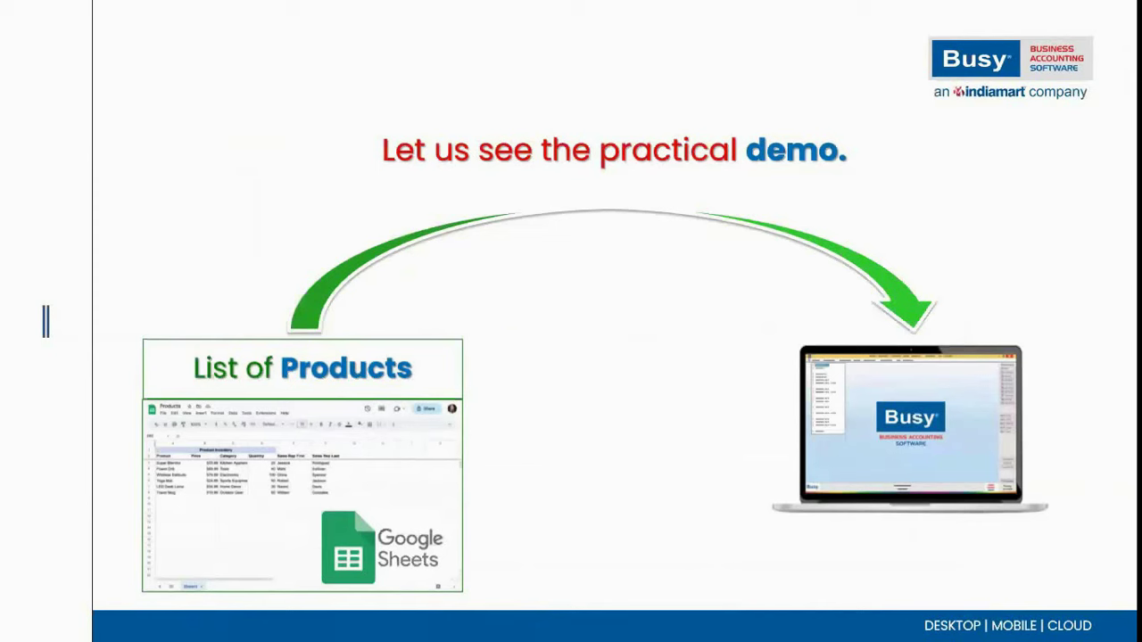
Step: Switch from the presentation slide show to the Busy accounting software
key(alt+Tab)
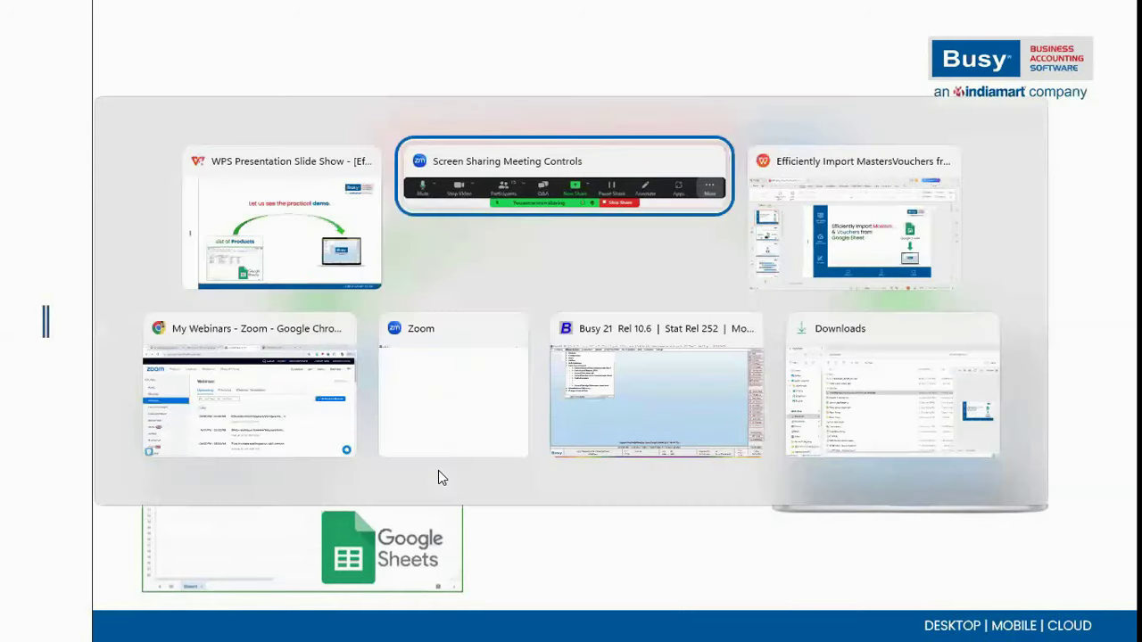
key(Tab)
key(Tab)
key(Tab)
key(Tab)
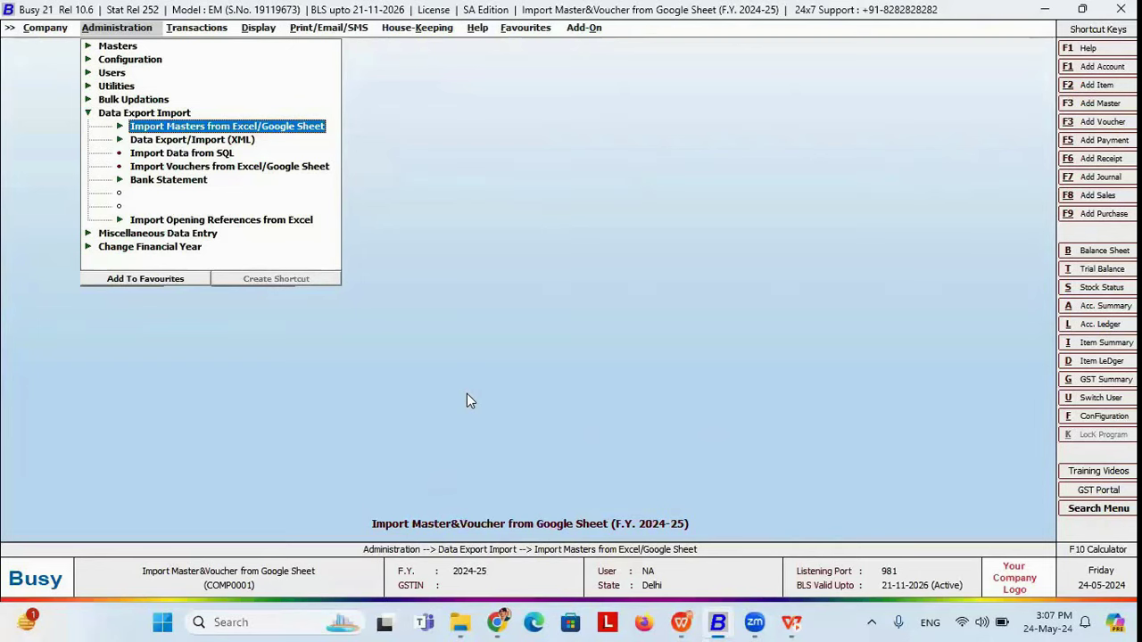
Step: View the form for importing item masters from Excel/Google Sheet and close it again
double_click(179, 114)
click(179, 114)
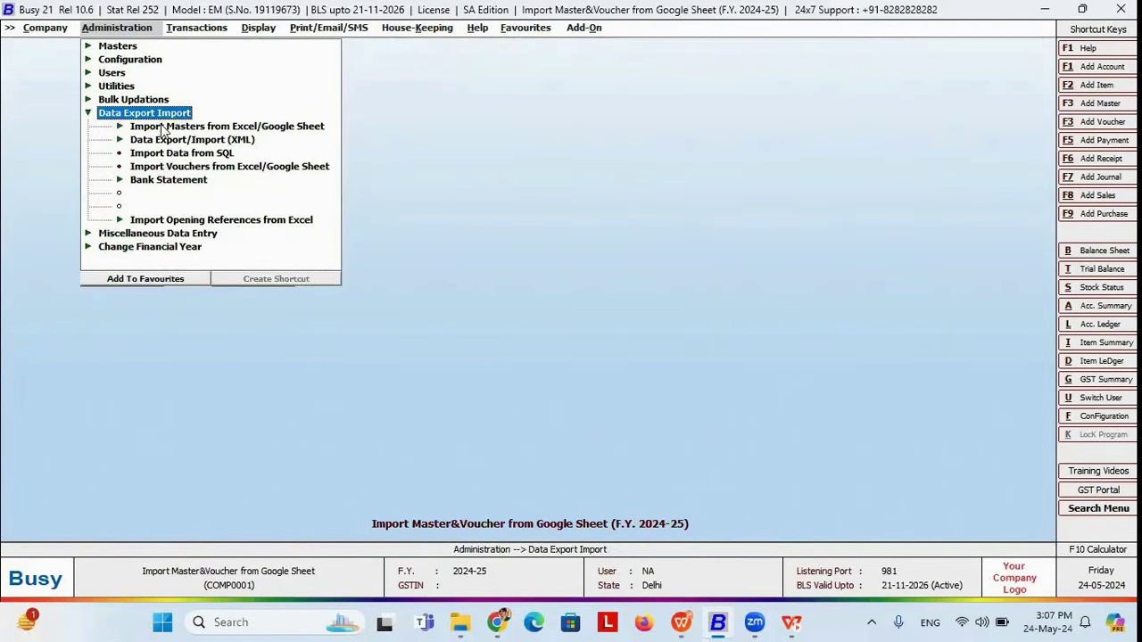
click(163, 128)
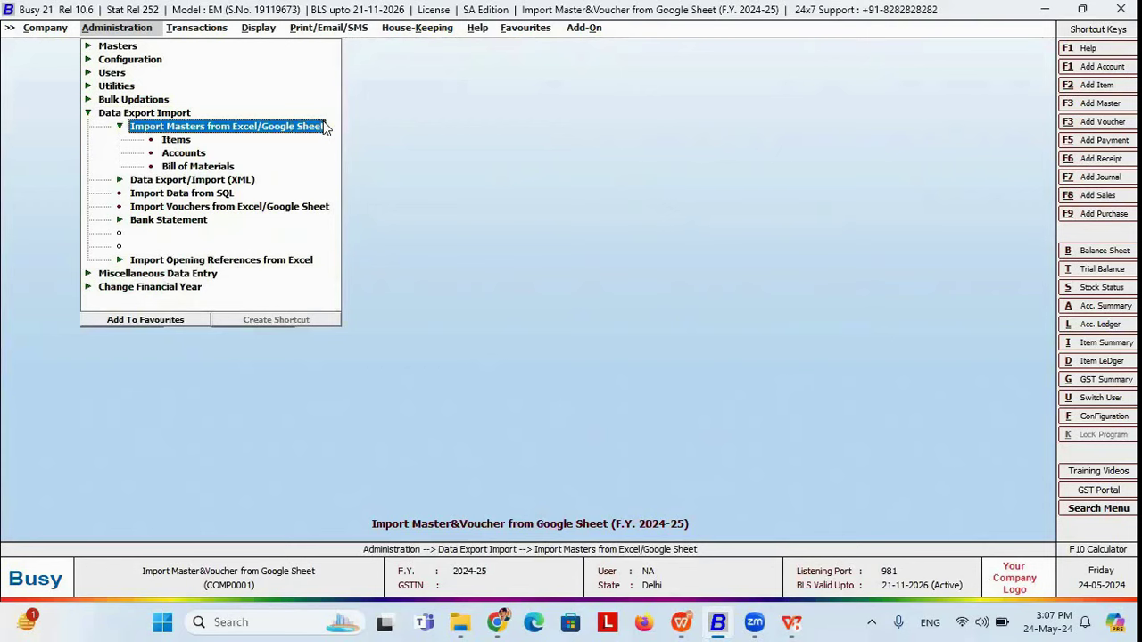
click(185, 143)
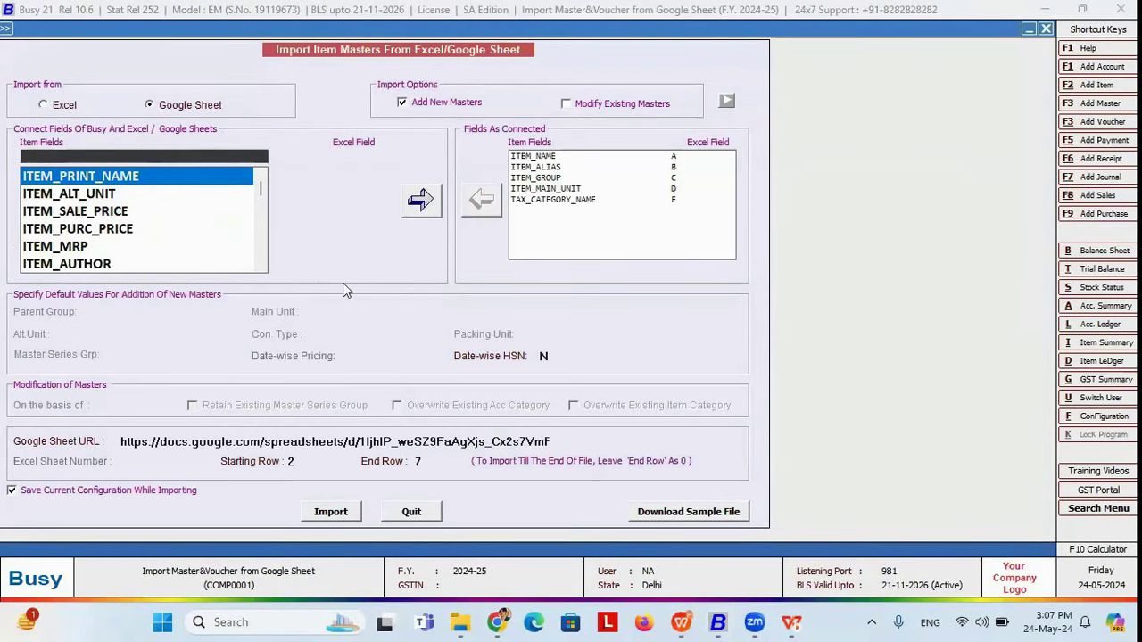
click(415, 514)
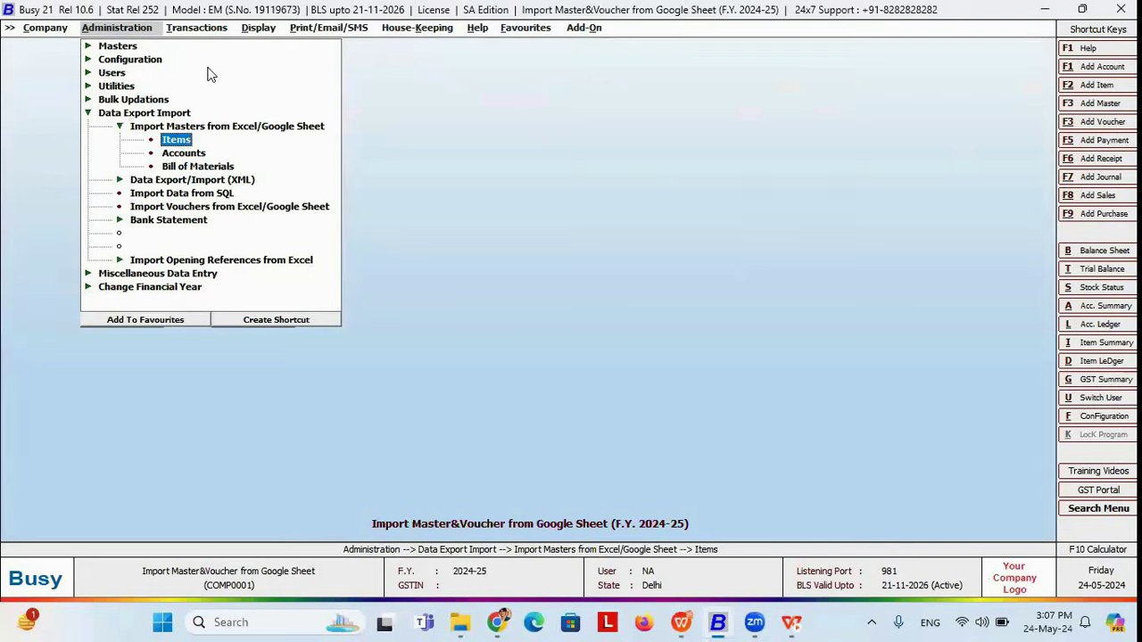
Step: In the General section of Features / Options, authorise the specified Gmail ID for Google Drive linked features and save the configuration
click(150, 65)
click(147, 59)
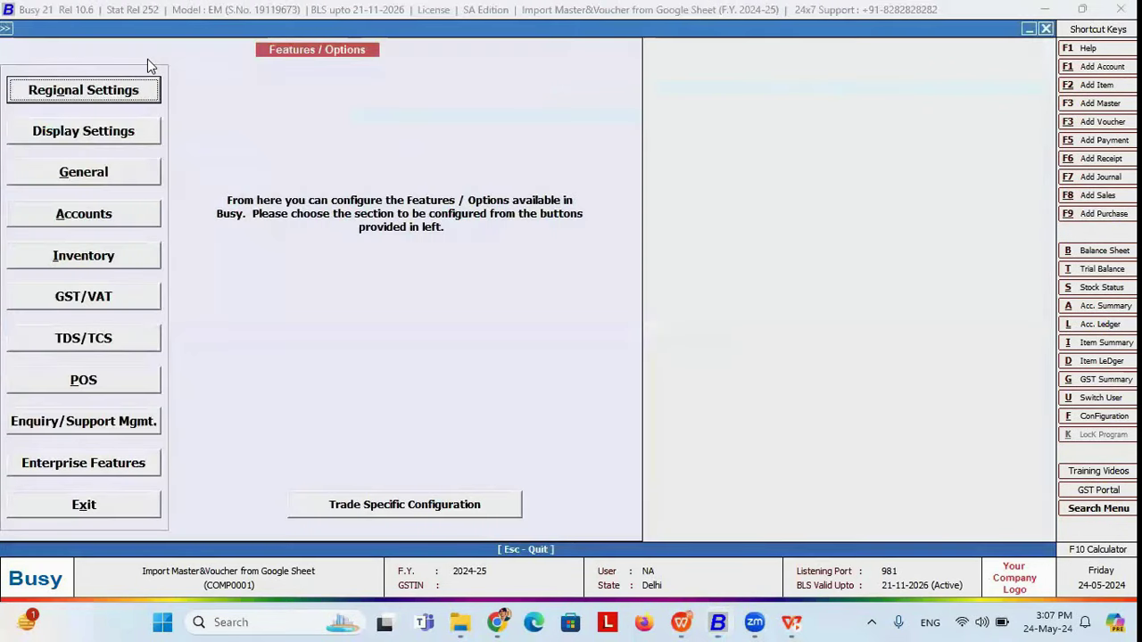
click(144, 171)
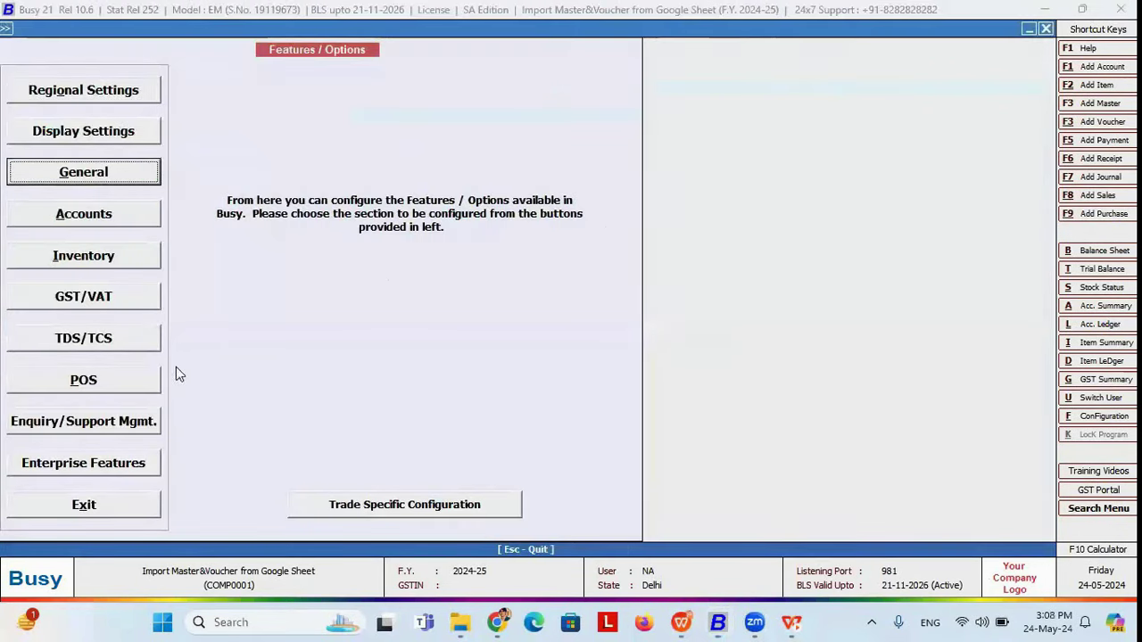
click(302, 375)
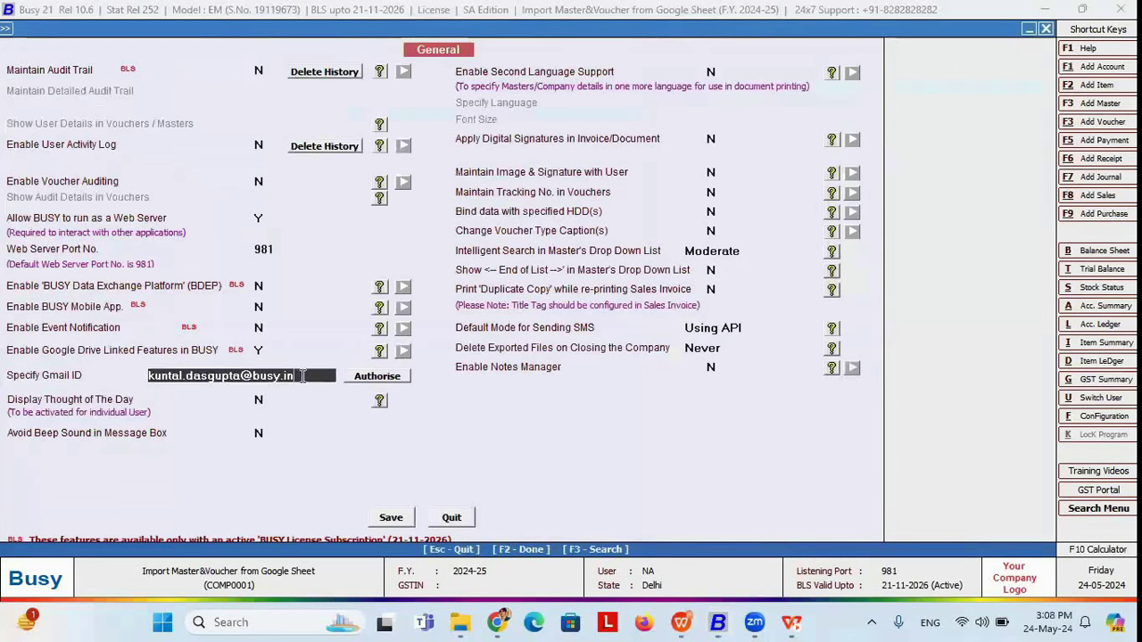
drag(303, 376, 149, 379)
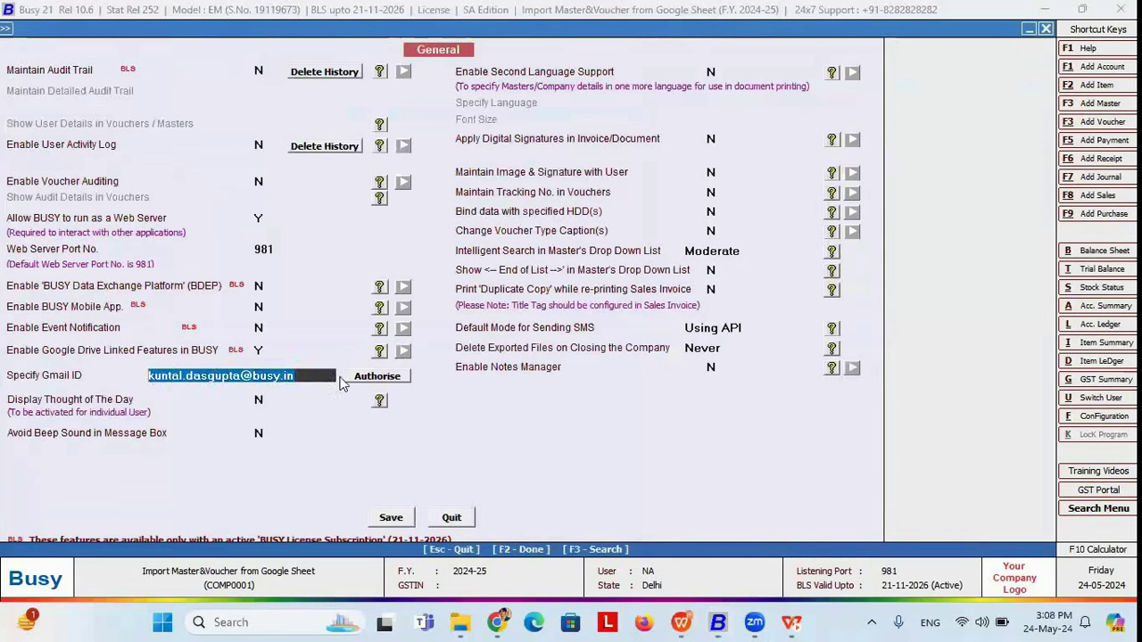
click(389, 376)
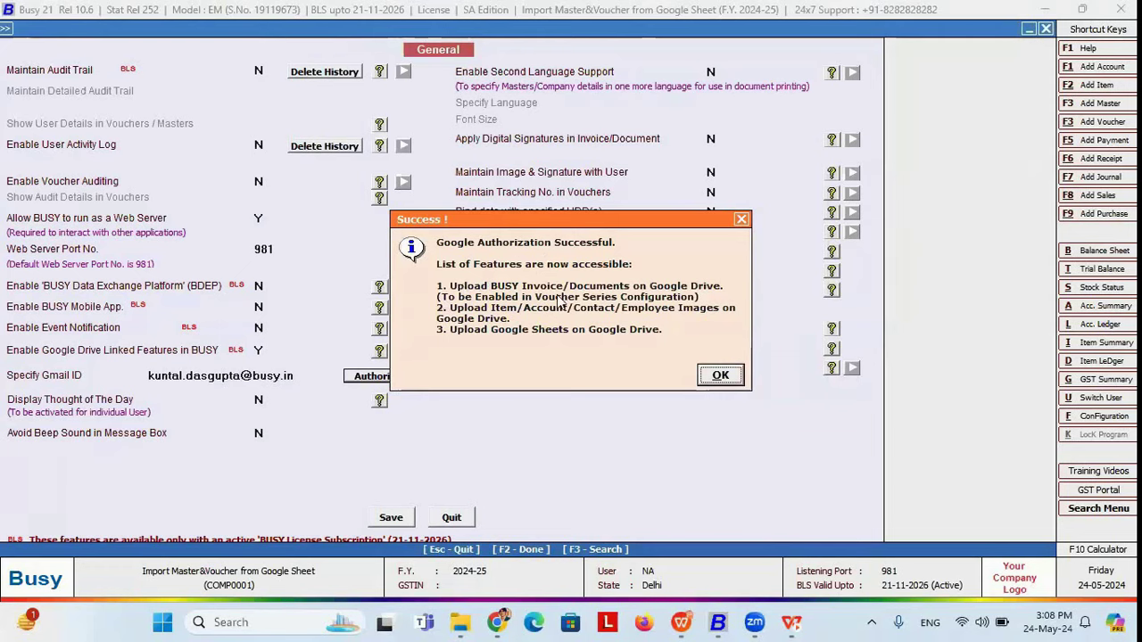
click(720, 375)
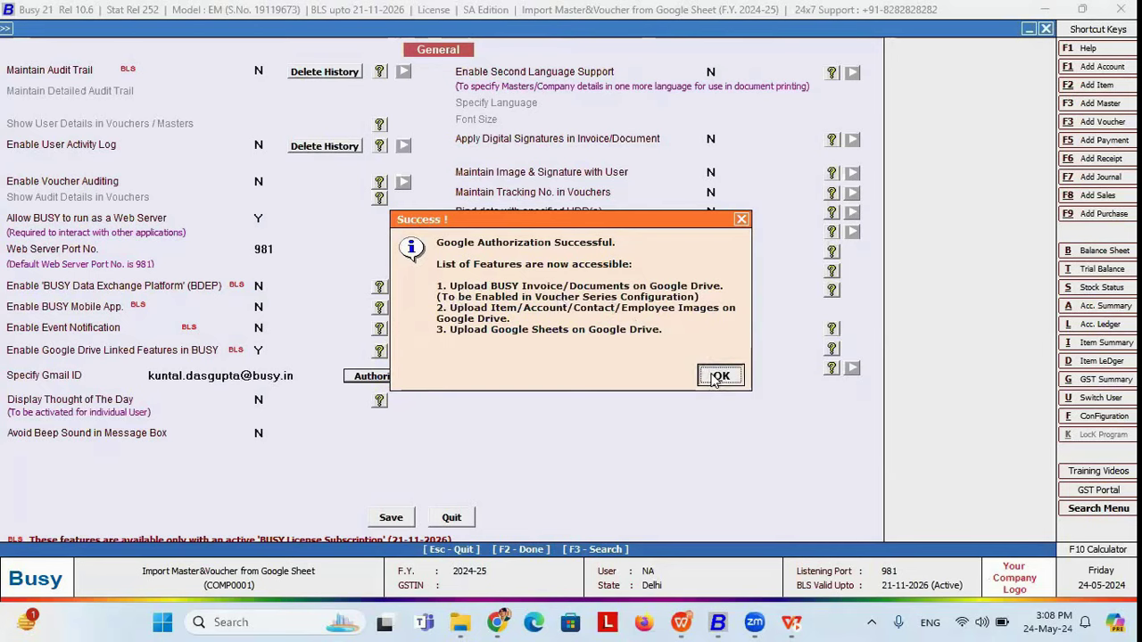
click(397, 521)
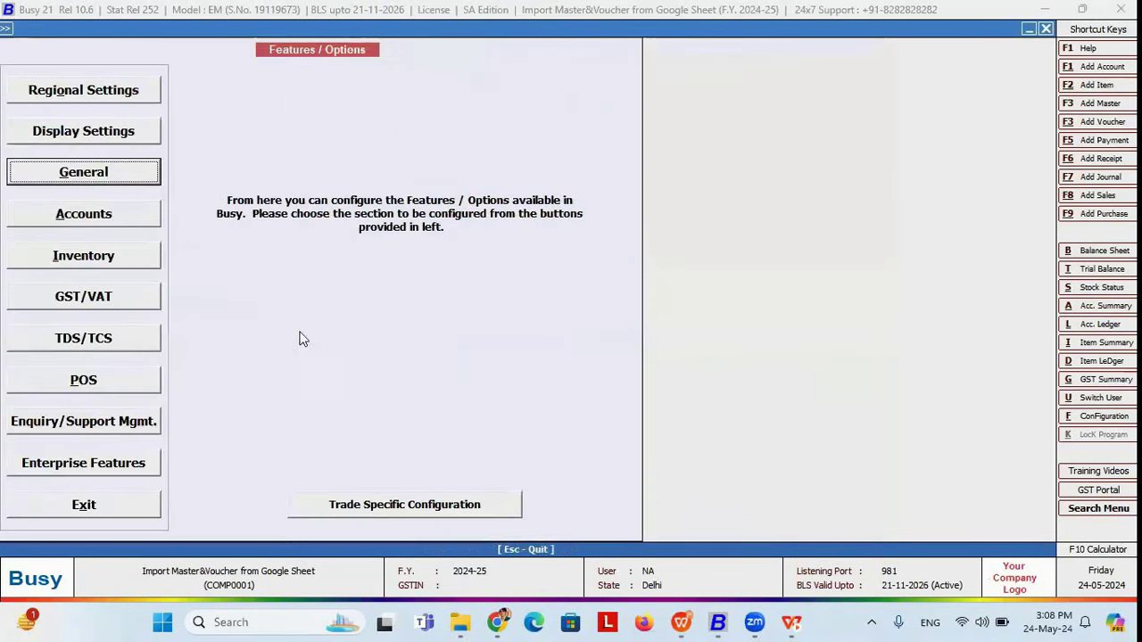
click(84, 504)
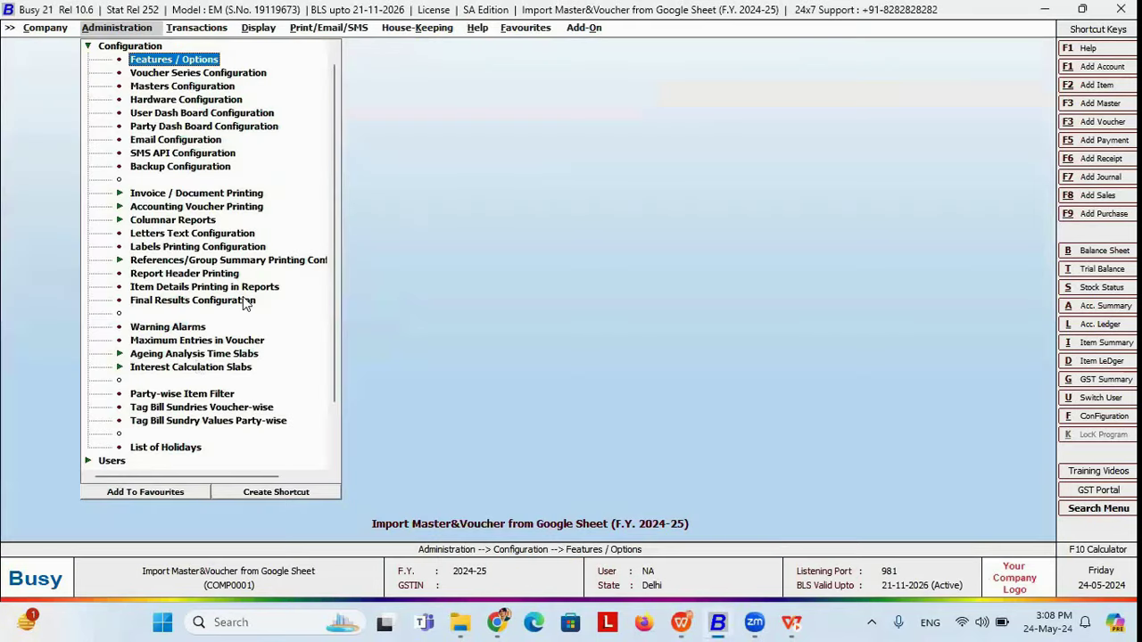
key(Escape)
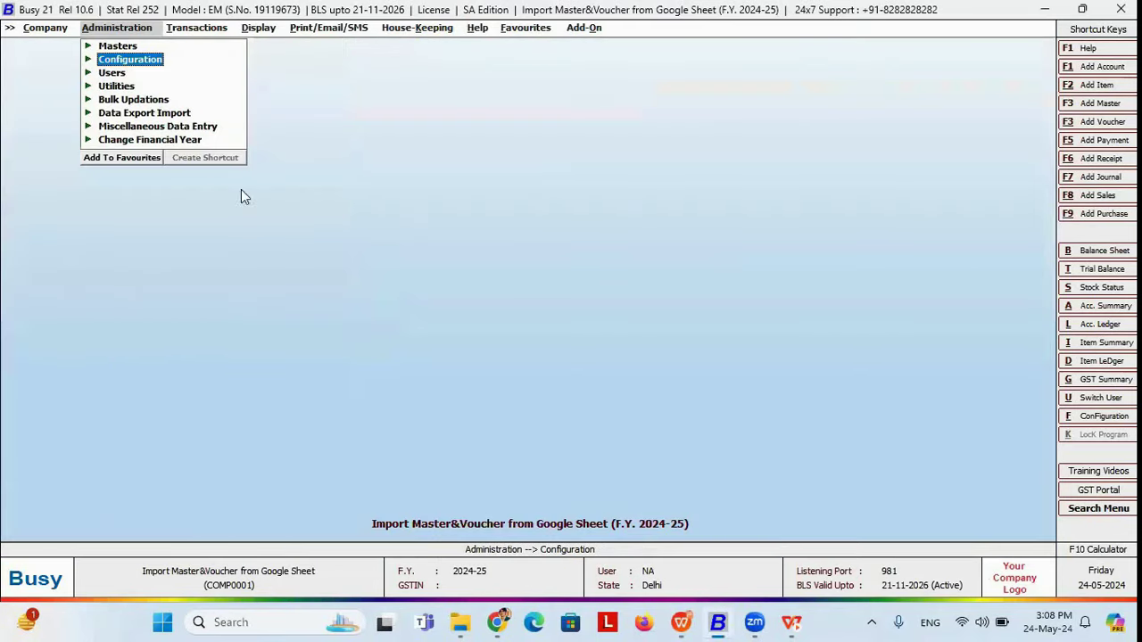
Step: Open the item masters import from Excel/Google Sheet and remove all connected item fields from the mapping
click(169, 116)
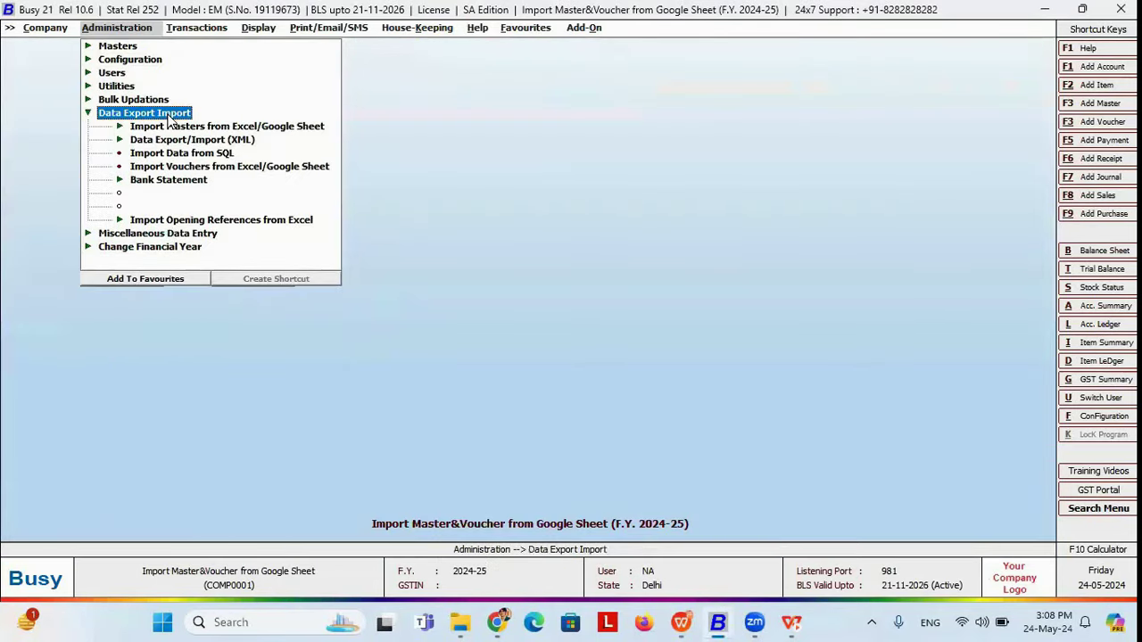
click(211, 130)
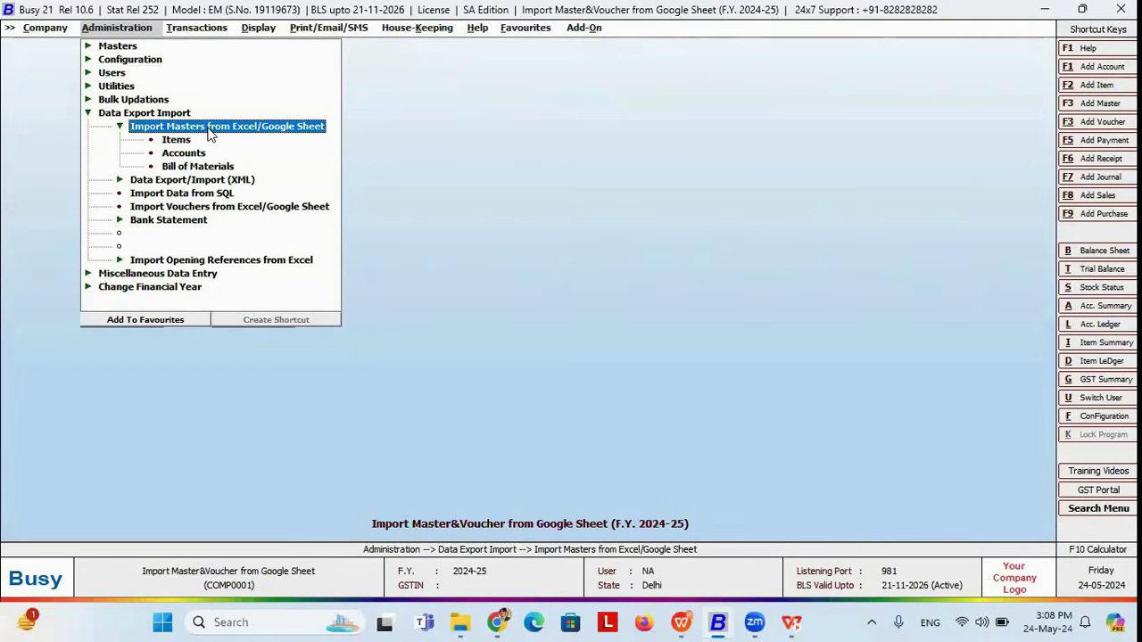
click(176, 141)
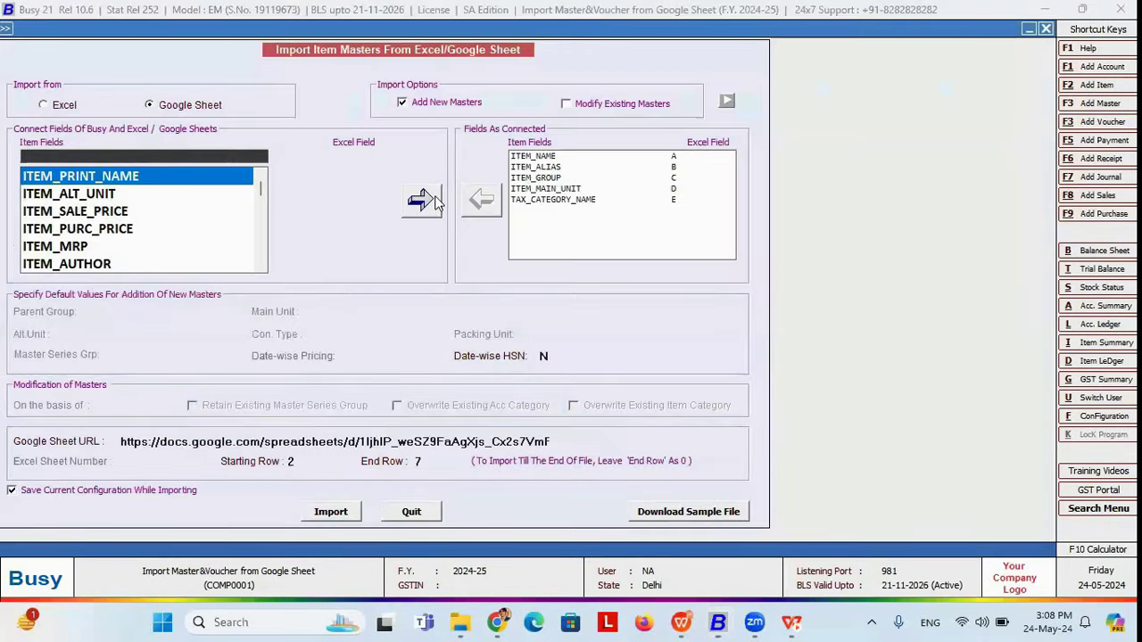
click(553, 157)
click(481, 200)
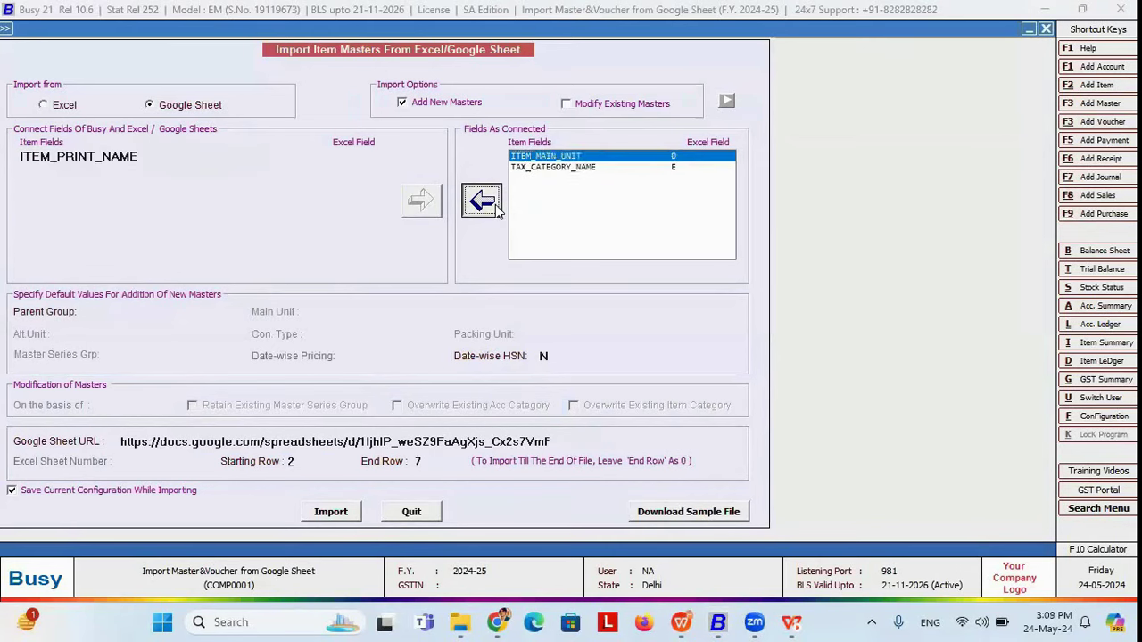
click(486, 202)
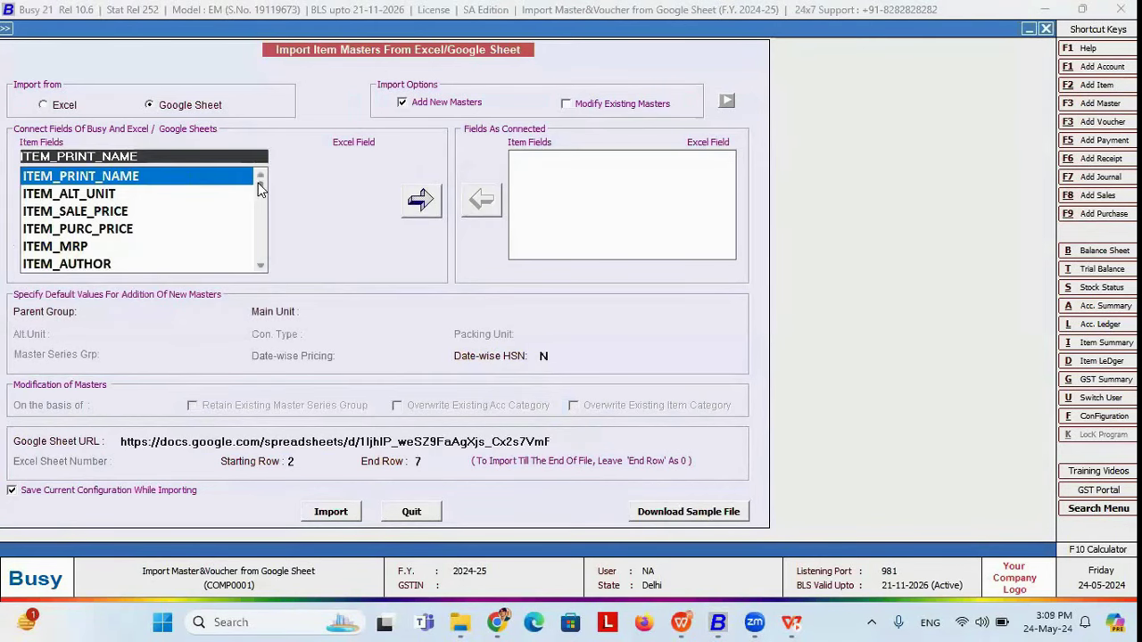
drag(260, 187, 260, 178)
Step: Reselect Google Sheet as the import source and move the import instructions aside for reading
click(52, 110)
click(188, 108)
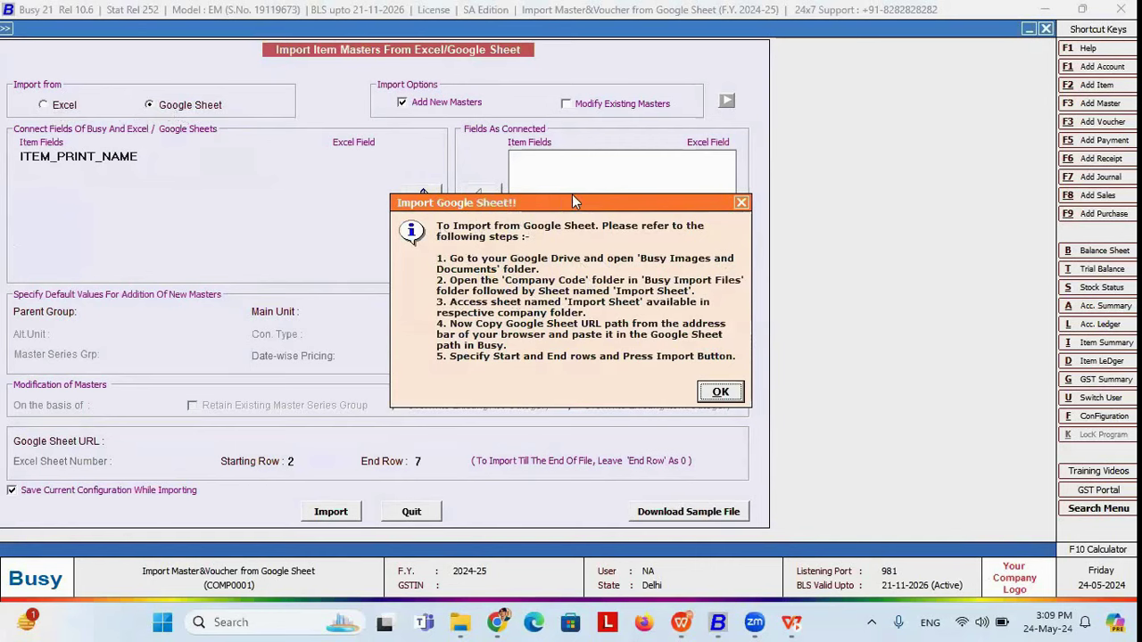
drag(550, 196, 403, 135)
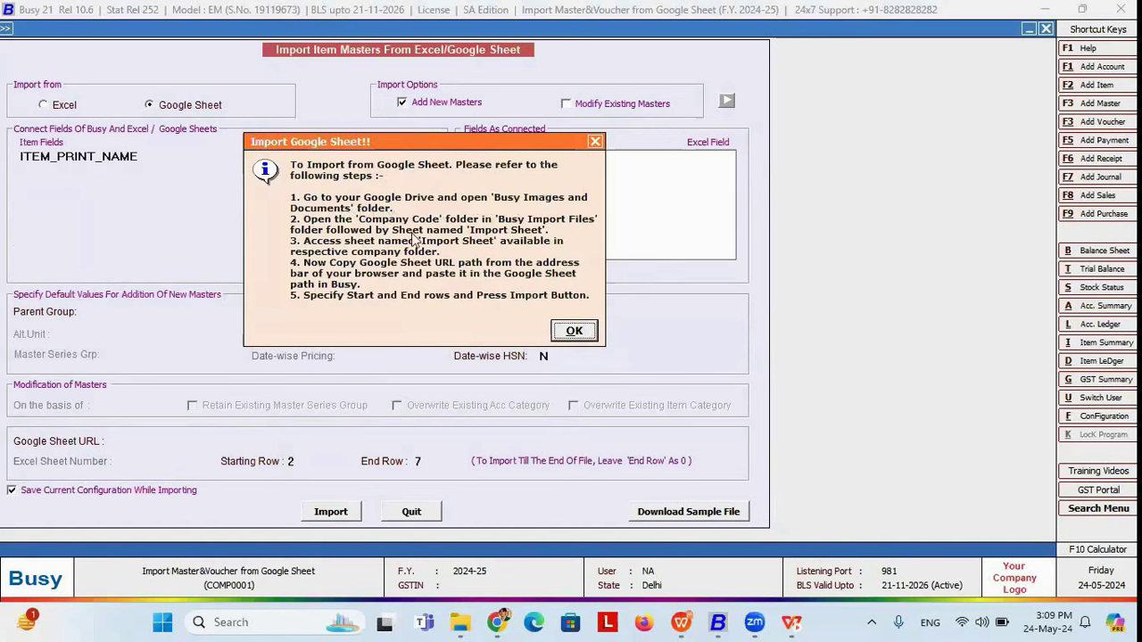
Step: In Google Drive, open Import Sheet from the COMP0001 folder in BUSY Import Files, checking the company code in Busy
click(492, 622)
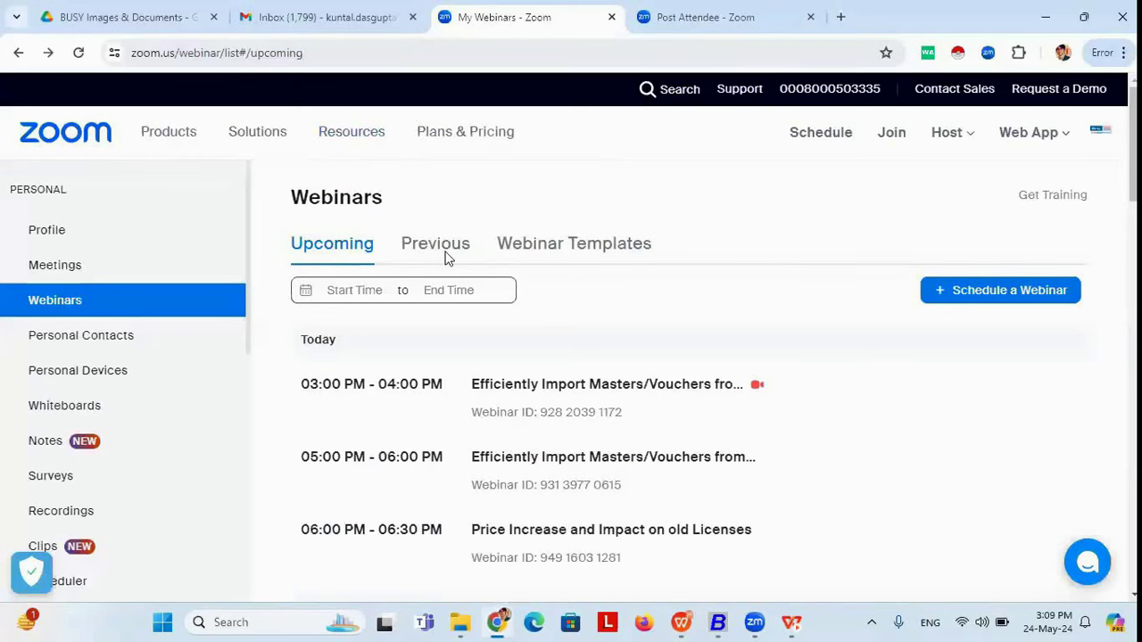
click(148, 23)
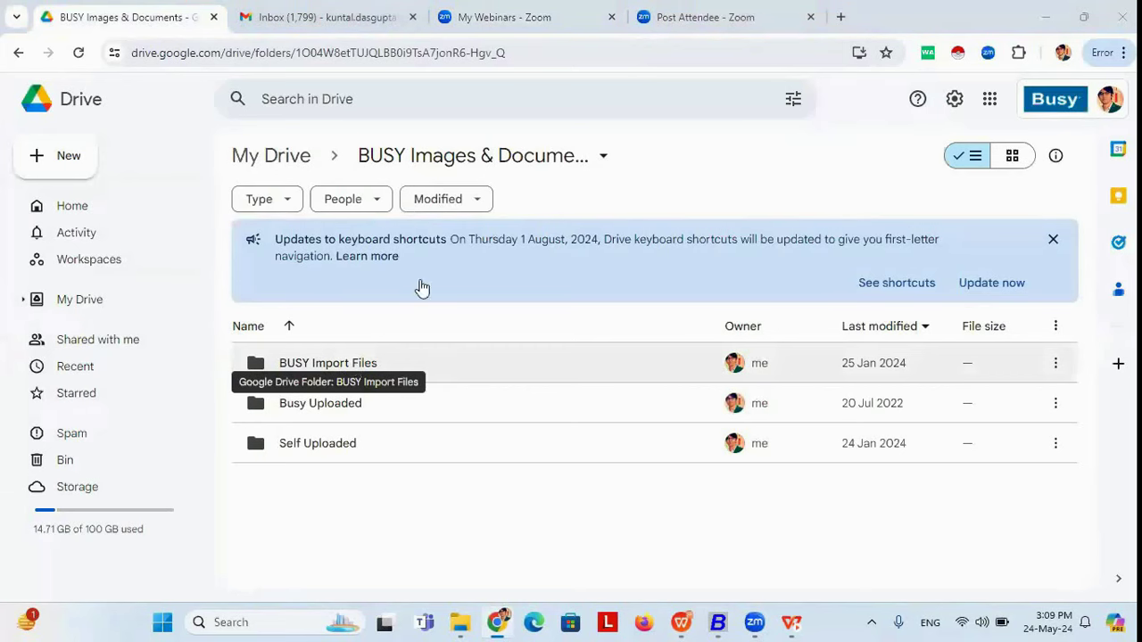
double_click(351, 370)
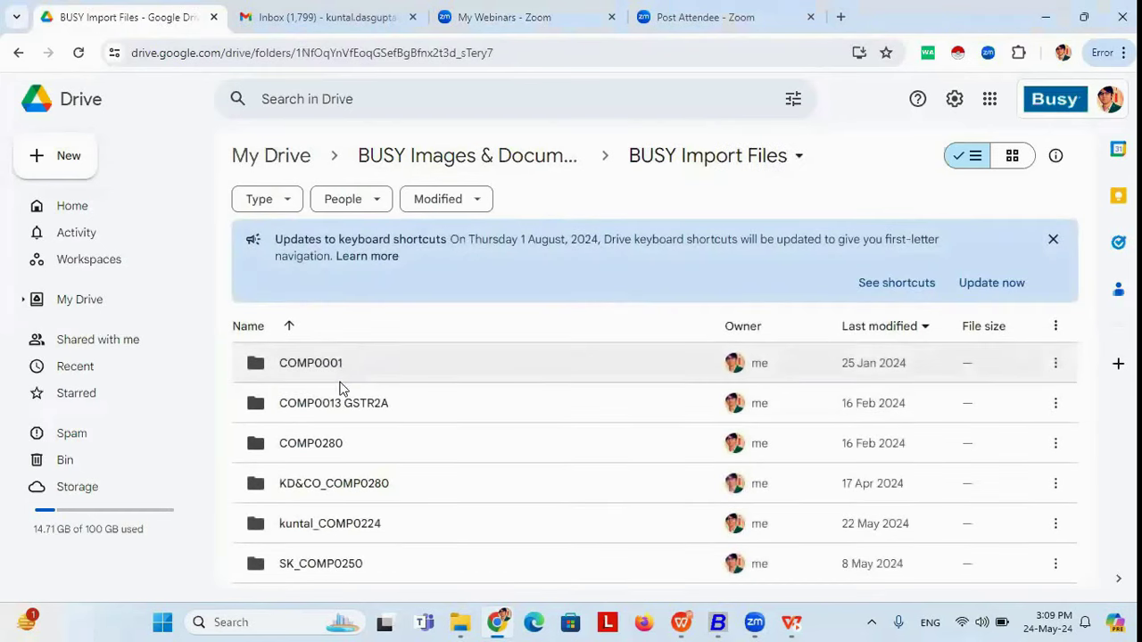
click(717, 622)
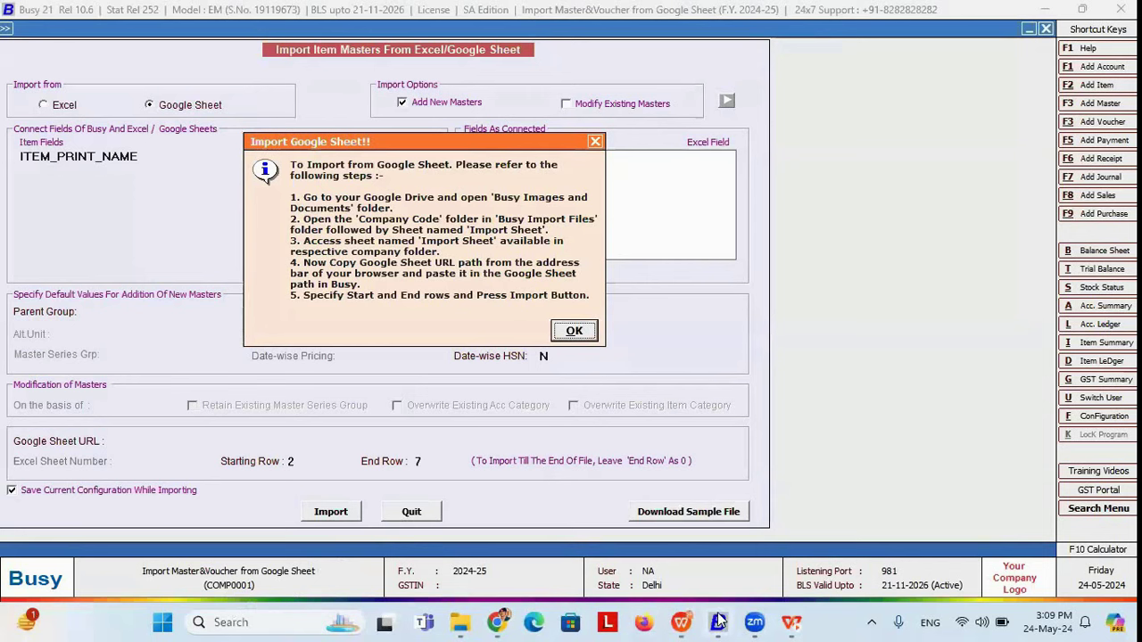
click(470, 548)
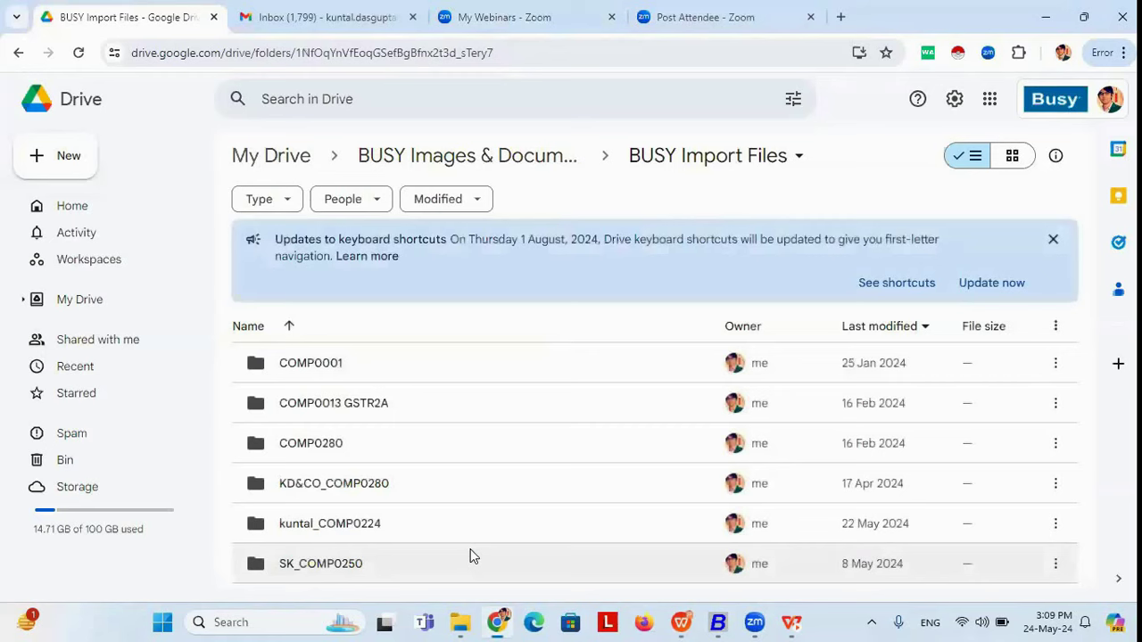
double_click(318, 370)
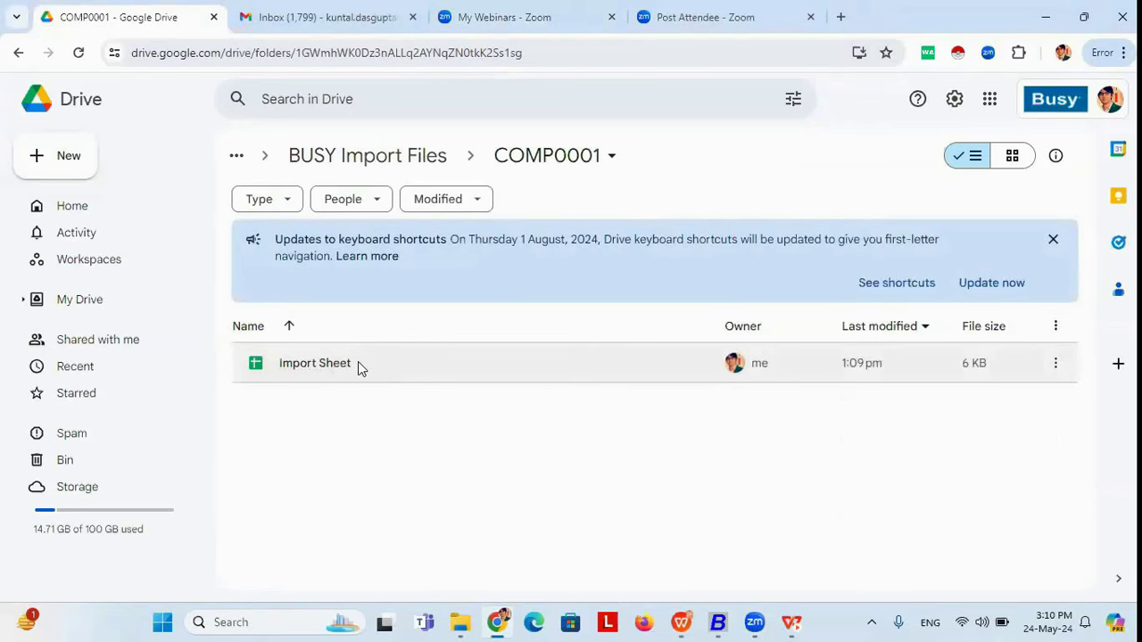
double_click(358, 363)
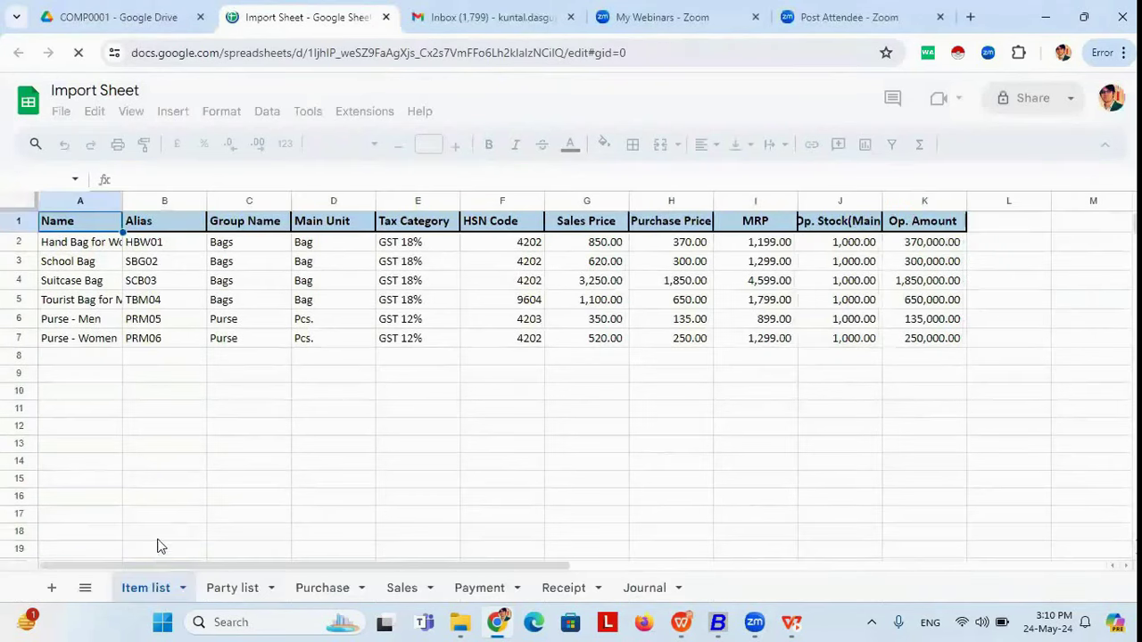
Step: Look through the Party list and Item list sheets, examining the item name and alias columns
click(223, 587)
click(152, 589)
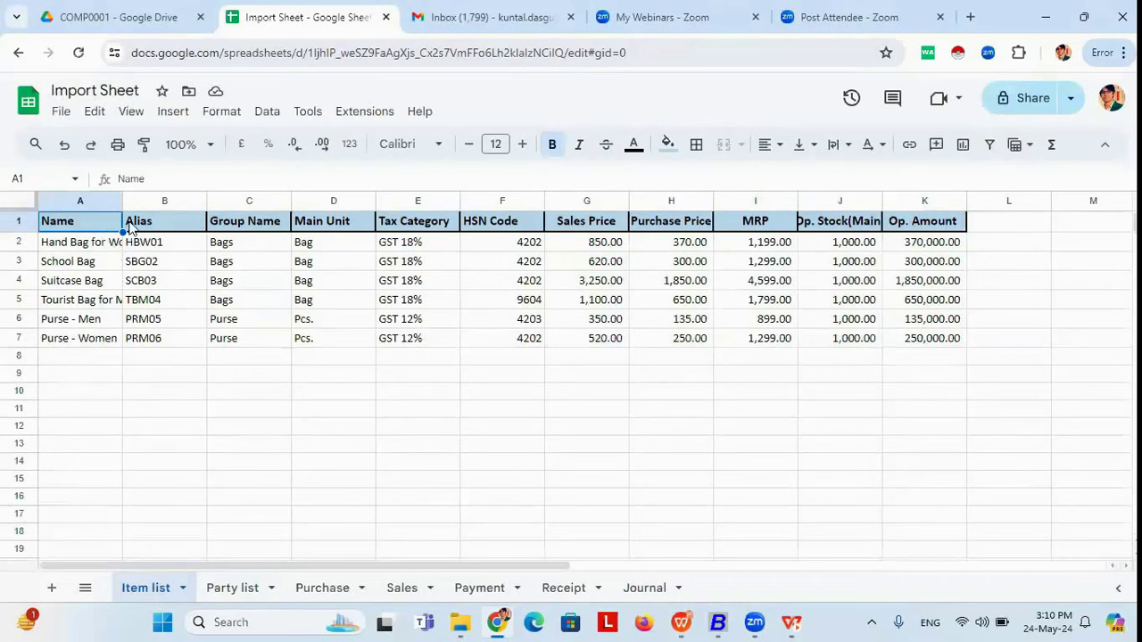
click(86, 246)
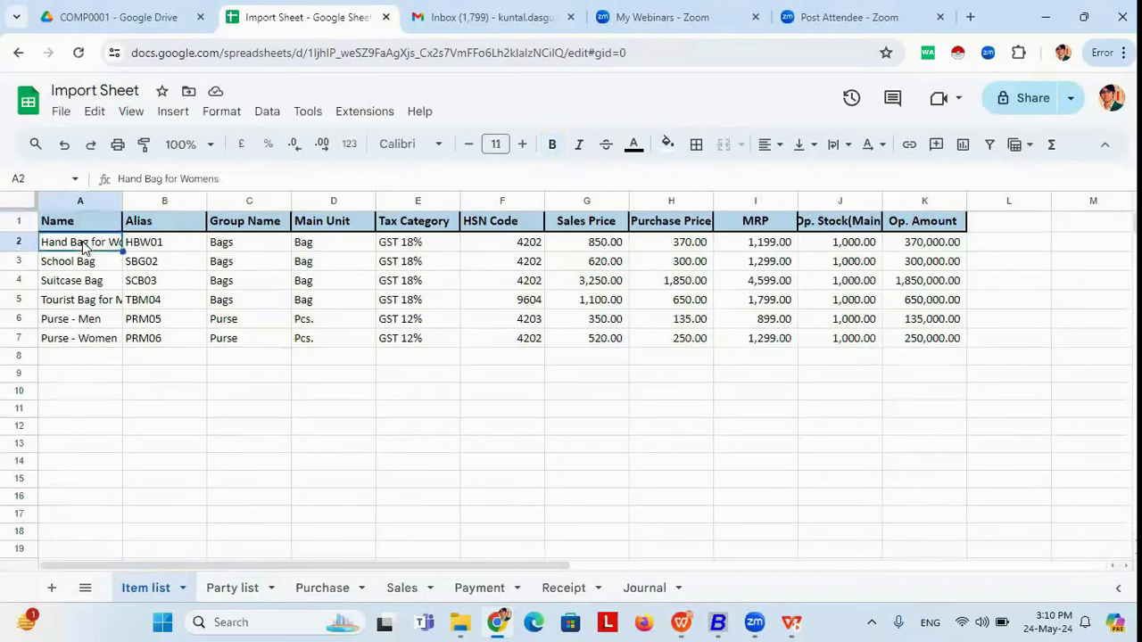
click(161, 248)
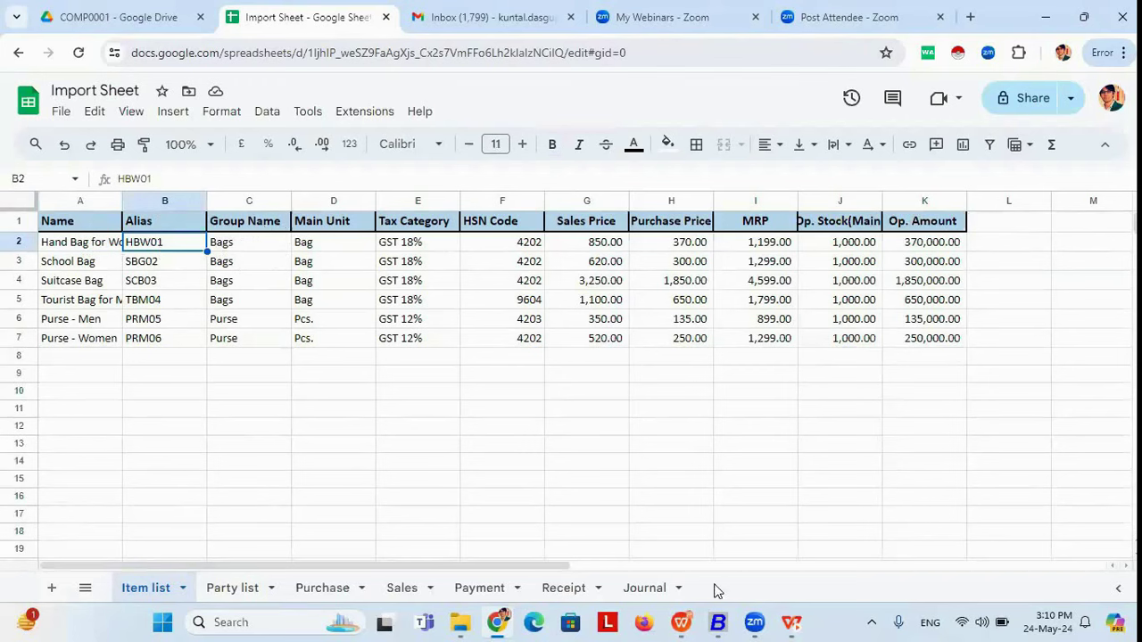
Step: Dismiss the Google Sheet import instructions in Busy and return to Import Sheet in the browser
click(718, 622)
click(574, 331)
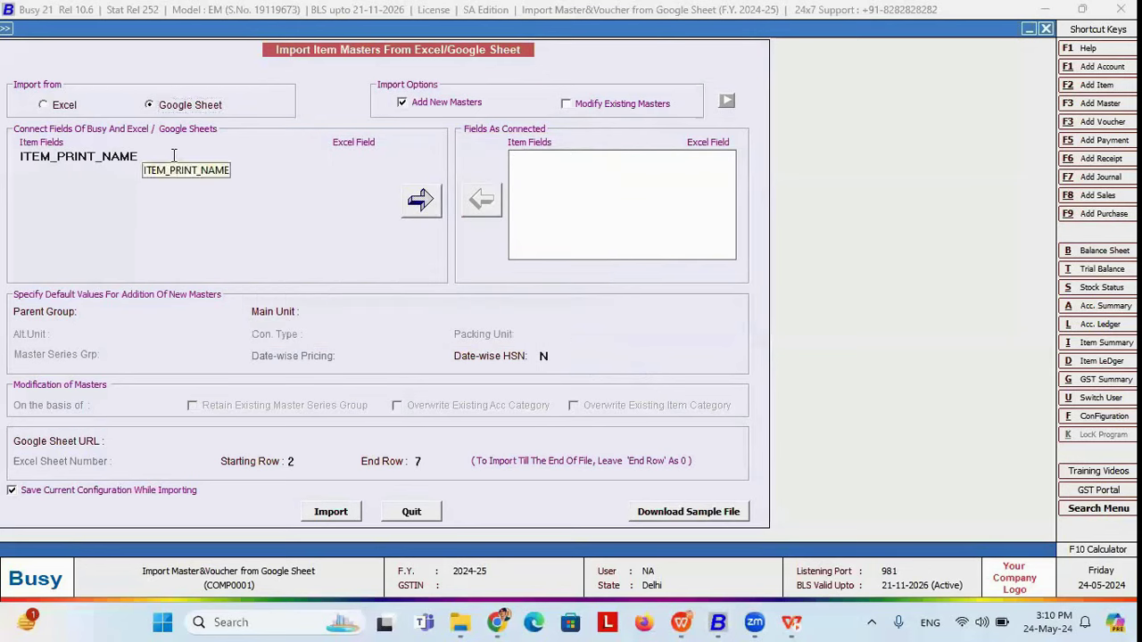
mouse_move(498, 620)
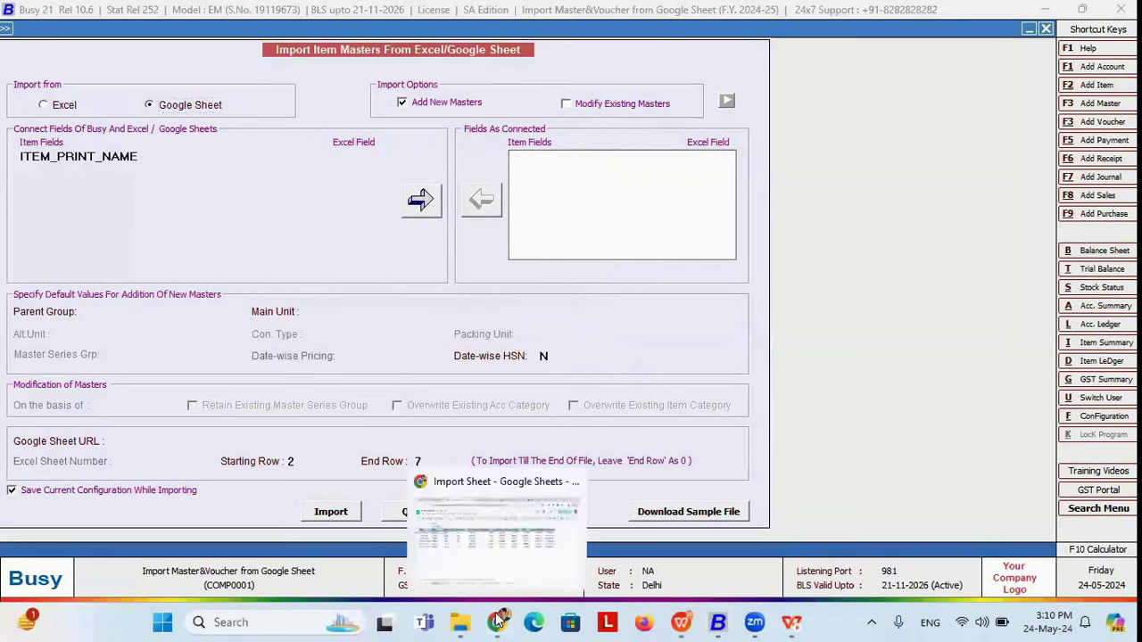
click(481, 568)
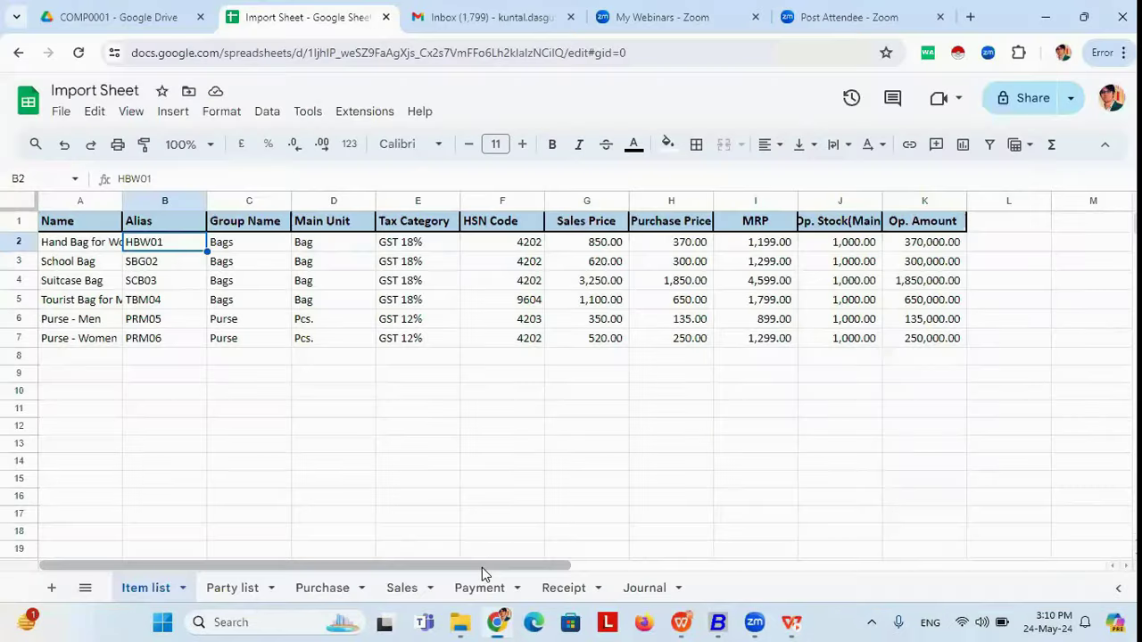
Step: Check the item name column in Import Sheet and pick ITEM_NAME as the item field in Busy's import form
click(94, 243)
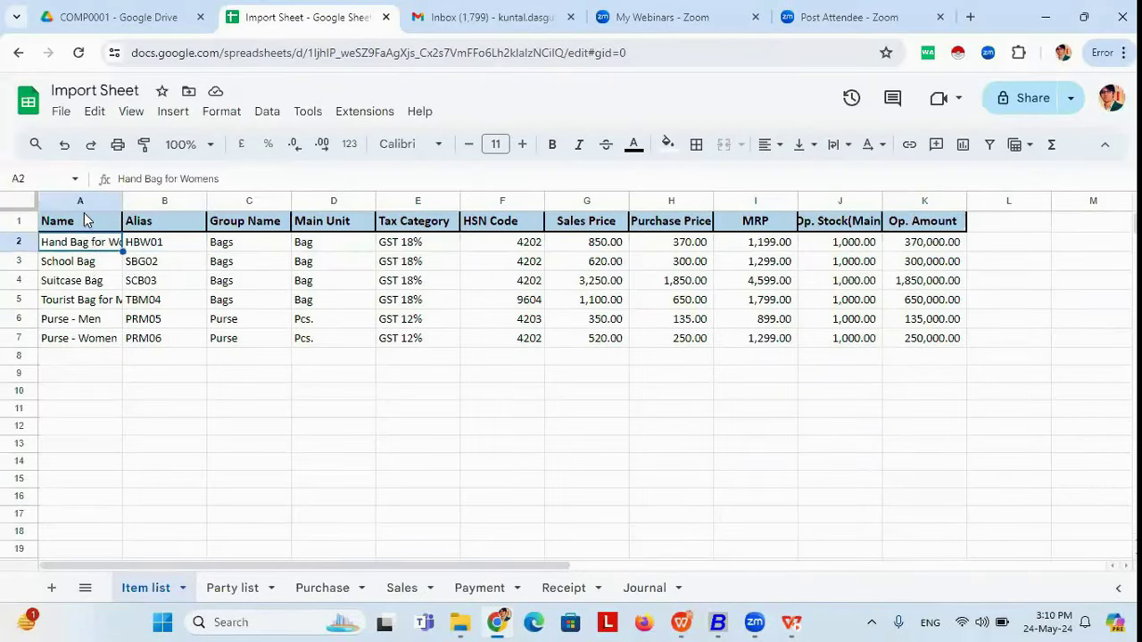
click(719, 622)
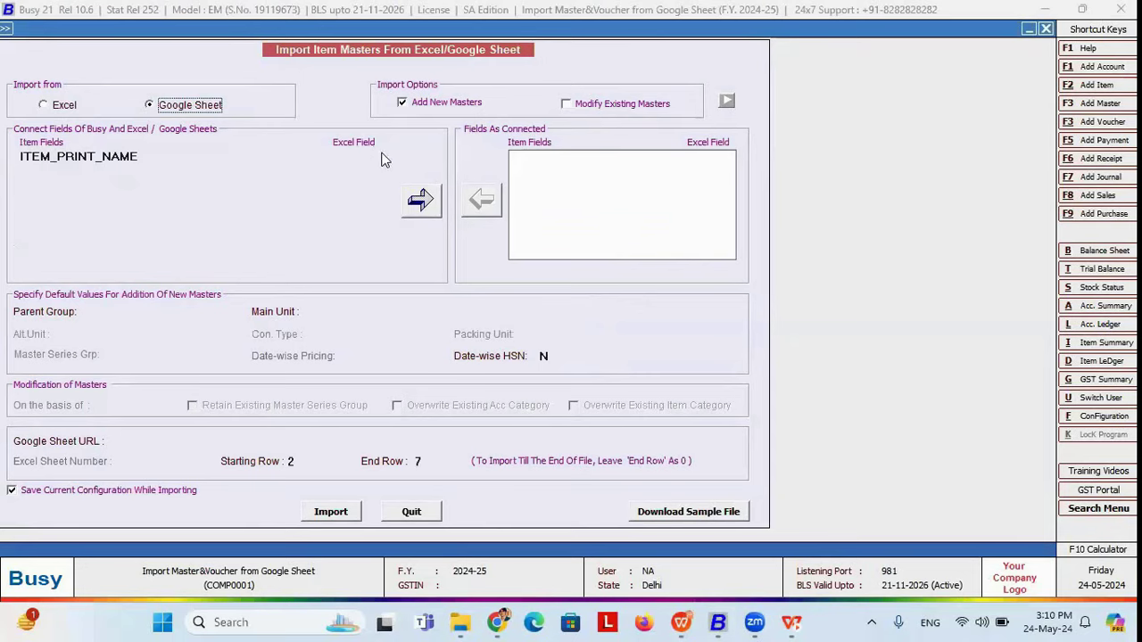
click(162, 157)
key(BackSpace)
key(BackSpace)
key(BackSpace)
key(BackSpace)
key(BackSpace)
key(BackSpace)
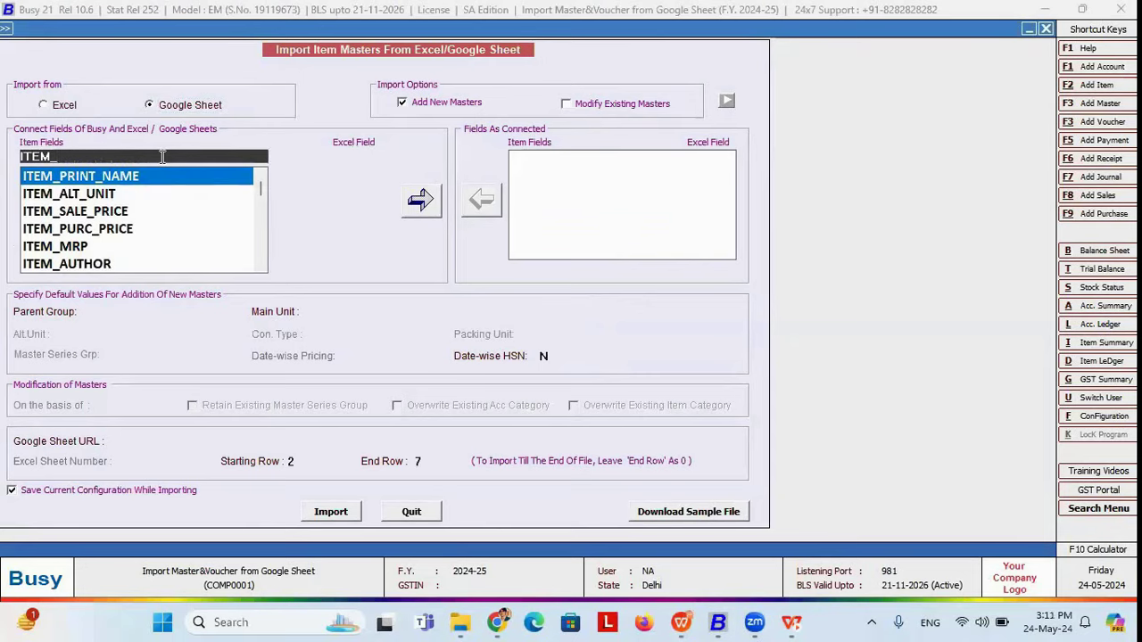
text(name)
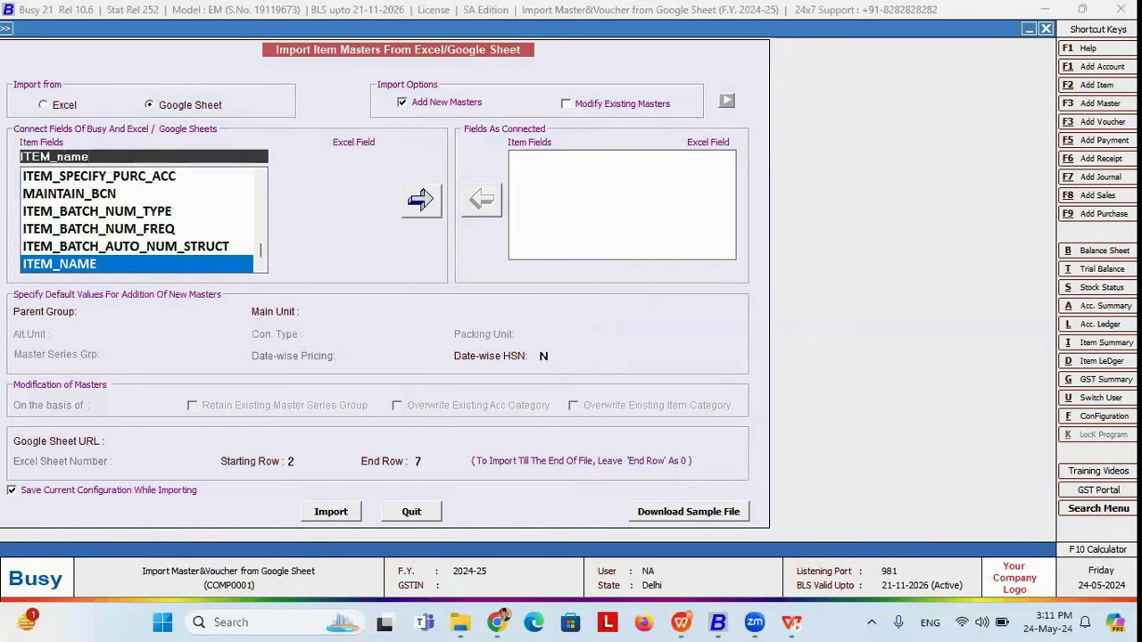
click(90, 266)
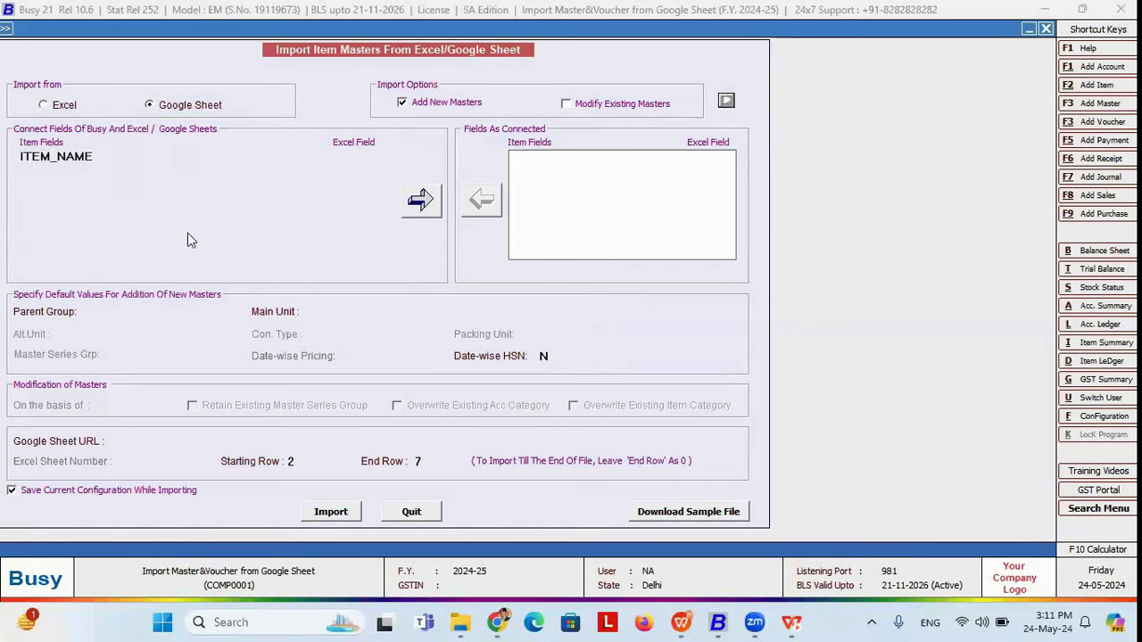
Step: Connect ITEM_NAME to column A, checking the Name column in Import Sheet in the browser
click(368, 158)
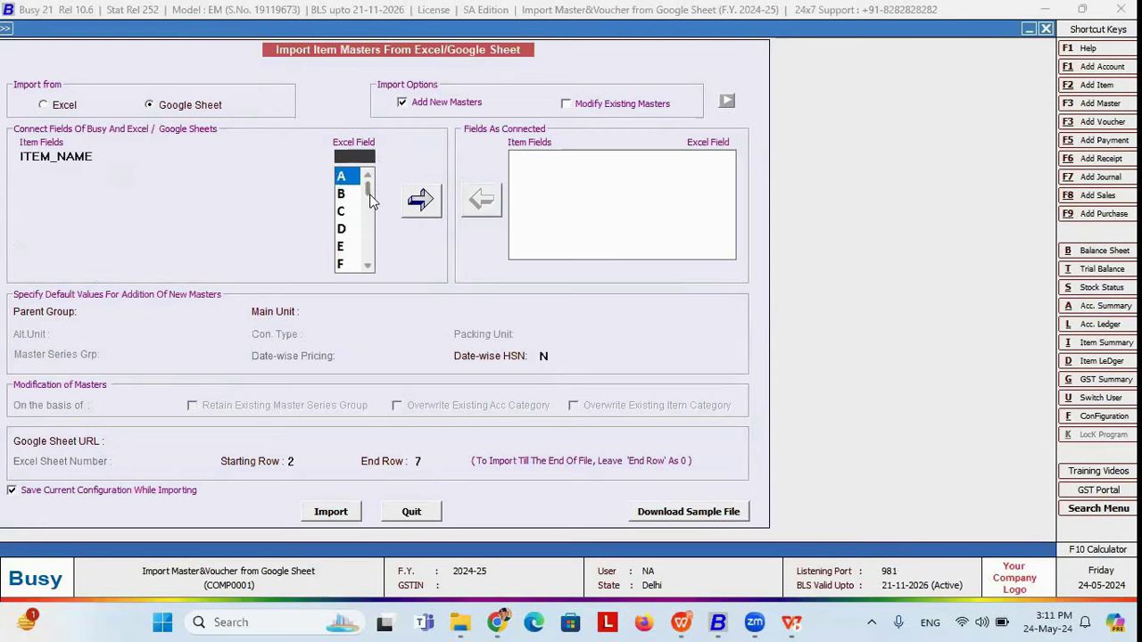
click(342, 175)
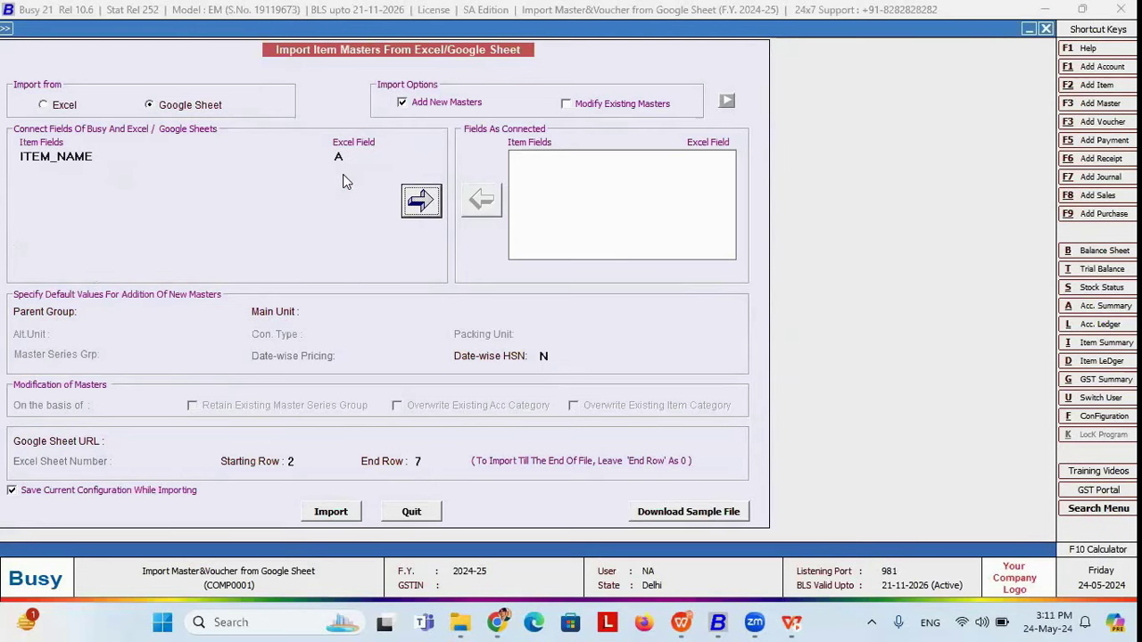
click(496, 622)
click(81, 200)
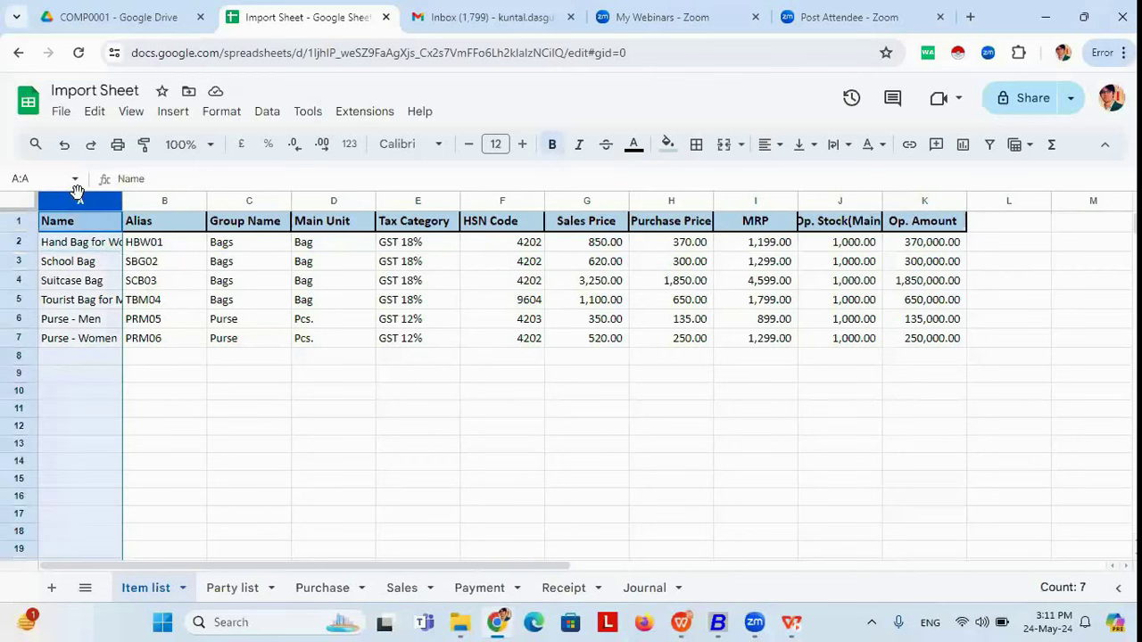
click(505, 622)
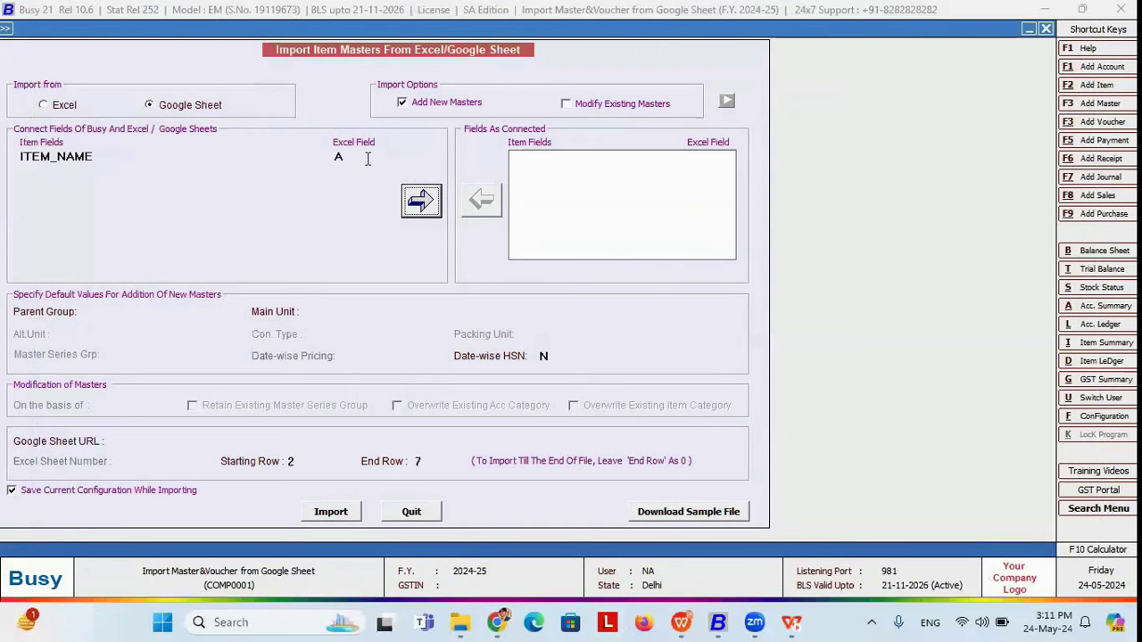
click(423, 199)
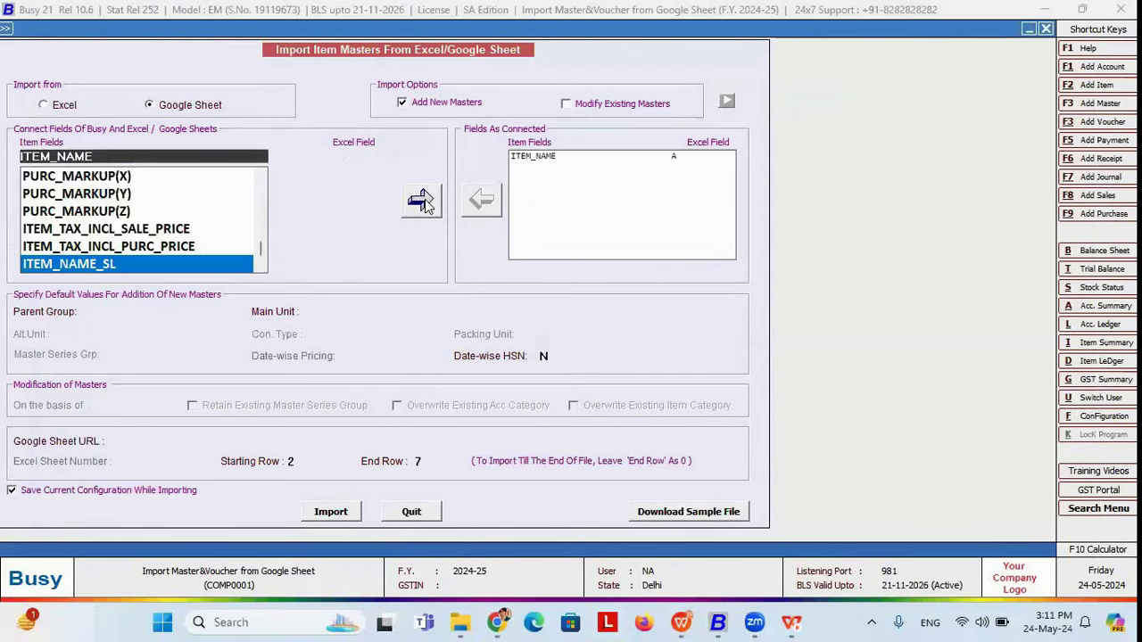
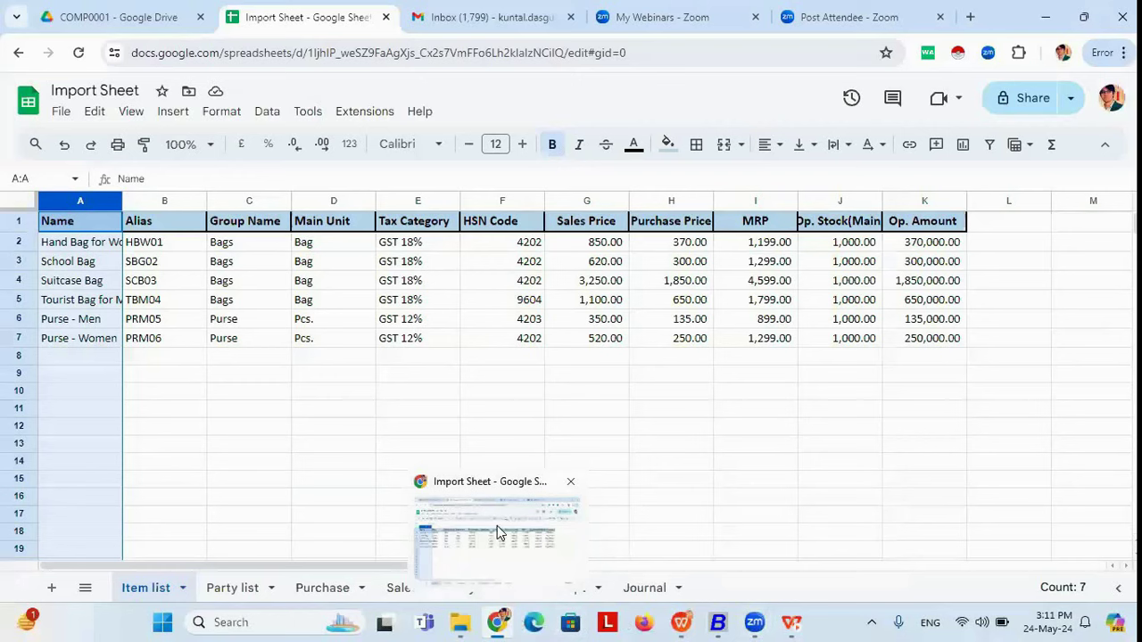
Step: Return to Busy and connect the ITEM_ALIAS field to column B
click(717, 621)
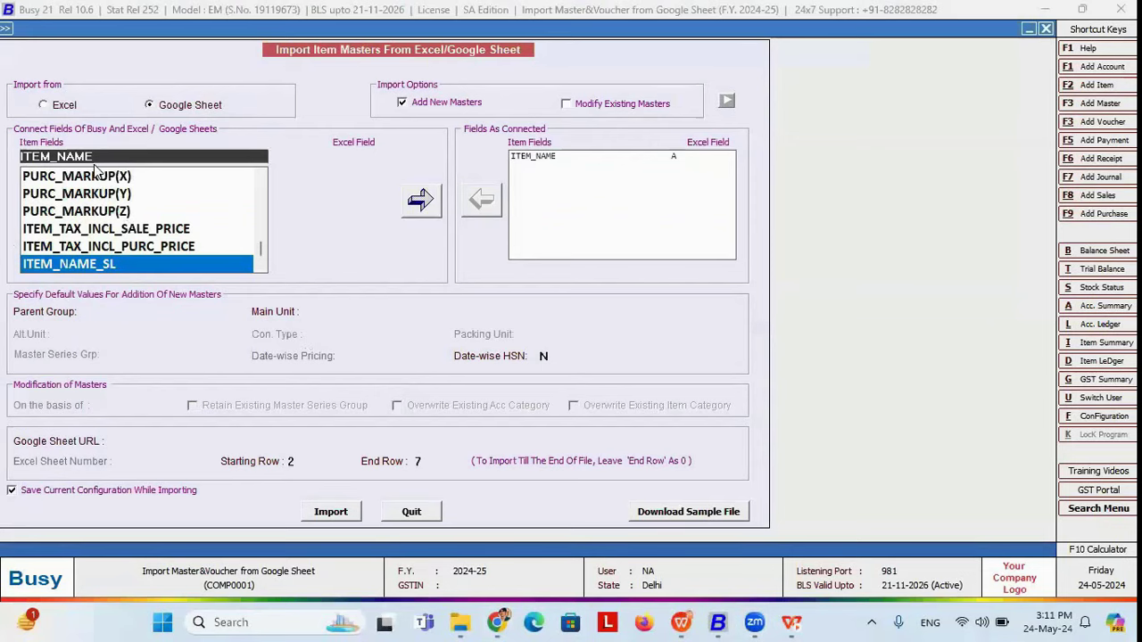
key(BackSpace)
key(BackSpace)
key(BackSpace)
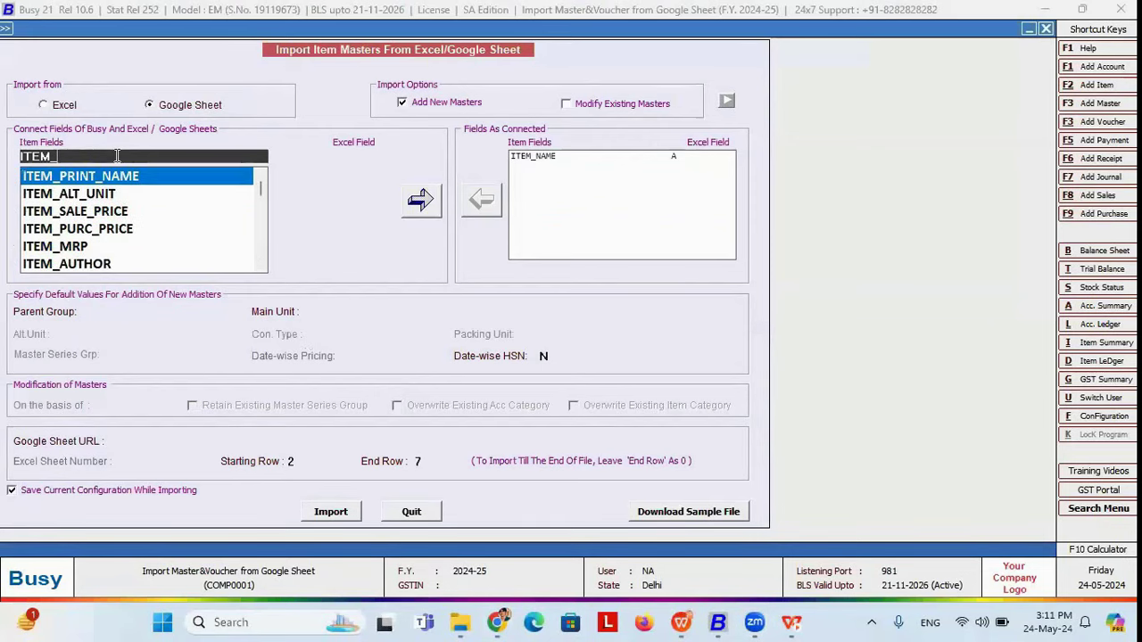
text(alias)
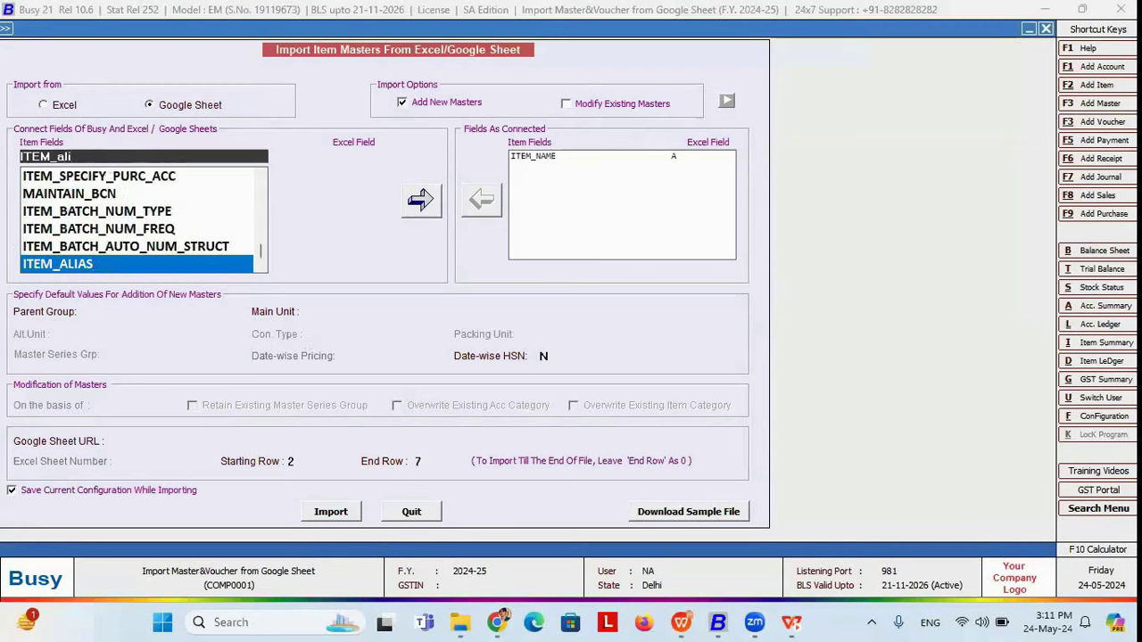
key(Return)
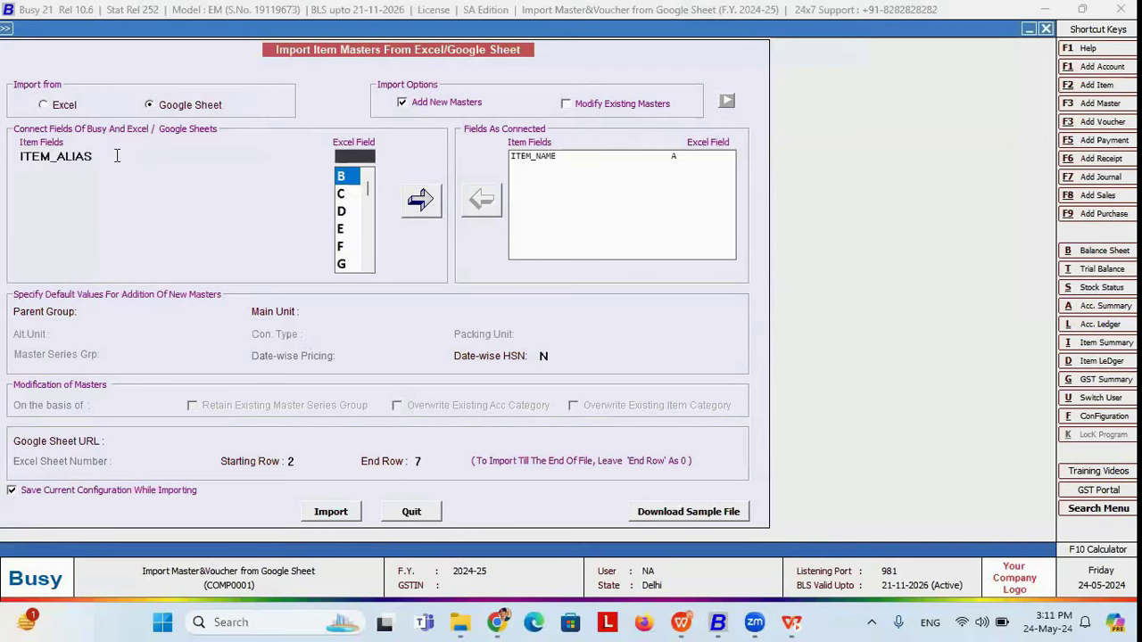
click(430, 203)
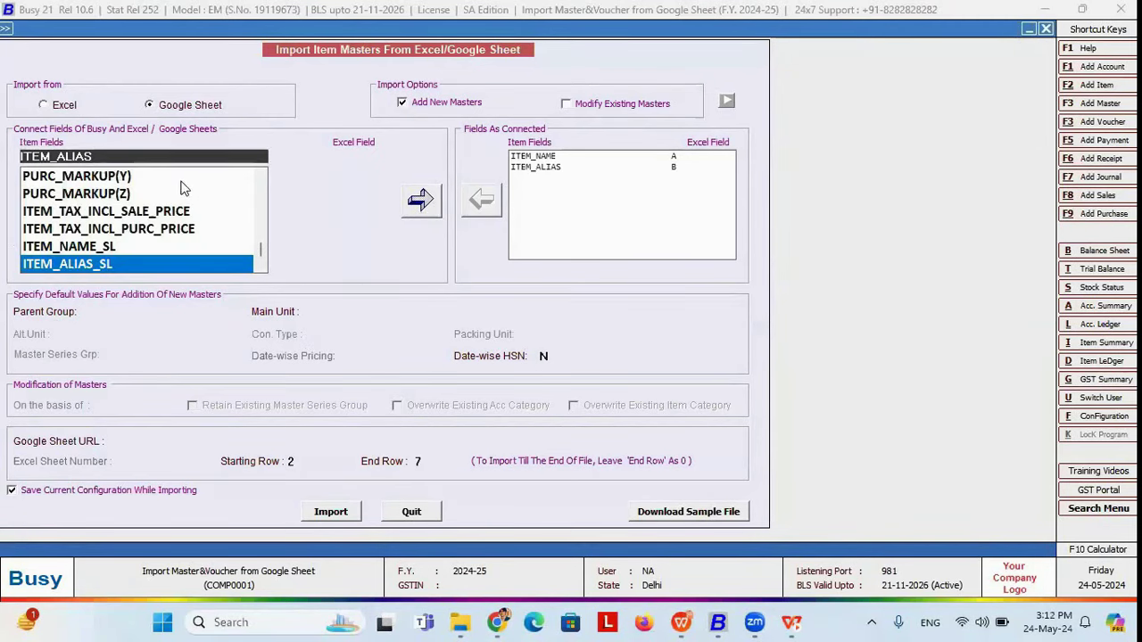
Step: Check the Group Name column in Import Sheet and connect ITEM_GROUP to column C in Busy
click(501, 621)
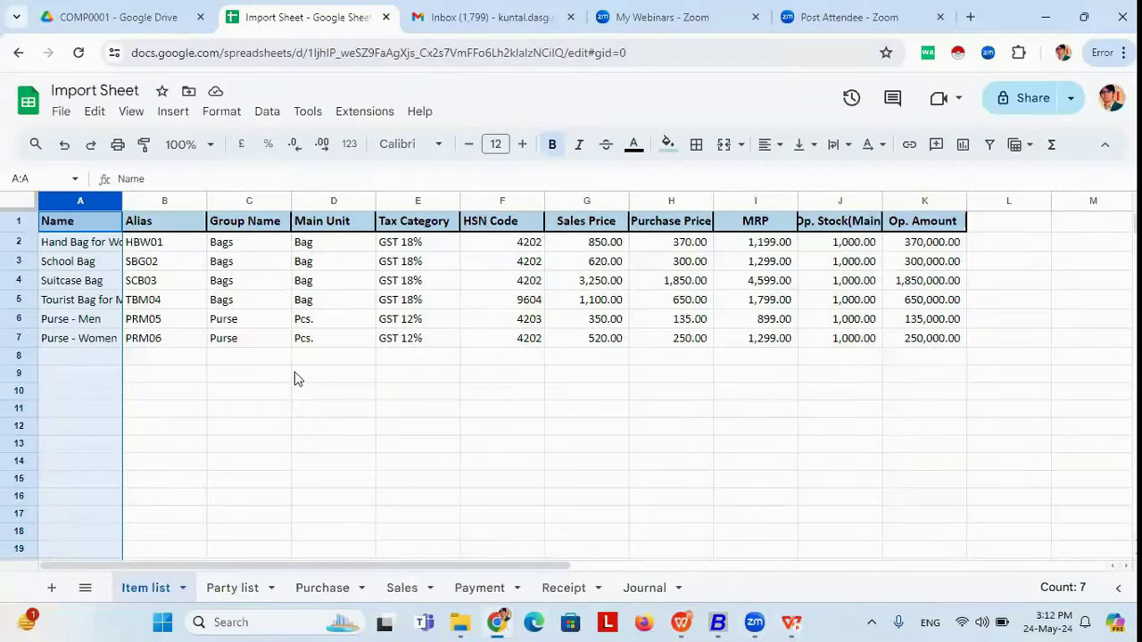
click(258, 201)
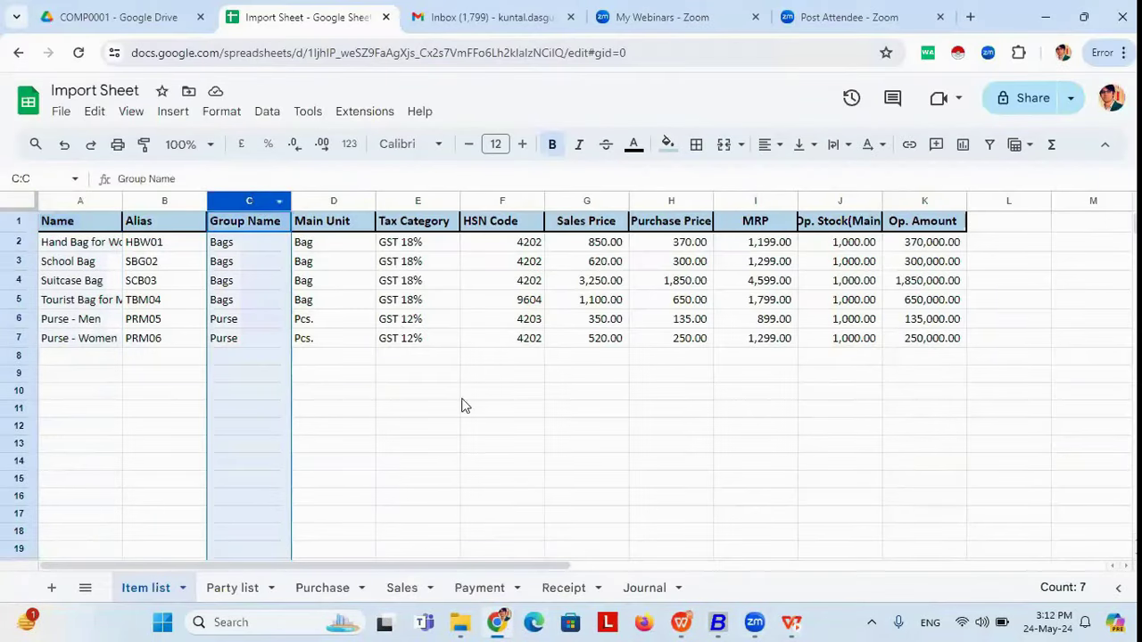
click(508, 622)
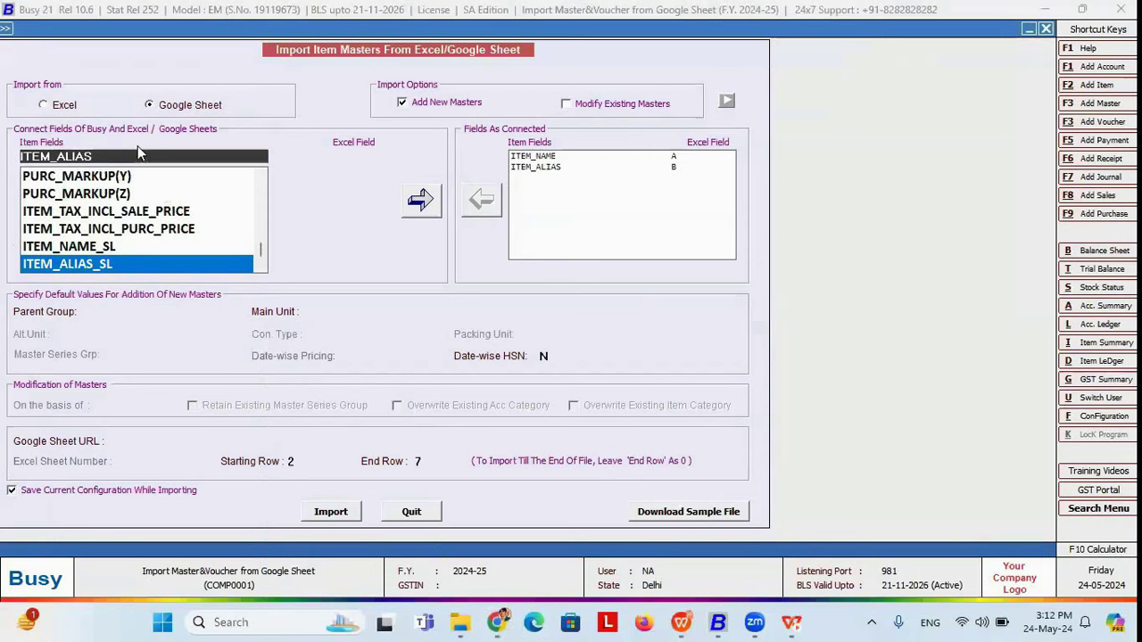
key(BackSpace)
key(BackSpace)
key(BackSpace)
key(BackSpace)
key(BackSpace)
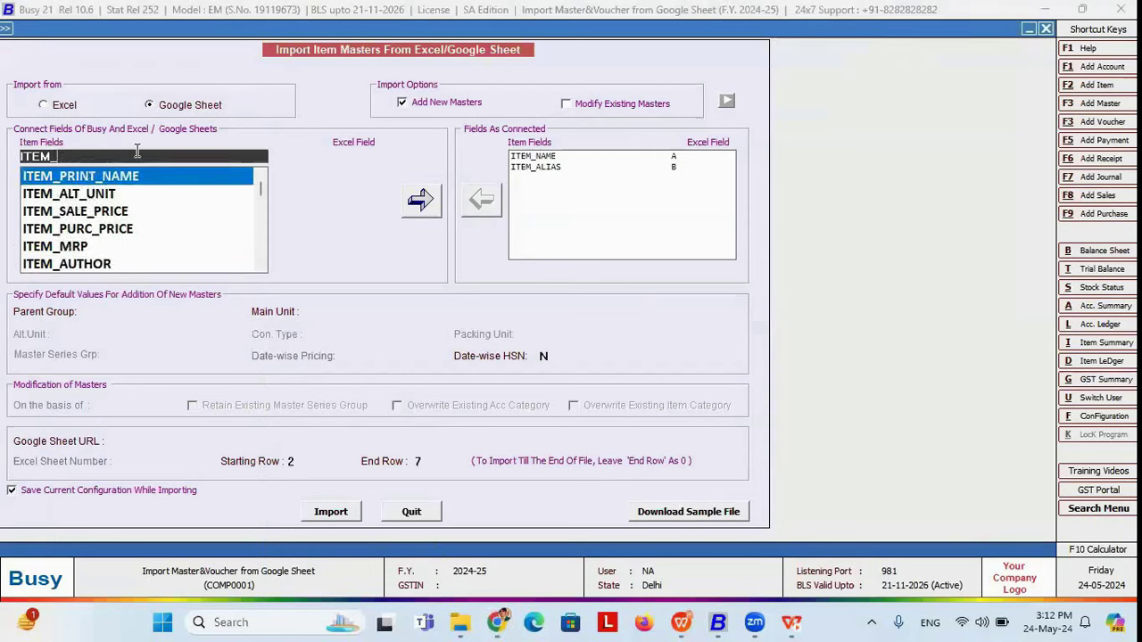
text(GROUP)
key(Return)
key(Return)
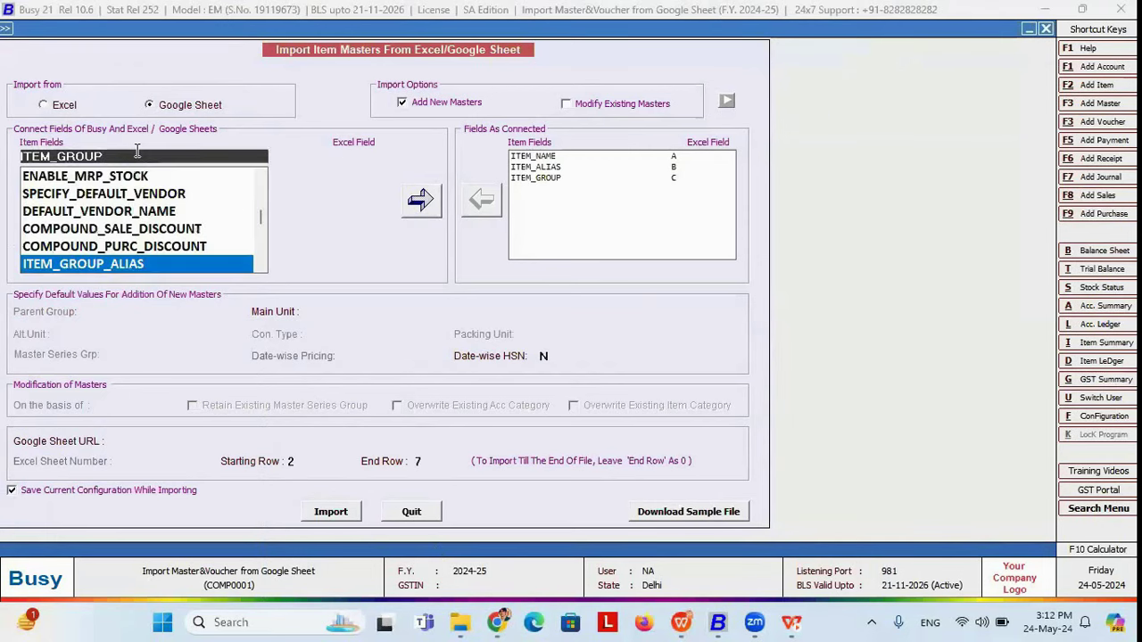
Step: Check the Main Unit column in Import Sheet and connect ITEM_MAIN_UNIT to column D in Busy
click(501, 621)
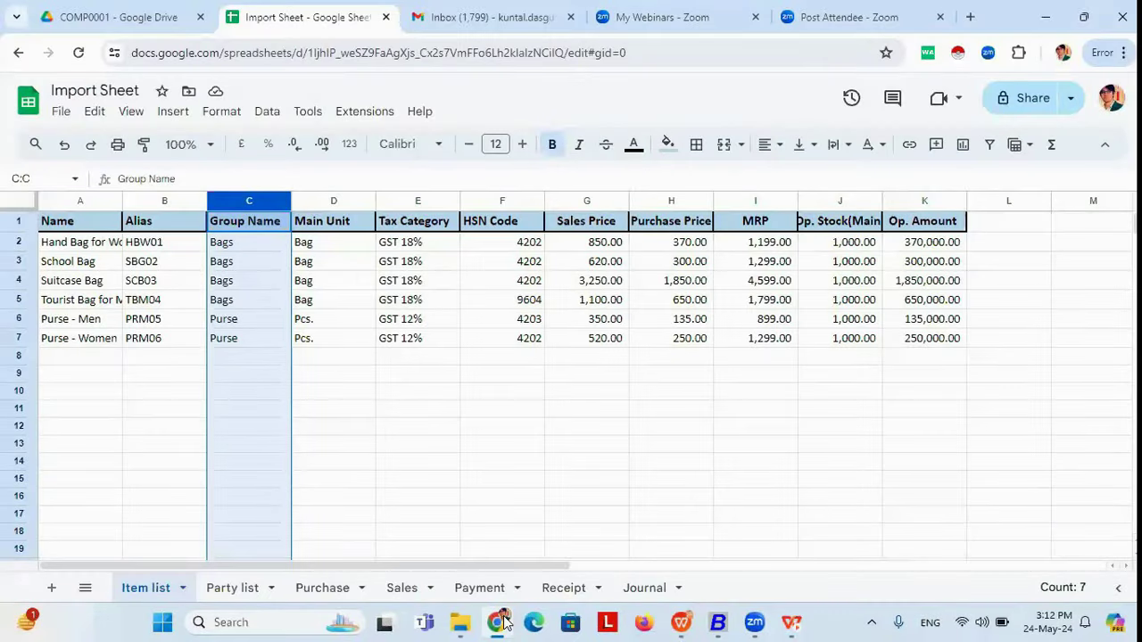
click(327, 201)
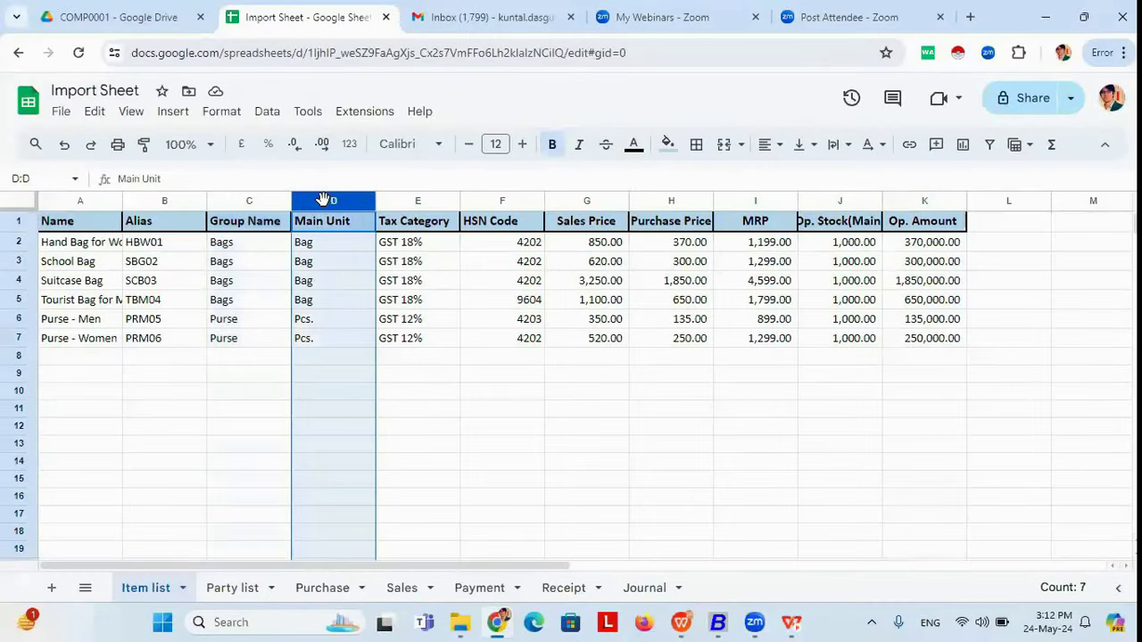
click(501, 621)
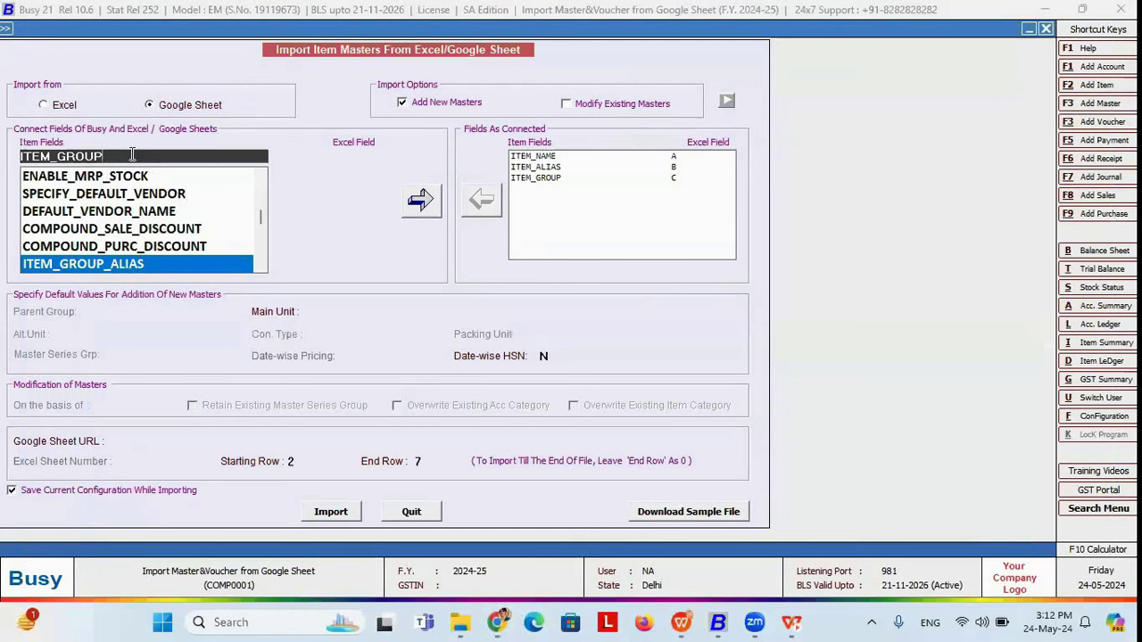
key(BackSpace)
key(BackSpace)
key(BackSpace)
text(main)
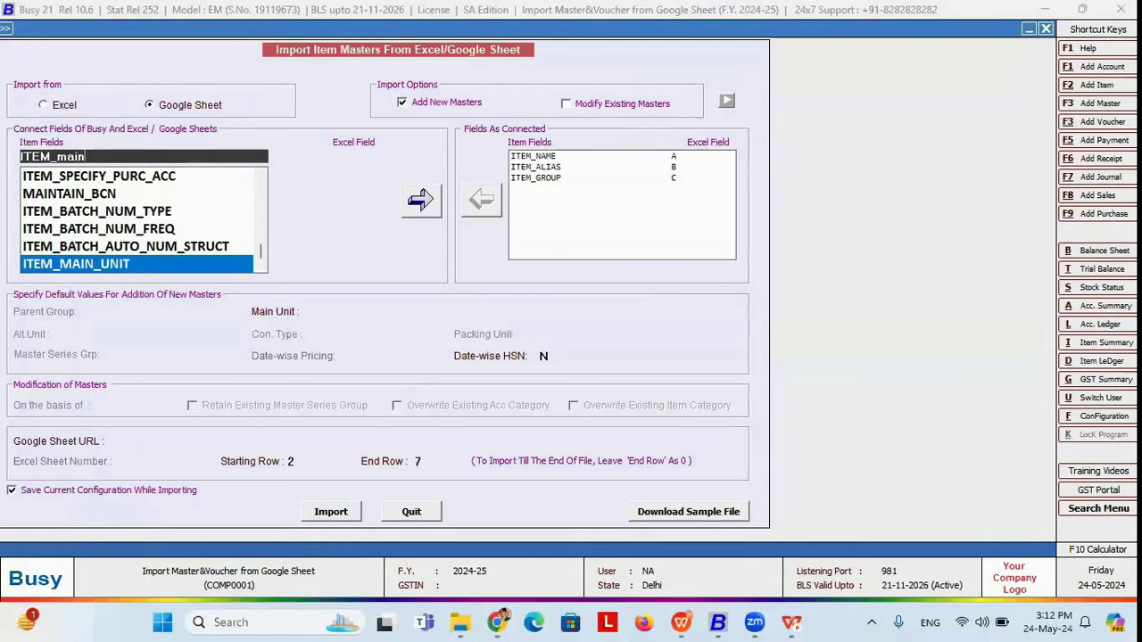
key(Return)
key(Return)
key(Return)
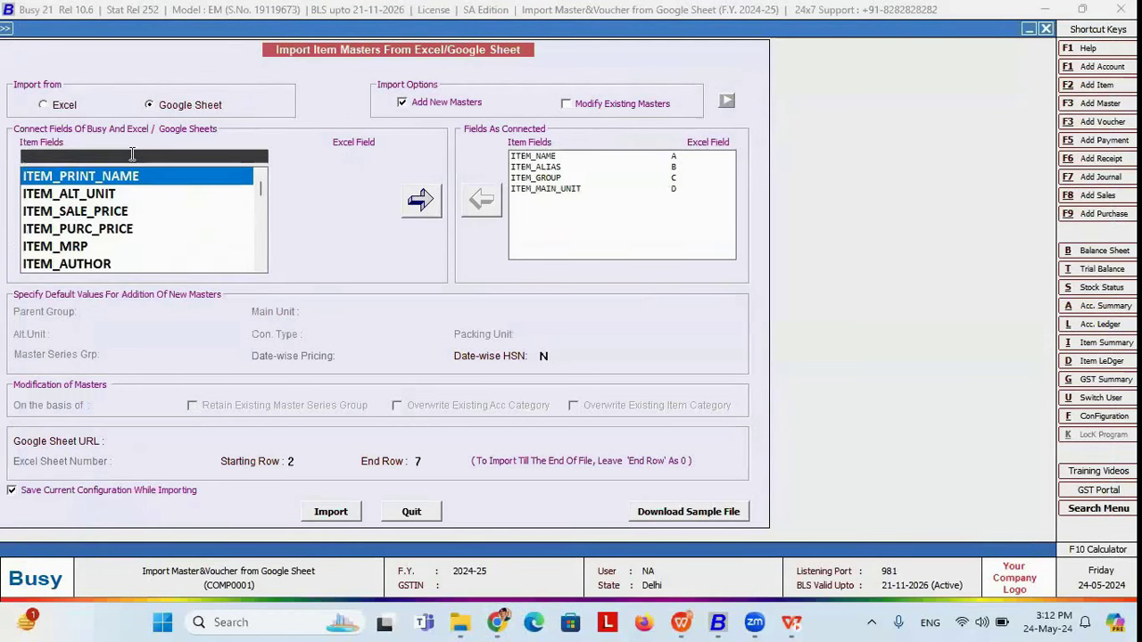
Step: Check the Tax Category column in Import Sheet and connect TAX_CATEGORY_NAME to column E in Busy
click(496, 621)
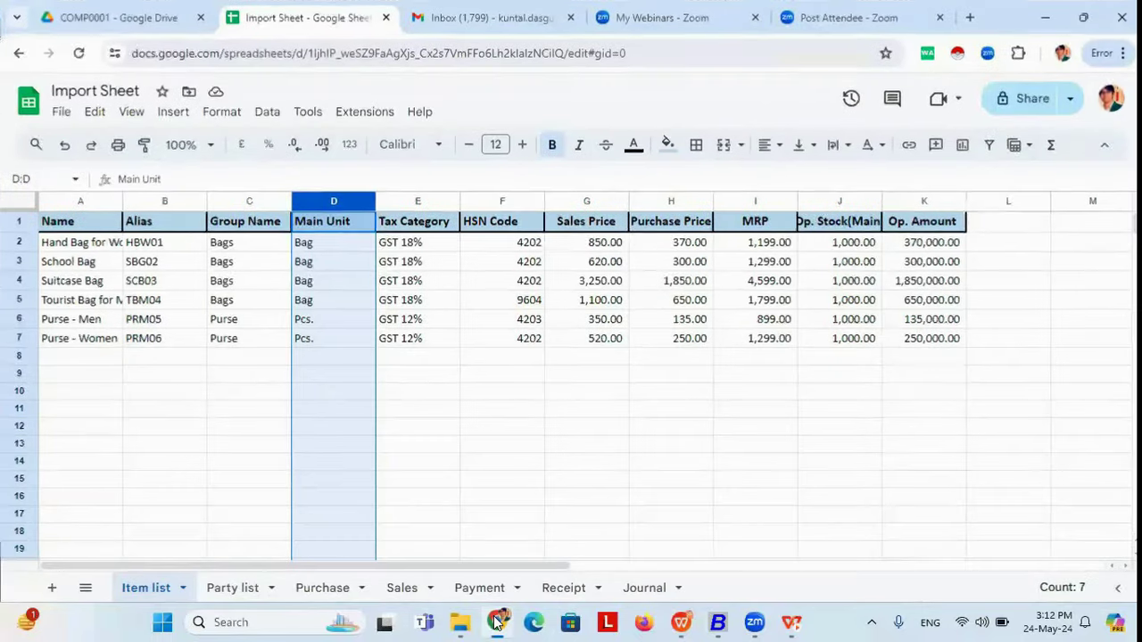
click(422, 207)
mouse_move(489, 622)
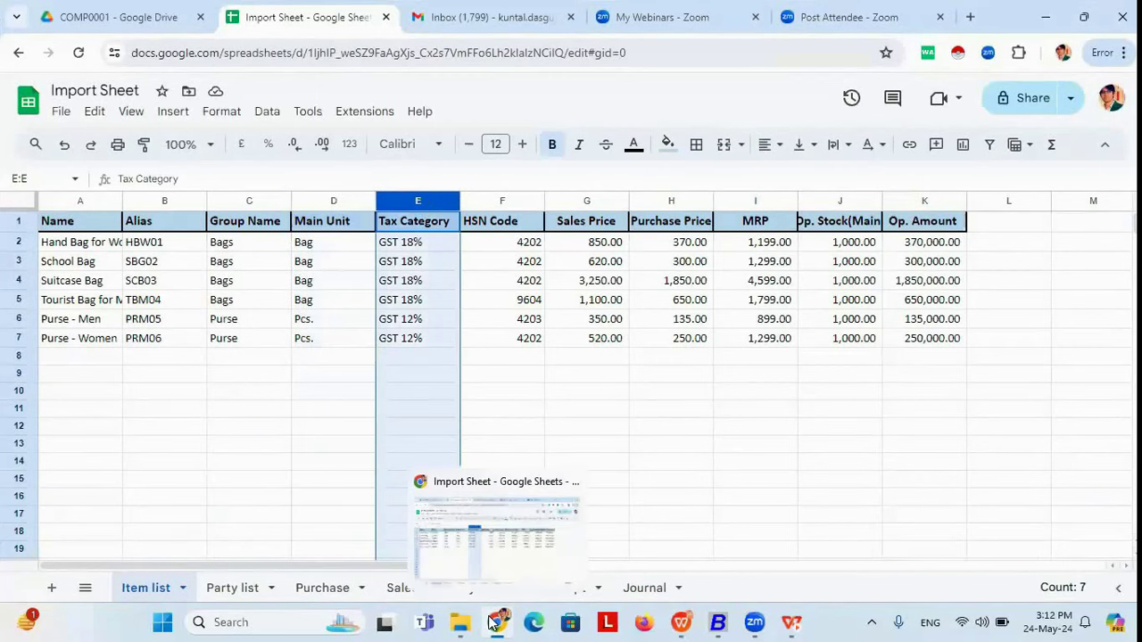
click(496, 621)
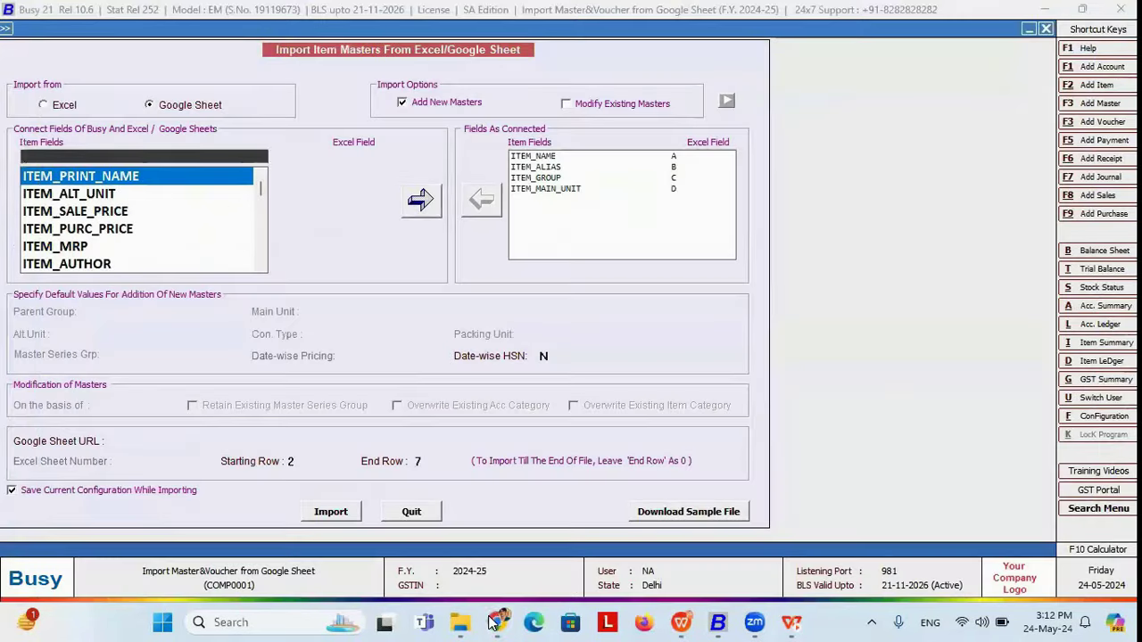
text(tax)
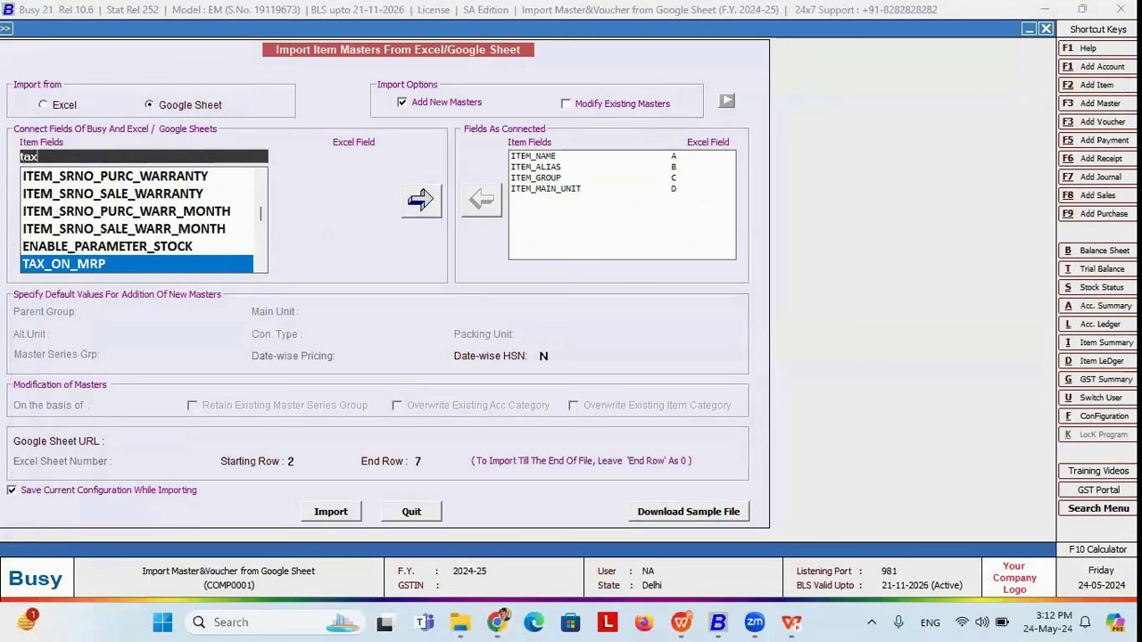
key(Down)
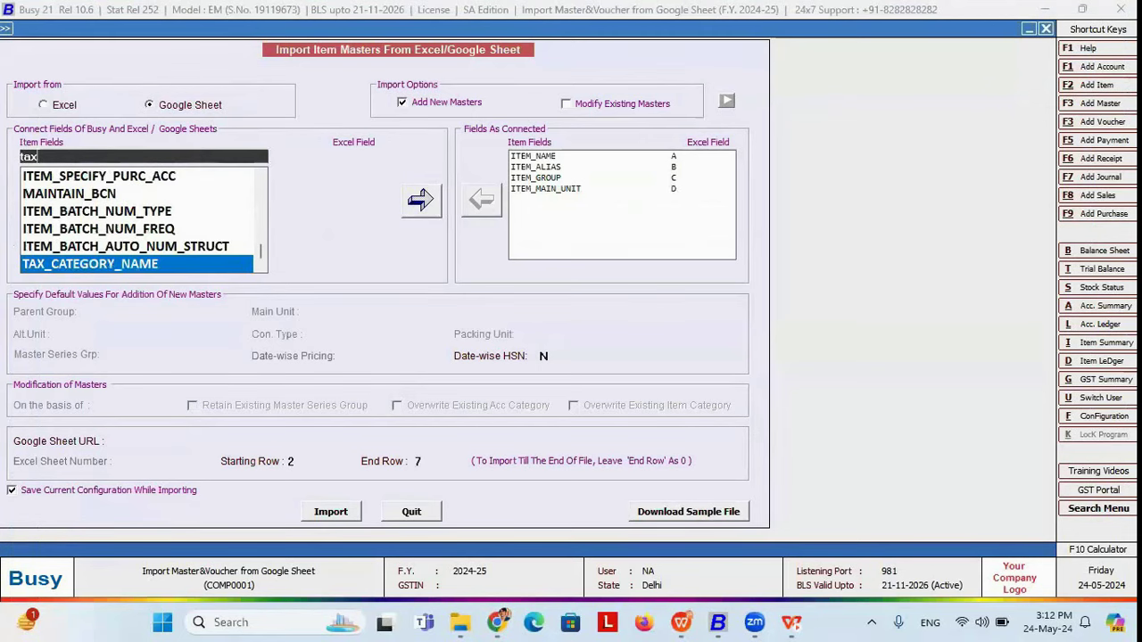
key(Return)
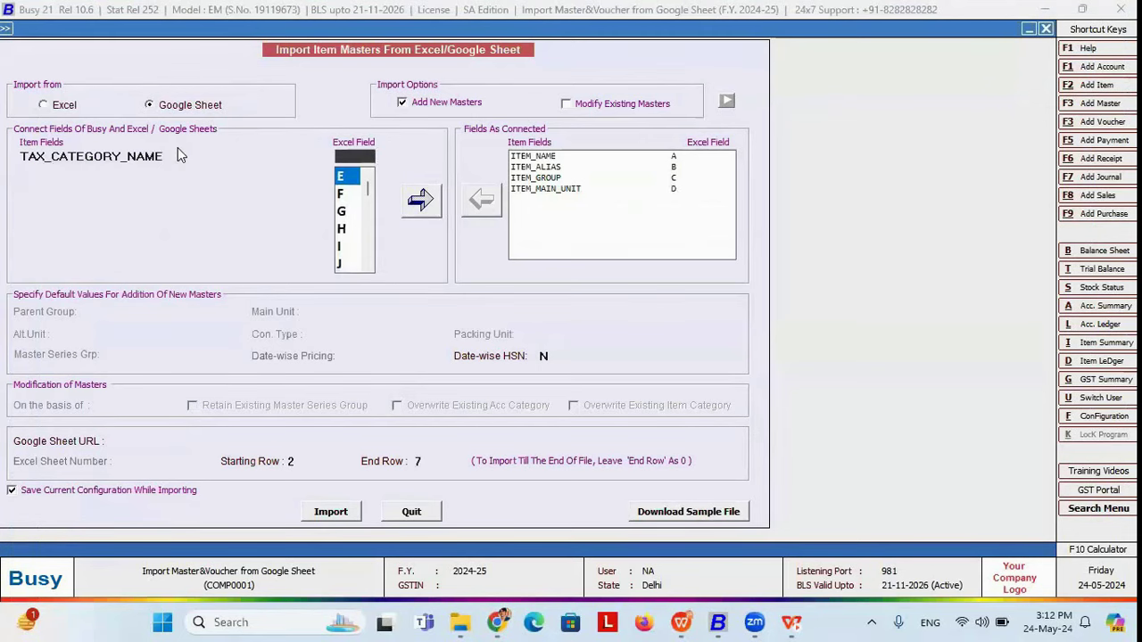
click(412, 213)
Step: Check the HSN Code column in Import Sheet and connect HSN_CODE to column F in Busy
click(513, 615)
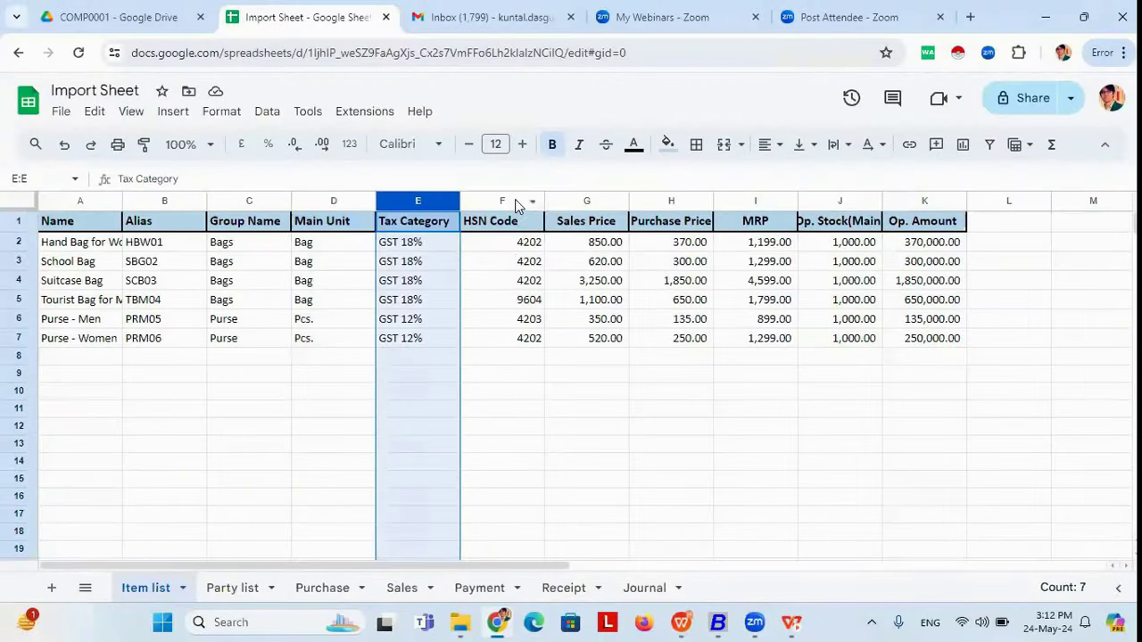
click(515, 199)
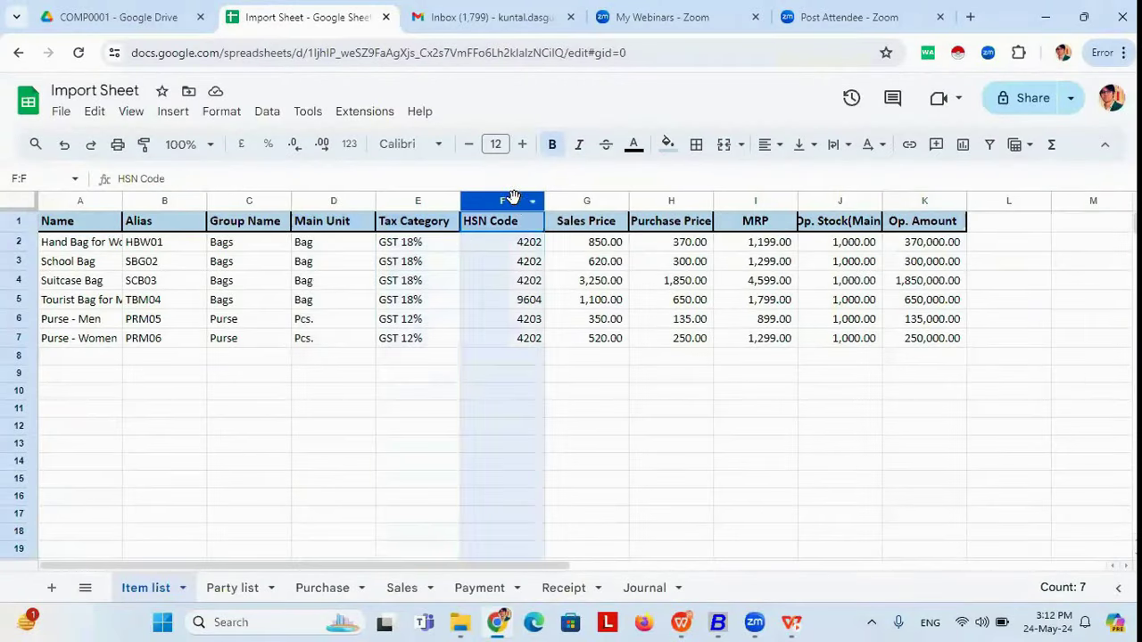
click(717, 622)
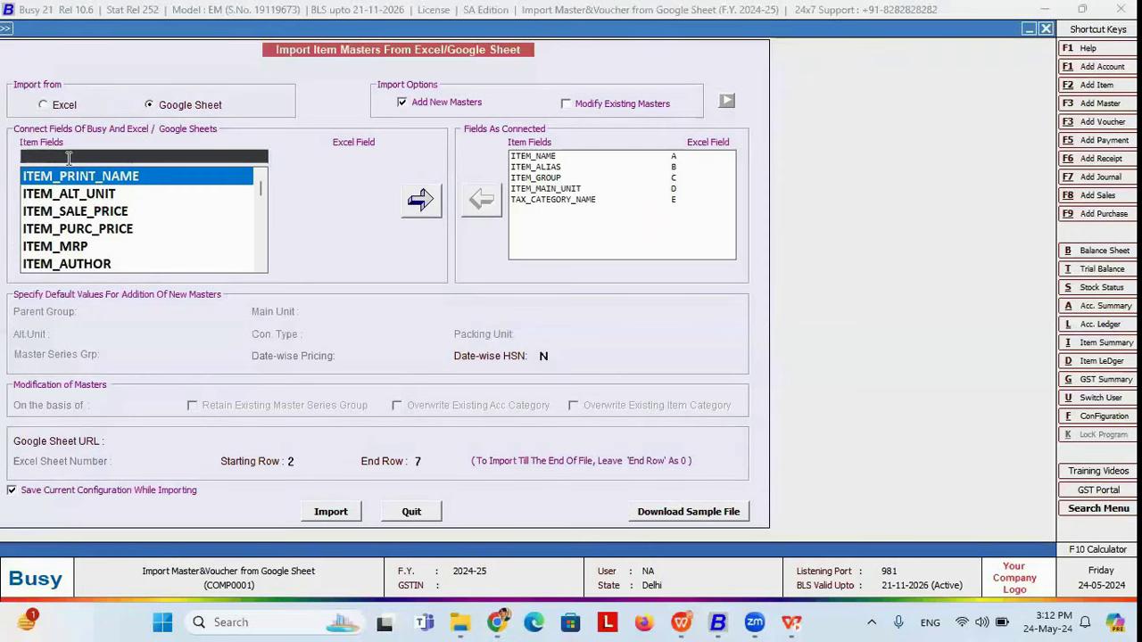
text(hsn)
key(Return)
key(Return)
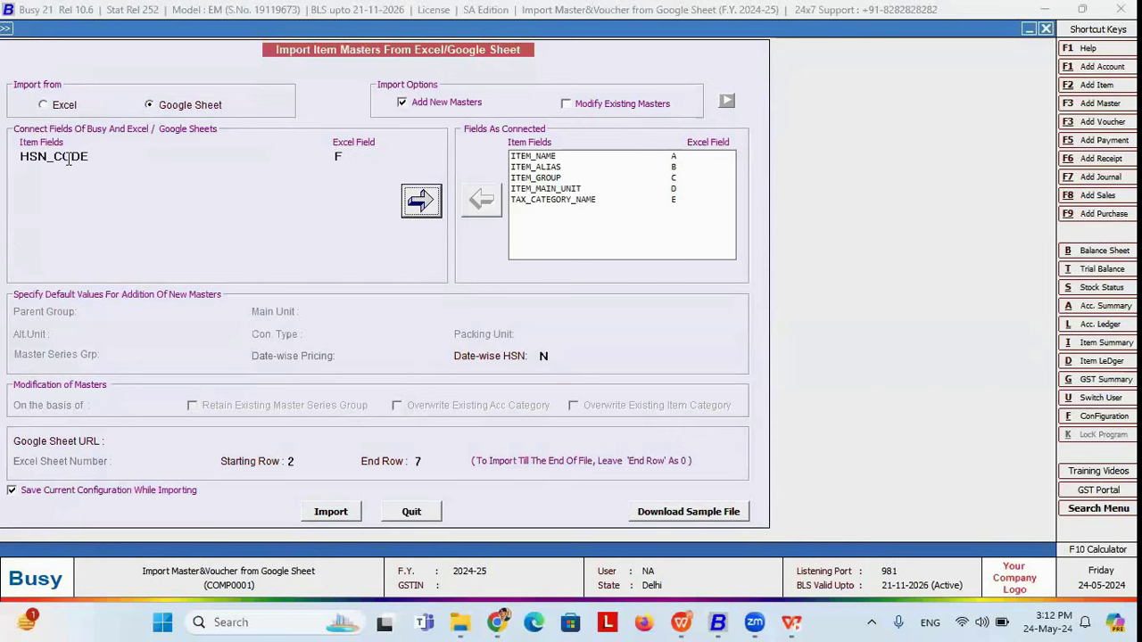
key(Return)
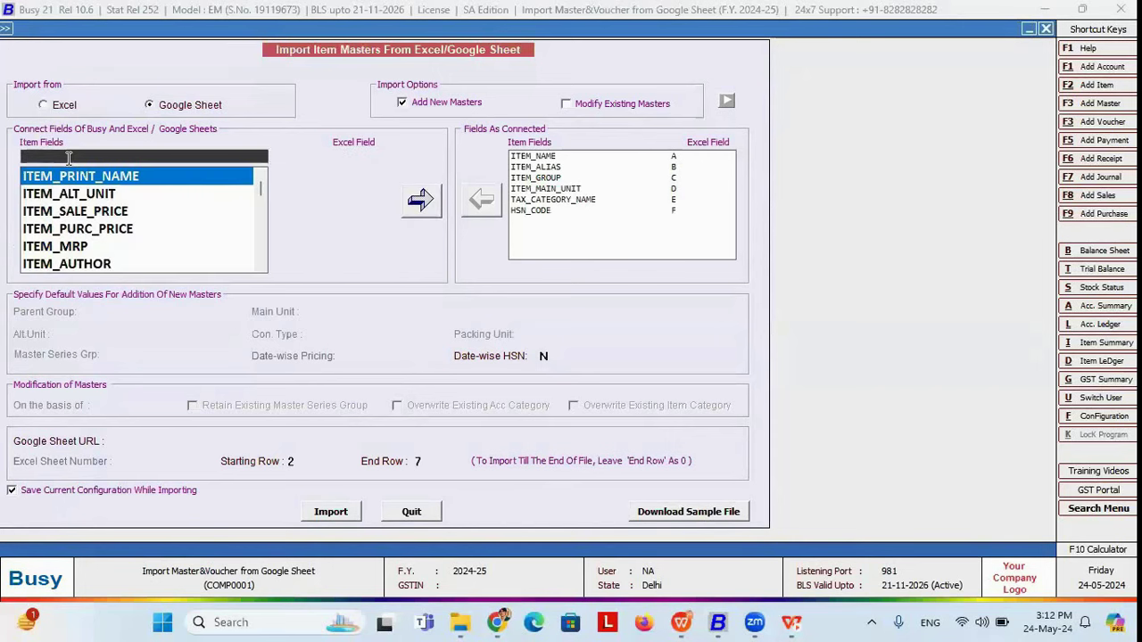
Step: Check the Sales Price column in Import Sheet and connect ITEM_SALE_PRICE to column G in Busy
click(496, 620)
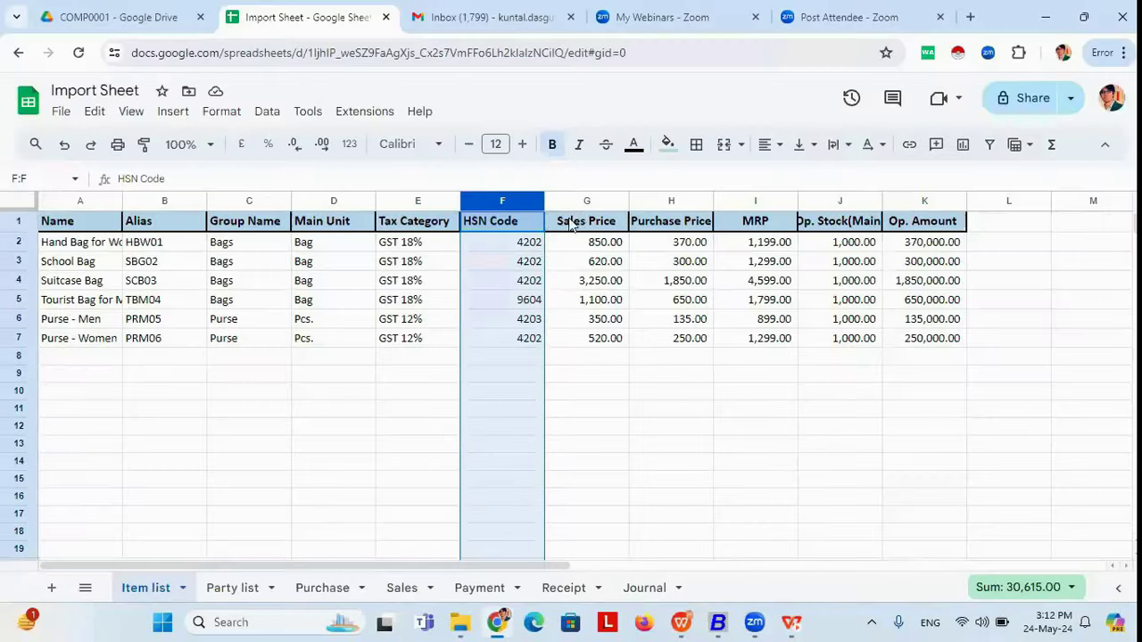
click(724, 622)
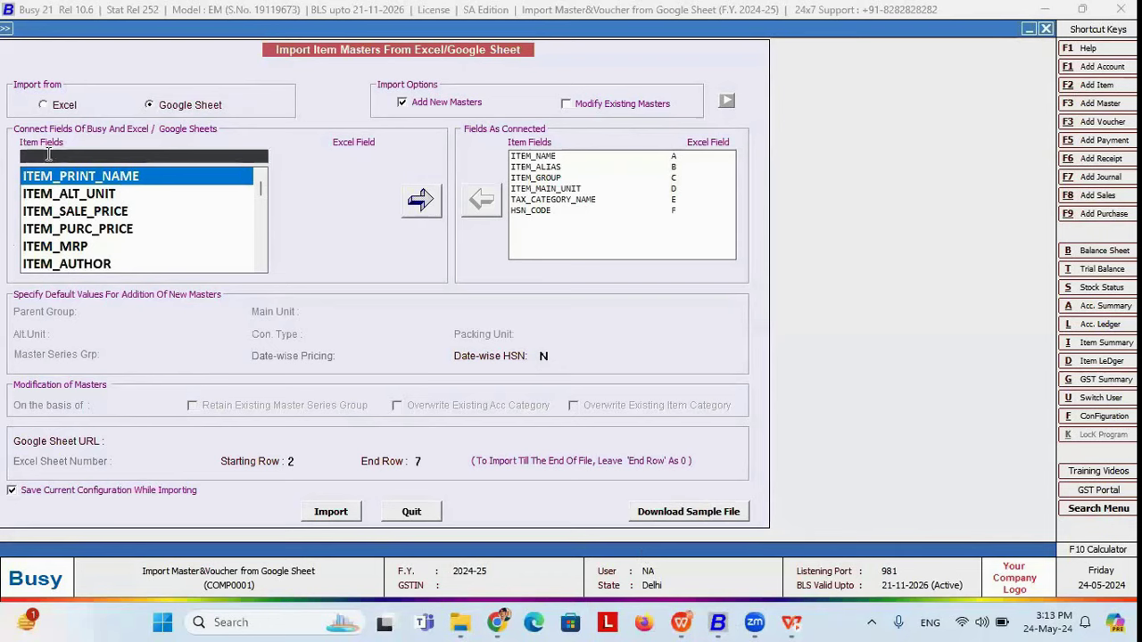
text(item_sal)
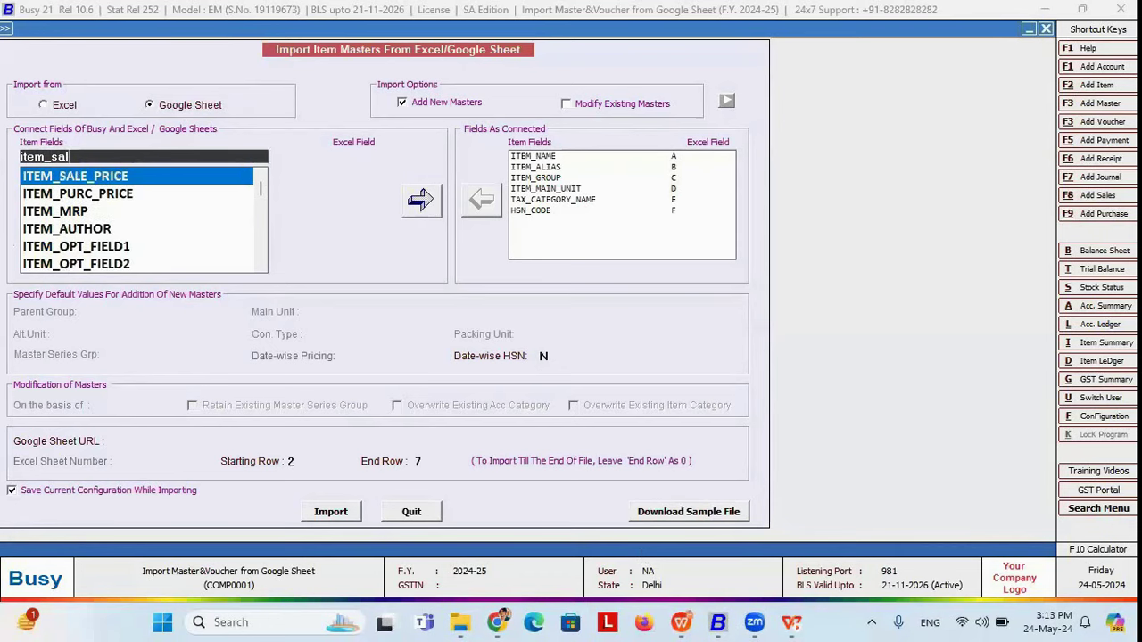
key(Return)
key(Return)
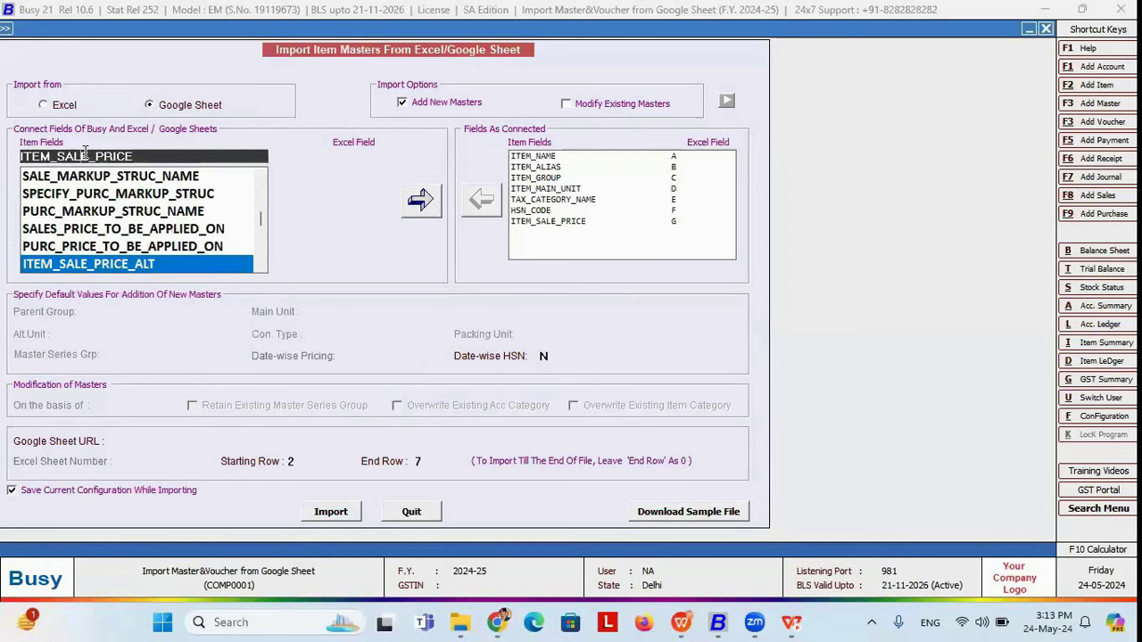
Step: Check the Purchase Price column in Import Sheet and connect ITEM_PURC_PRICE to column H in Busy
click(500, 617)
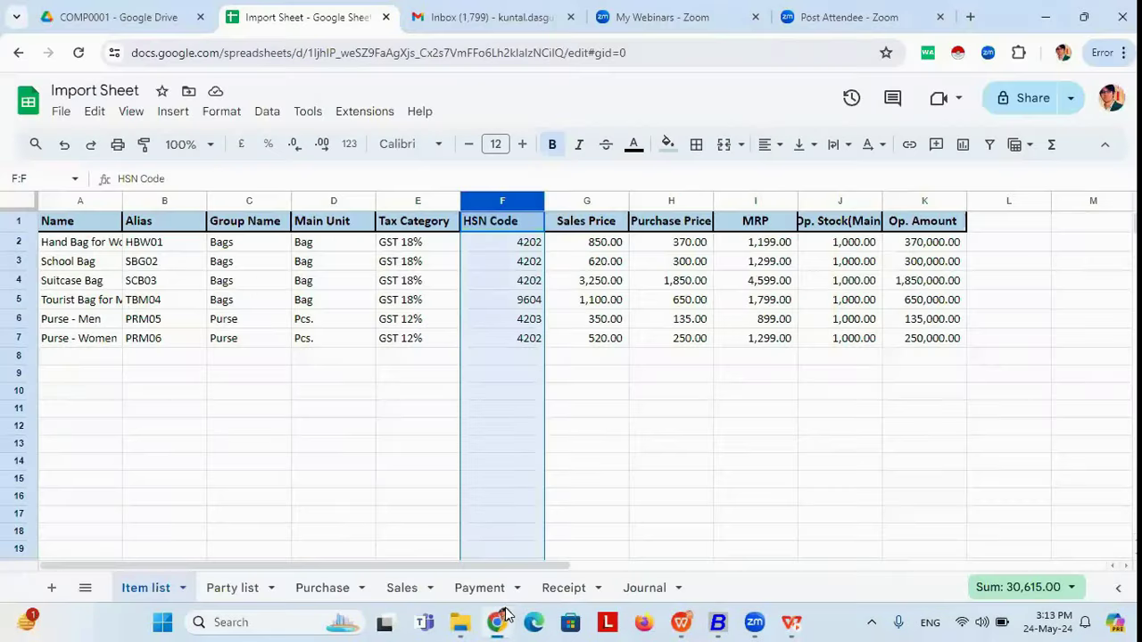
click(678, 203)
click(720, 623)
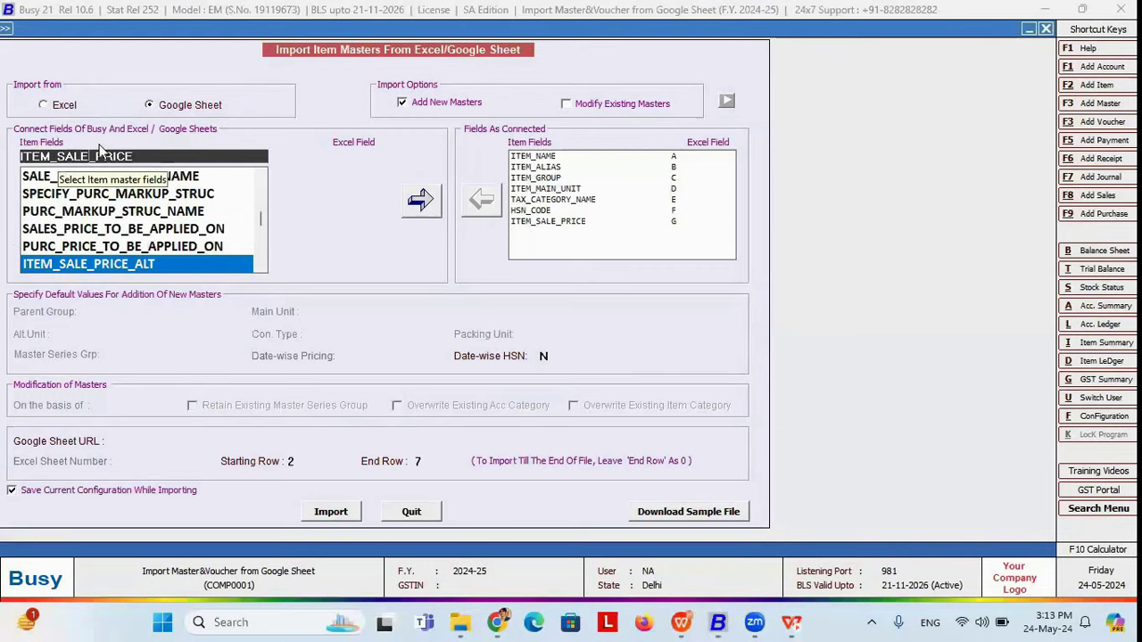
key(BackSpace)
key(BackSpace)
key(BackSpace)
key(BackSpace)
key(BackSpace)
key(BackSpace)
key(BackSpace)
key(BackSpace)
key(BackSpace)
key(BackSpace)
text(pu)
key(Return)
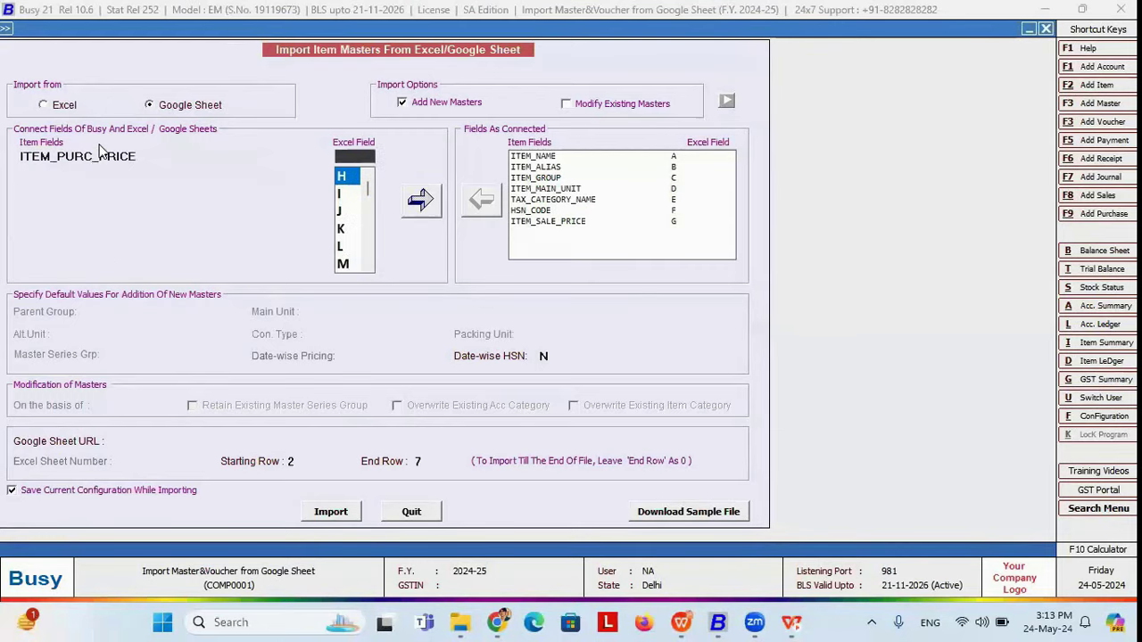
key(Return)
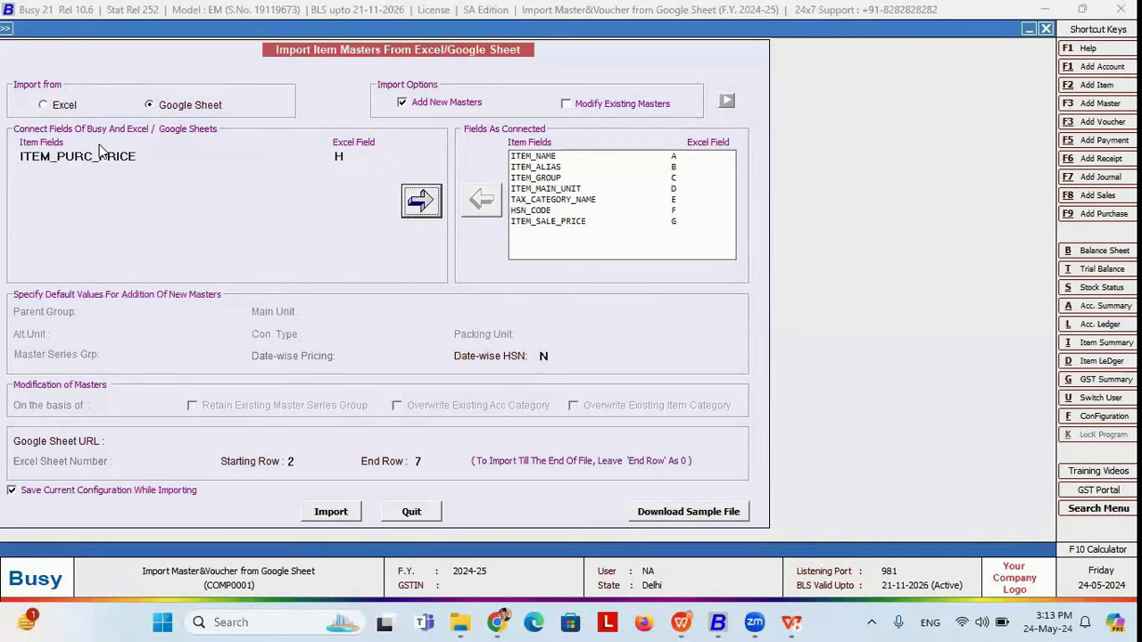
key(Return)
Step: Check the MRP column in Import Sheet and connect ITEM_MRP to column I in Busy
key(alt+Tab)
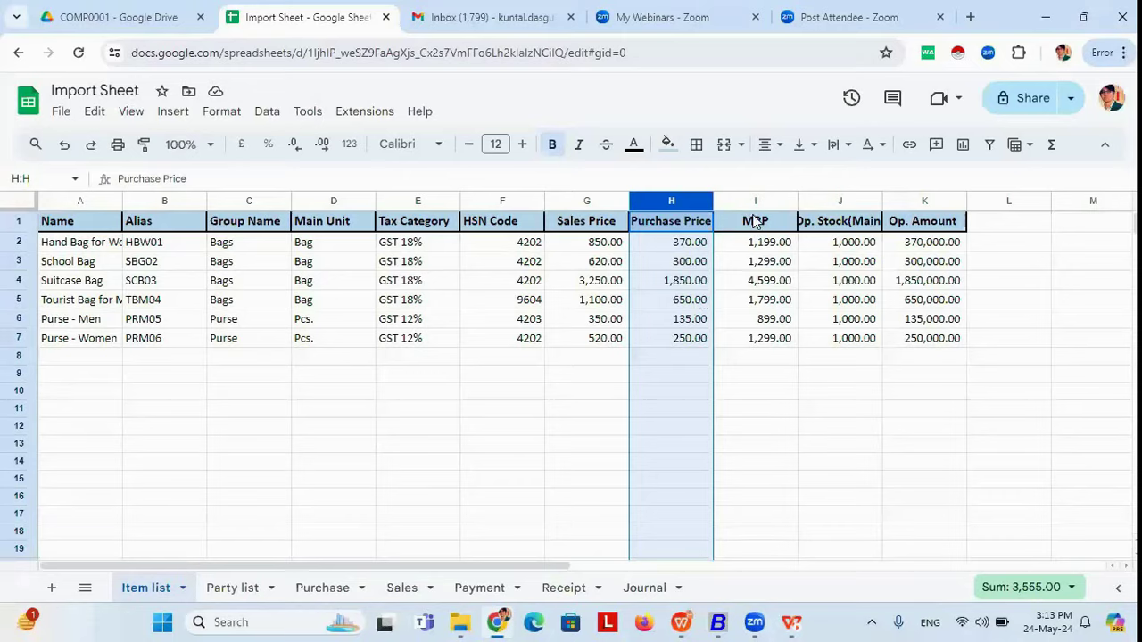
mouse_move(718, 621)
click(757, 201)
click(719, 621)
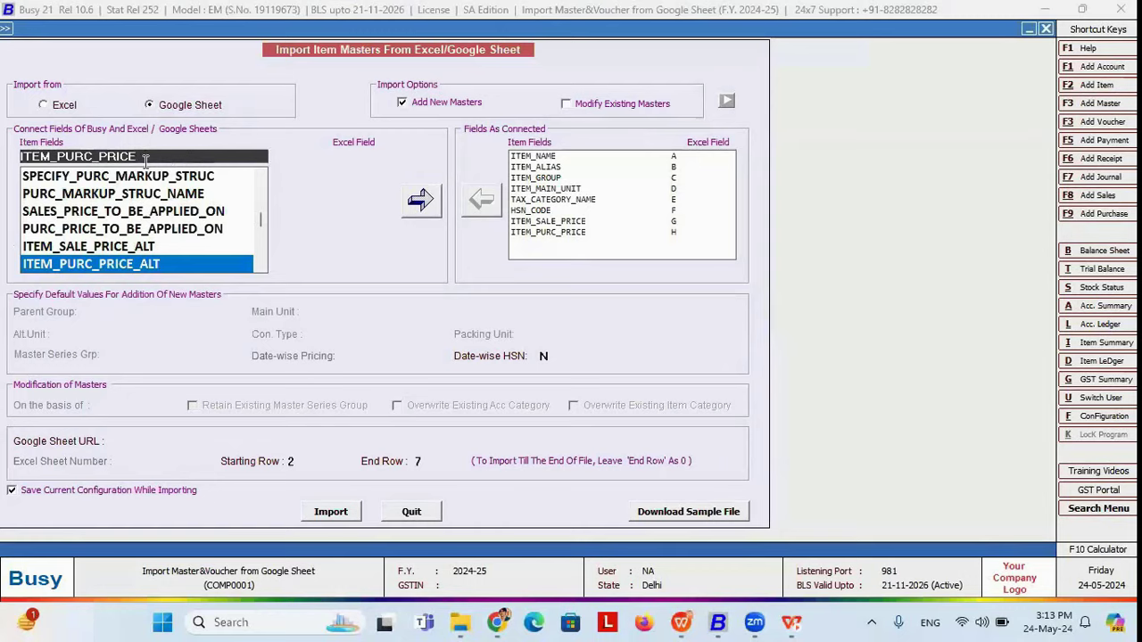
key(BackSpace)
key(BackSpace)
key(BackSpace)
key(BackSpace)
key(BackSpace)
key(BackSpace)
key(BackSpace)
key(BackSpace)
key(BackSpace)
key(BackSpace)
key(BackSpace)
key(BackSpace)
key(BackSpace)
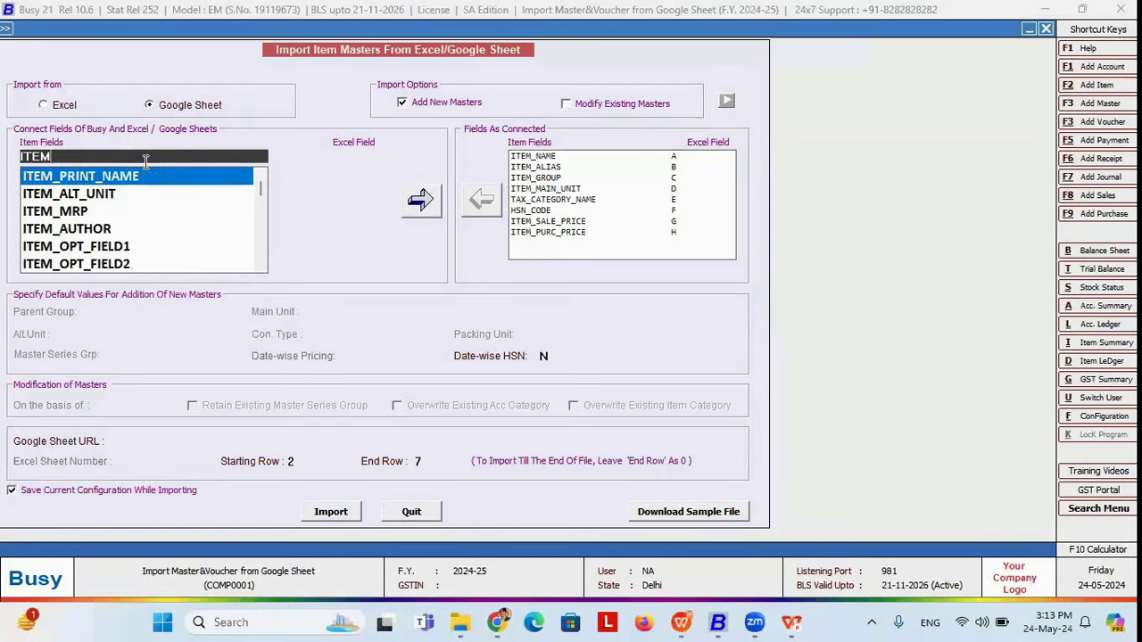
text(mrp)
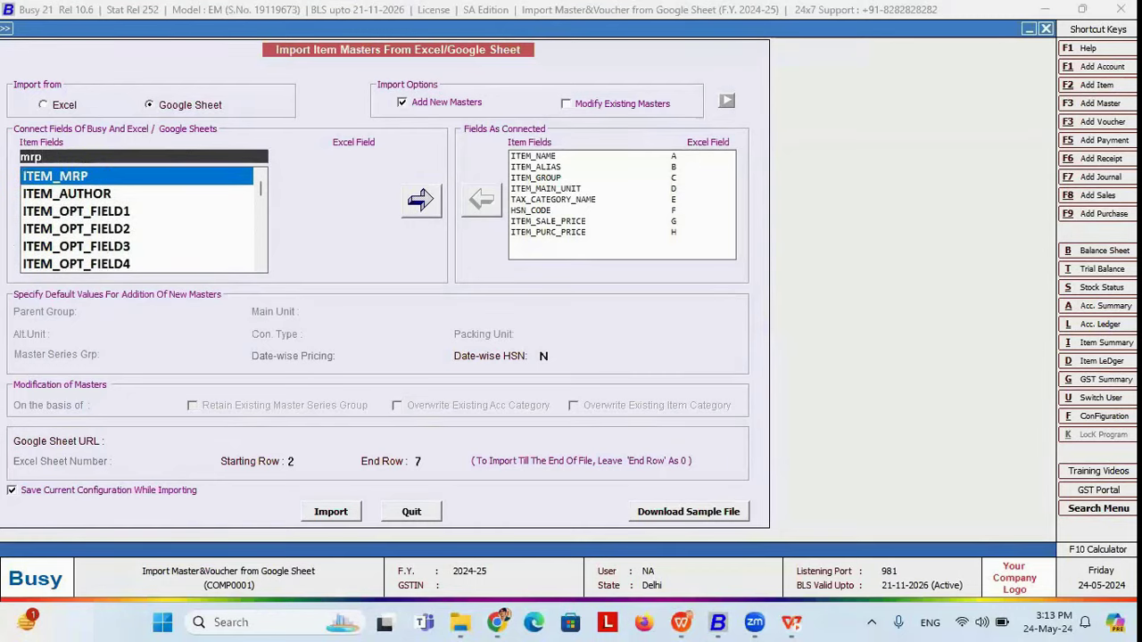
key(Return)
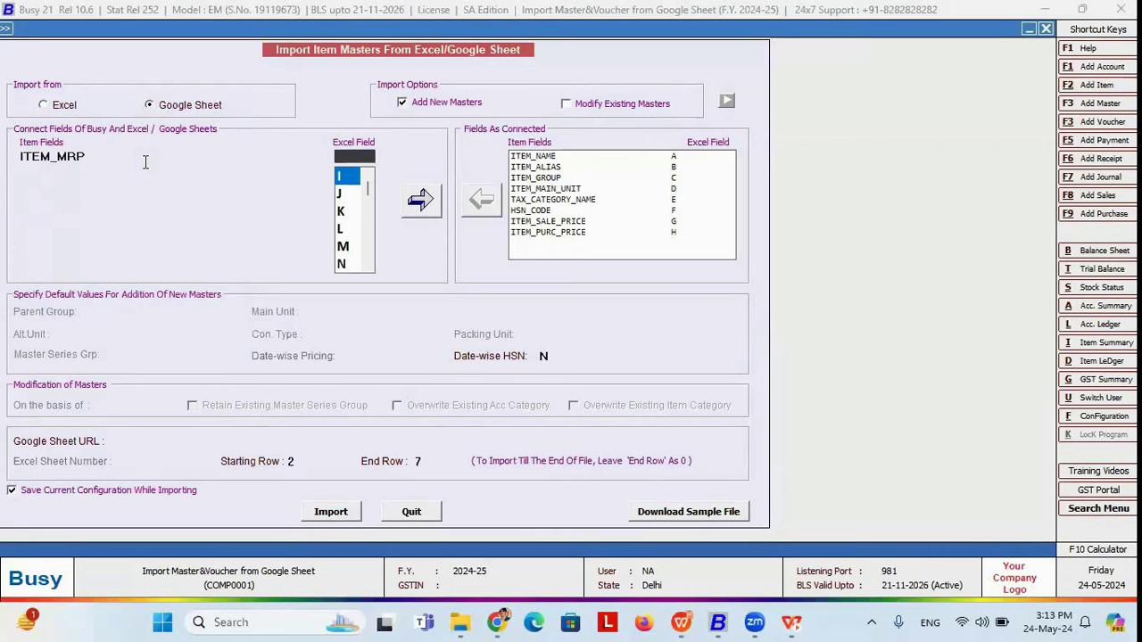
key(Return)
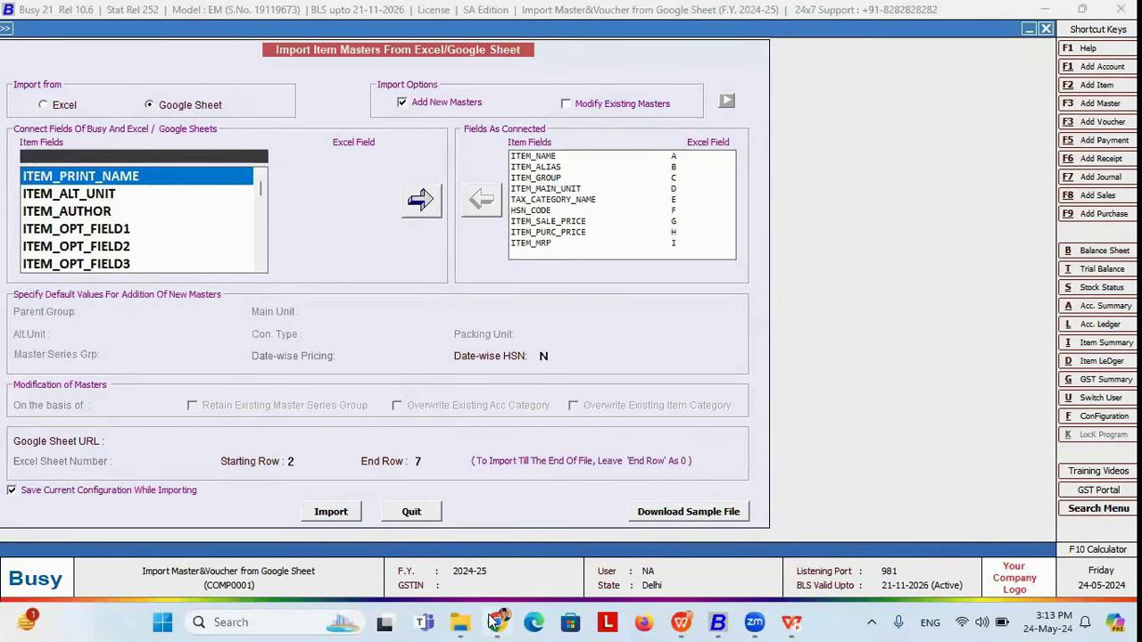
Step: Check the Op. Stock(Main) column in Import Sheet and connect ITEM_OP_STOCK_MAIN_UNIT to column J in Busy
click(494, 621)
click(839, 201)
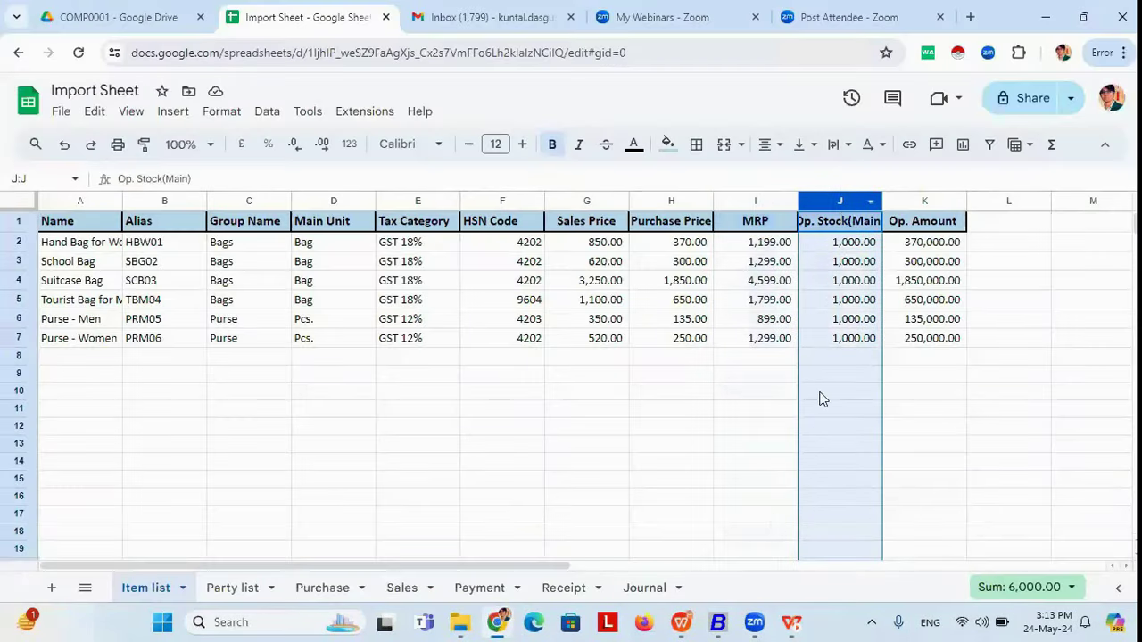
click(718, 622)
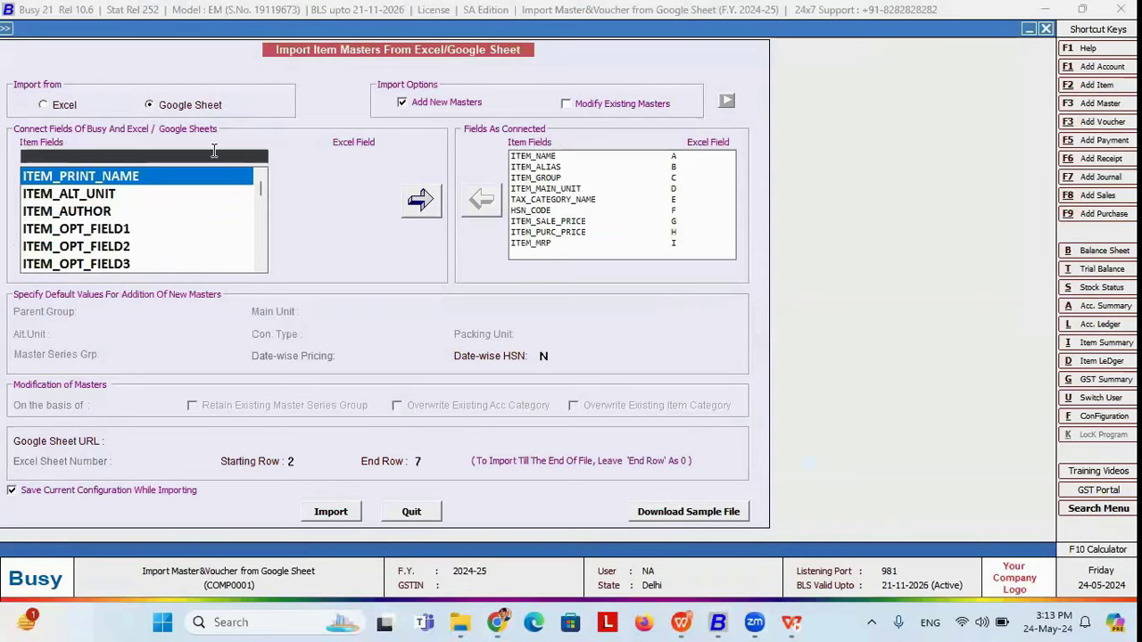
text(item_op)
key(Down)
key(Down)
key(Down)
key(Down)
key(Down)
key(Down)
key(Down)
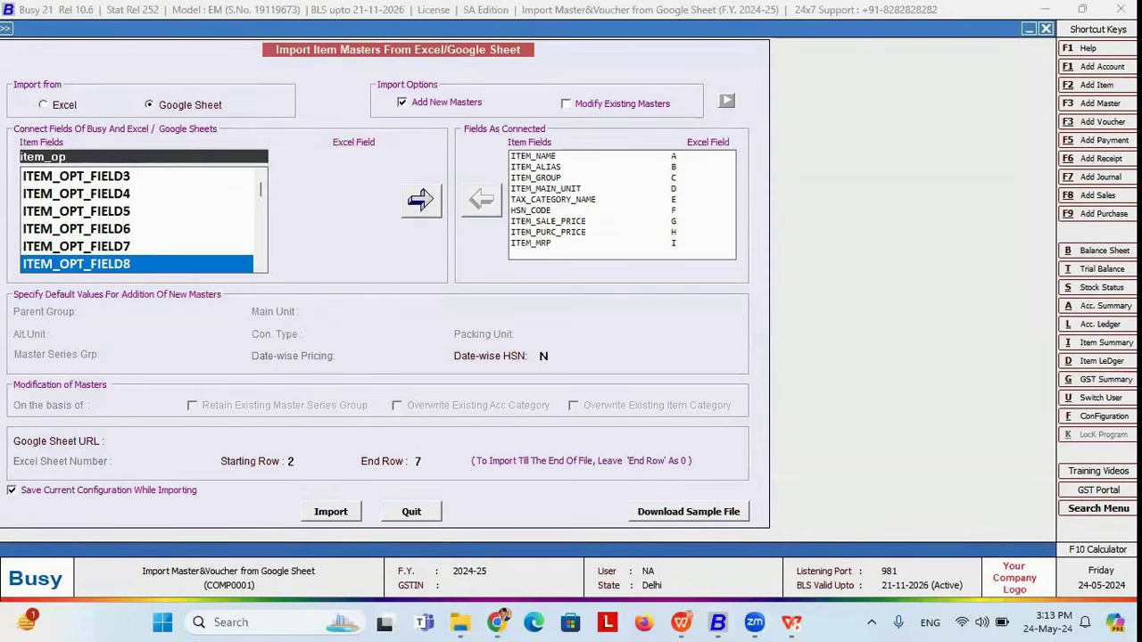
key(Down)
key(Down)
key(Down)
key(Up)
key(Down)
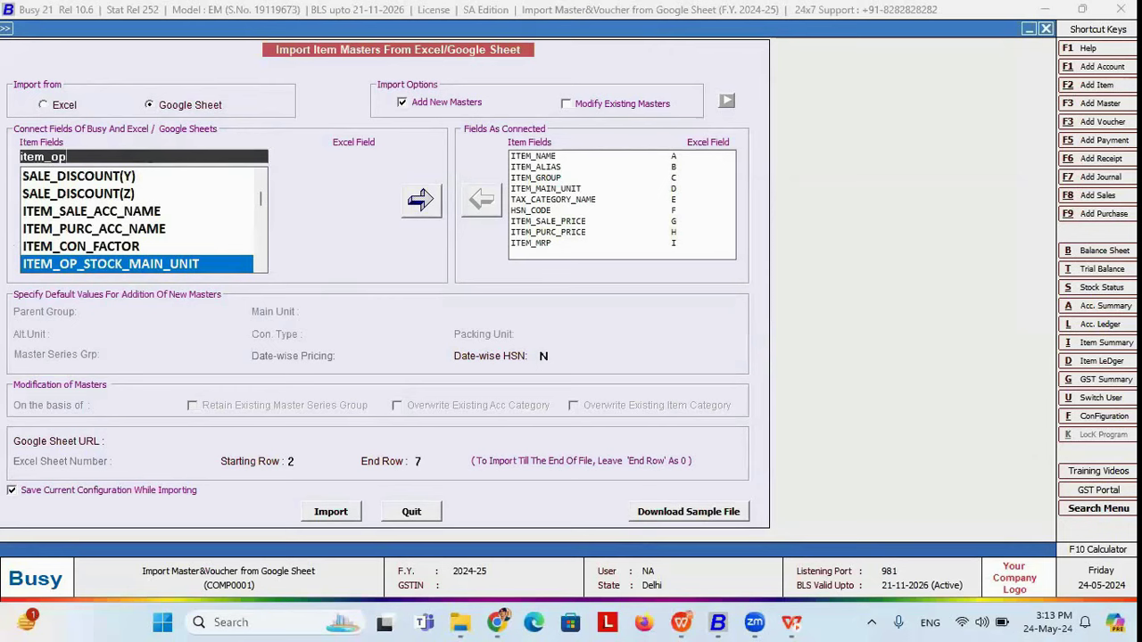
key(Return)
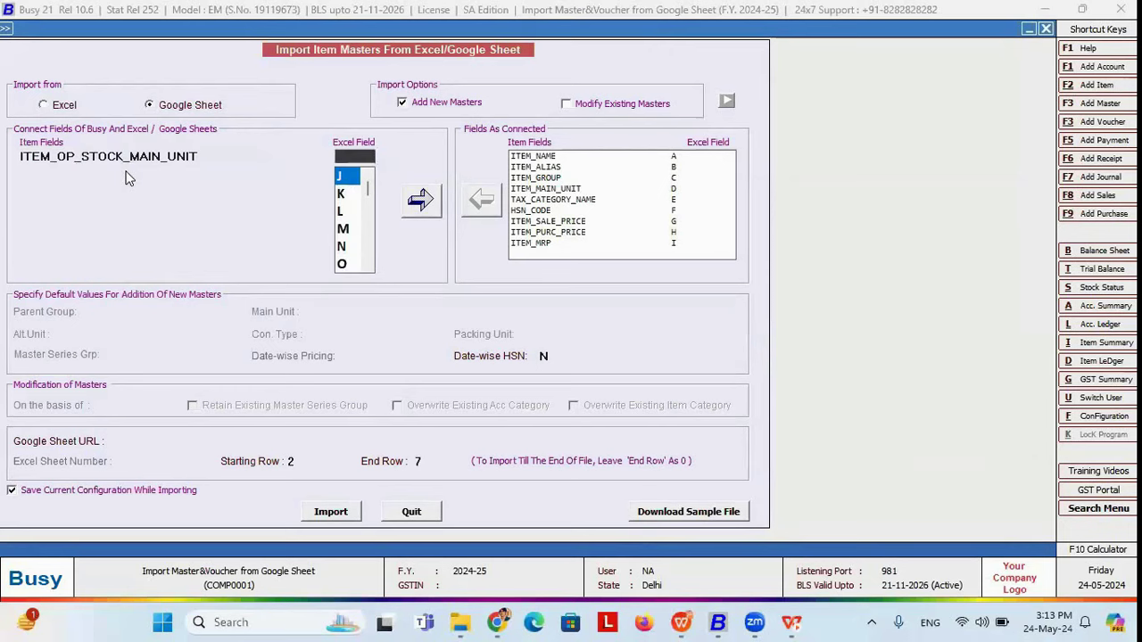
click(203, 156)
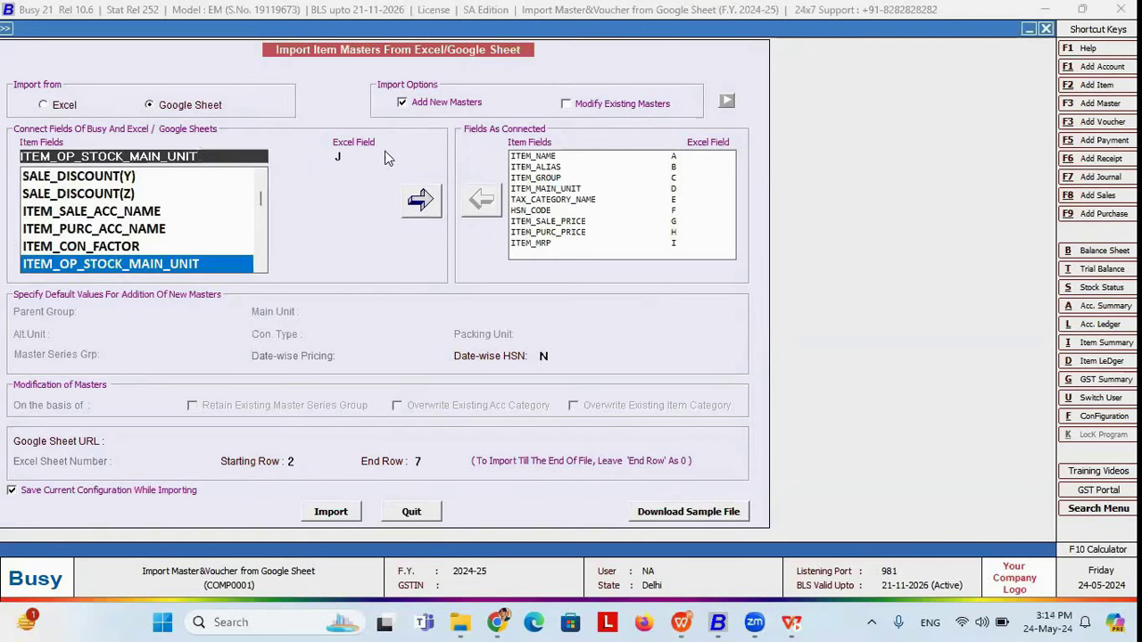
click(361, 154)
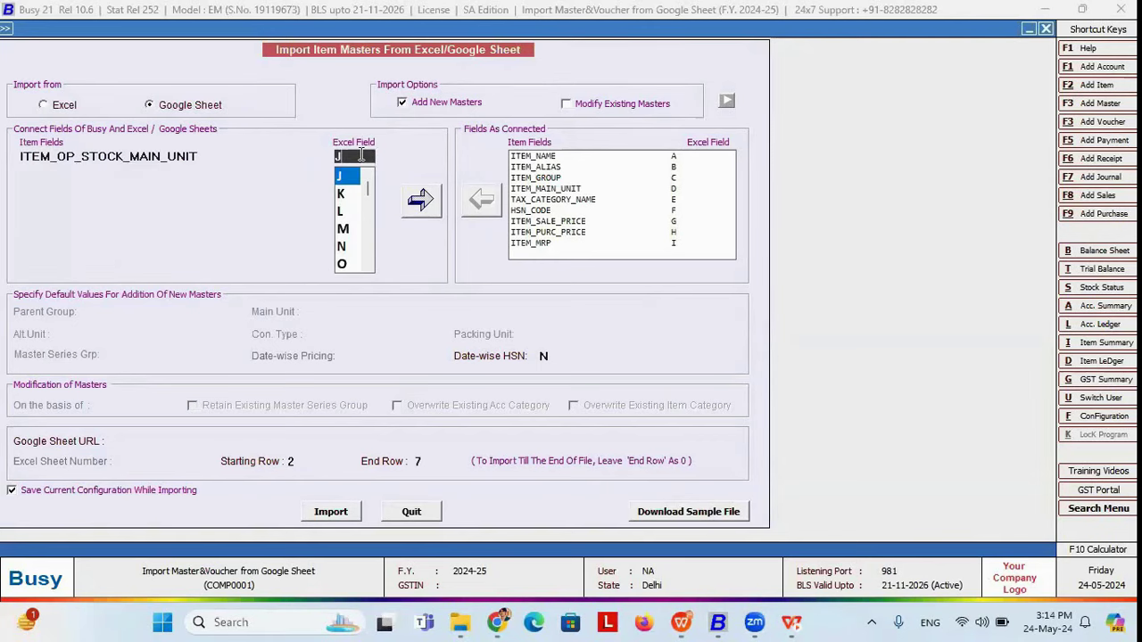
click(422, 202)
Step: Check the Op. Amount column in Import Sheet and connect ITEM_OP_AMOUNT to column K in Busy
key(alt+Tab)
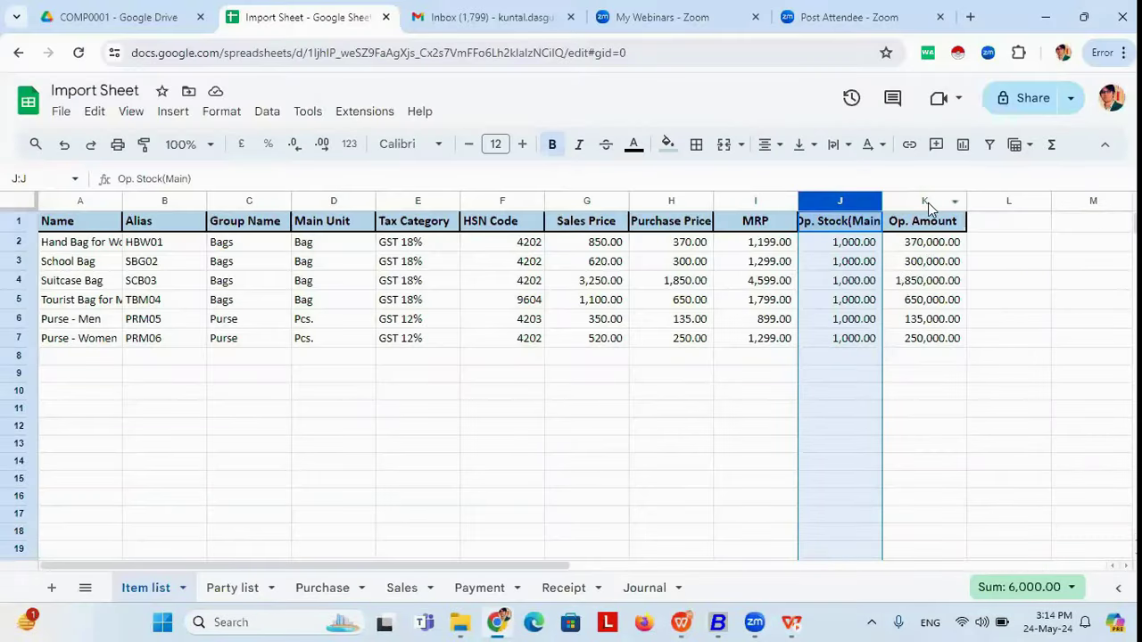
click(717, 622)
text(it)
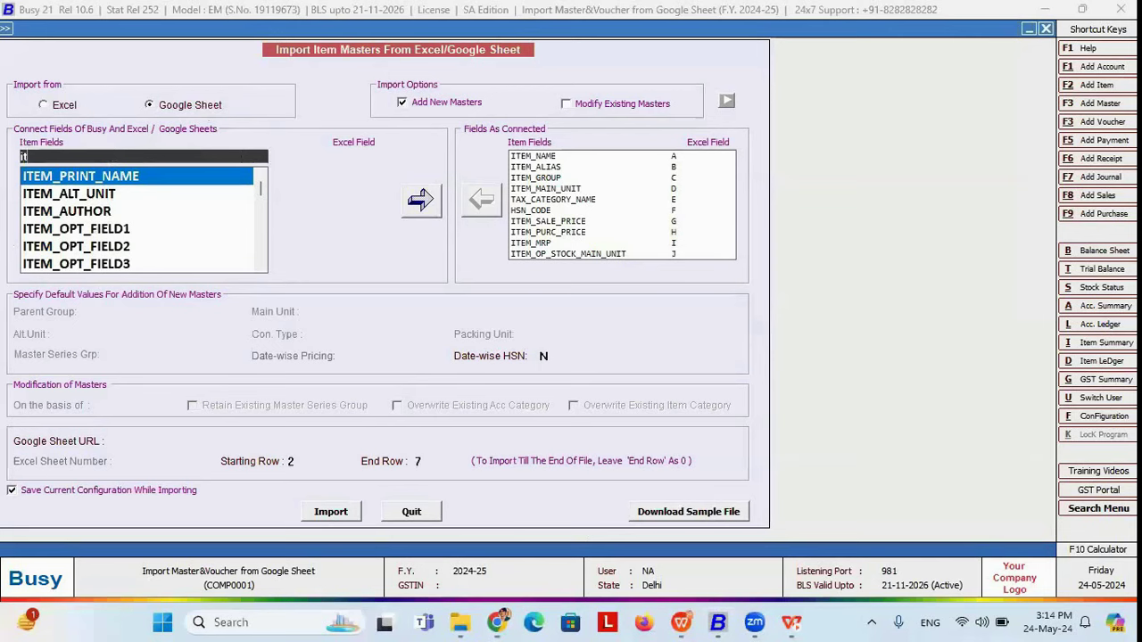
text(em_op)
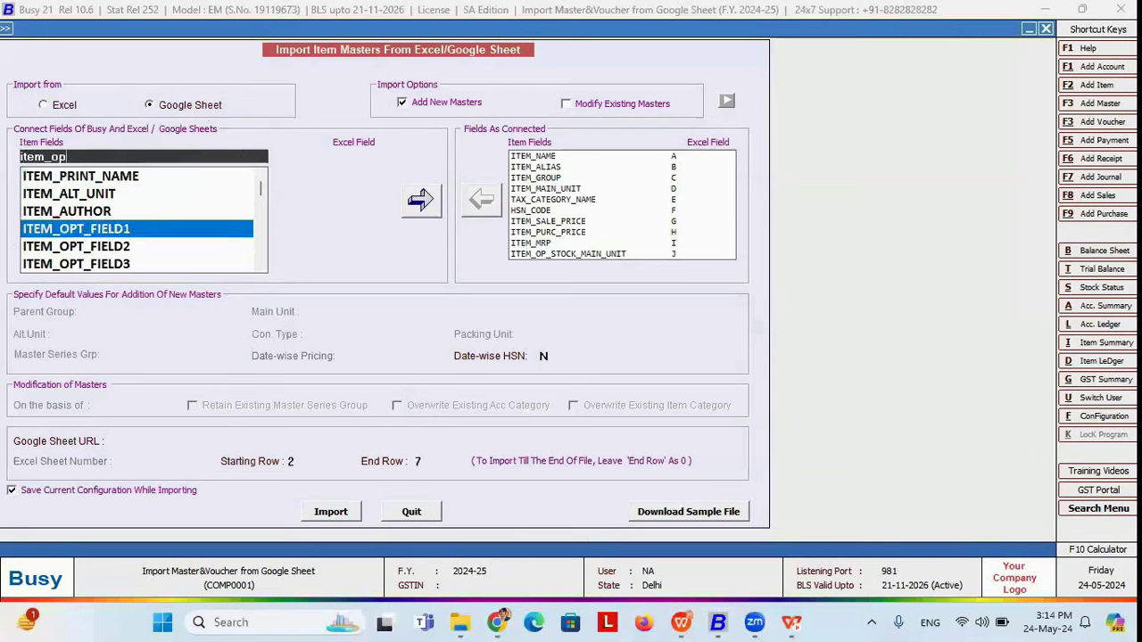
text(_am)
key(Return)
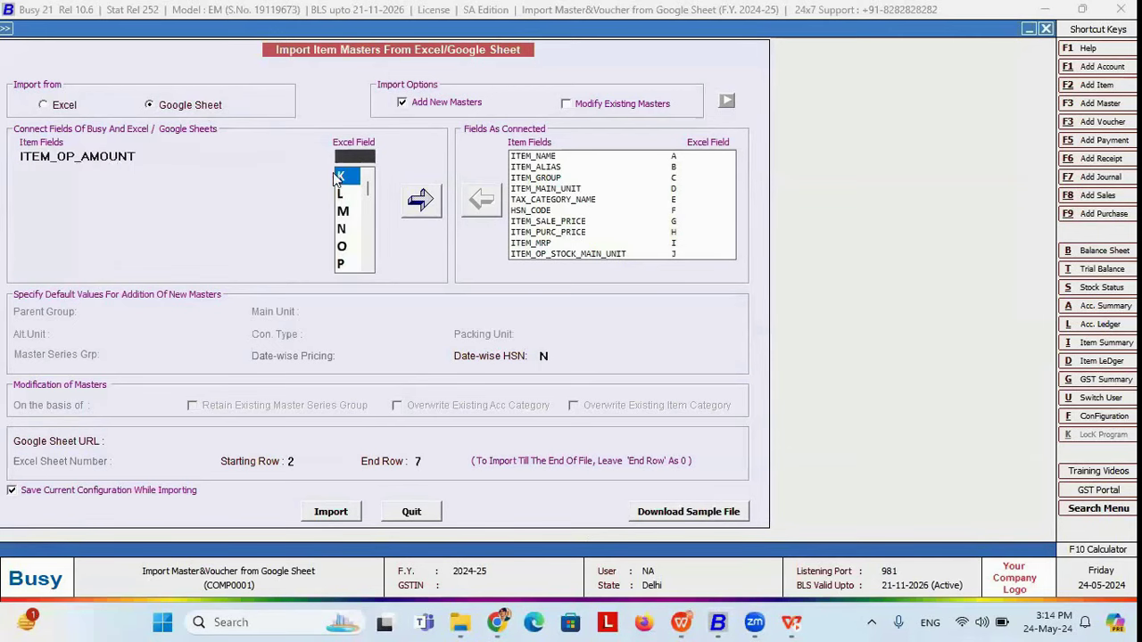
key(Return)
key(Return)
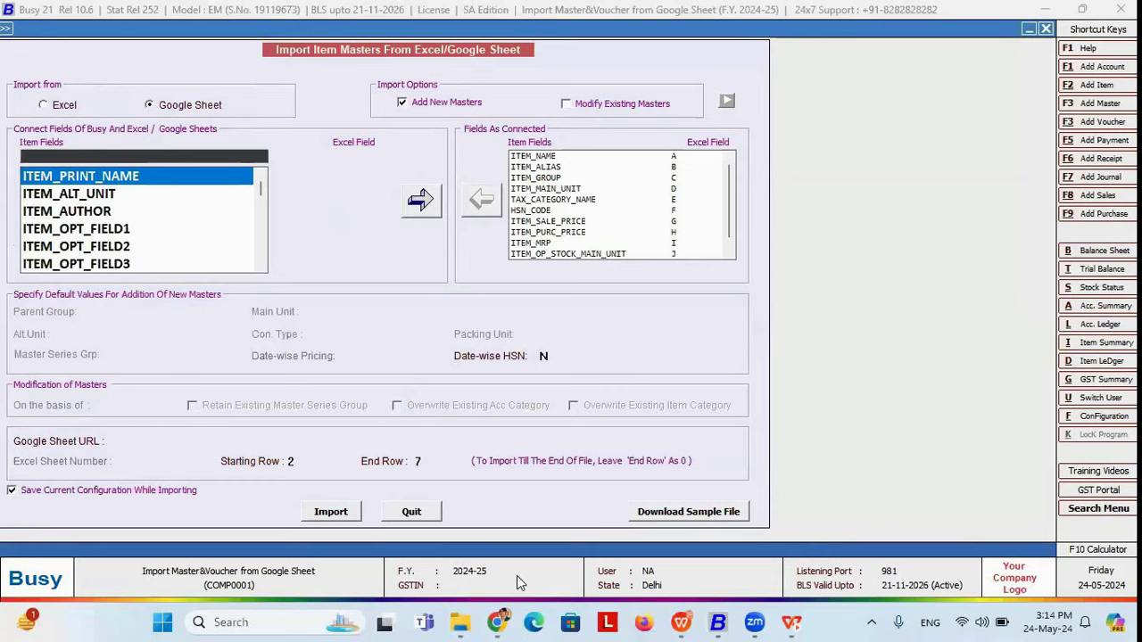
Step: Check the Op. Amount column in Import Sheet, then copy the sheet's URL from Chrome into Busy's Google Sheet URL for the item import
click(496, 621)
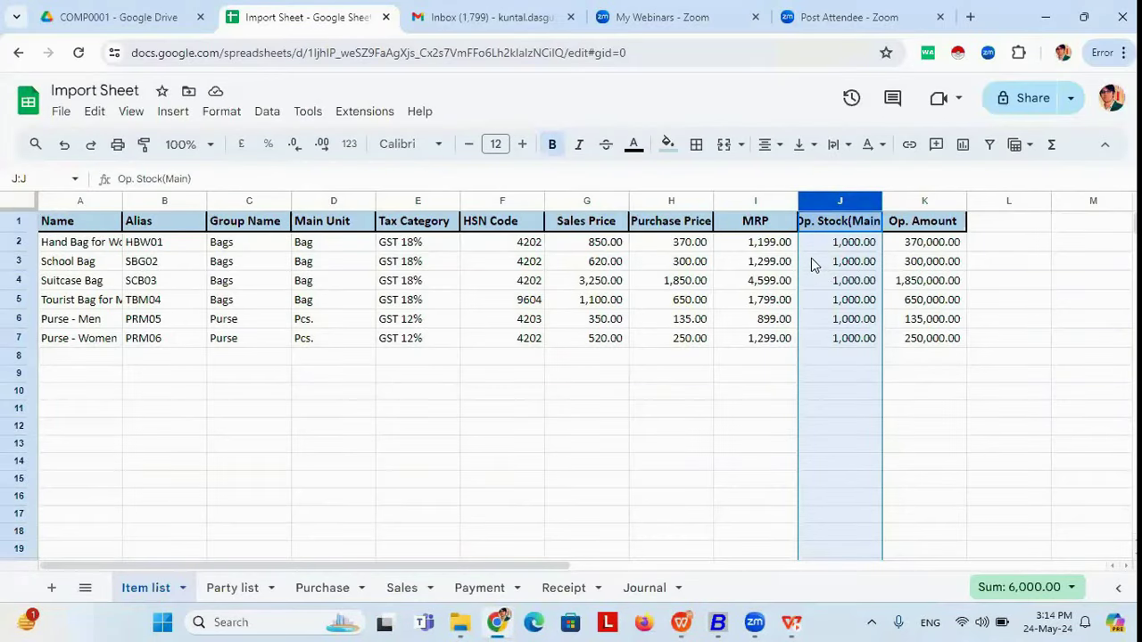
click(927, 244)
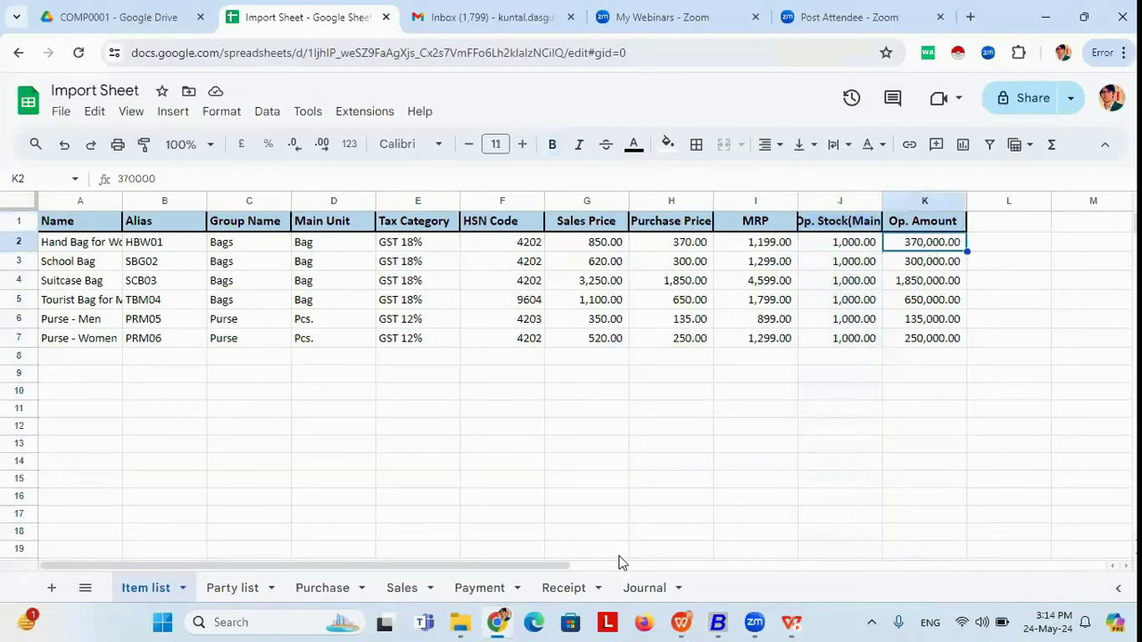
click(718, 621)
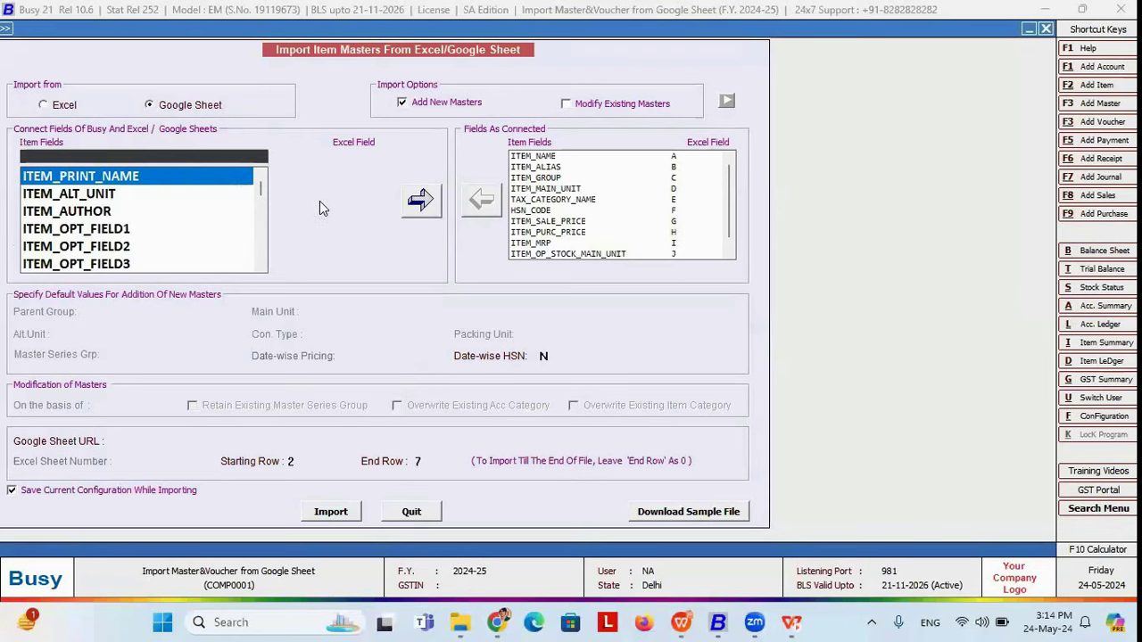
click(224, 437)
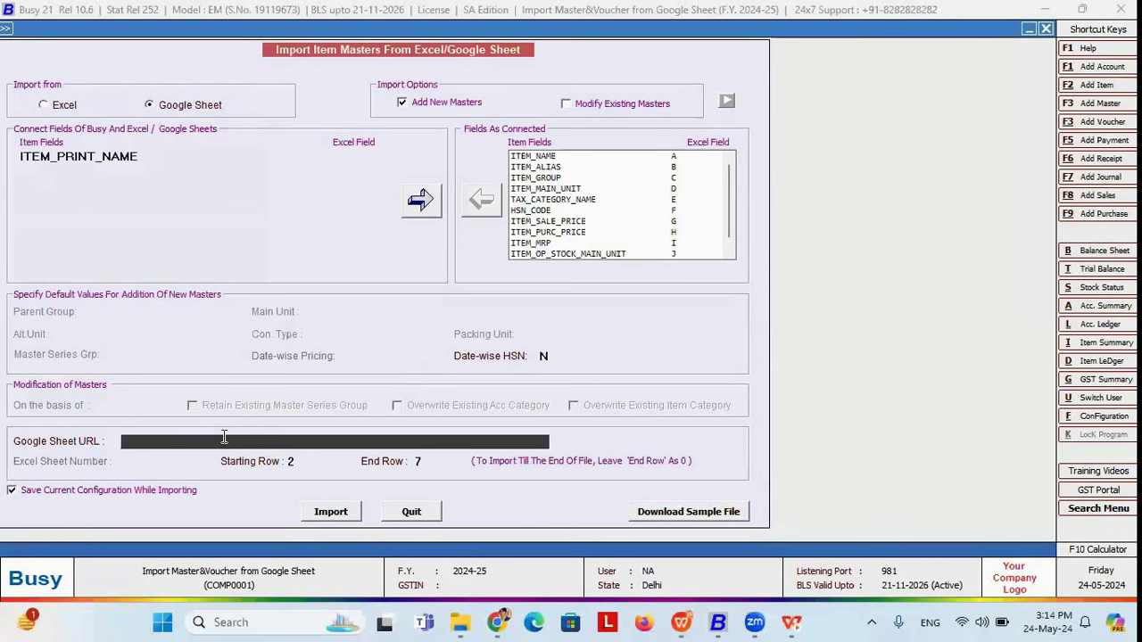
click(498, 622)
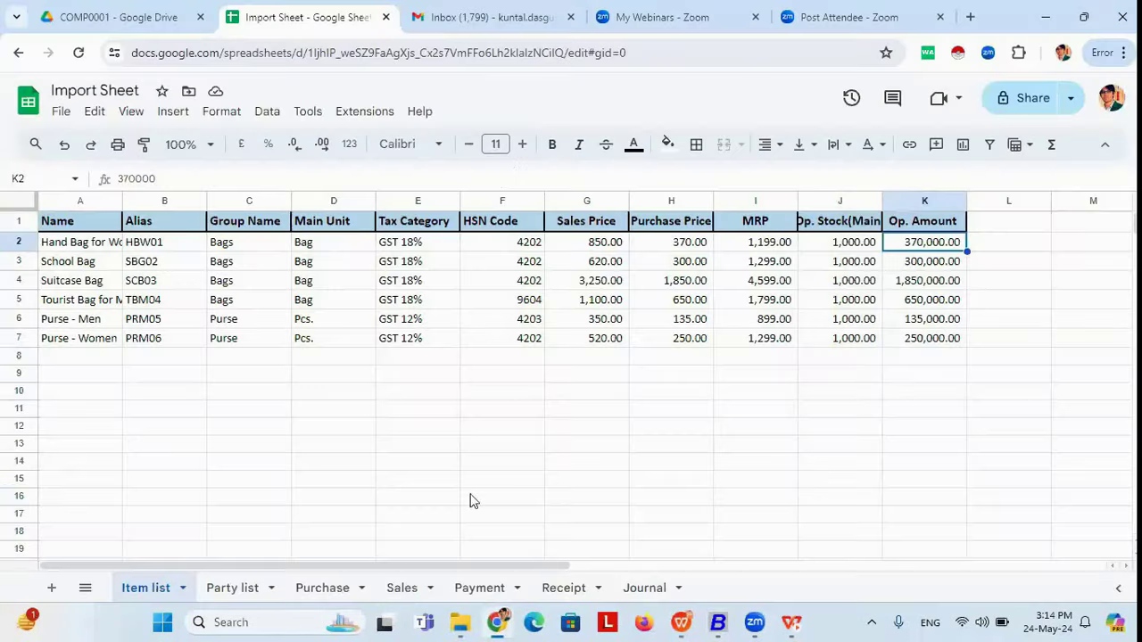
click(615, 64)
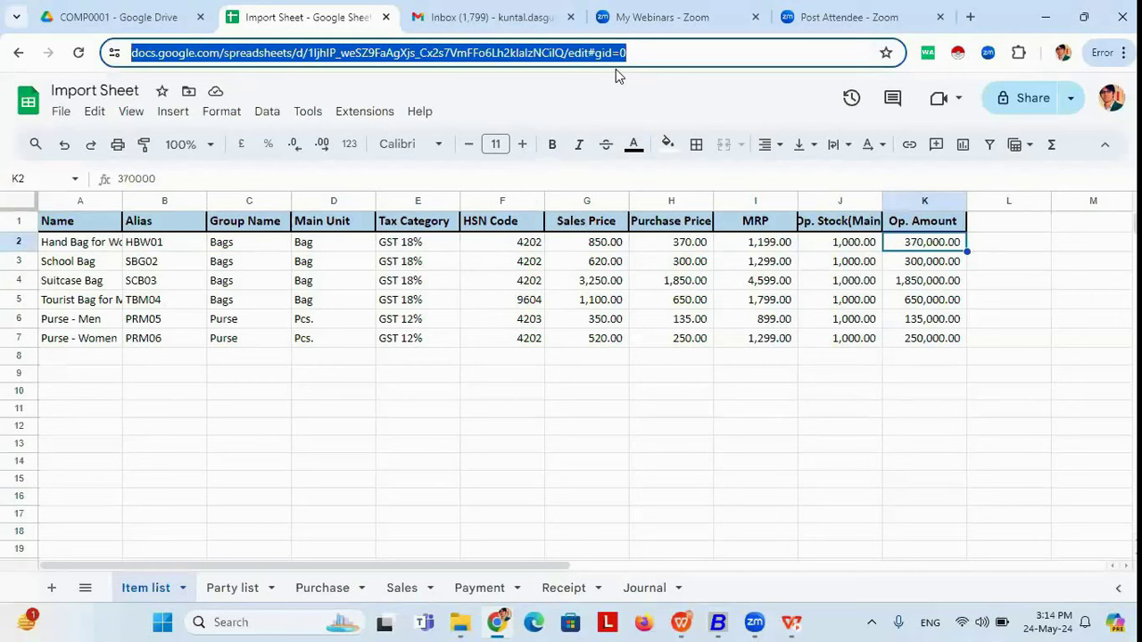
right_click(557, 56)
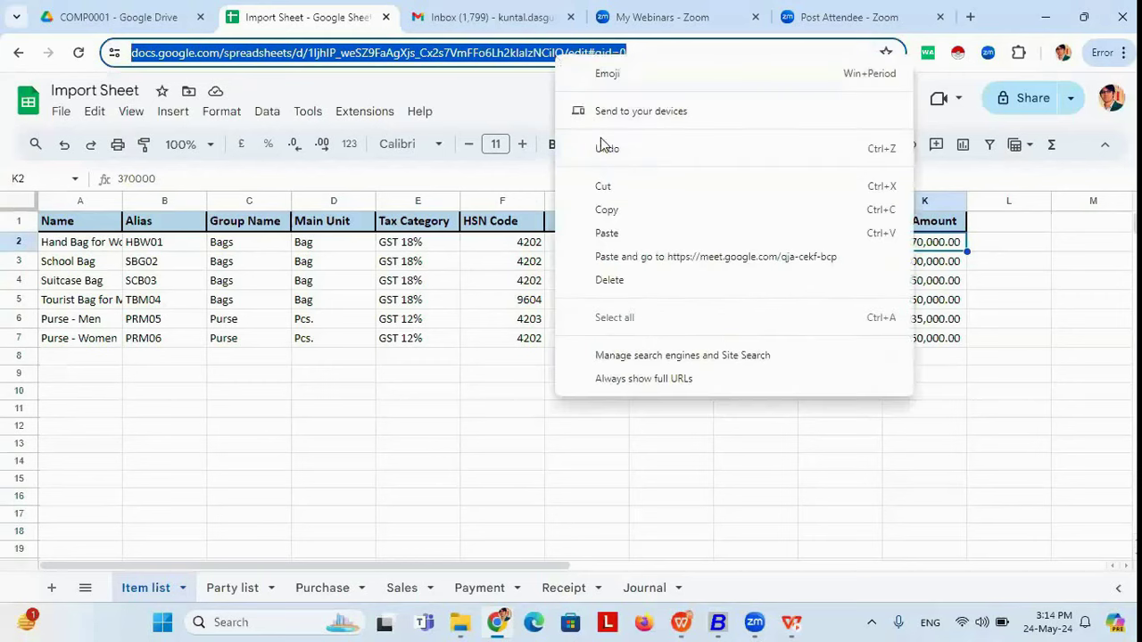
click(624, 211)
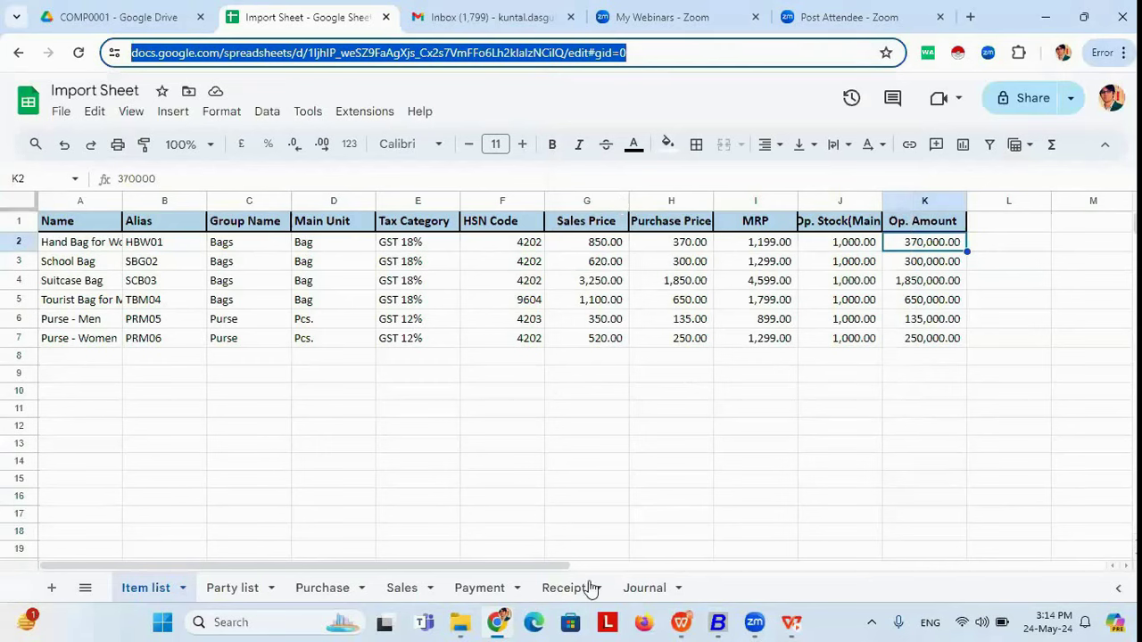
click(717, 622)
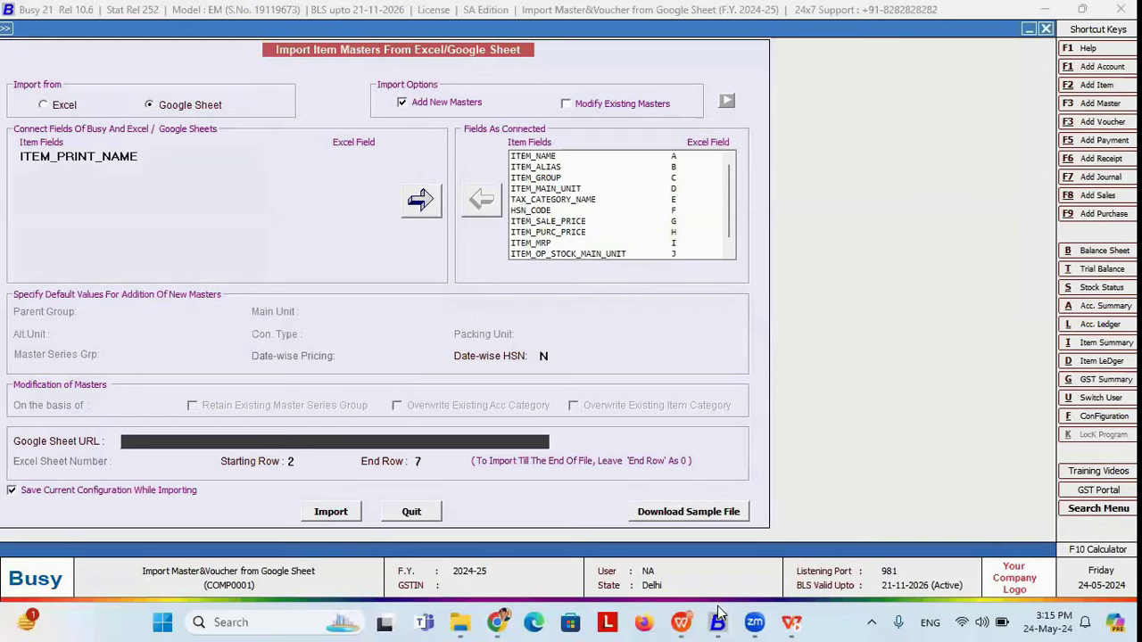
key(ctrl+v)
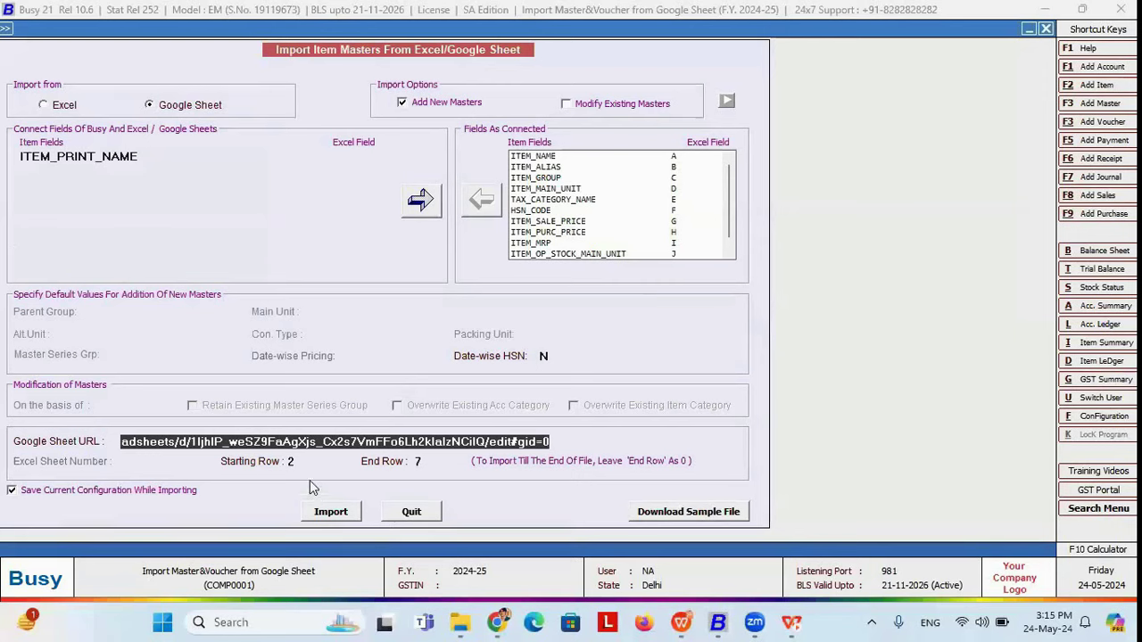
Step: Compare the import's Starting Row with the header row and first item row in Import Sheet's Item list
click(304, 460)
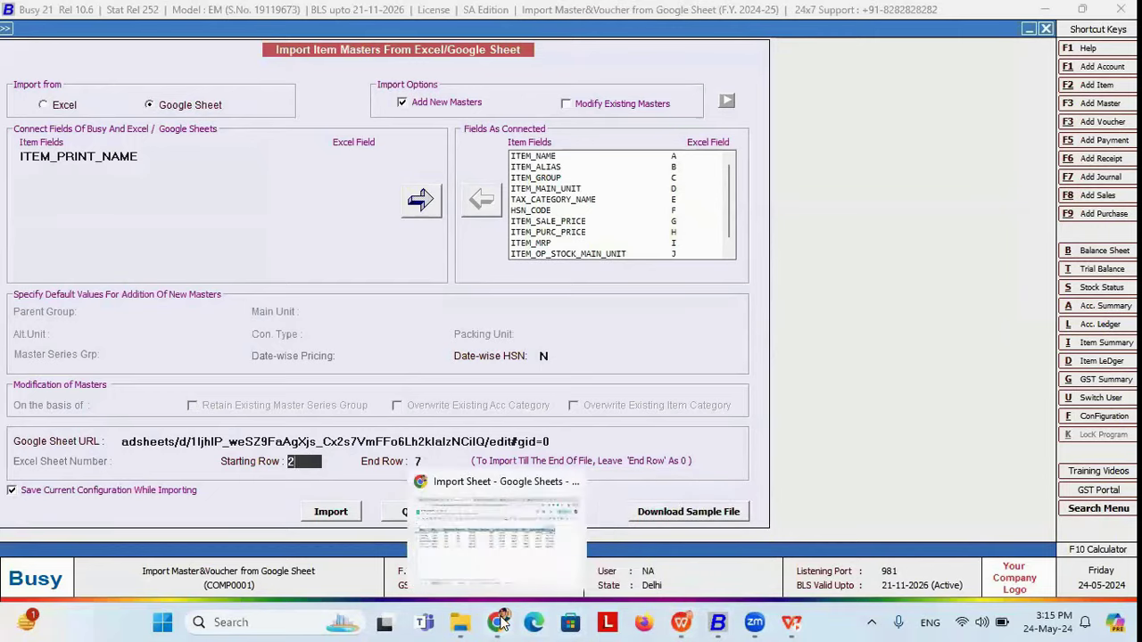
click(497, 535)
click(19, 243)
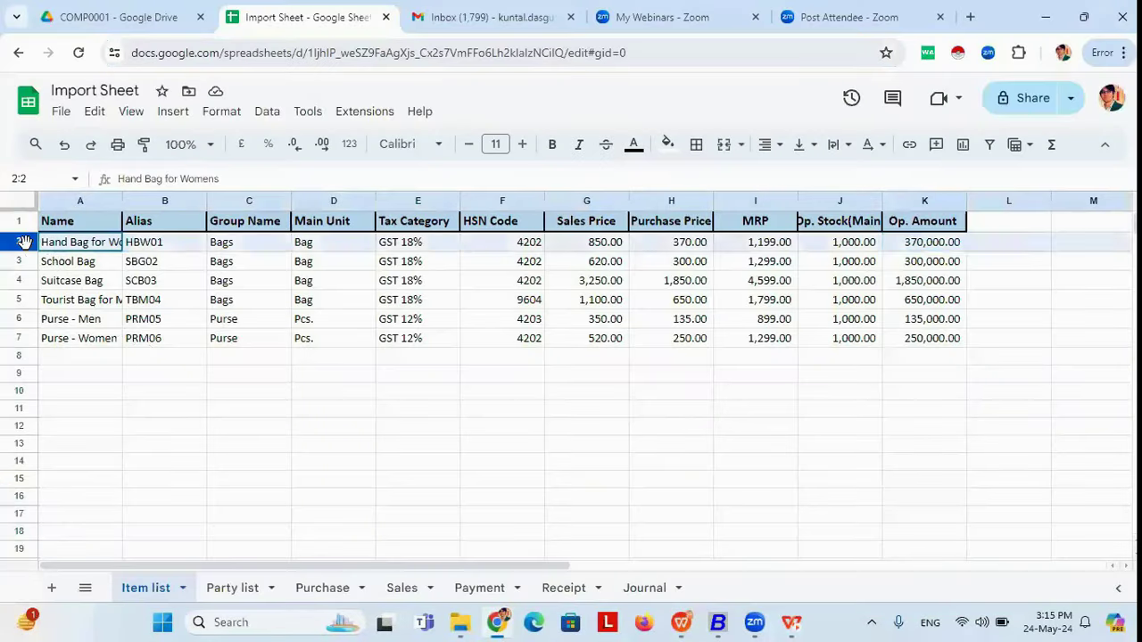
click(15, 223)
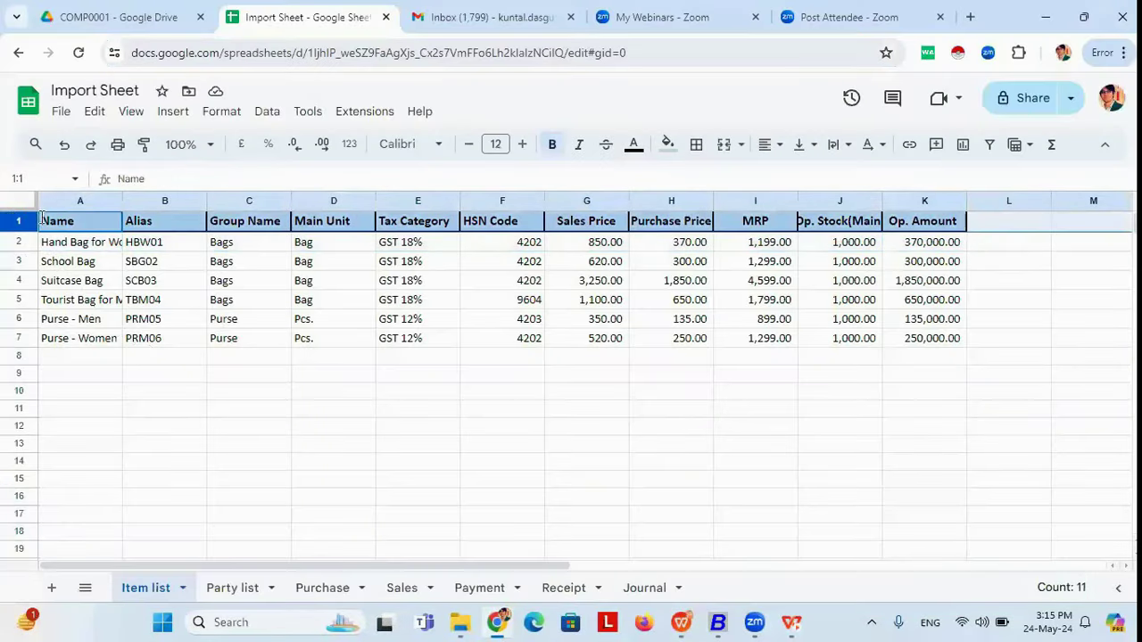
click(18, 243)
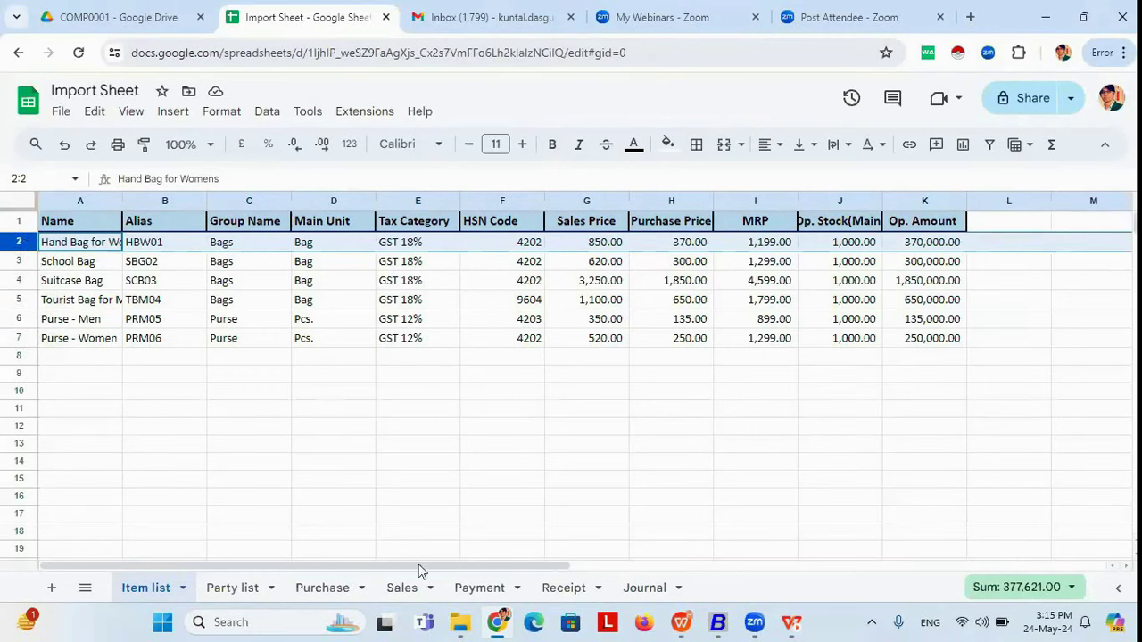
click(496, 622)
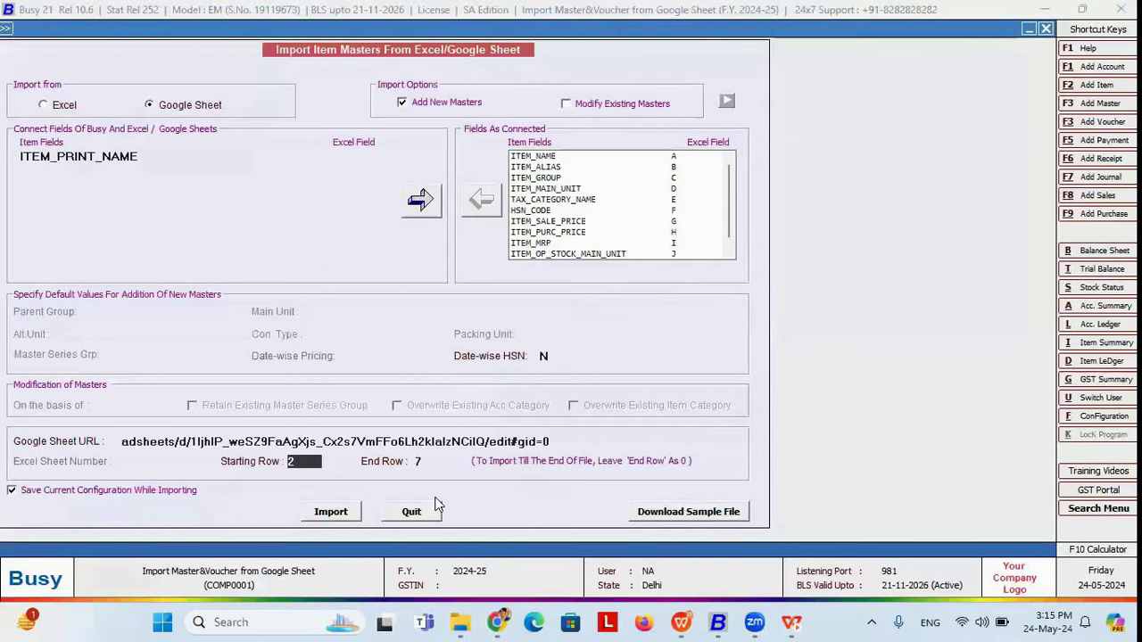
Step: Import the item masters from rows 2 to 7 of the Google Sheet and quit the item import form
click(435, 463)
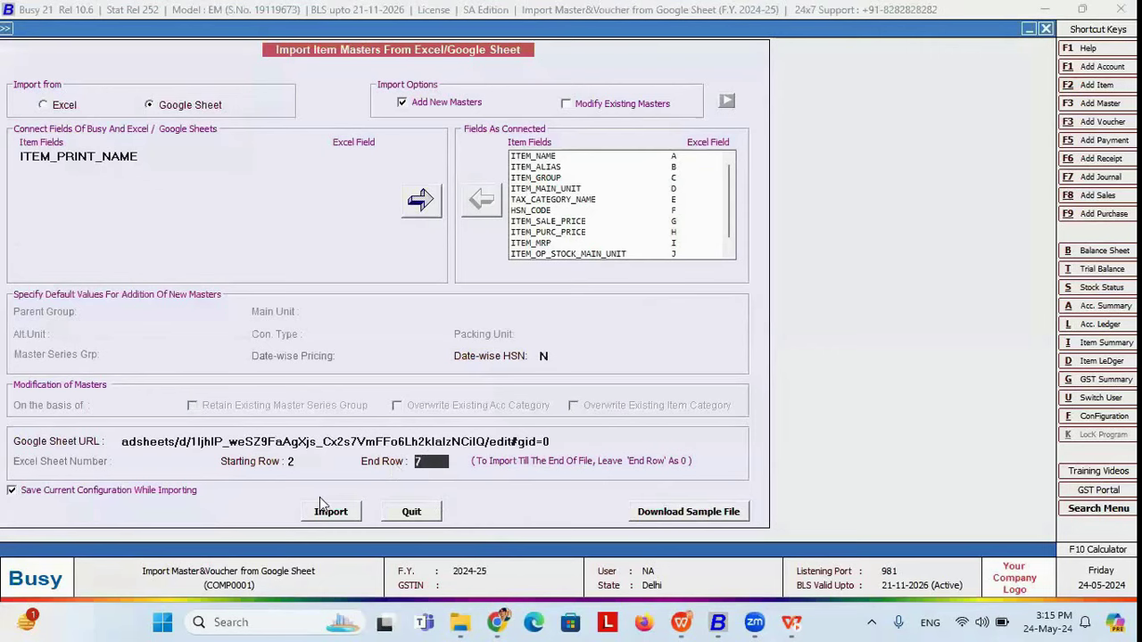
click(342, 515)
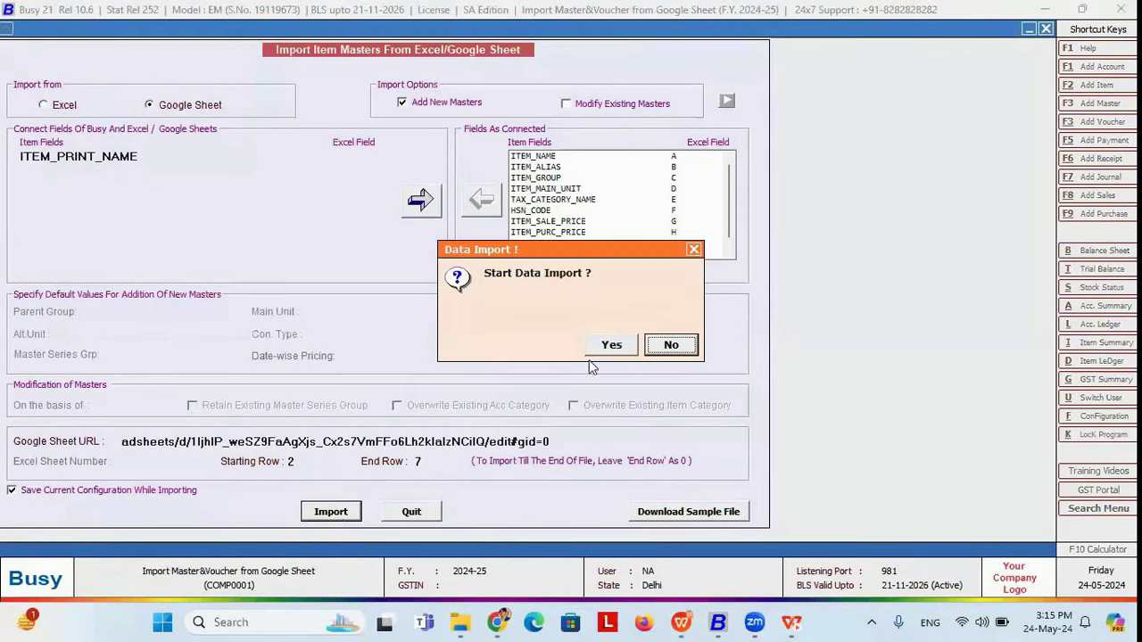
click(629, 350)
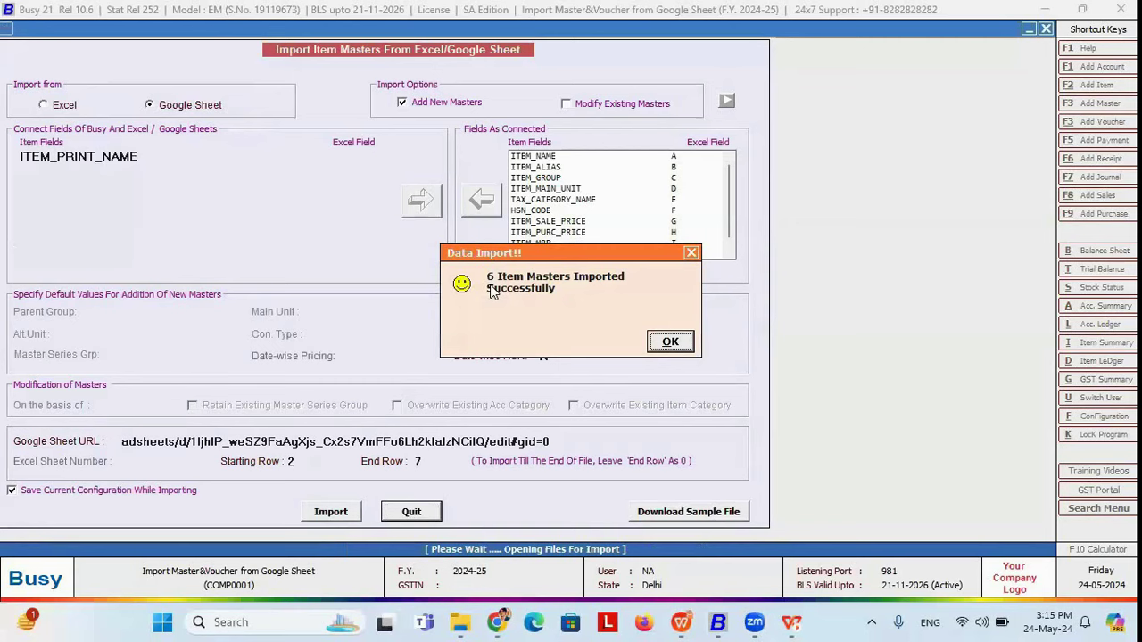
click(670, 343)
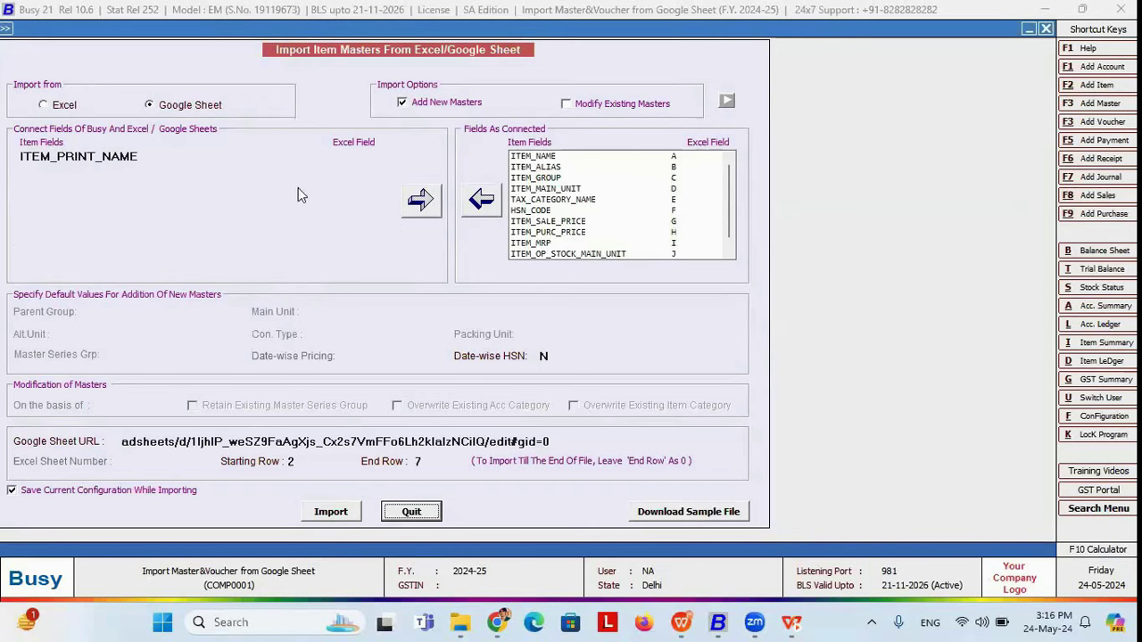
click(410, 513)
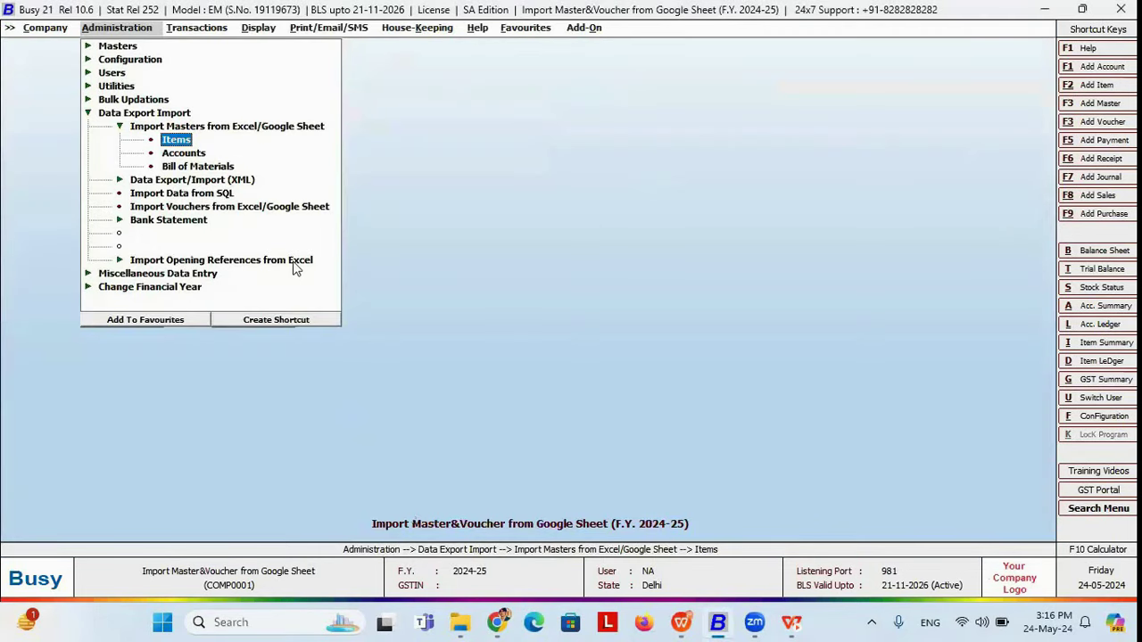
Step: Open the list of item masters to review the imported items
key(Up)
key(Up)
key(Up)
key(Up)
key(Up)
key(Up)
key(Up)
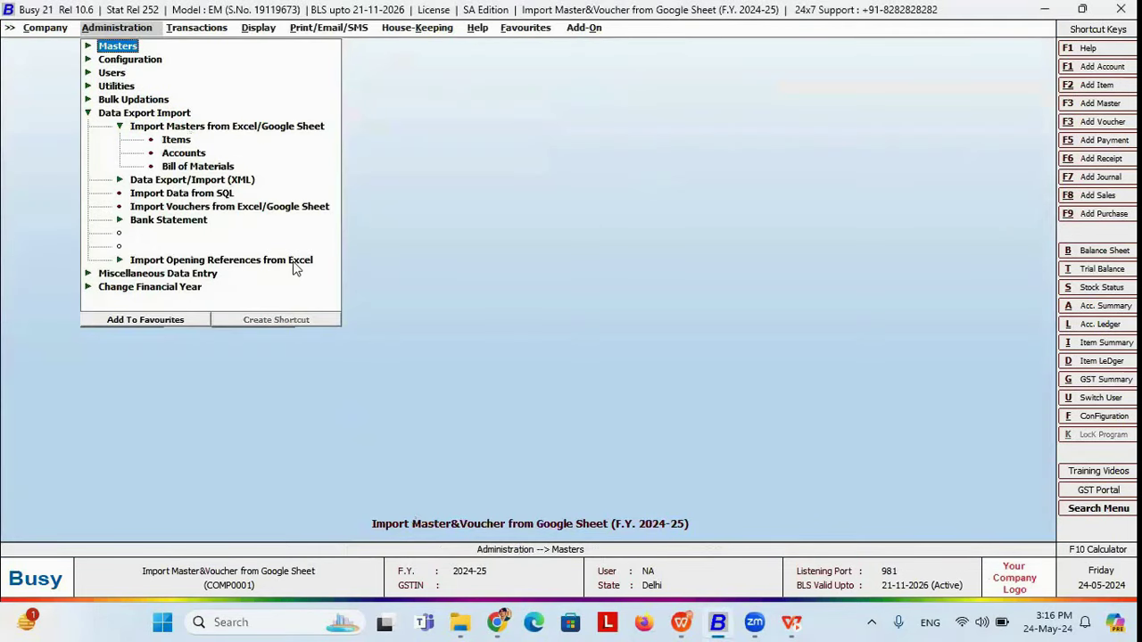
key(Return)
key(Down)
key(Down)
key(Down)
key(Down)
key(Up)
key(Return)
key(Down)
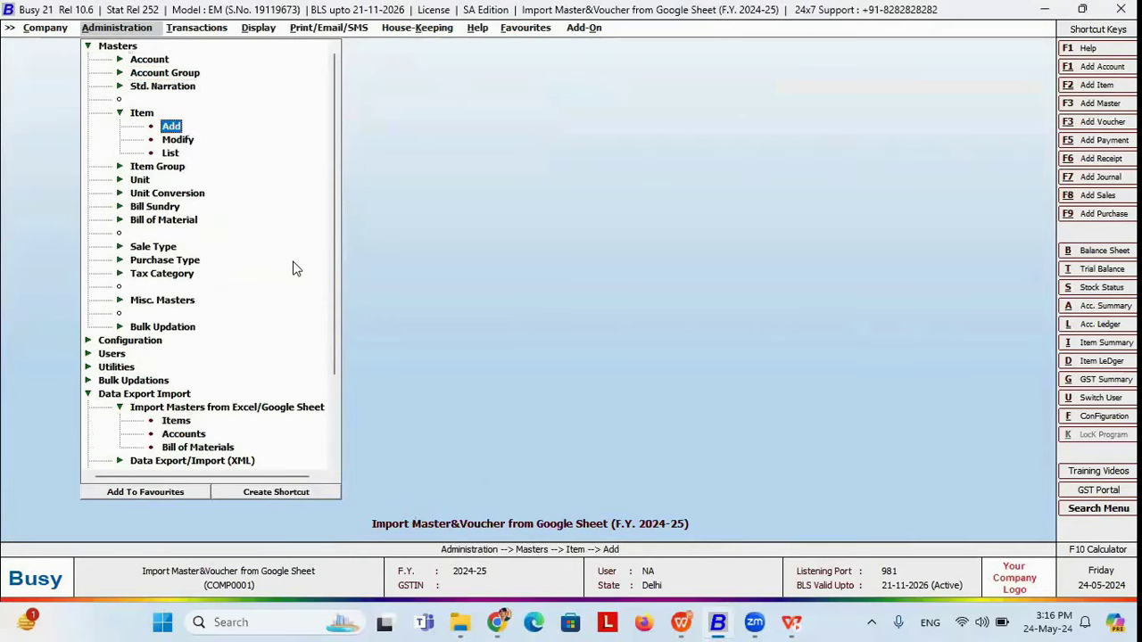
key(Down)
key(Down)
key(Return)
key(Return)
key(Return)
key(Return)
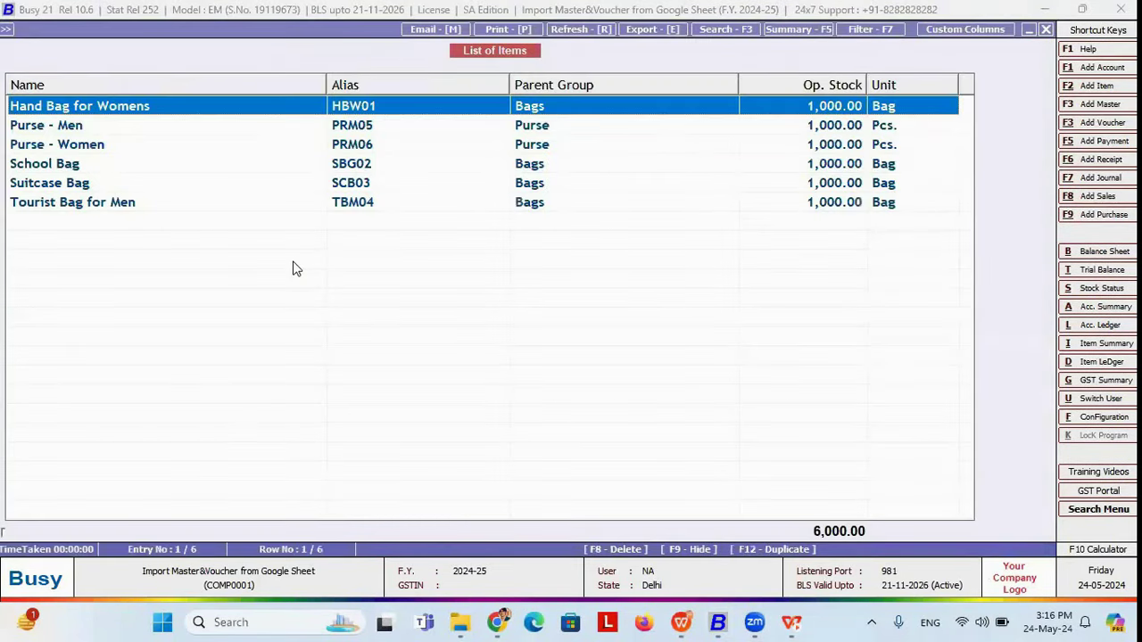
Step: Open the Hand Bag for Womens item master, check its HSN/SAC code, and close the item and the list
key(Down)
key(Down)
key(Up)
key(Up)
key(Return)
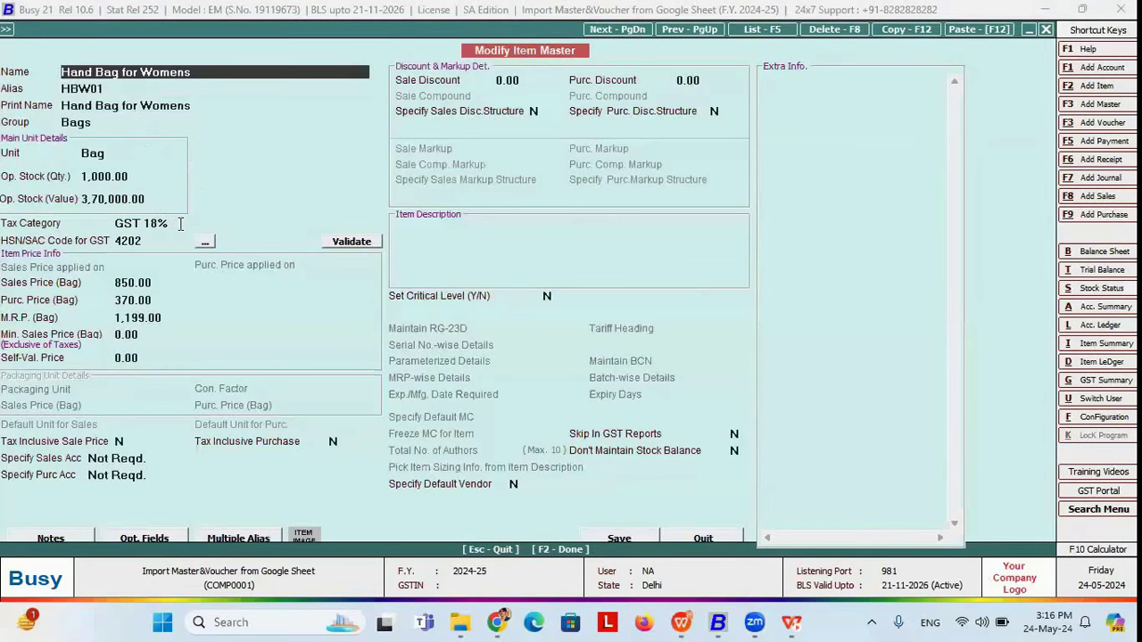
click(153, 241)
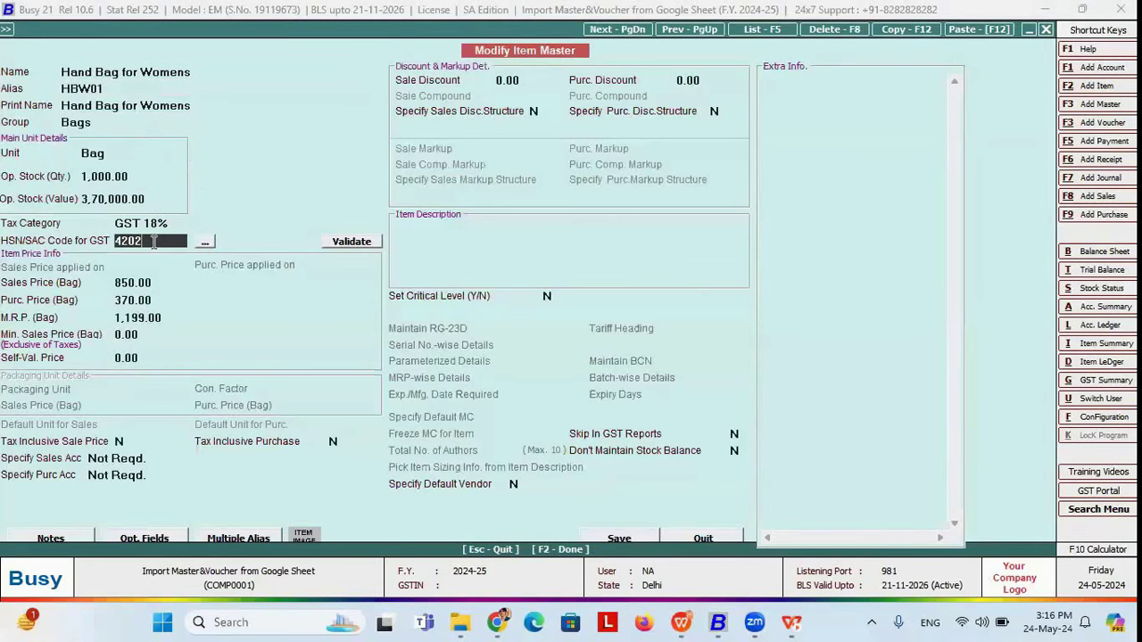
key(Escape)
key(Escape)
key(Escape)
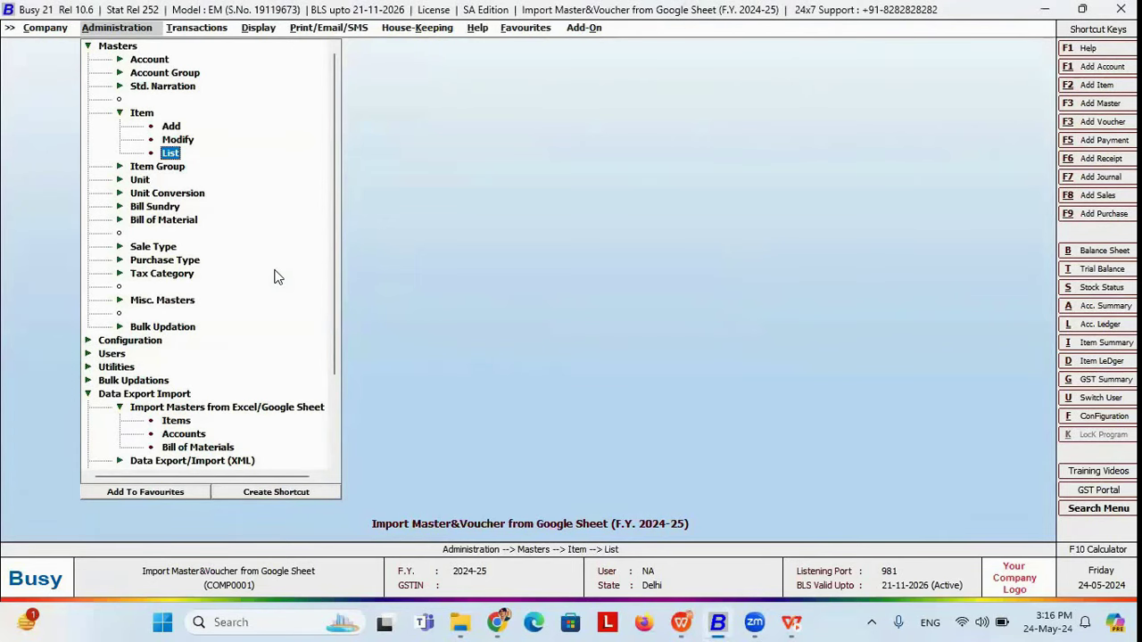
Step: Switch to the WPS slide show, advance to the List of Accounts demo slide, and return to Busy
key(alt+Tab)
key(alt+Tab)
key(alt+Tab)
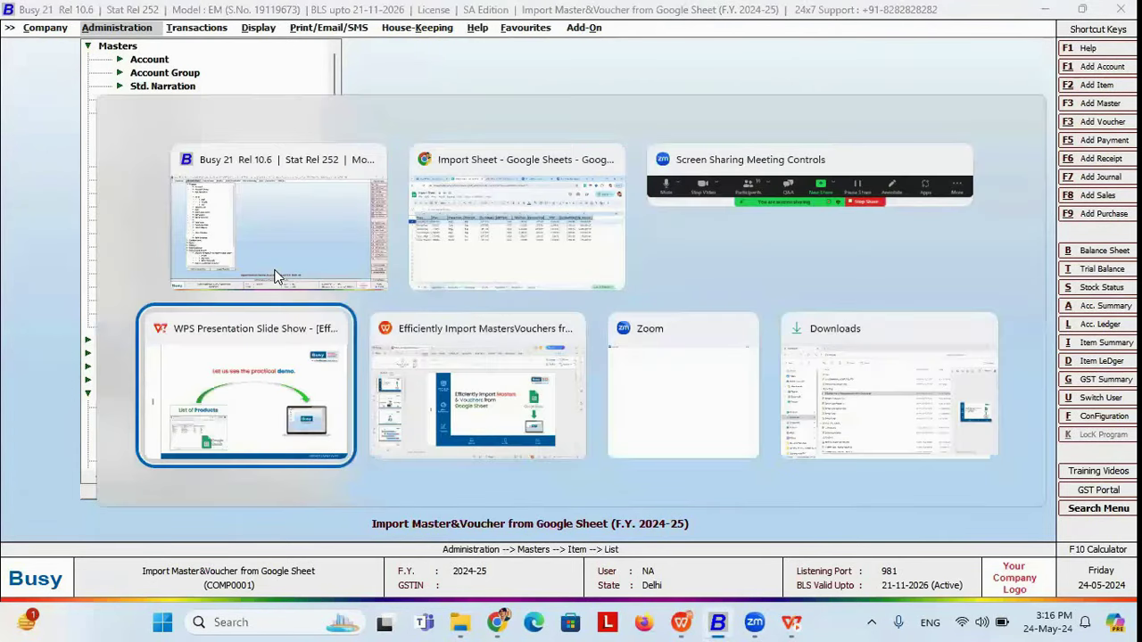
key(Right)
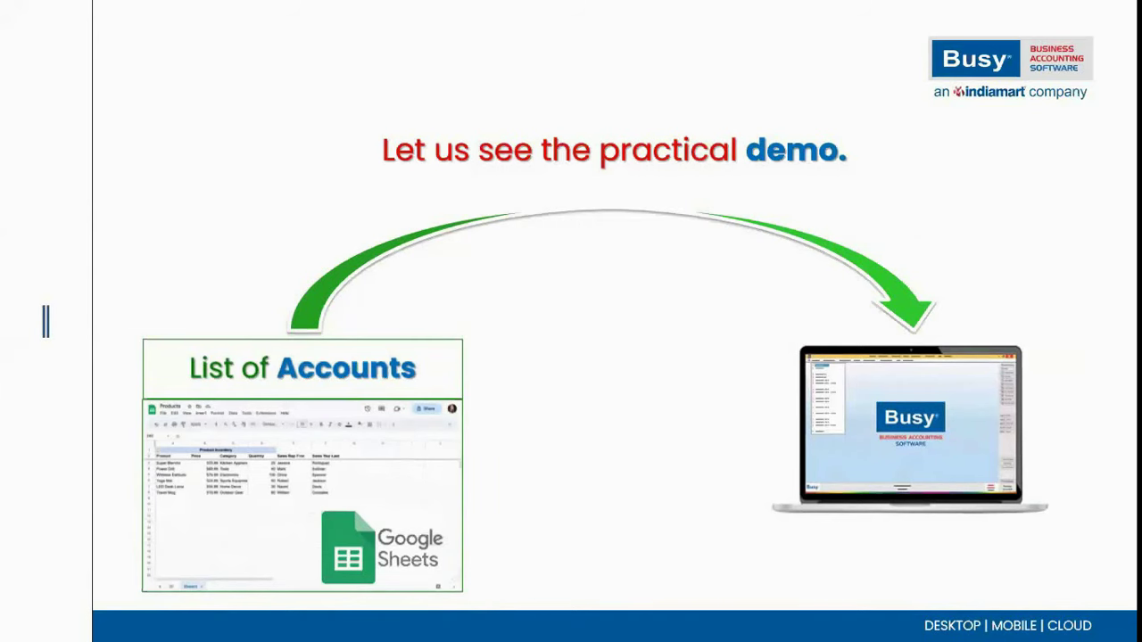
key(alt+Tab)
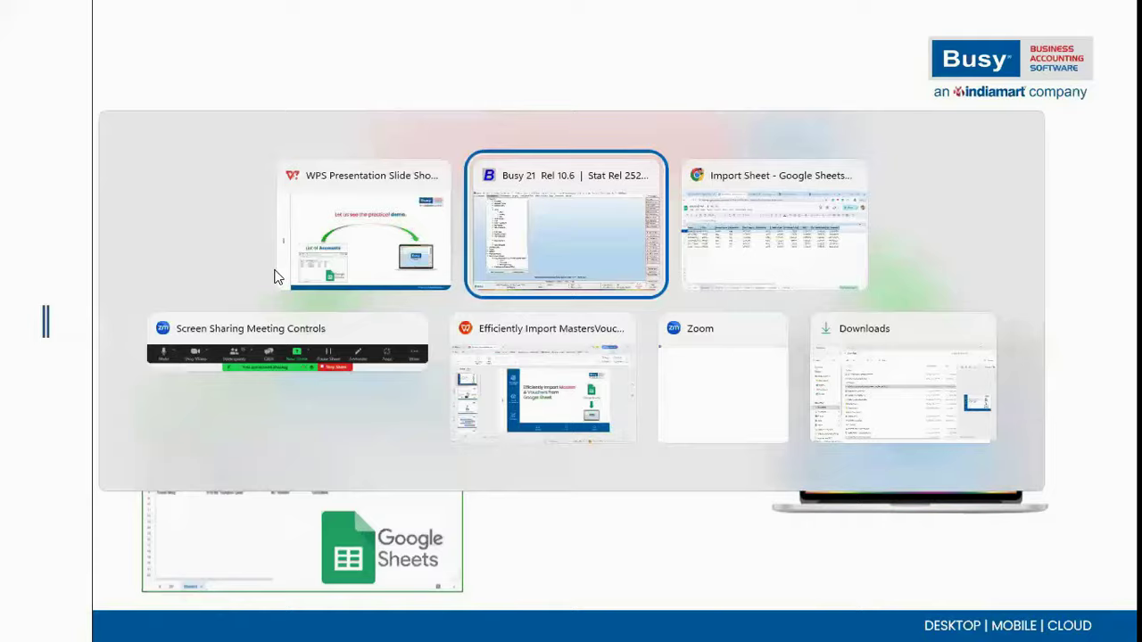
Step: Open the import of account masters from Excel/Google Sheet
key(Escape)
key(Escape)
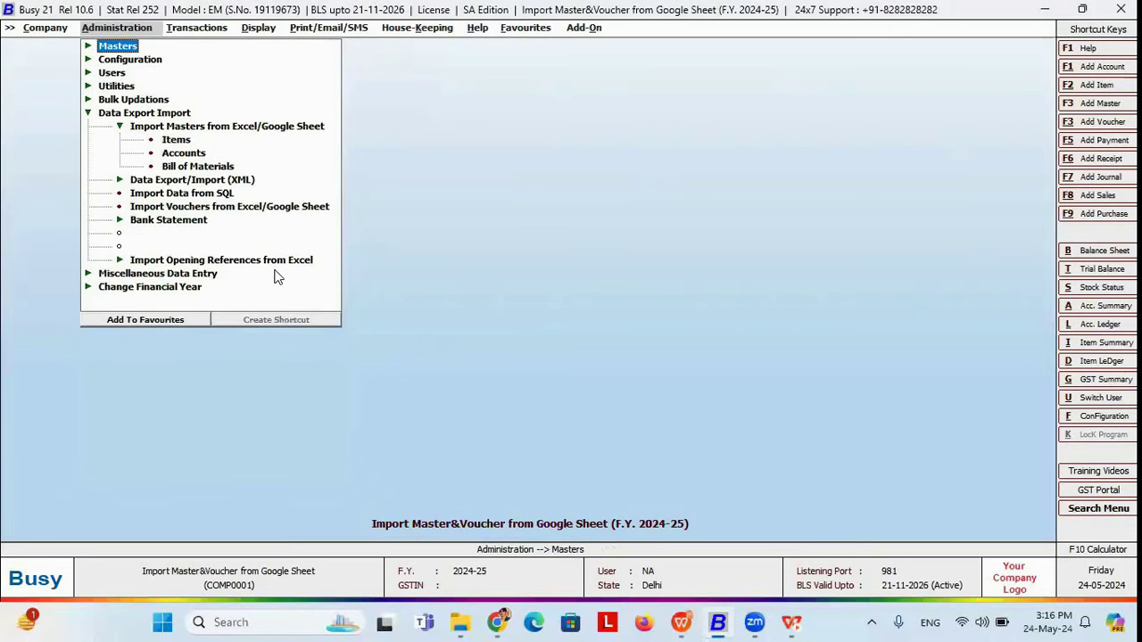
key(Down)
key(Down)
key(Down)
key(Down)
key(Down)
key(Down)
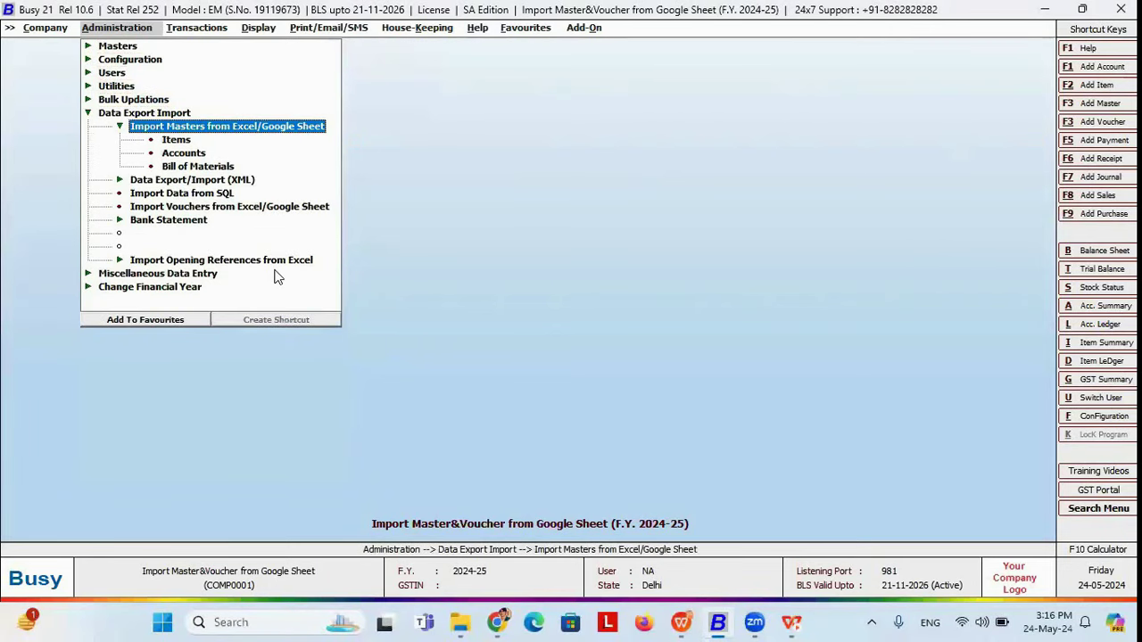
key(Down)
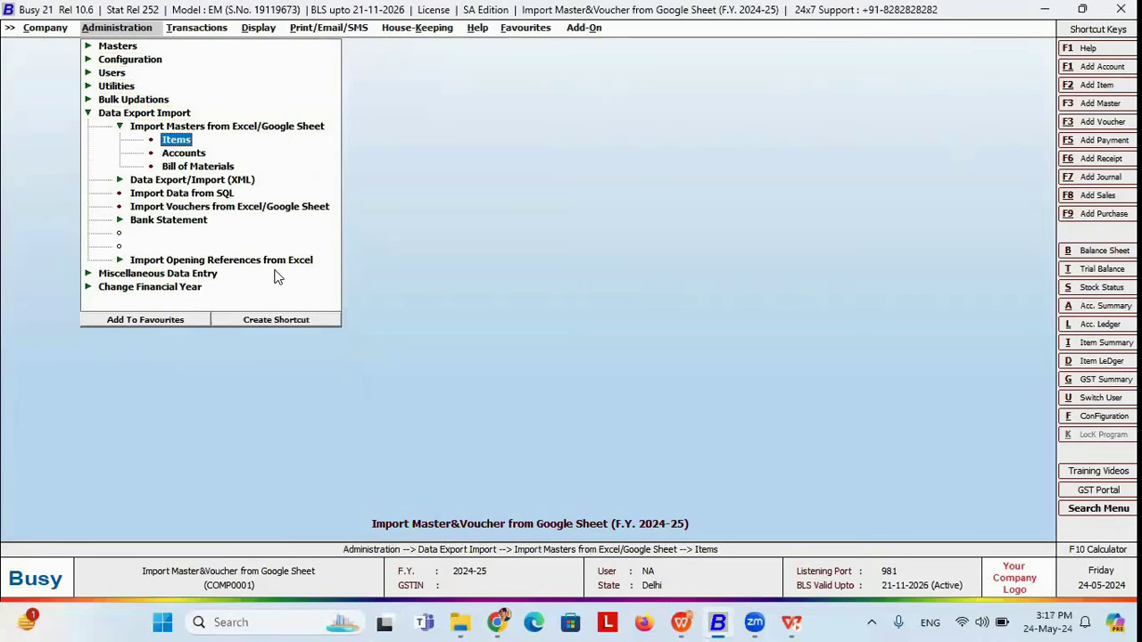
key(Up)
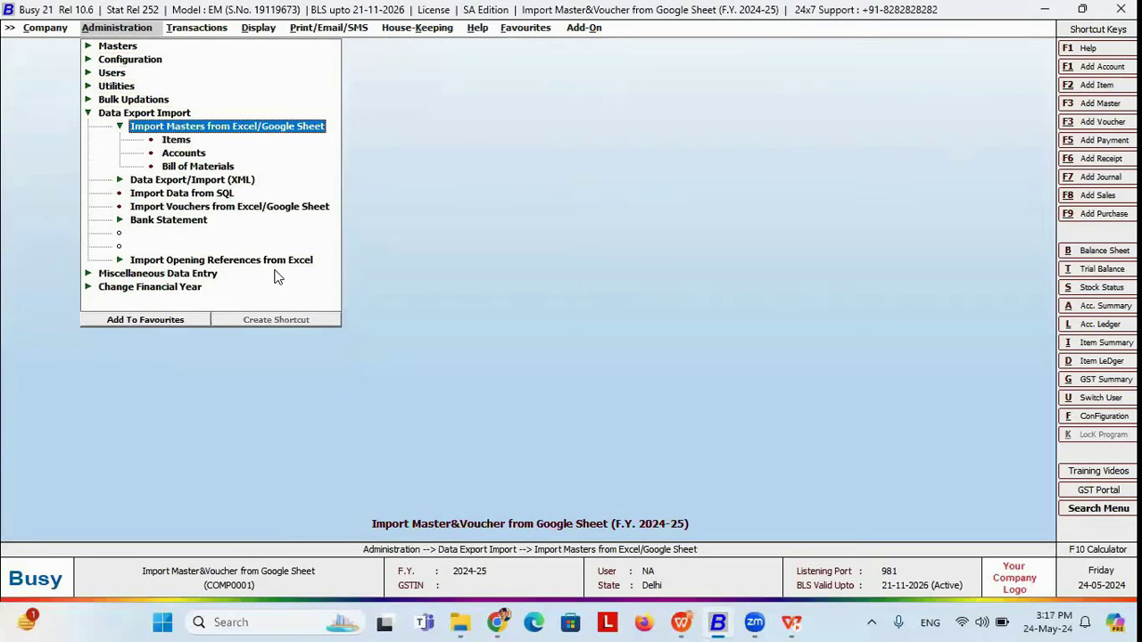
key(Down)
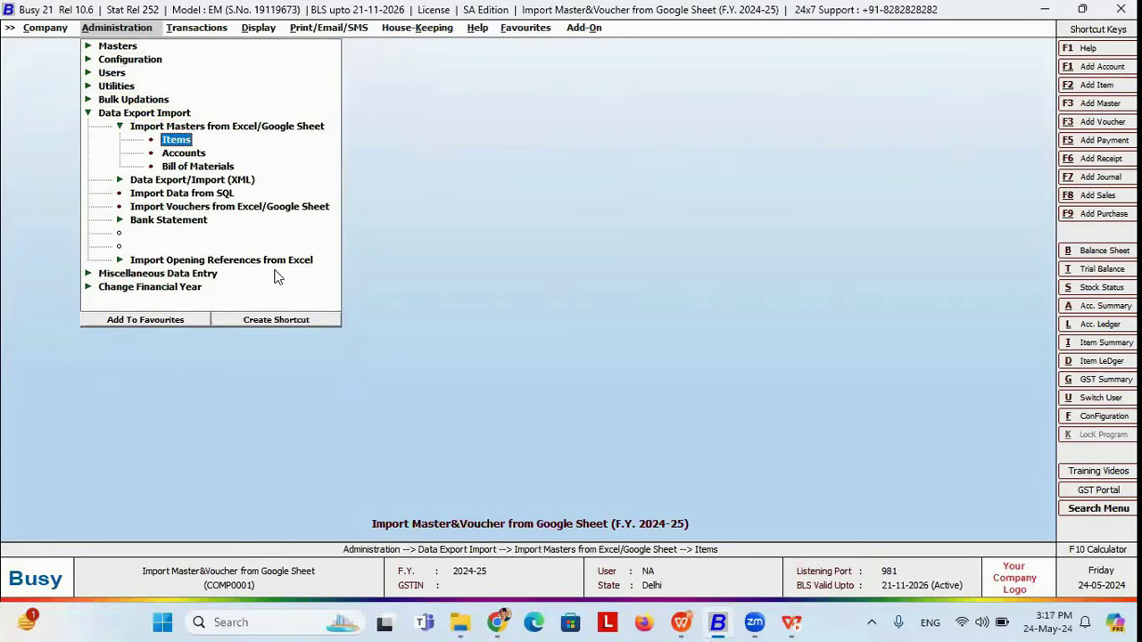
key(Down)
key(Return)
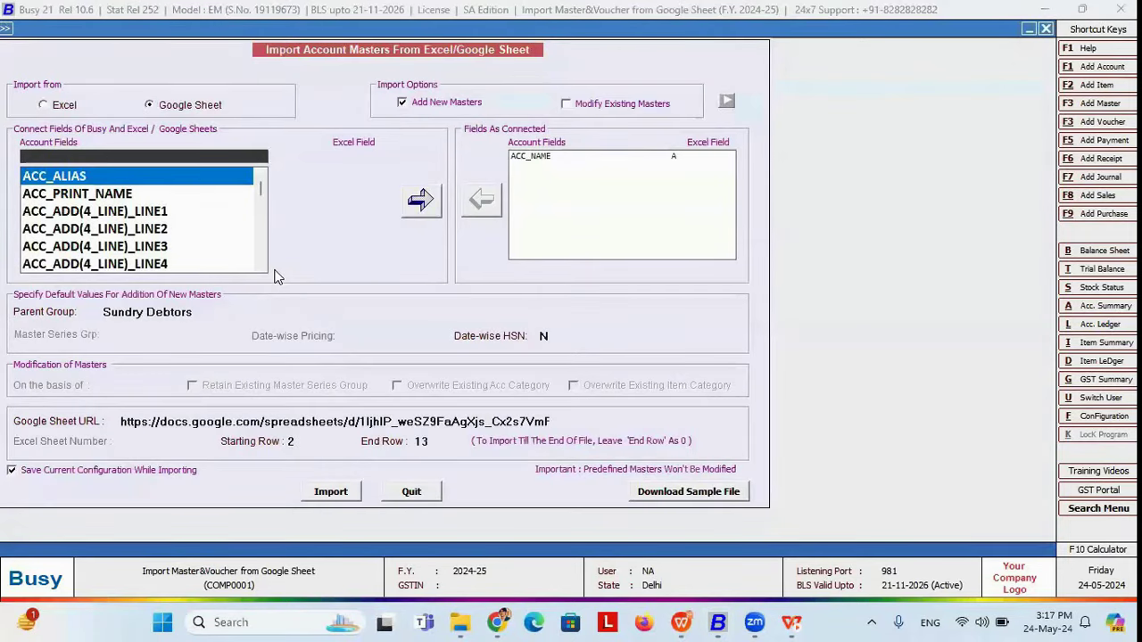
Step: Remove the existing ACC_NAME connection from the connected fields and open the list of account fields for selection
click(527, 160)
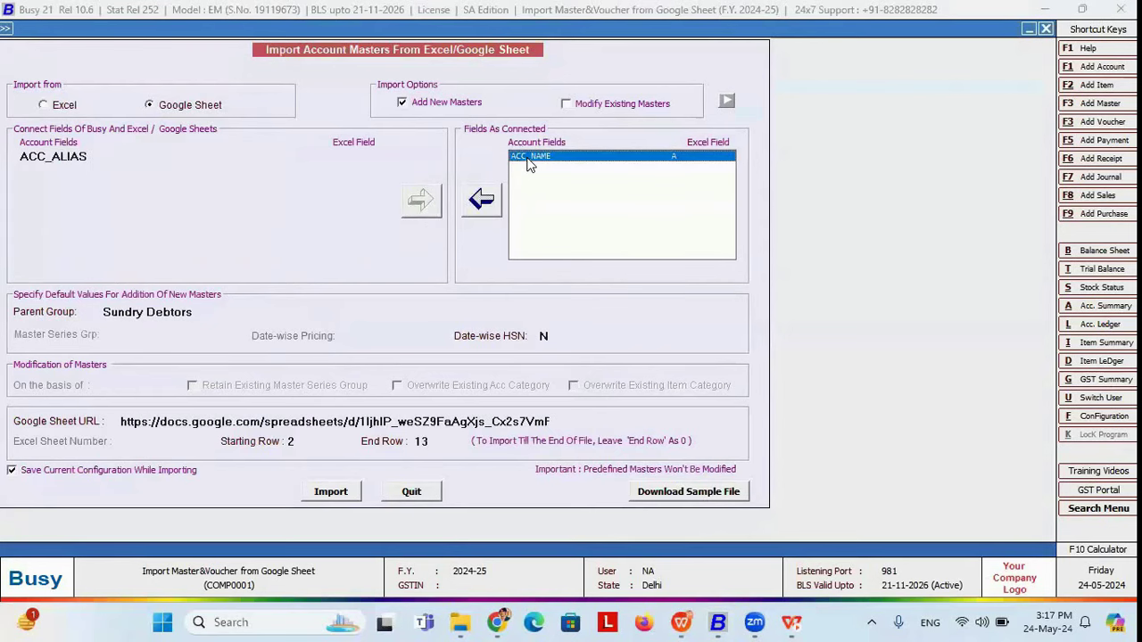
click(481, 200)
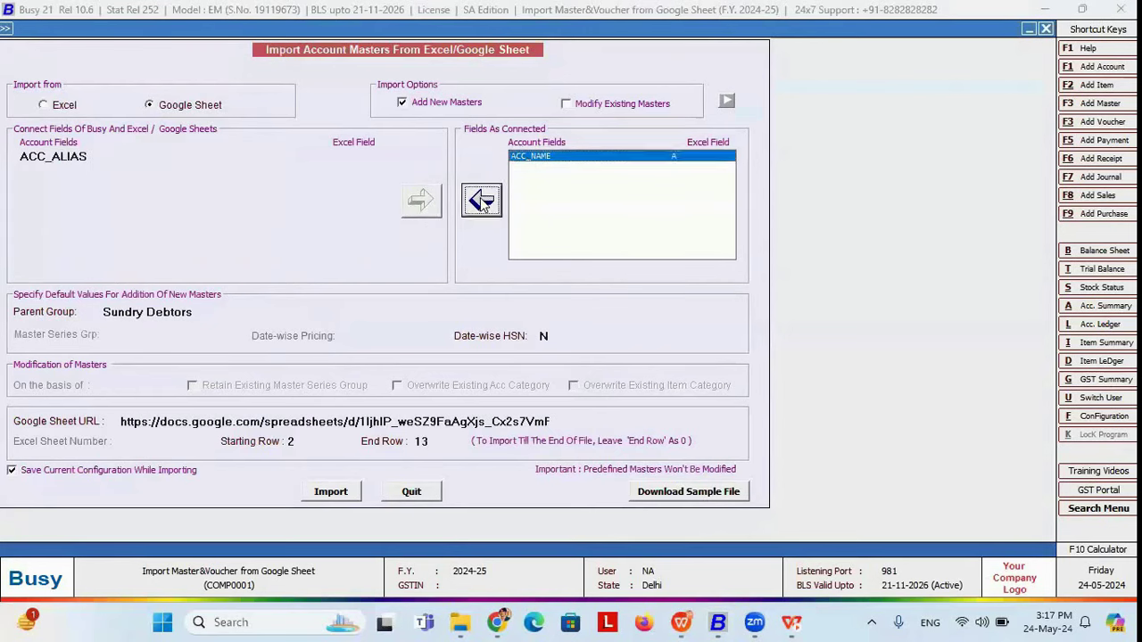
click(131, 158)
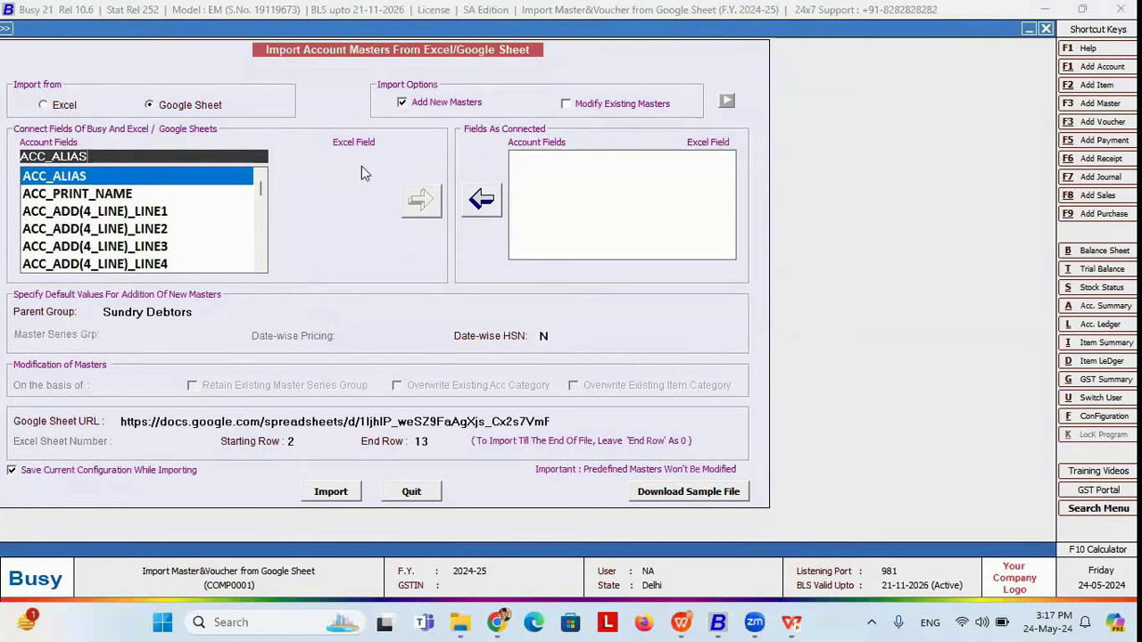
Step: Switch to Chrome, open the Party list sheet of the Import Sheet spreadsheet and point out the spreadsheet's name
click(496, 622)
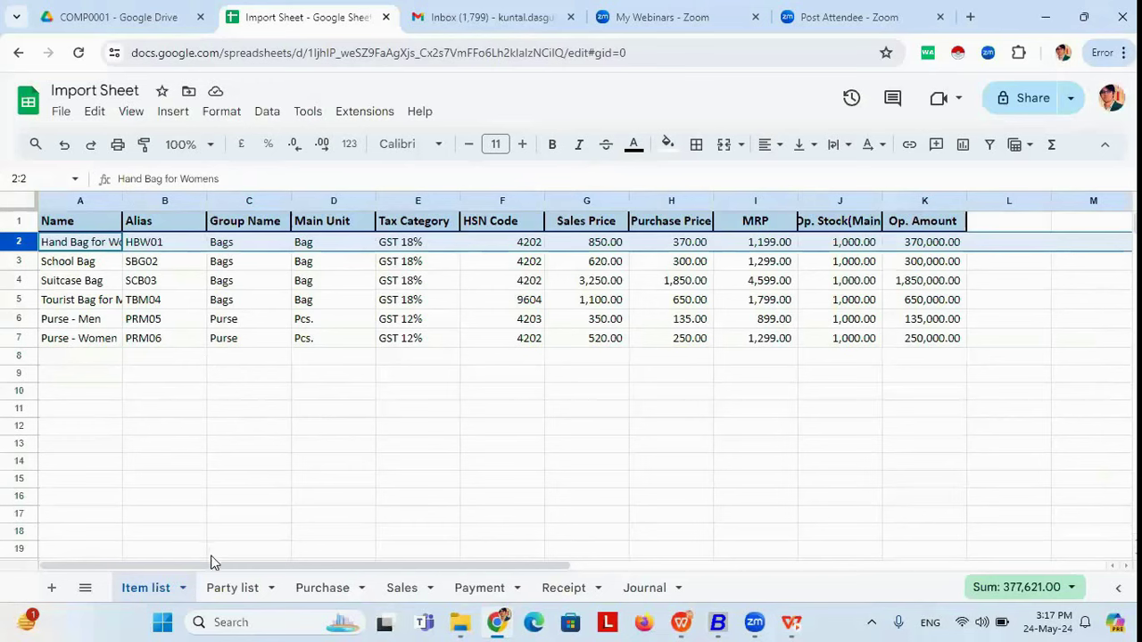
click(230, 588)
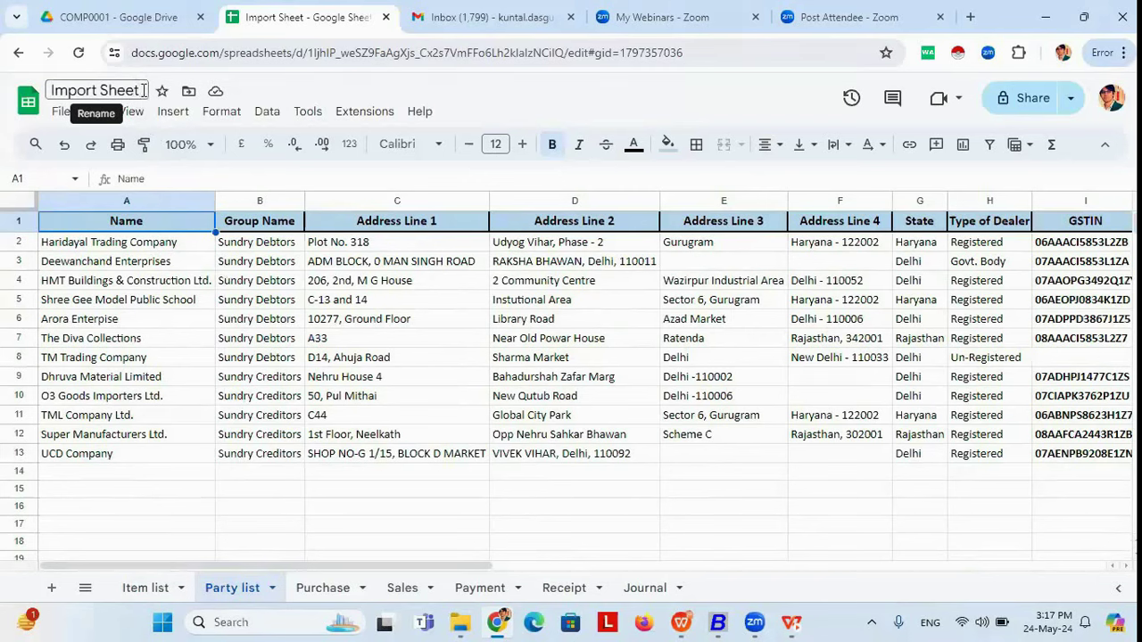
drag(144, 90, 54, 98)
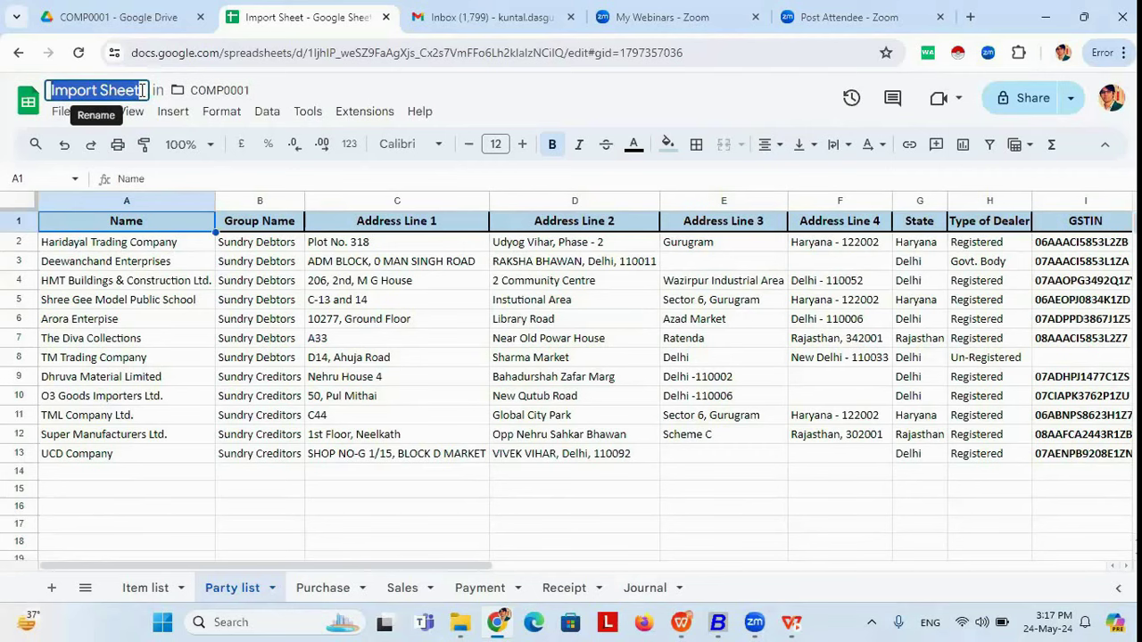
click(163, 249)
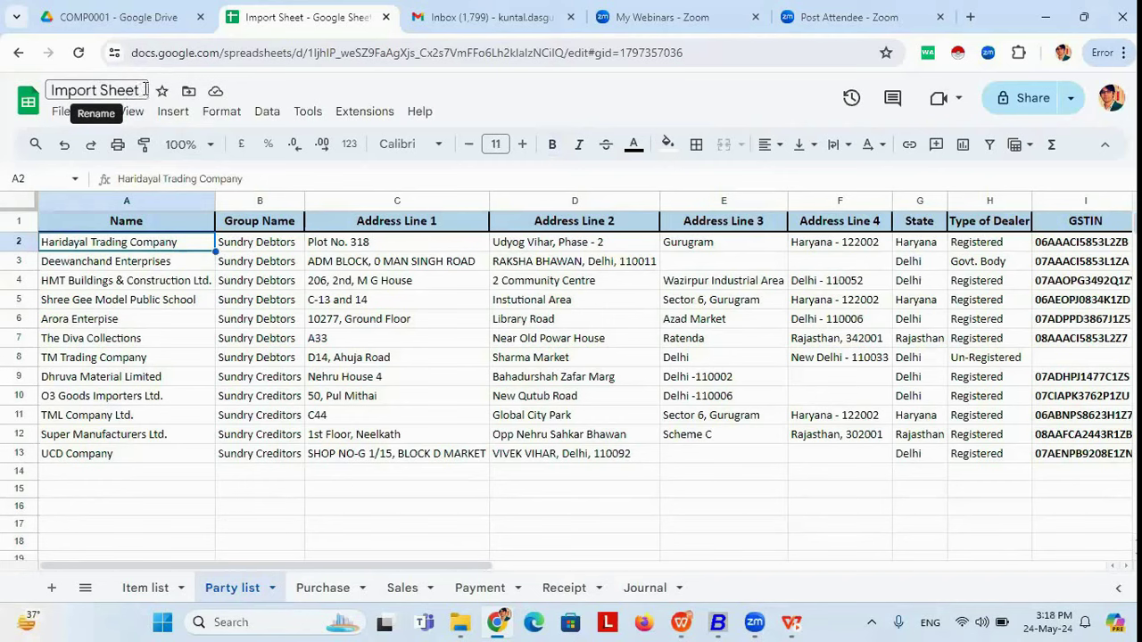
click(145, 89)
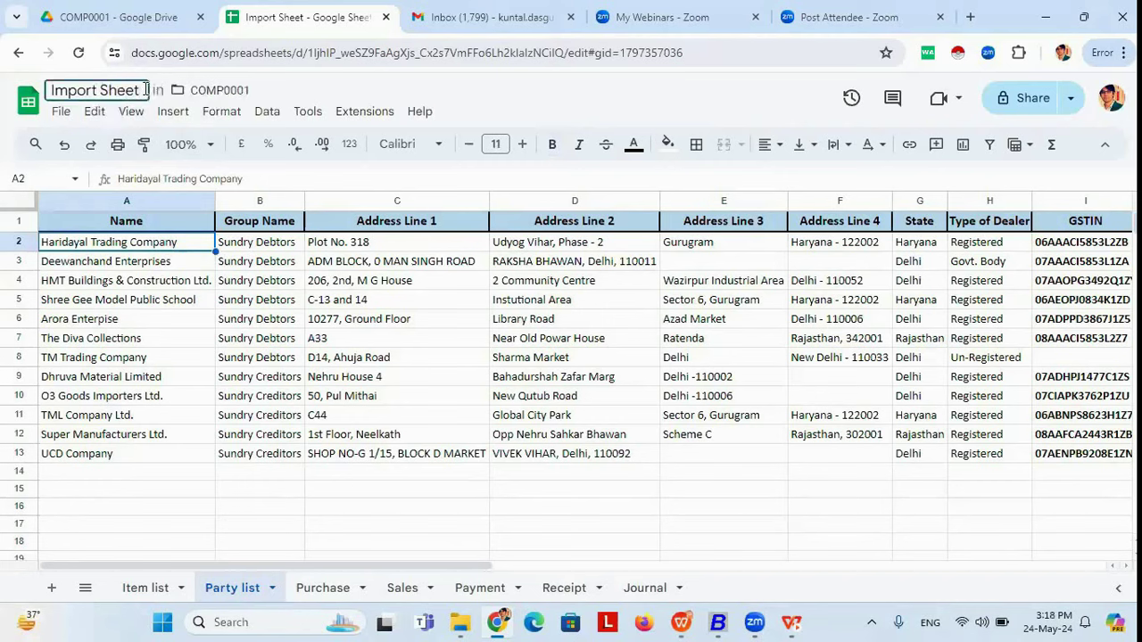
drag(142, 90, 49, 96)
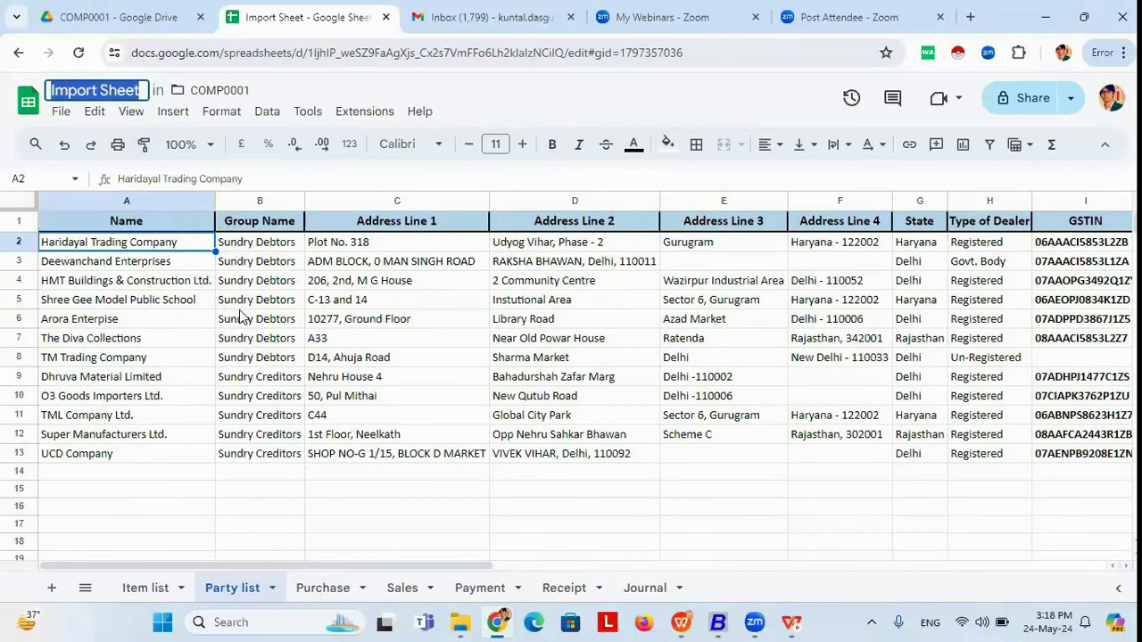
Step: Select the sheet's Name column for reference, return to Busy and connect ACC_NAME to column A
click(132, 199)
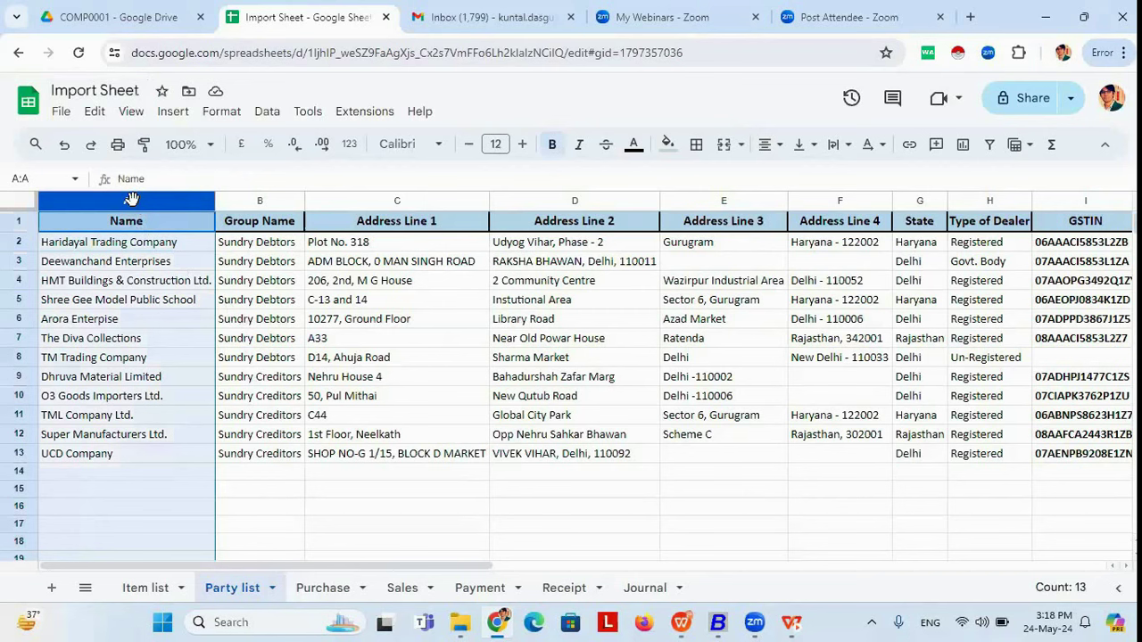
click(721, 623)
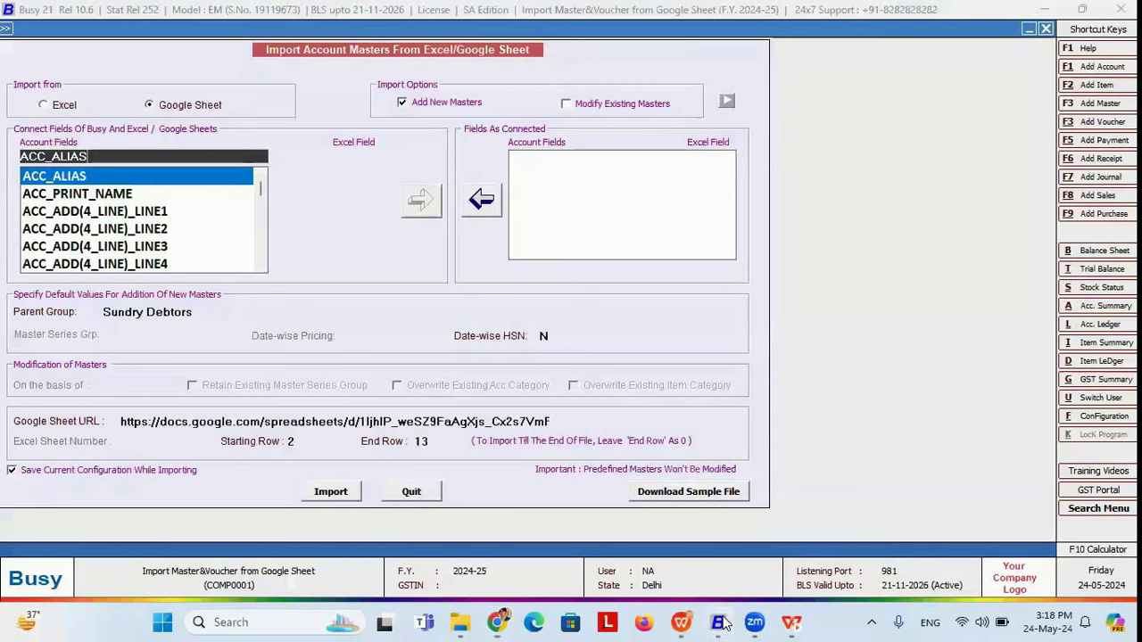
key(BackSpace)
key(BackSpace)
key(BackSpace)
key(BackSpace)
key(BackSpace)
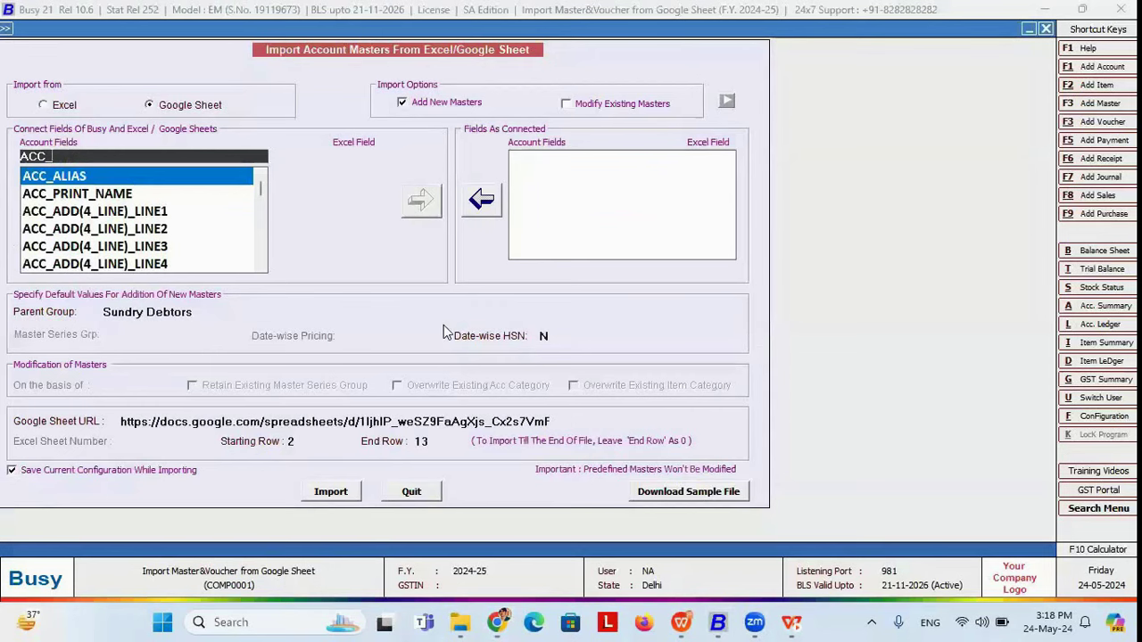
text(name)
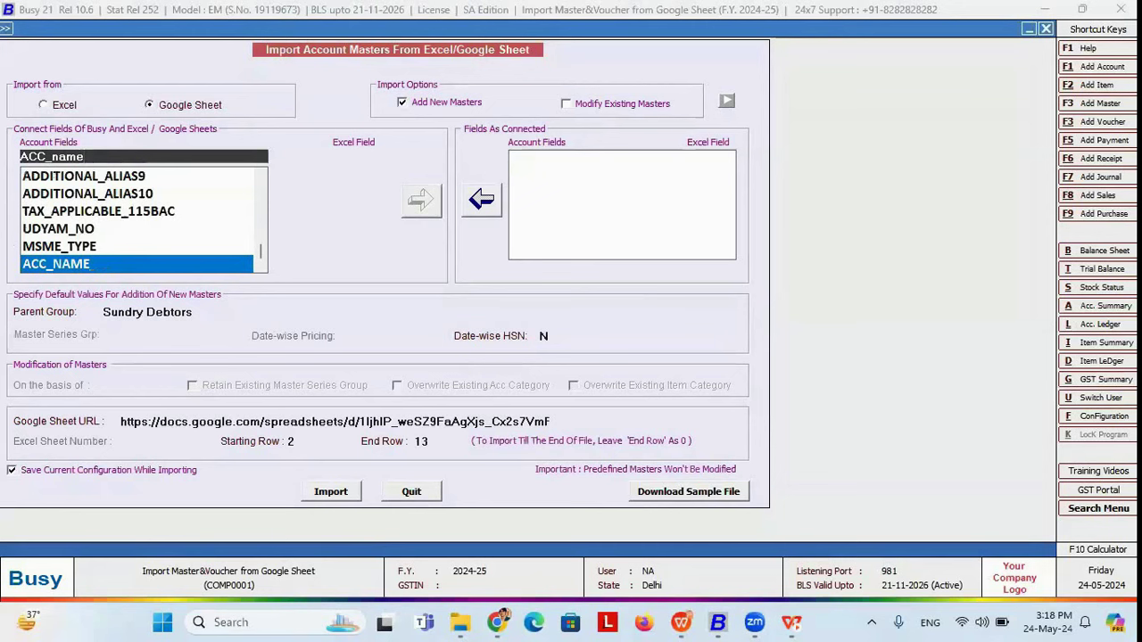
key(Return)
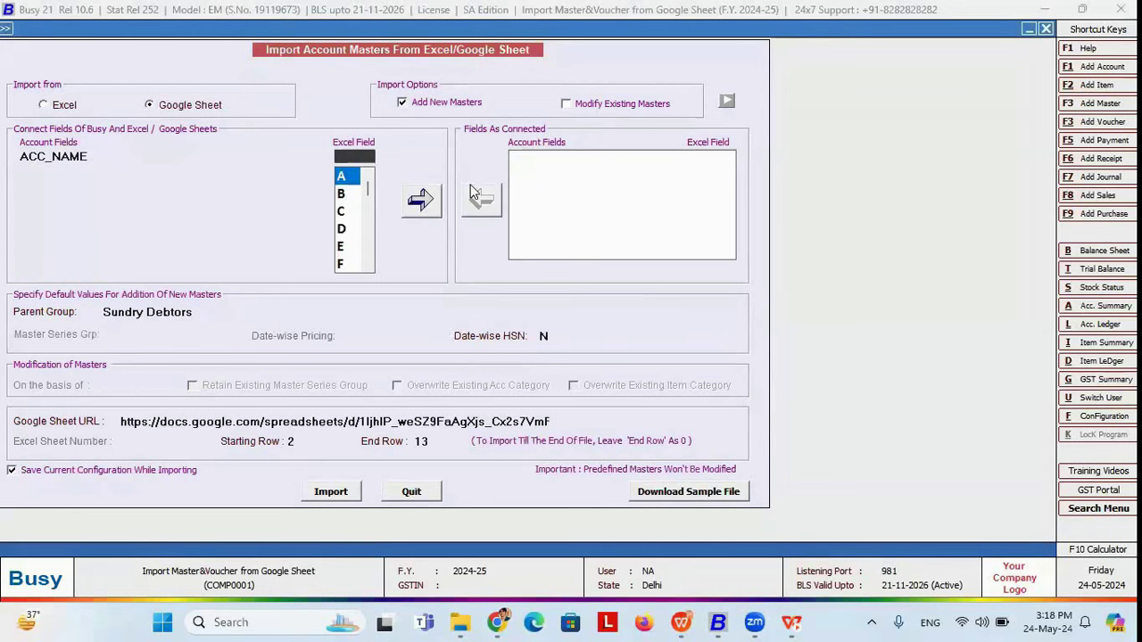
click(427, 205)
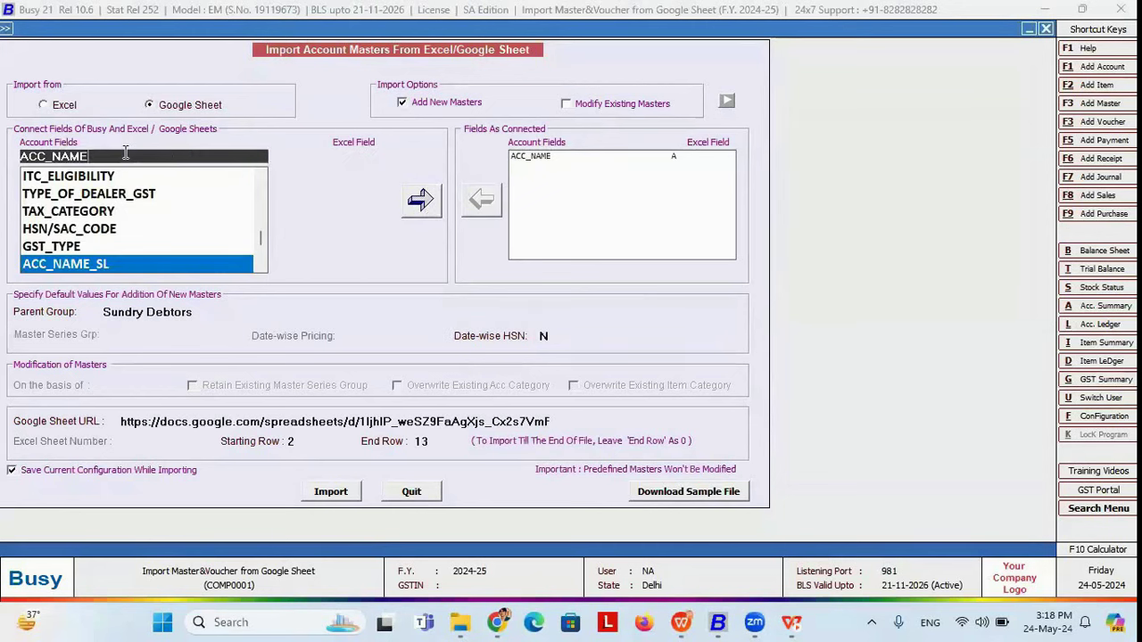
Step: Check the Group Name column in the Google Sheet, then connect ACC_GROUP to column B in Busy
key(alt+Tab)
click(254, 202)
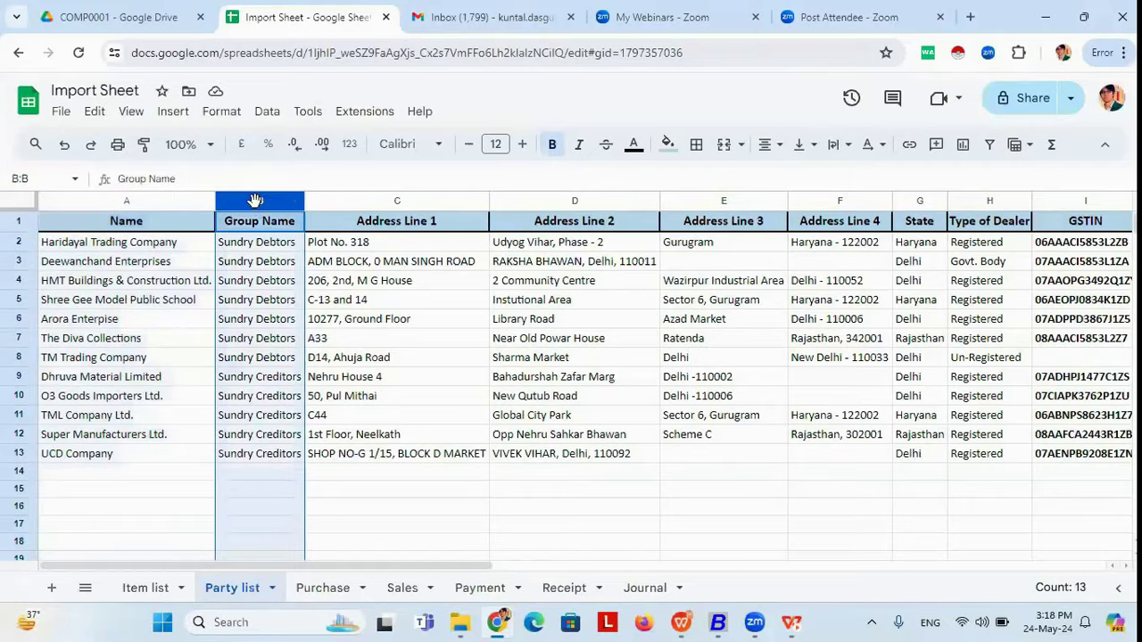
key(alt+Tab)
key(BackSpace)
key(BackSpace)
key(BackSpace)
key(BackSpace)
text(GR)
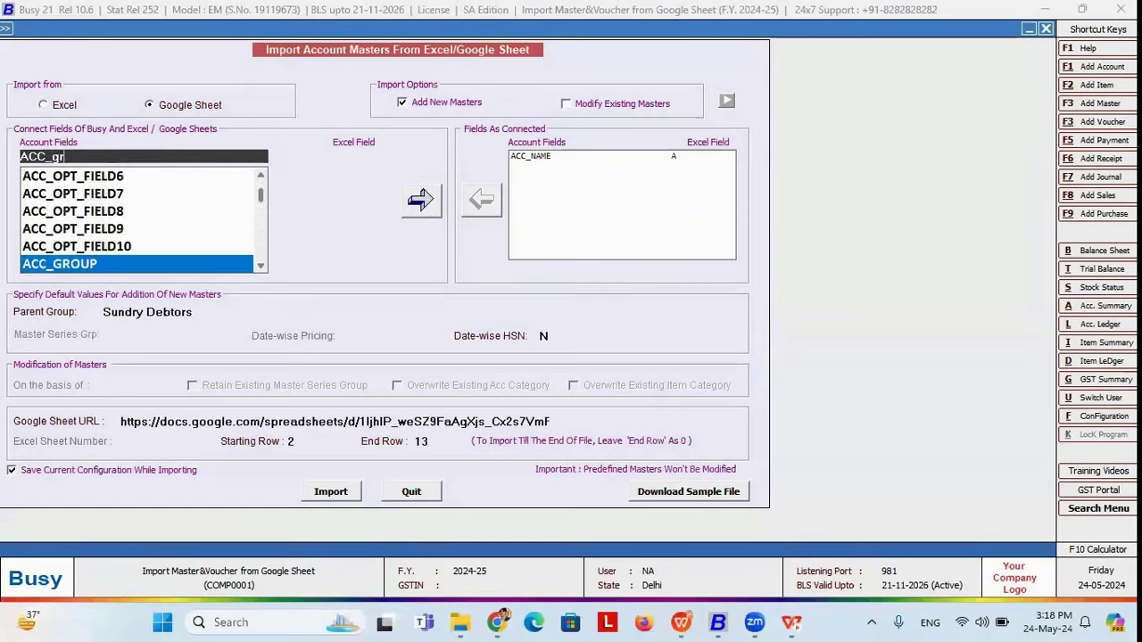
key(Return)
key(Return)
key(Return)
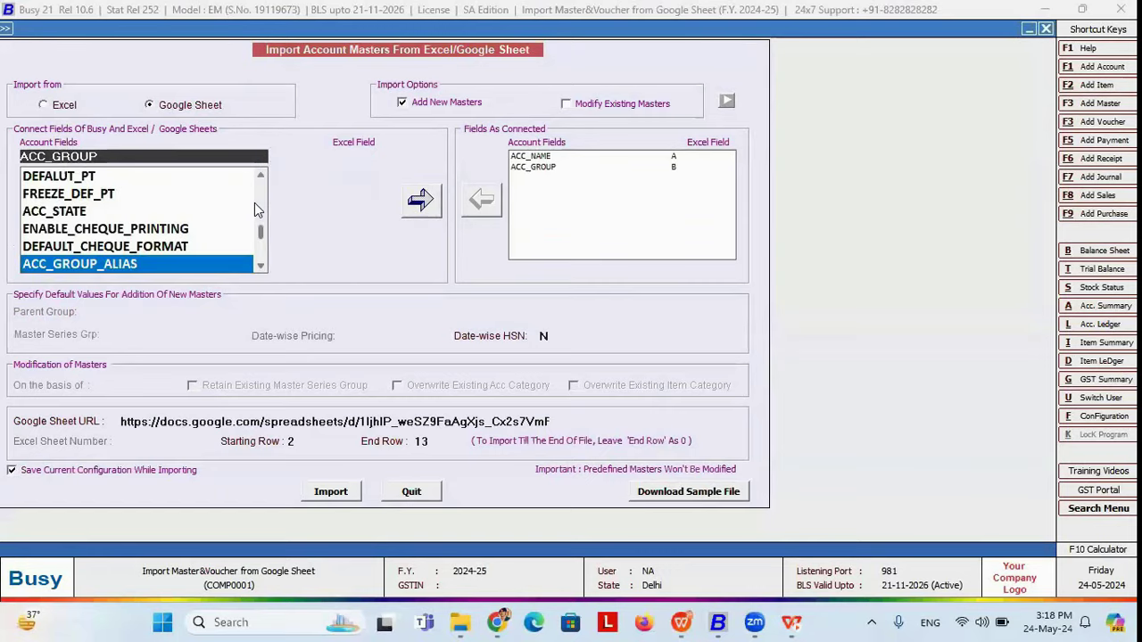
Step: Check the Address Line 1 column in the Google Sheet and connect ACC_ADD(4_LINE)_LINE1 to column C in Busy
key(alt+Tab)
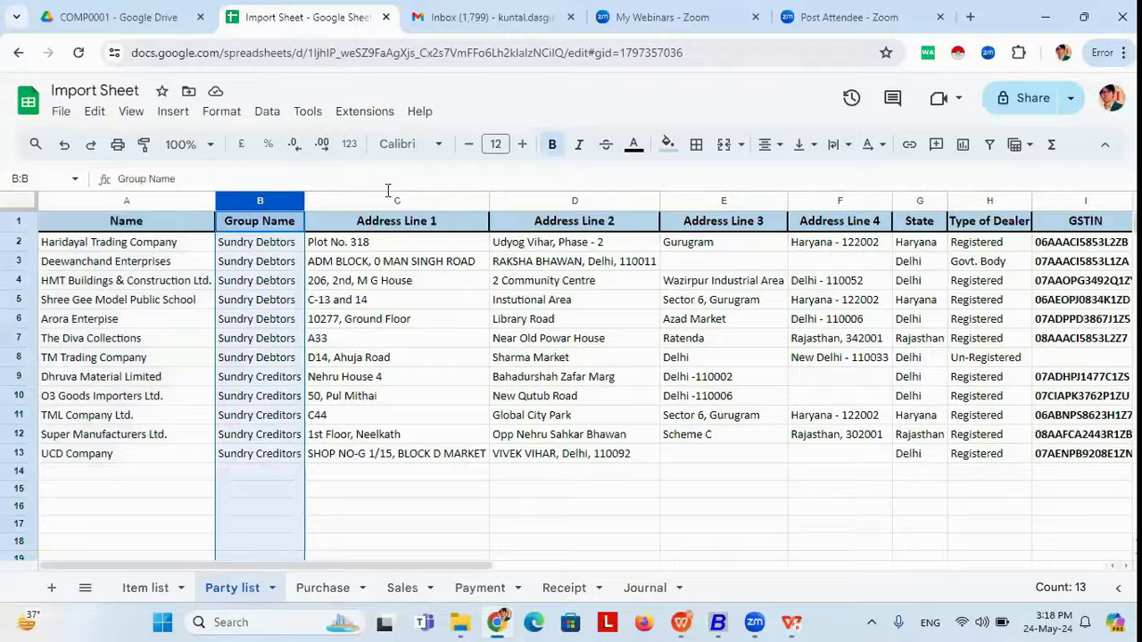
click(390, 198)
key(alt+Tab)
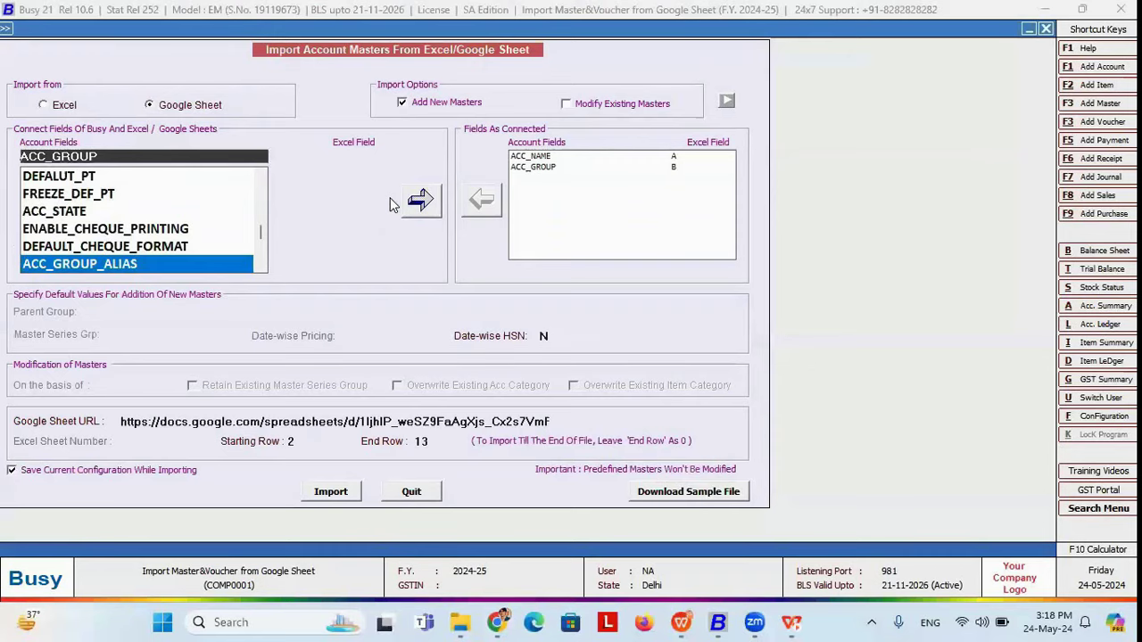
key(BackSpace)
key(BackSpace)
key(BackSpace)
key(BackSpace)
key(BackSpace)
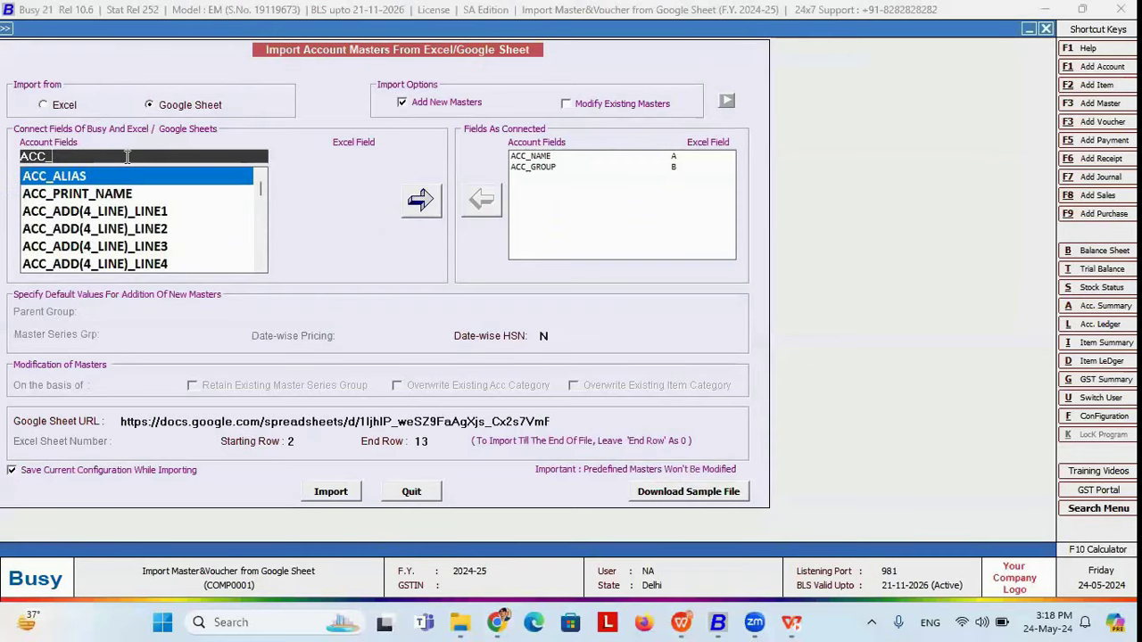
text(add)
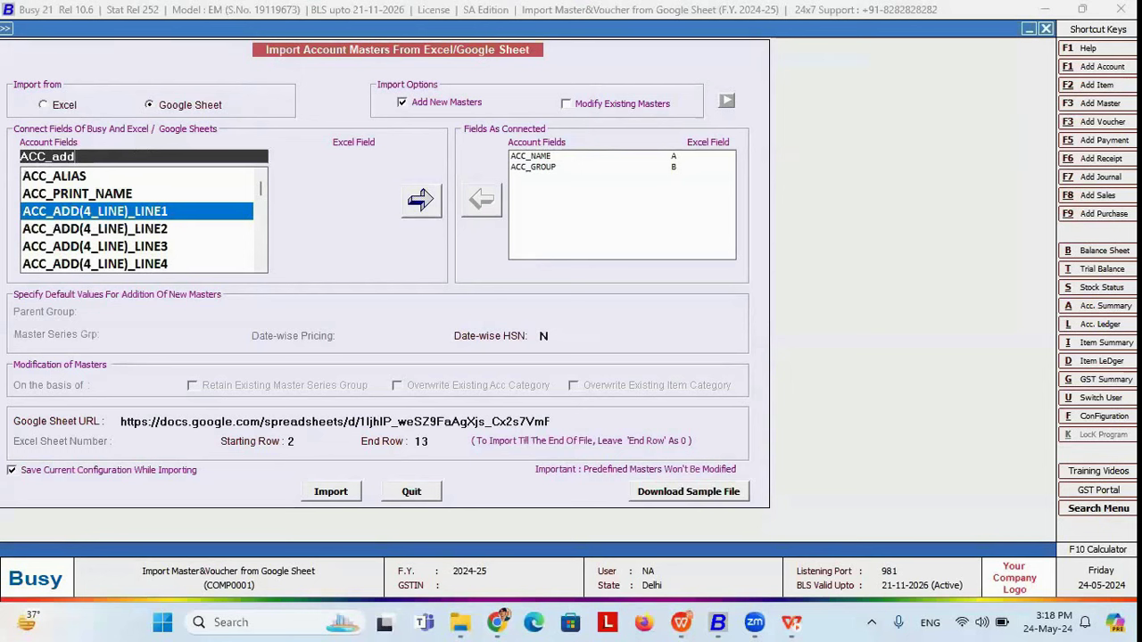
key(Return)
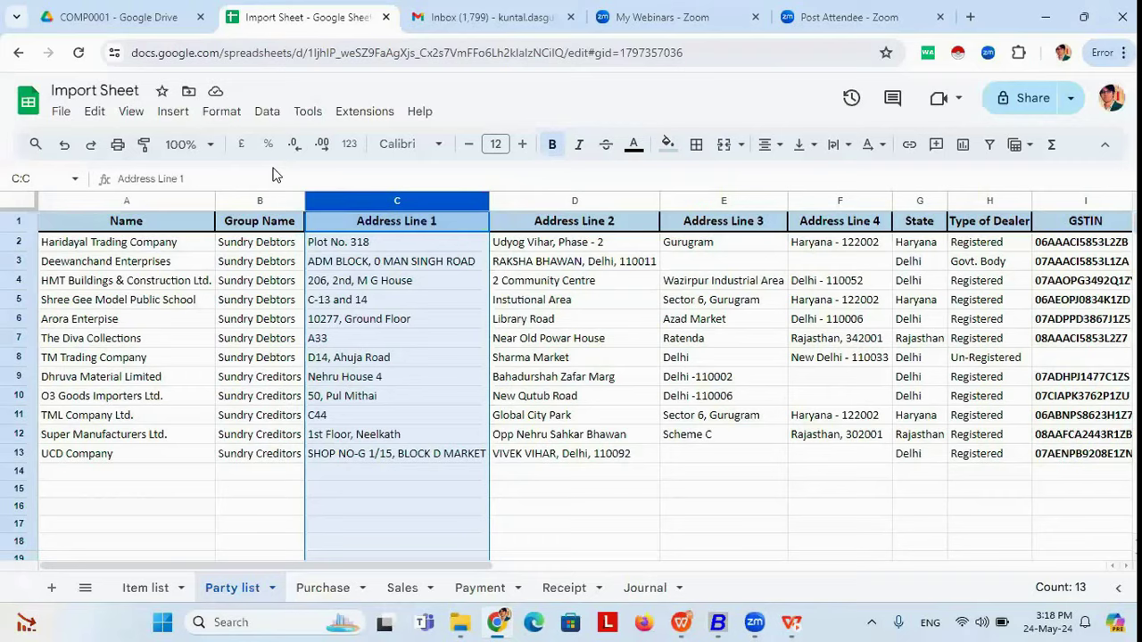
Step: Check the Address Line 2 column in the Google Sheet and connect ACC_ADD(4_LINE)_LINE2 to column D in Busy
key(alt+Tab)
click(572, 200)
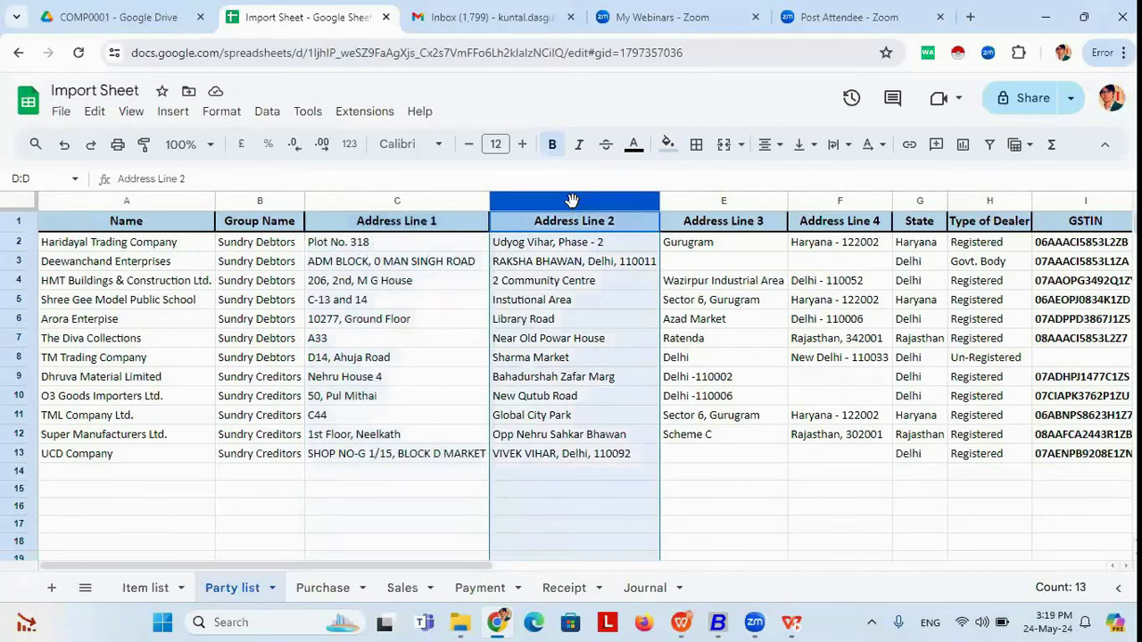
key(alt+Tab)
key(Return)
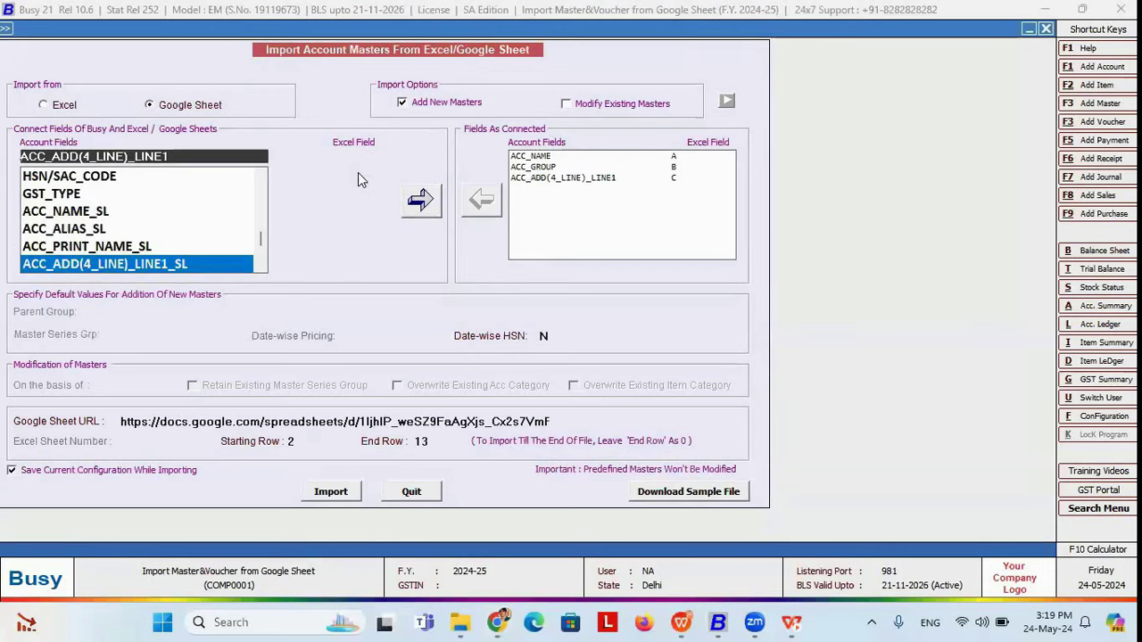
key(Down)
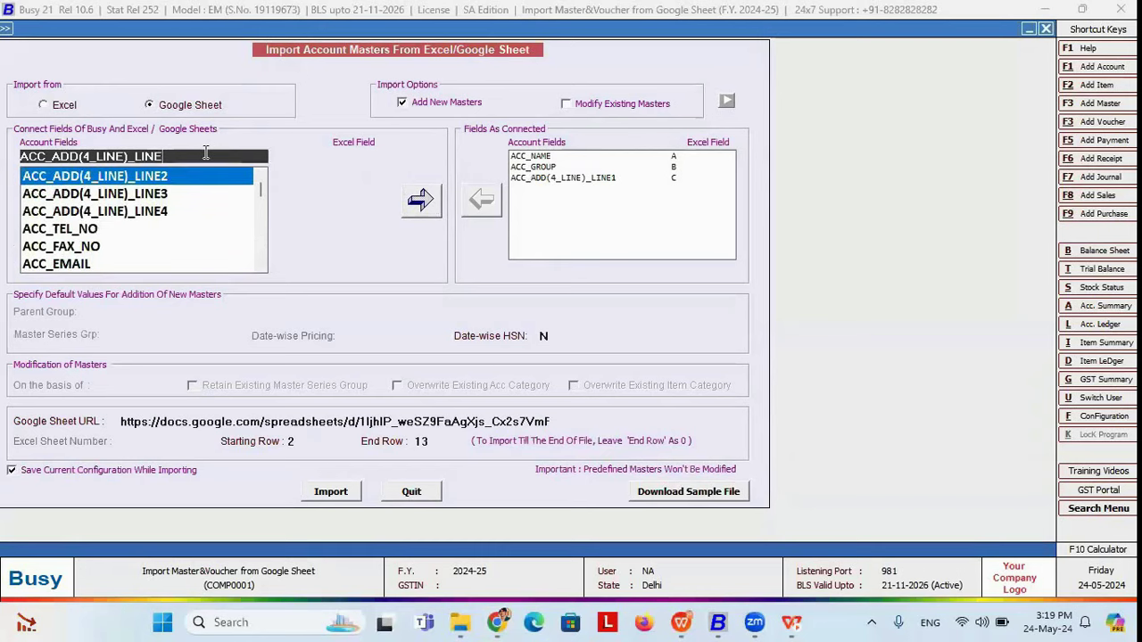
key(Return)
key(Return)
Step: Check the Address Line 3 column in the Google Sheet and connect ACC_ADD(4_LINE)_LINE3 to column E in Busy
key(alt+Tab)
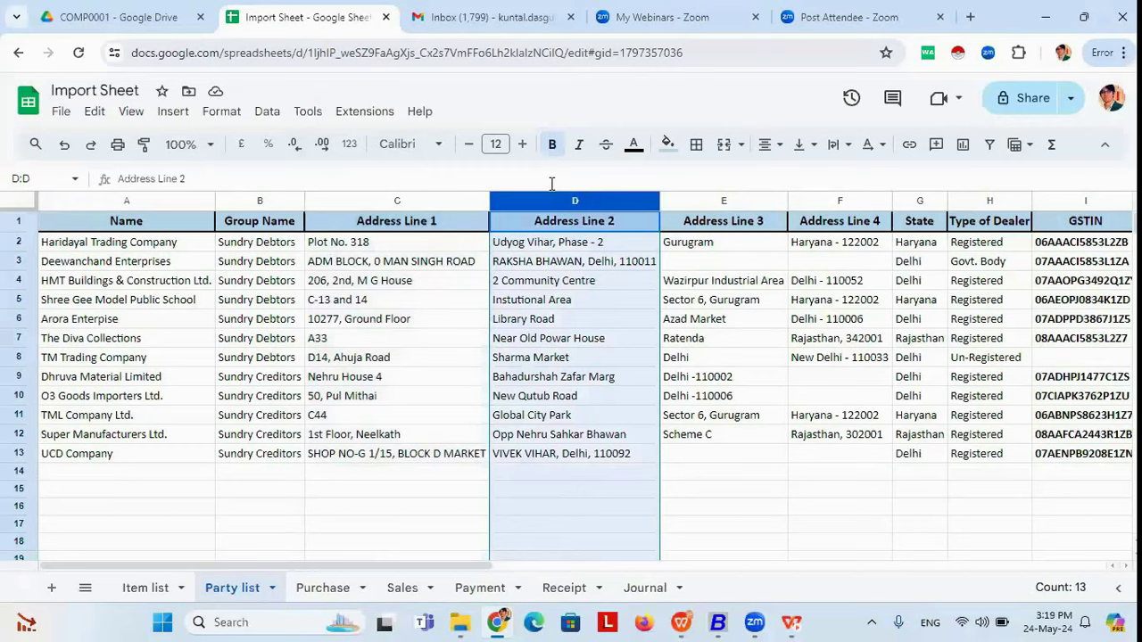
click(727, 200)
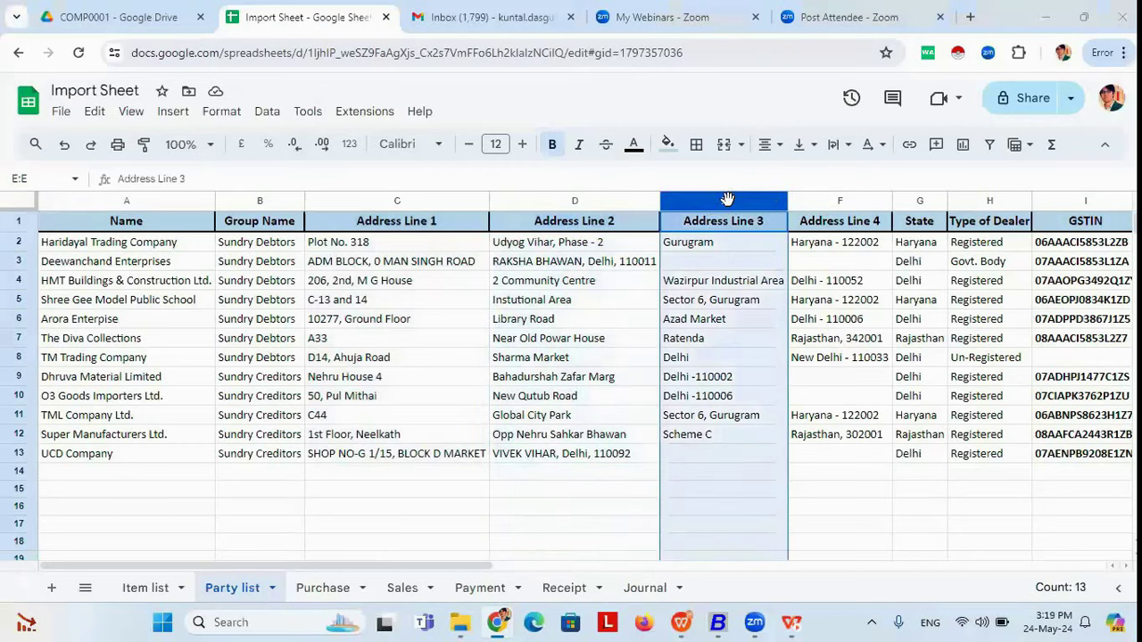
key(alt+Tab)
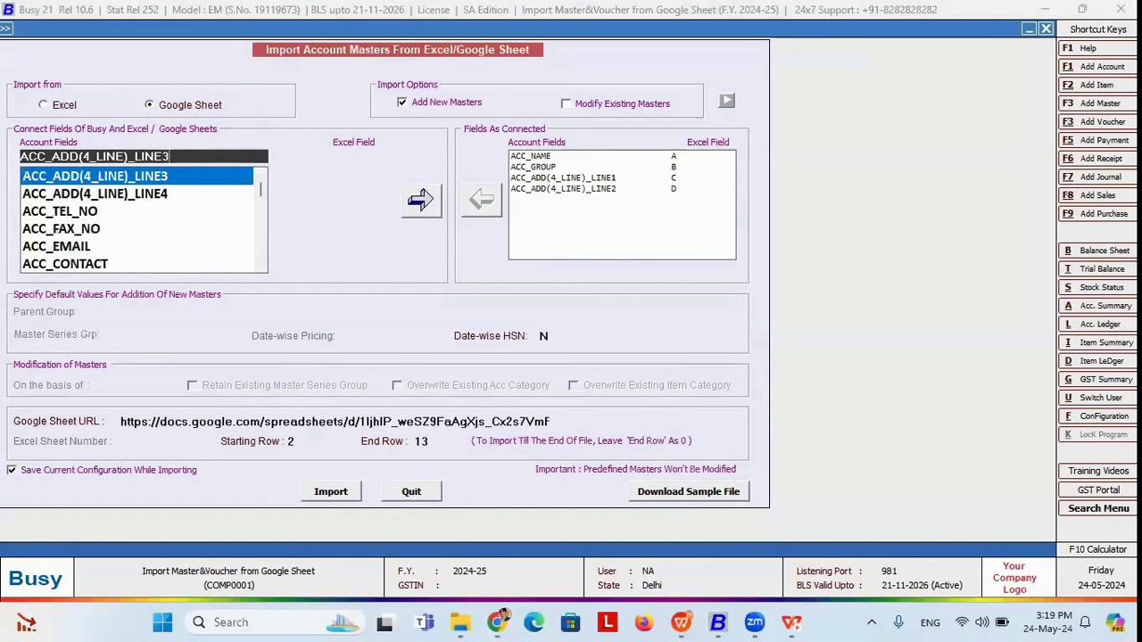
key(Return)
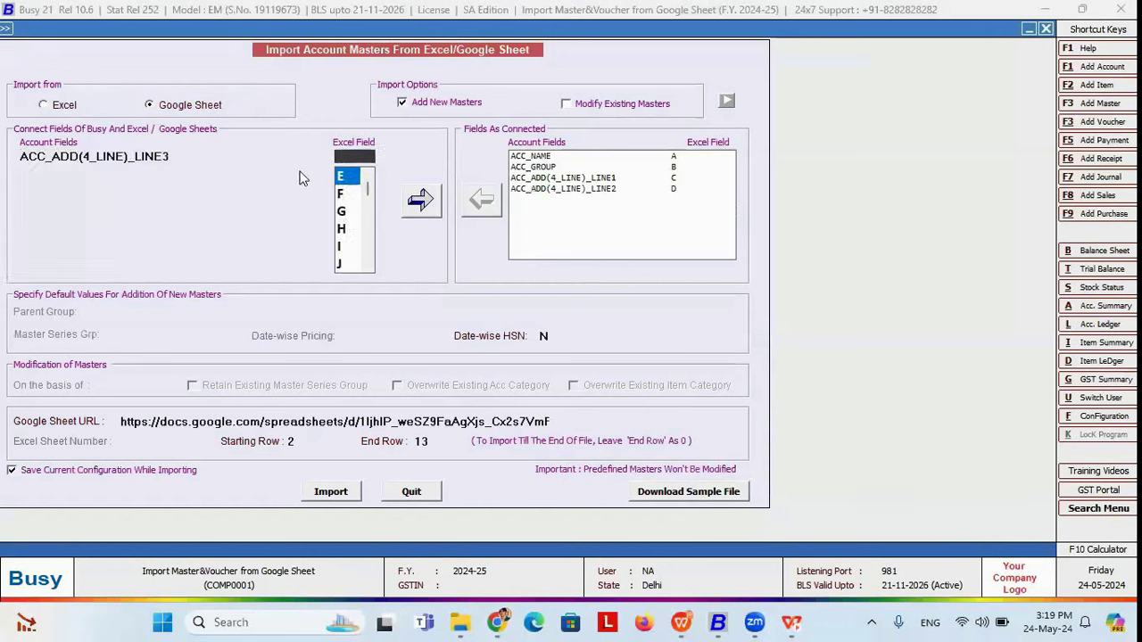
click(417, 203)
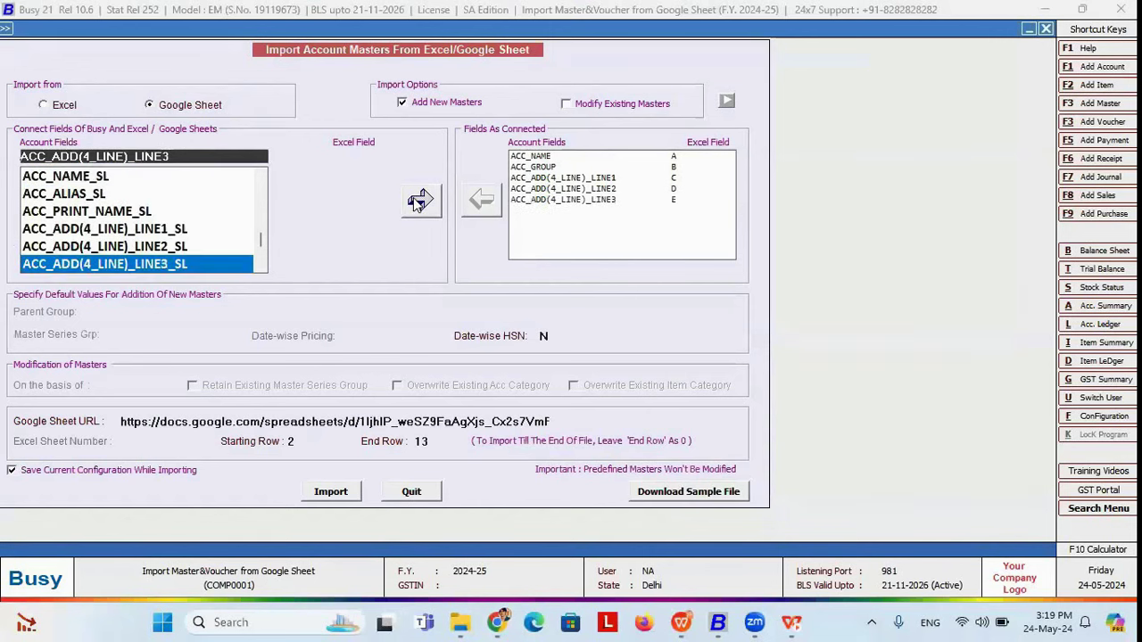
Step: Check Address Line 4 in the Google Sheet, connect ACC_ADD(4_LINE)_LINE4 to column F in Busy, and return to the sheet
key(alt+Tab)
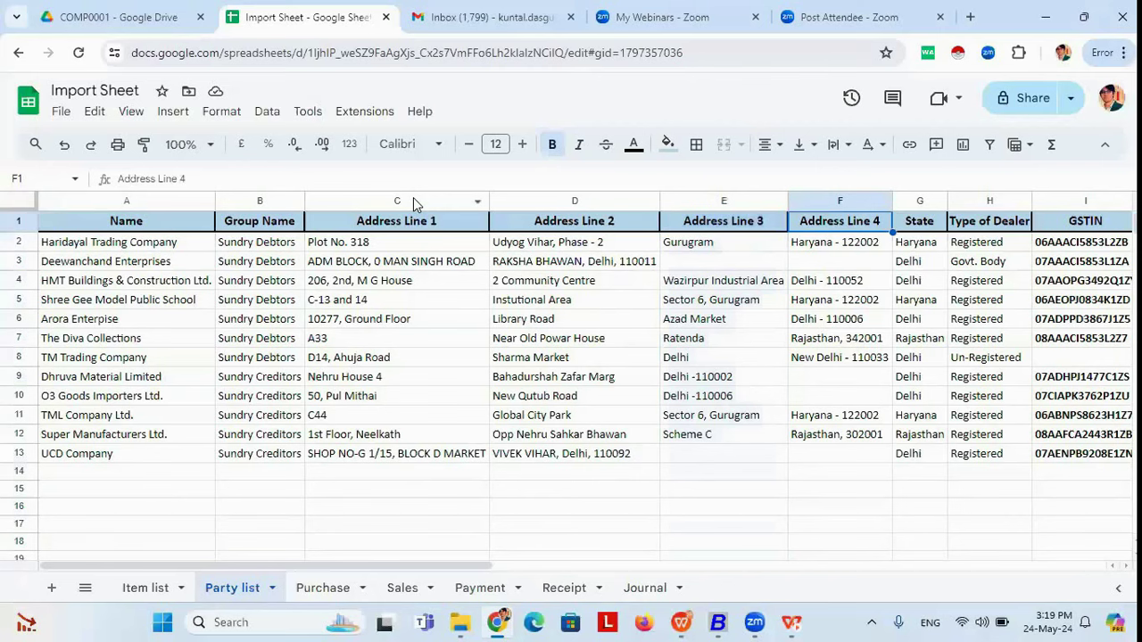
key(alt+Tab)
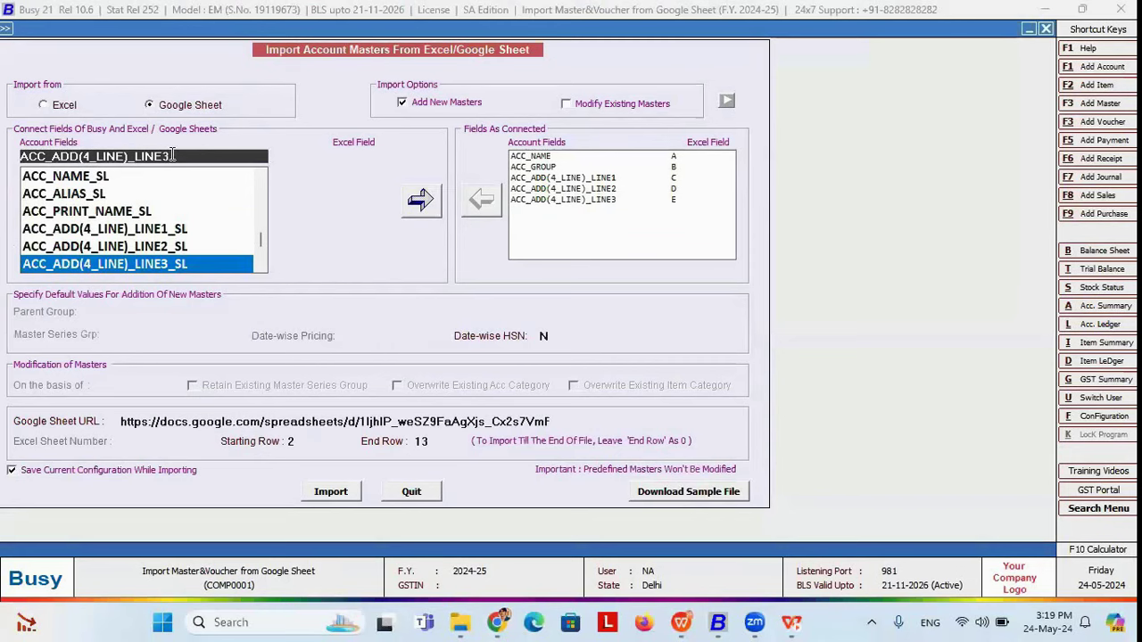
key(Down)
key(Return)
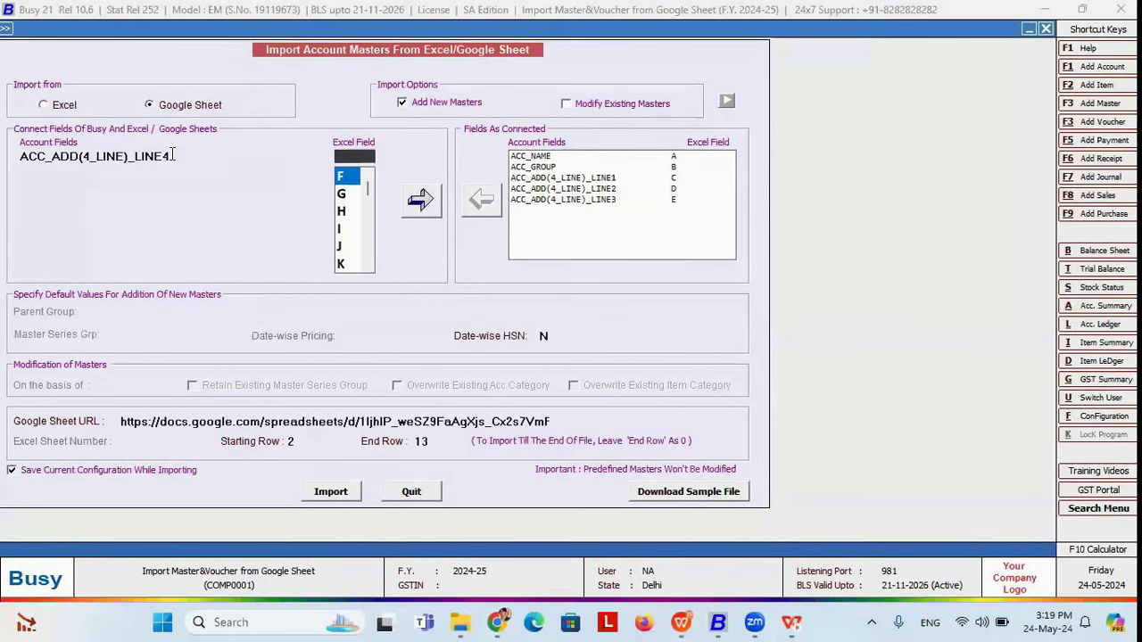
key(Return)
key(Return)
key(alt+Tab)
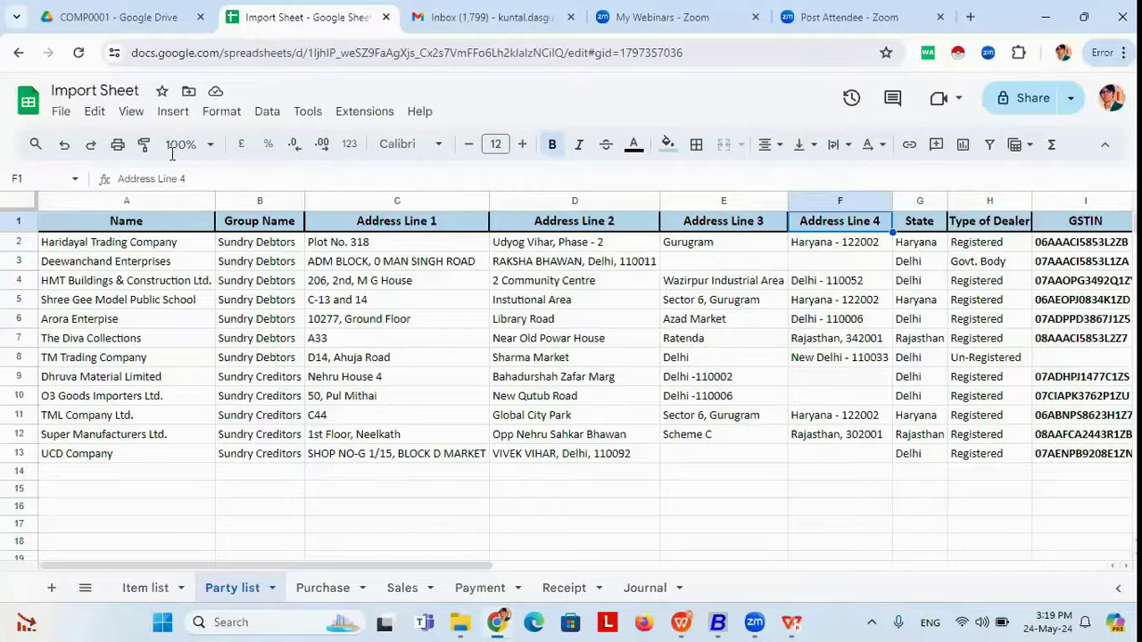
Step: Select the ACC_STATE field in Busy, check the State column in the Google Sheet, and connect the field to column G
key(alt+Tab)
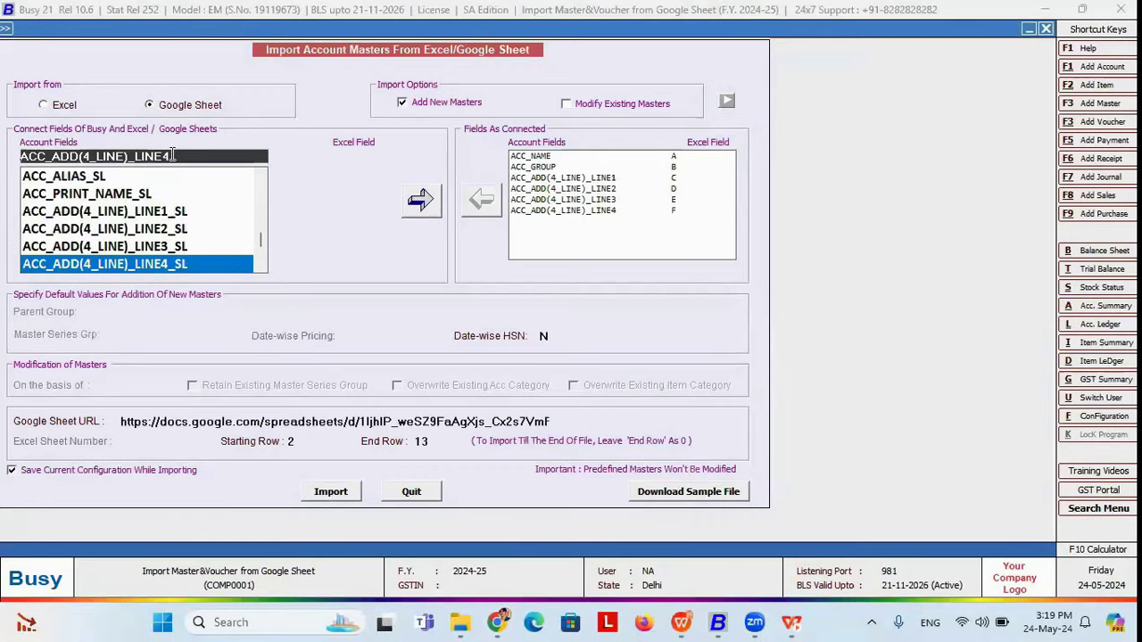
key(Up)
key(Up)
key(Up)
key(BackSpace)
key(BackSpace)
key(BackSpace)
key(BackSpace)
key(BackSpace)
key(BackSpace)
key(BackSpace)
key(BackSpace)
key(BackSpace)
key(BackSpace)
key(BackSpace)
key(BackSpace)
key(BackSpace)
key(BackSpace)
key(BackSpace)
key(BackSpace)
text(STATE)
key(Return)
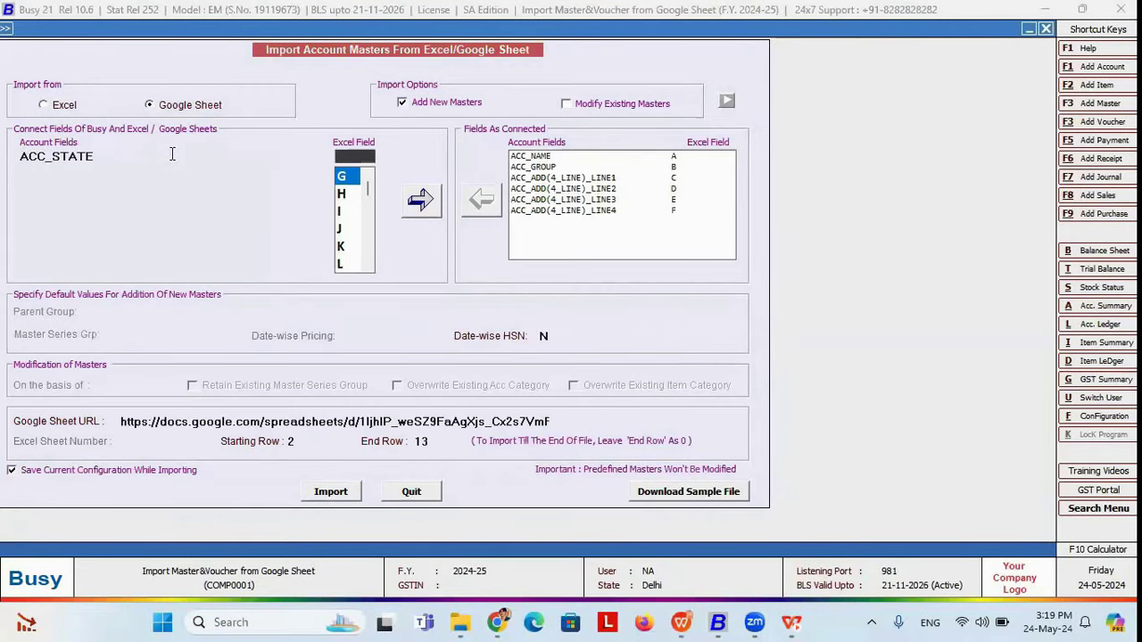
key(alt+Tab)
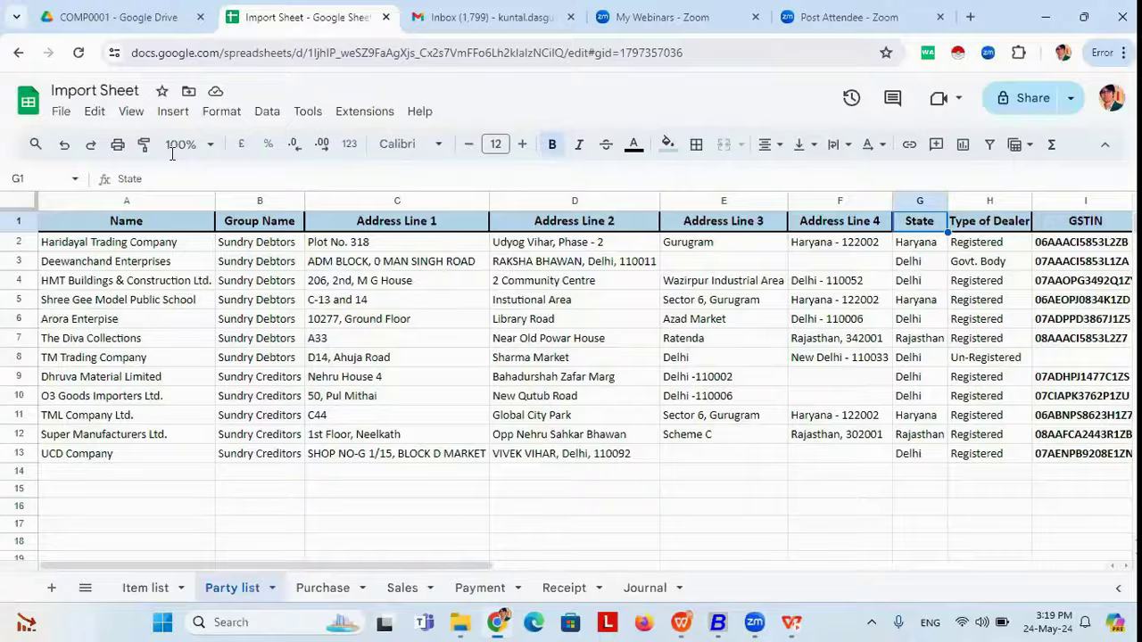
key(alt+Tab)
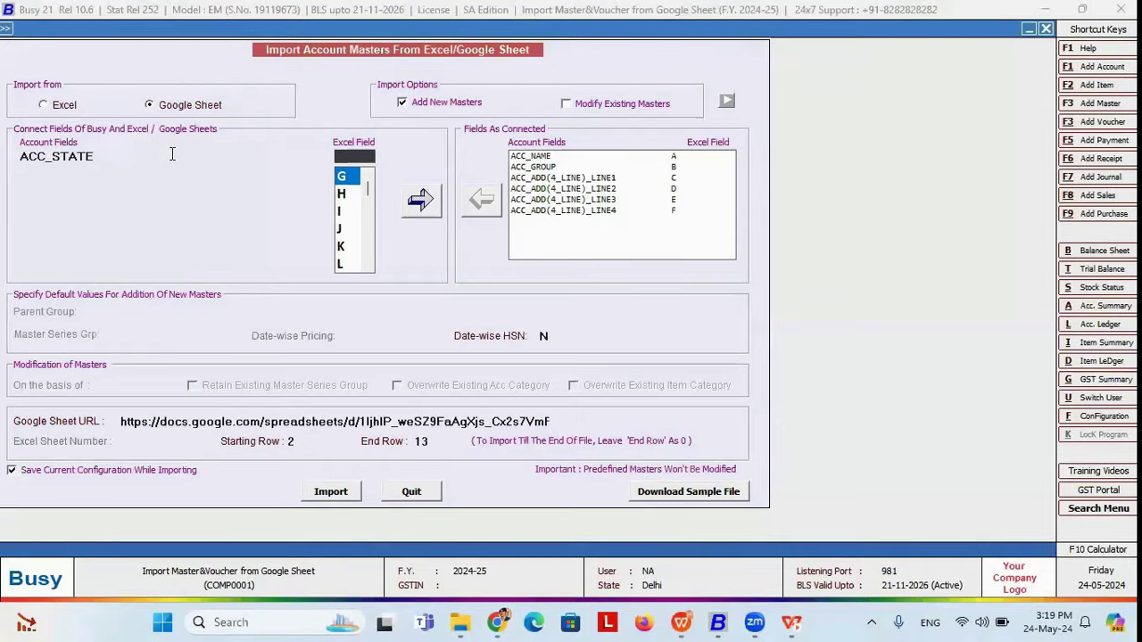
key(Return)
key(Return)
Step: Check the Type of Dealer column in the Google Sheet and connect GST_TYPE to column H in Busy
key(alt+Tab)
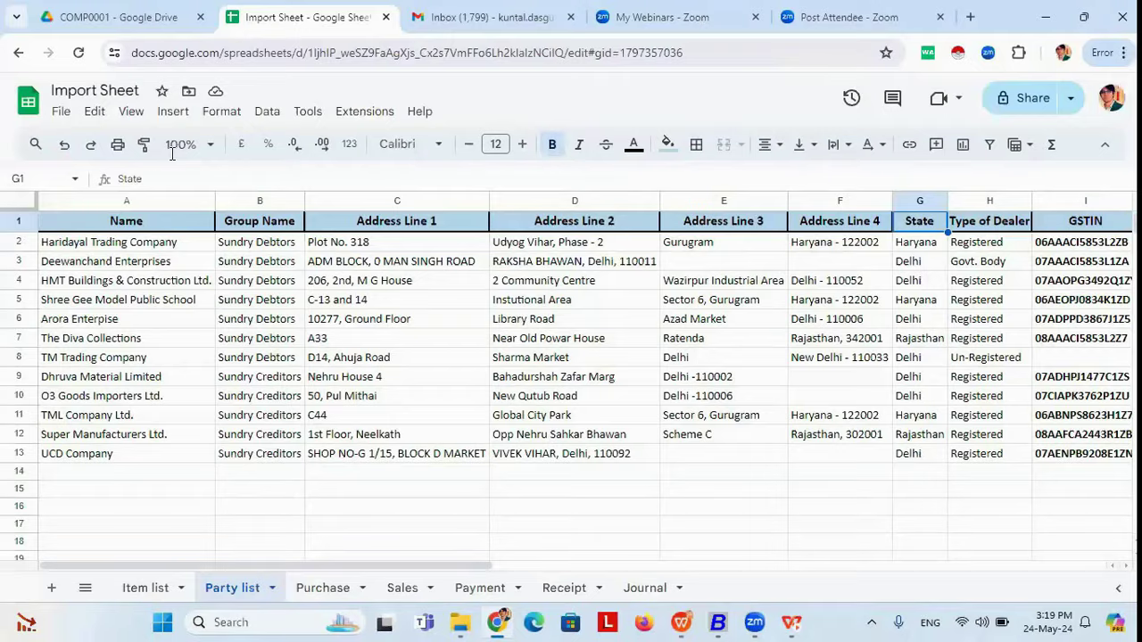
key(Right)
key(alt+Tab)
text(gst)
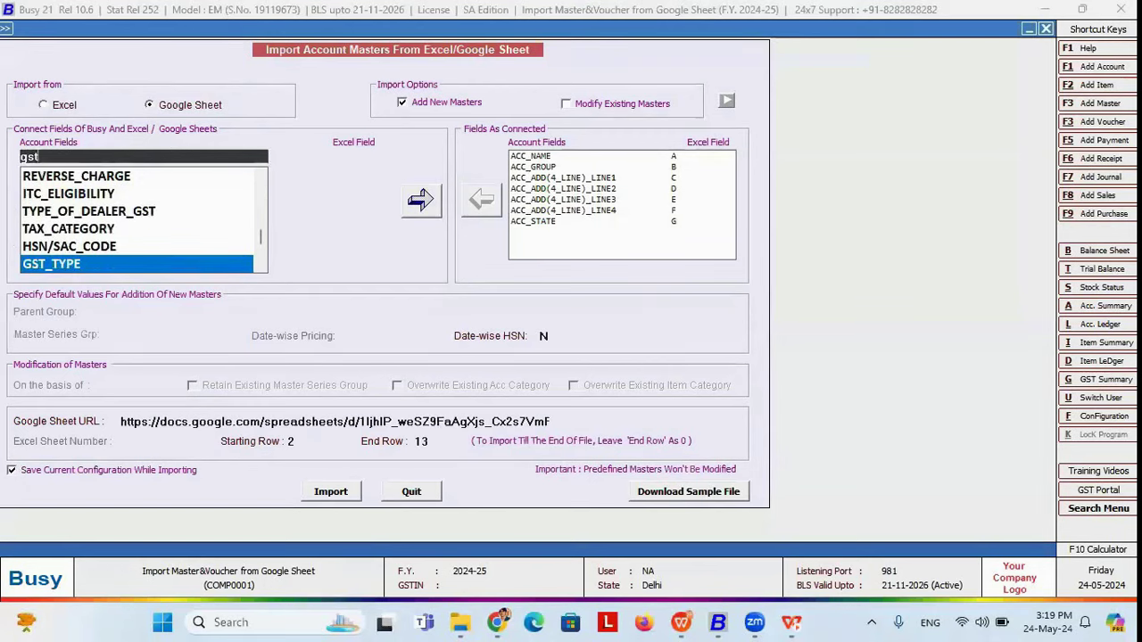
key(Return)
key(alt+Tab)
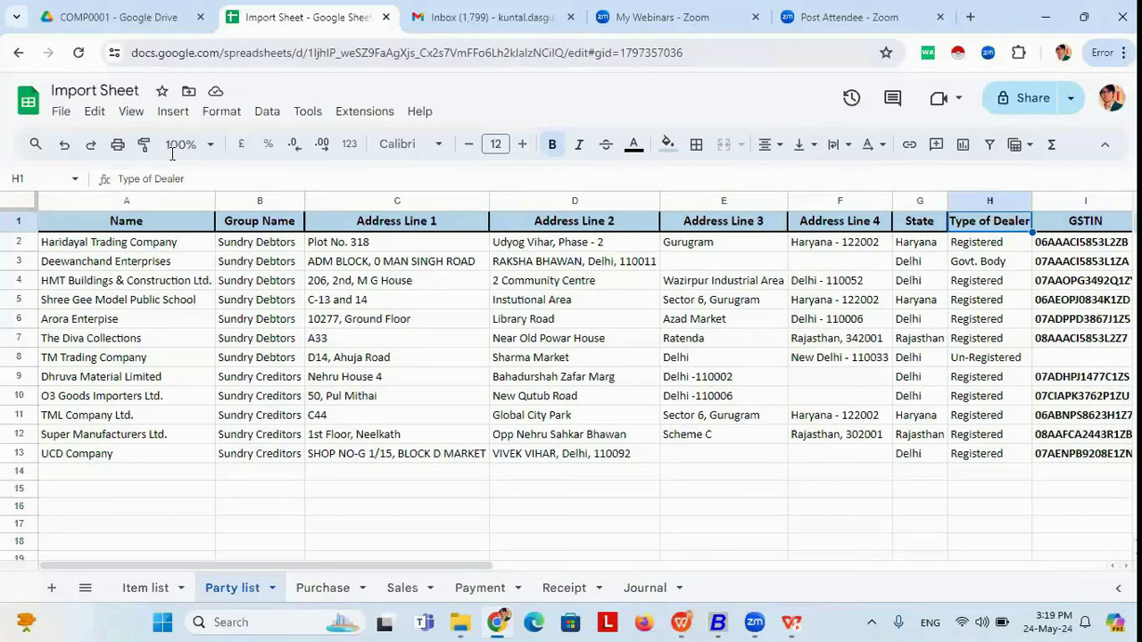
key(alt+Tab)
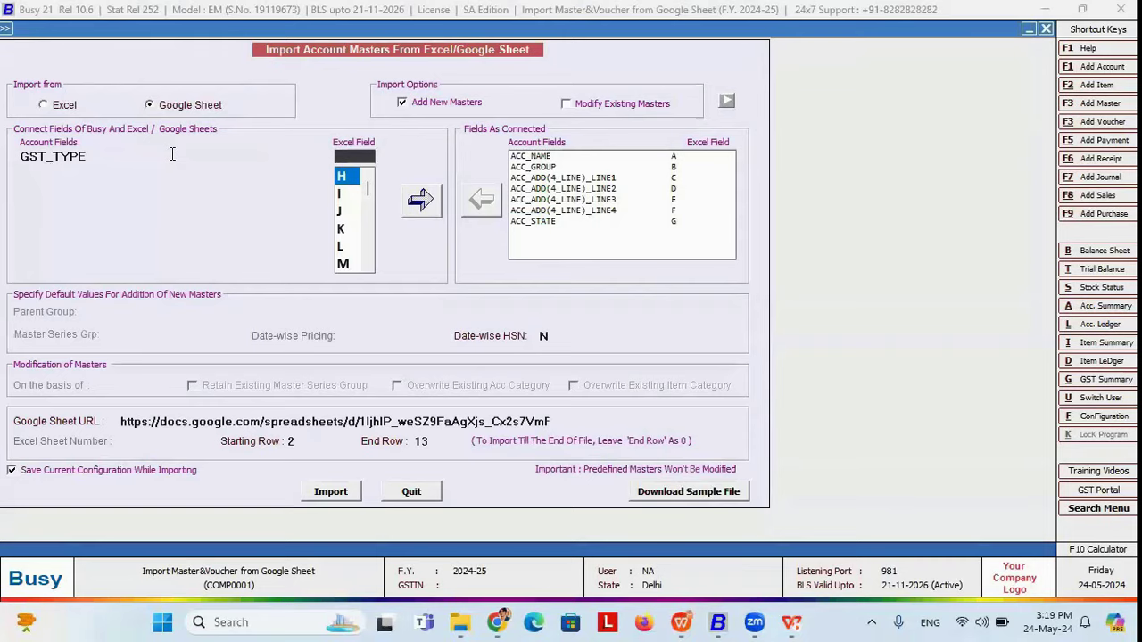
key(Return)
Step: Check the GSTIN column in the Google Sheet and connect GST_NO to column I in Busy
key(alt+Tab)
key(Right)
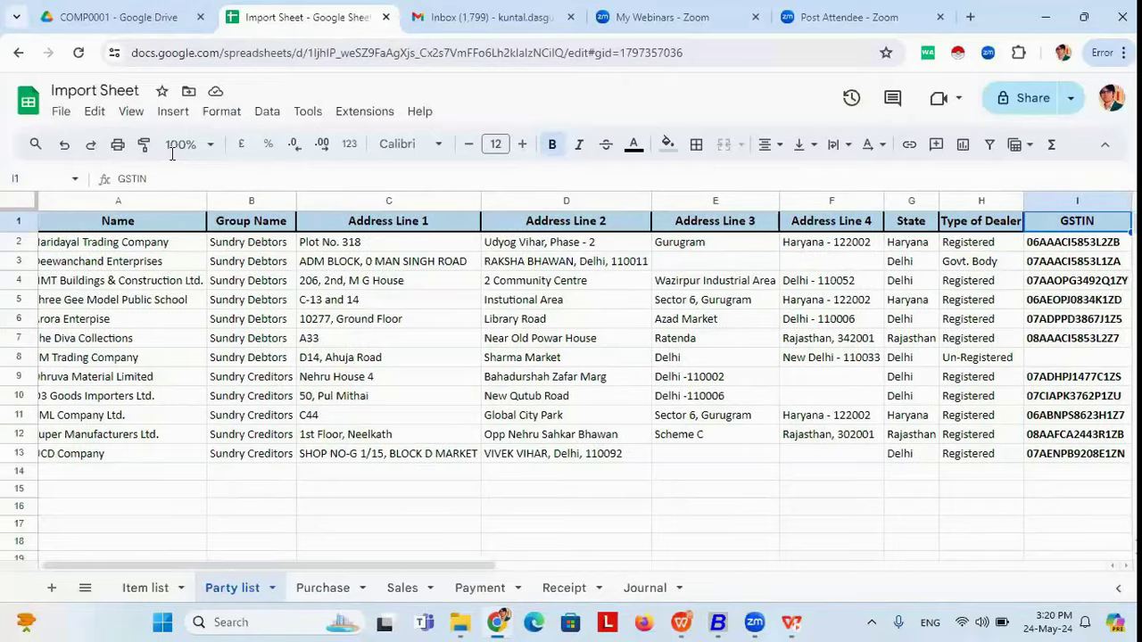
key(alt+Tab)
text(GST)
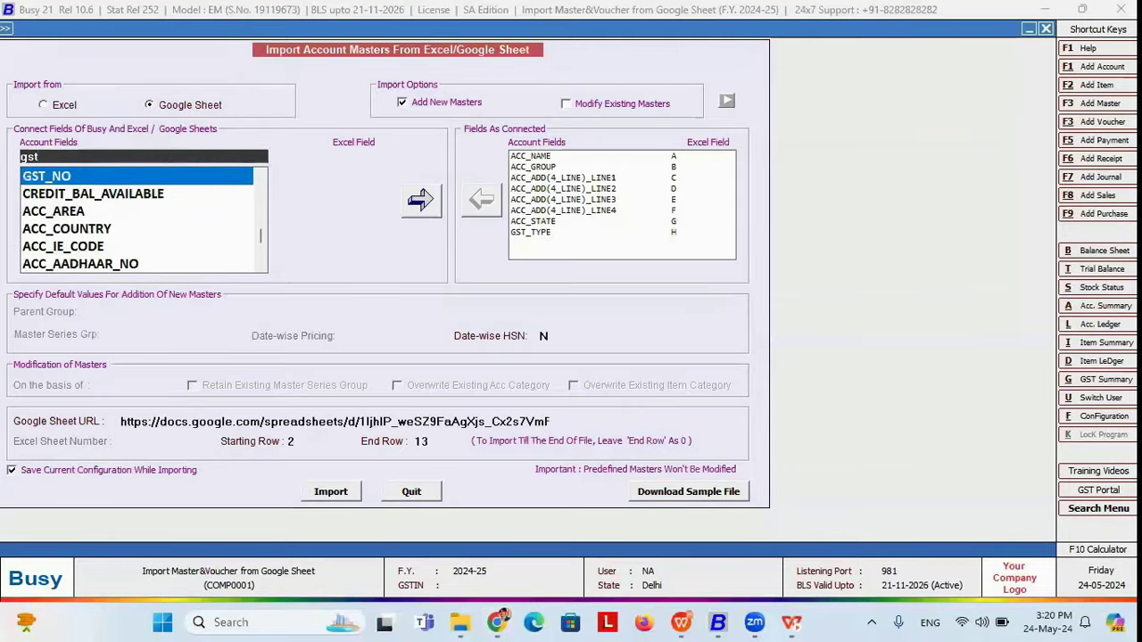
key(Return)
key(alt+Tab)
key(alt+Tab)
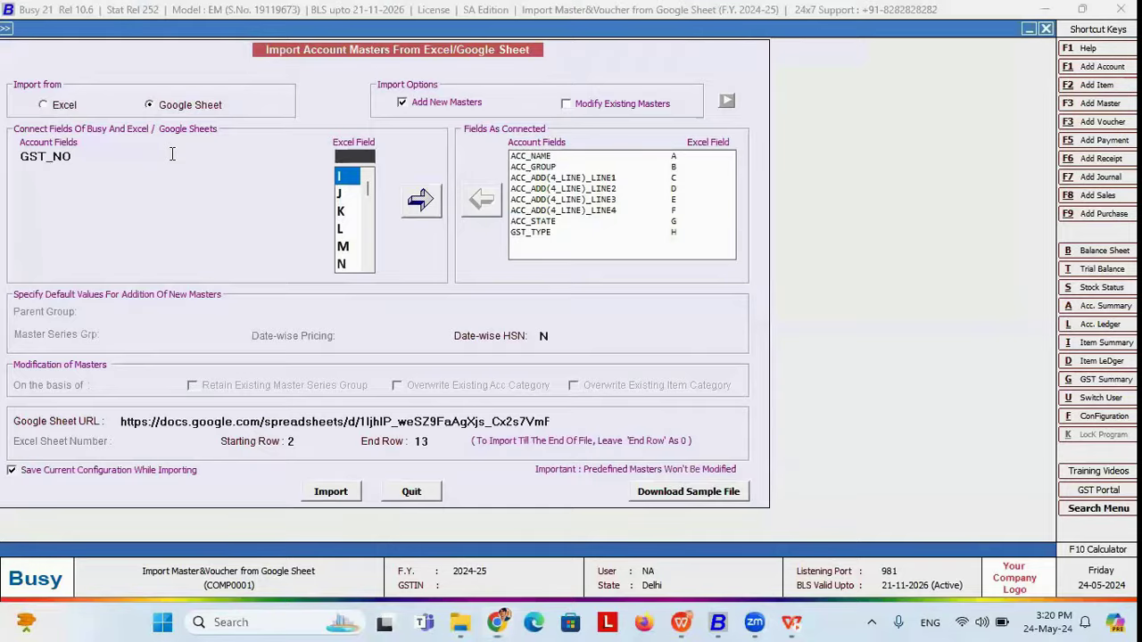
key(Escape)
Step: Check the Aadhaar No. column in the Google Sheet and connect ACC_AADHAAR_NO to column J in Busy
key(alt+Tab)
key(Right)
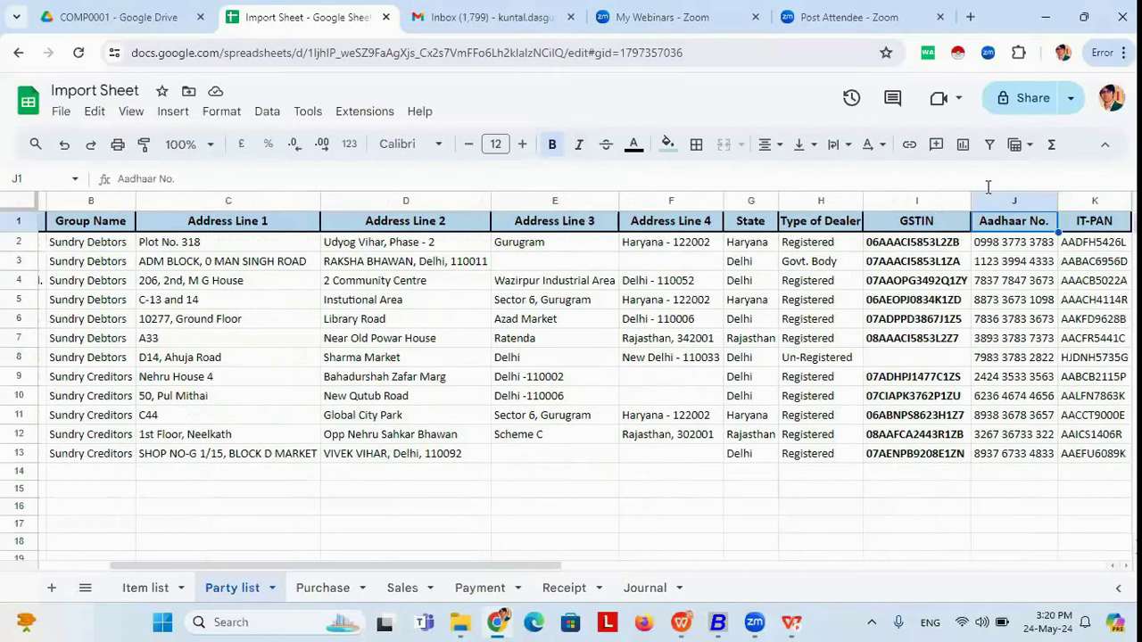
click(992, 198)
key(alt+Tab)
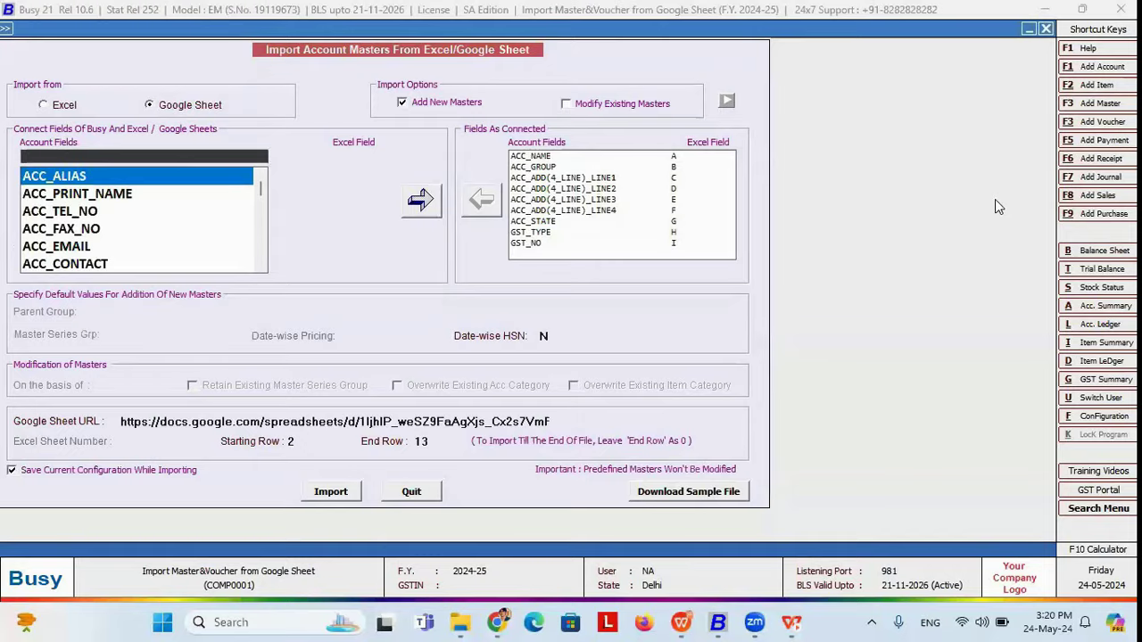
Step: Check the IT-PAN column in the Google Sheet and connect ACC_IT_PAN to column K in Busy
key(alt+Tab)
click(1081, 203)
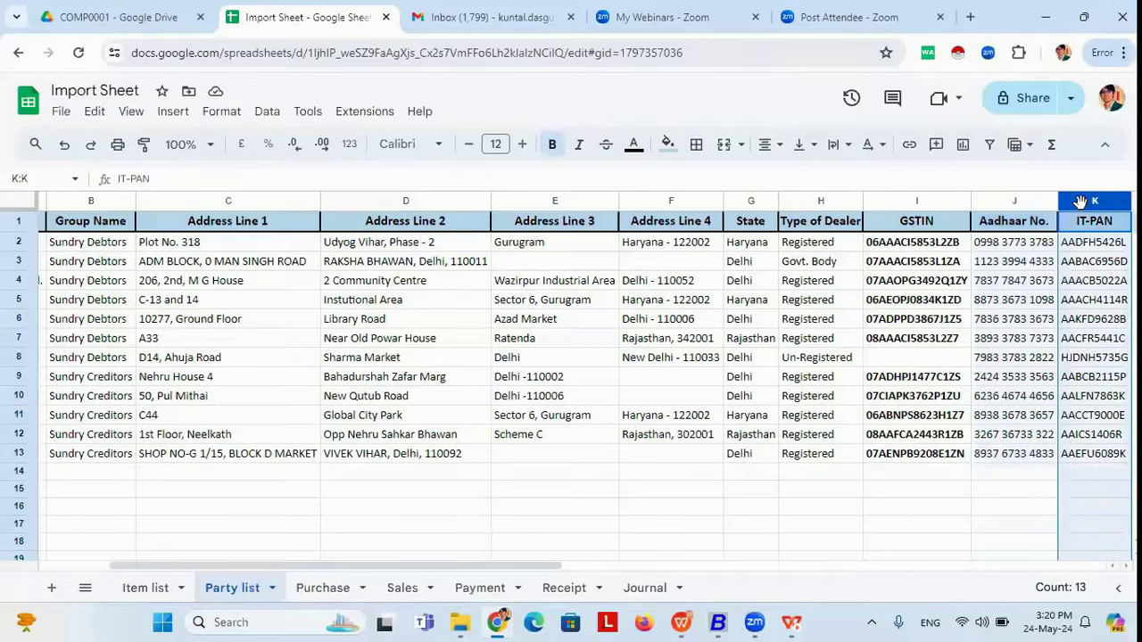
key(alt+Tab)
key(Page_Down)
key(Page_Down)
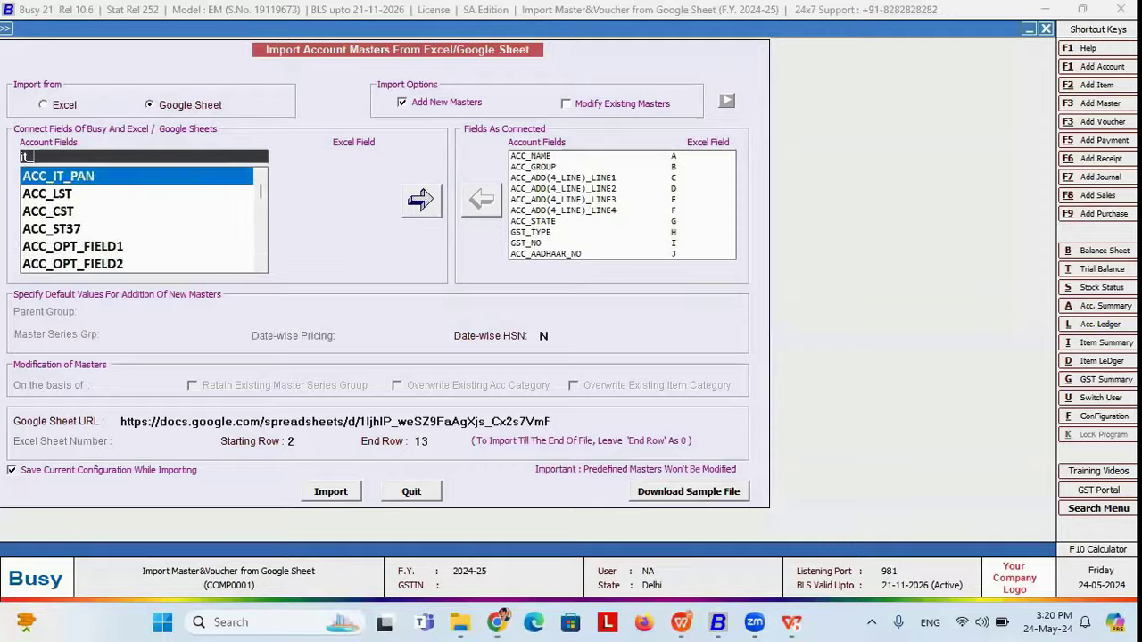
Step: Check the Ward column in the Google Sheet and connect the WARD field to column L in Busy
key(alt+Tab)
key(alt+Tab)
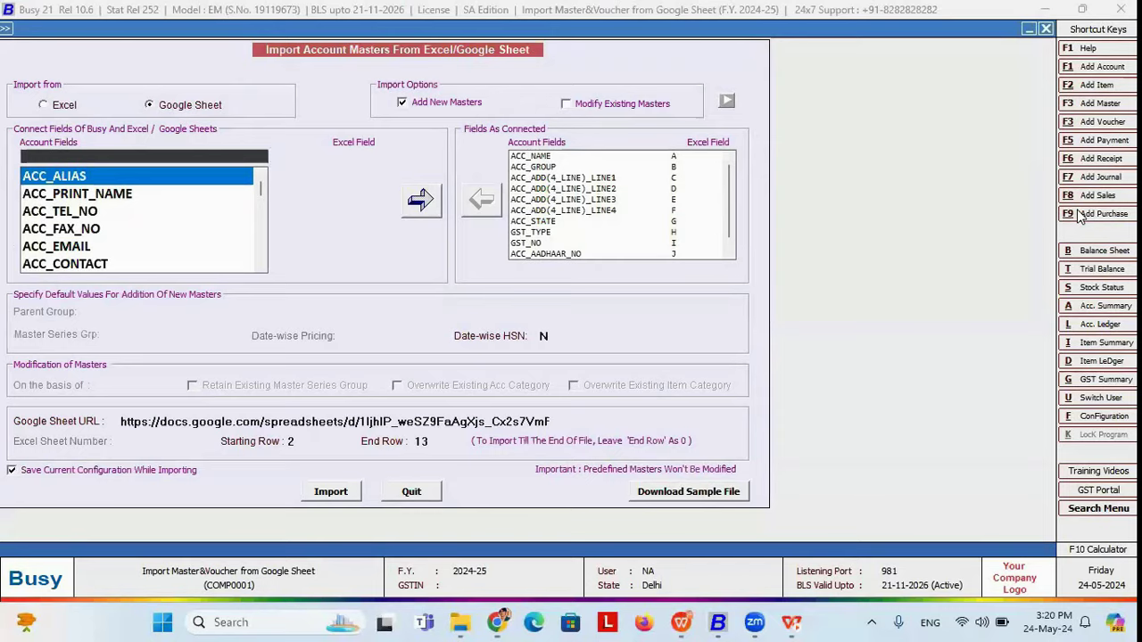
text(wa)
key(Return)
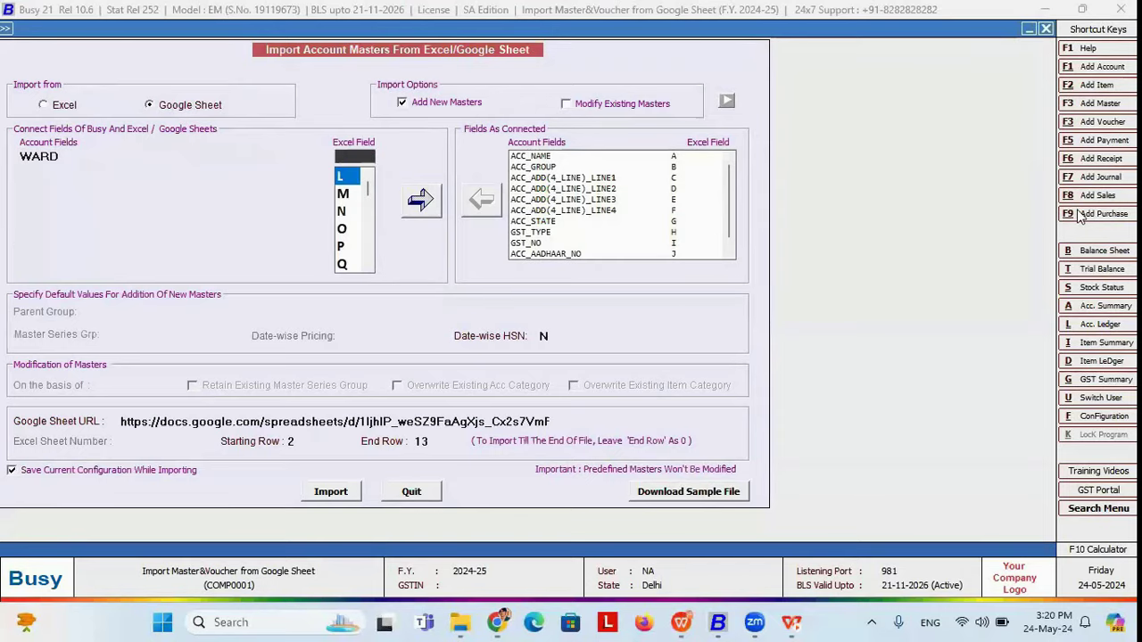
key(Return)
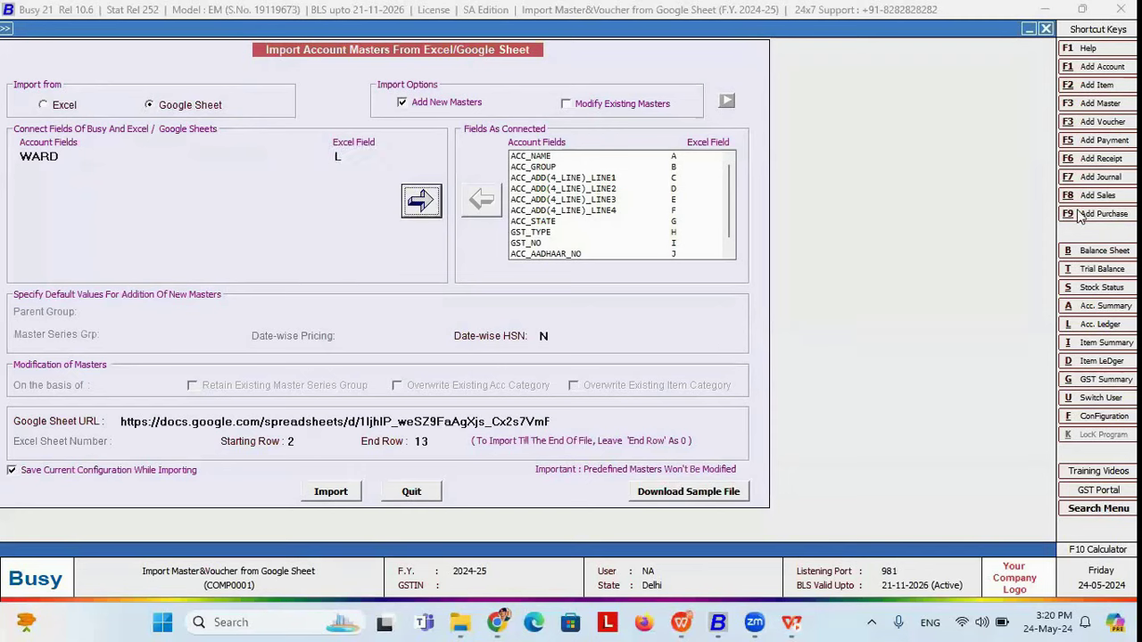
key(Return)
Step: Check the E-Mail column in the Google Sheet and connect ACC_EMAIL to column M in Busy
key(alt+Tab)
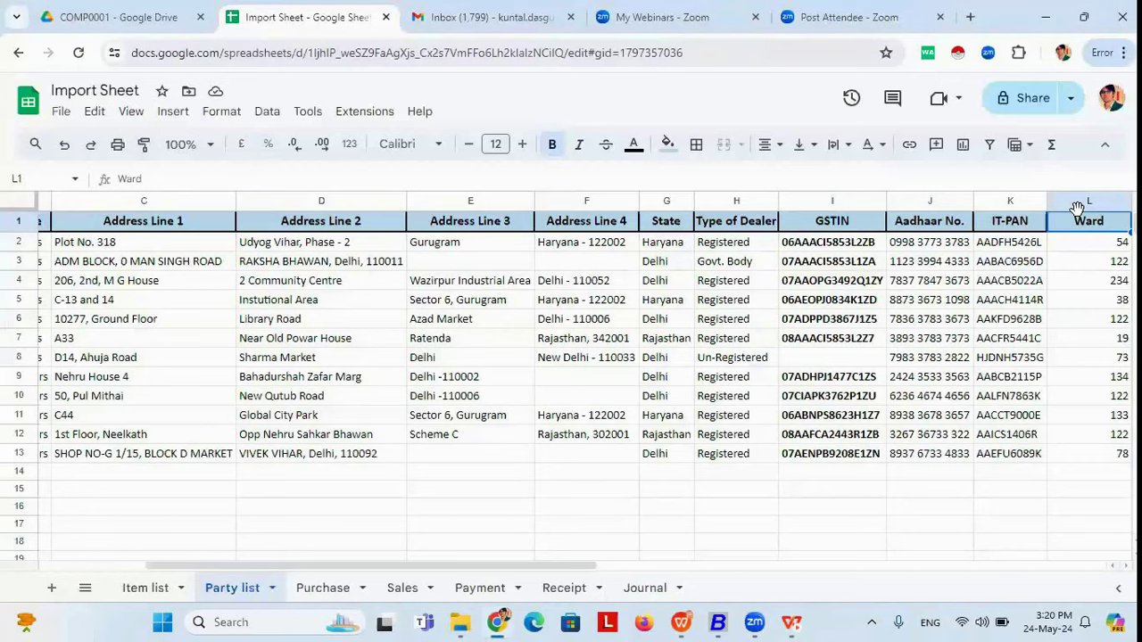
click(1083, 202)
key(alt+Tab)
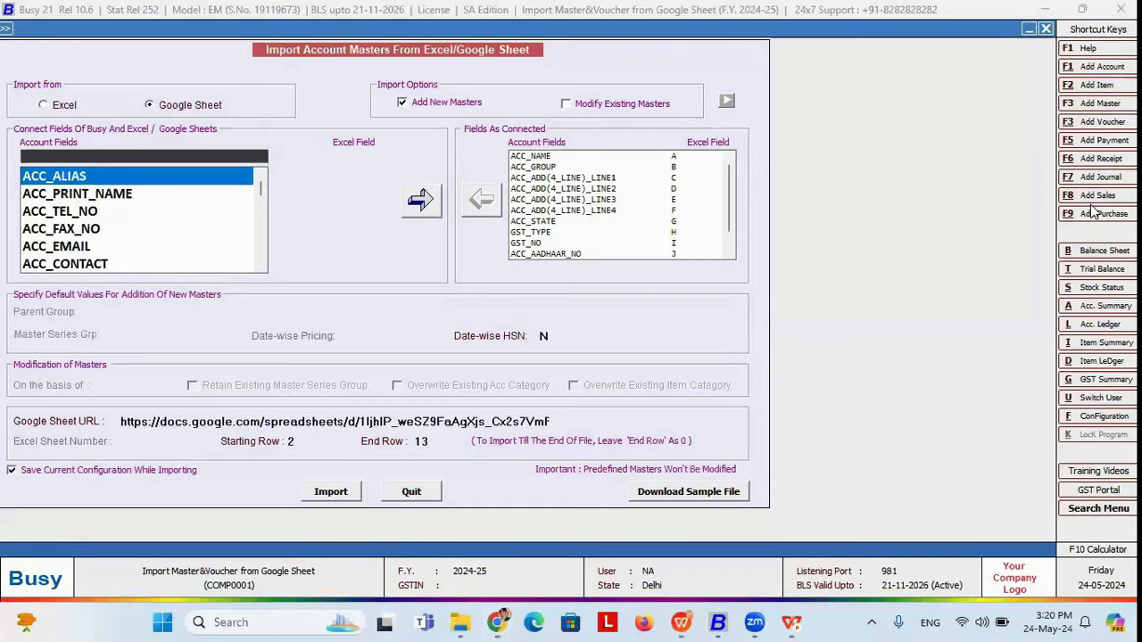
text(e)
key(BackSpace)
text(Acc_em)
key(Return)
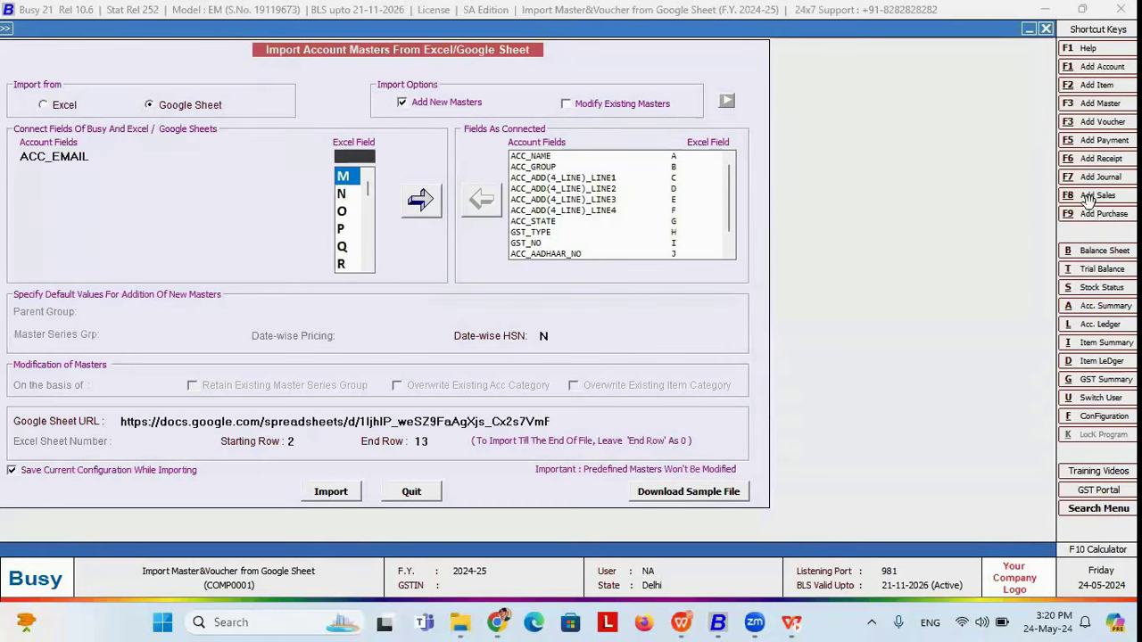
key(alt+Tab)
key(alt+Tab)
key(Return)
Step: Check the Mobile No. column in the Google Sheet and connect the mobile number field to column N in Busy
key(alt+Tab)
key(Right)
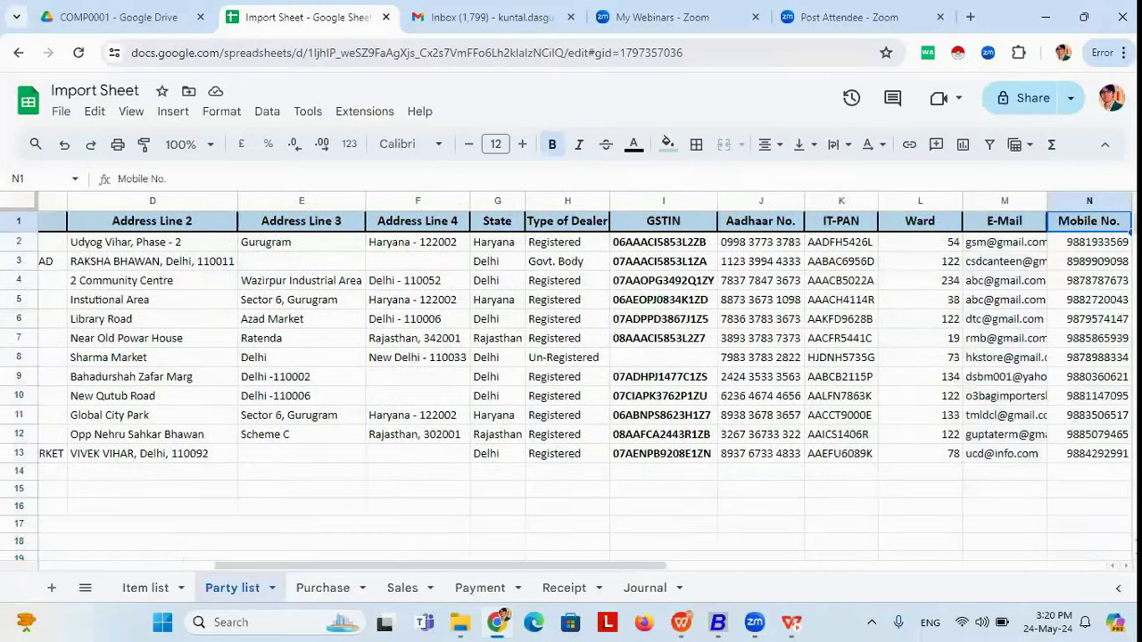
key(alt+Tab)
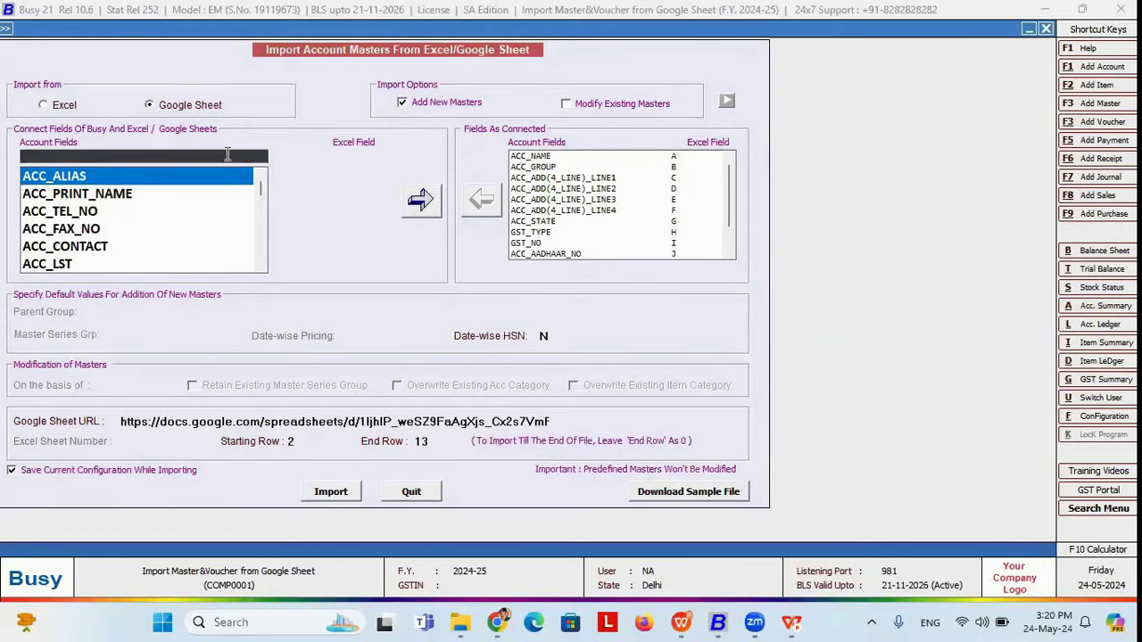
text(mob)
key(Return)
key(Return)
Step: Check the WhatsApp No column in the Google Sheet and connect ACC_WHATSAPP_NO to column O in Busy
key(alt+Tab)
key(Right)
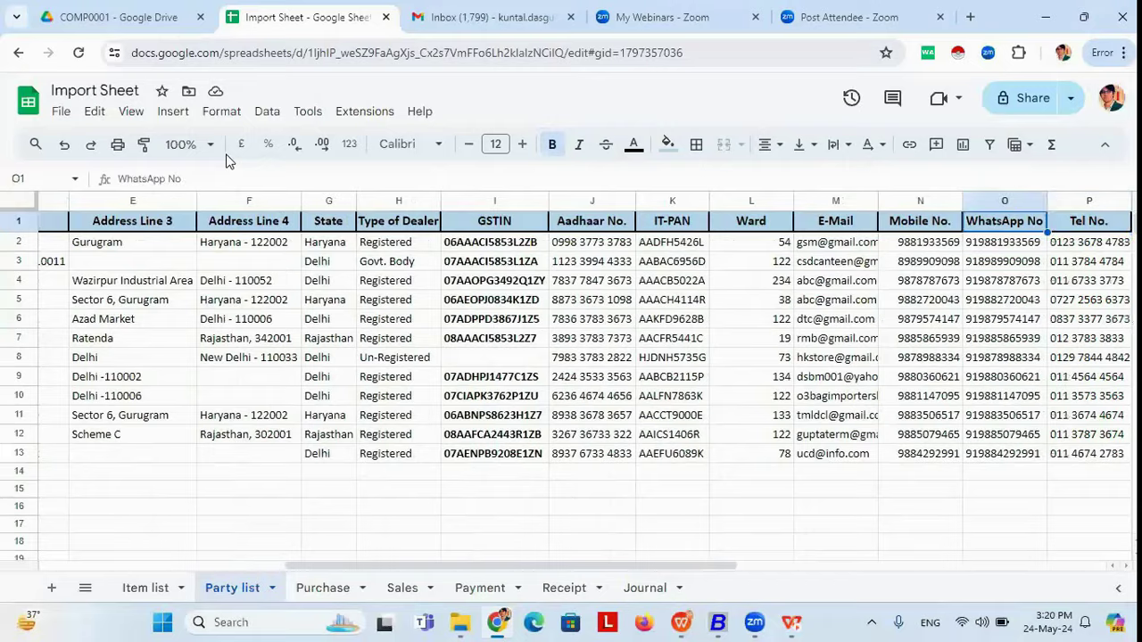
key(alt+Tab)
text(wh)
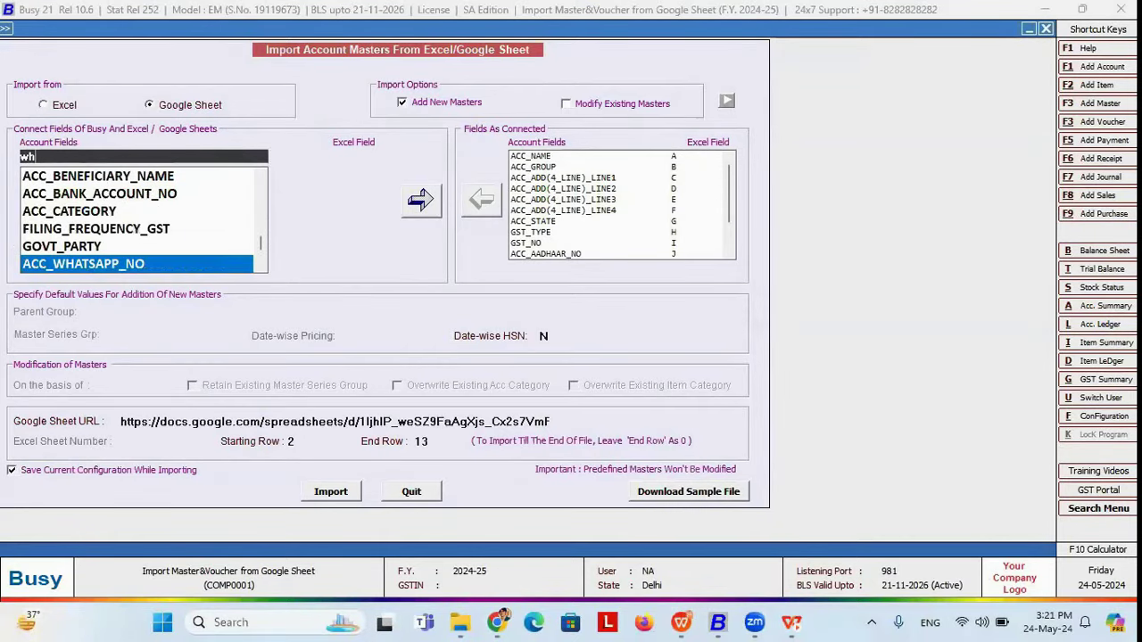
key(Return)
Step: Check the Tel No. column in the Google Sheet and connect ACC_TEL_NO to column P in Busy
key(alt+Tab)
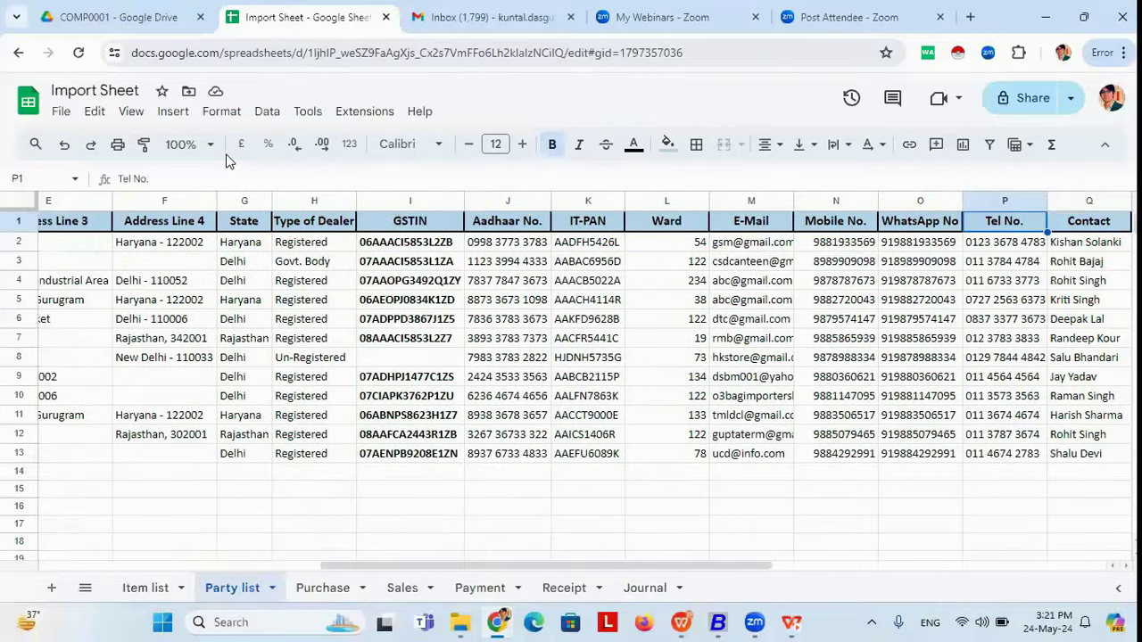
key(alt+Tab)
key(Return)
text(tel)
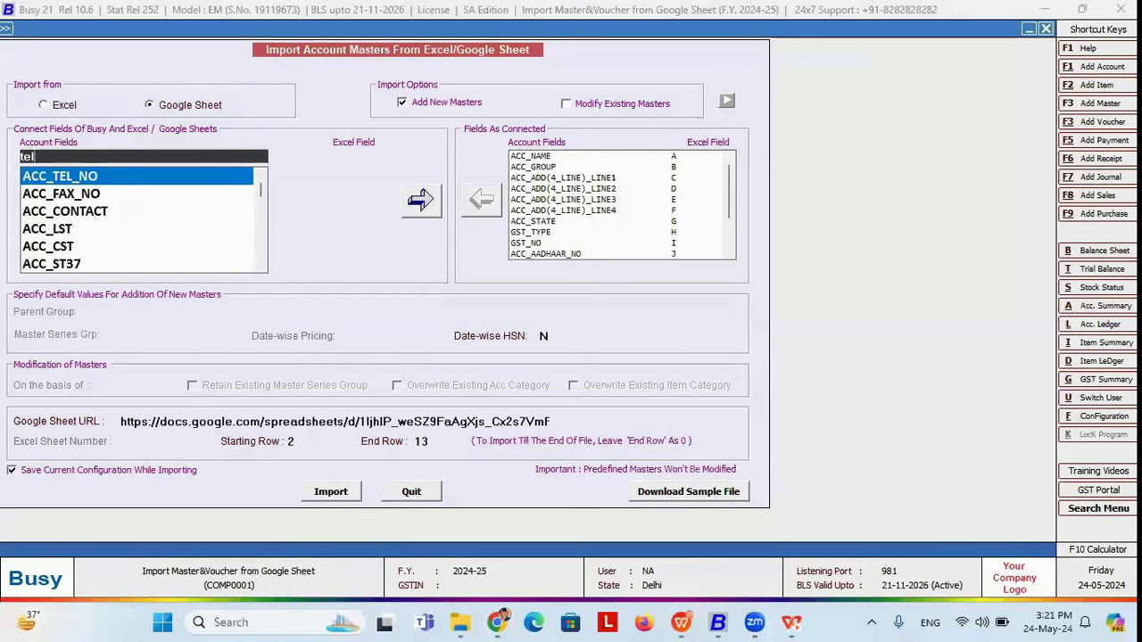
key(Return)
key(Return)
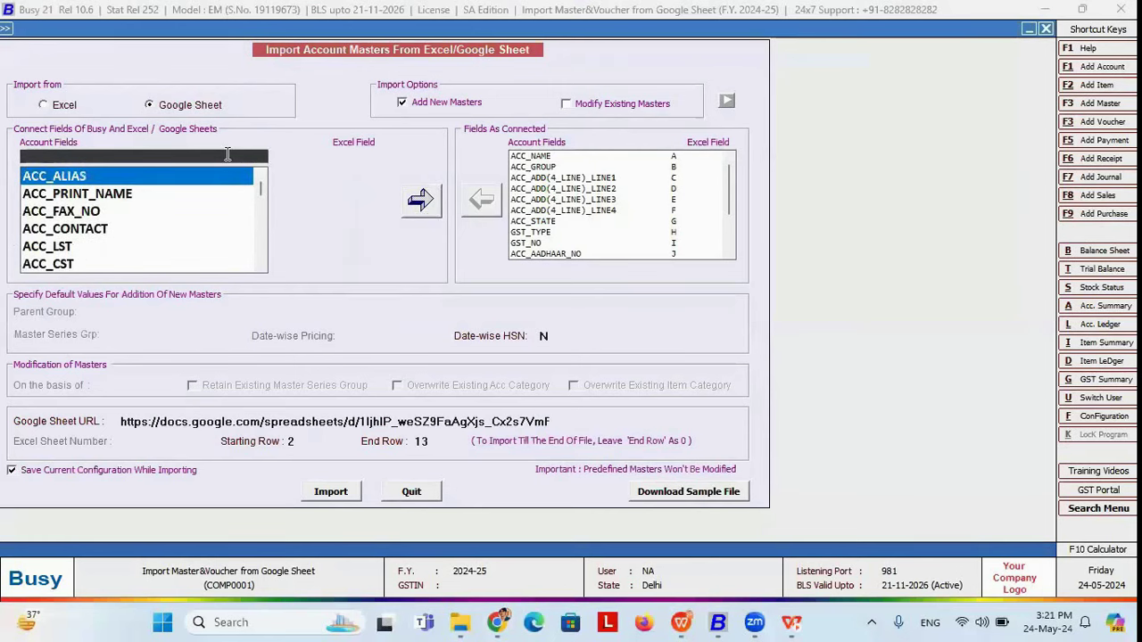
Step: Check the Contact column in the Google Sheet and connect ACC_CONTACT to column Q in Busy
key(alt+Tab)
key(alt+Tab)
text(con)
key(Return)
key(alt+Tab)
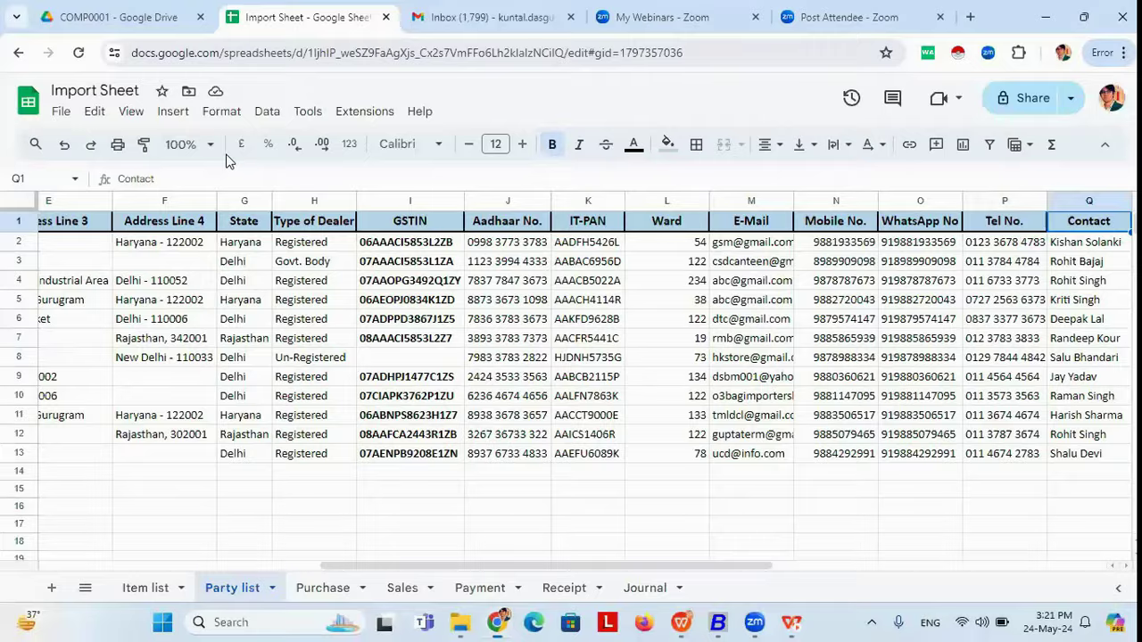
key(alt+Tab)
text(q)
key(Return)
key(Return)
Step: Check the Transport column in the Google Sheet and connect ACC_TRANSPORT to column R in Busy
key(alt+Tab)
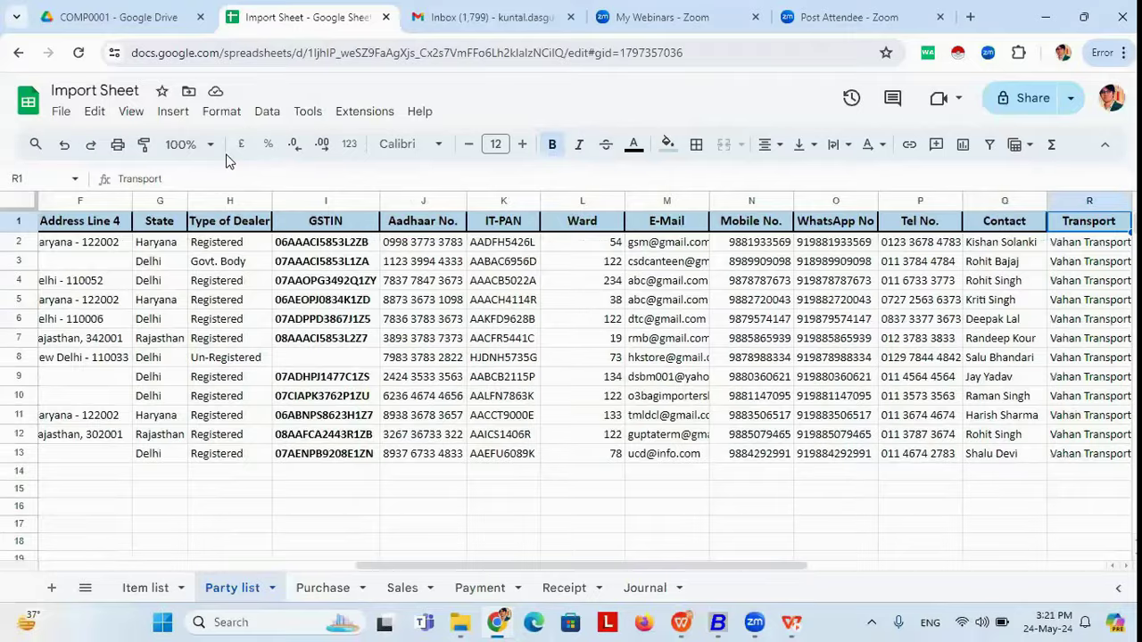
key(alt+Tab)
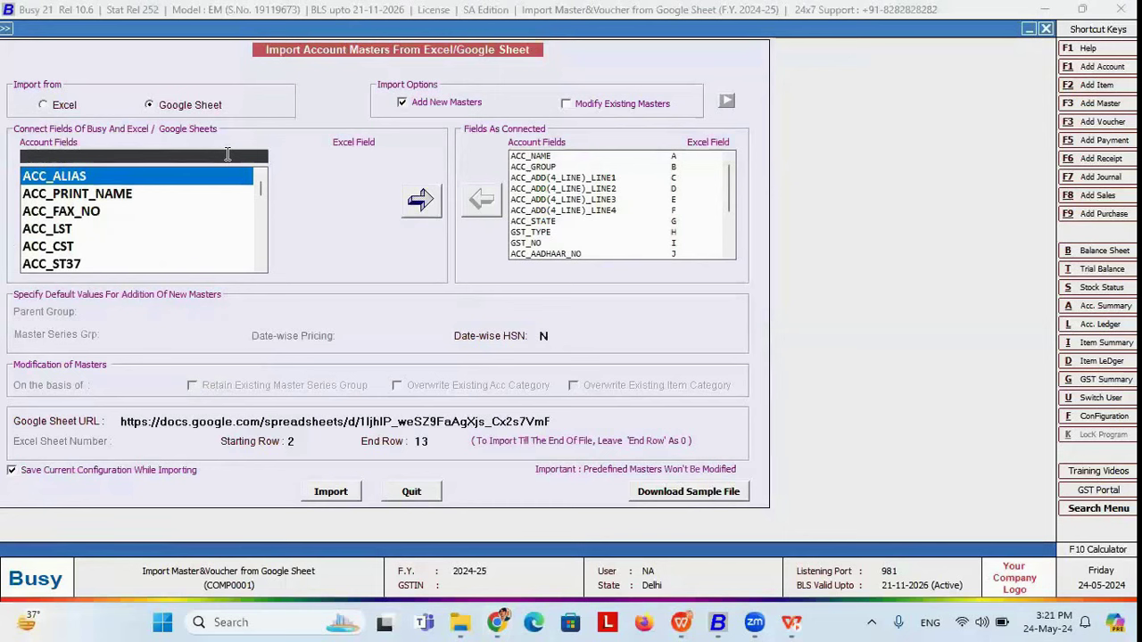
text(transport)
key(Return)
key(alt+Tab)
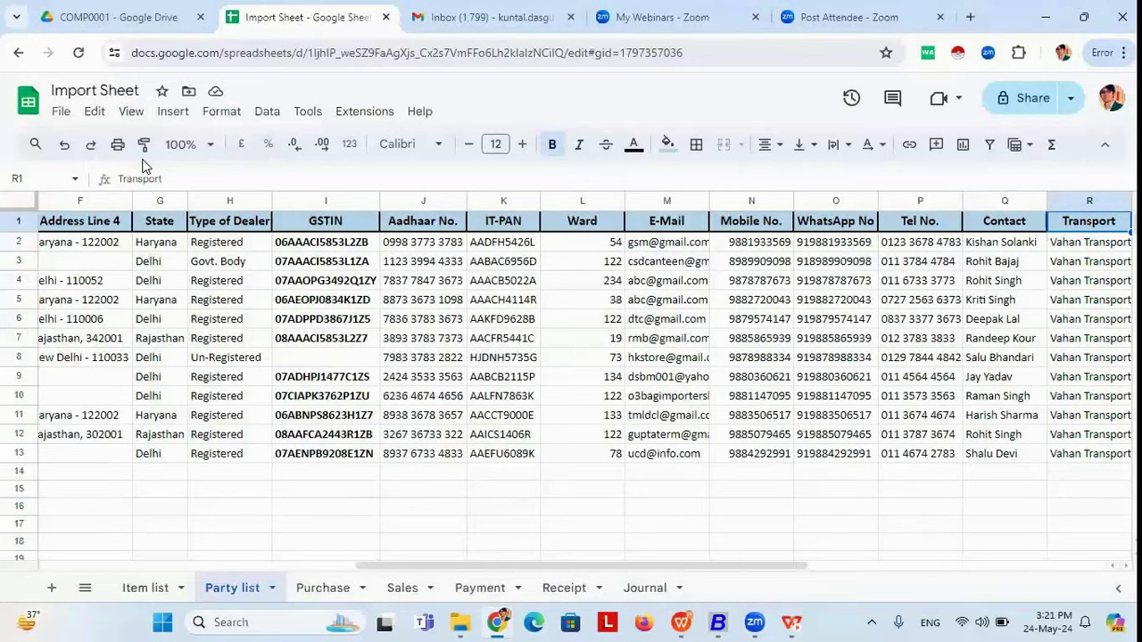
key(alt+Tab)
key(Return)
key(Down)
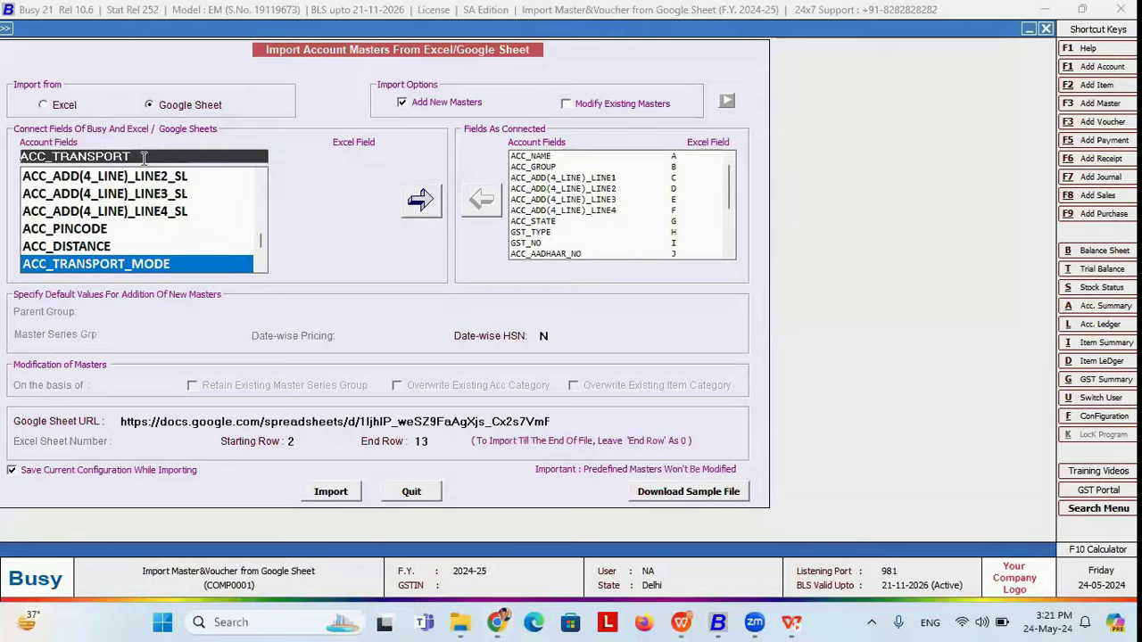
Step: Check the Pincode column in the Google Sheet and connect ACC_PINCODE to column S in Busy
key(alt+Tab)
key(Right)
key(alt+Tab)
text(pincode)
key(Return)
key(alt+Tab)
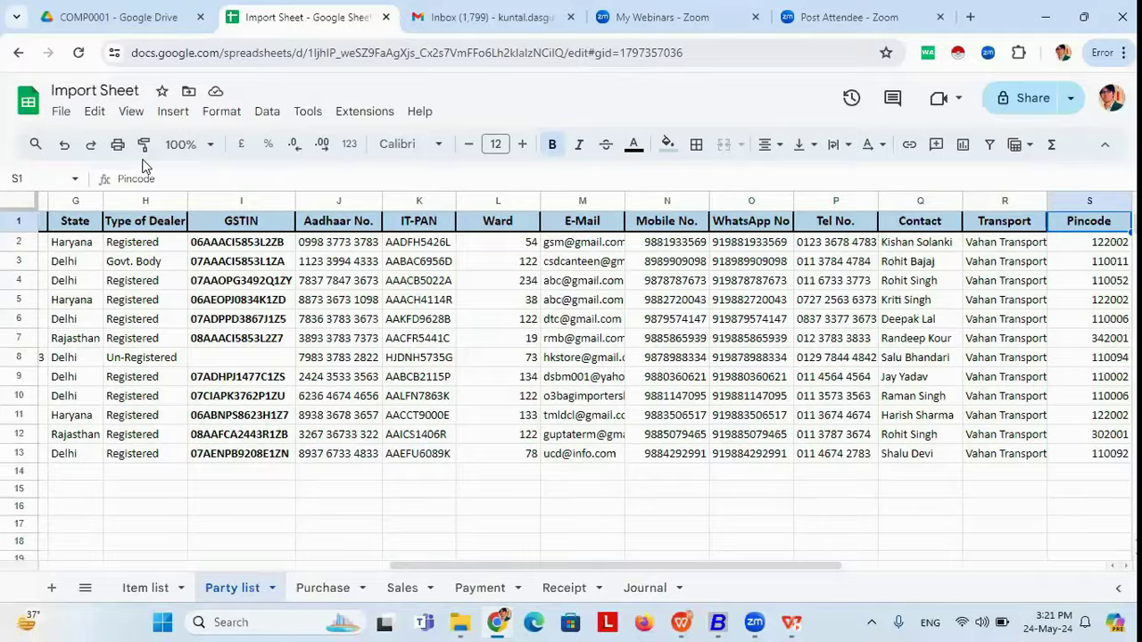
key(alt+Tab)
key(Return)
key(Down)
Step: Check the Credit Days (Sale) column in the Google Sheet and connect ACC_CREDIT_DAYS_SALE to column T in Busy
key(alt+Tab)
key(Right)
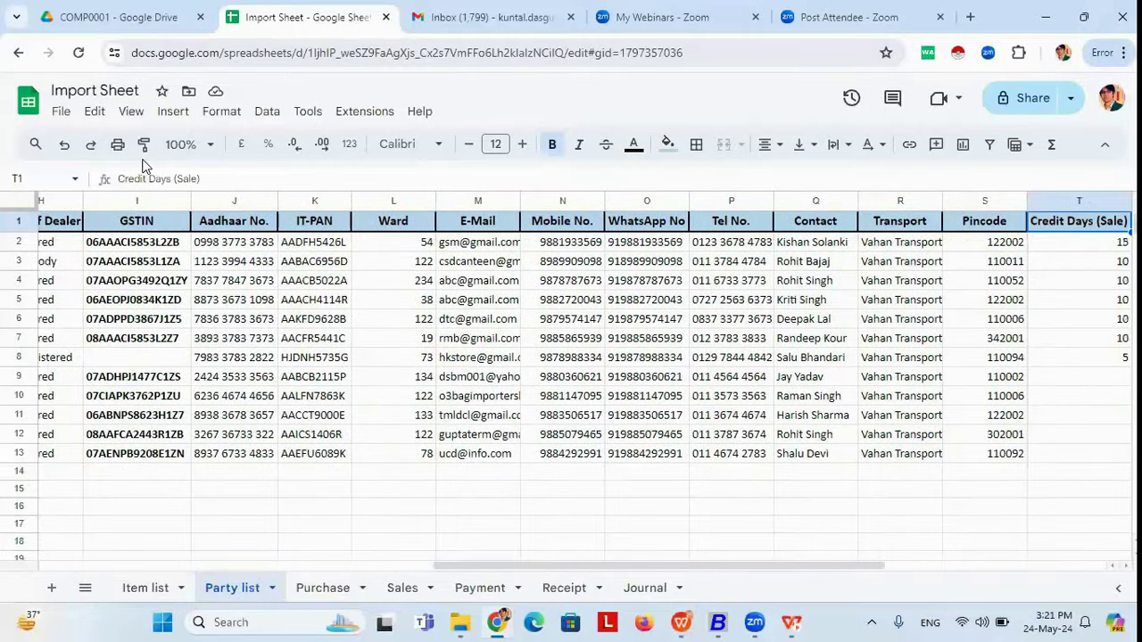
key(alt+Tab)
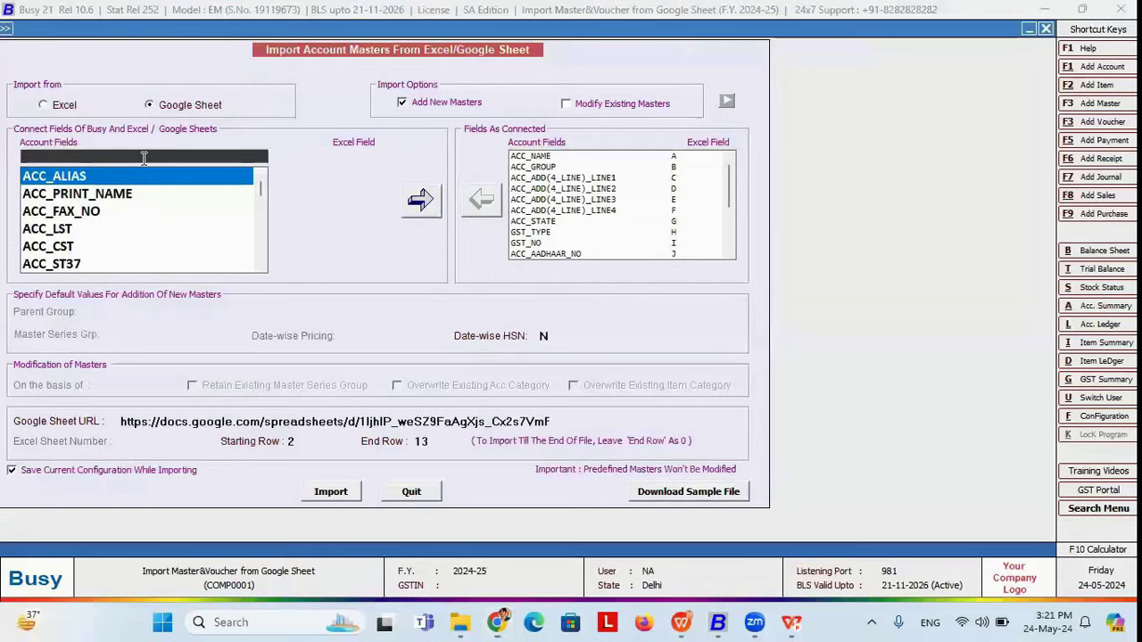
text(credi)
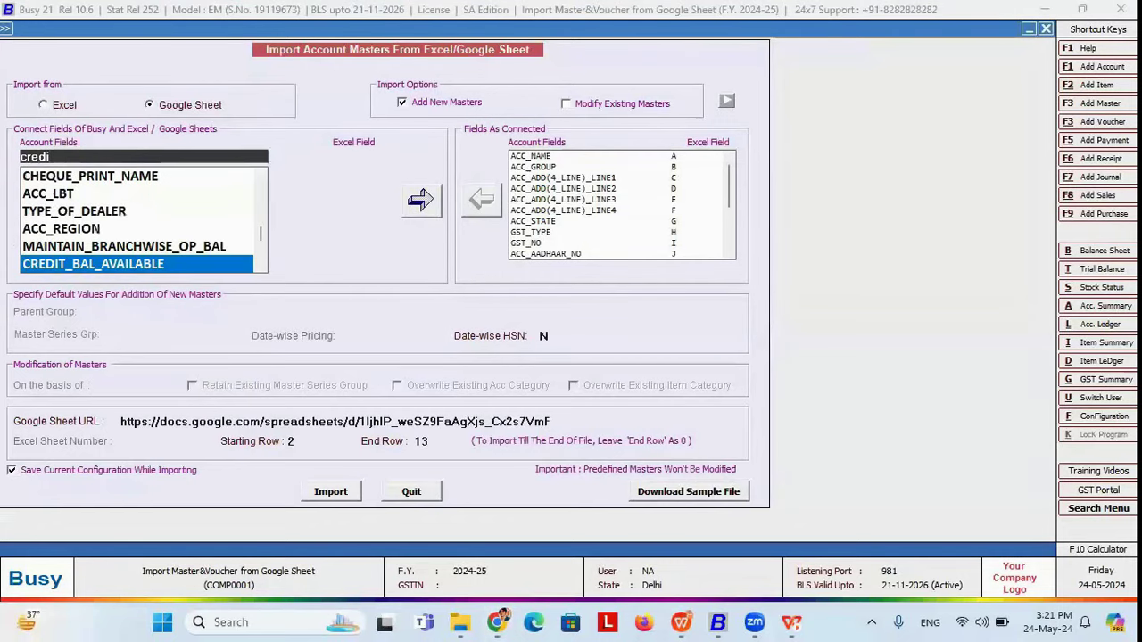
key(BackSpace)
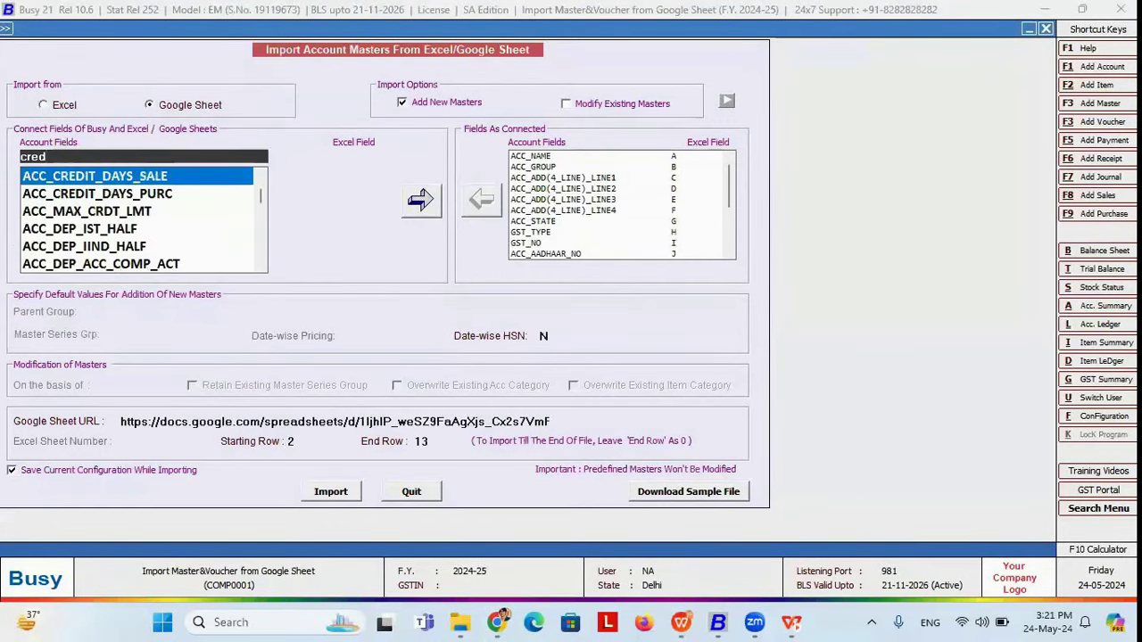
key(Return)
key(alt+Tab)
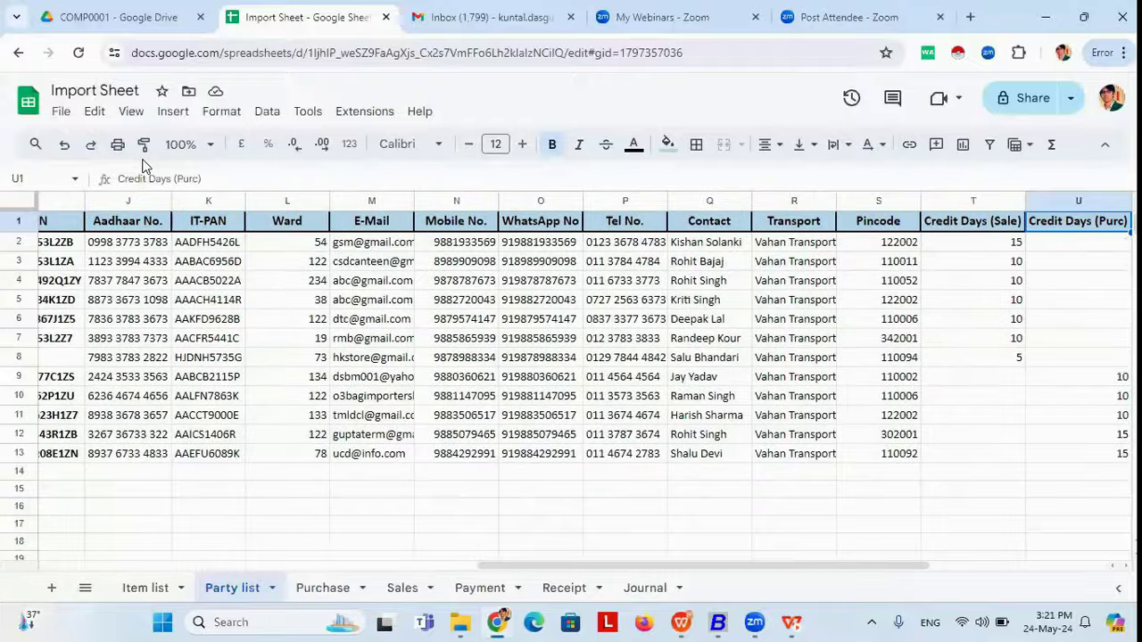
key(alt+Tab)
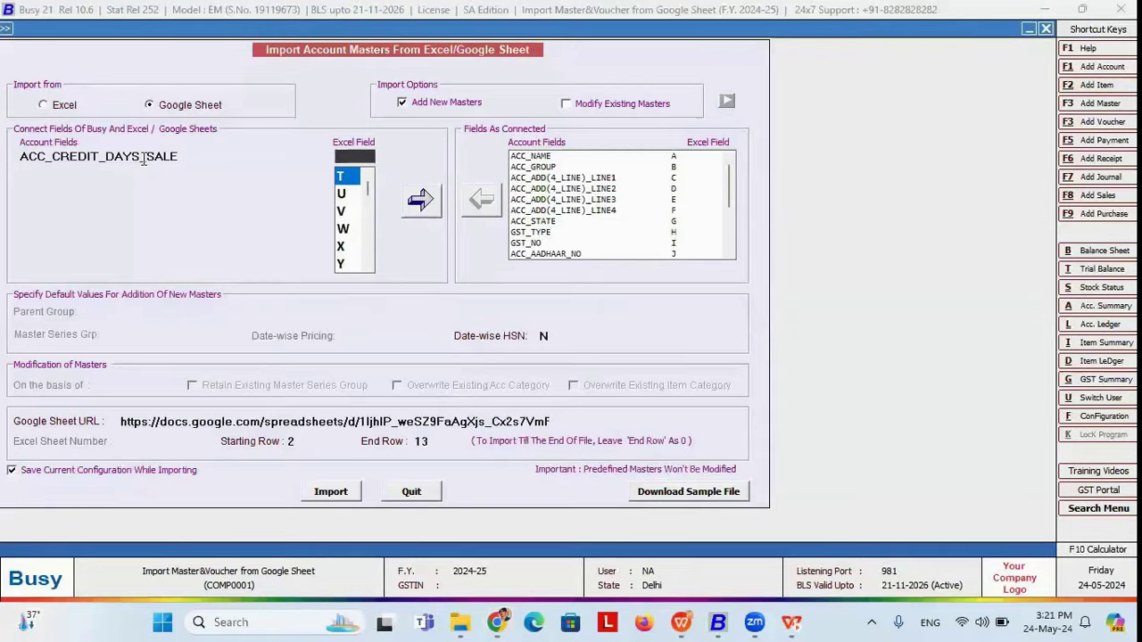
key(Return)
key(Return)
Step: Check the Credit Days (Purc) column in the Google Sheet and connect ACC_CREDIT_DAYS_PURC to column U in Busy
key(alt+Tab)
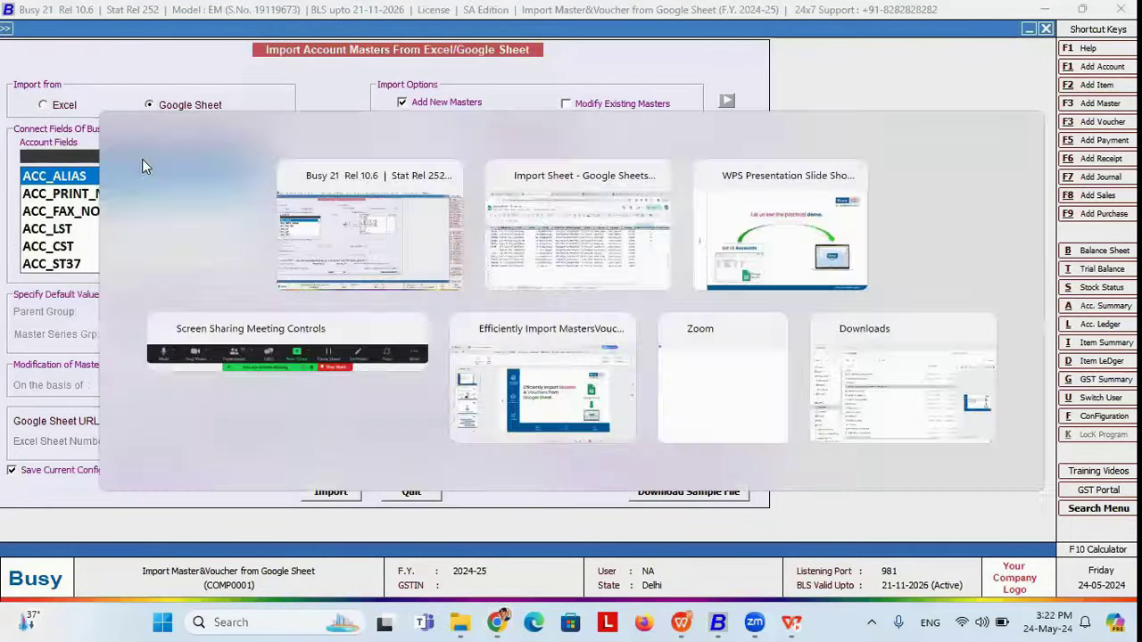
key(alt+Tab)
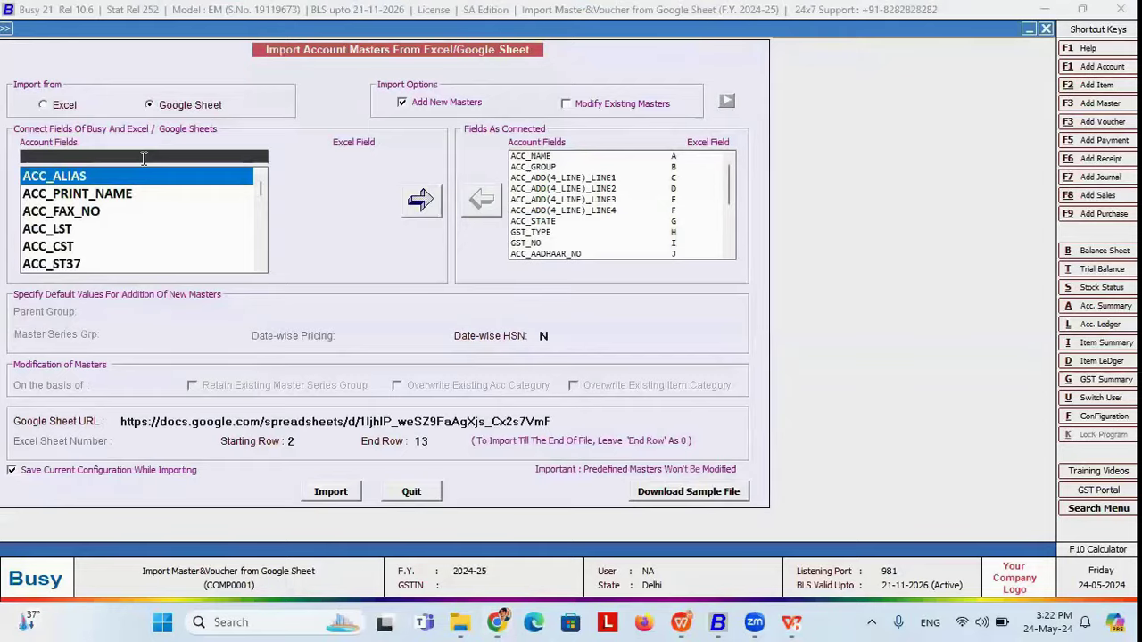
key(Return)
key(alt+Tab)
key(alt+Tab)
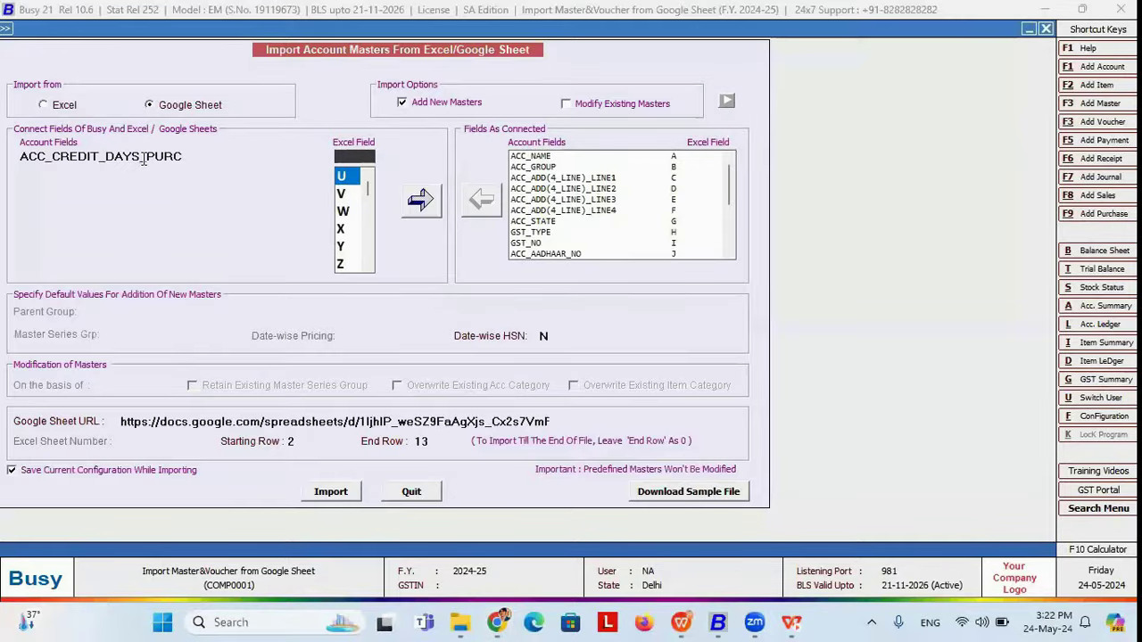
key(Return)
Step: Review the Party list columns in the Google Sheet back to State, and look at the Google Sheet URL setting in Busy
key(alt+Tab)
key(Left)
key(Left)
key(Left)
key(Left)
key(Left)
key(Left)
key(Left)
key(Left)
key(Left)
key(Left)
key(Left)
key(Left)
key(Left)
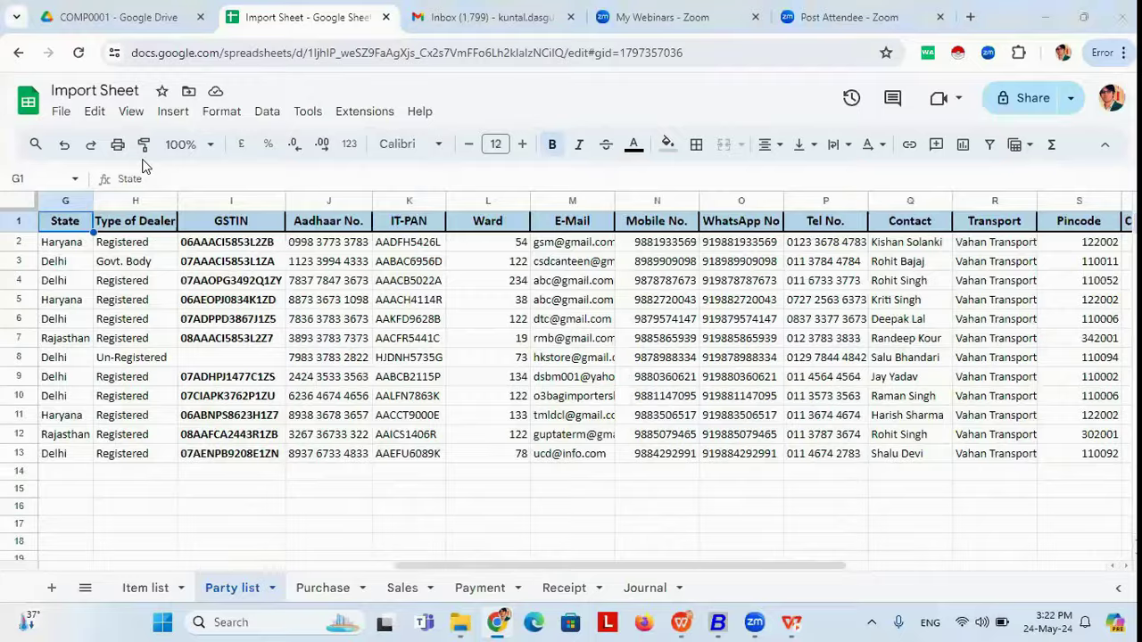
key(alt+Tab)
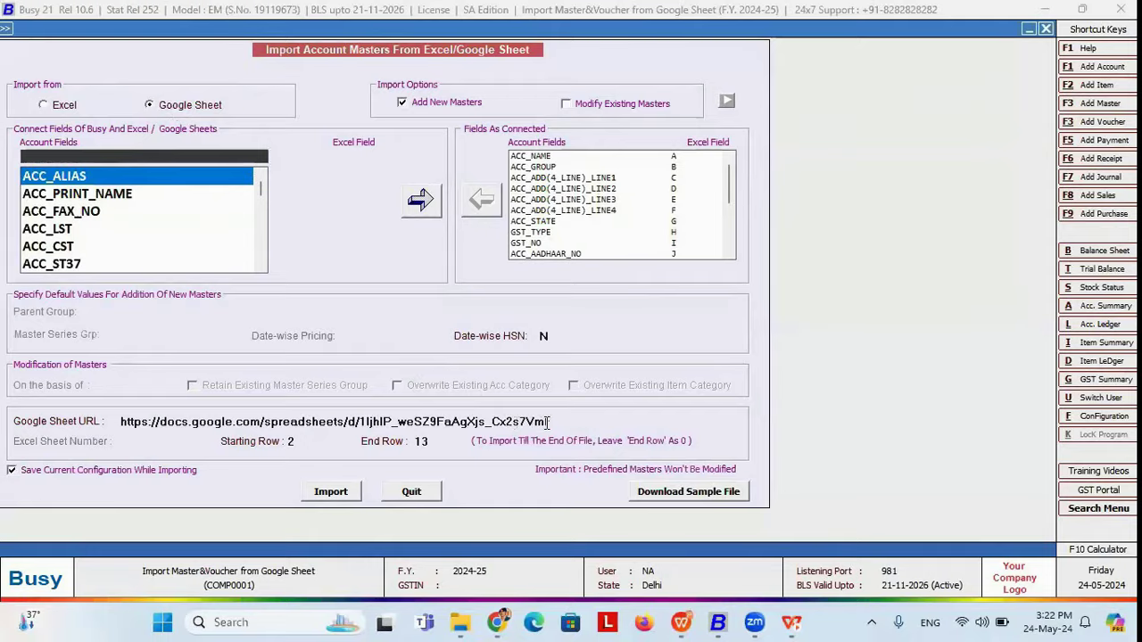
Step: Open the Item list sheet in the Google Sheet and examine its web address
key(alt+Tab)
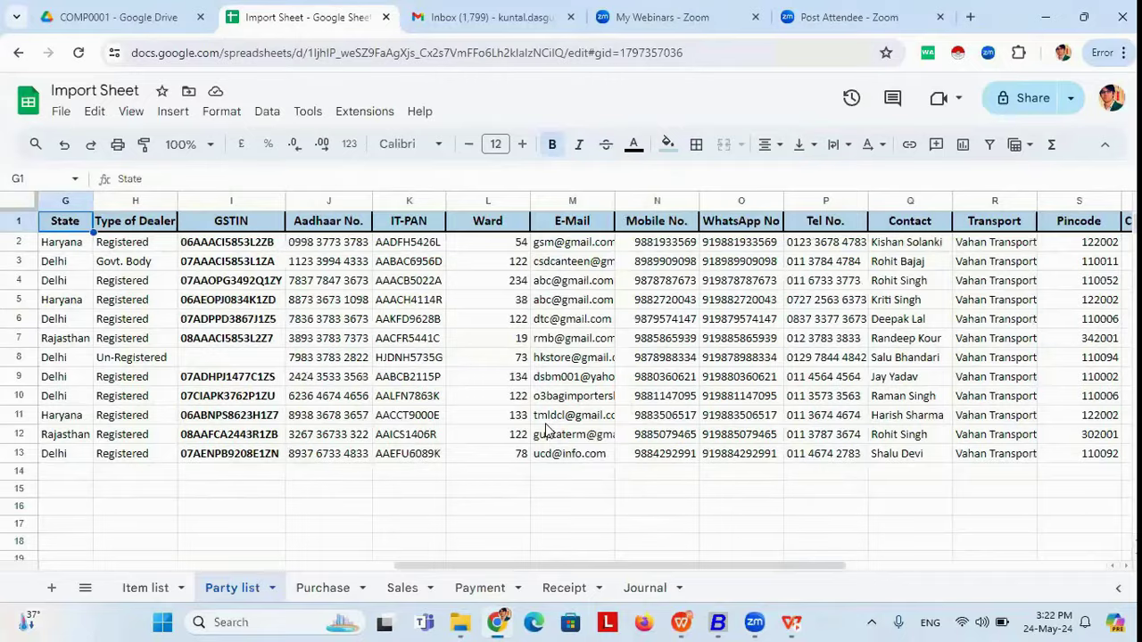
click(148, 590)
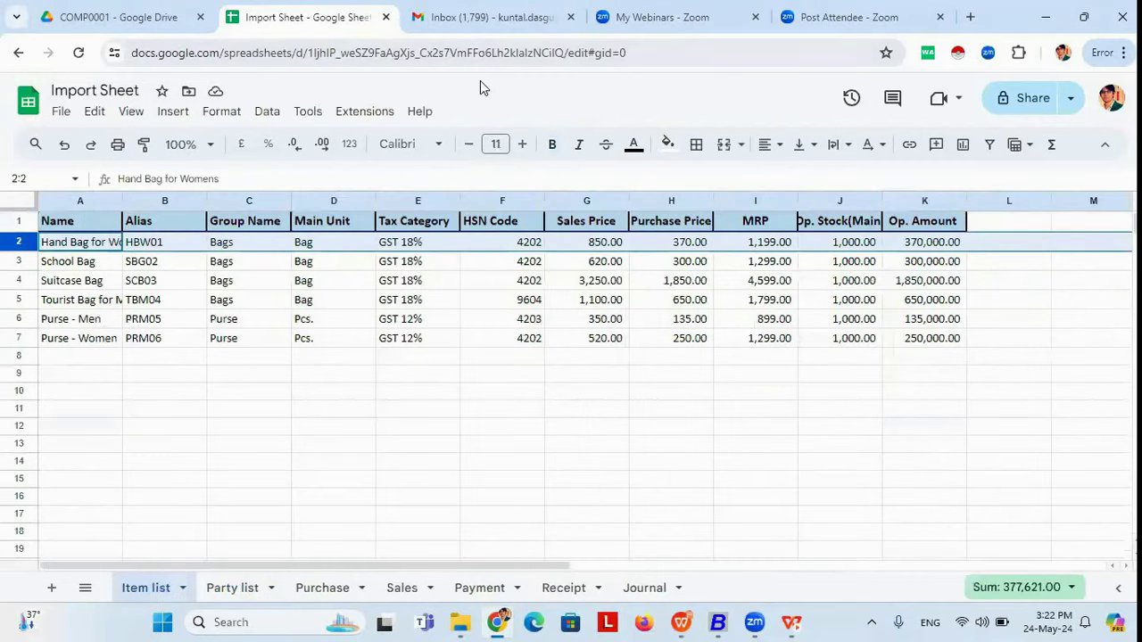
key(ctrl+l)
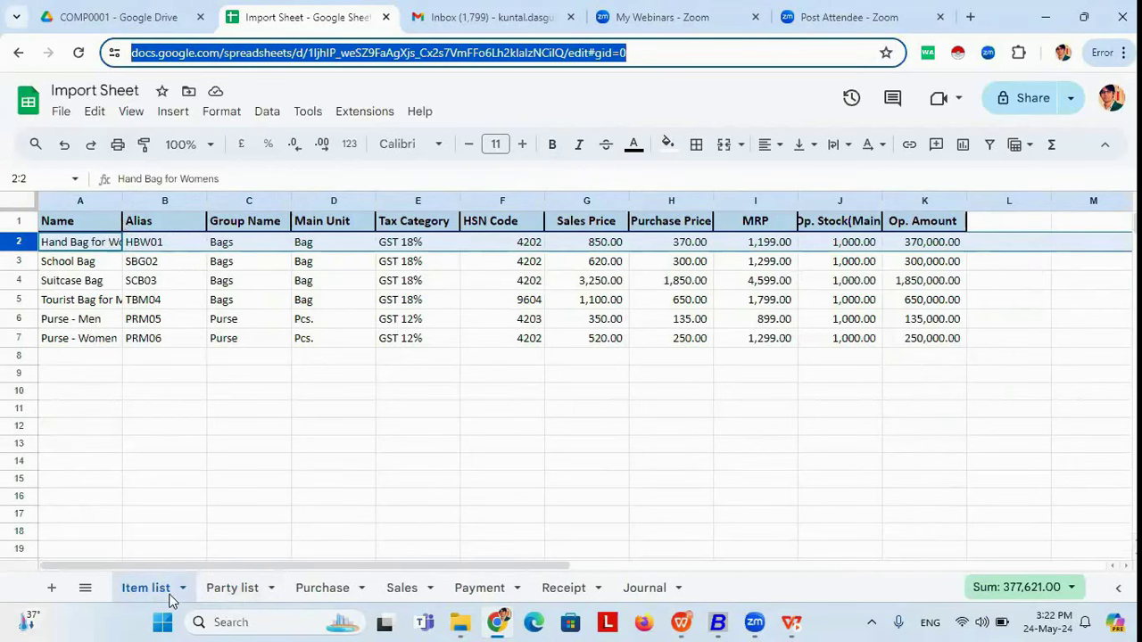
Step: Copy the full web address of the Party list sheet, including its gid
click(234, 589)
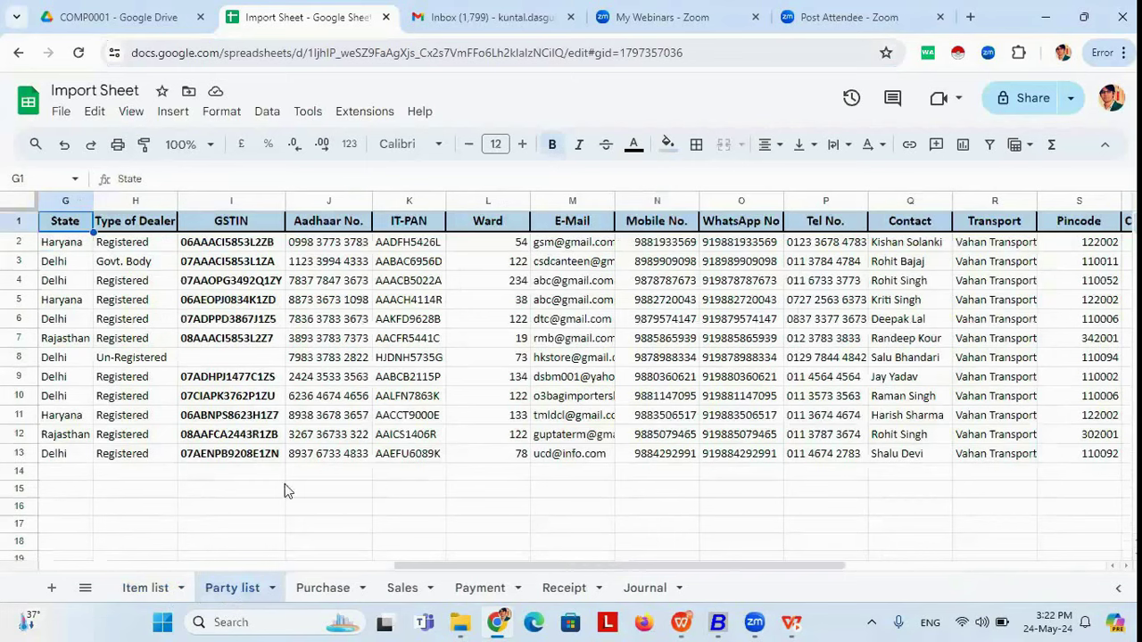
click(461, 50)
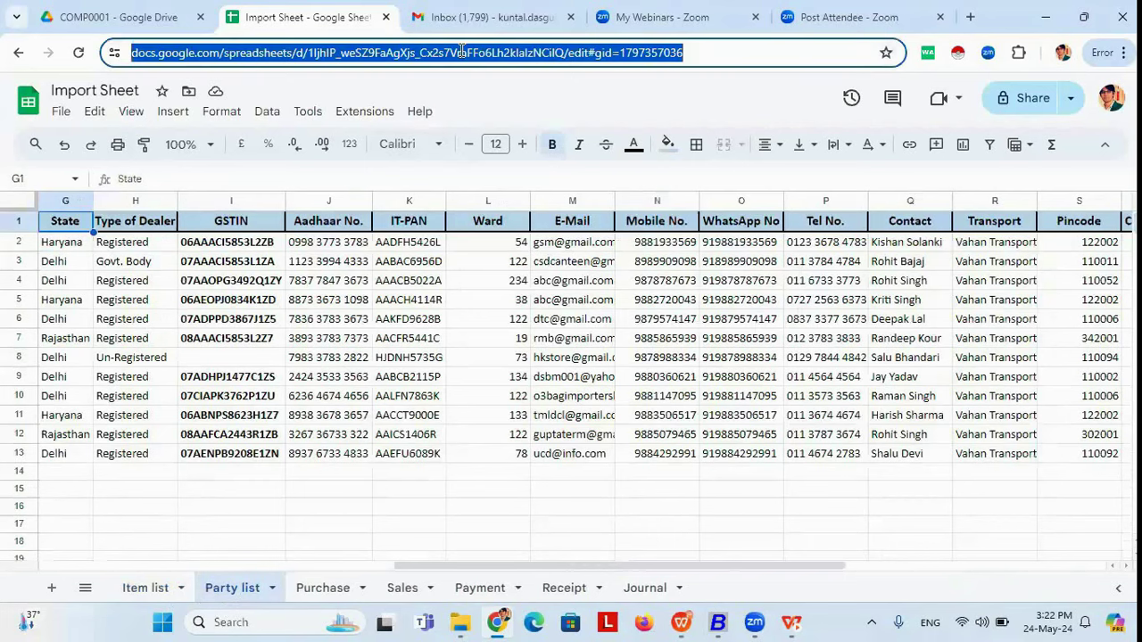
click(682, 52)
click(684, 53)
drag(723, 53, 134, 59)
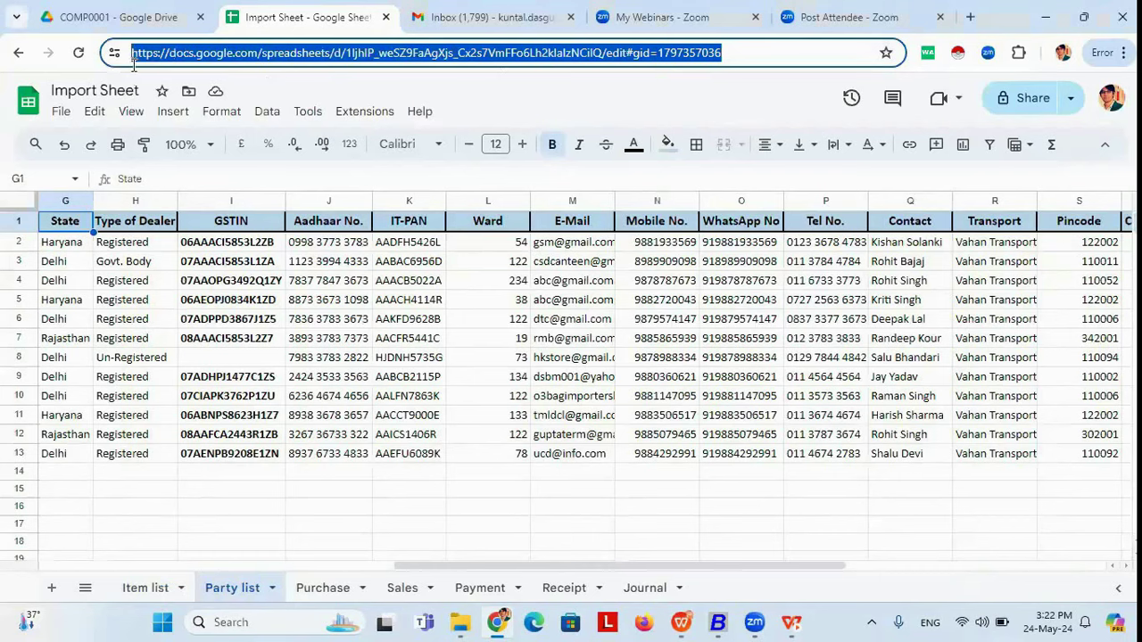
right_click(164, 55)
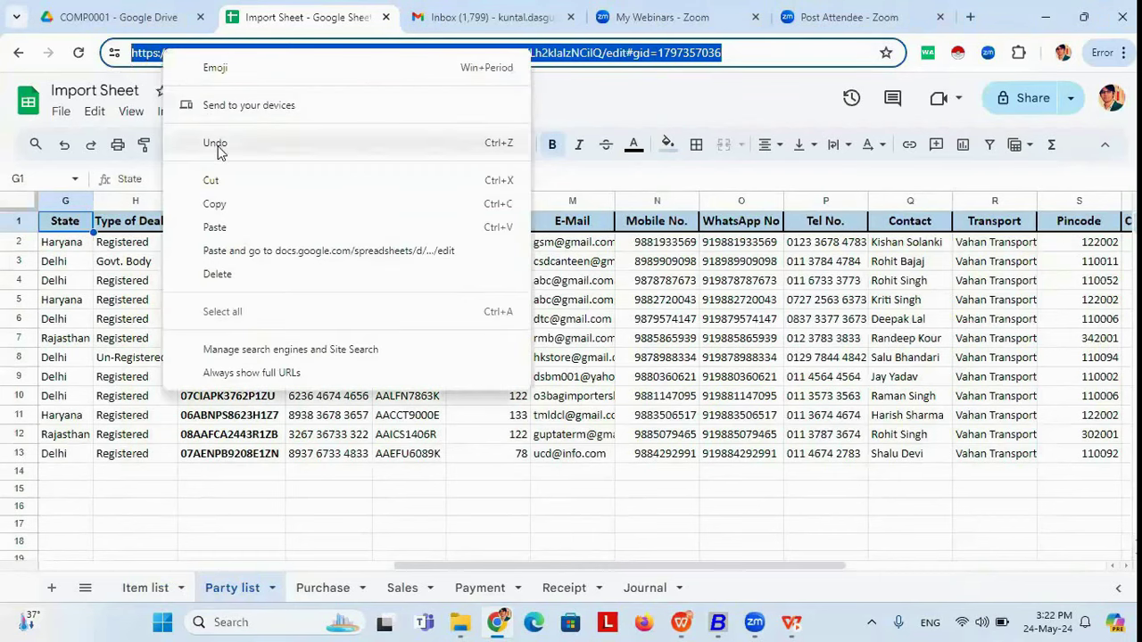
click(215, 204)
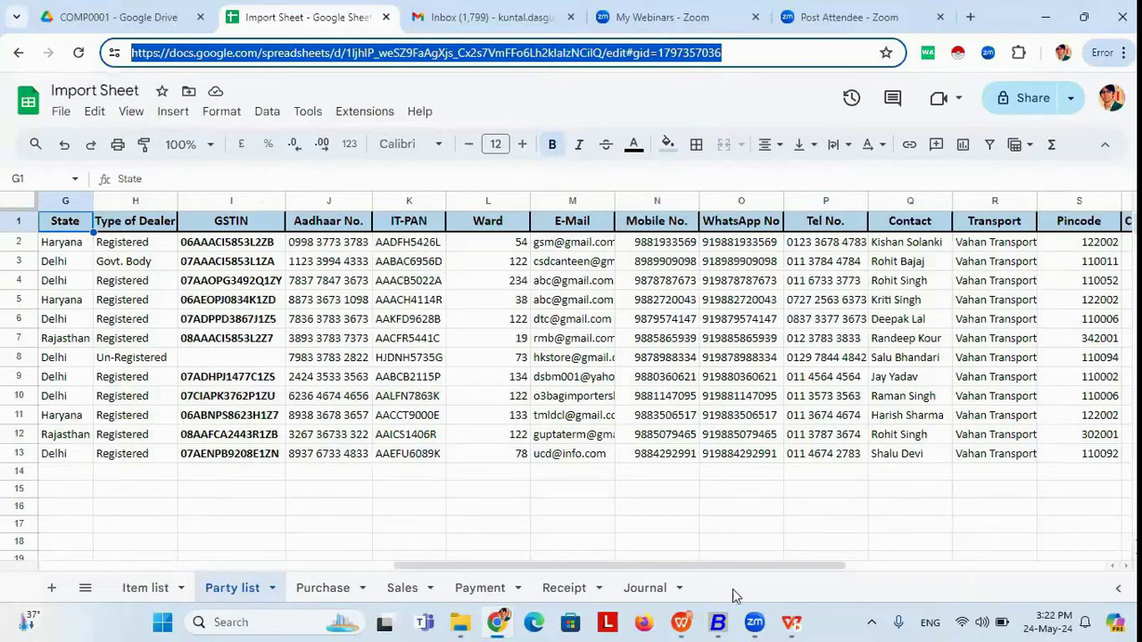
click(717, 622)
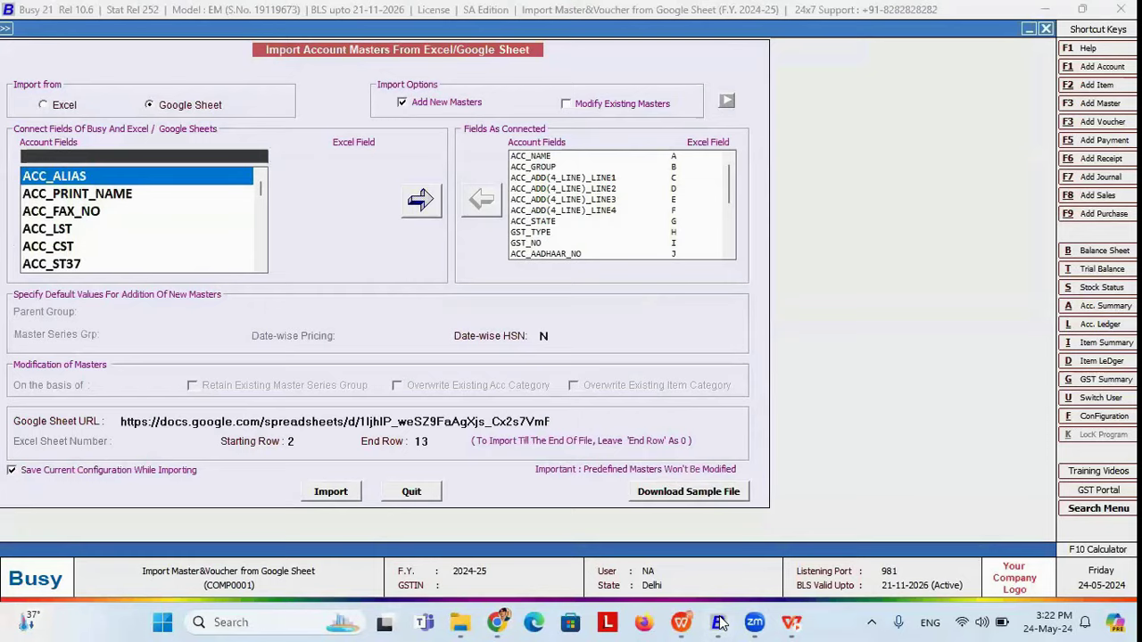
click(542, 422)
key(alt+Tab)
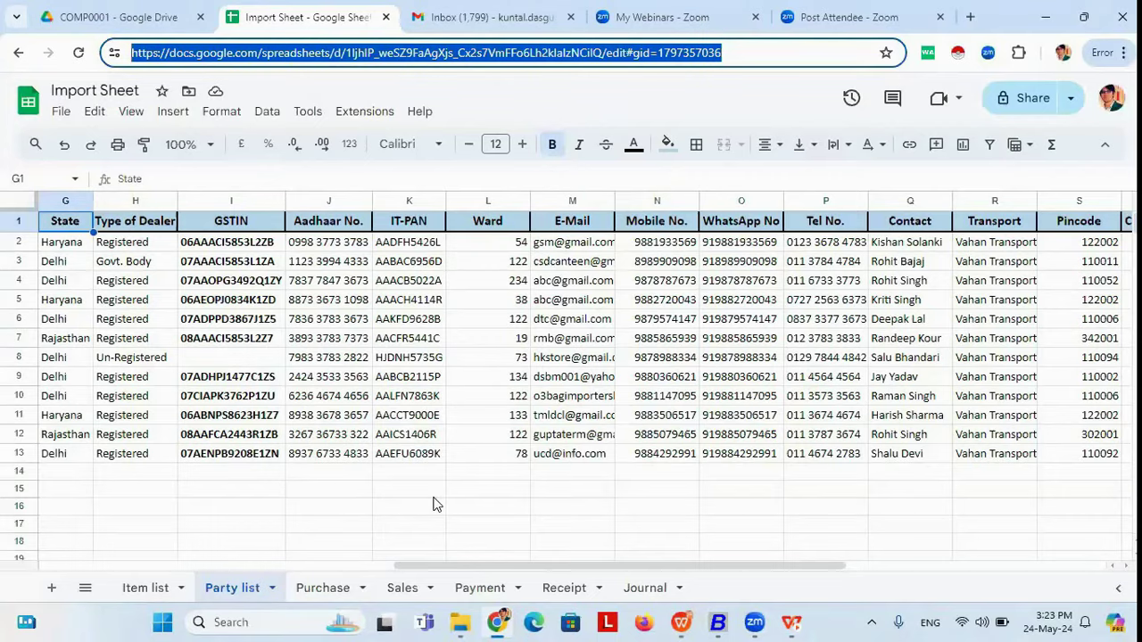
click(78, 246)
key(alt+Tab)
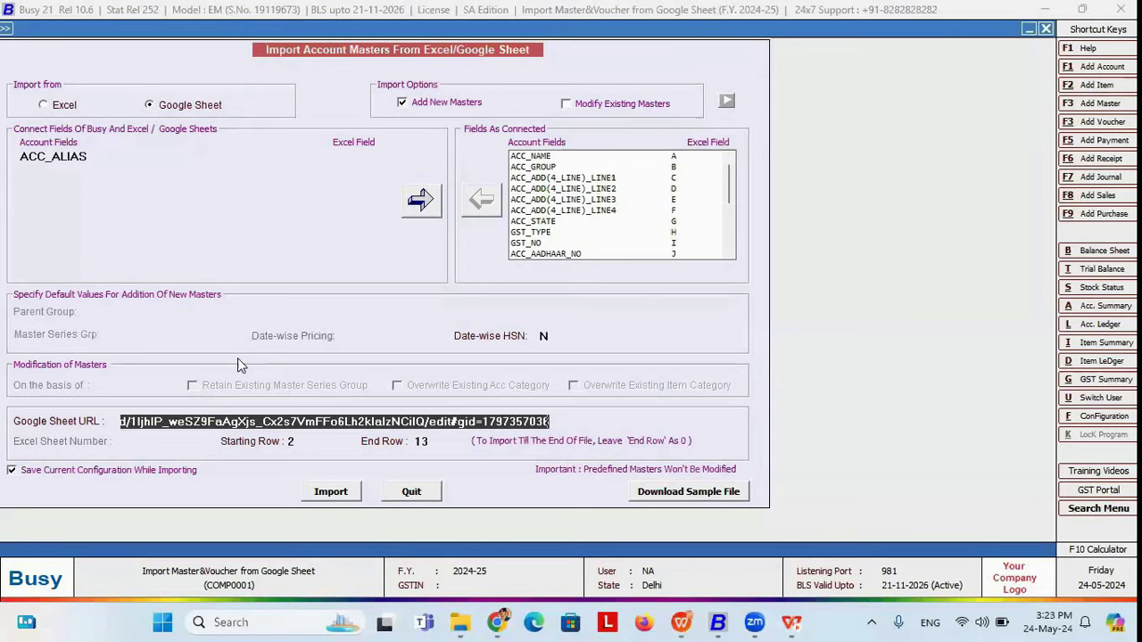
Step: Import the account masters from rows 2 to 13 of the Party list and quit the import form
click(436, 440)
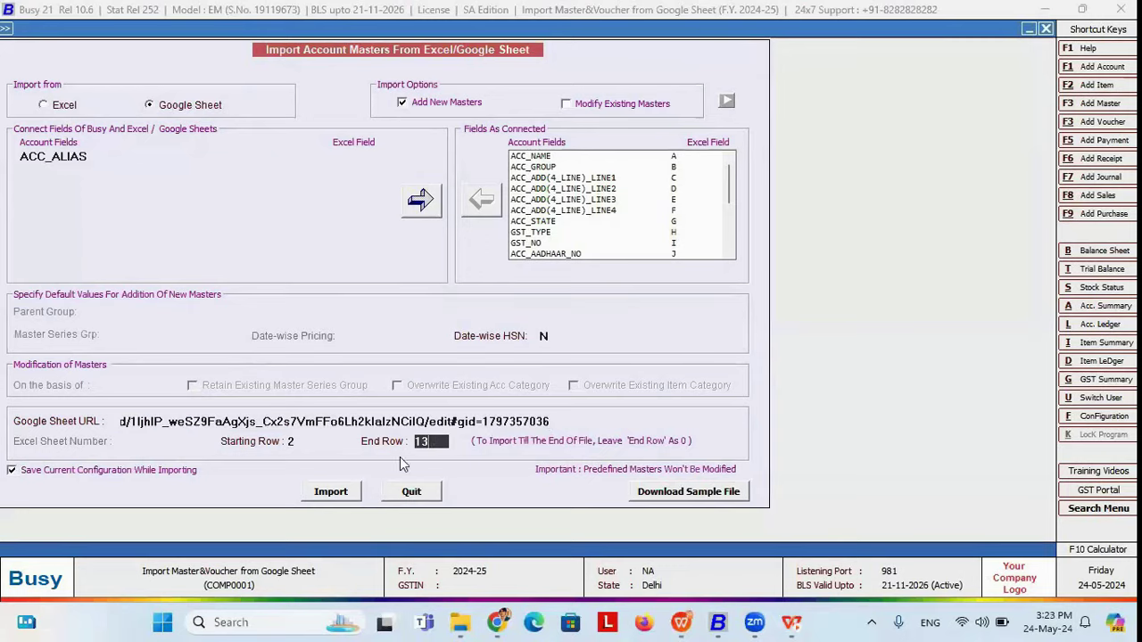
click(330, 492)
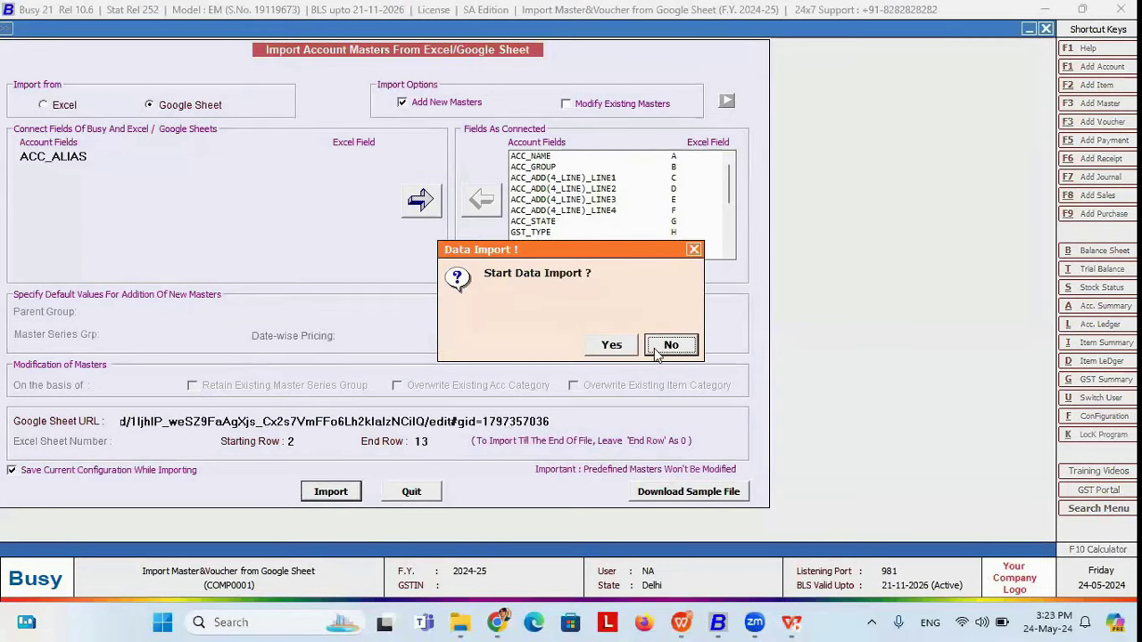
click(611, 344)
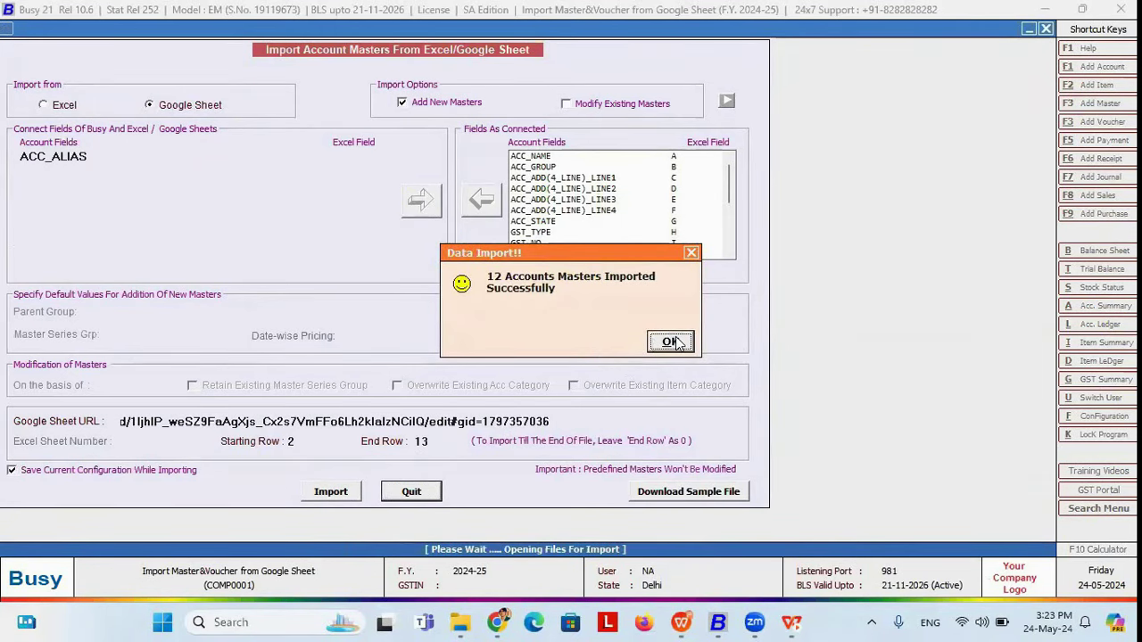
click(671, 342)
click(423, 495)
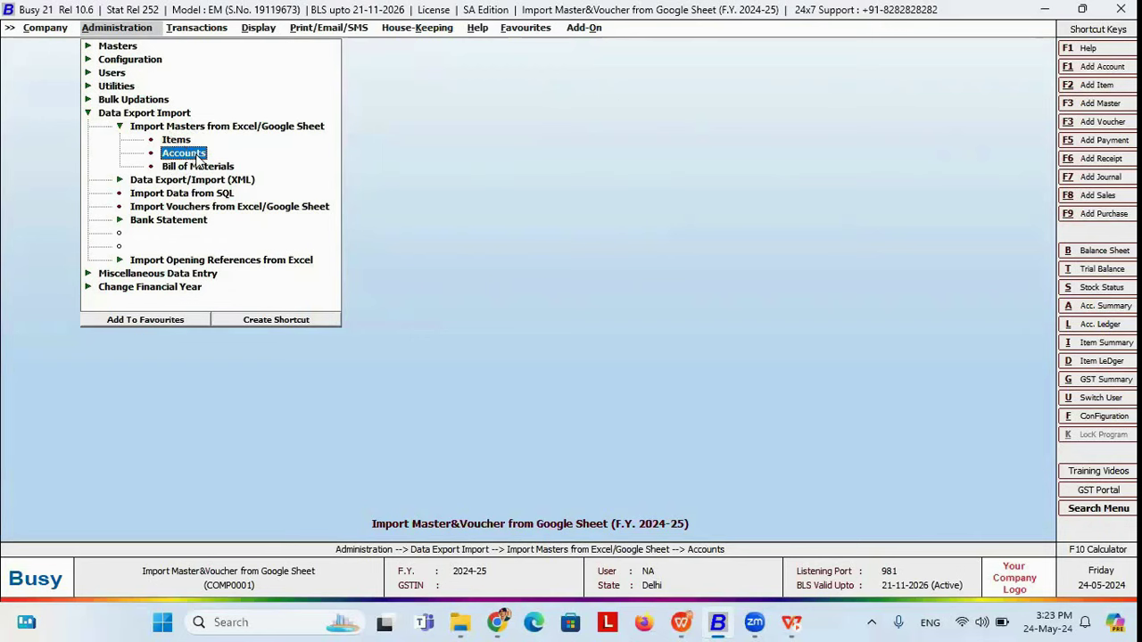
Step: Advance the slide show to the Dual Vouchers (Sales/Purchase) demo slide and return to Busy
key(alt+Tab)
key(alt+Tab)
key(alt+Tab)
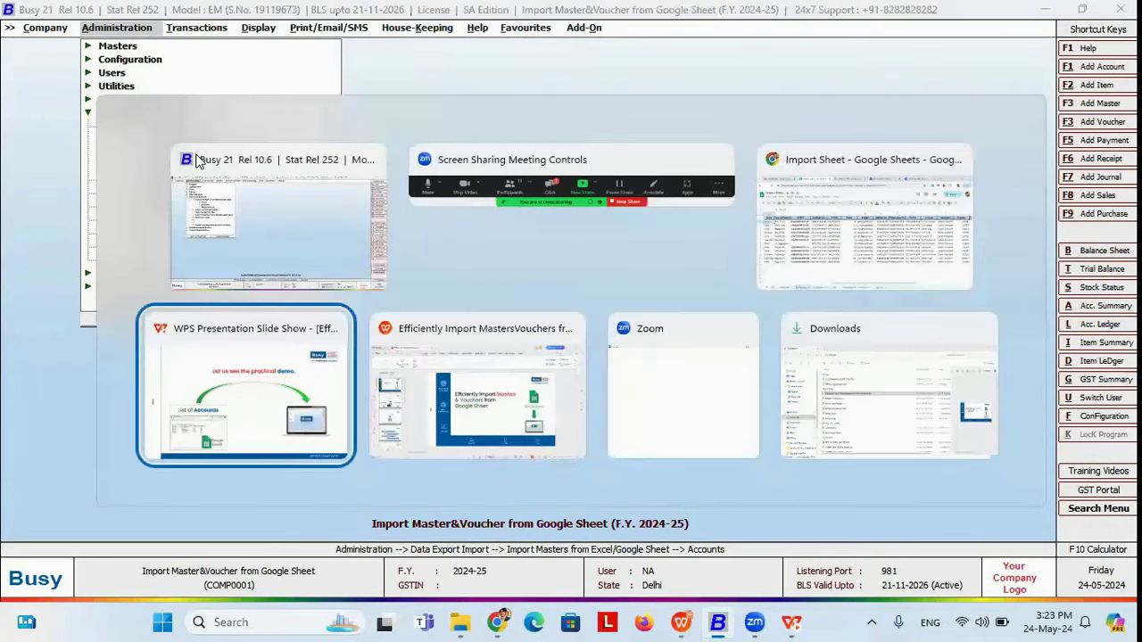
key(Right)
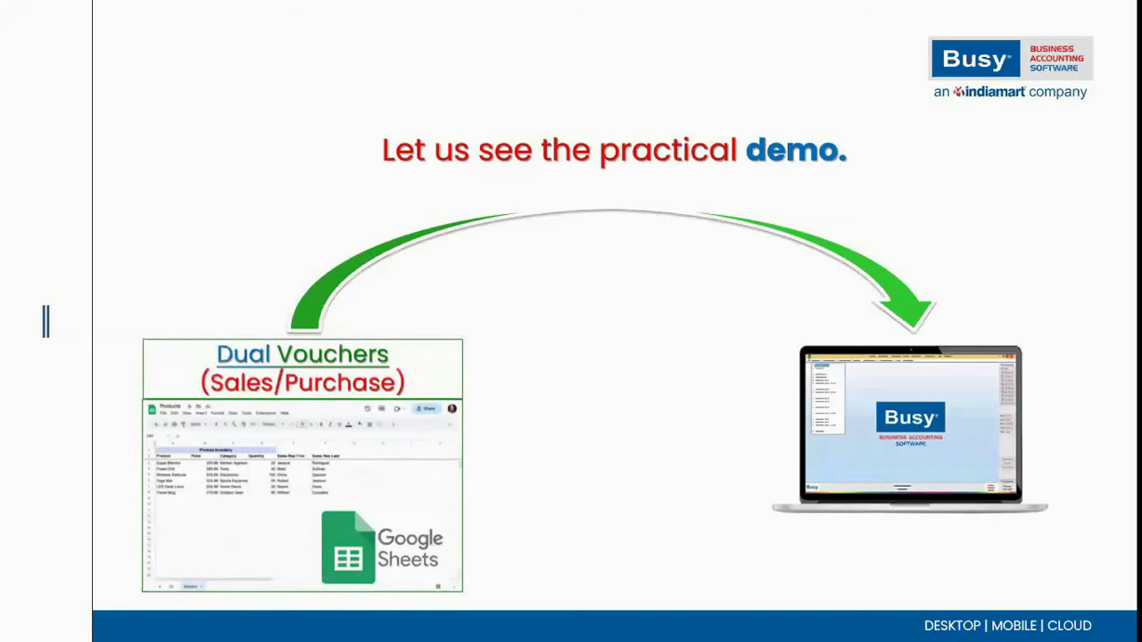
key(alt+Tab)
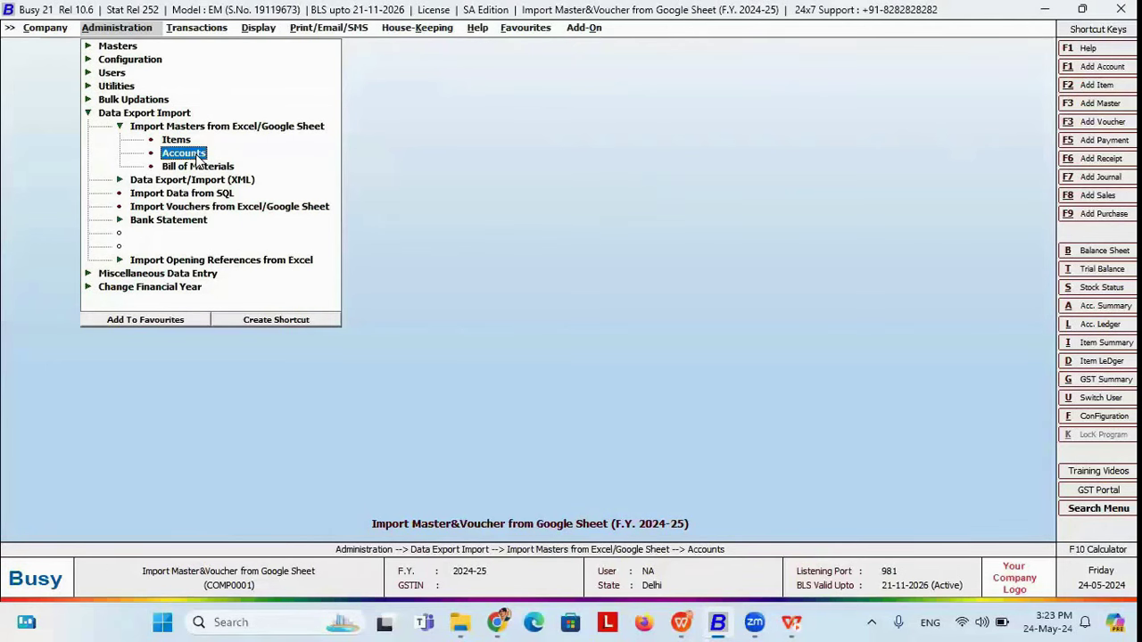
Step: Open Import Vouchers from Excel/Google Sheet and choose Purchase as the voucher type
key(Down)
key(Down)
key(Down)
key(Down)
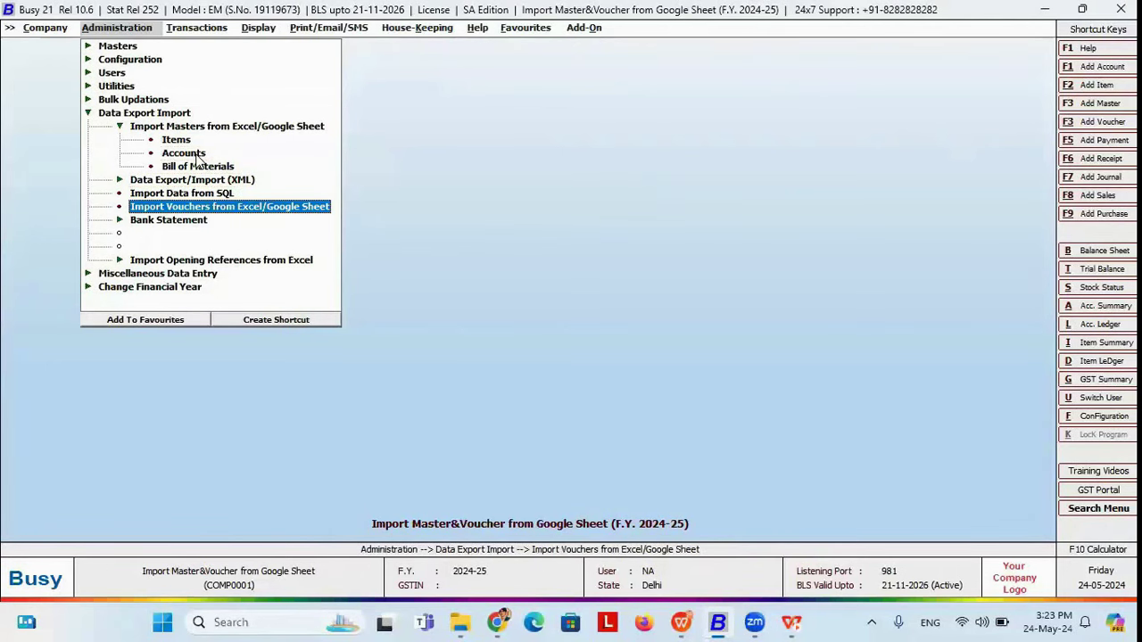
click(229, 206)
key(Down)
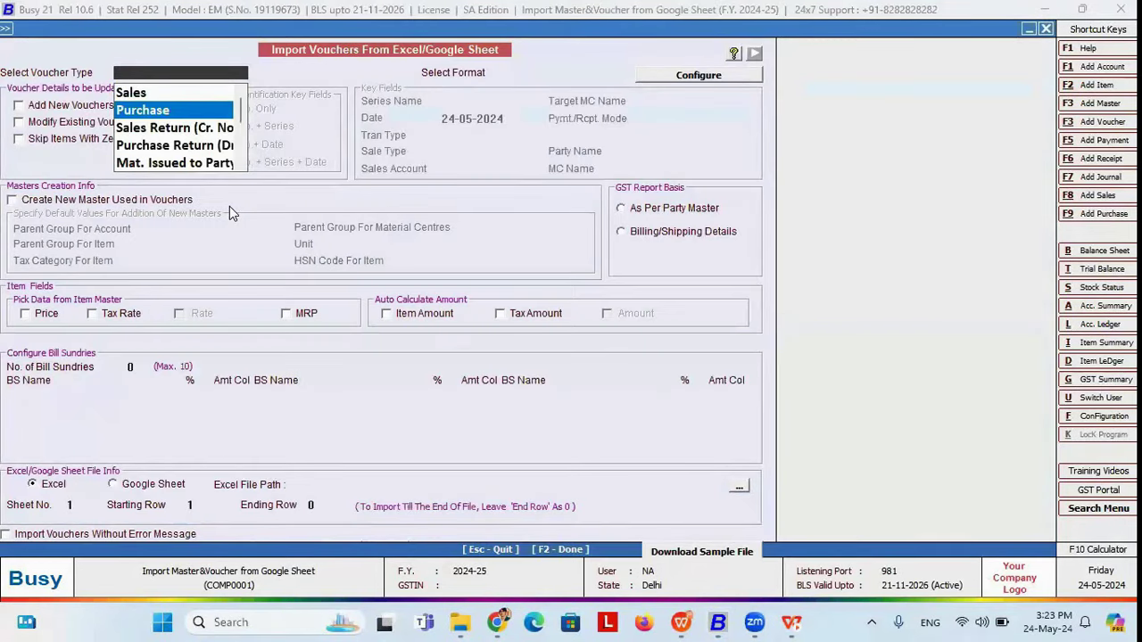
key(Return)
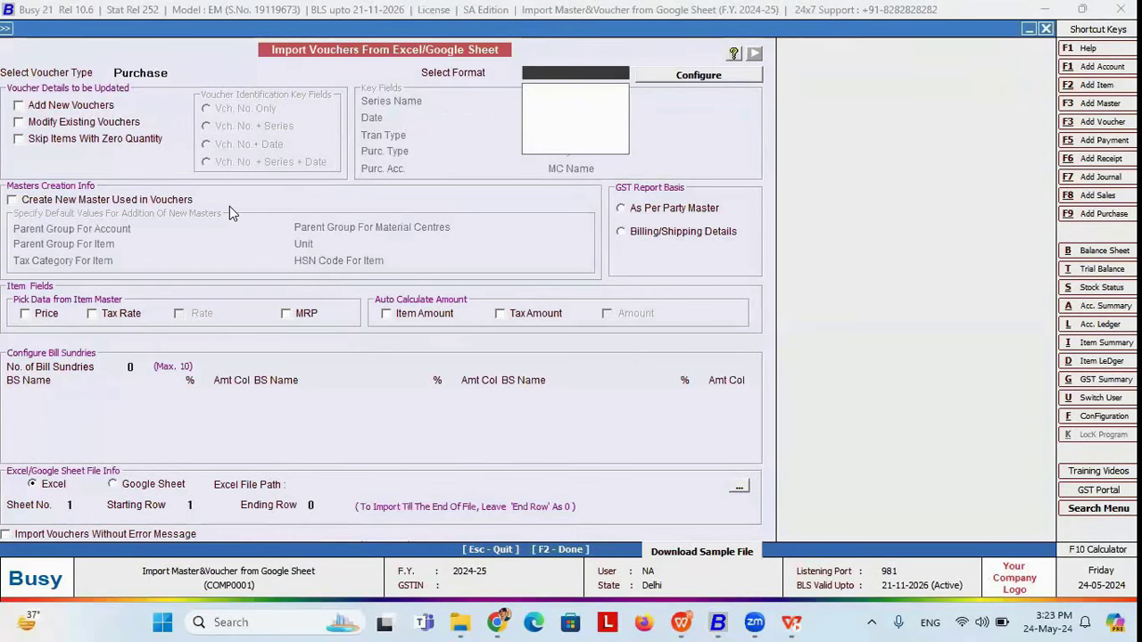
Step: Add a new import format named Pur-templet for Purchase vouchers in the format configuration
click(671, 77)
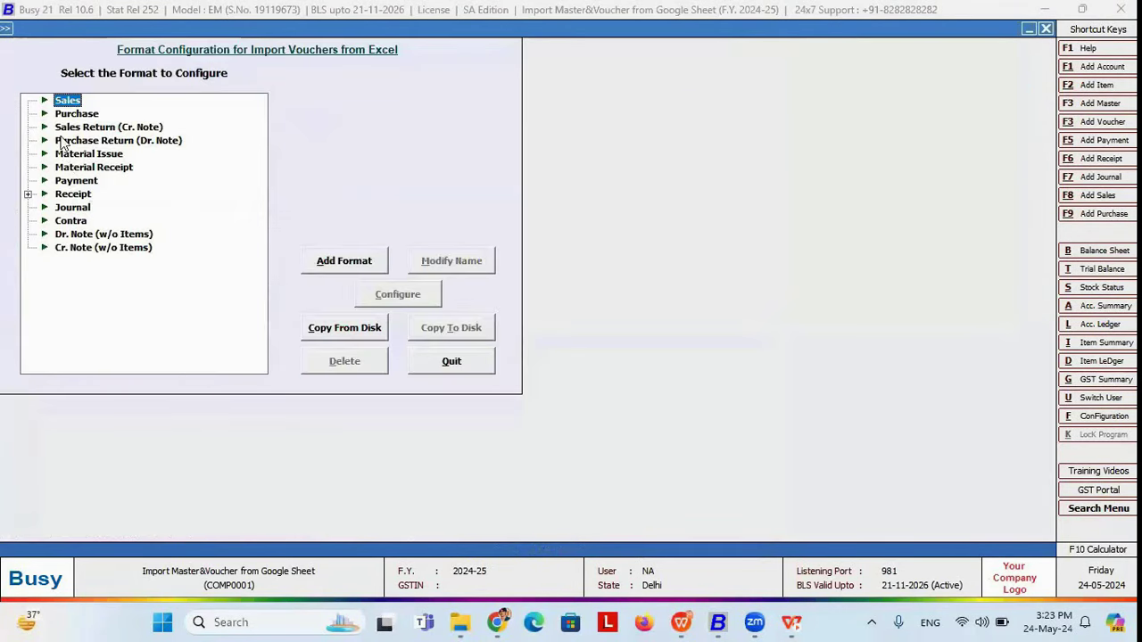
click(66, 115)
click(345, 264)
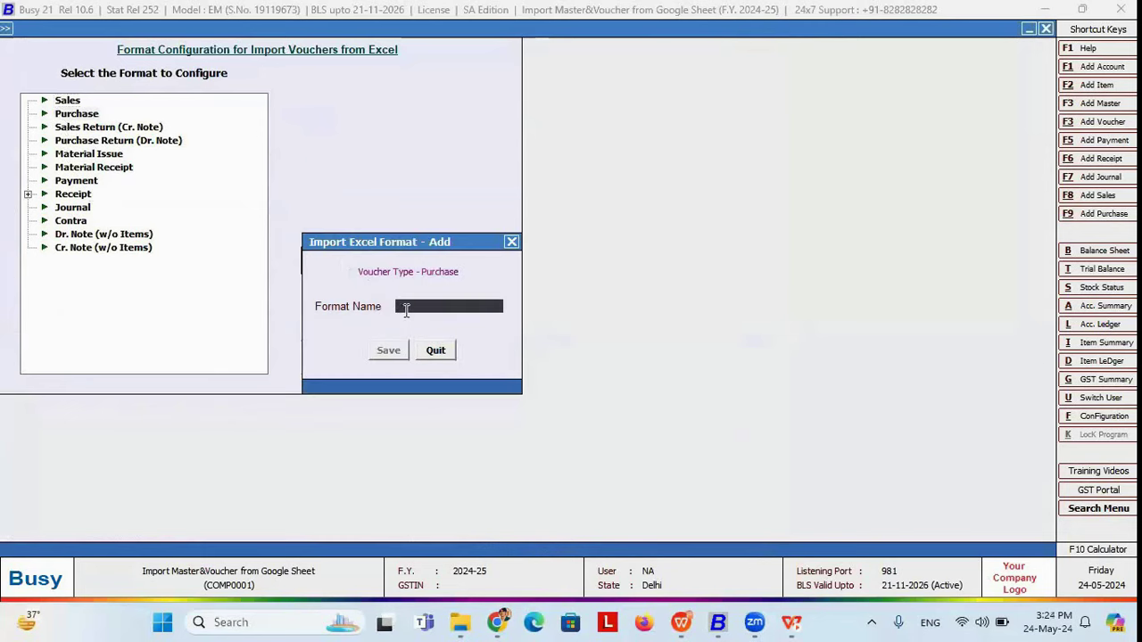
text(Pur-templet)
key(Return)
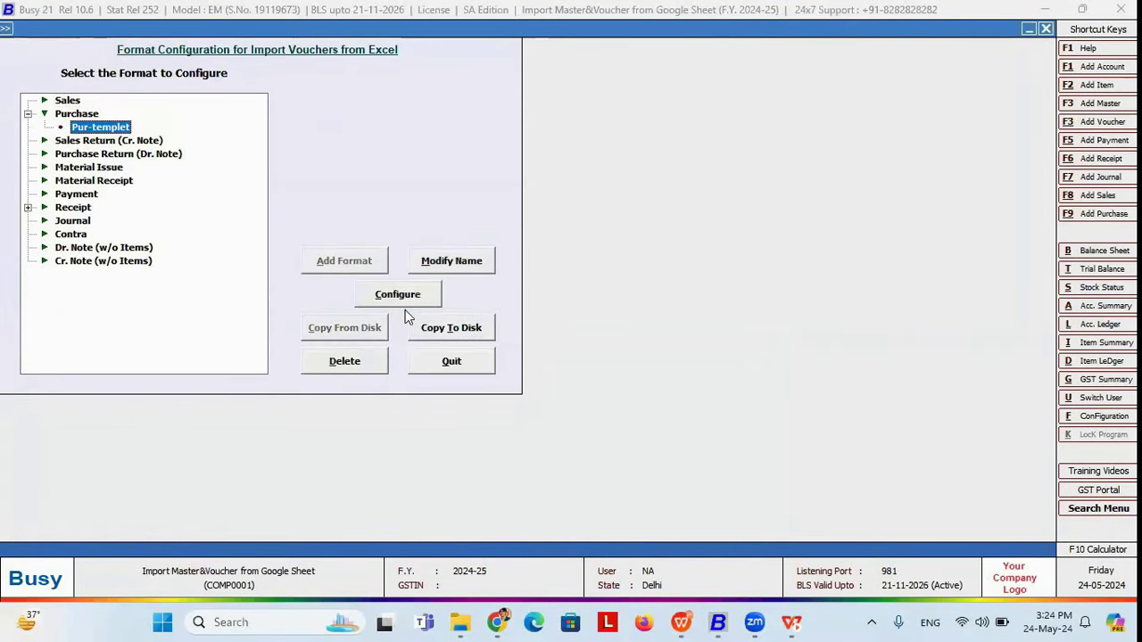
Step: Open the Pur-templet format's configuration with the default components for Purchase vouchers
click(398, 303)
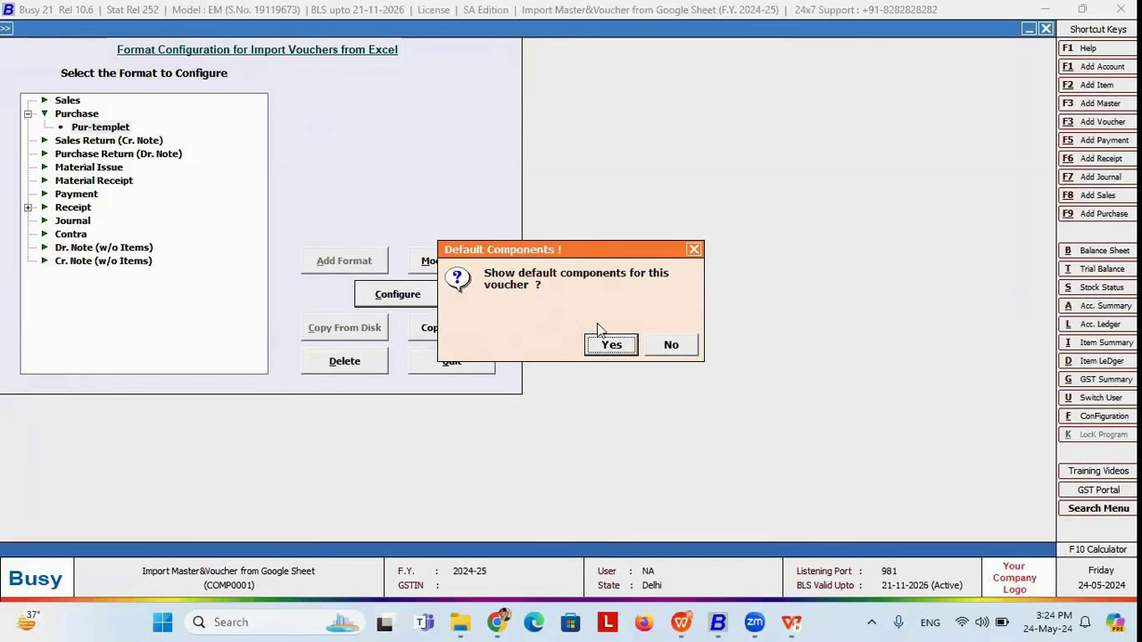
click(610, 352)
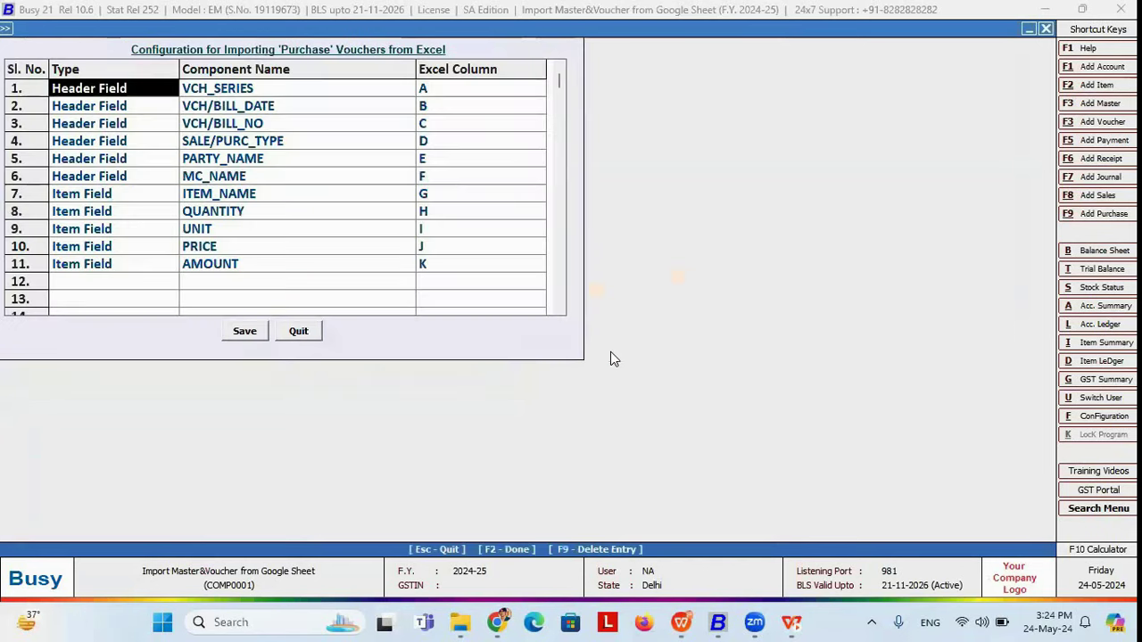
click(277, 82)
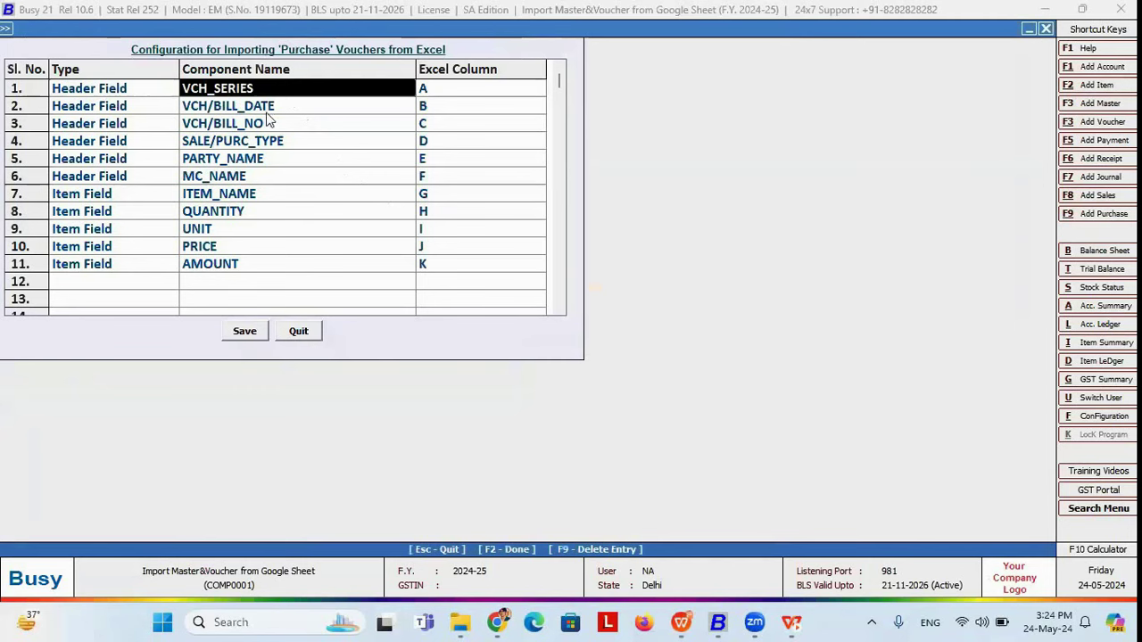
click(443, 93)
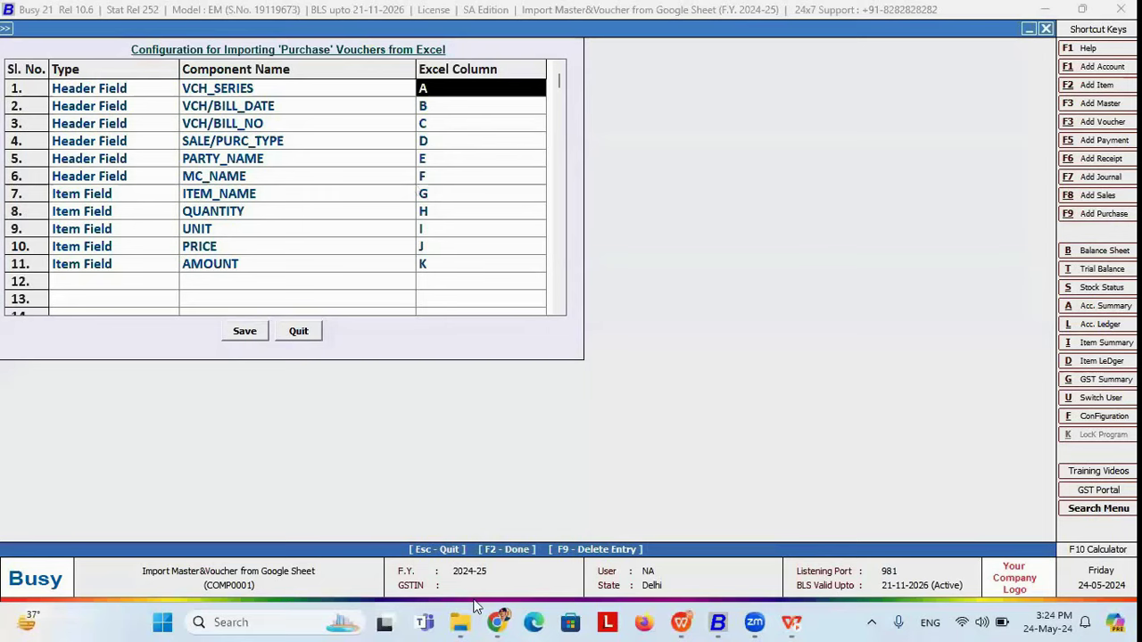
Step: Switch to the Import Sheet in Chrome, check the Vch Series column on the Purchase sheet, and return to Busy
mouse_move(685, 623)
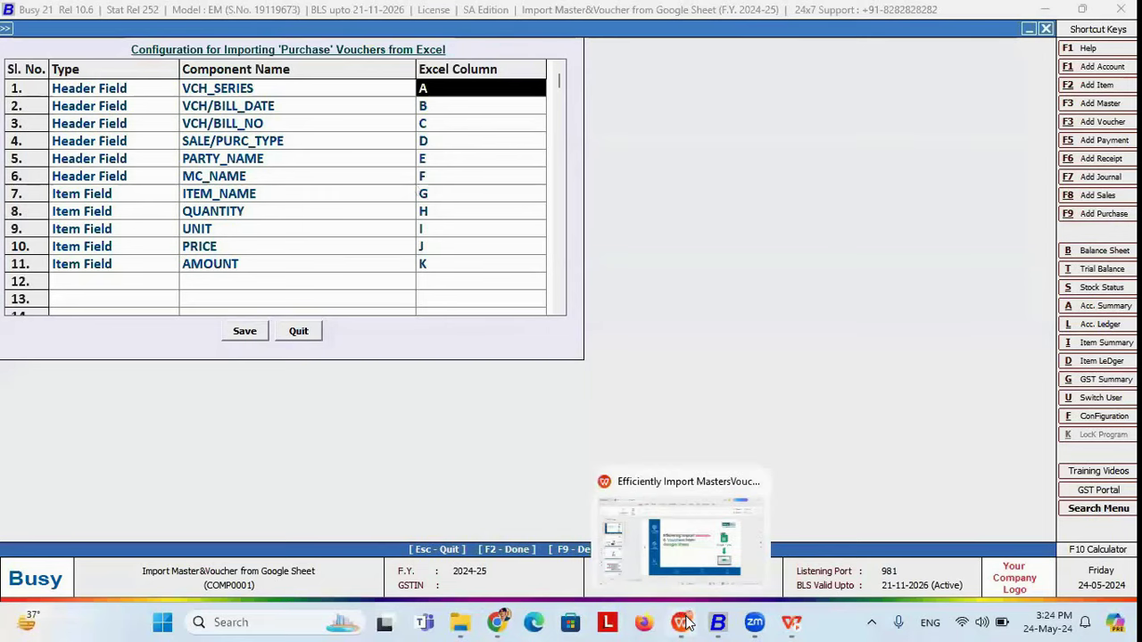
click(497, 622)
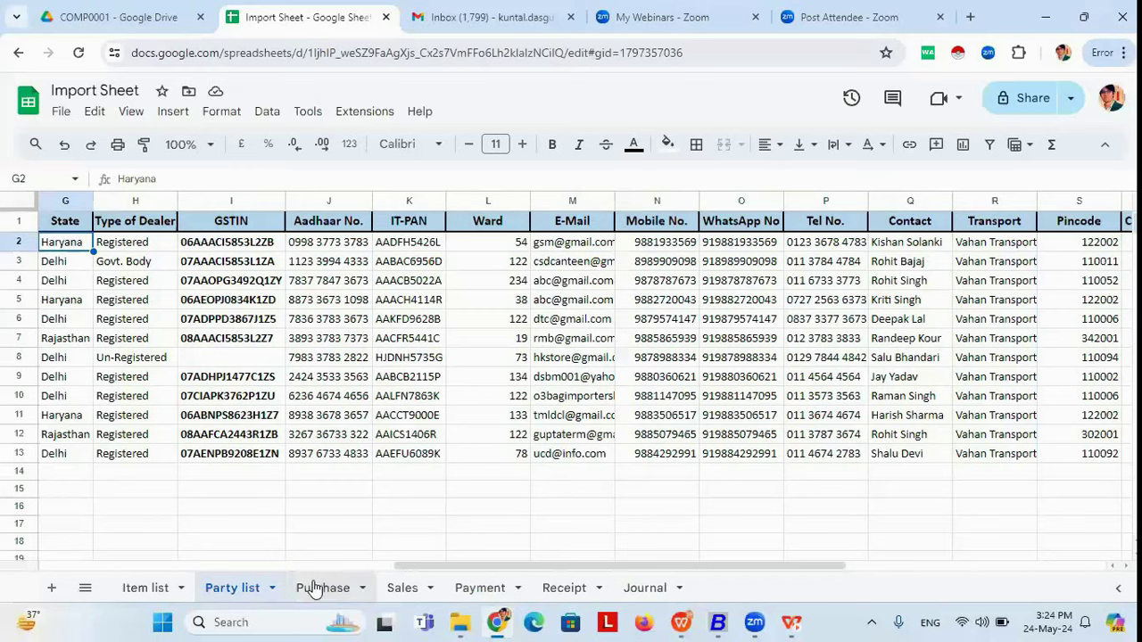
click(317, 587)
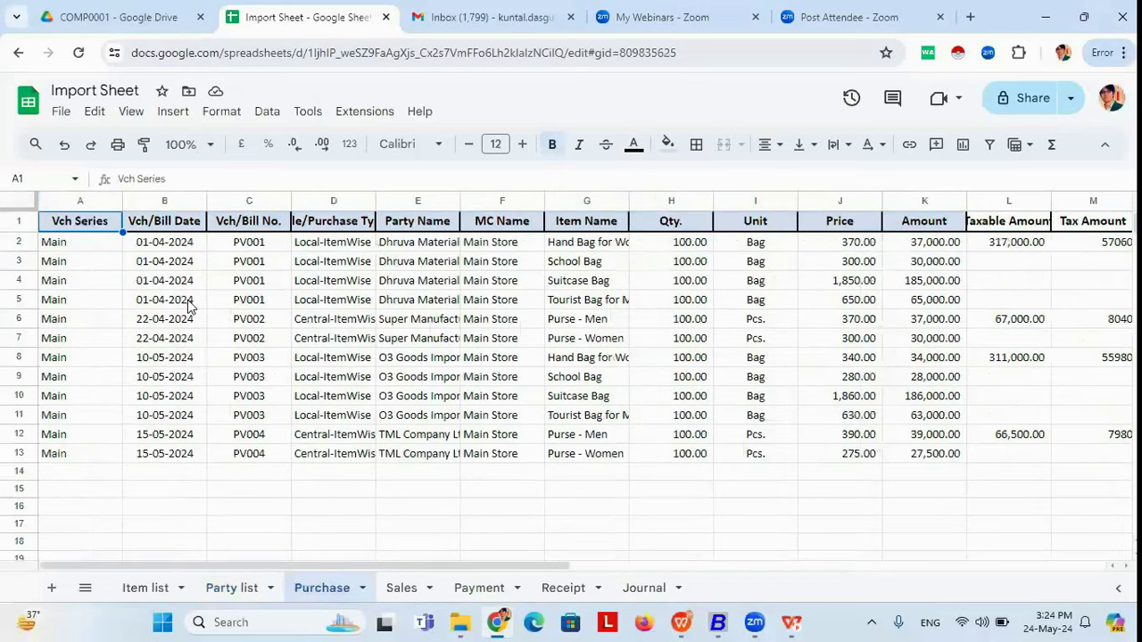
click(77, 202)
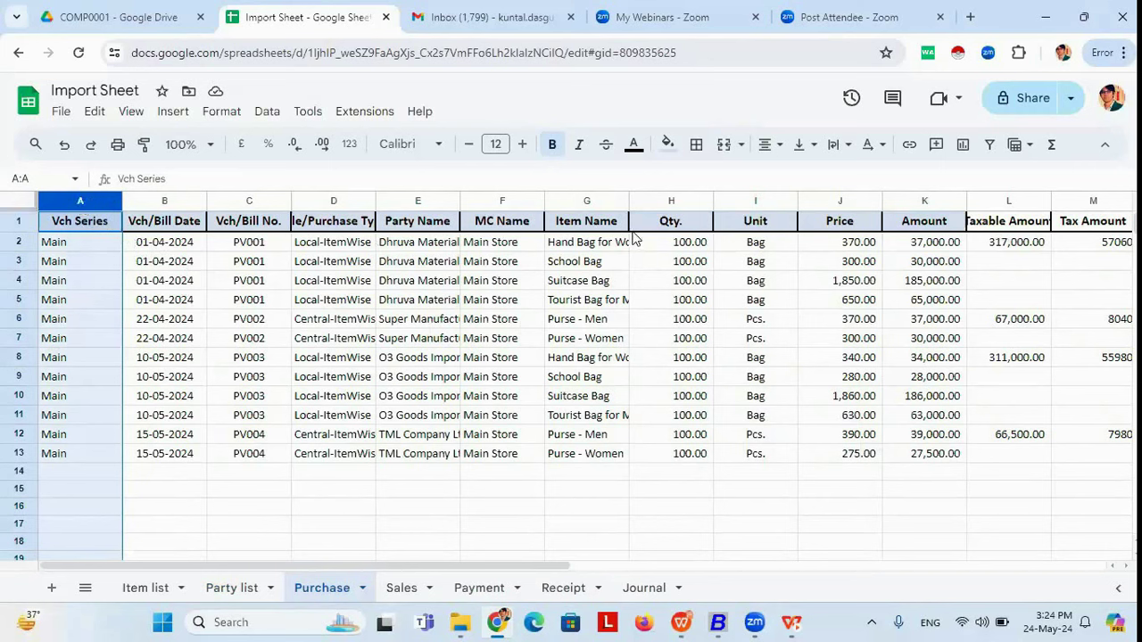
key(alt+Tab)
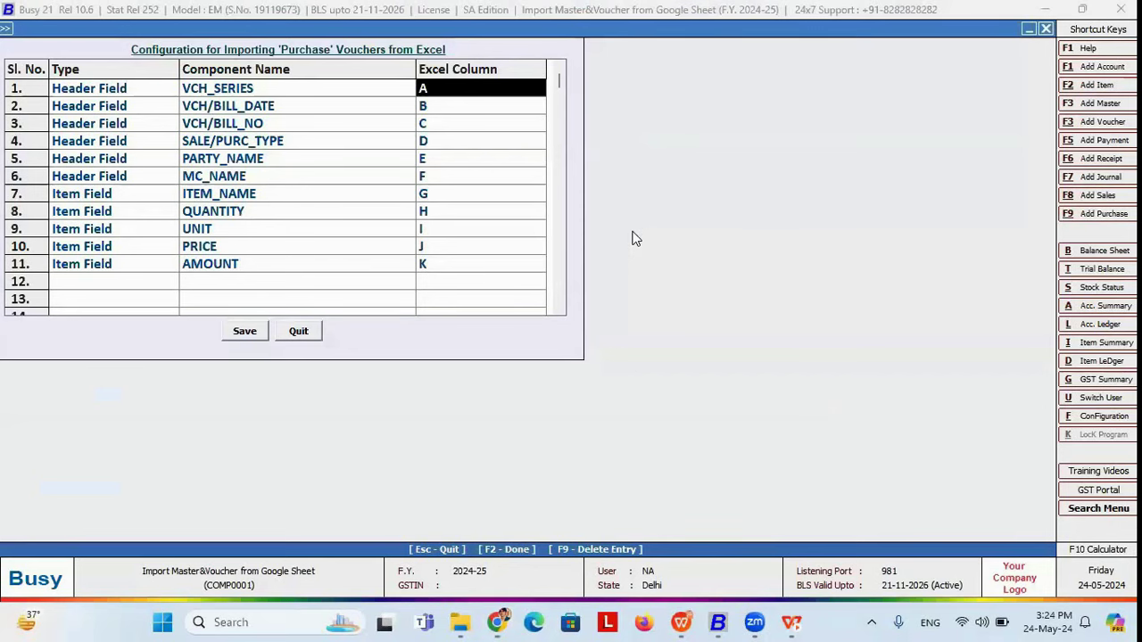
Step: Map the VCH_SERIES header field to Excel column A
click(323, 88)
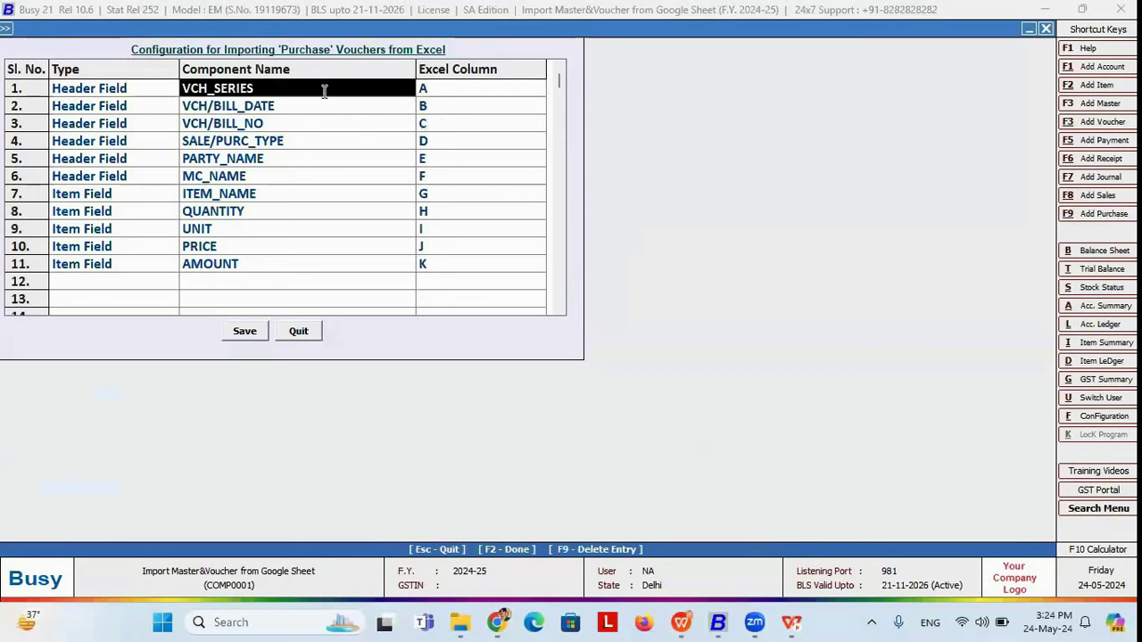
click(462, 93)
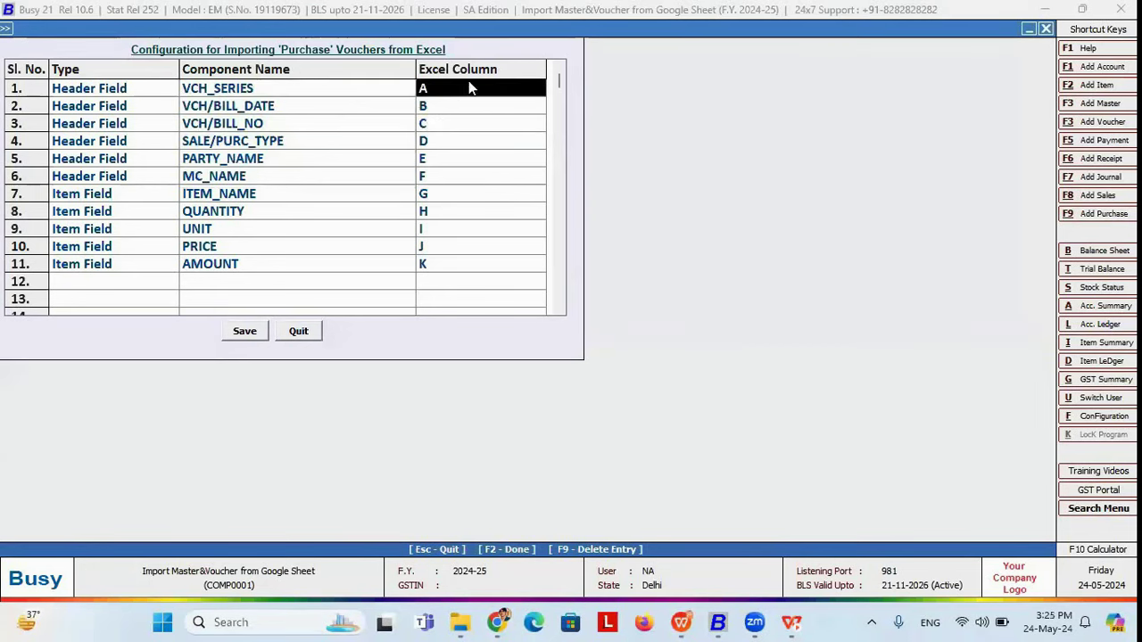
click(470, 87)
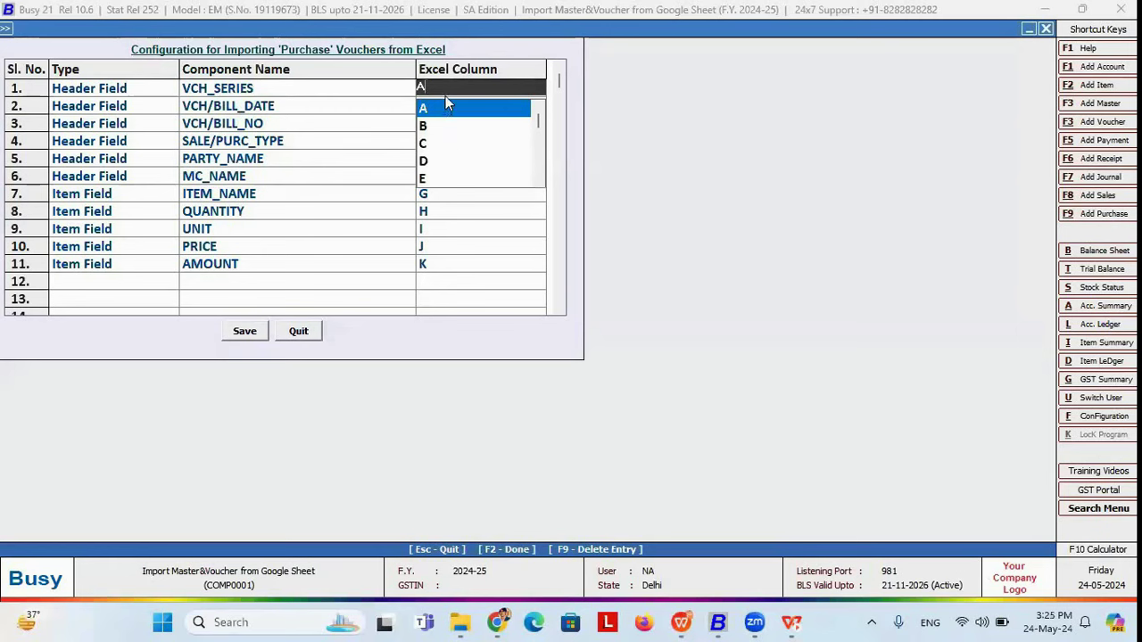
key(Return)
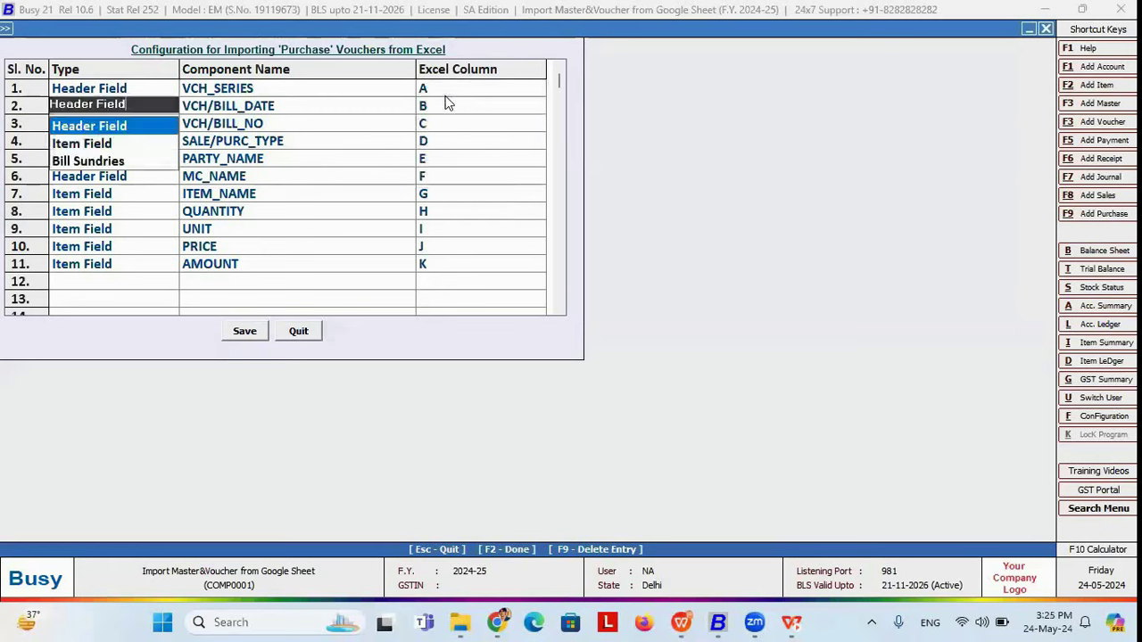
Step: Check the Vch/Bill Date column in the Google Sheet and map VCH/BILL_DATE to Excel column B in Busy
key(Return)
key(Return)
key(Return)
key(alt+Tab)
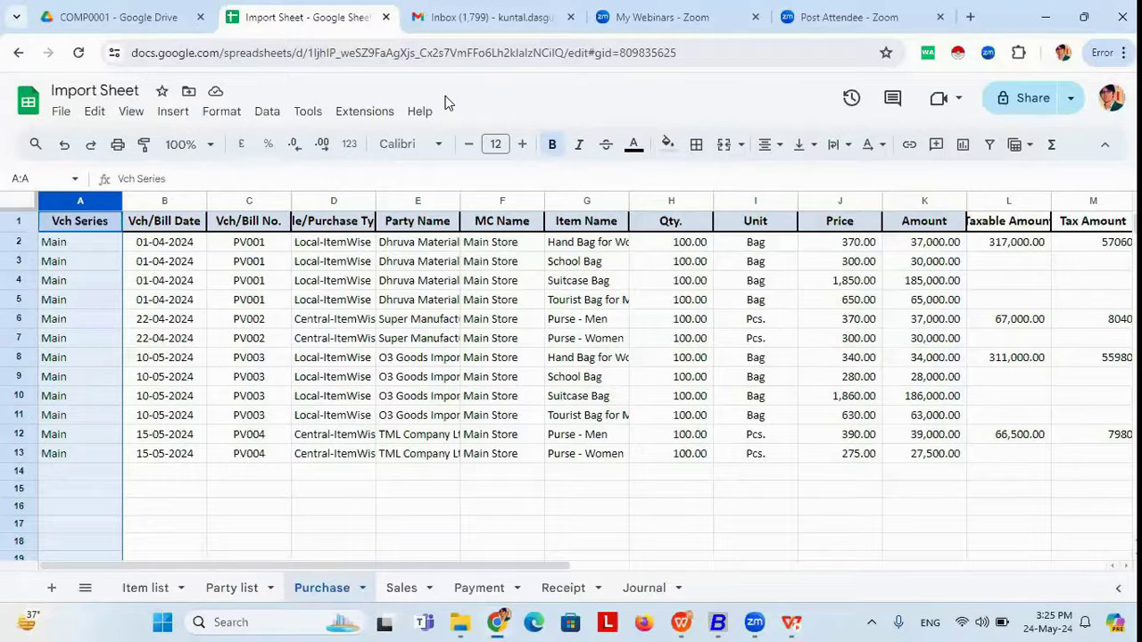
click(178, 202)
key(alt+Tab)
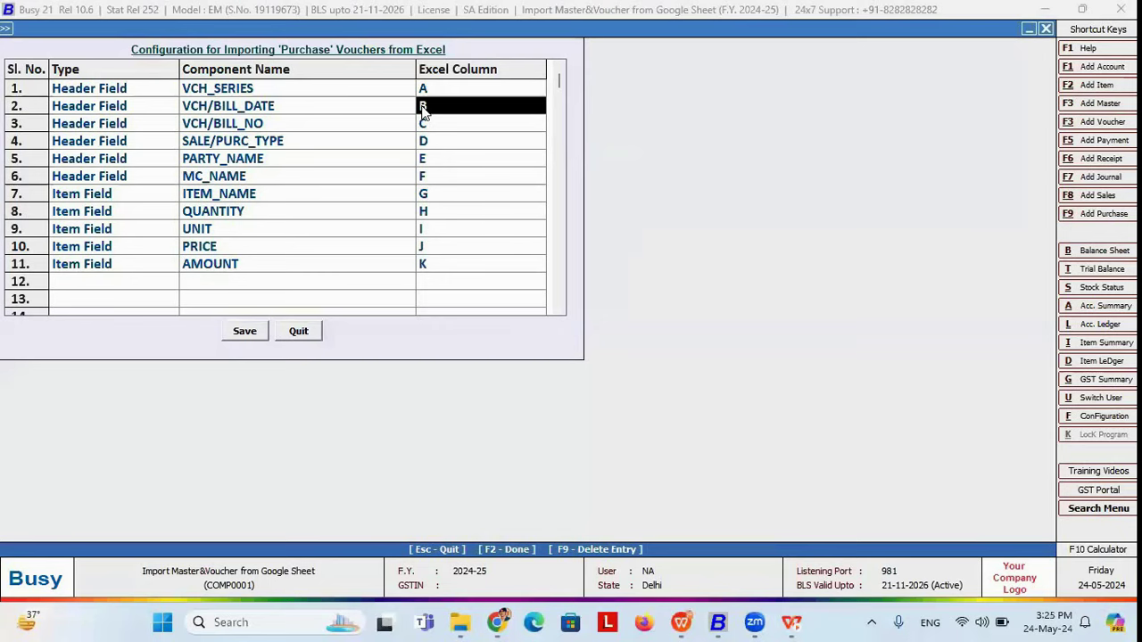
click(437, 114)
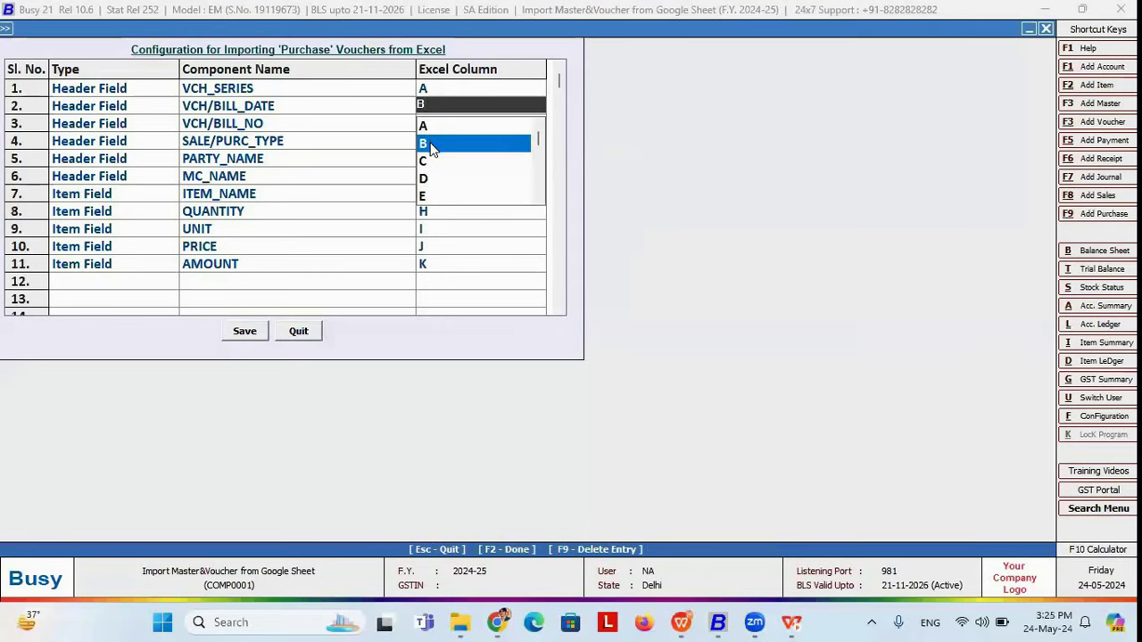
click(429, 148)
key(Return)
Step: Check the Vch/Bill No. column in the Google Sheet, fit the Sale/Purchase Type column's width to its text, and return to the SALE/PURC_TYPE mapping
key(alt+Tab)
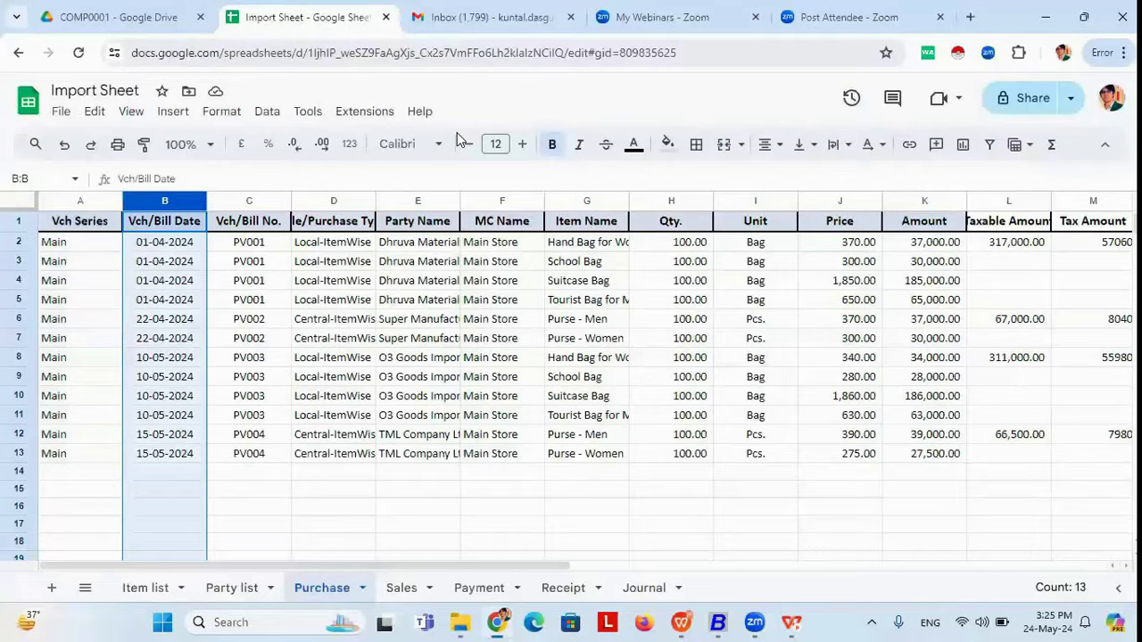
click(263, 198)
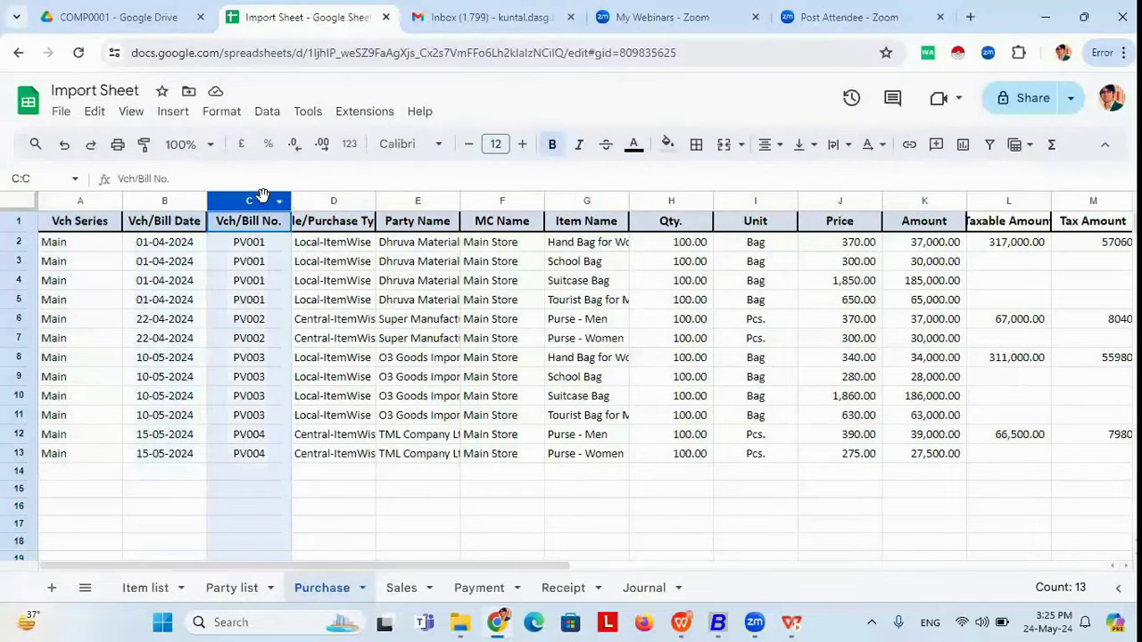
double_click(376, 200)
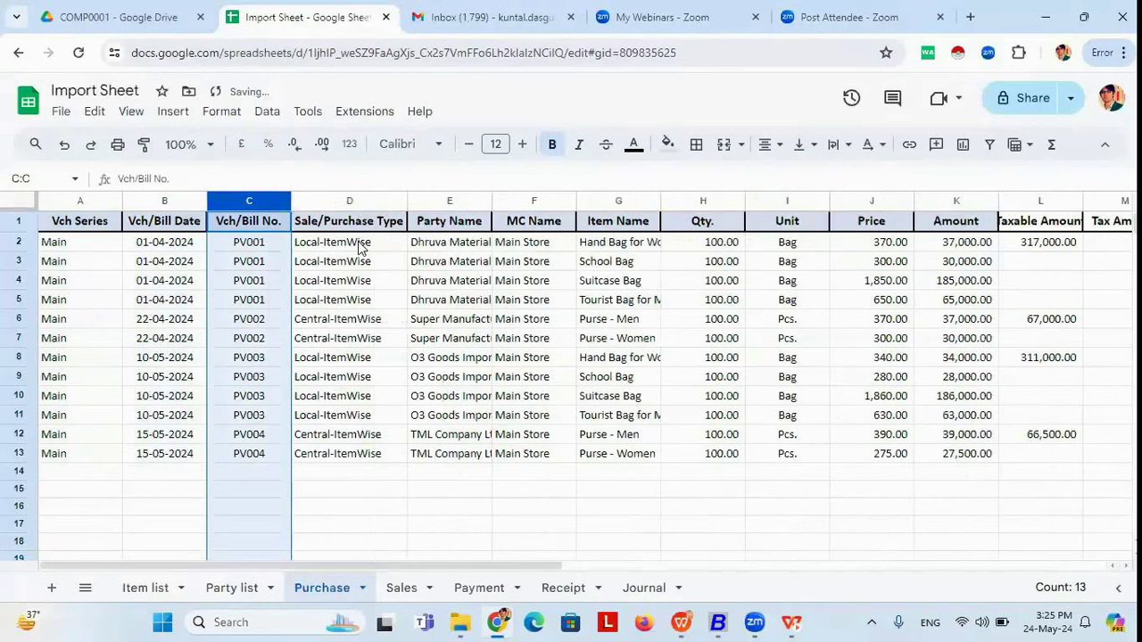
key(alt+Tab)
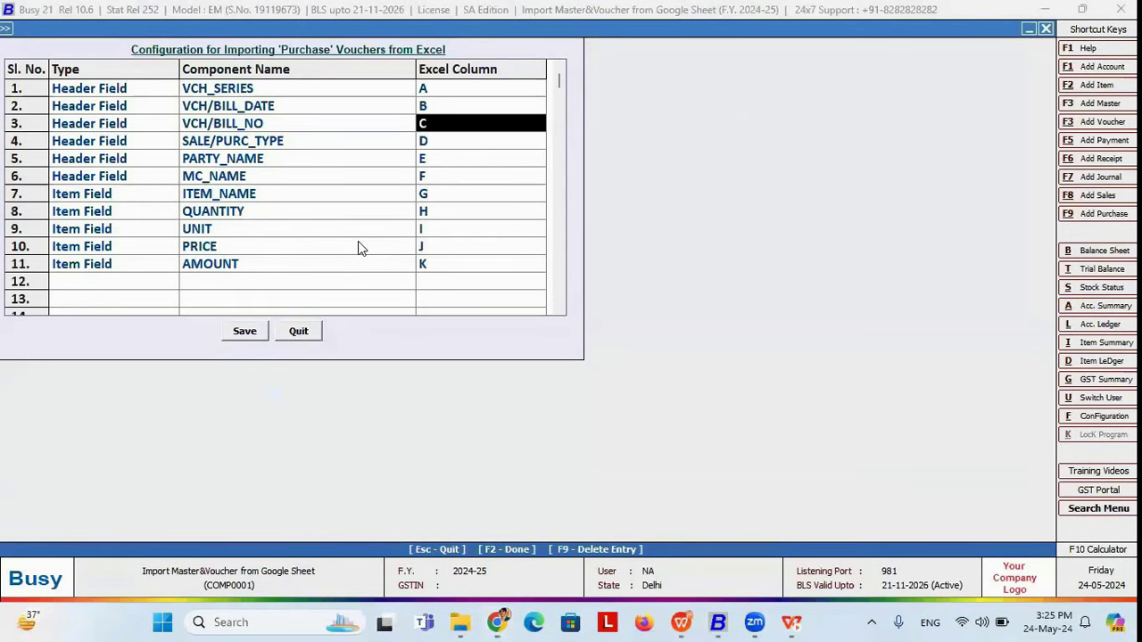
click(441, 148)
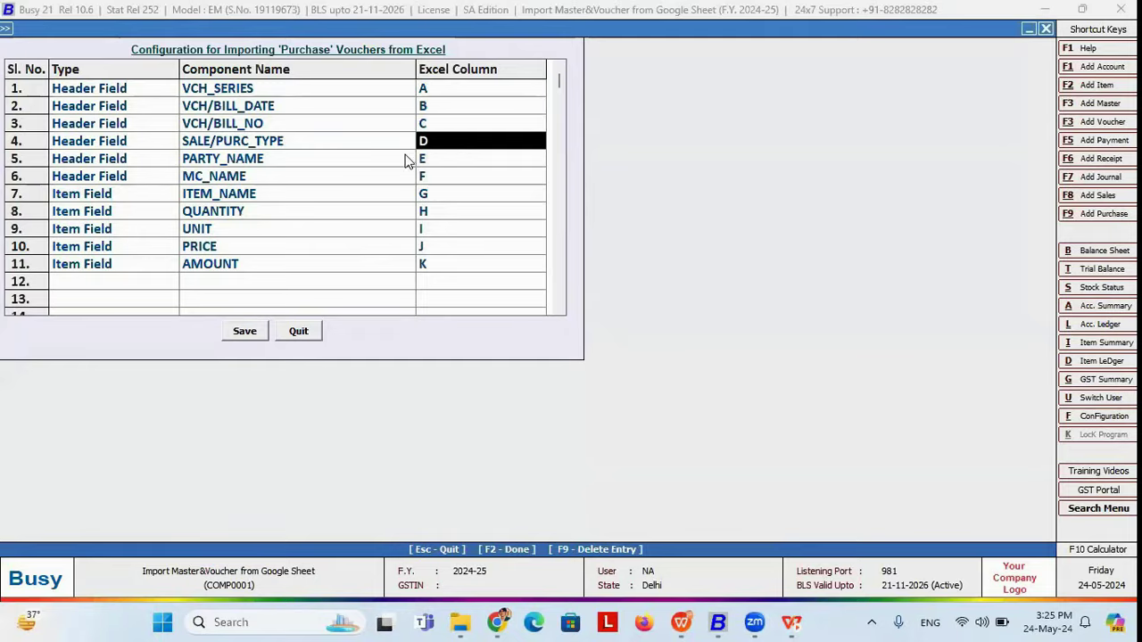
Step: Compare the Google Sheet's Party Name column with the Excel column assigned to PARTY_NAME in Busy
key(alt+Tab)
click(440, 199)
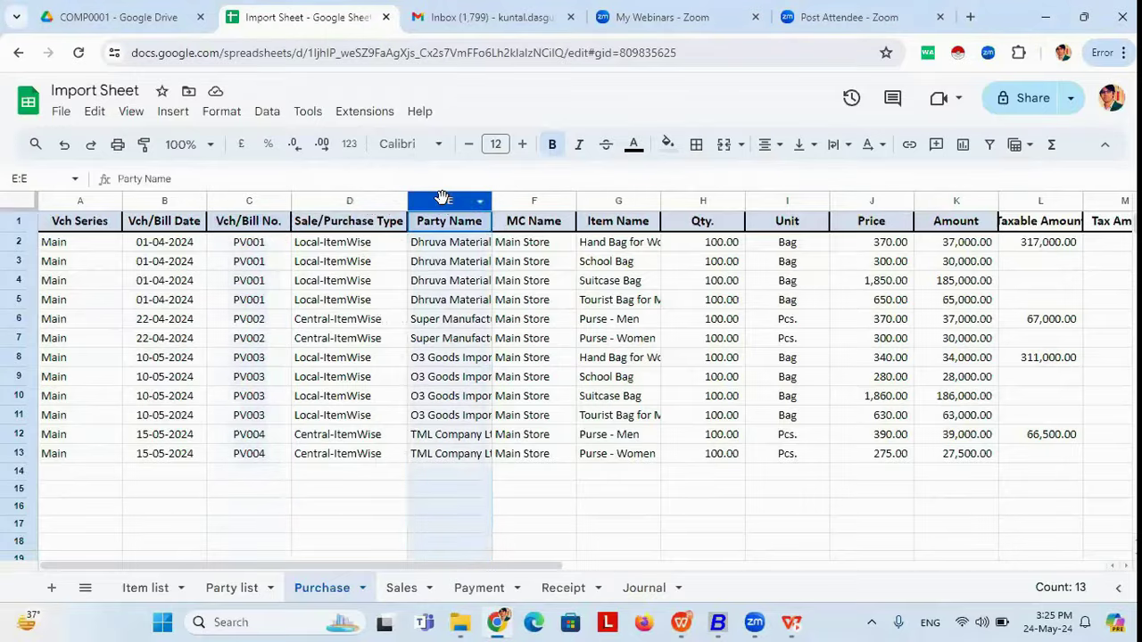
key(alt+Tab)
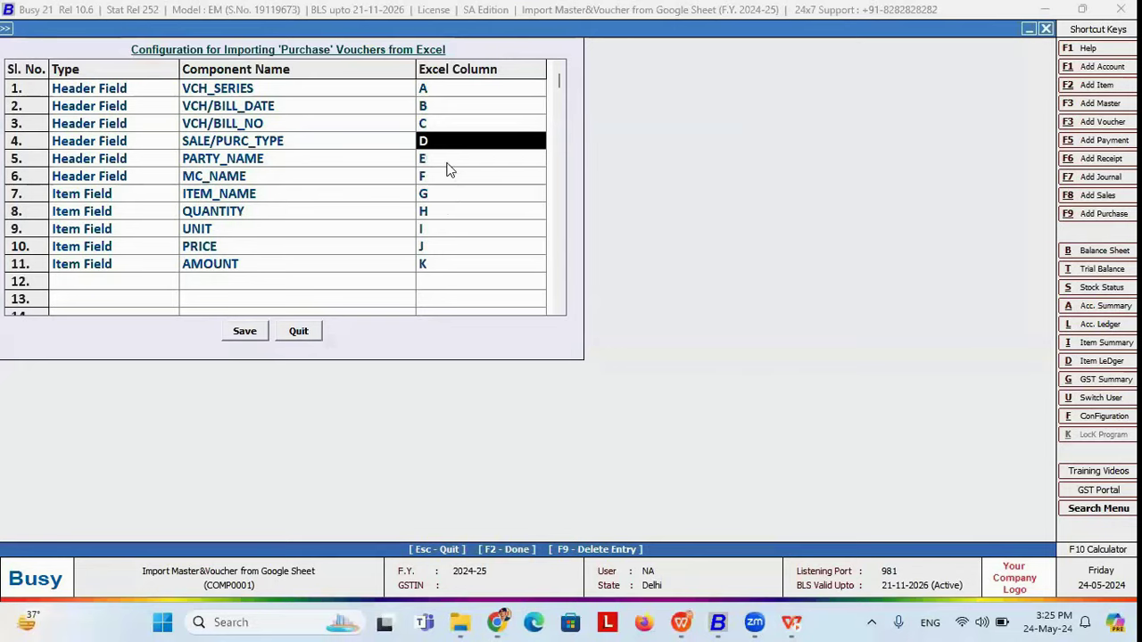
key(Down)
Step: Check the MC Name column in the Google Sheet and map MC_NAME to Excel column F in Busy
key(alt+Tab)
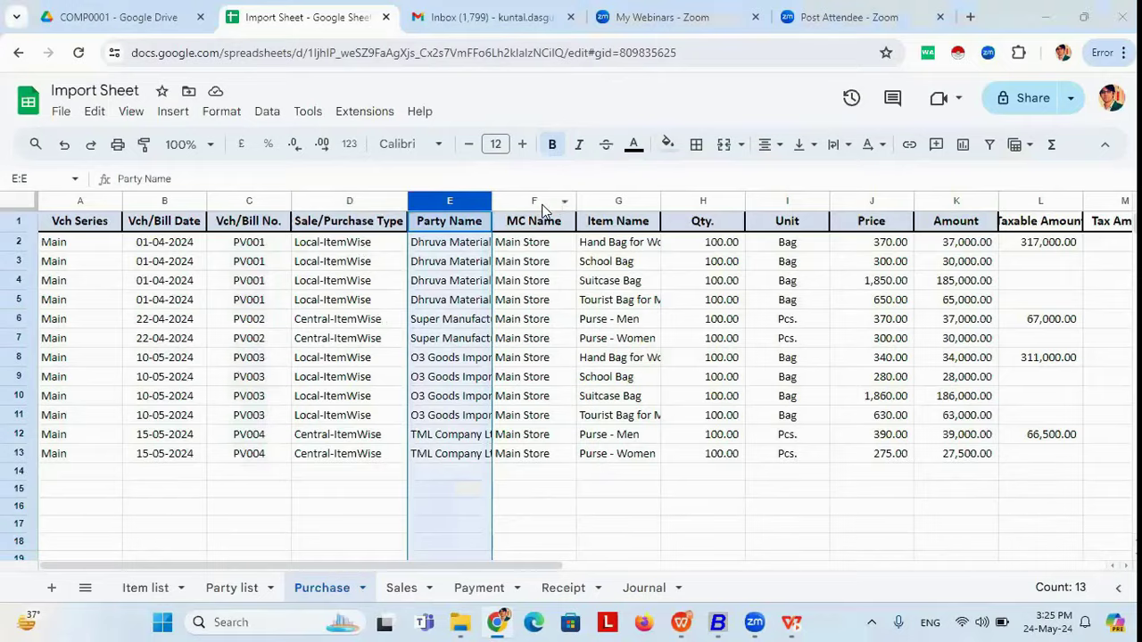
key(alt+Tab)
key(Down)
text(F)
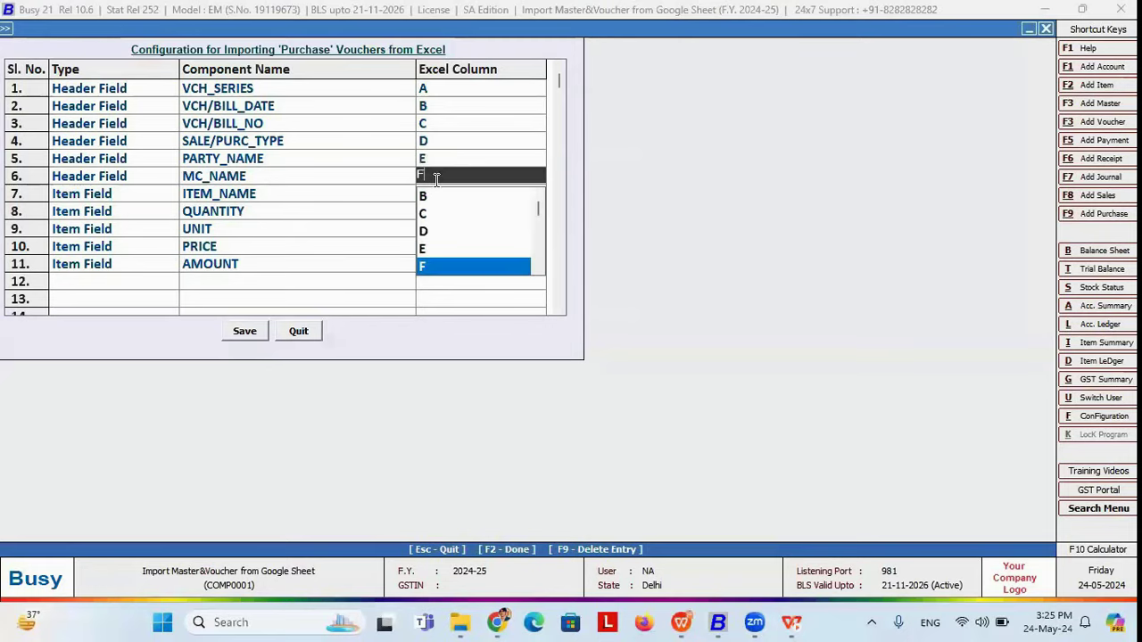
click(433, 268)
key(Down)
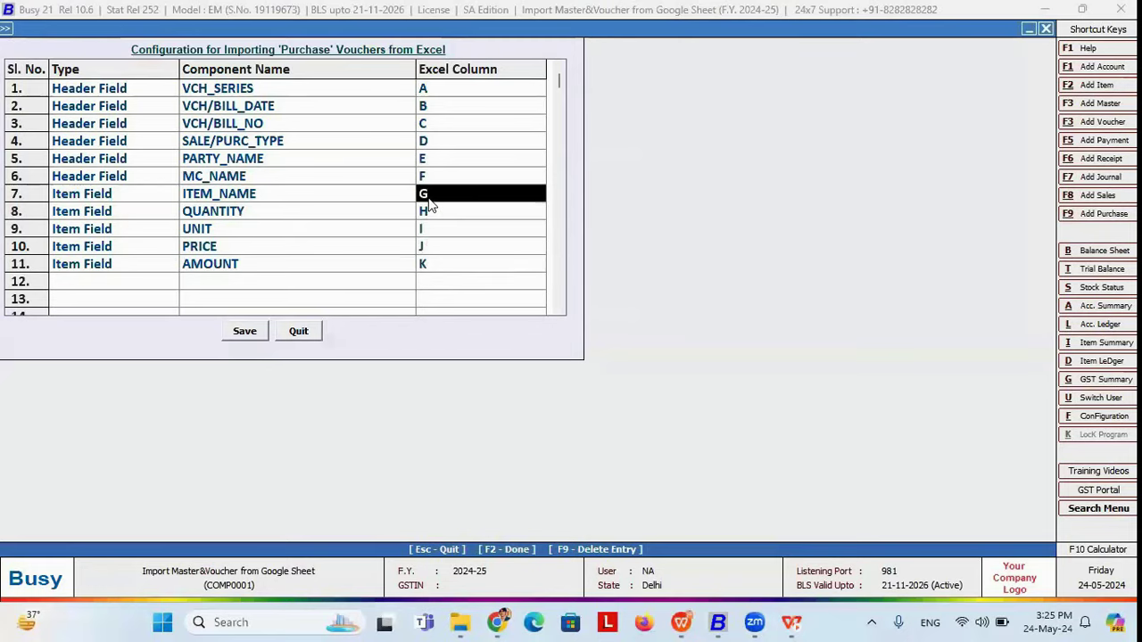
Step: Compare the Google Sheet's Item Name and Qty. columns with the ITEM_NAME and QUANTITY mappings in Busy
key(alt+Tab)
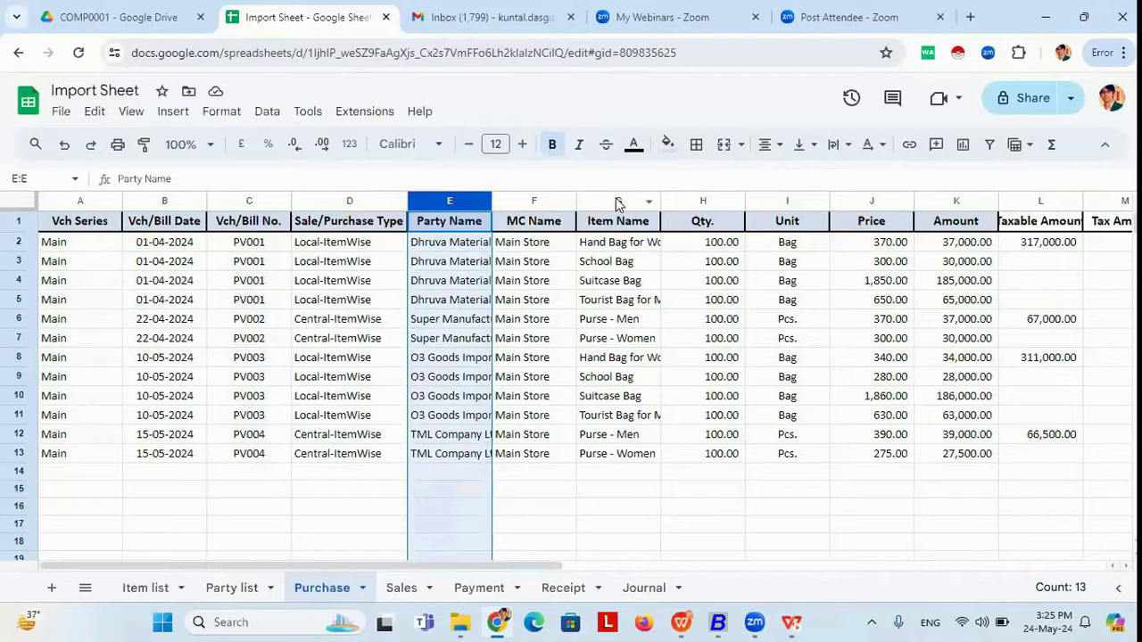
key(alt+Tab)
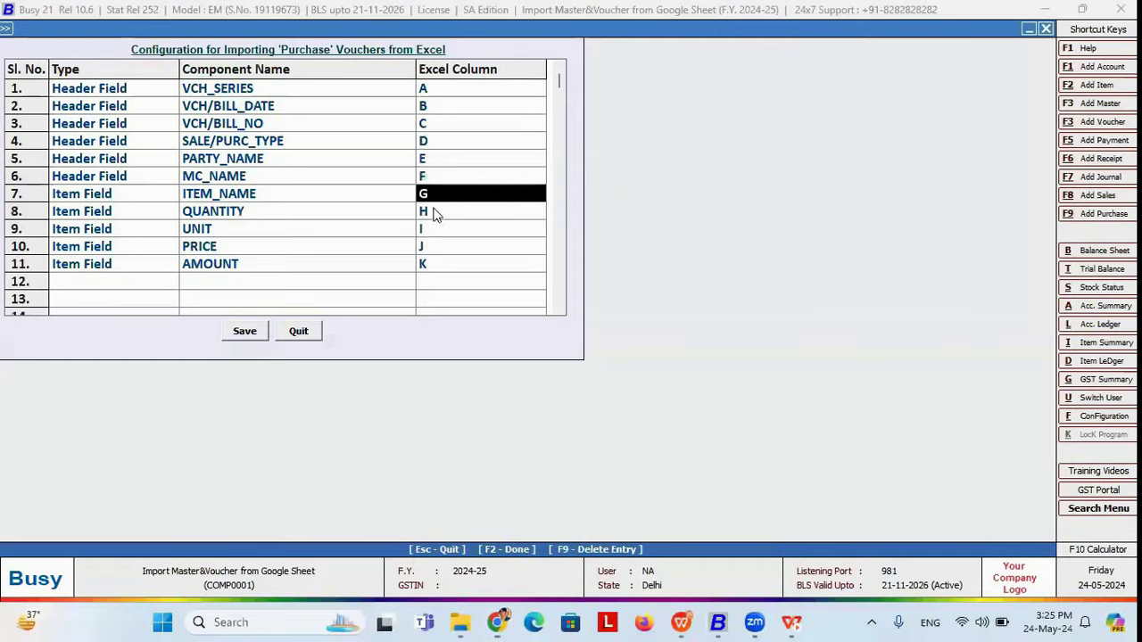
key(Down)
key(alt+Tab)
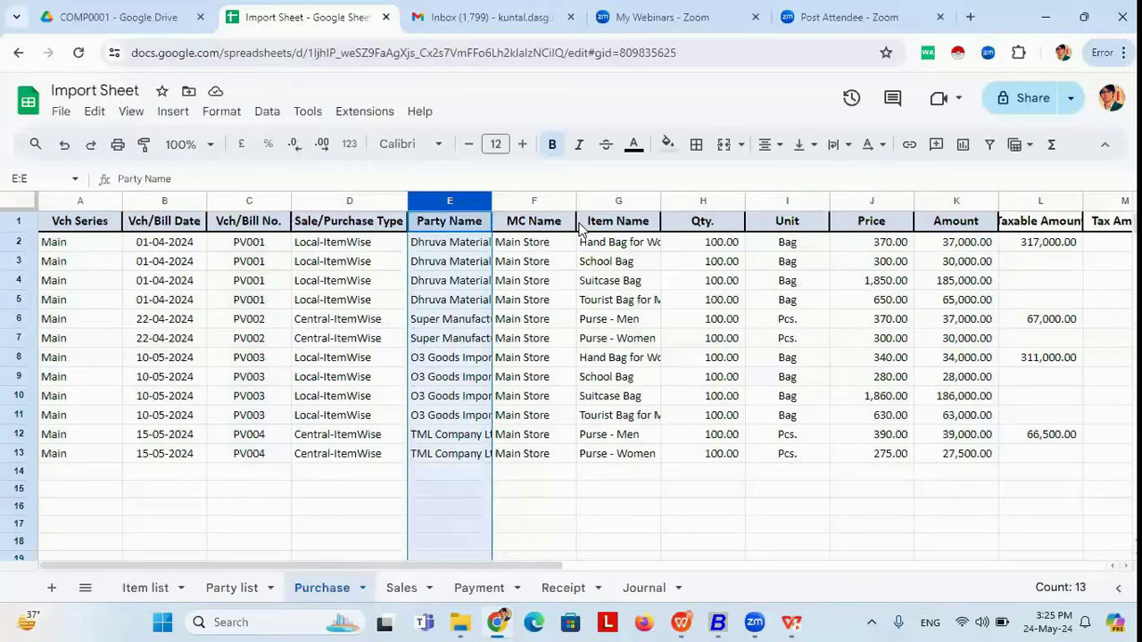
click(705, 200)
key(alt+Tab)
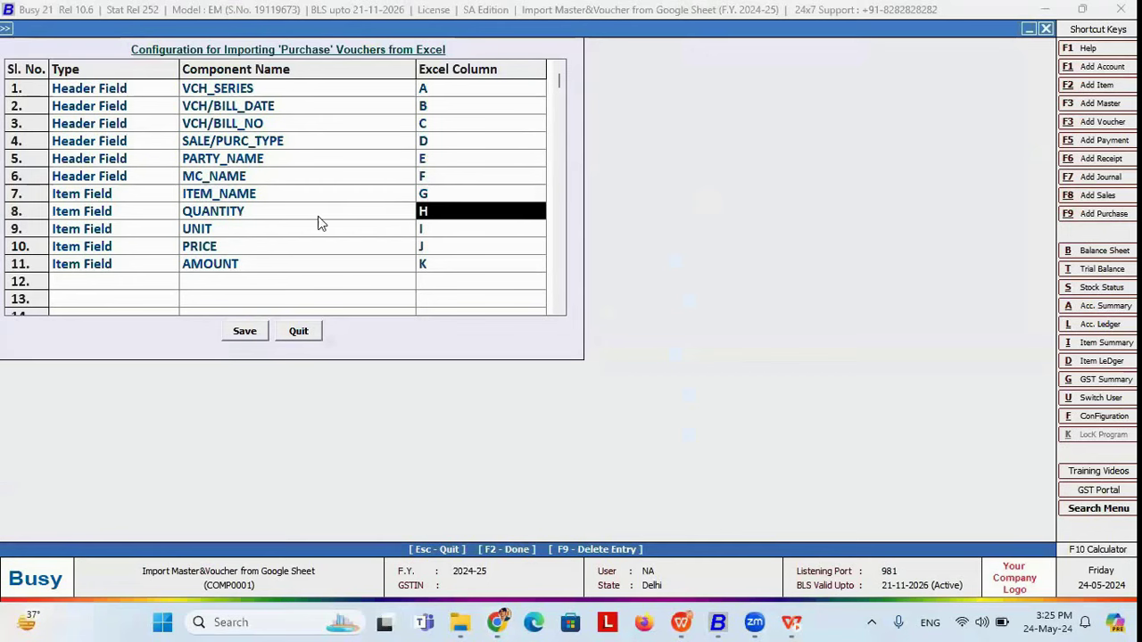
Step: Choose QUANTITY as the component of the eighth row and map it to Excel column H
click(317, 216)
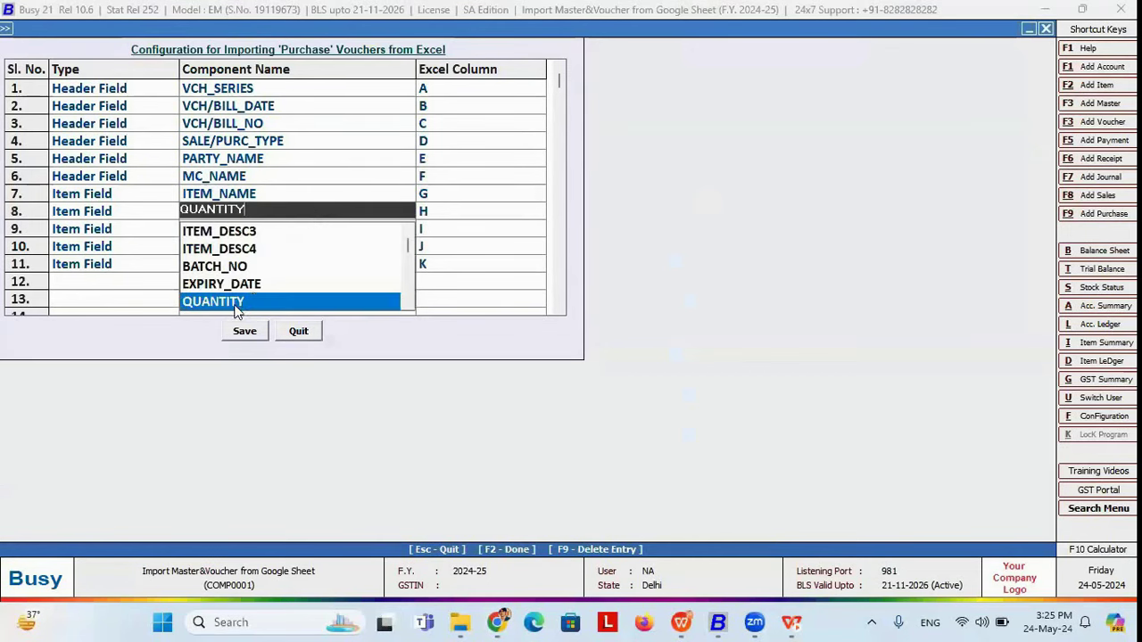
key(BackSpace)
key(BackSpace)
key(BackSpace)
key(BackSpace)
key(BackSpace)
key(BackSpace)
key(Up)
key(Up)
key(Down)
key(Down)
key(Up)
key(Up)
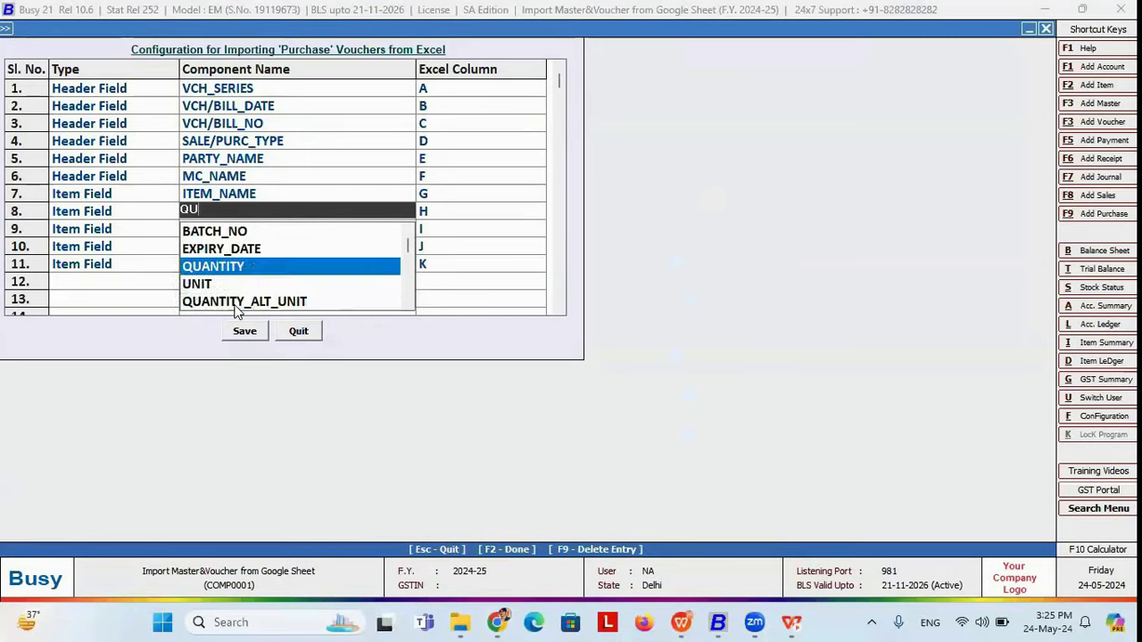
key(Return)
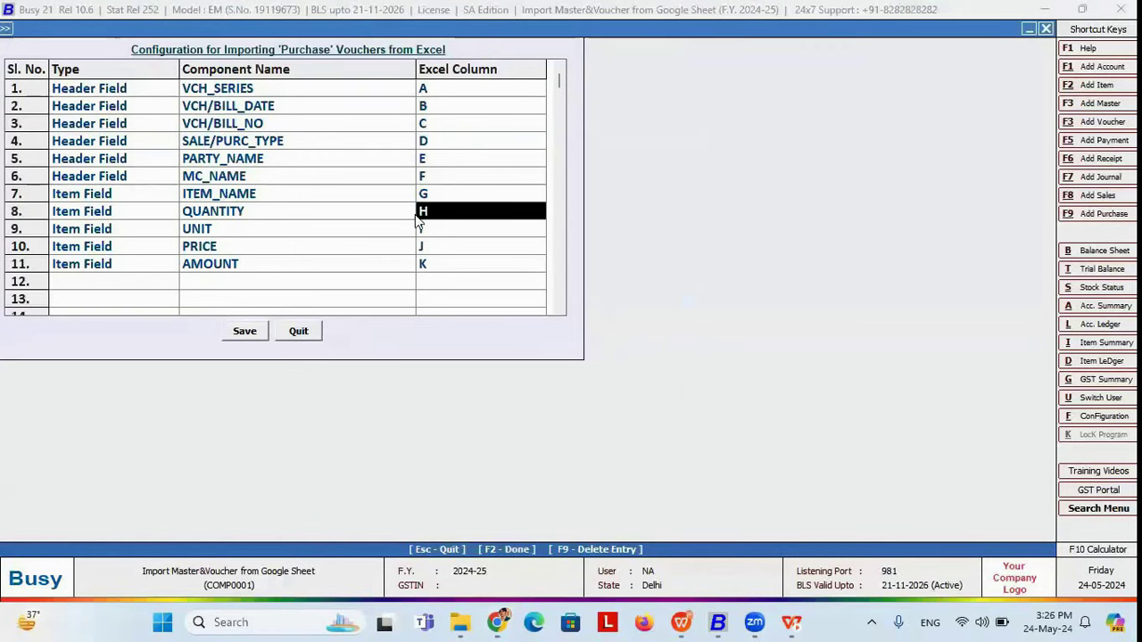
click(444, 219)
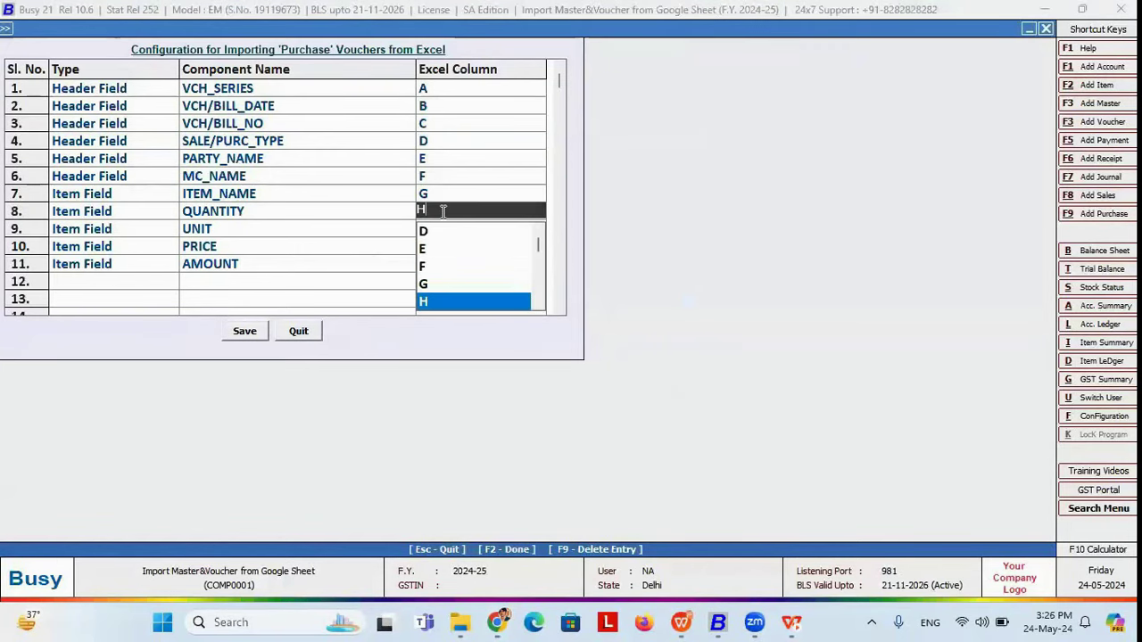
click(434, 292)
click(346, 228)
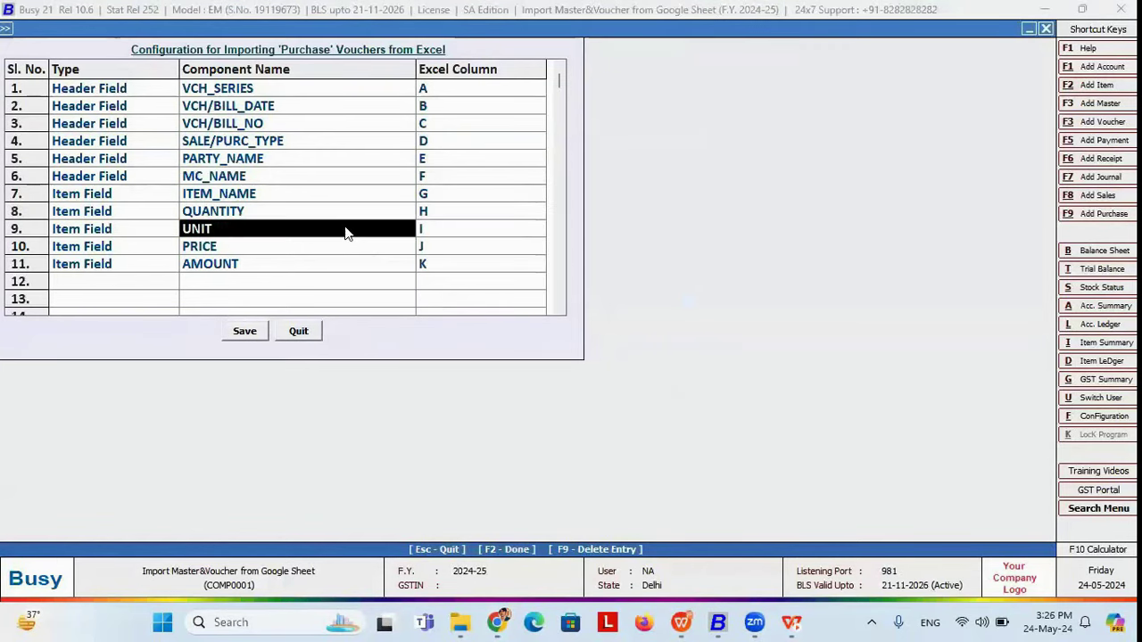
Step: Map the UNIT component of the Purchase voucher configuration to Excel column I
click(449, 233)
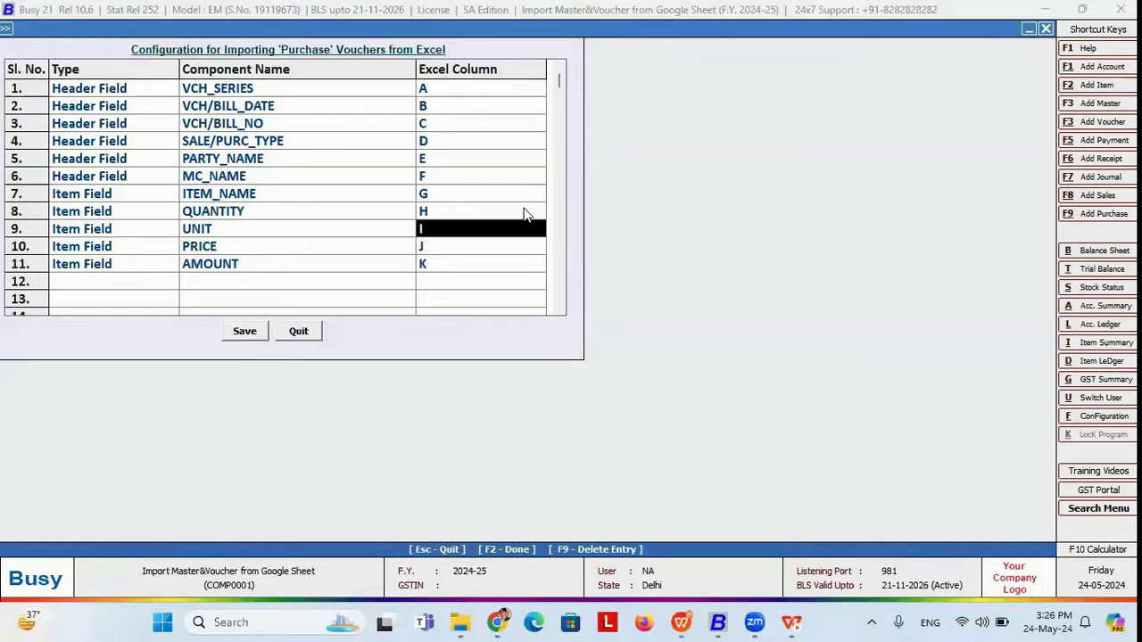
click(453, 230)
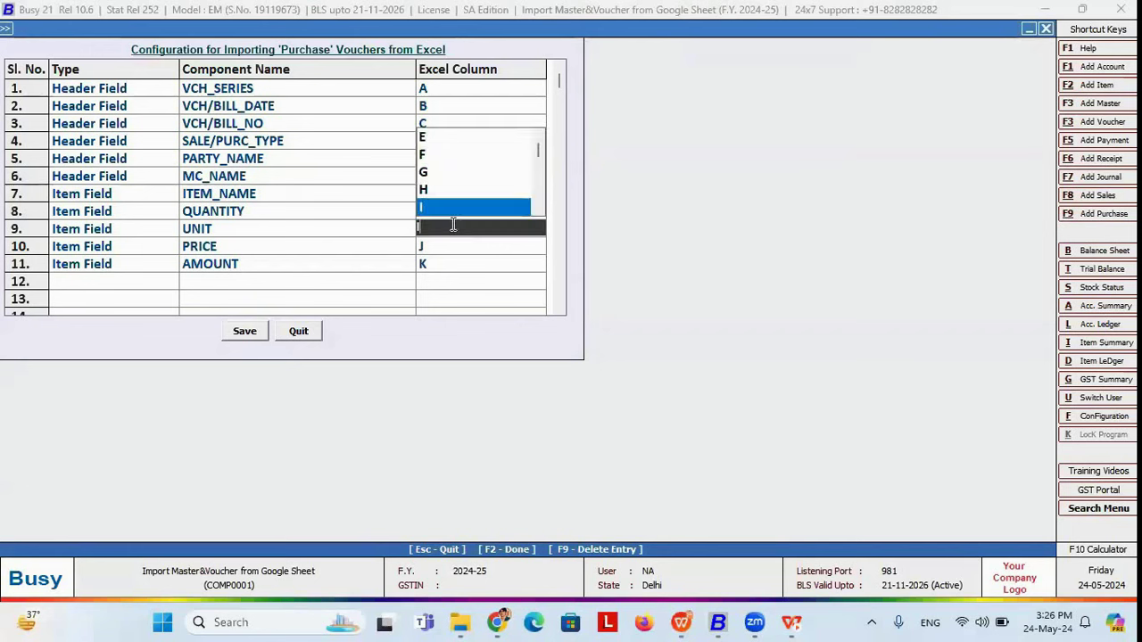
click(426, 208)
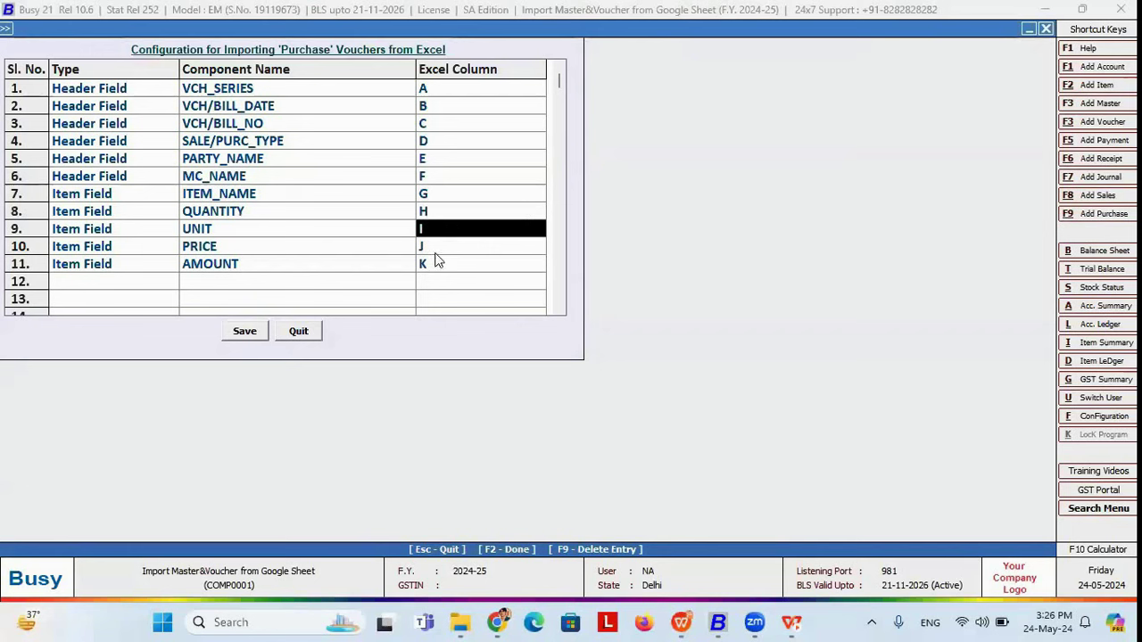
Step: Compare the Price column in the Google Sheet with the Excel column assigned to PRICE in Busy
click(437, 249)
key(alt+Tab)
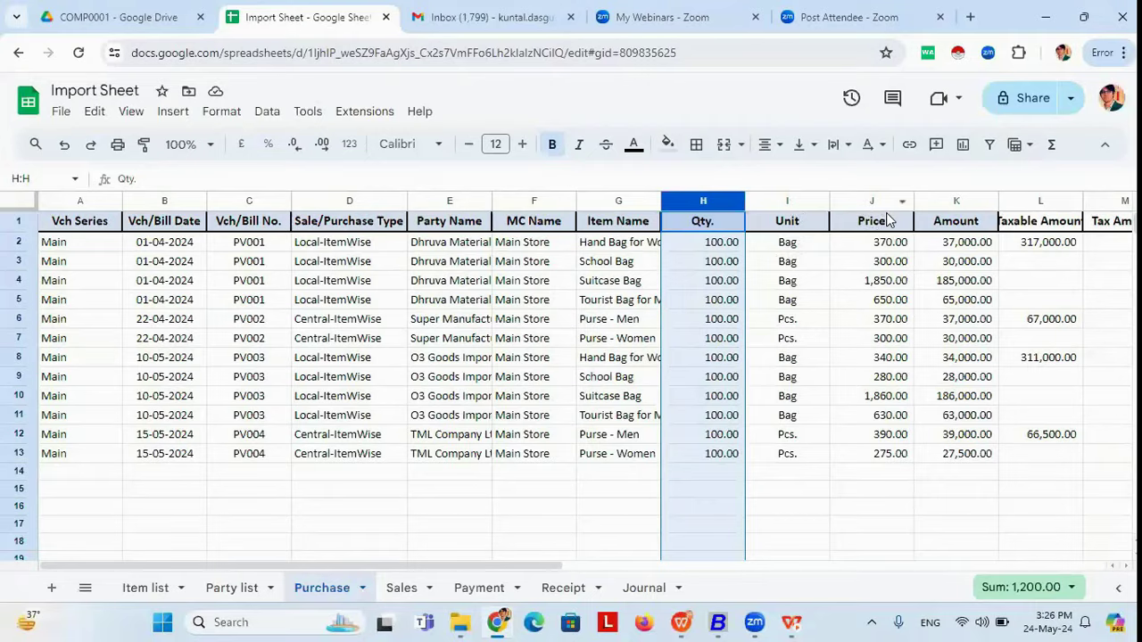
key(alt+Tab)
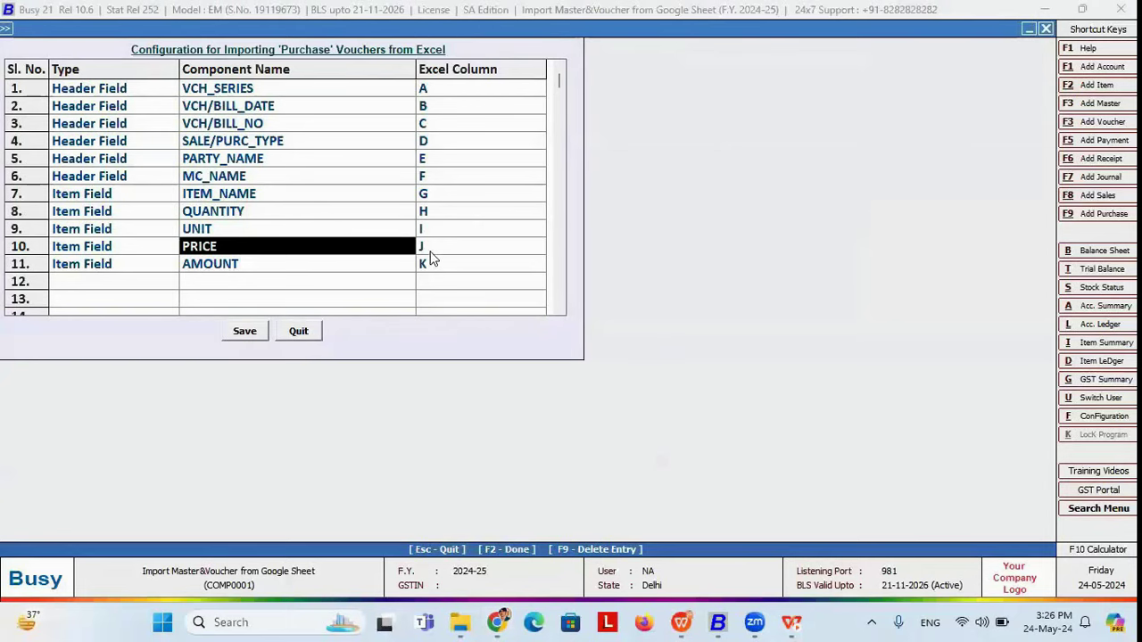
click(429, 252)
Step: Choose AMOUNT as the eleventh row's component, check it against the Google Sheet's Amount column, and save the Purchase mapping
click(264, 264)
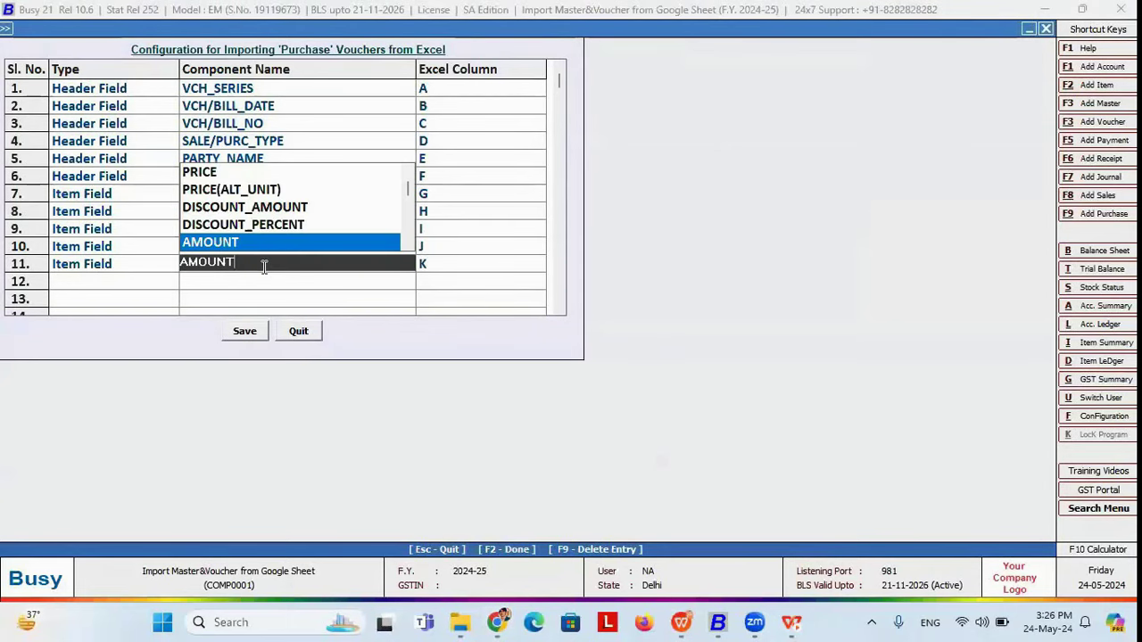
click(280, 242)
click(433, 273)
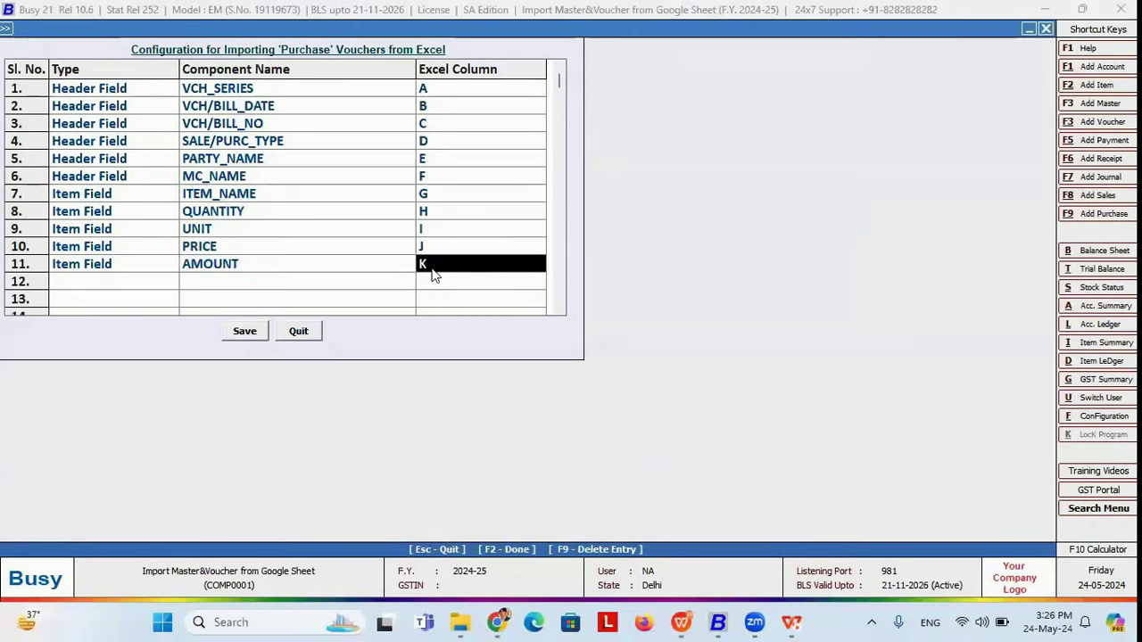
key(alt+Tab)
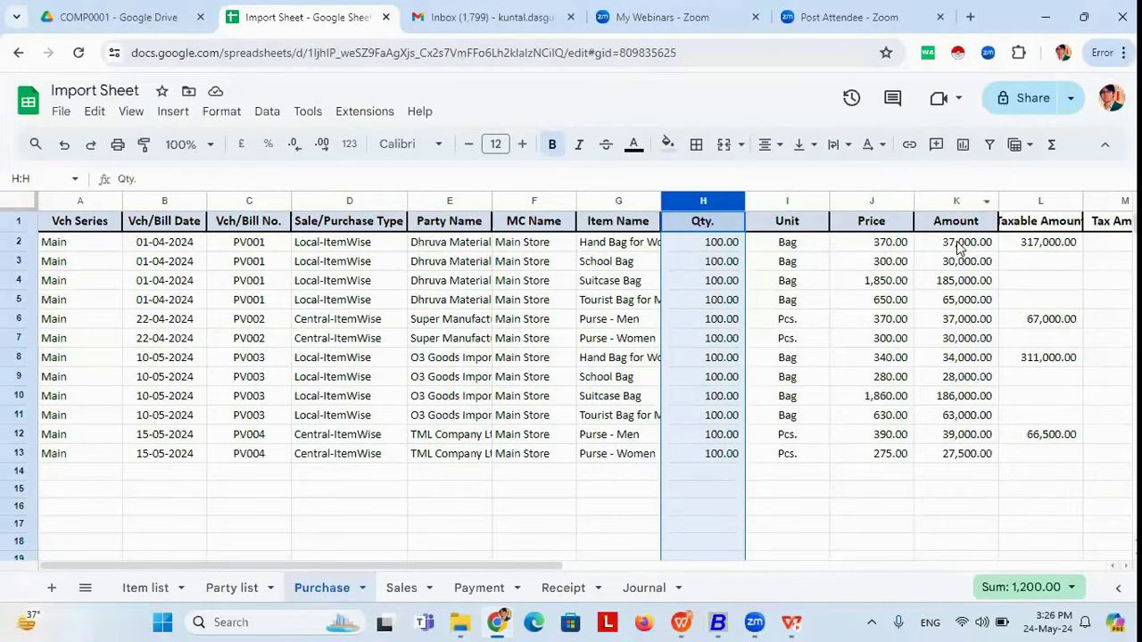
click(959, 244)
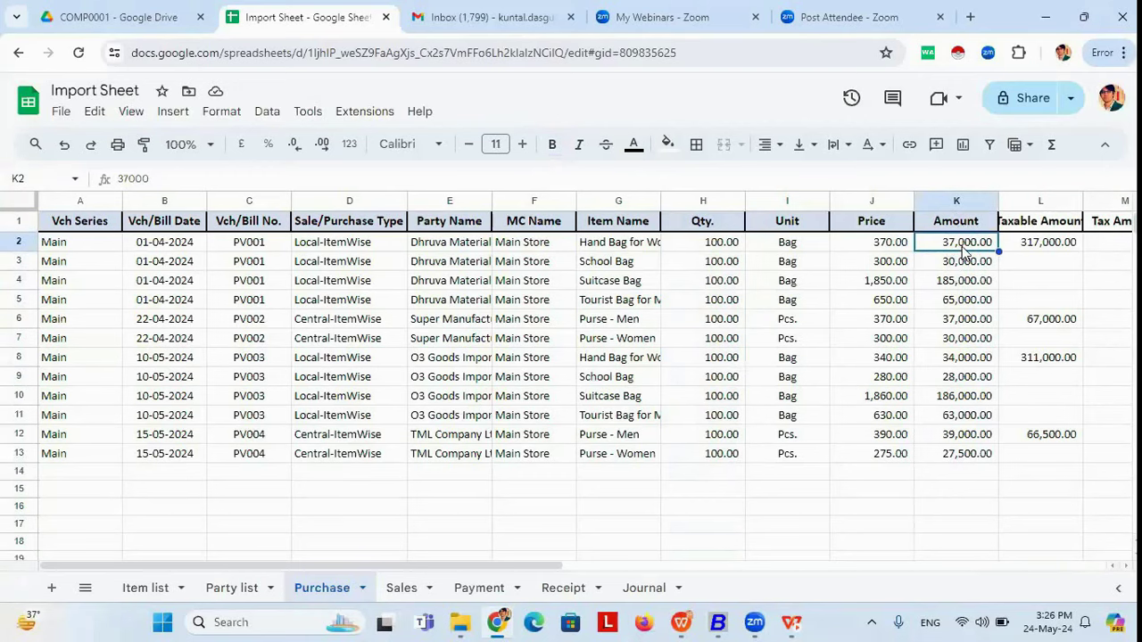
key(alt+Tab)
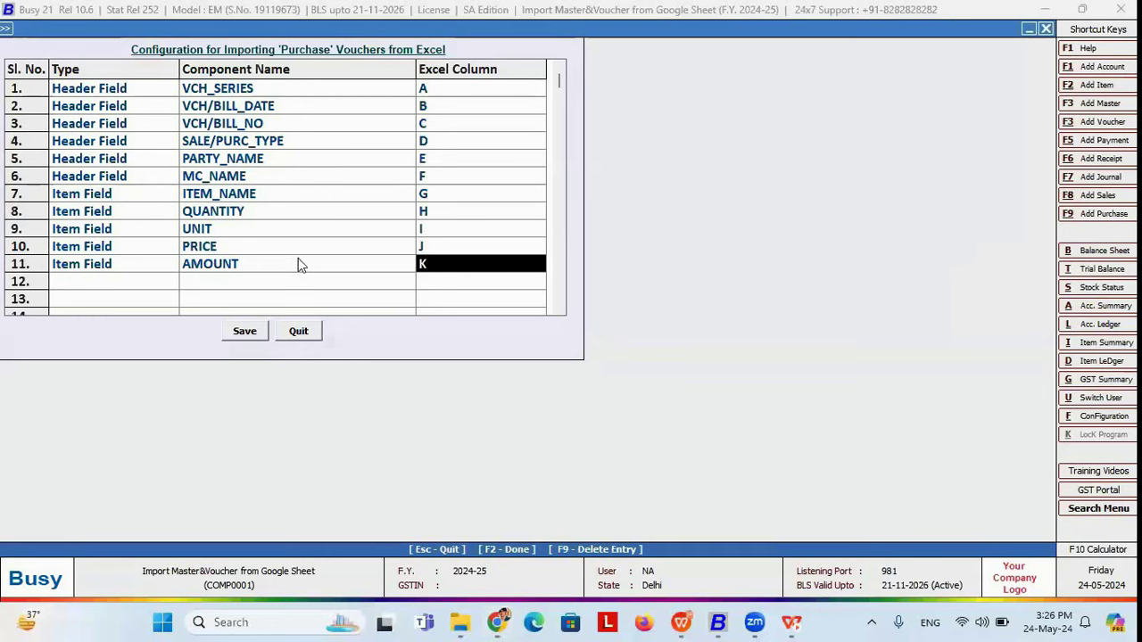
click(242, 333)
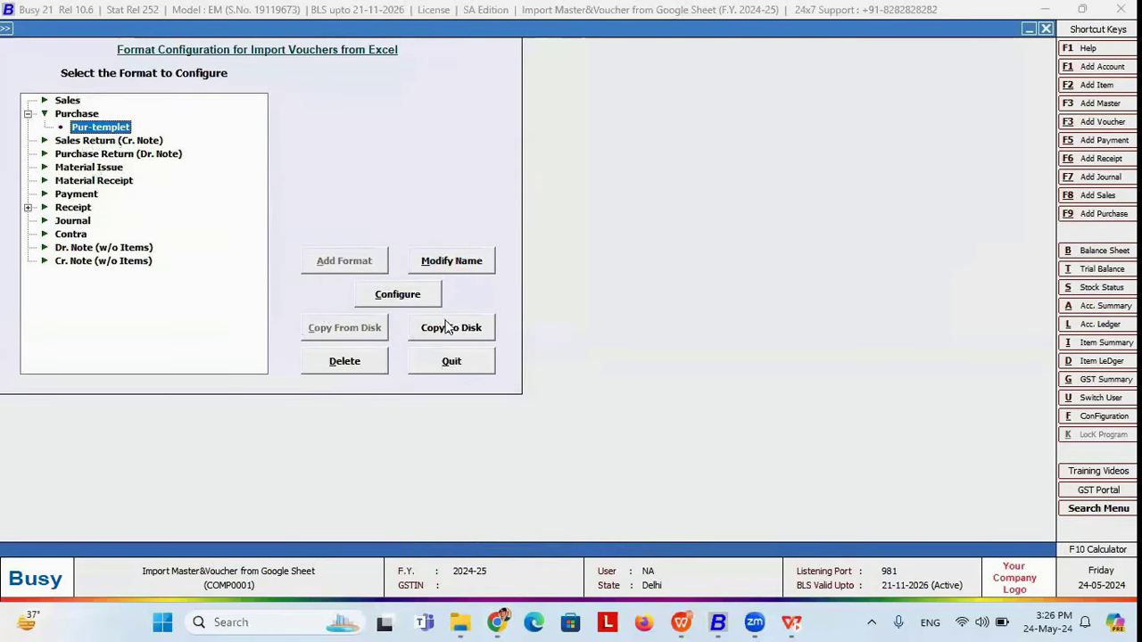
click(452, 361)
Step: Set the voucher import to type Purchase with the Pur-templet format and Add New Vouchers enabled
click(184, 72)
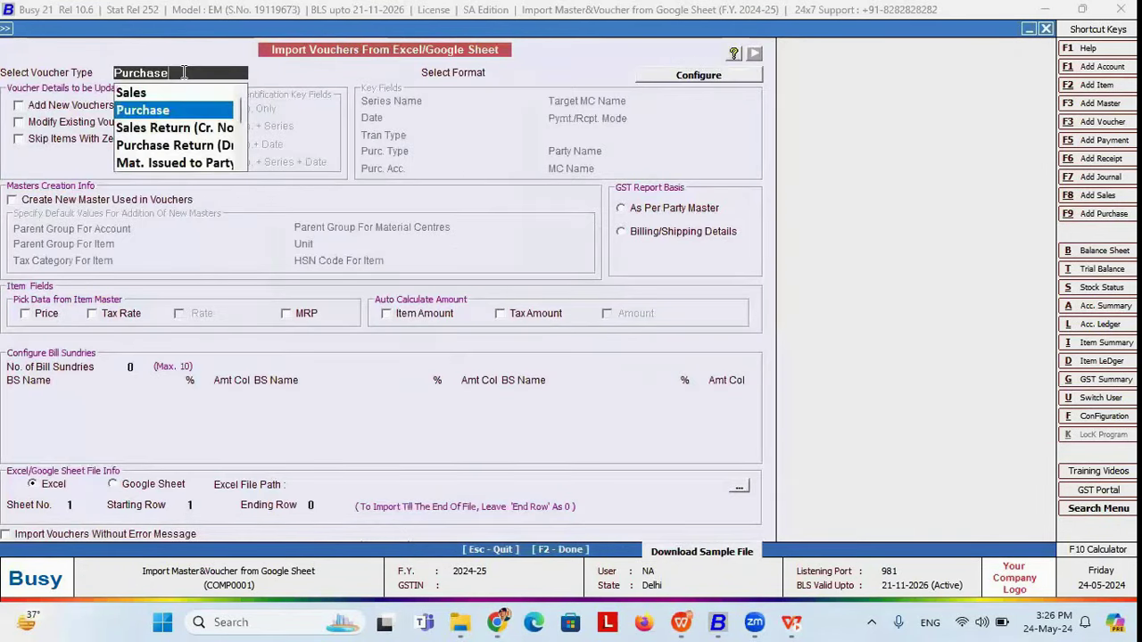
key(Return)
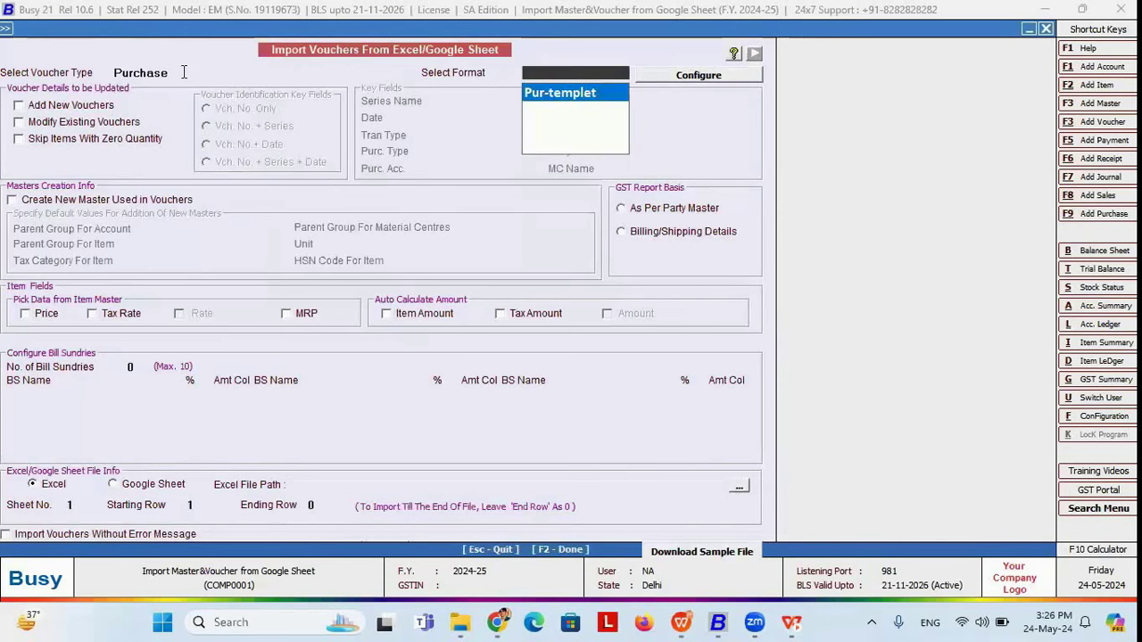
click(564, 92)
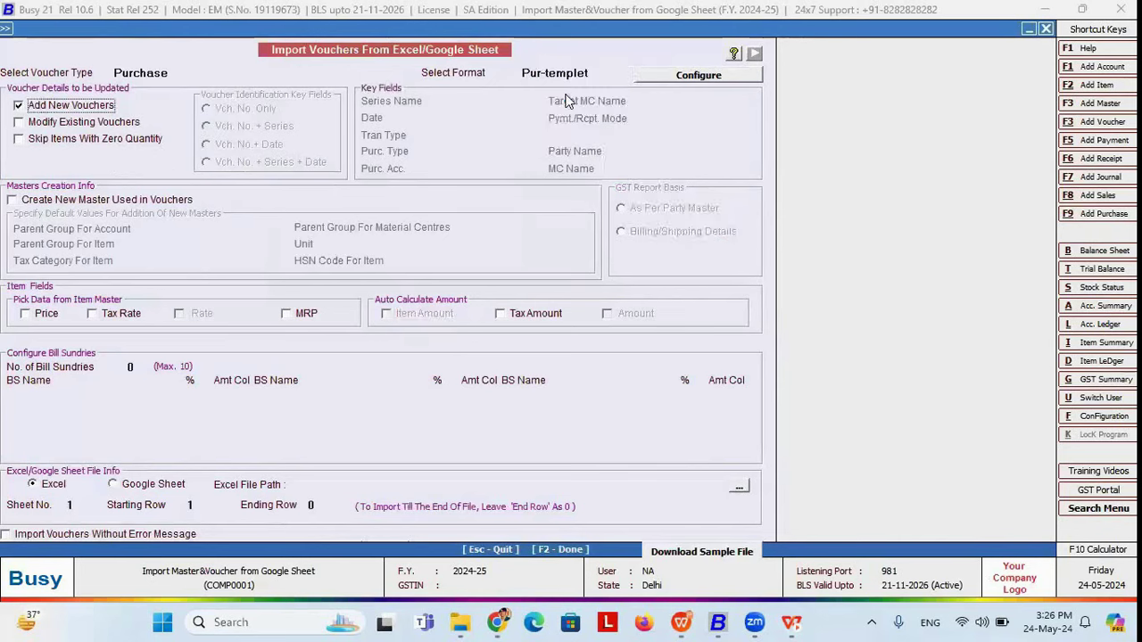
click(593, 71)
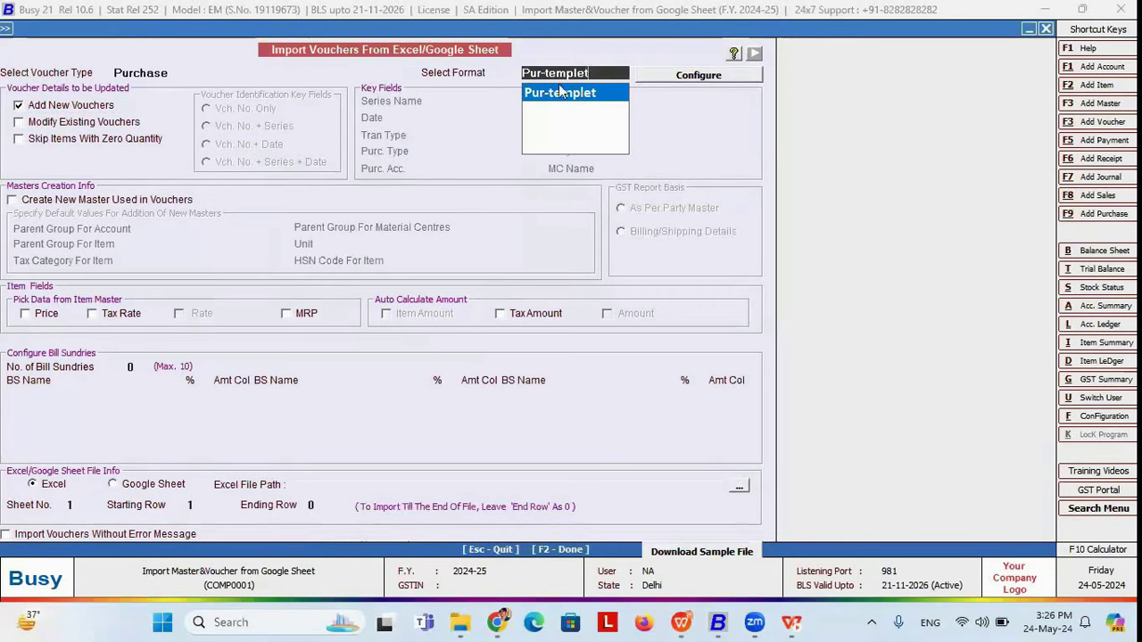
click(578, 128)
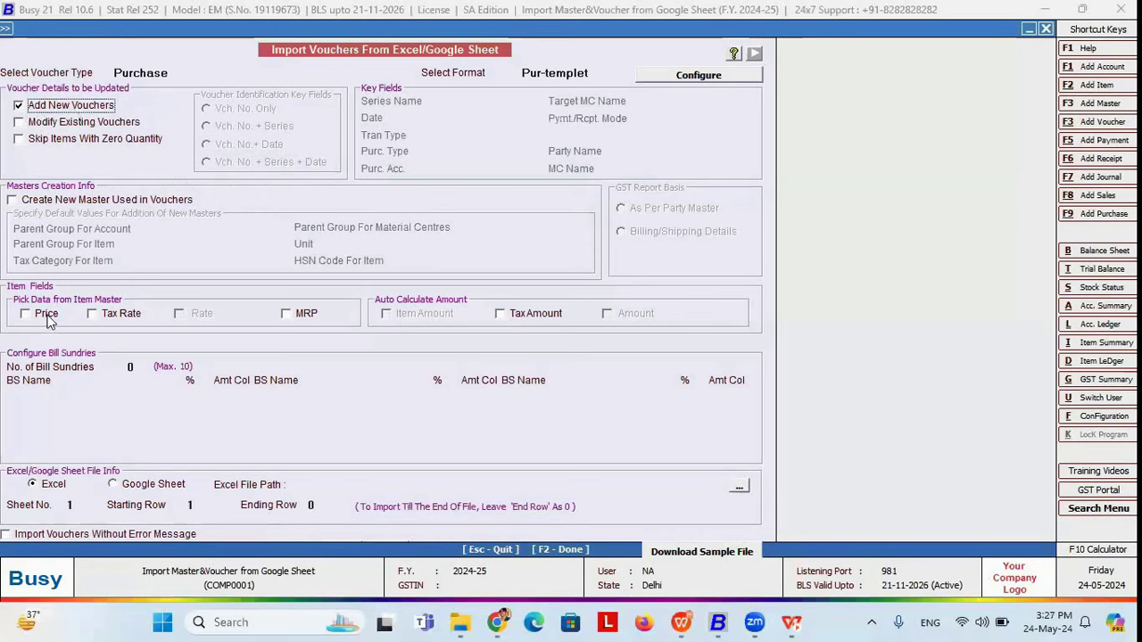
Step: Enable Tax Rate from the item master and automatic Tax Amount calculation, with Google Sheet as the import source
click(110, 321)
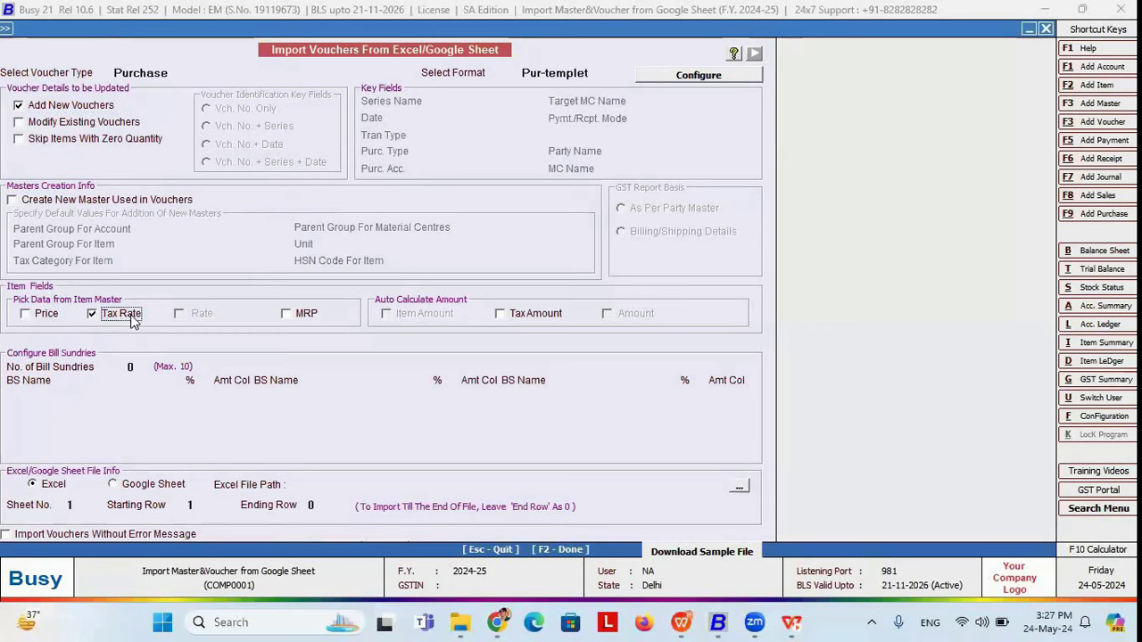
click(130, 366)
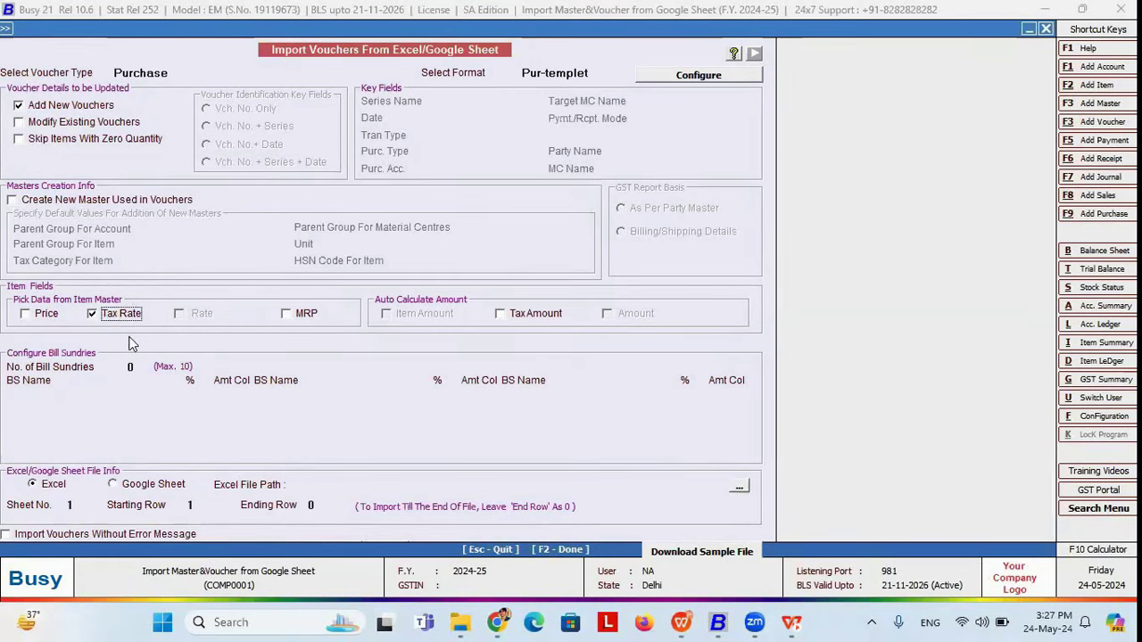
click(501, 315)
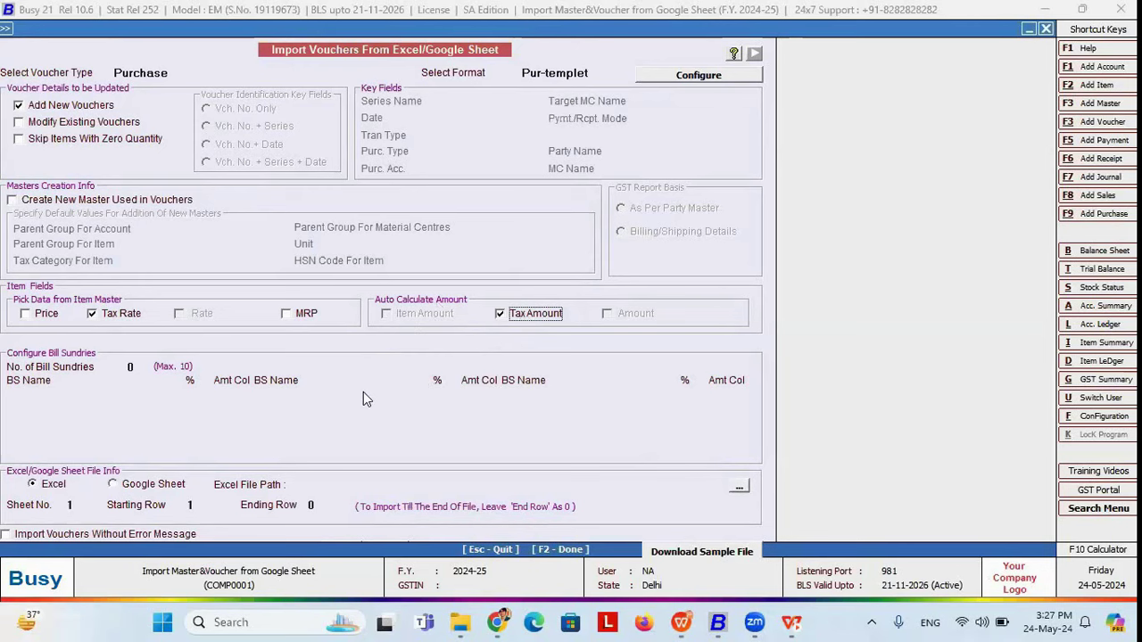
click(155, 489)
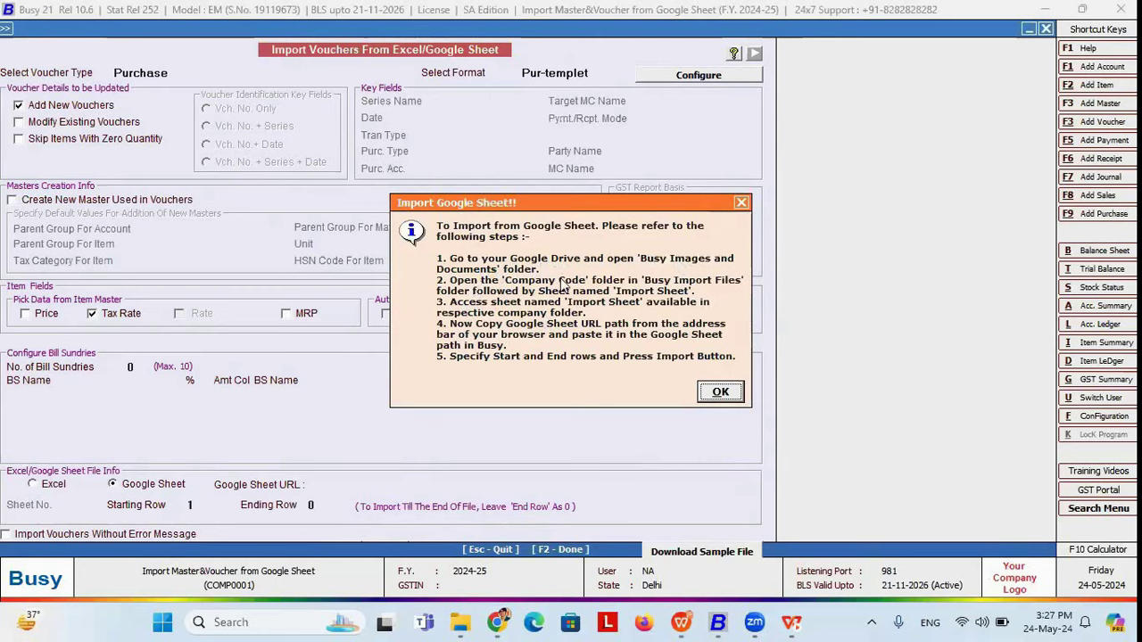
Step: Switch to Google Drive and, starting from its home page, open BUSY Images & Documents, BUSY Import Files, then the COMP0001 folder
key(alt+Tab)
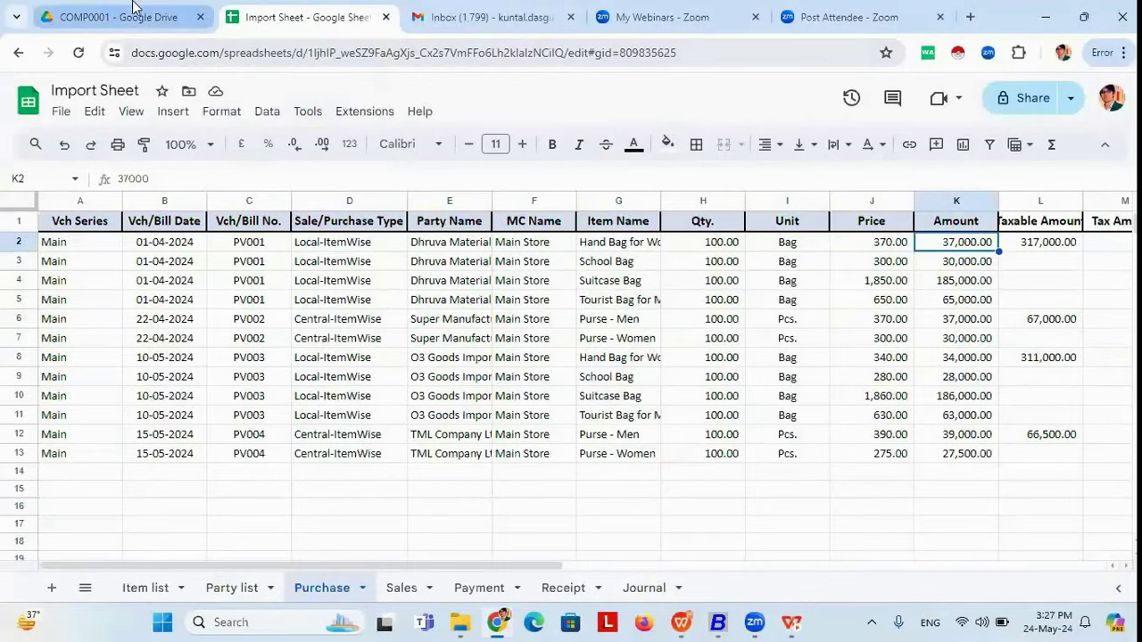
click(132, 11)
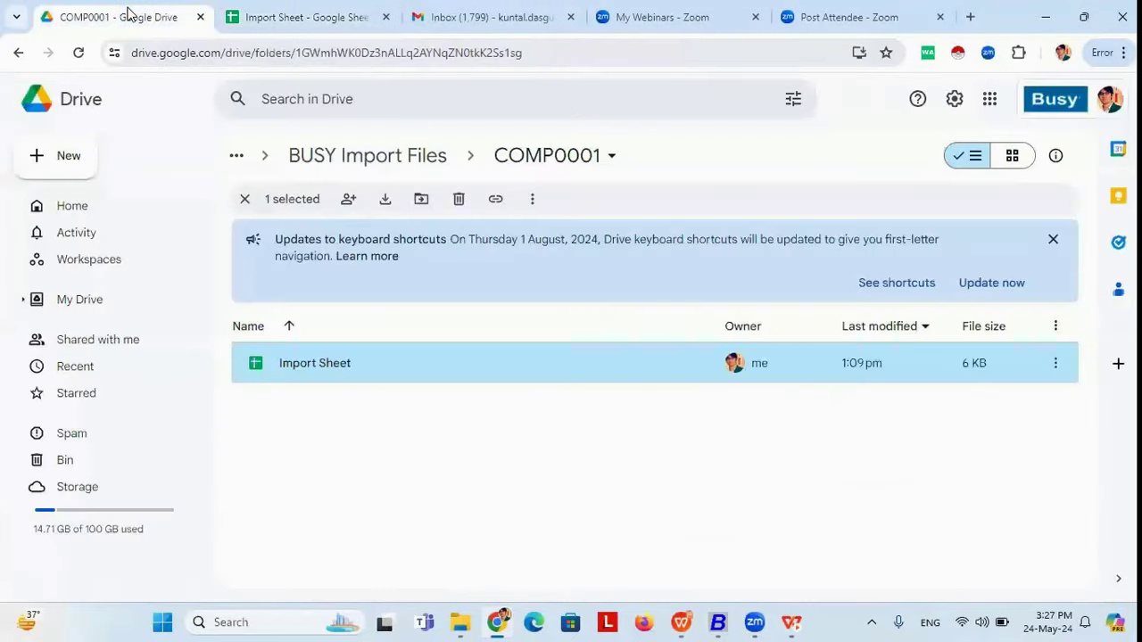
click(18, 54)
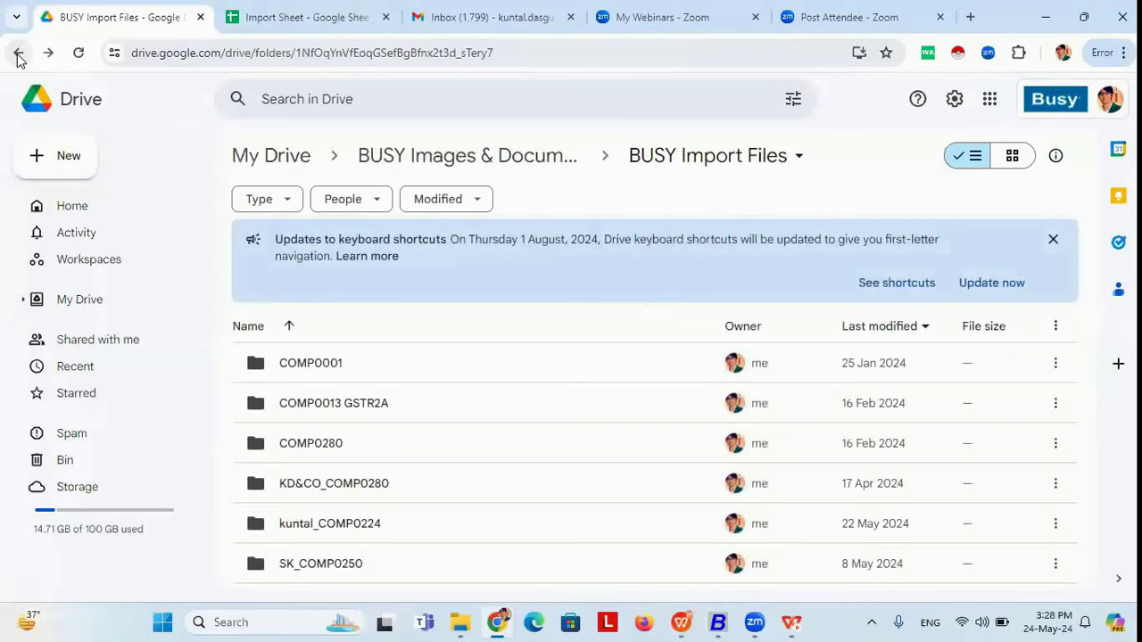
click(18, 53)
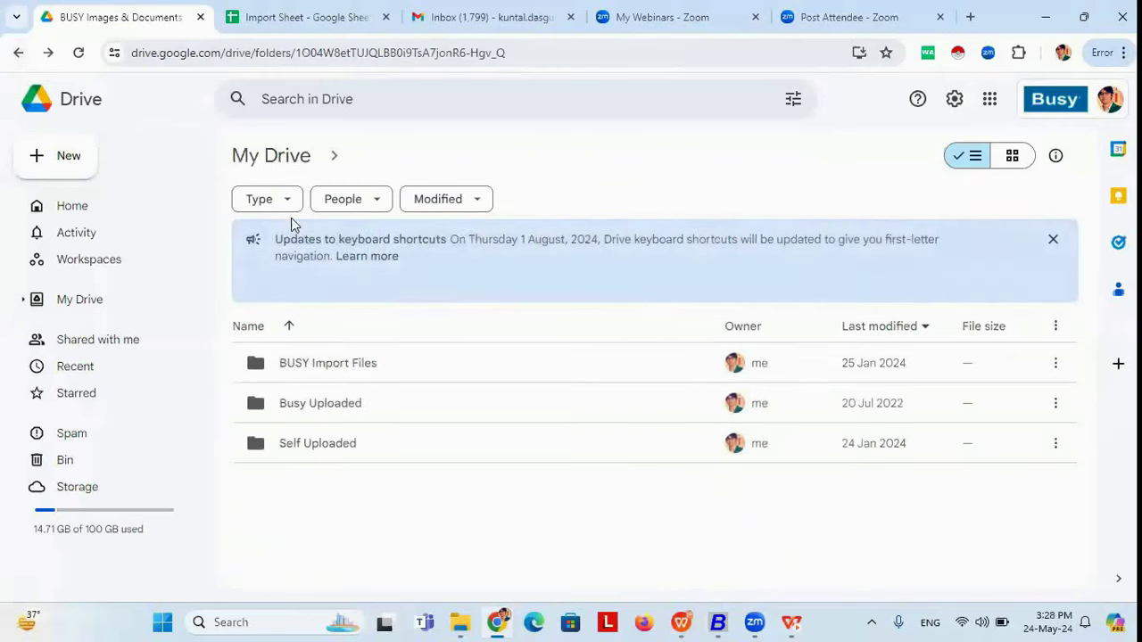
click(18, 53)
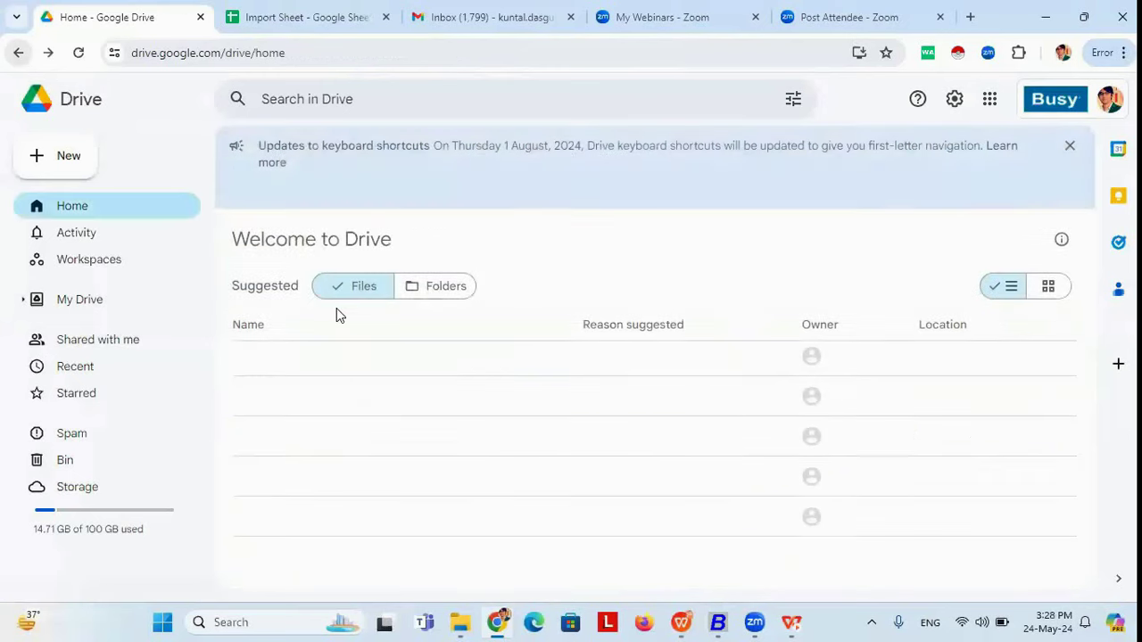
click(446, 287)
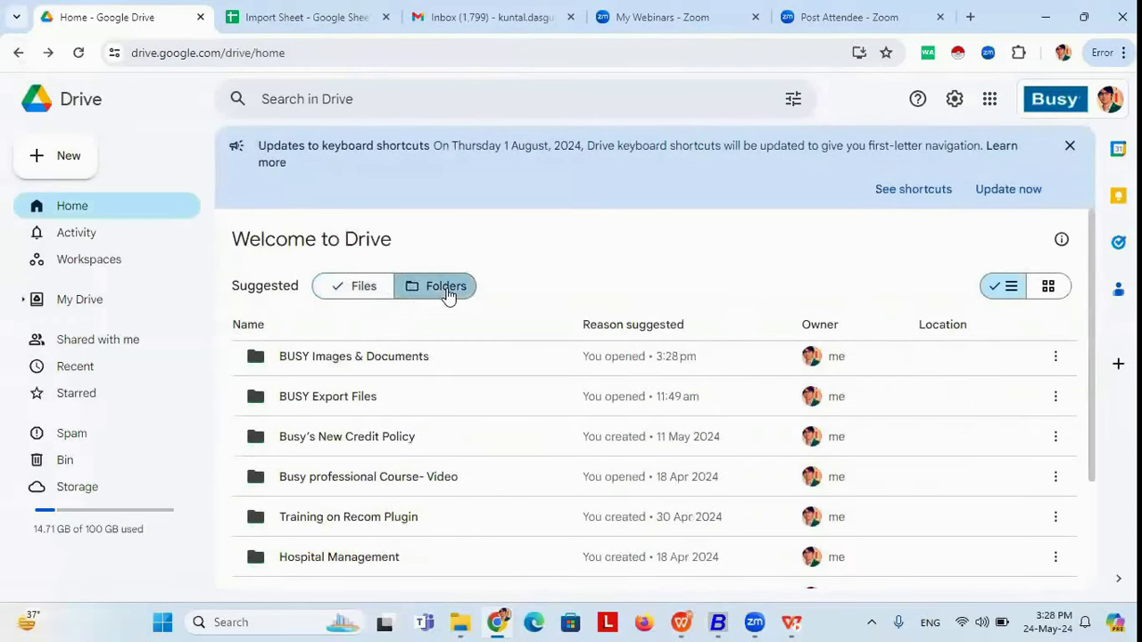
double_click(330, 362)
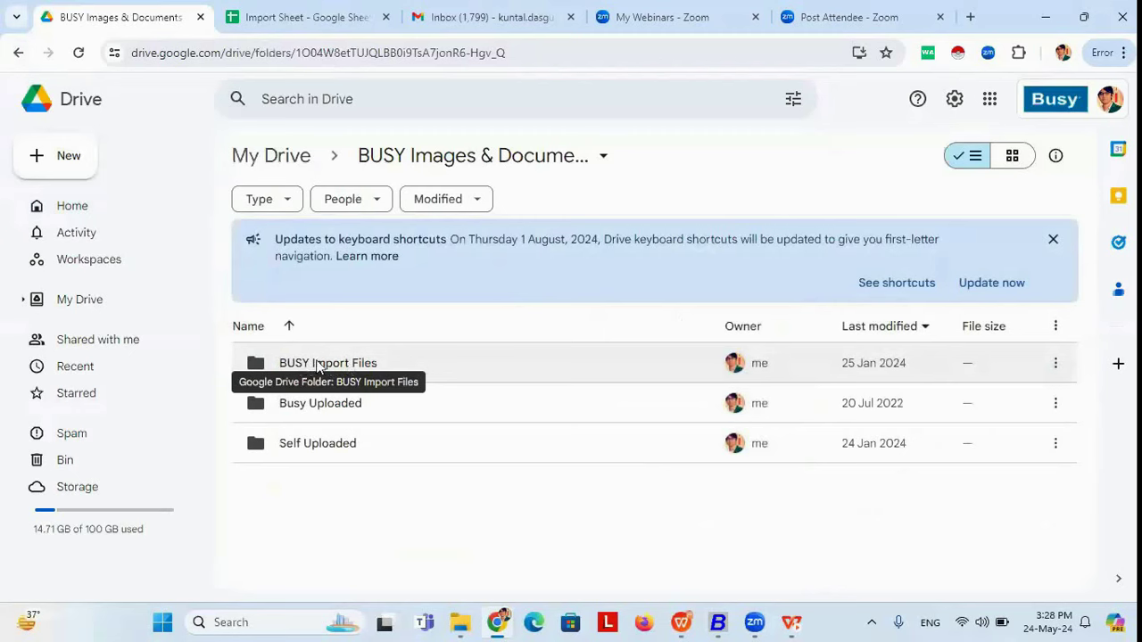
double_click(329, 364)
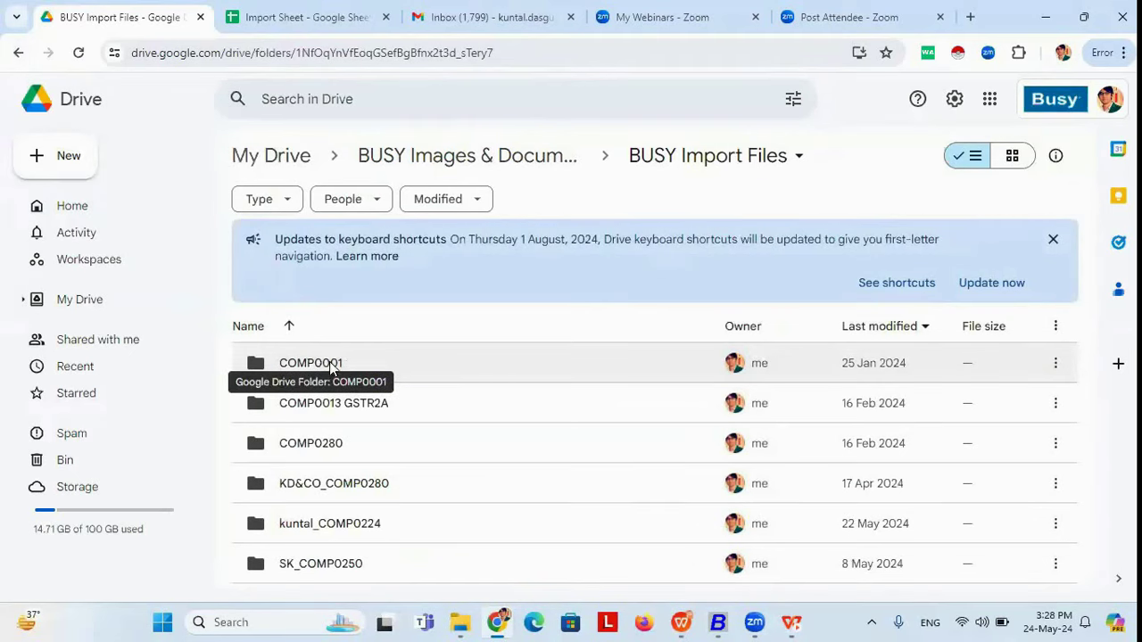
double_click(329, 363)
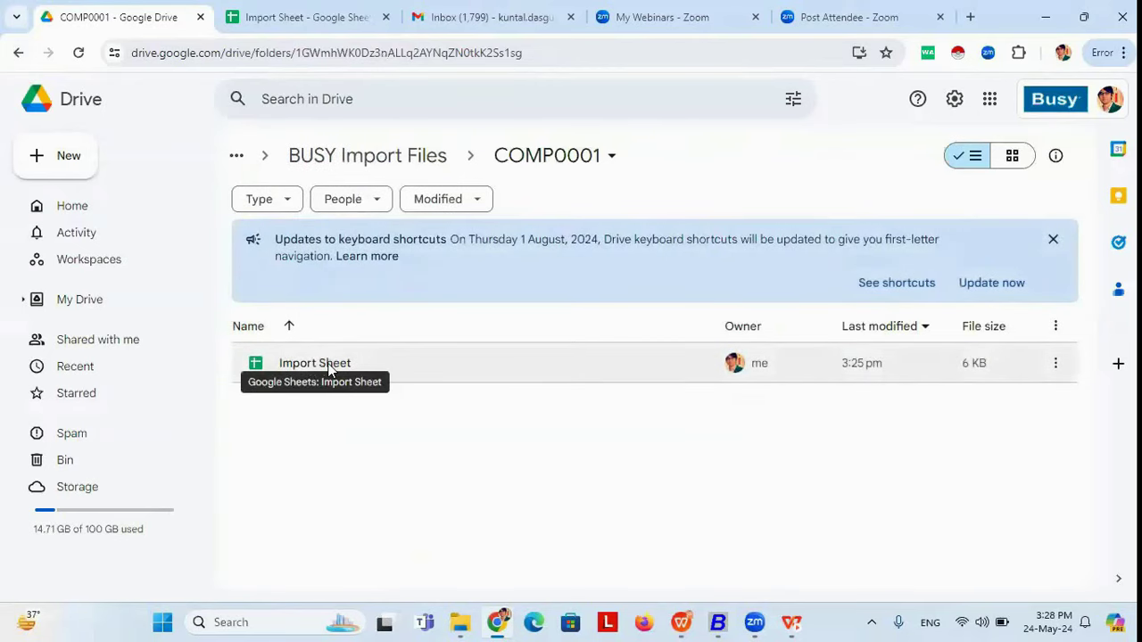
Step: Copy the URL of the Purchase tab in the Import Sheet spreadsheet and switch back to Busy
click(331, 26)
click(100, 253)
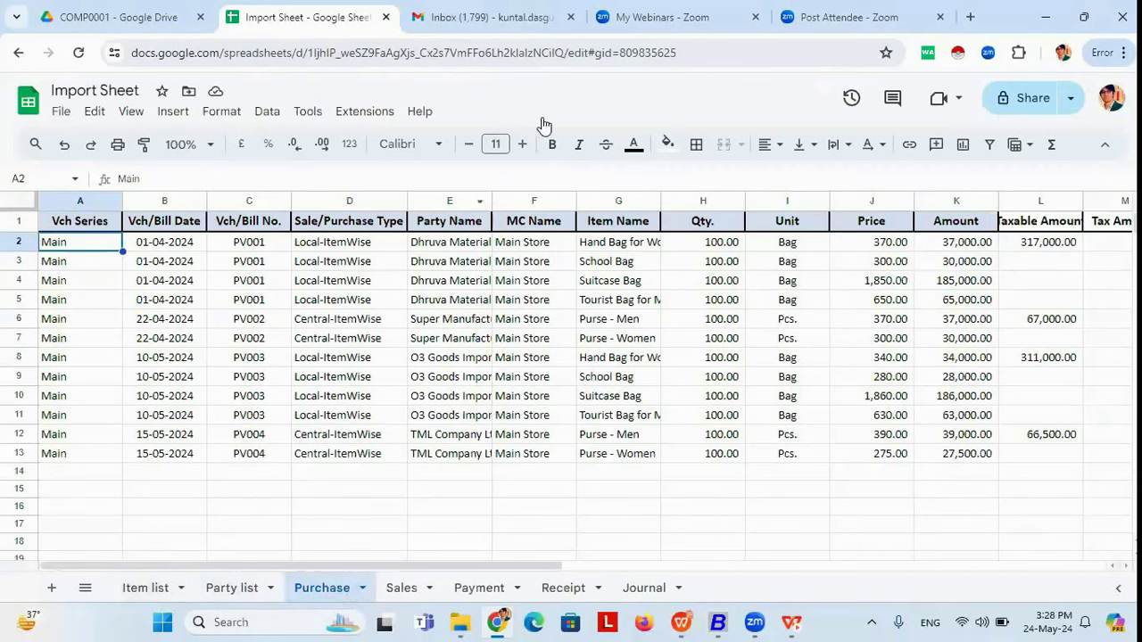
click(683, 51)
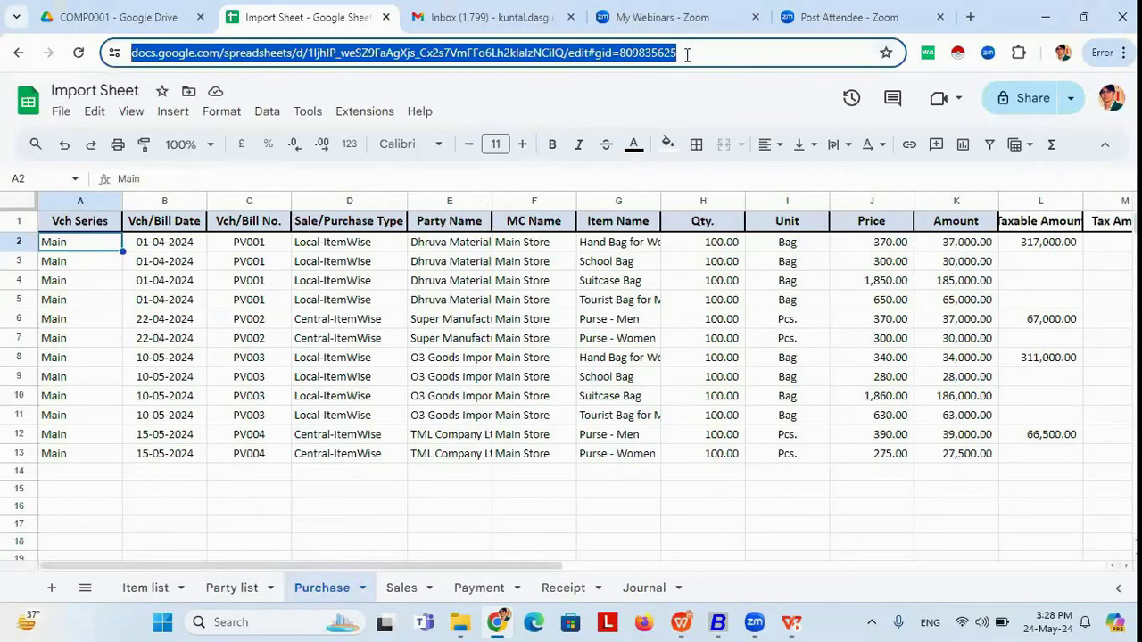
right_click(440, 59)
click(520, 215)
click(335, 591)
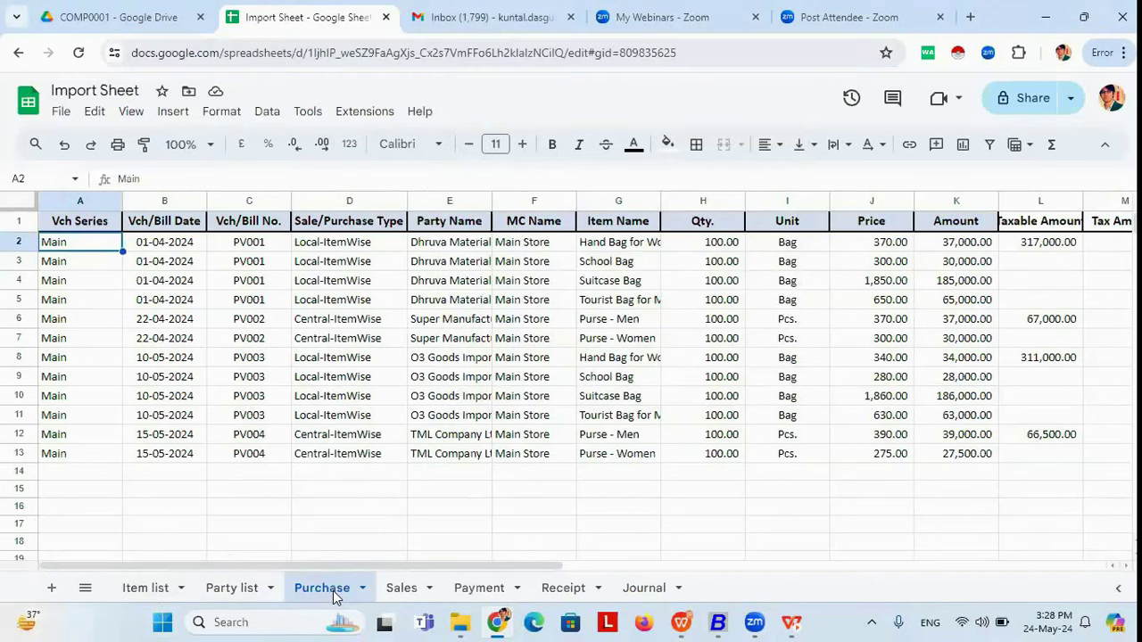
click(681, 59)
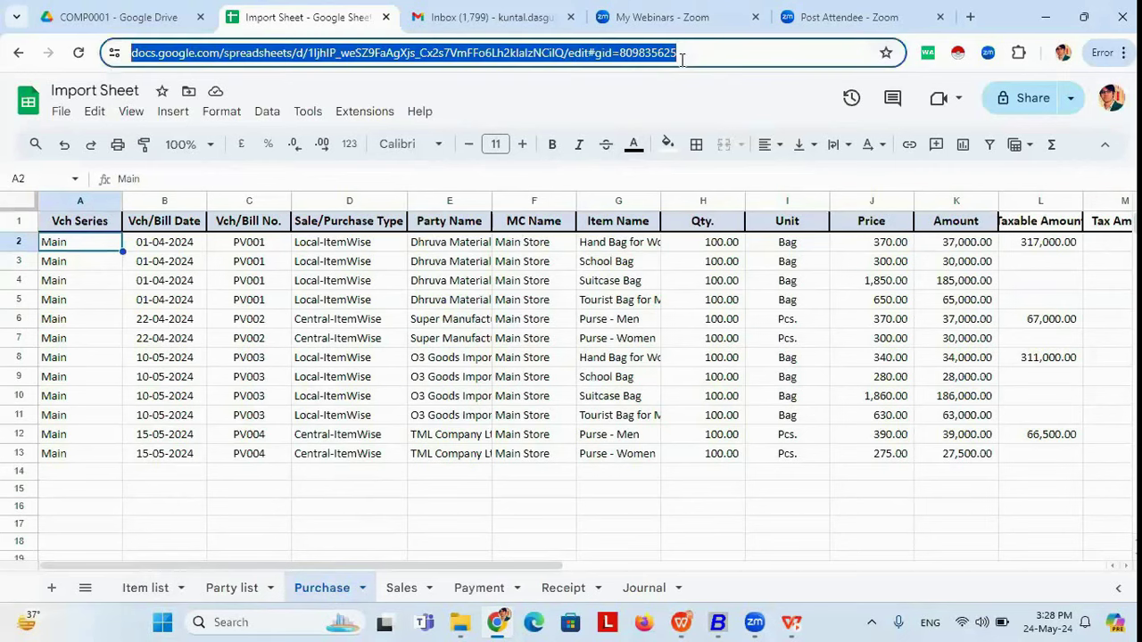
right_click(602, 57)
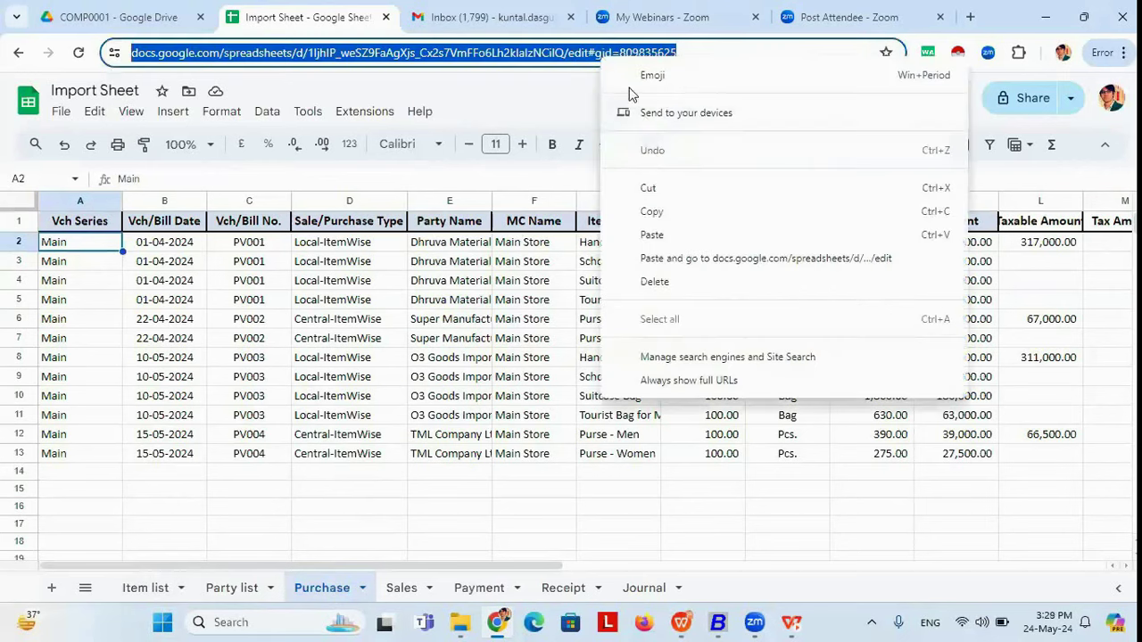
click(673, 219)
click(717, 621)
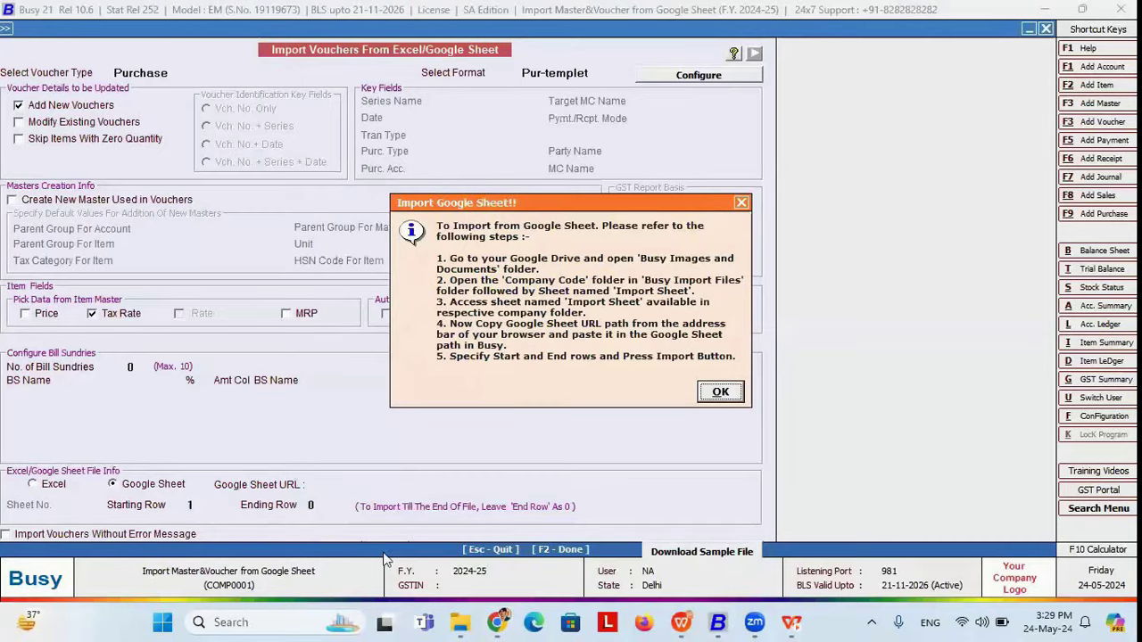
Step: Paste the copied Purchase tab URL as the Google Sheet URL and set the import range to rows 2 through 13
click(719, 390)
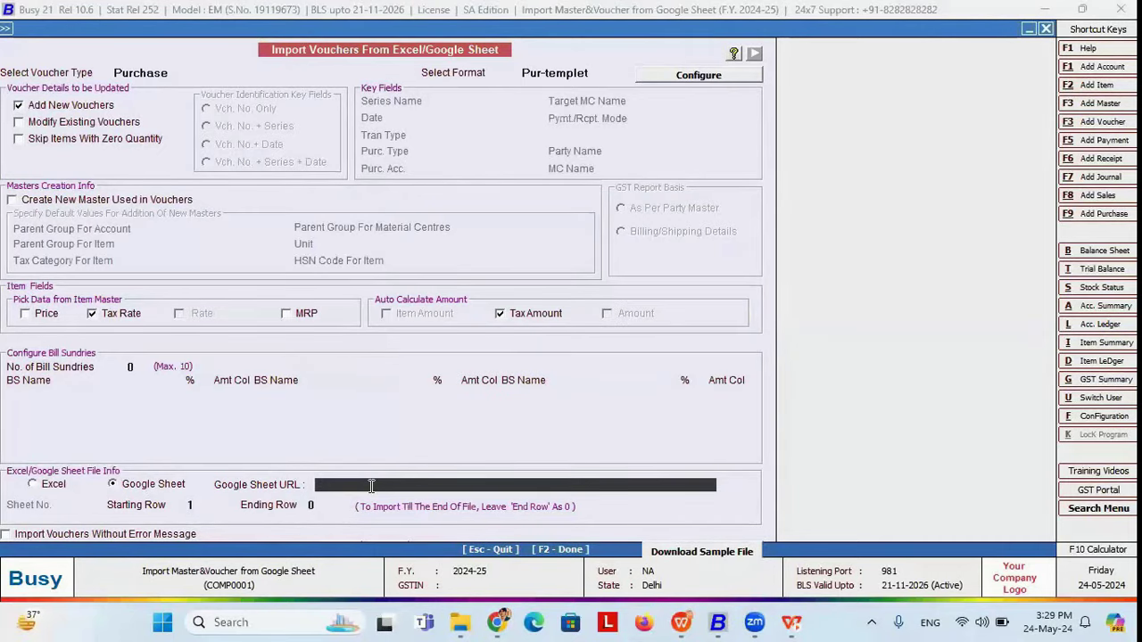
key(ctrl+v)
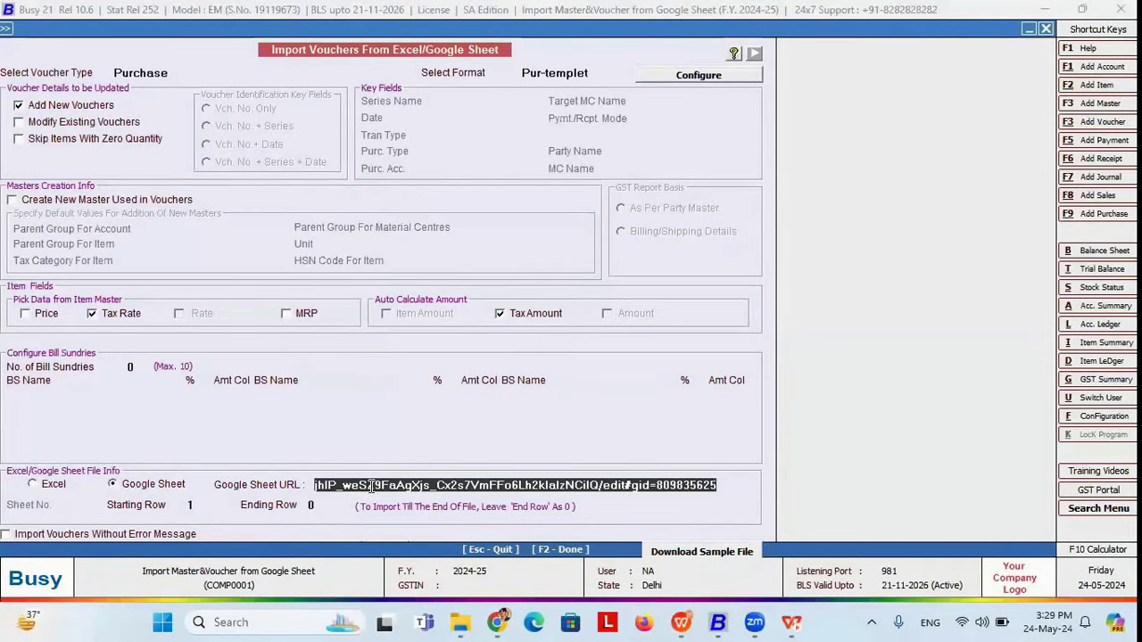
click(192, 505)
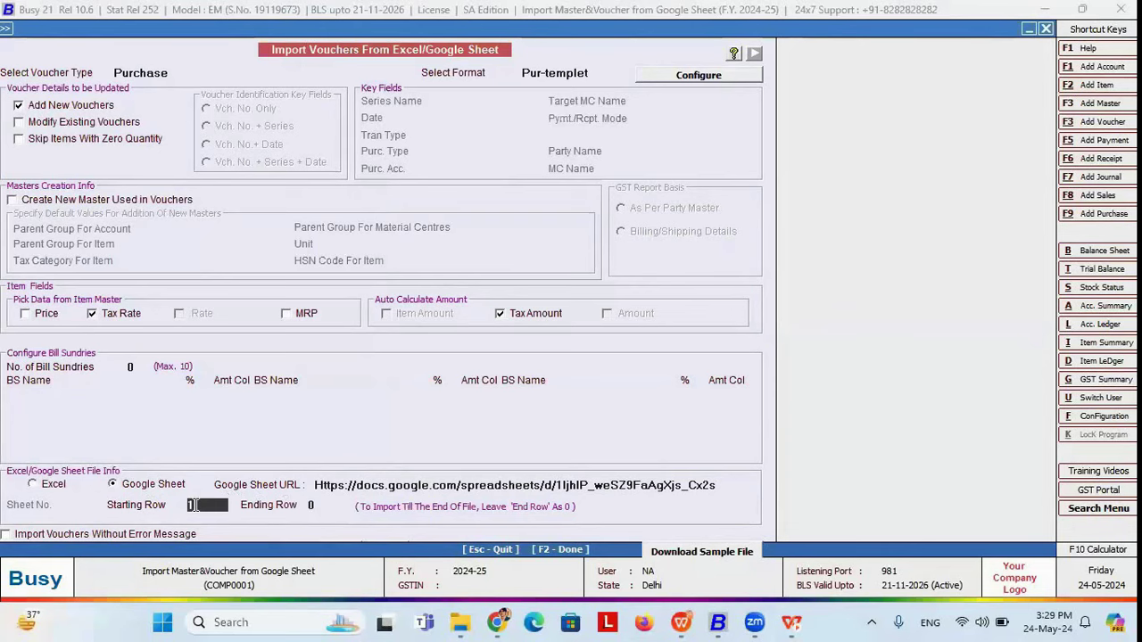
key(alt+Tab)
key(alt+Tab)
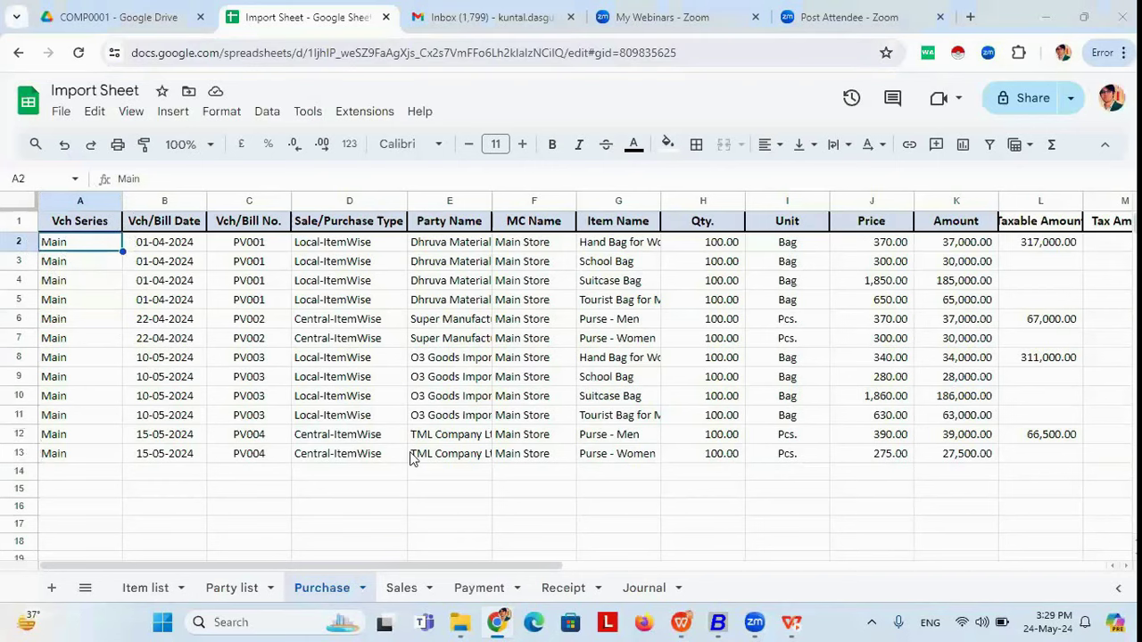
key(alt+Tab)
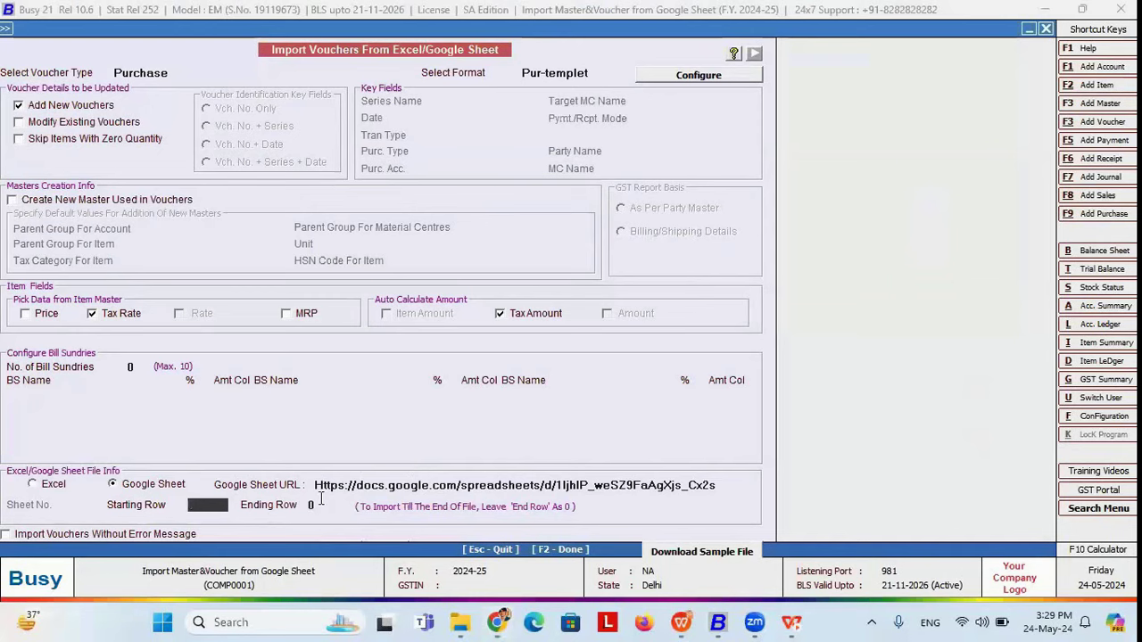
text(2)
key(Return)
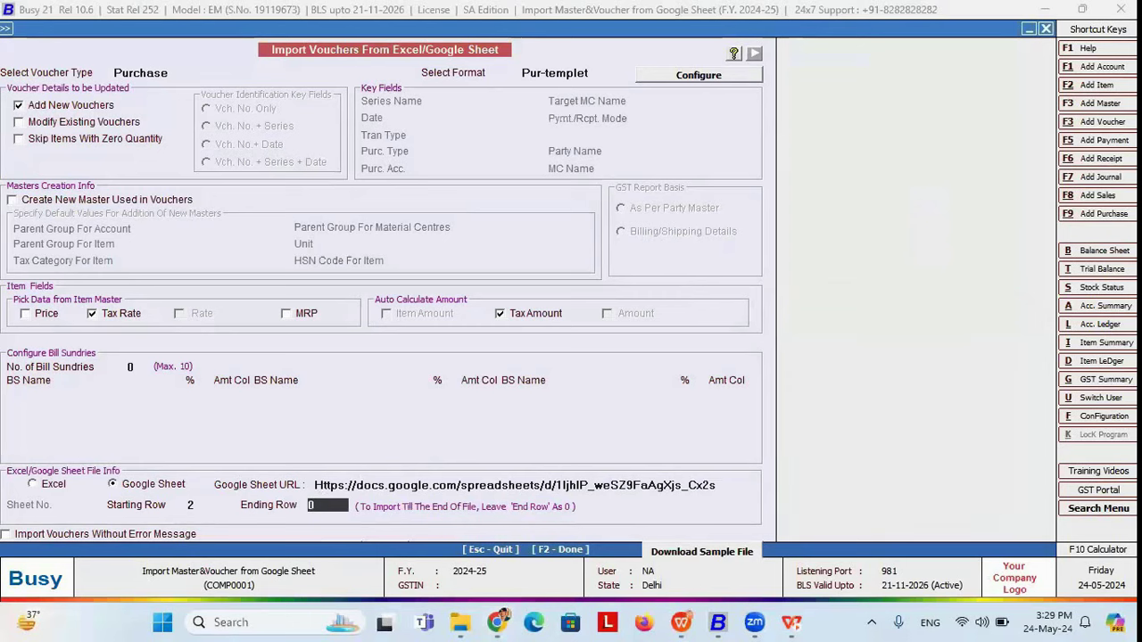
text(13)
Step: Run the purchase voucher import, confirming its start and closing the completion message
key(Return)
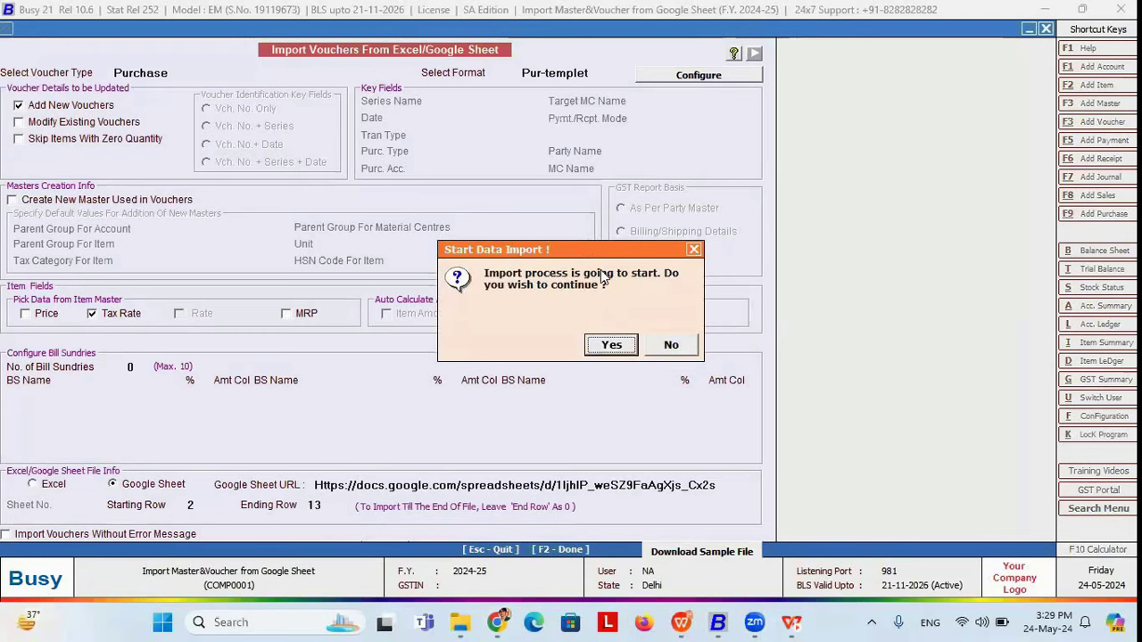
key(Return)
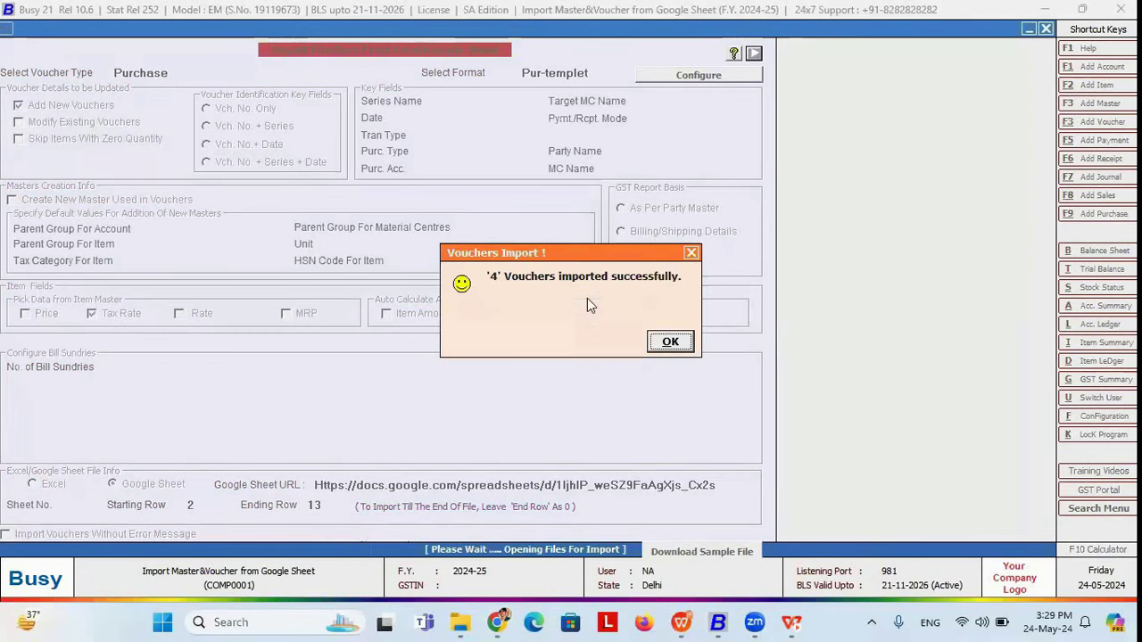
click(670, 348)
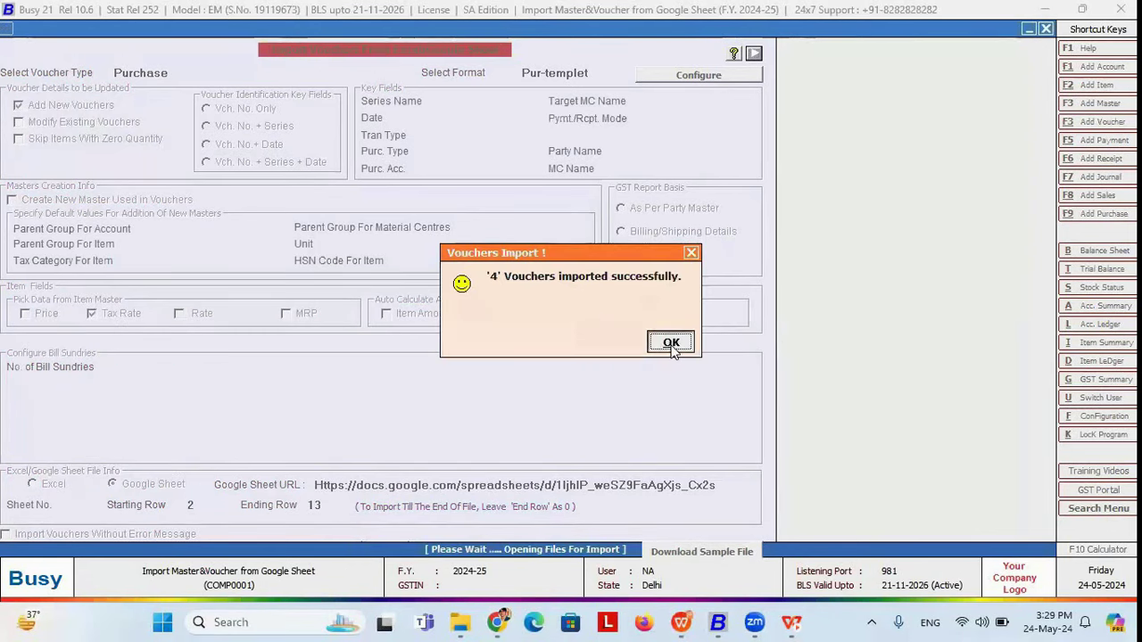
Step: Switch to the Import Sheet in Google Sheets and check the bill numbers PV001 to PV004 in the Purchase tab
key(alt+Tab)
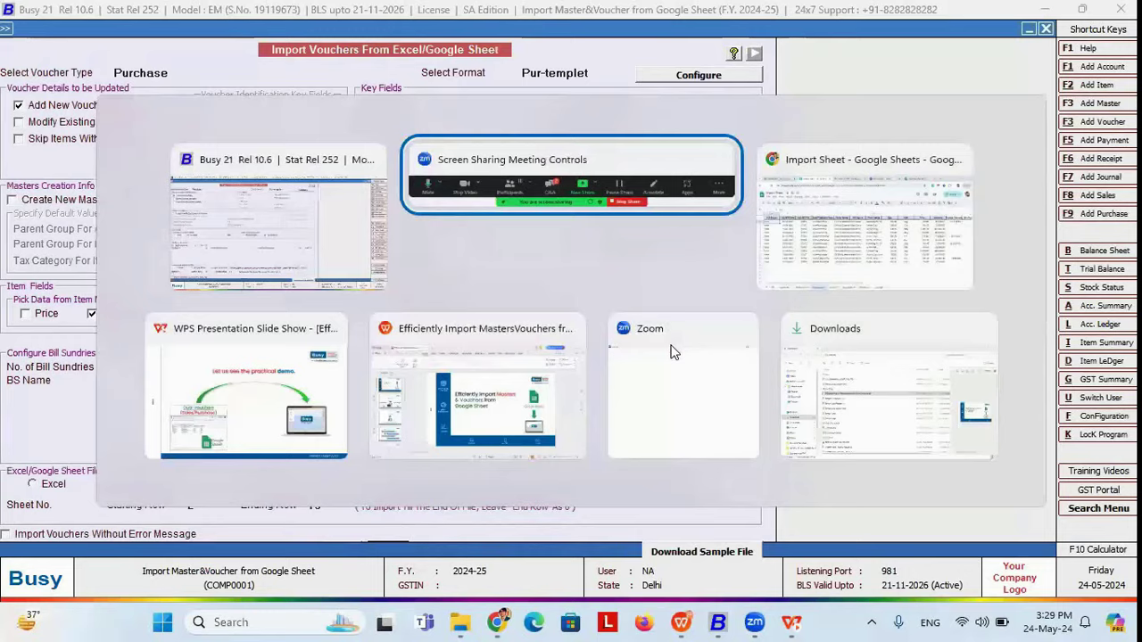
key(alt+Tab)
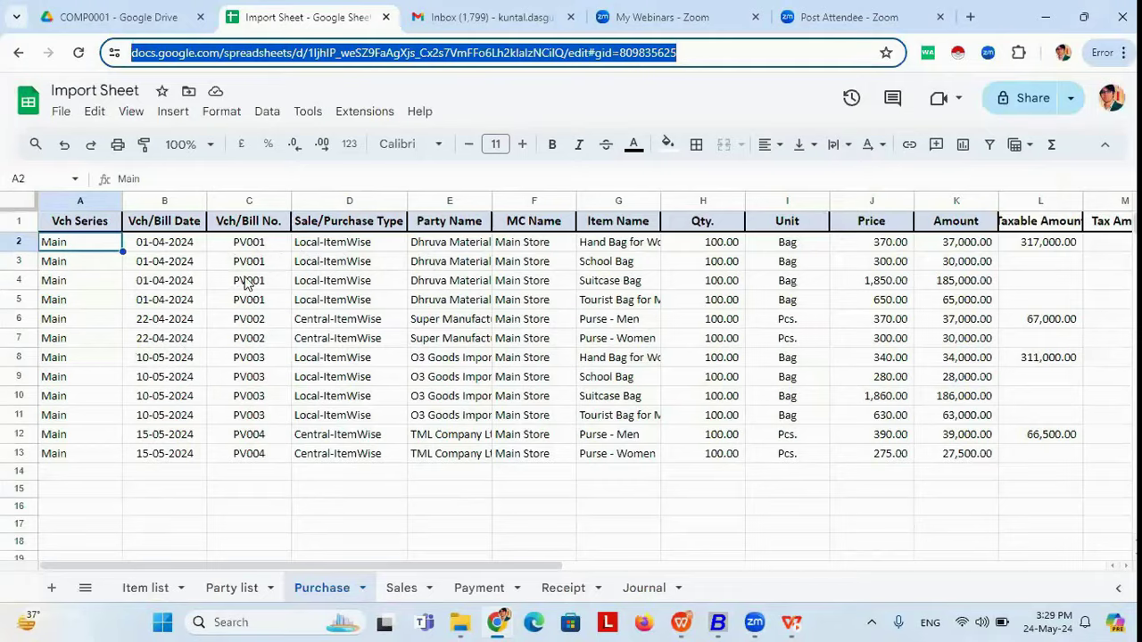
click(268, 247)
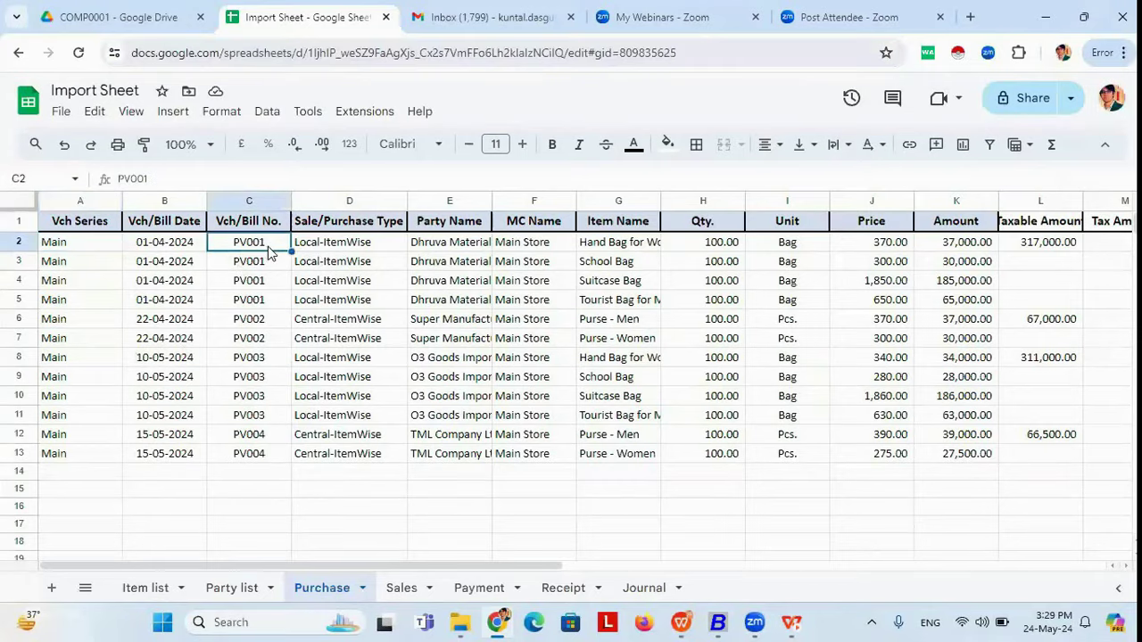
click(270, 323)
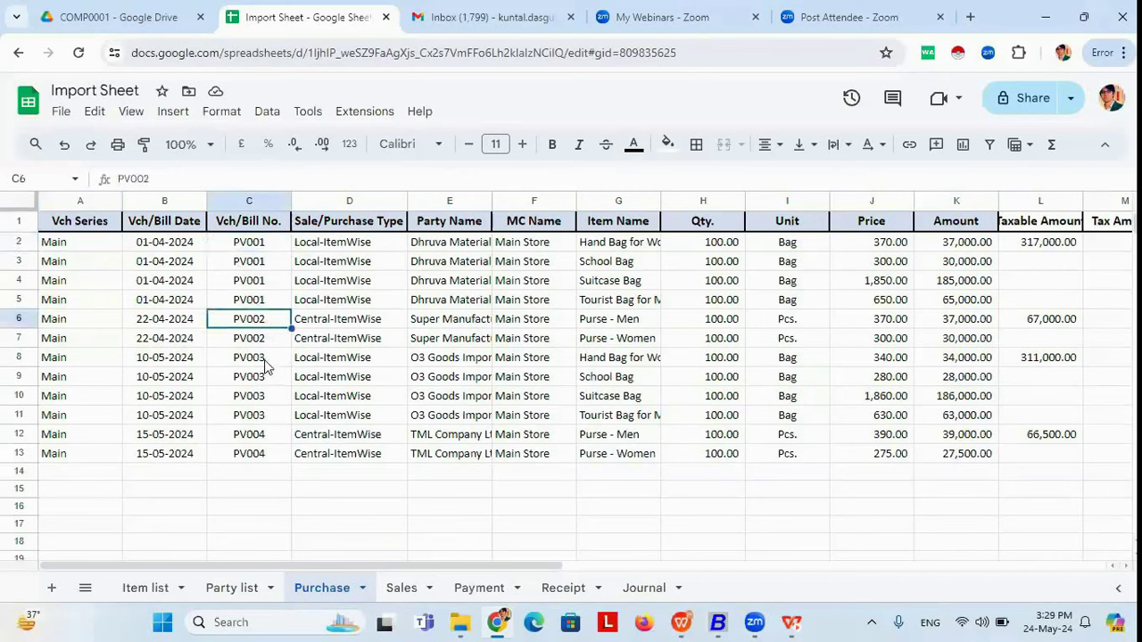
click(264, 360)
click(272, 437)
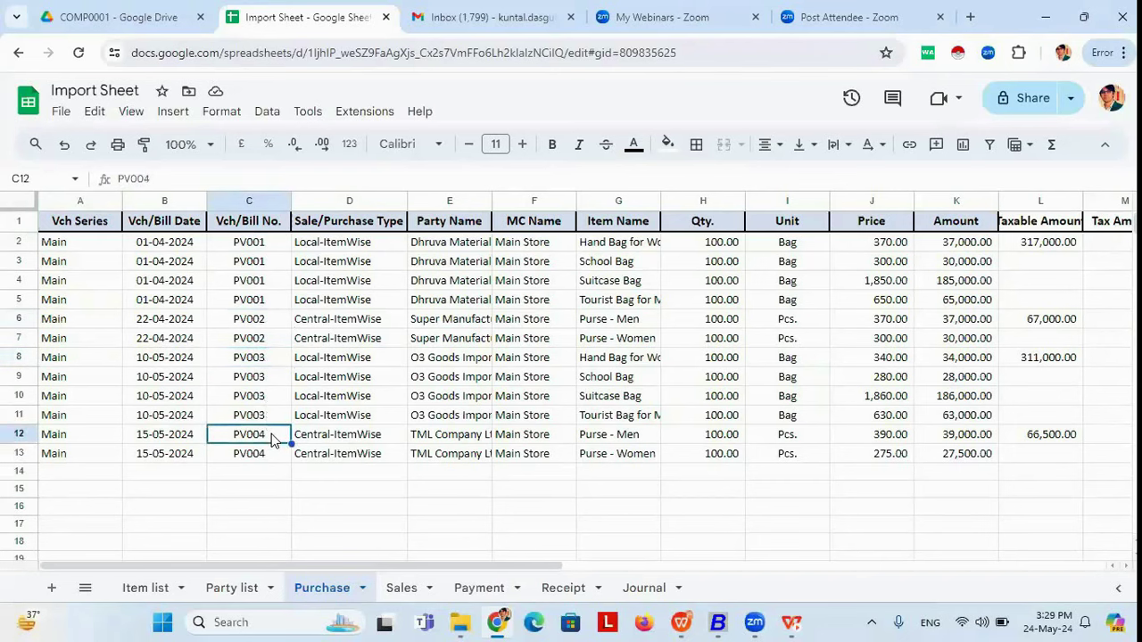
Step: Switch back to Busy, leave the voucher import form and open the purchase voucher list
key(alt+Tab)
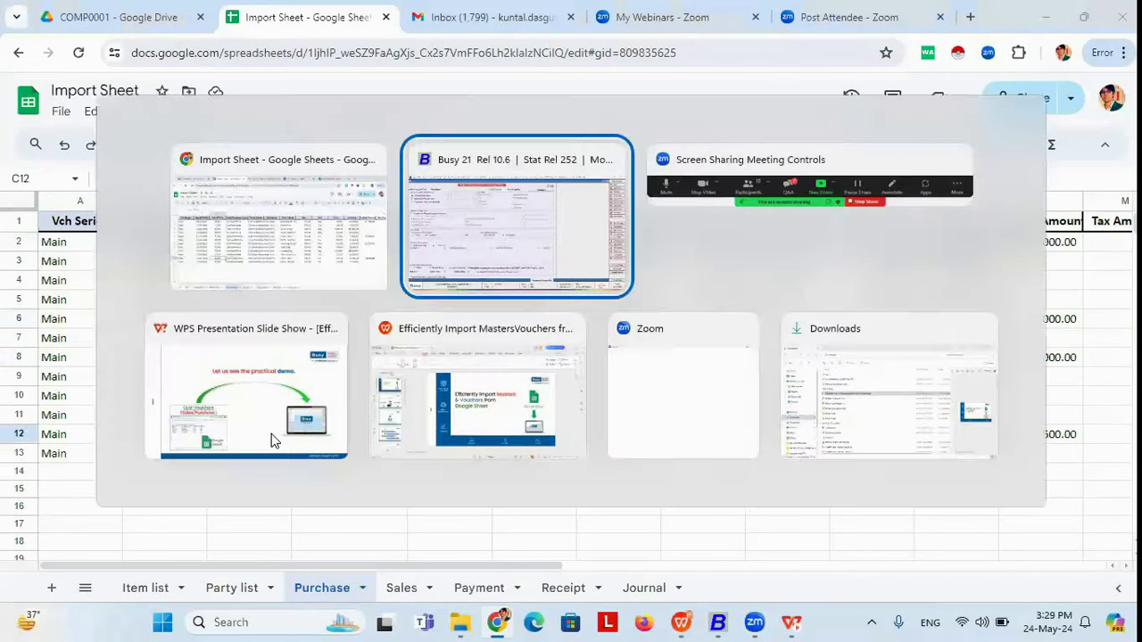
key(Escape)
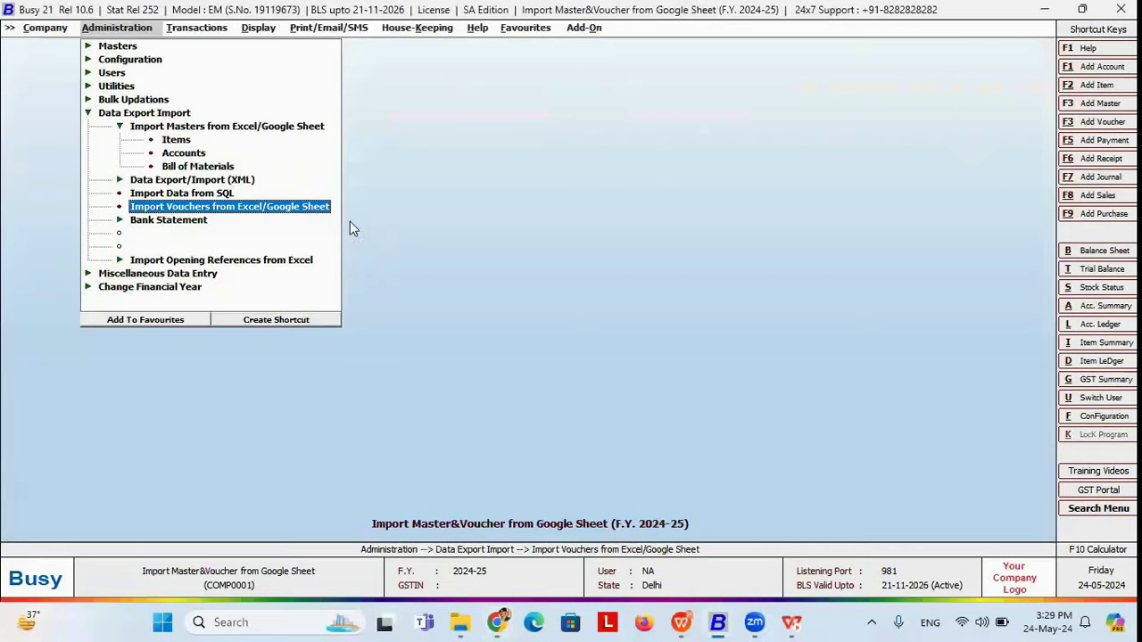
click(215, 31)
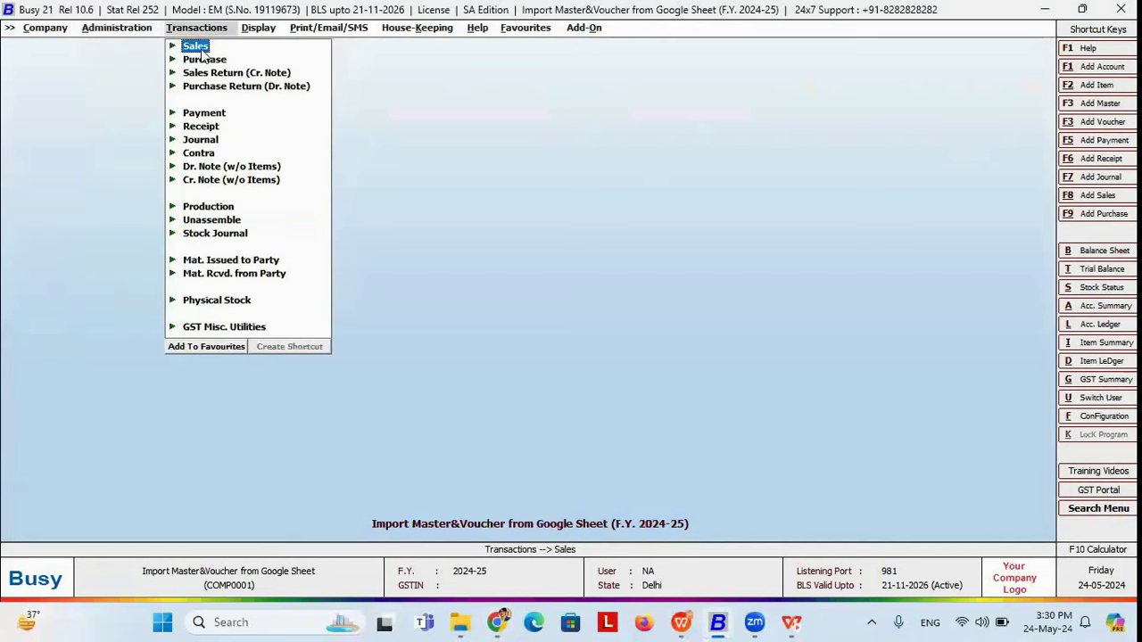
click(202, 60)
key(Down)
key(Down)
key(Down)
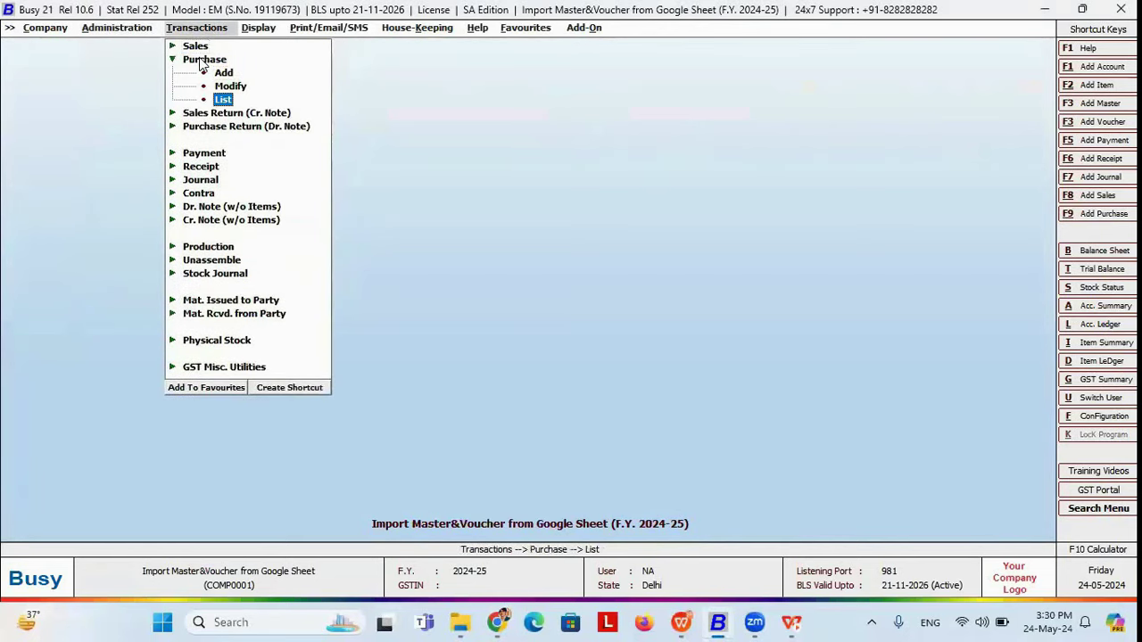
key(Return)
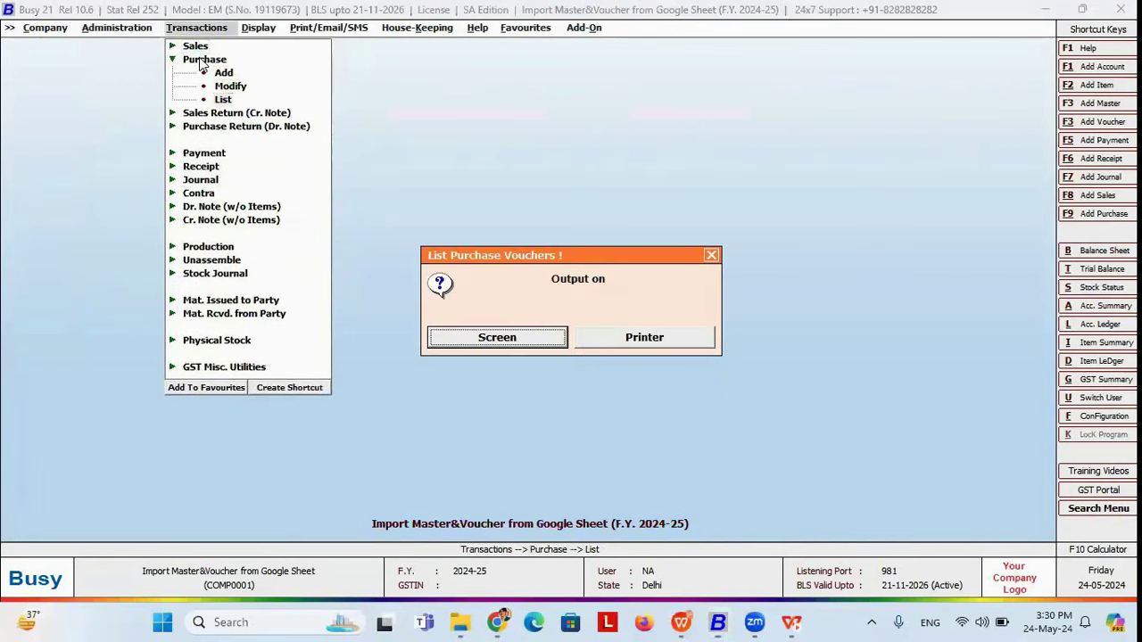
Step: Show the purchase voucher list on screen for all series from 01-04-2024 to 15-05-2024, keeping the default display options
key(Return)
key(Return)
key(Return)
key(Return)
key(Return)
key(Return)
key(Return)
key(Return)
key(Return)
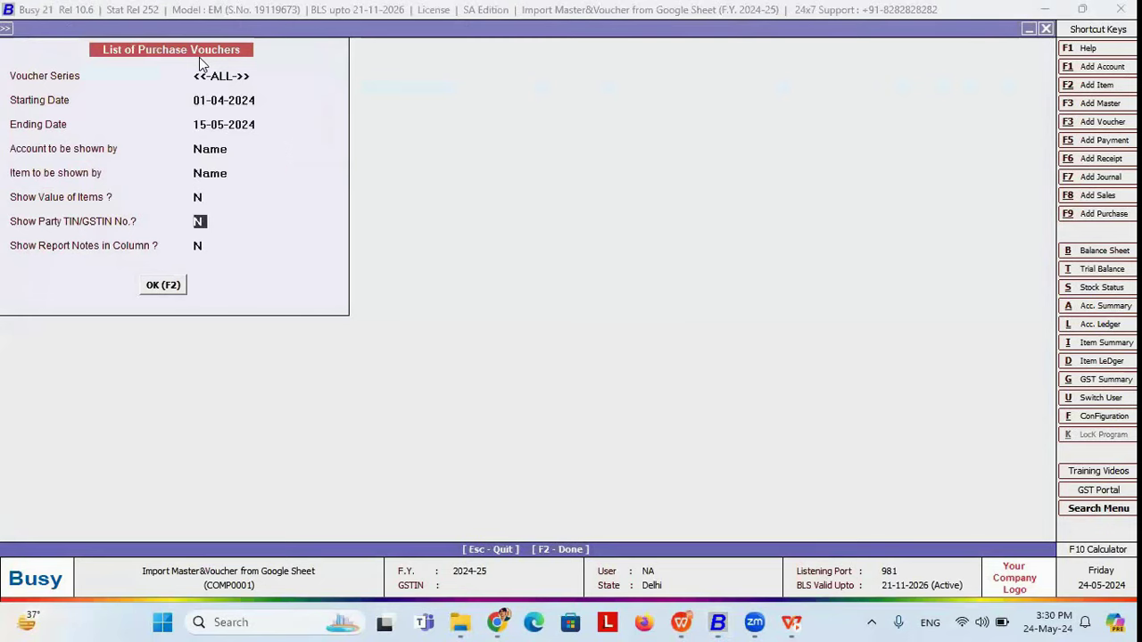
key(F2)
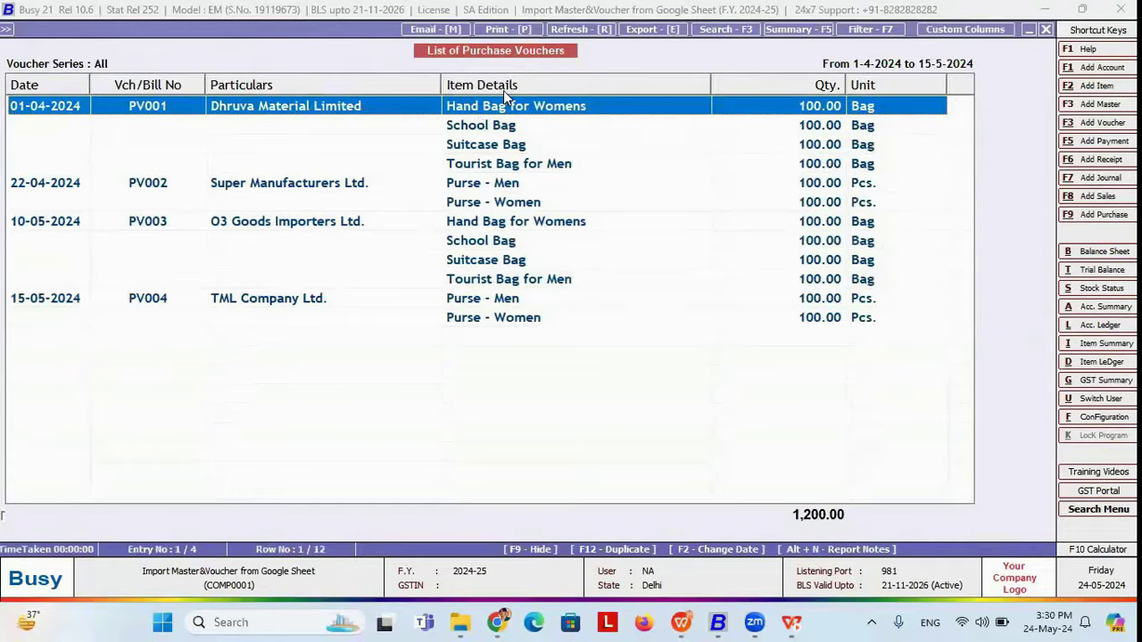
Step: Open purchase voucher PV001 and view the item-wise GST details of Hand Bag for Womens
key(Return)
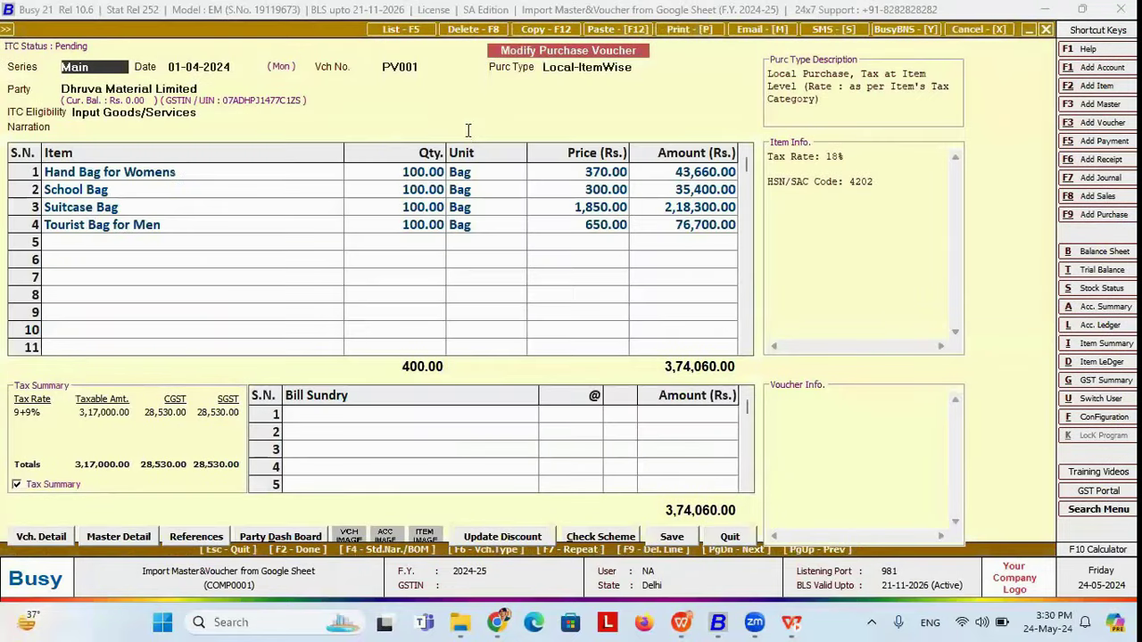
click(649, 175)
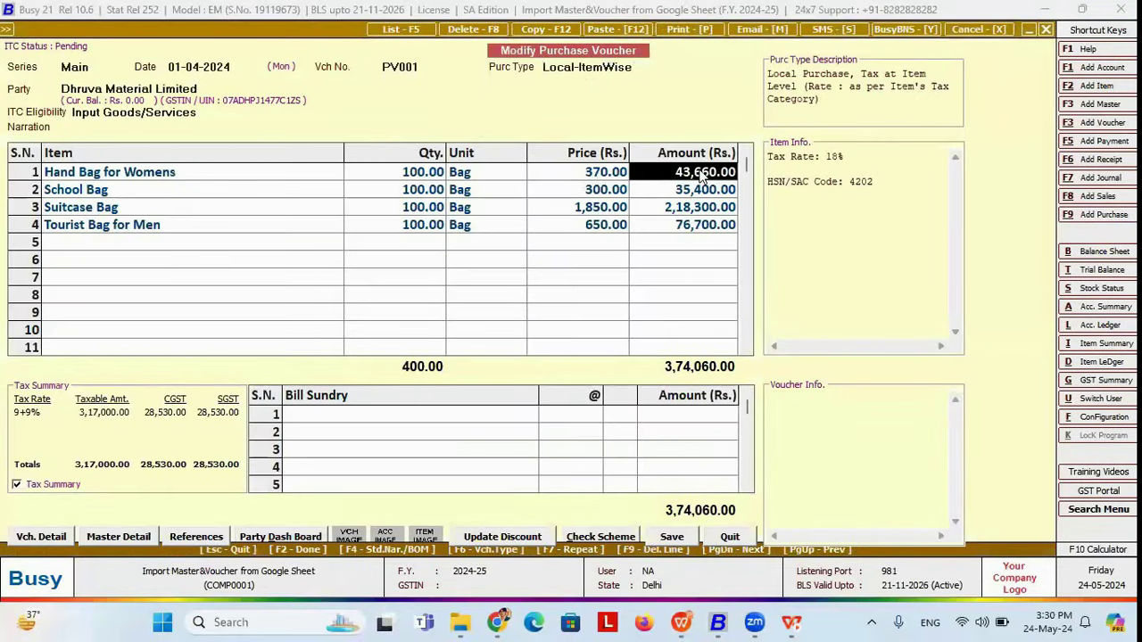
key(Return)
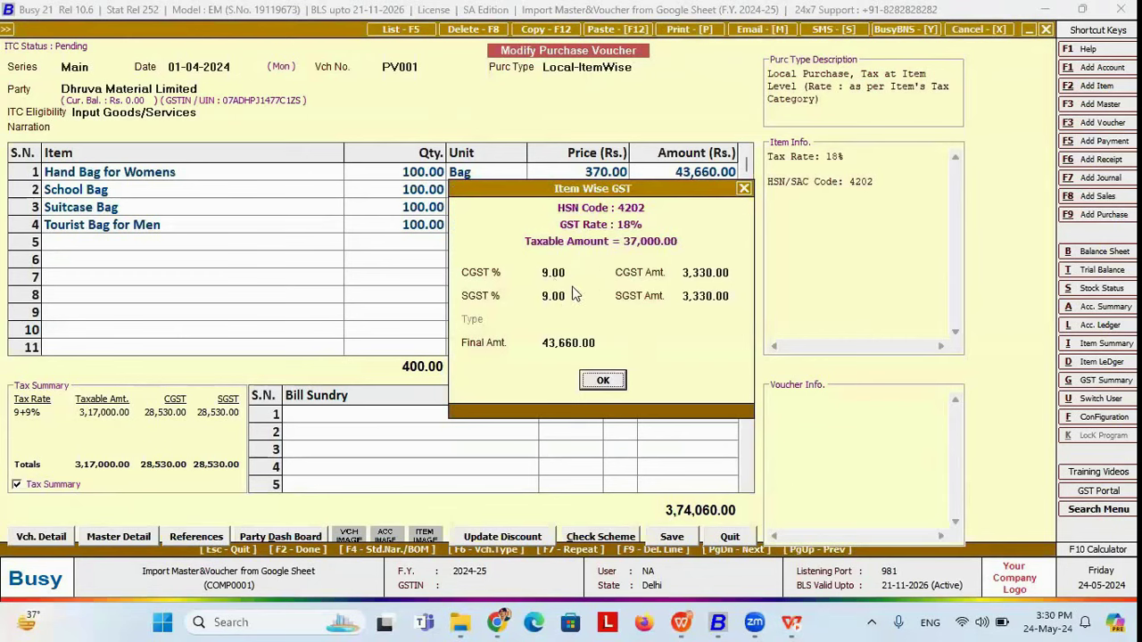
key(Return)
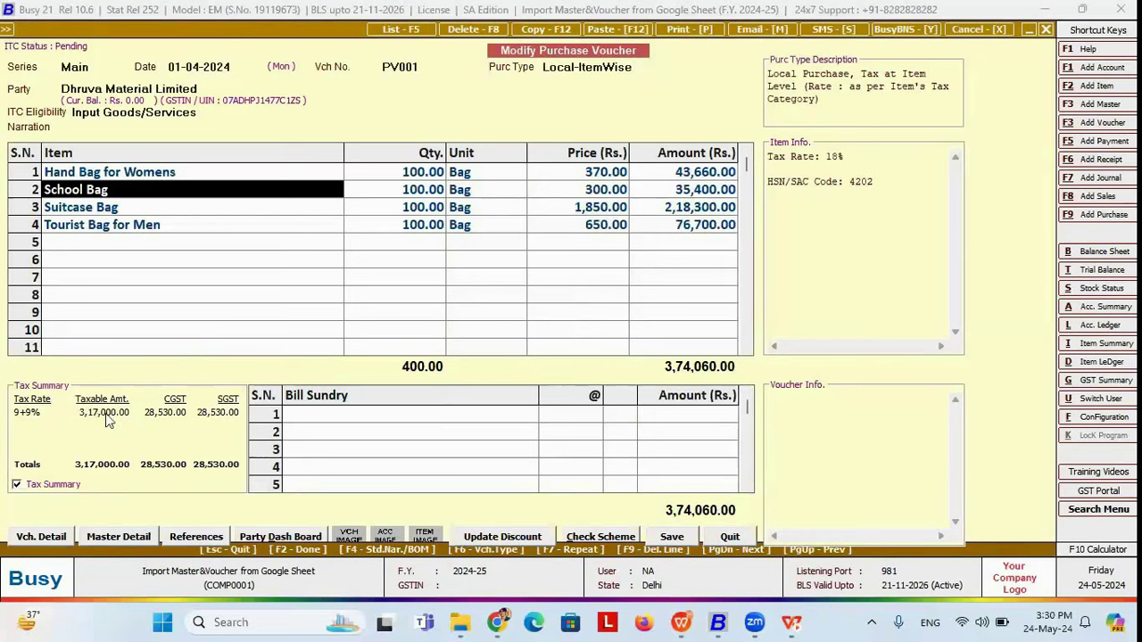
Step: Switch to the Import Sheet and examine the Tax Amount and Taxable Amount of voucher PV001 in row 2
key(alt+Tab)
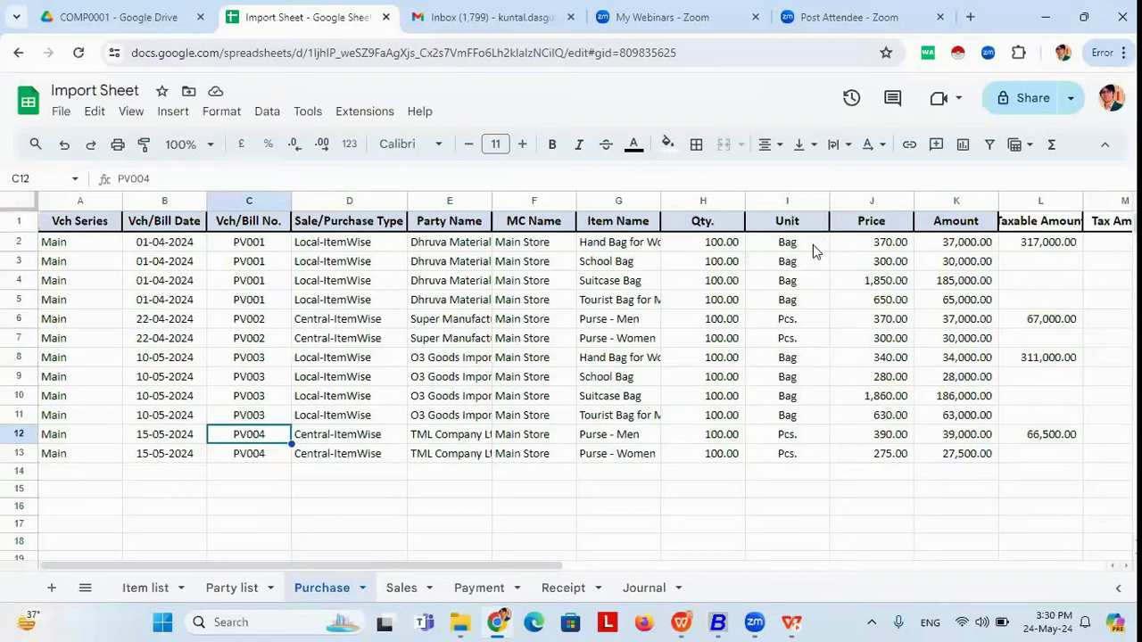
click(813, 242)
key(Right)
key(Right)
key(Right)
key(Right)
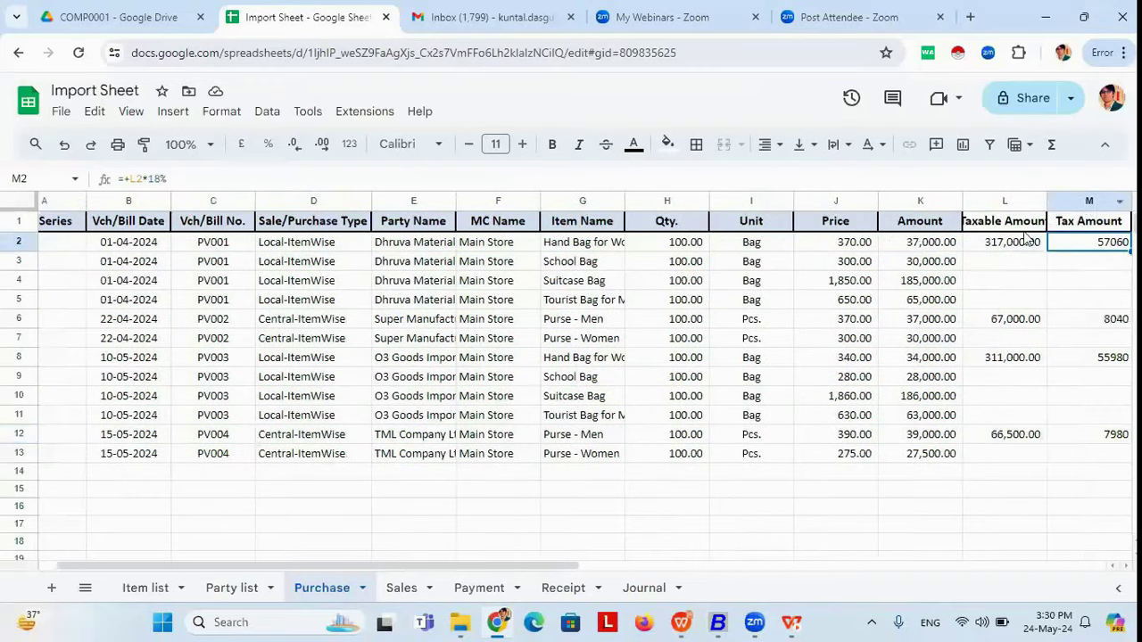
click(1011, 248)
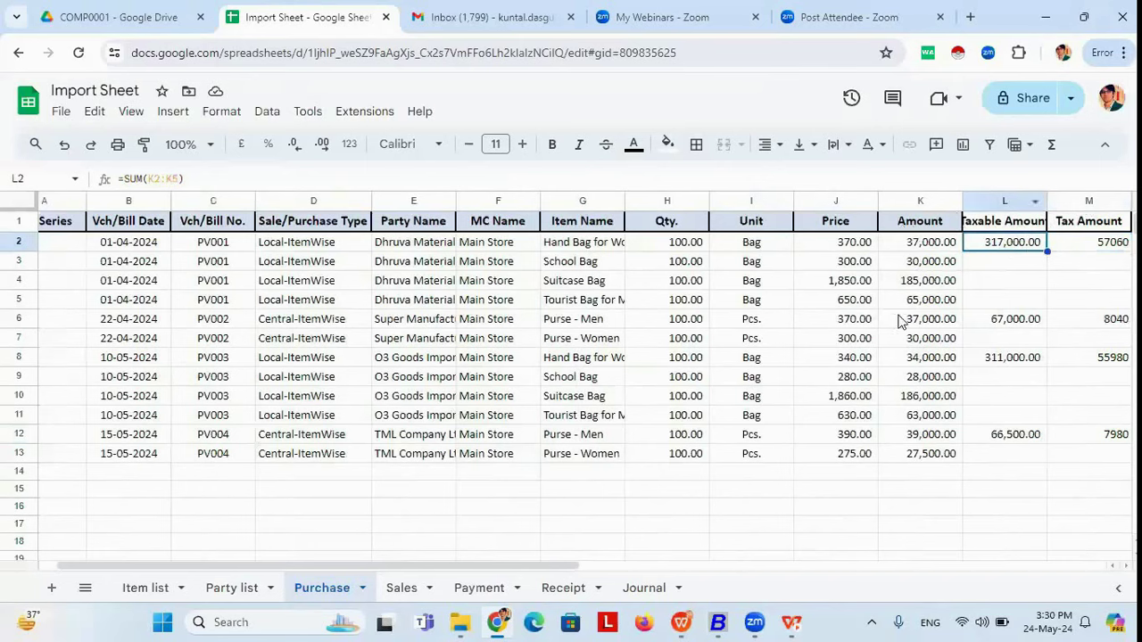
Step: Return to voucher PV001 in Busy and check the tax category in the Hand Bag for Womens item master
key(alt+Tab)
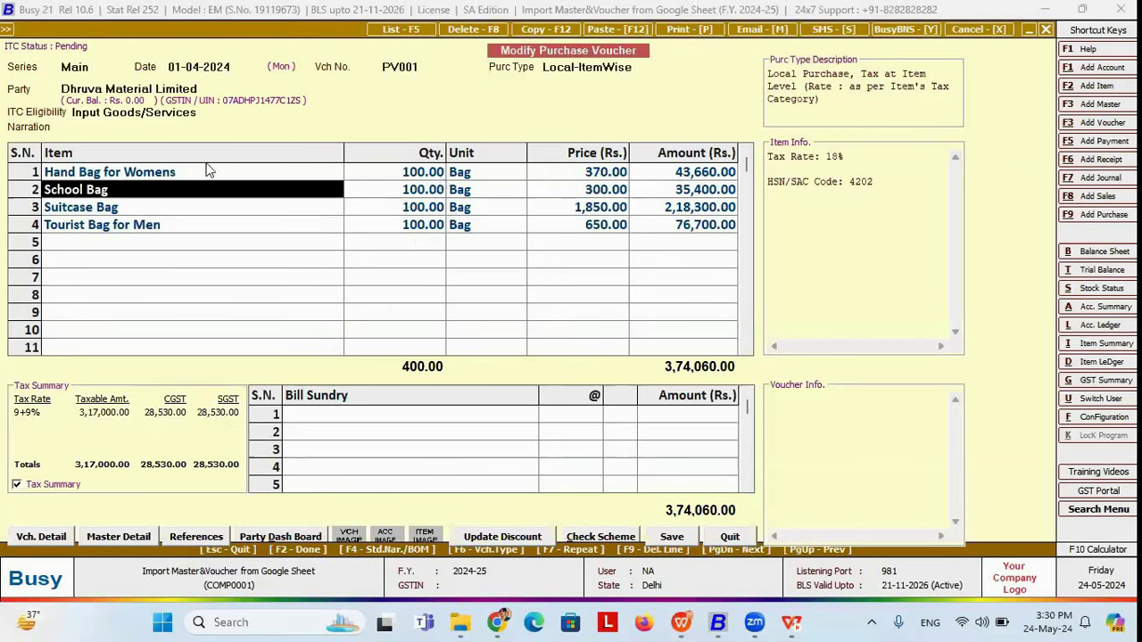
click(153, 175)
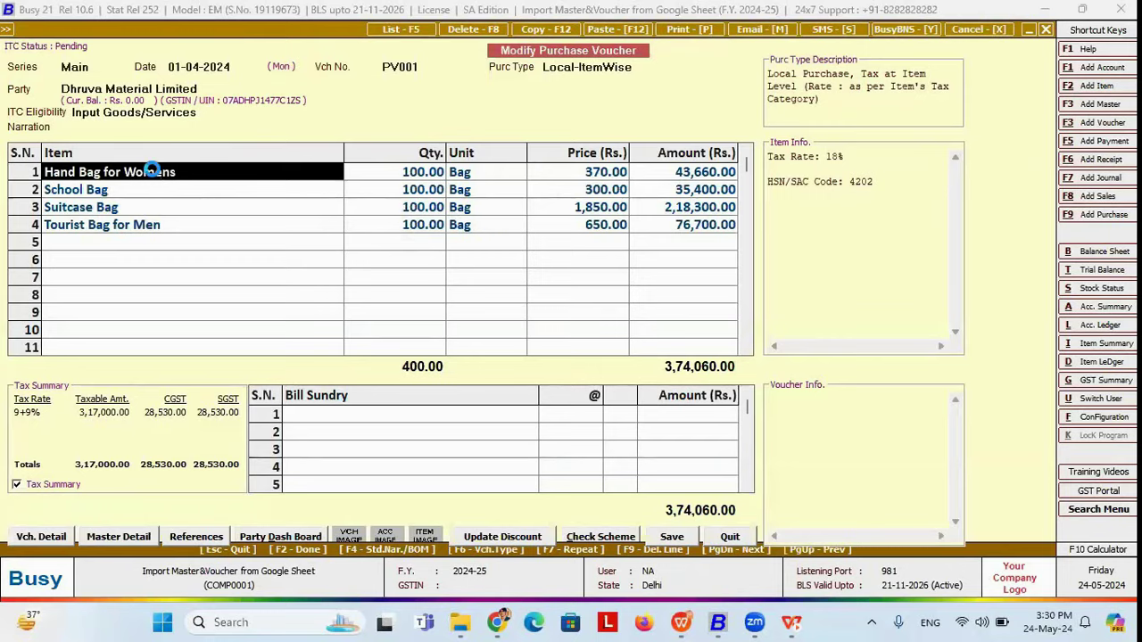
double_click(154, 174)
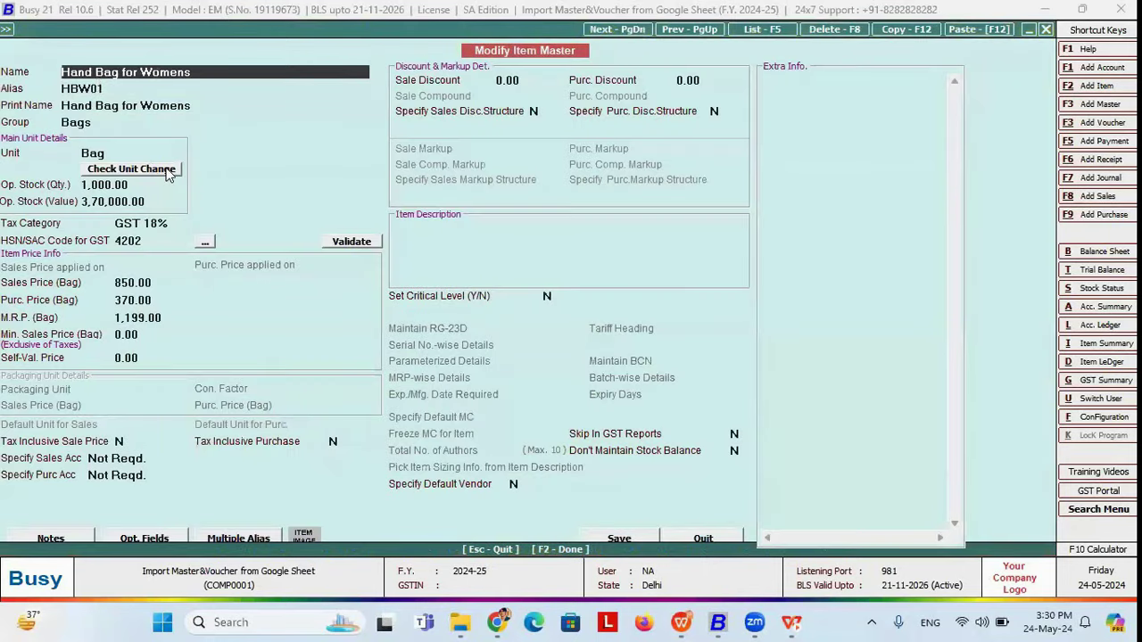
click(180, 224)
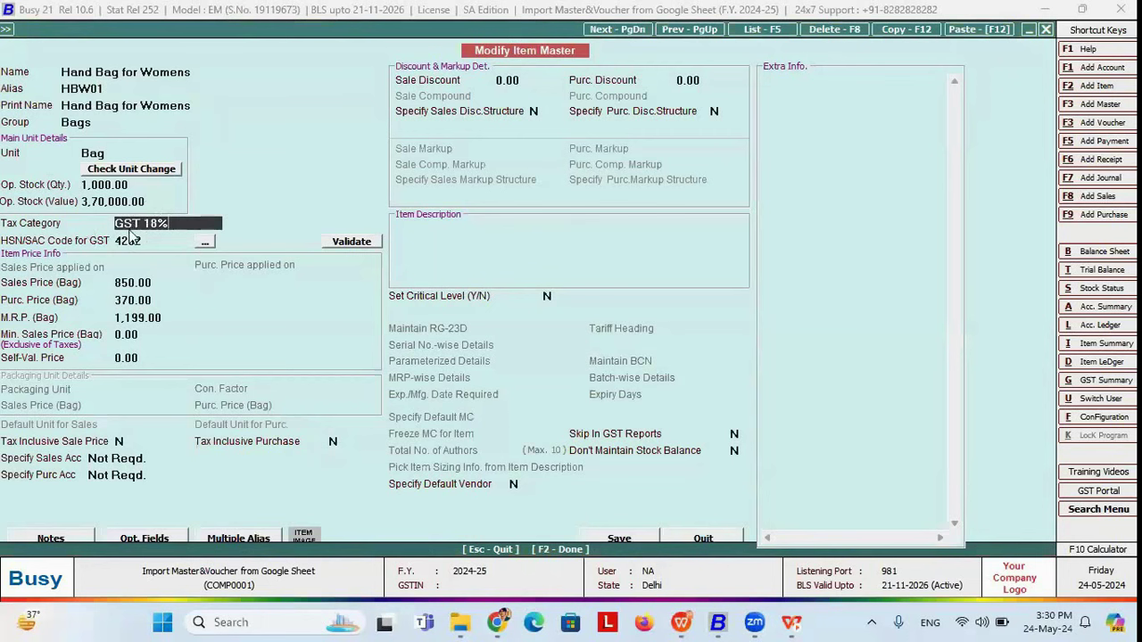
key(Escape)
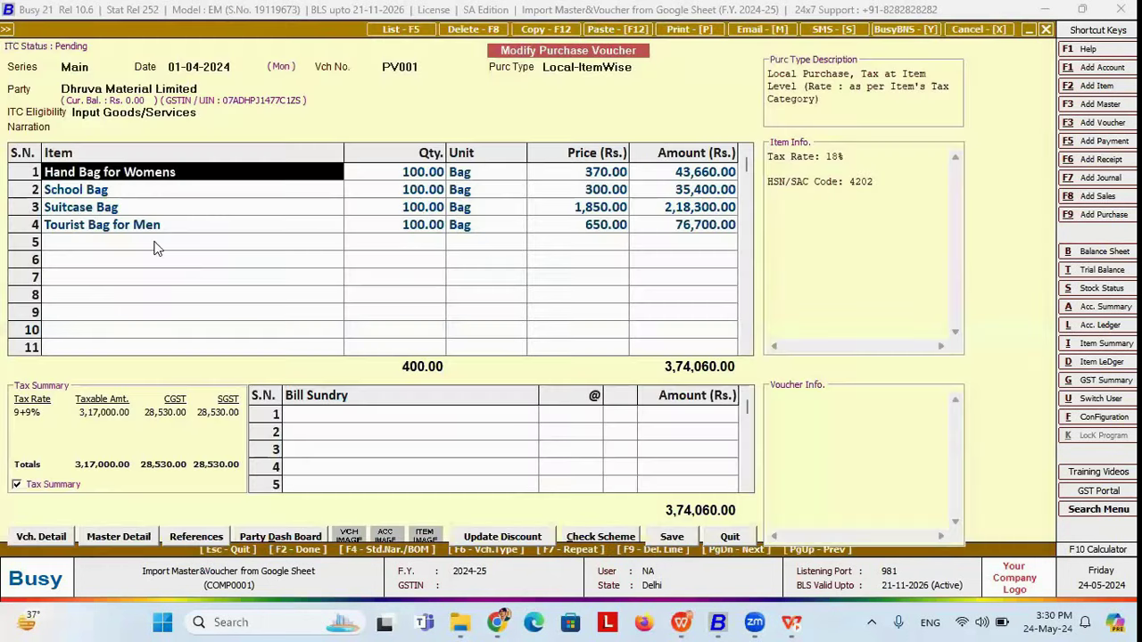
Step: Switch to the Import Sheet and check the Grand Total of voucher PV001 in cell N2
key(alt+Tab)
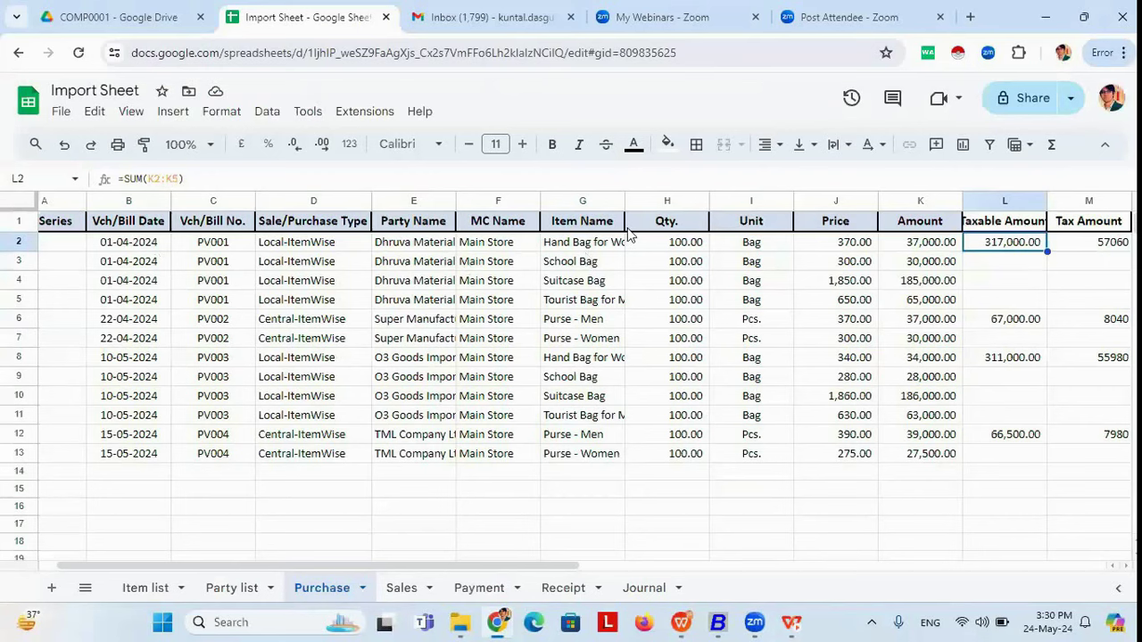
click(1075, 239)
key(Right)
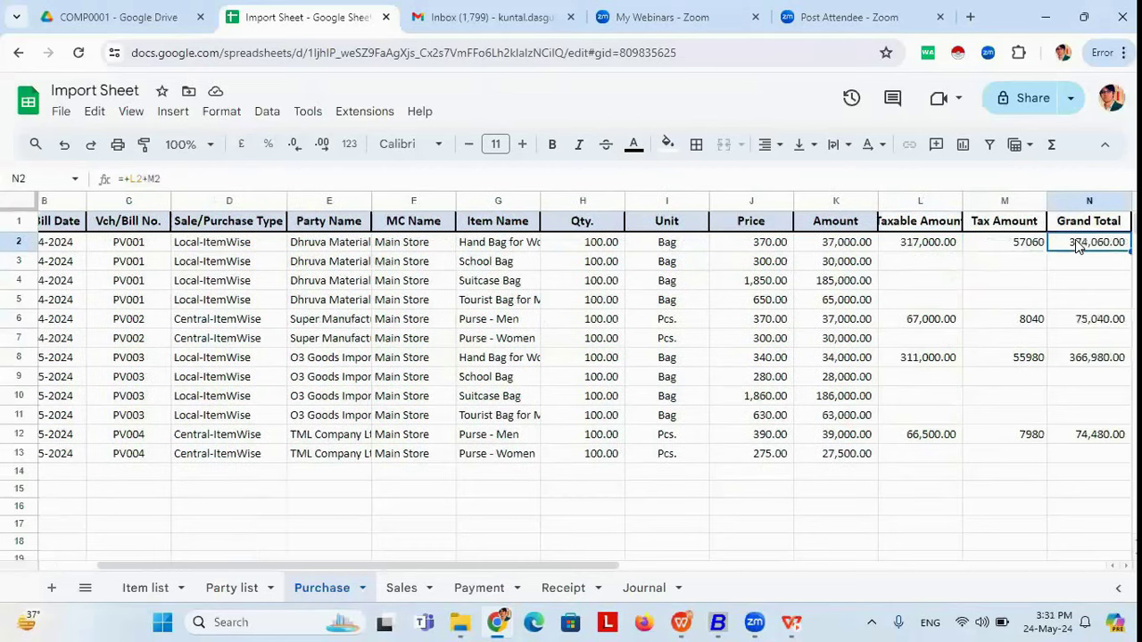
key(Right)
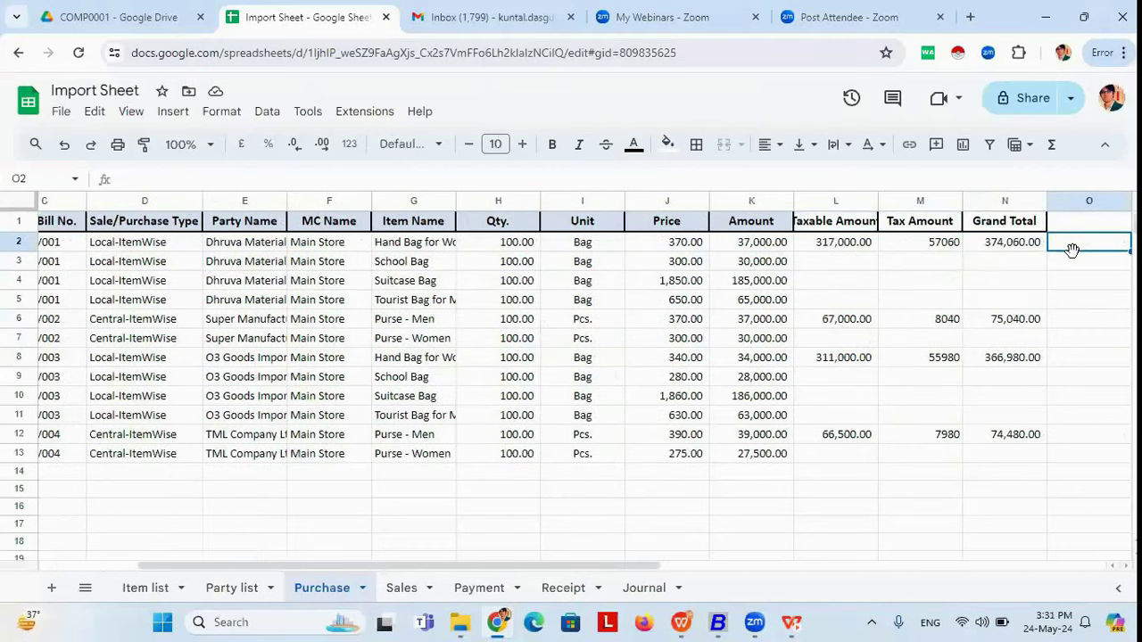
key(Right)
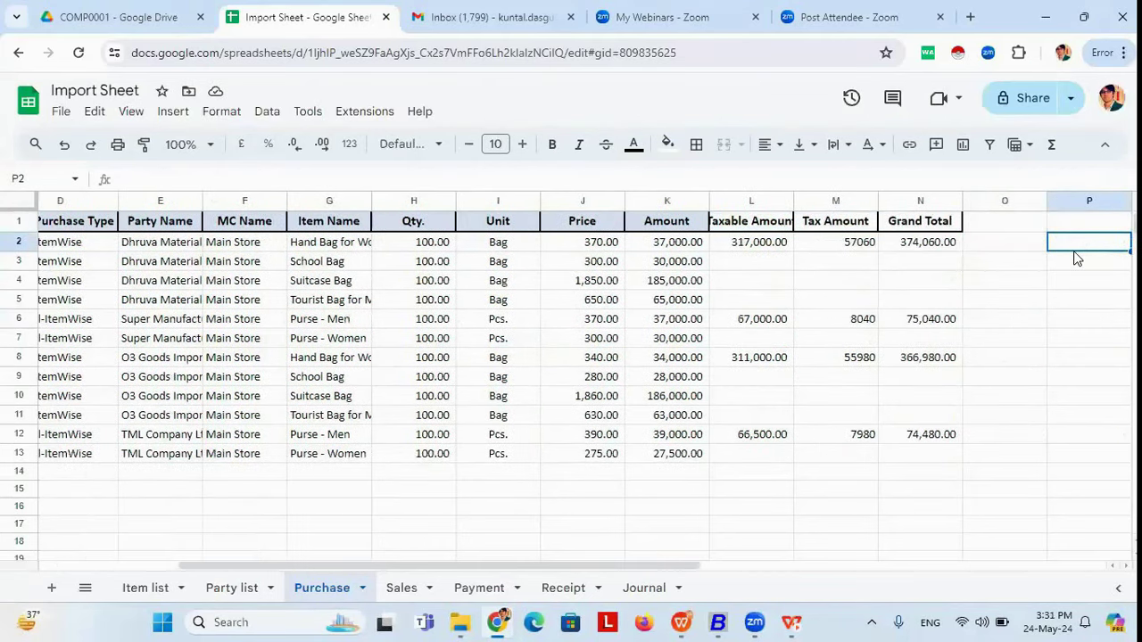
key(Left)
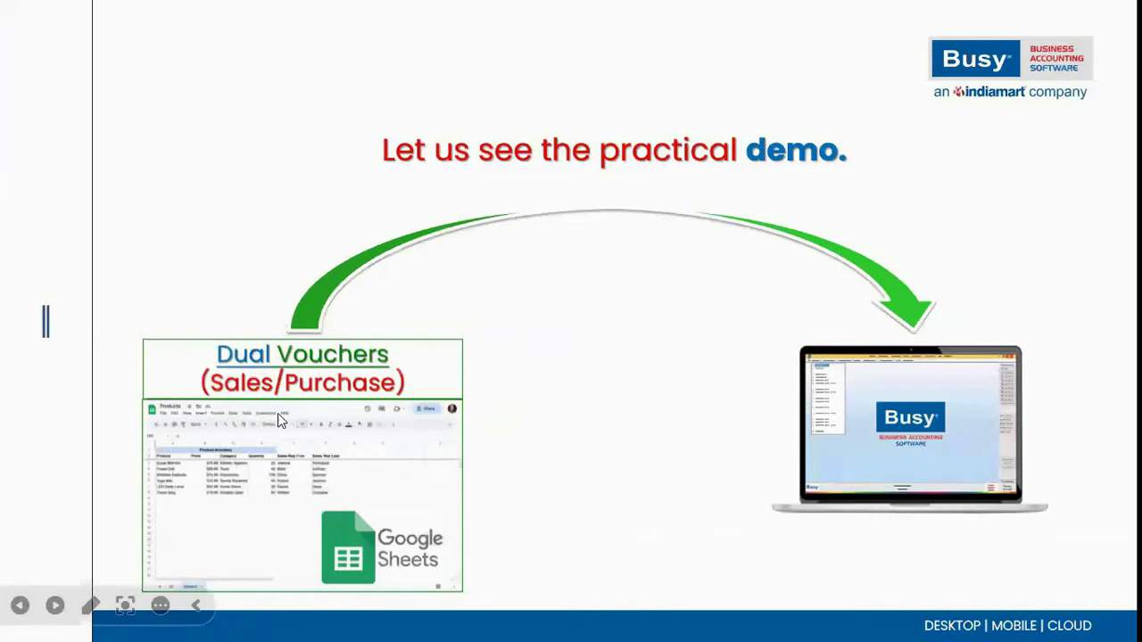
Step: Switch back to the Import Sheet, show its Sales sheet and select that sheet's complete web address
key(alt+Tab)
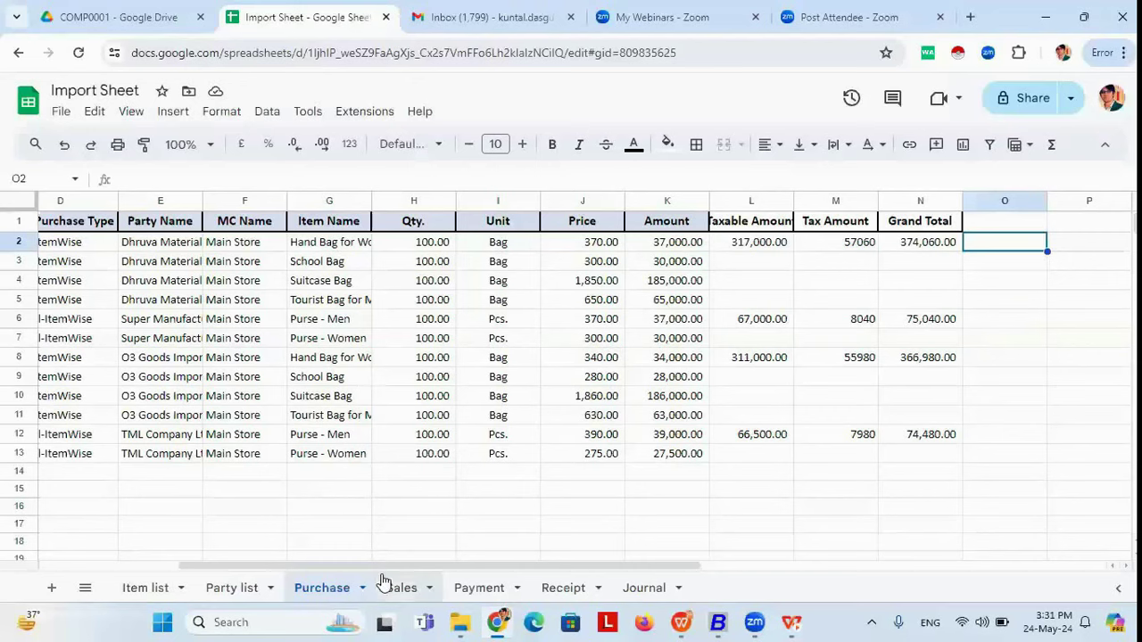
click(400, 588)
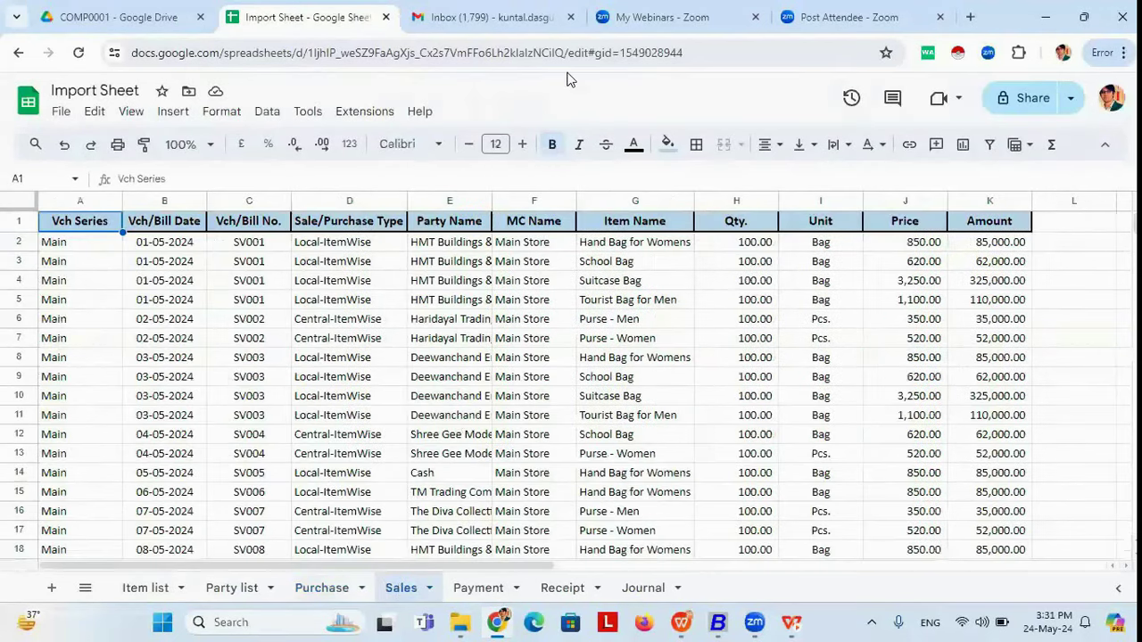
click(693, 49)
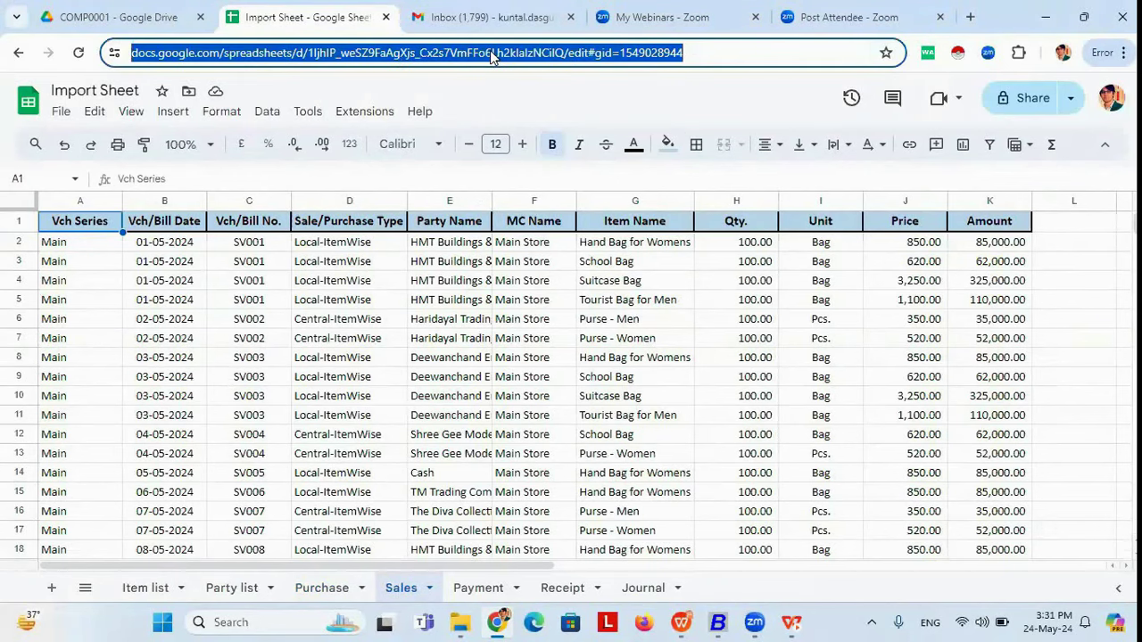
Step: Switch to Busy, leave the purchase voucher list, and open Import Vouchers from Excel/Google Sheet for the Sales voucher type
key(alt+Tab)
key(alt+Tab)
key(alt+Tab)
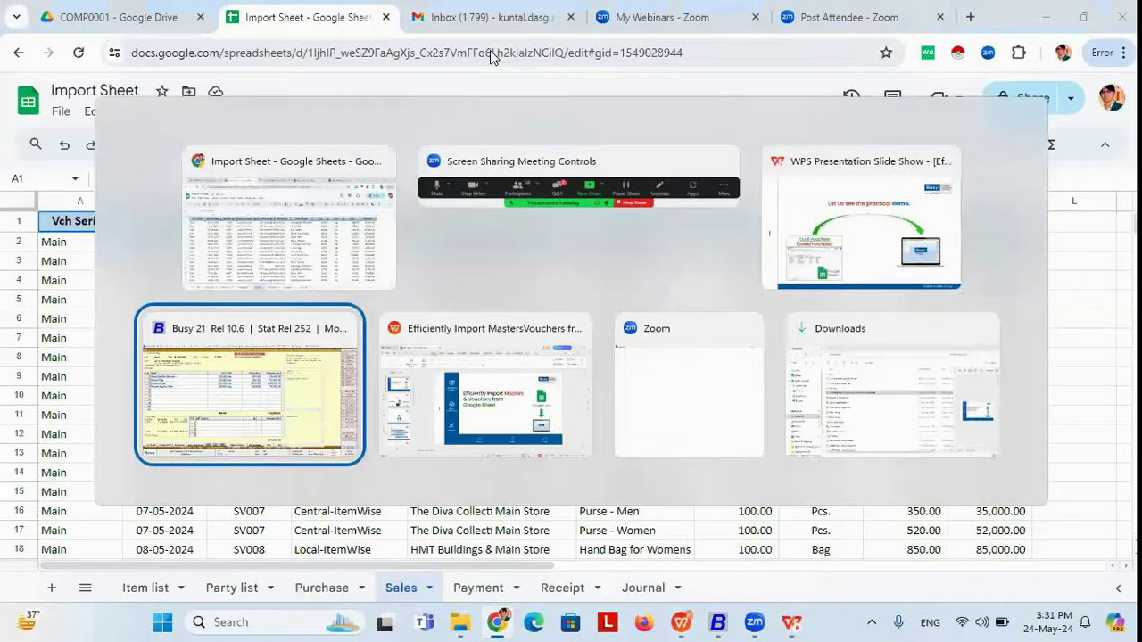
key(Escape)
key(Escape)
key(F2)
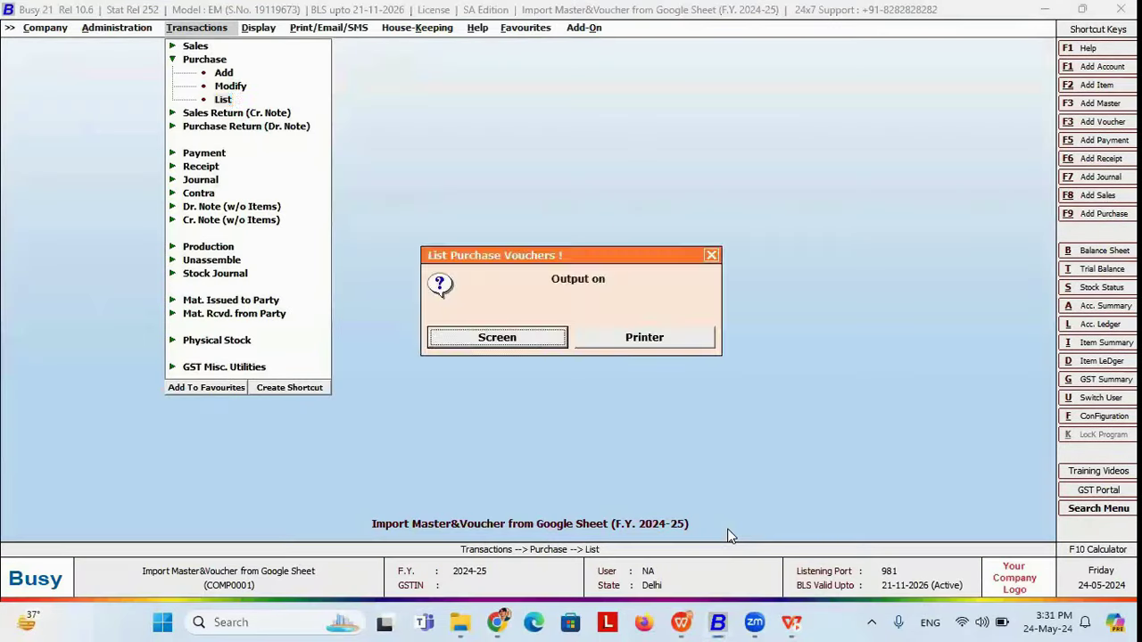
key(Escape)
key(Escape)
key(Left)
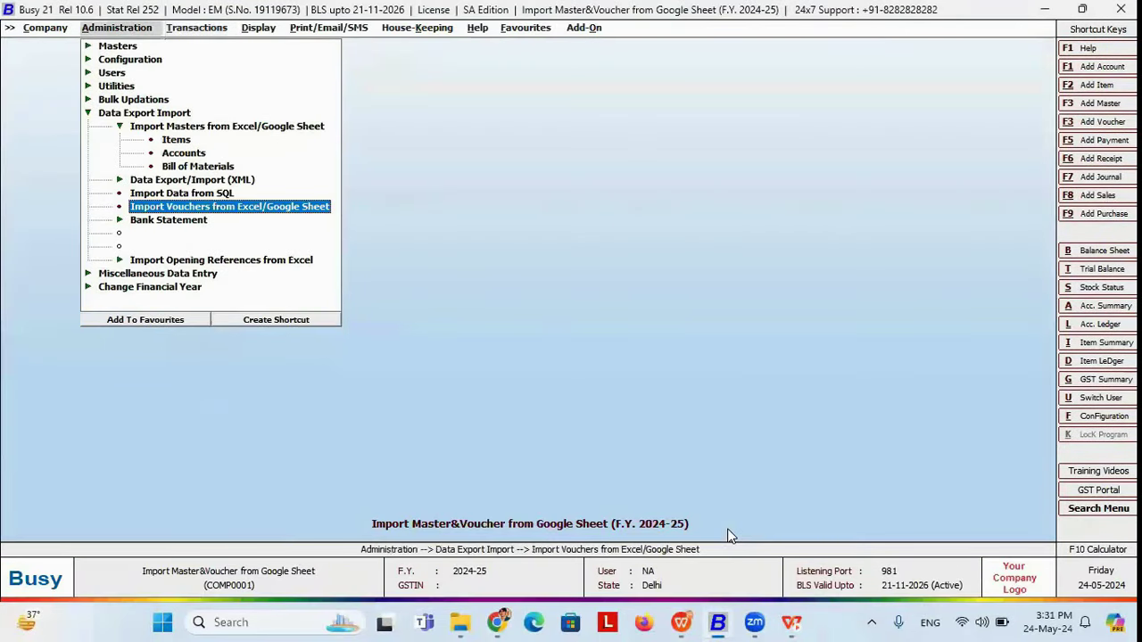
key(Return)
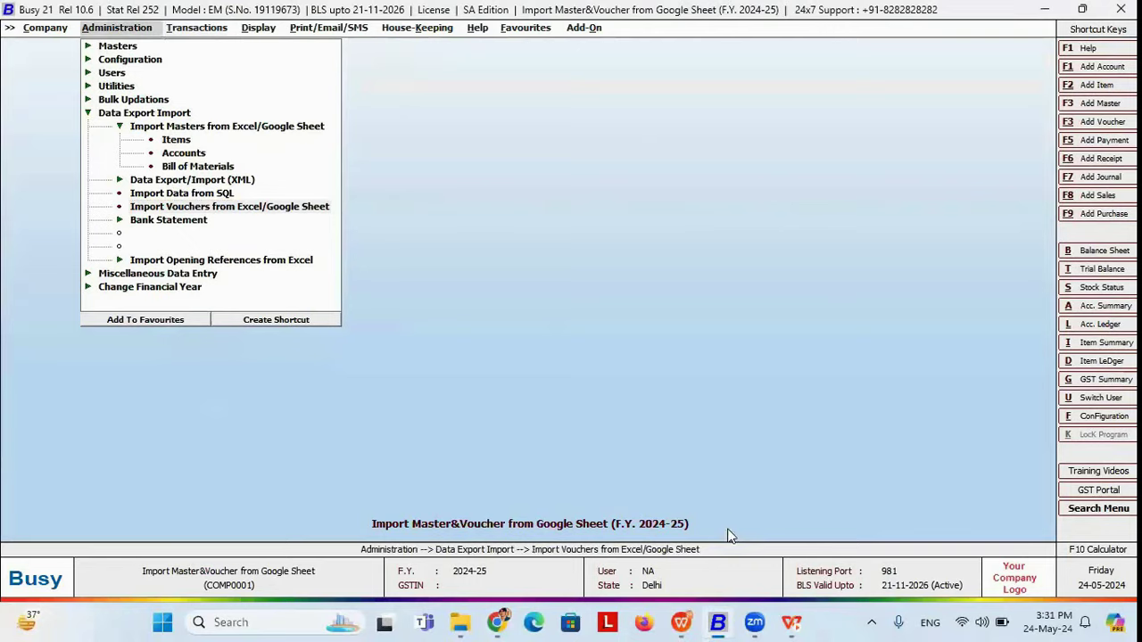
key(Return)
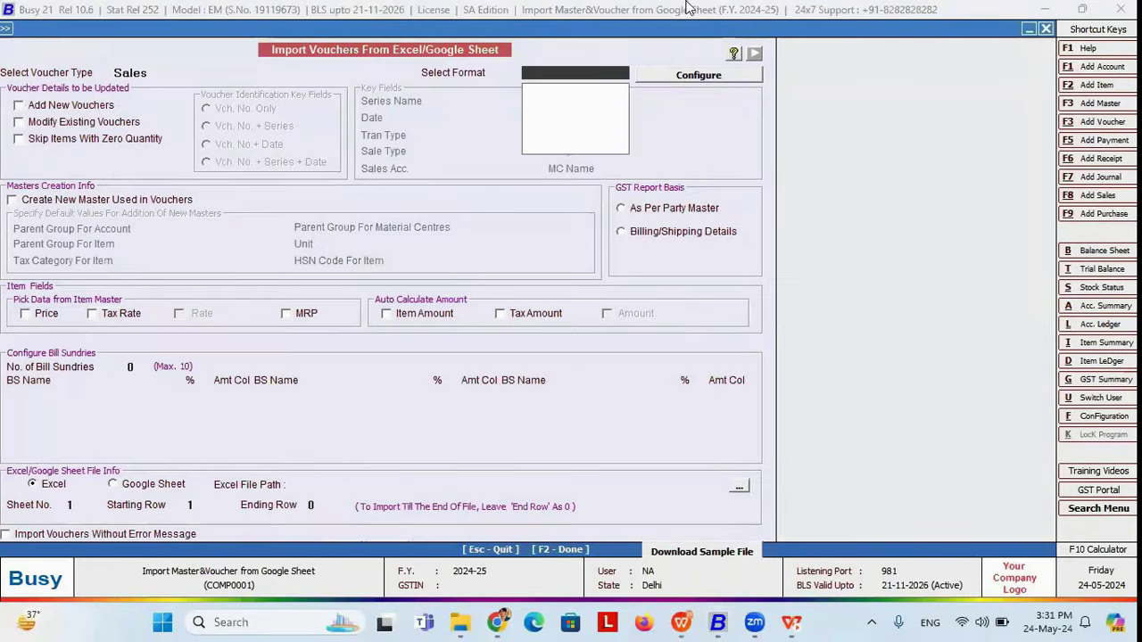
Step: Add a new import format under Sales and name it "Sal- Template"
click(654, 76)
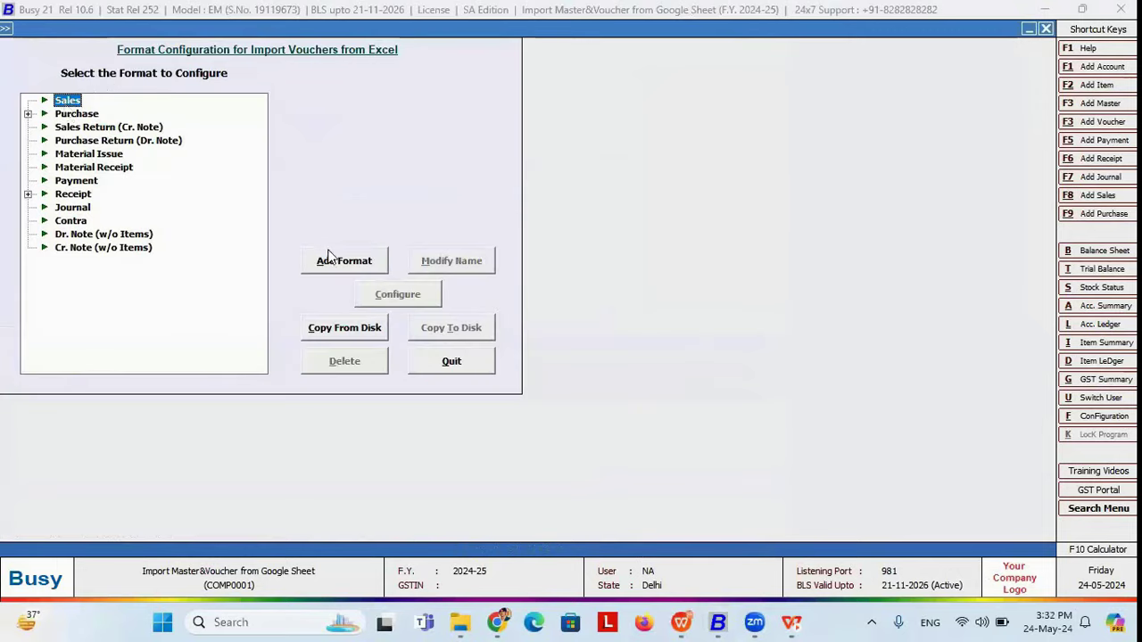
click(350, 271)
text(Sal)
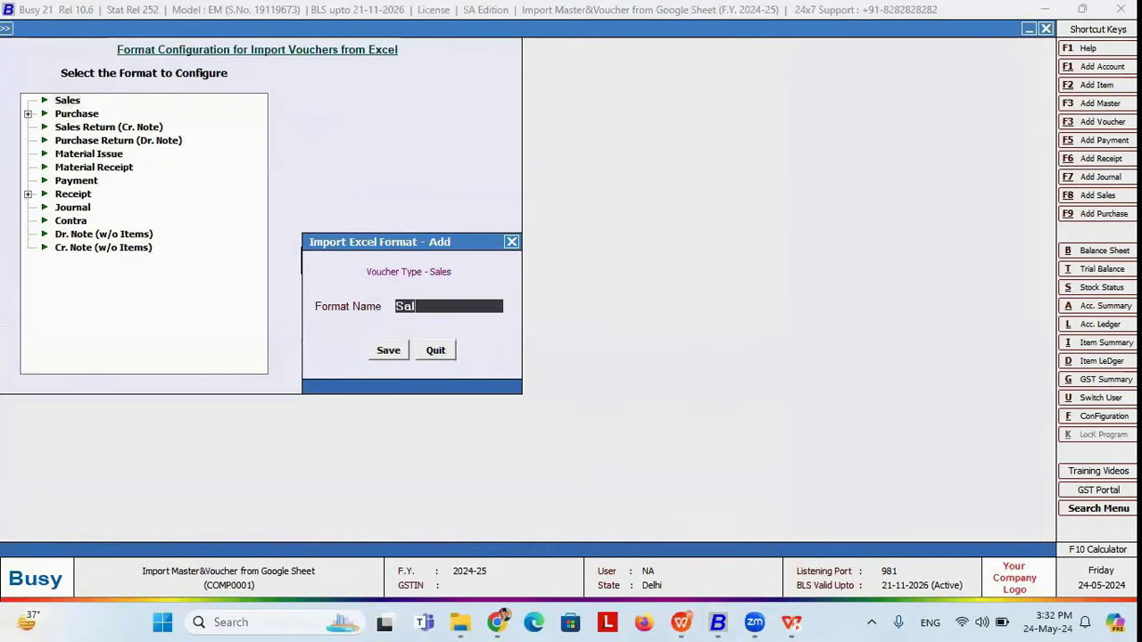
text(- tamplate)
key(Return)
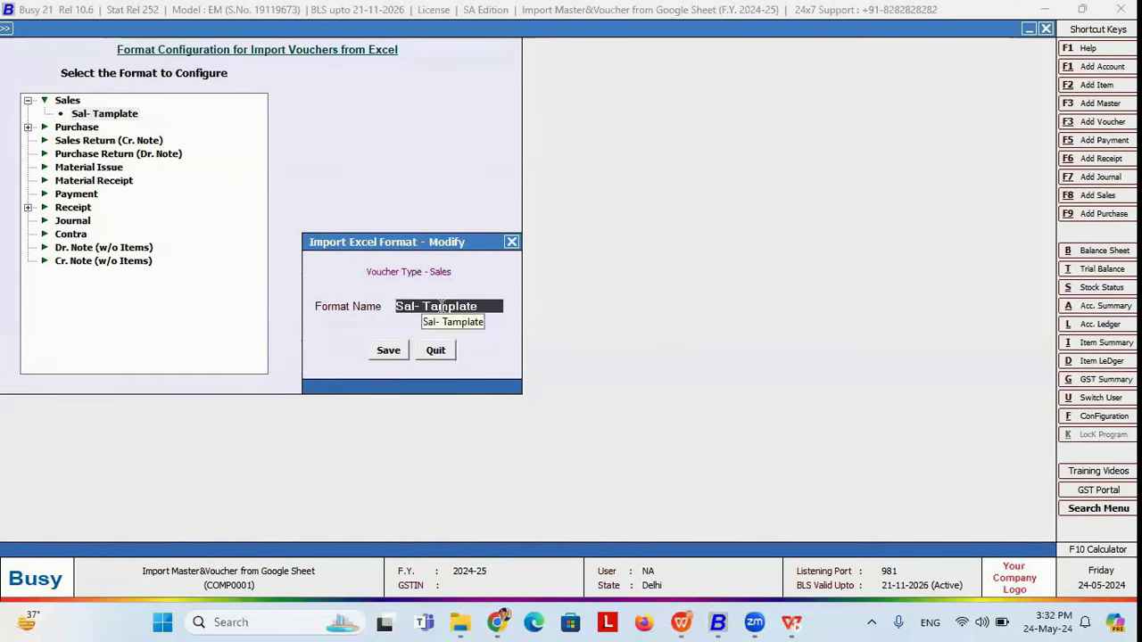
key(Return)
key(Return)
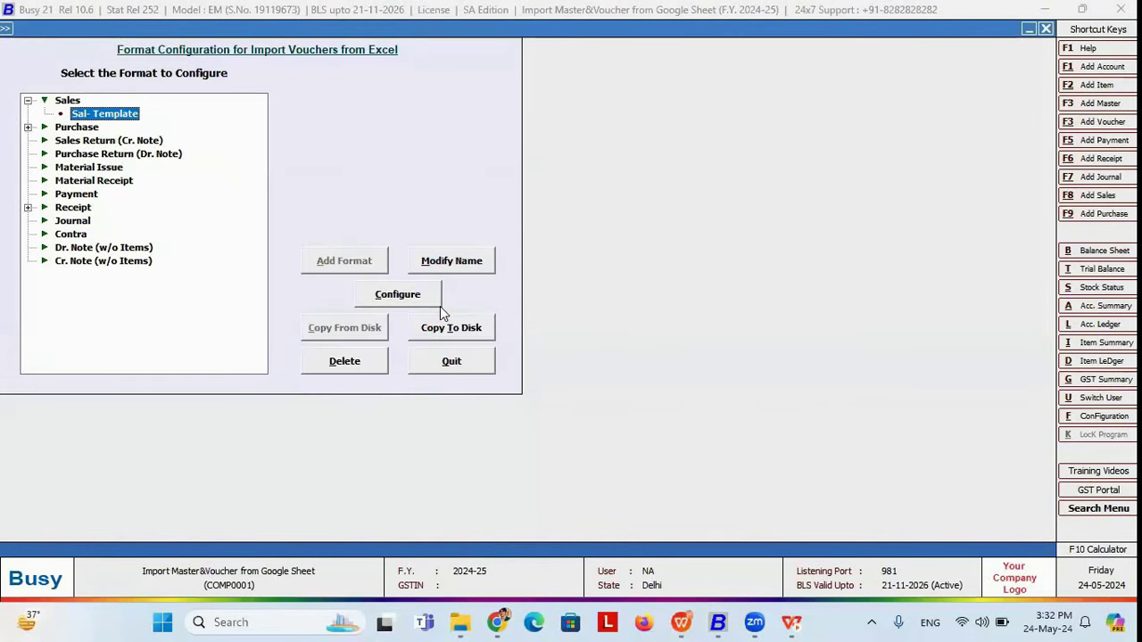
Step: Open the configuration of the Sal- Template format with the default components for the Sales voucher loaded
click(399, 298)
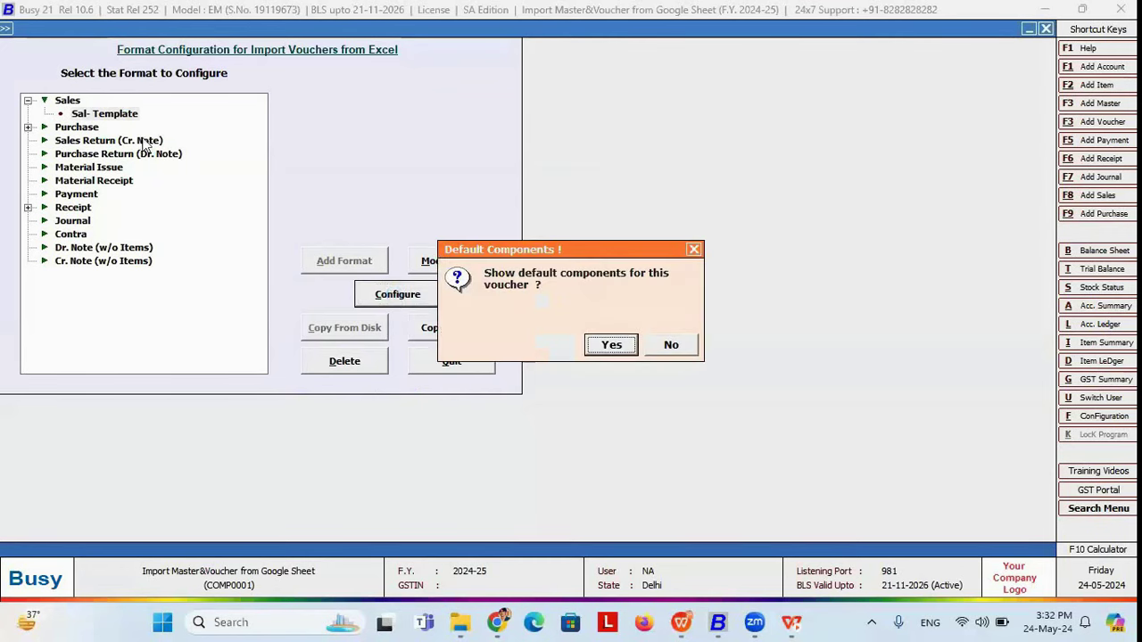
click(622, 351)
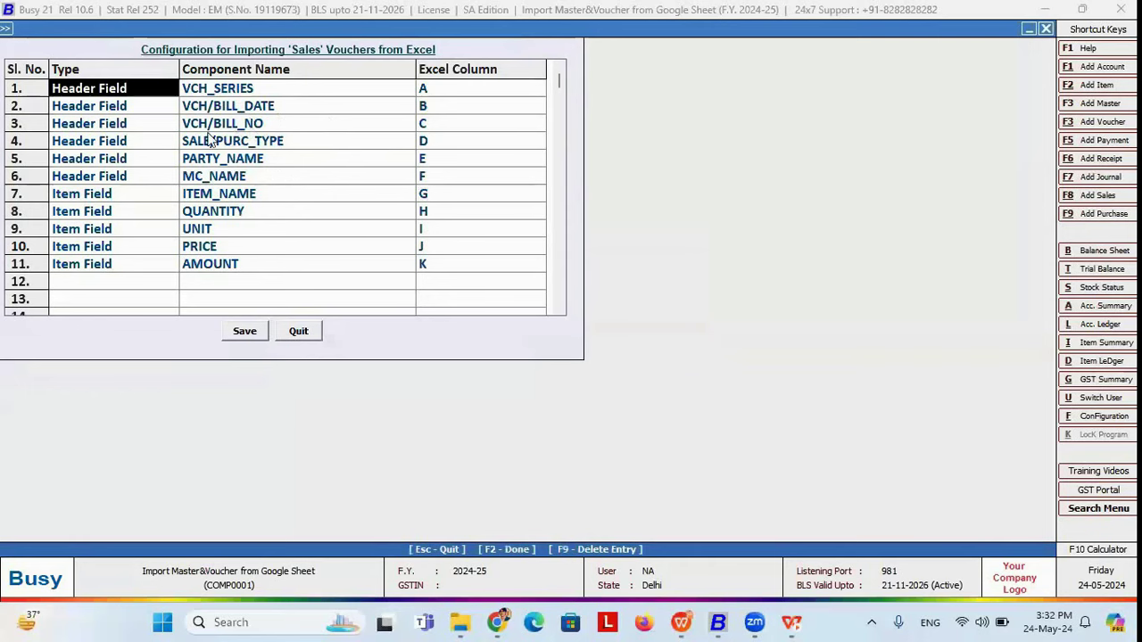
click(304, 92)
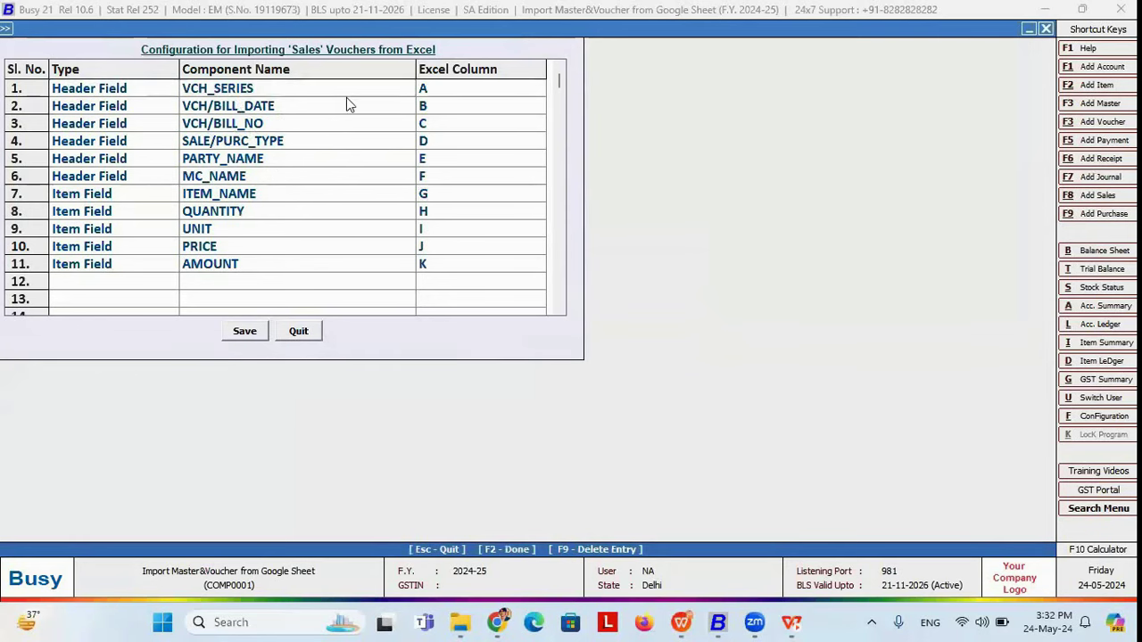
Step: Check the VCH_SERIES and VCH/BILL_DATE column mappings against columns A and B of the Sales sheet in Google Sheets
key(alt+Tab)
key(alt+Tab)
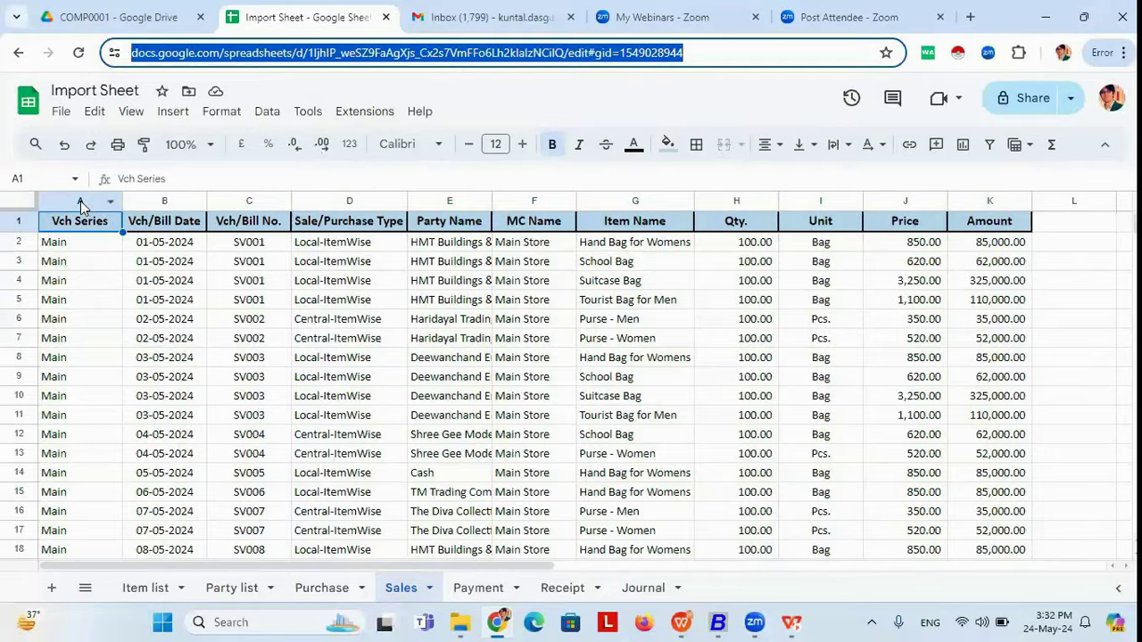
click(81, 201)
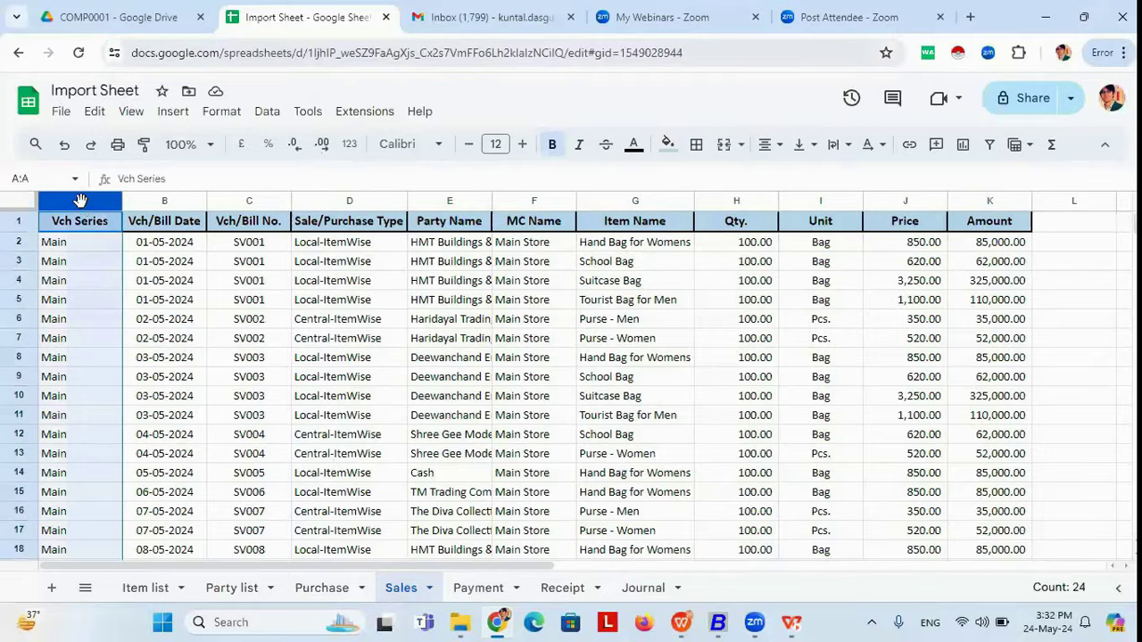
key(alt+Tab)
click(443, 89)
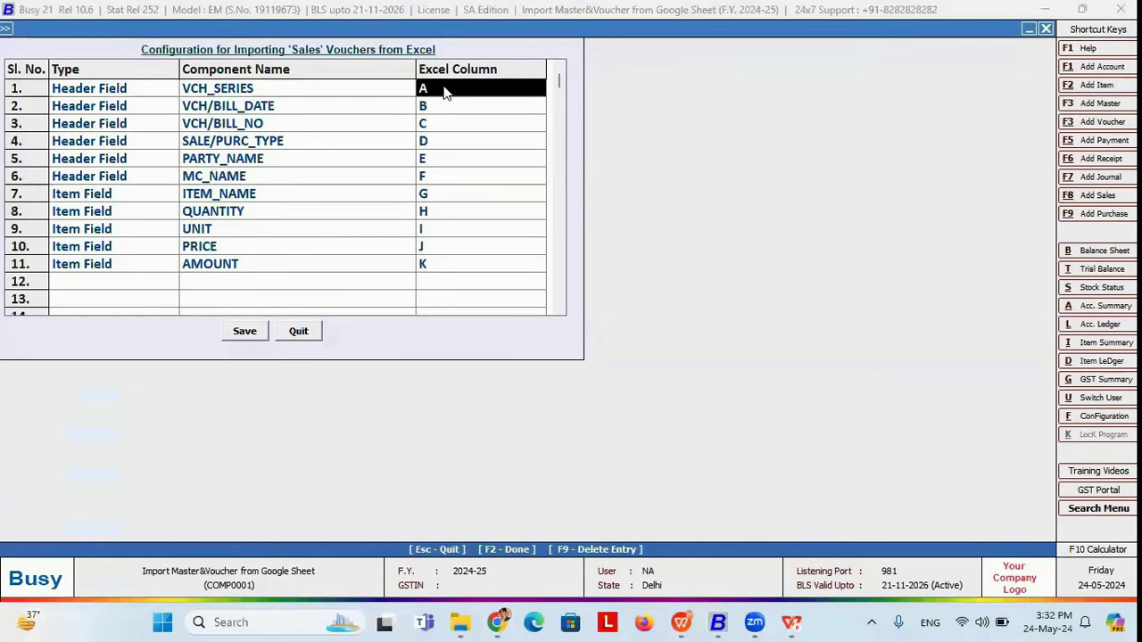
click(340, 107)
key(alt+Tab)
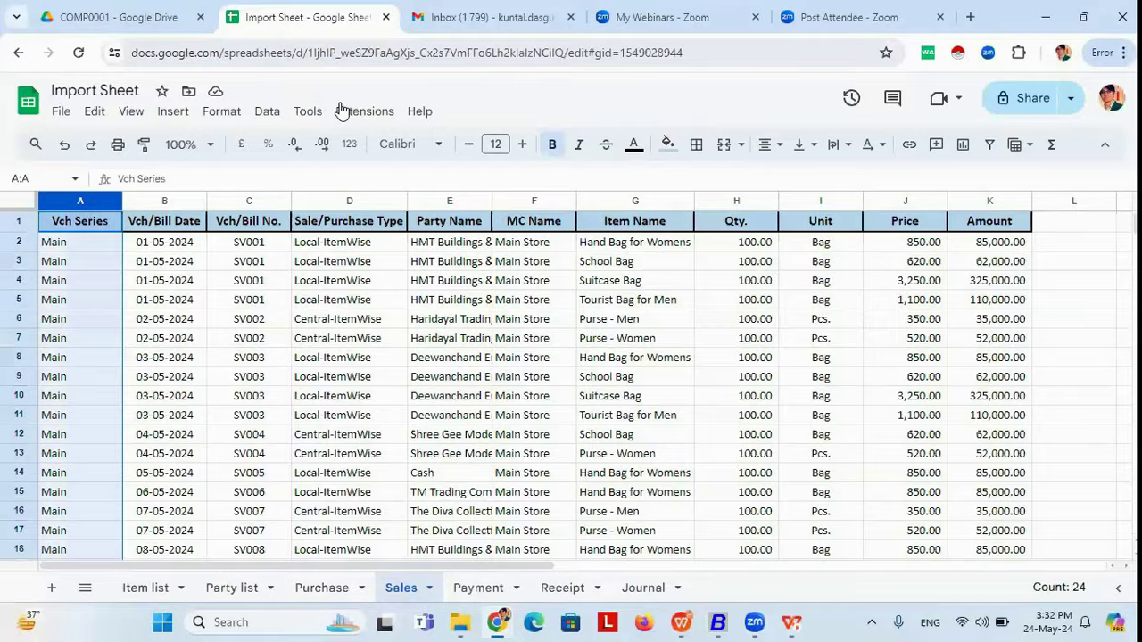
click(165, 199)
key(alt+Tab)
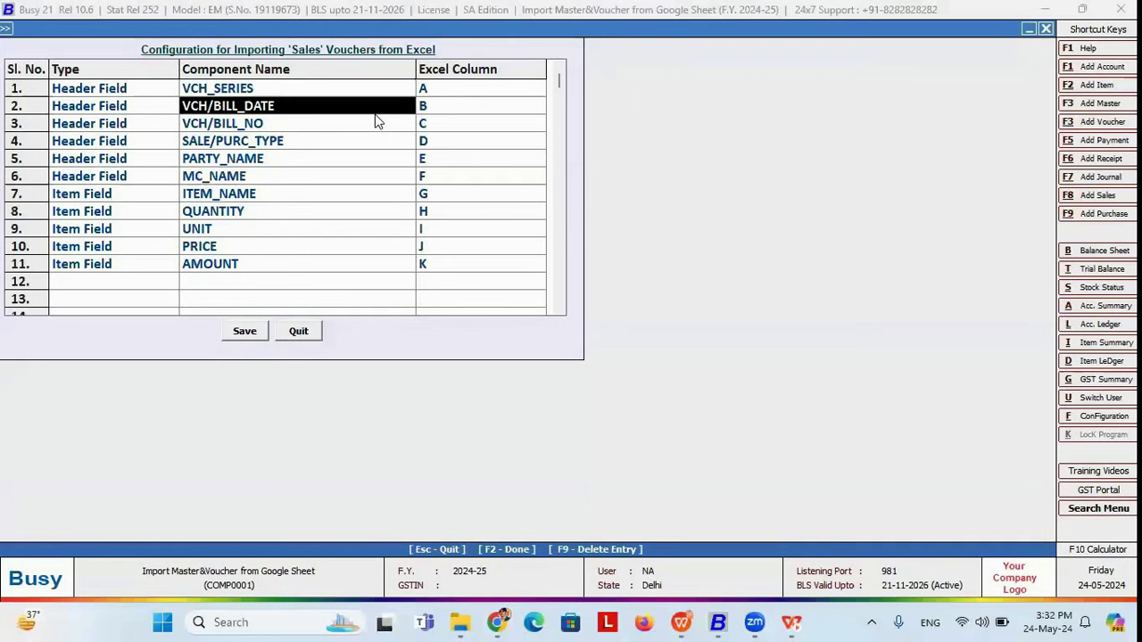
click(437, 109)
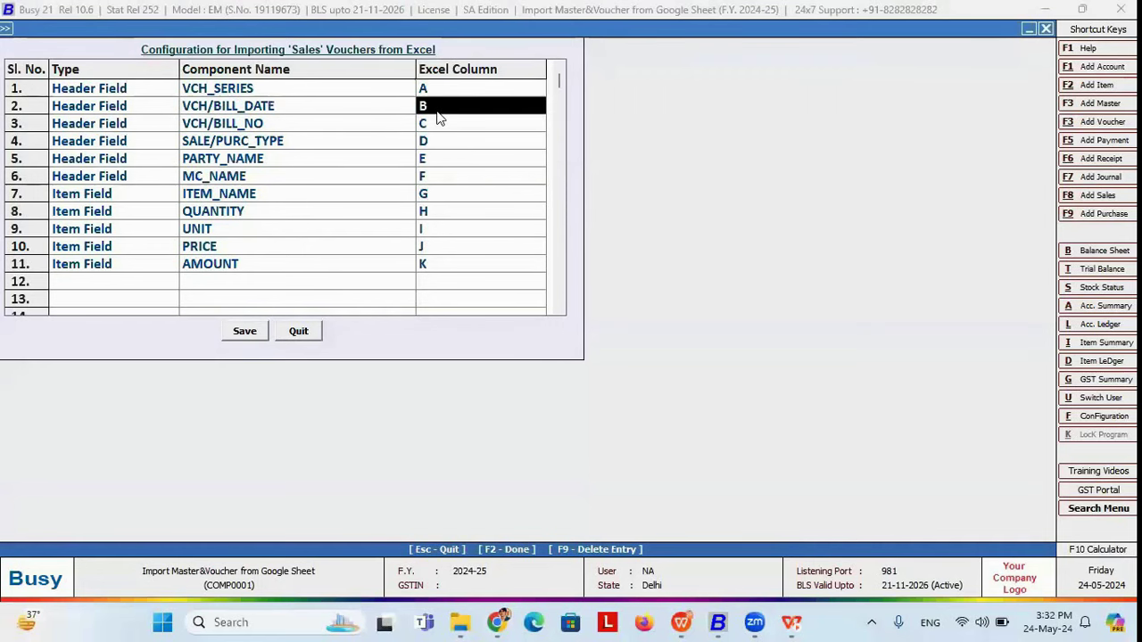
Step: Check the VCH/BILL_NO and SALE/PURC_TYPE mappings against columns C and D of the Google Sheets Sales sheet
double_click(355, 125)
click(272, 215)
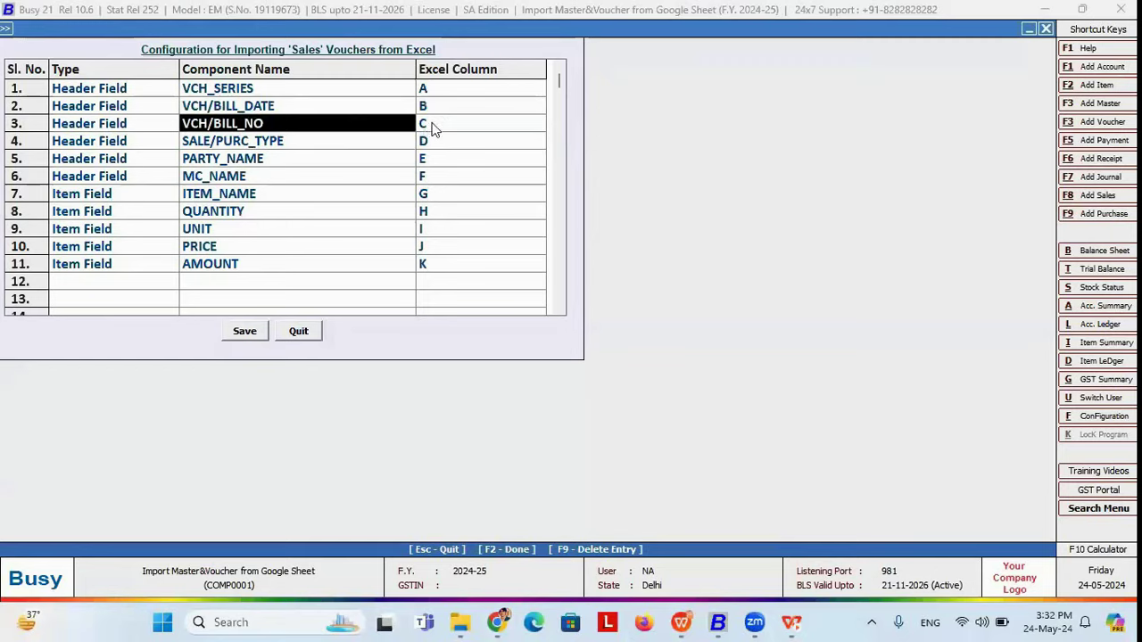
click(435, 125)
key(alt+Tab)
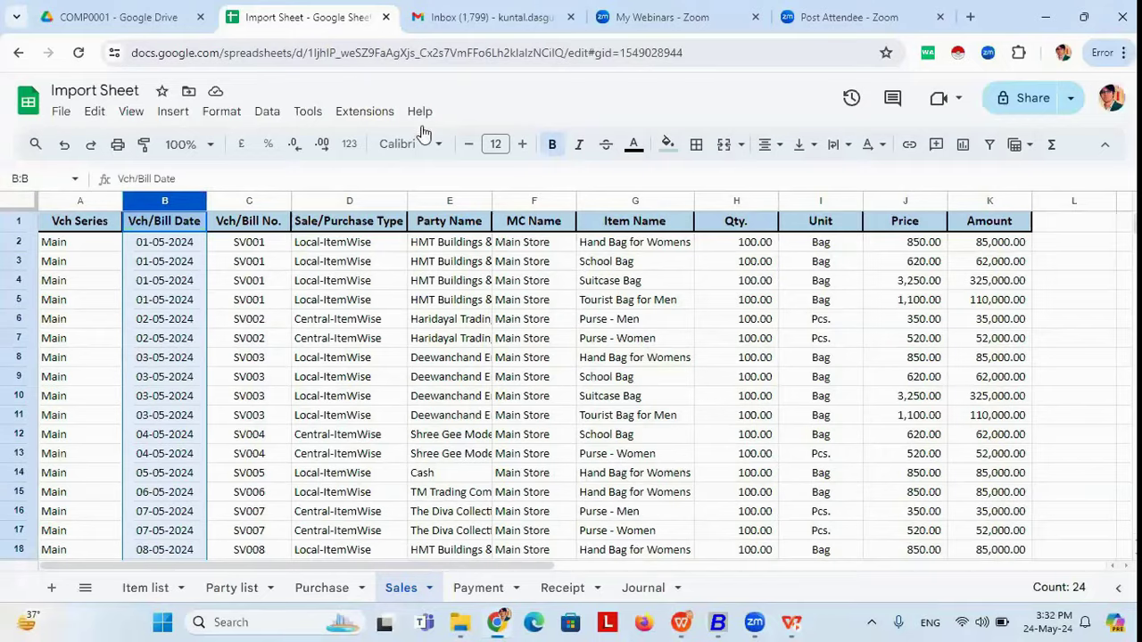
click(254, 200)
click(352, 200)
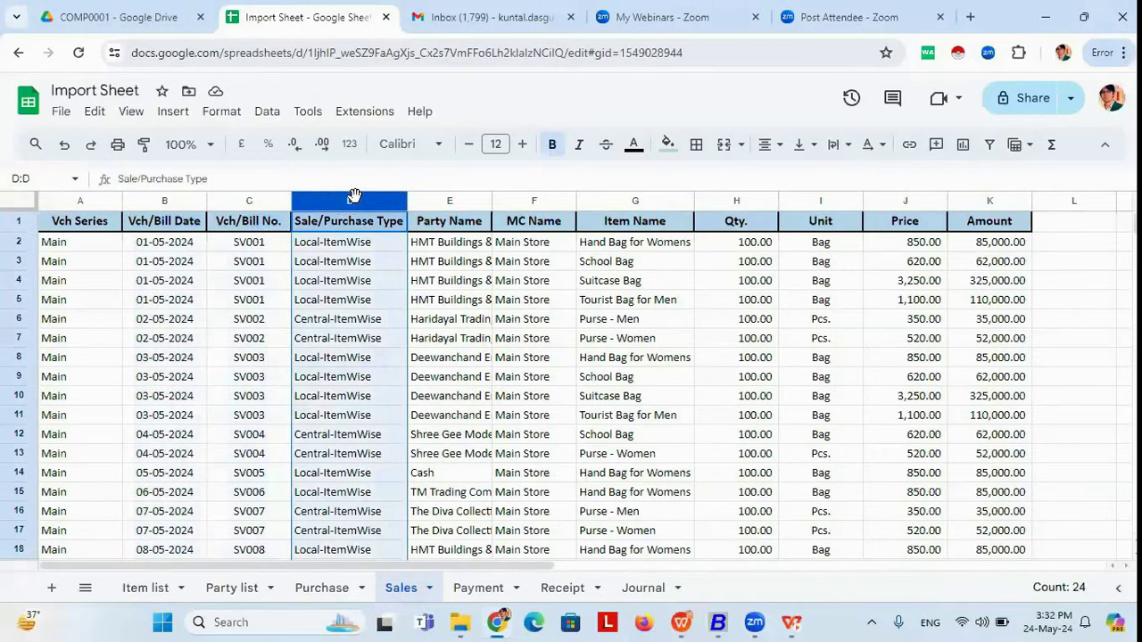
key(alt+Tab)
click(437, 143)
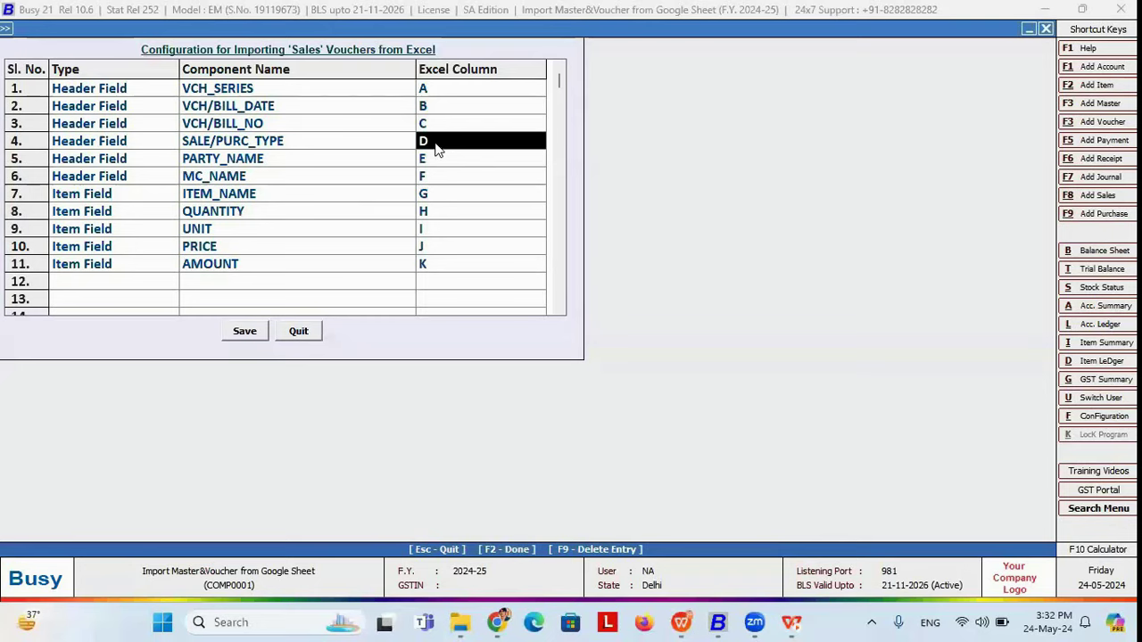
Step: Compare the PARTY_NAME and MC_NAME mappings with columns E and F of the Google Sheets Sales sheet
click(437, 159)
key(alt+Tab)
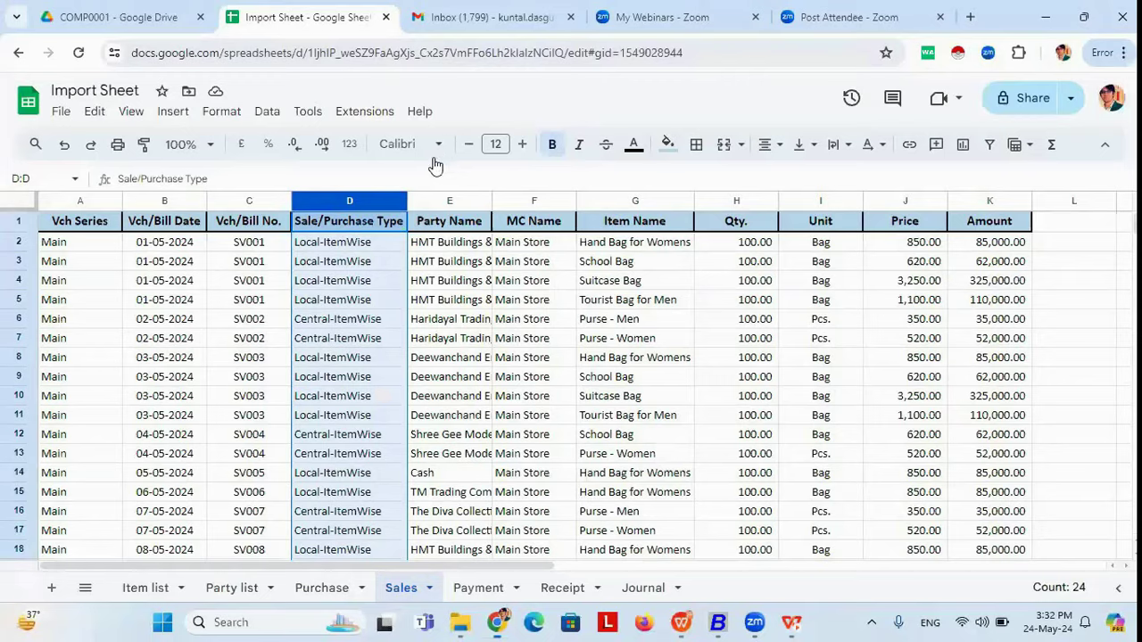
click(450, 204)
key(alt+Tab)
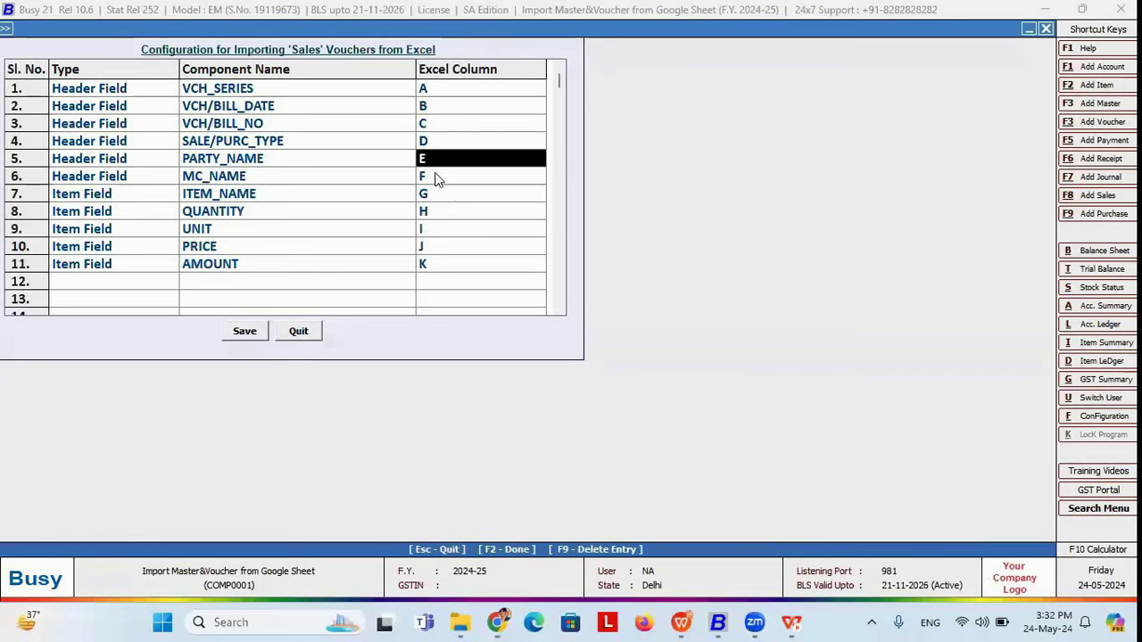
click(437, 178)
key(alt+Tab)
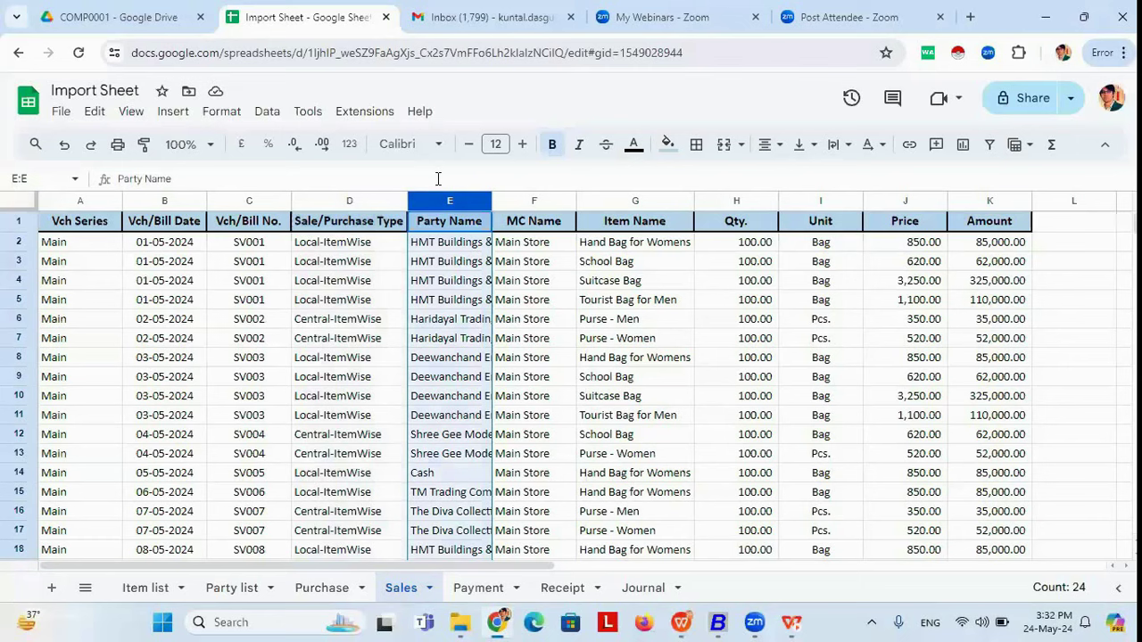
click(535, 201)
key(alt+Tab)
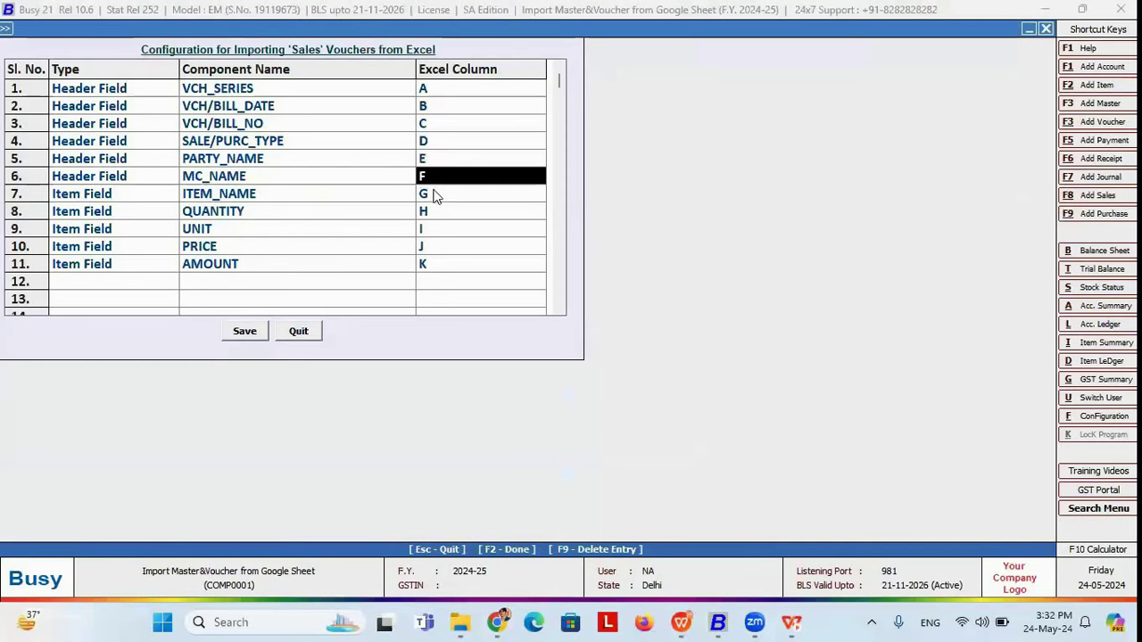
Step: Compare the ITEM_NAME mapping with column G of the Google Sheets Sales sheet, leaving the mapping as G
click(435, 196)
key(alt+Tab)
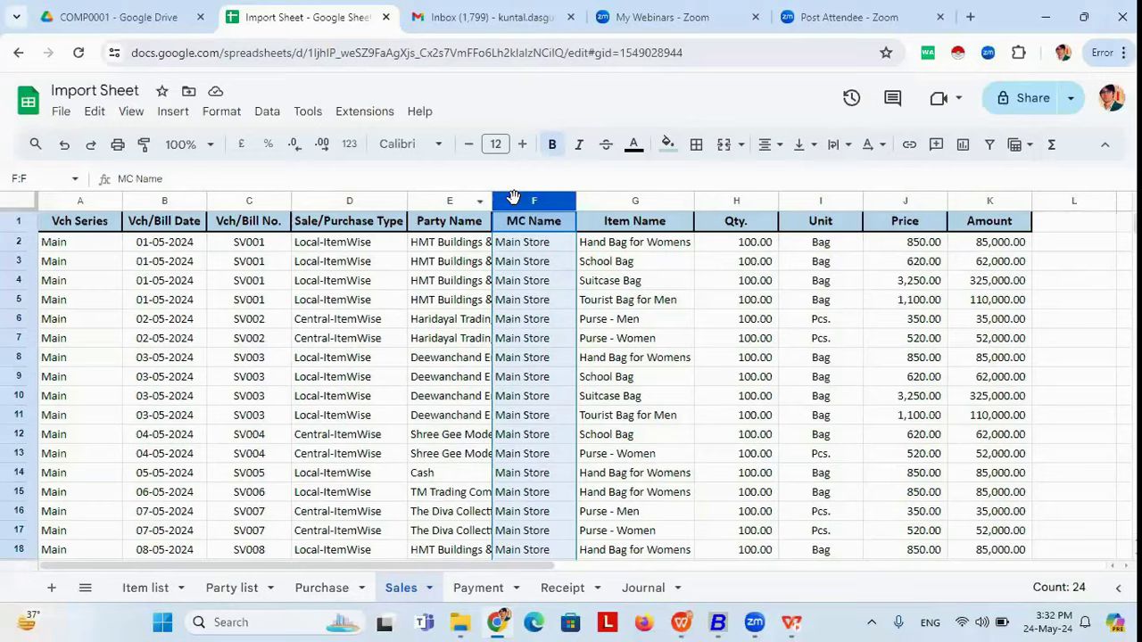
click(608, 201)
key(alt+Tab)
click(428, 196)
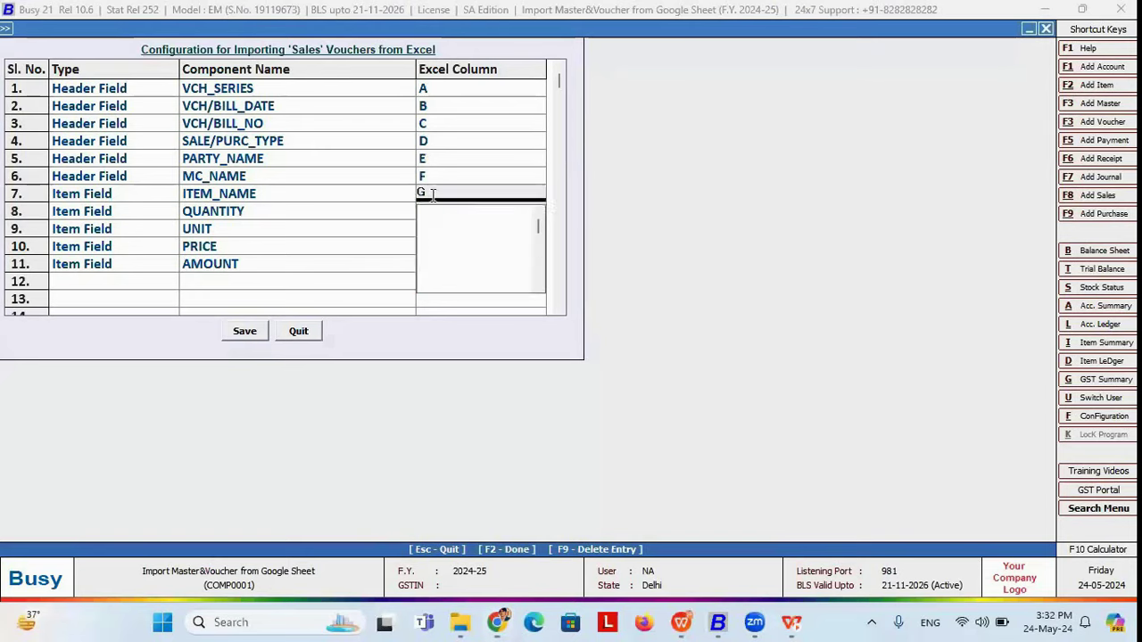
click(431, 286)
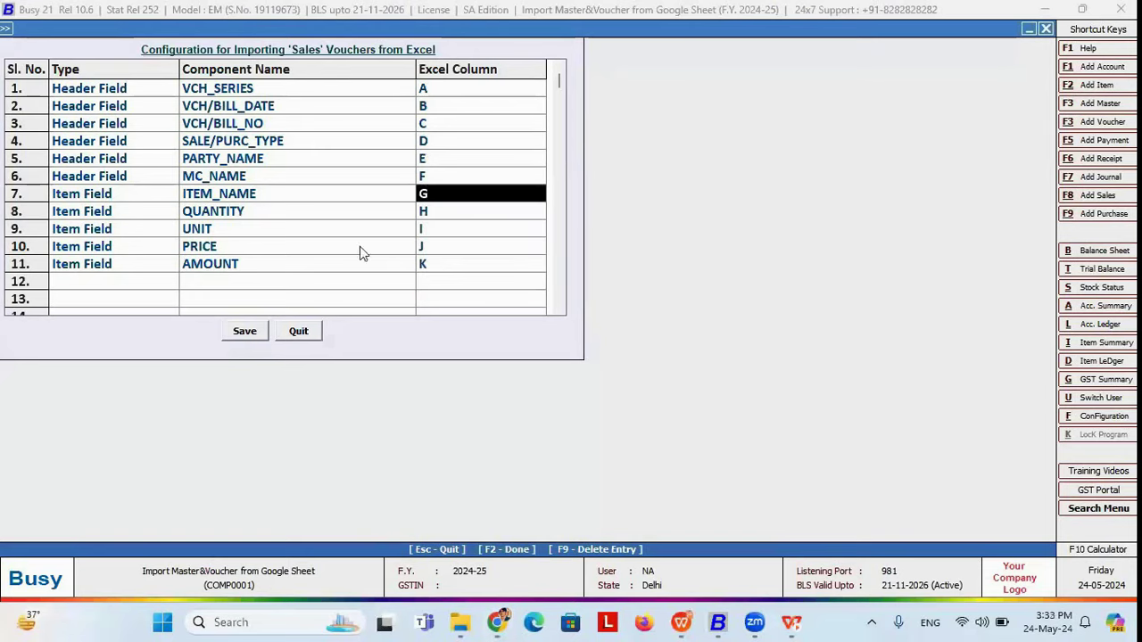
Step: Compare the QUANTITY mapping with the Qty. column H of the Google Sheets Sales sheet
click(450, 220)
key(alt+Tab)
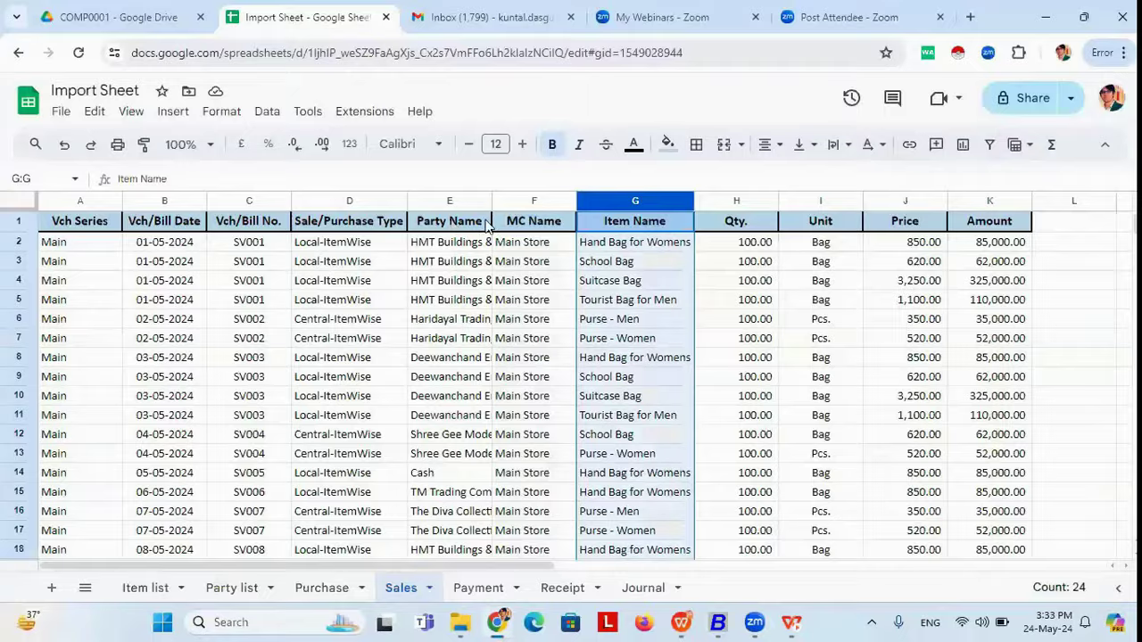
click(727, 203)
key(alt+Tab)
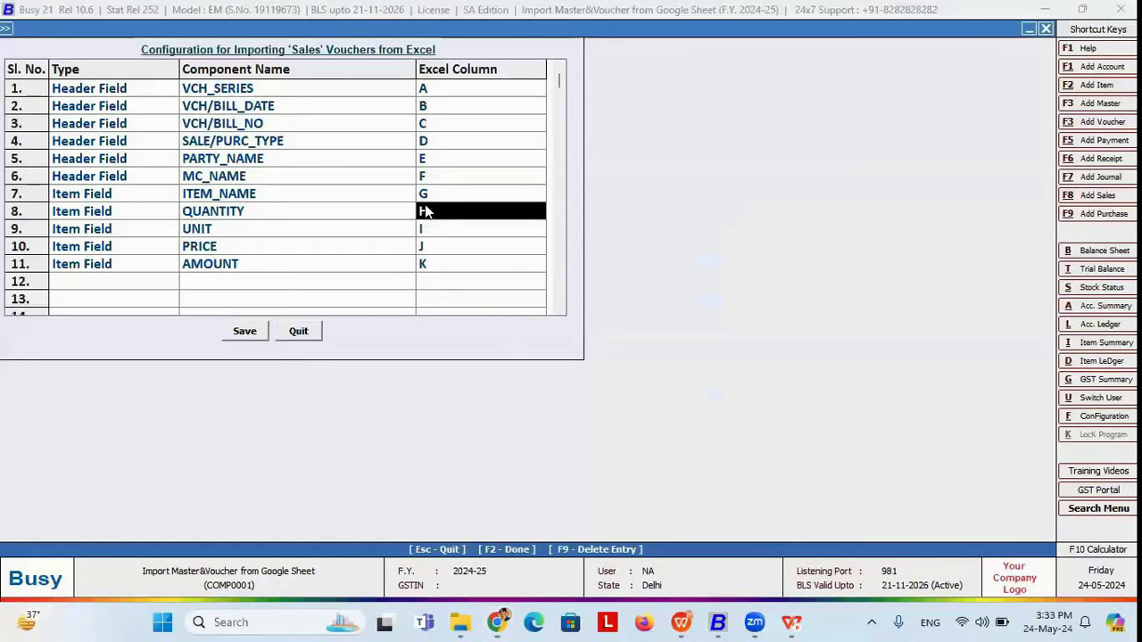
click(443, 217)
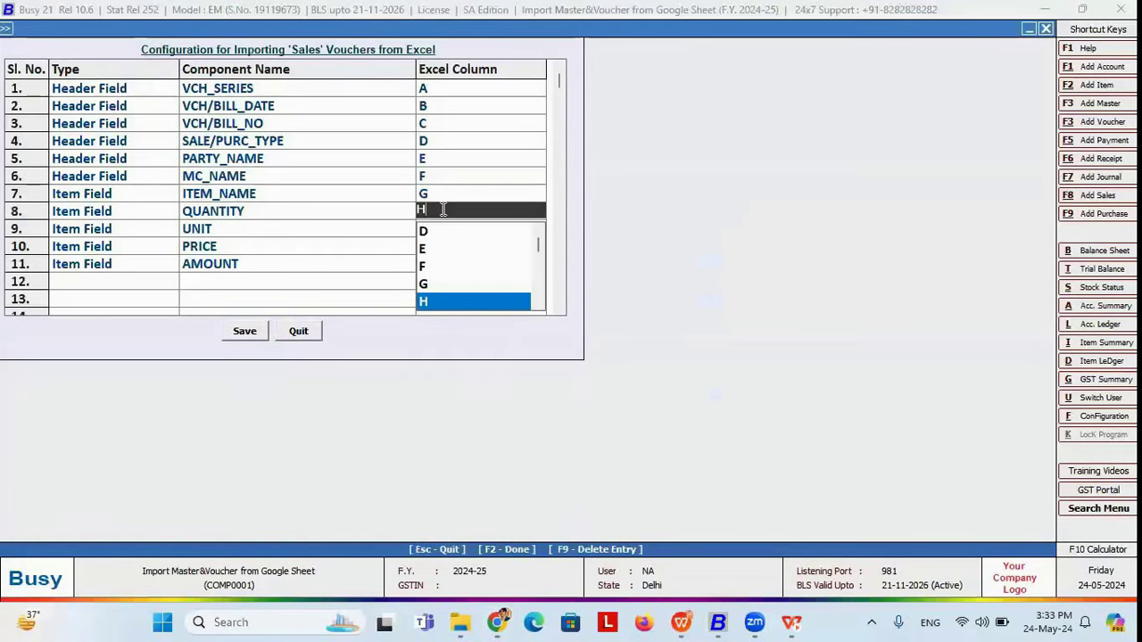
click(362, 241)
Step: Compare the UNIT and PRICE mappings with columns I and J of the Google Sheets Sales sheet
key(alt+Tab)
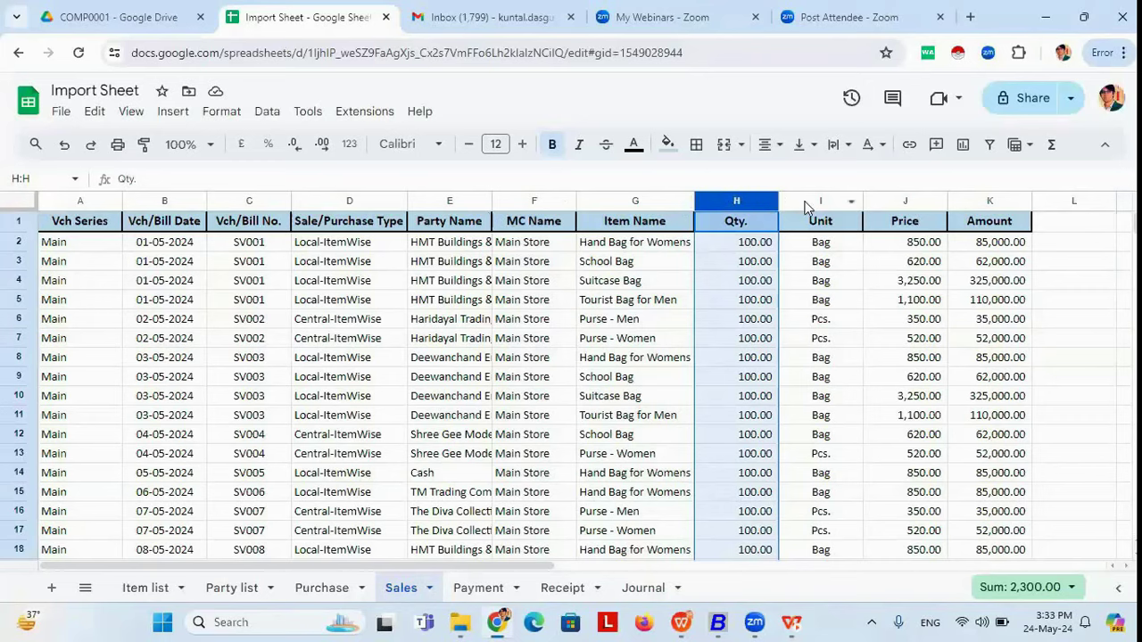
click(803, 199)
key(alt+Tab)
click(444, 234)
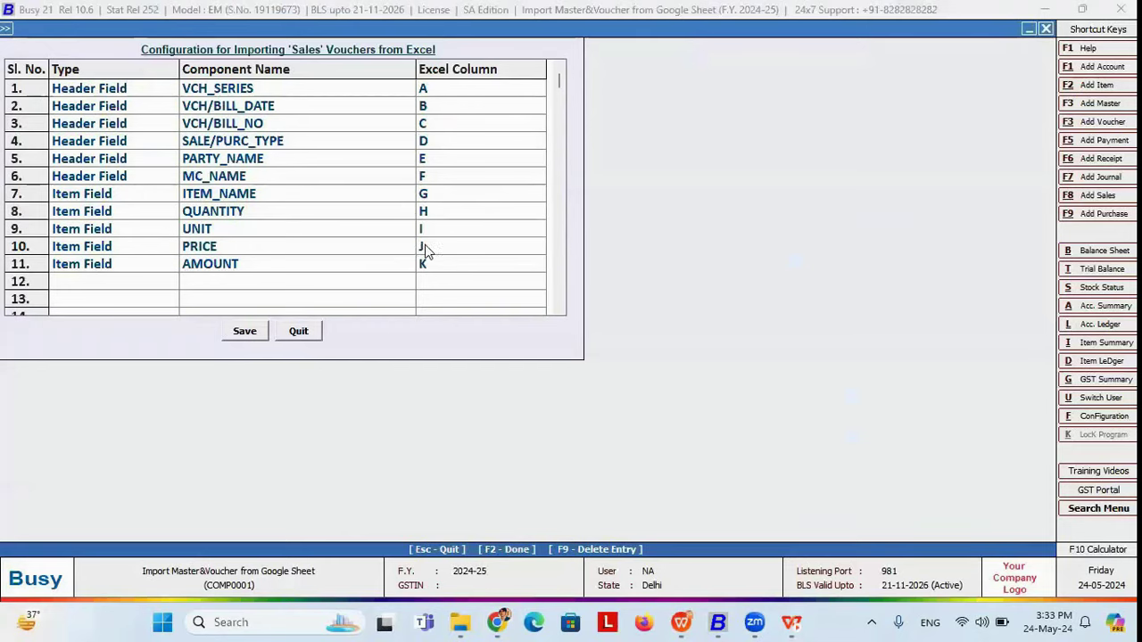
key(alt+Tab)
click(902, 200)
key(alt+Tab)
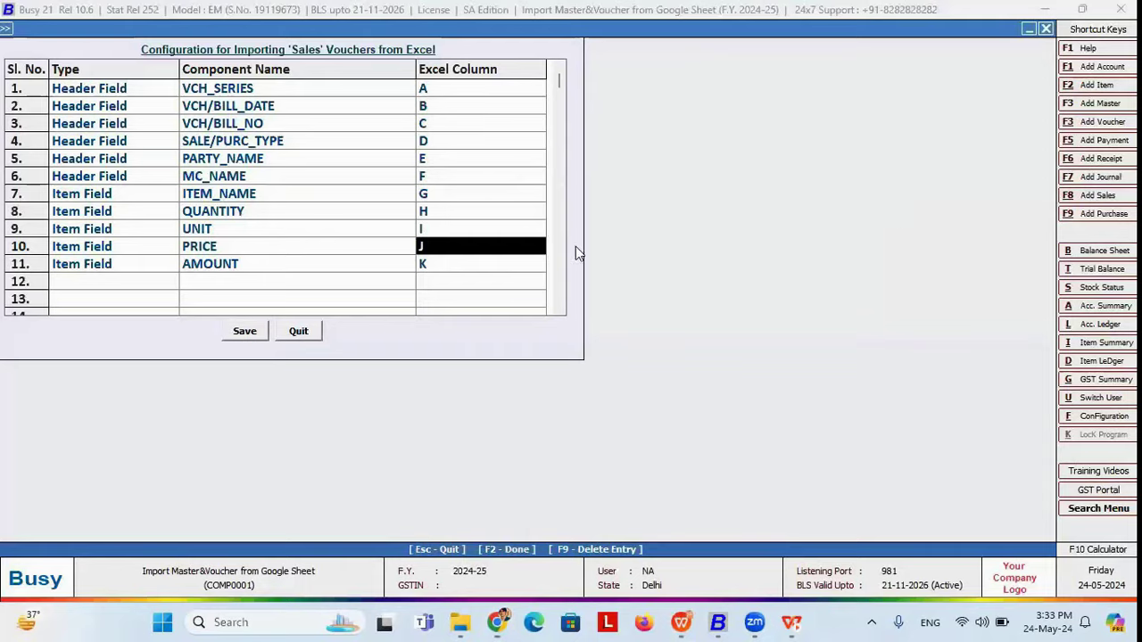
Step: Compare the AMOUNT mapping with column K of the Google Sheets Sales sheet, and save the Sales voucher import configuration in Busy
click(480, 268)
key(alt+Tab)
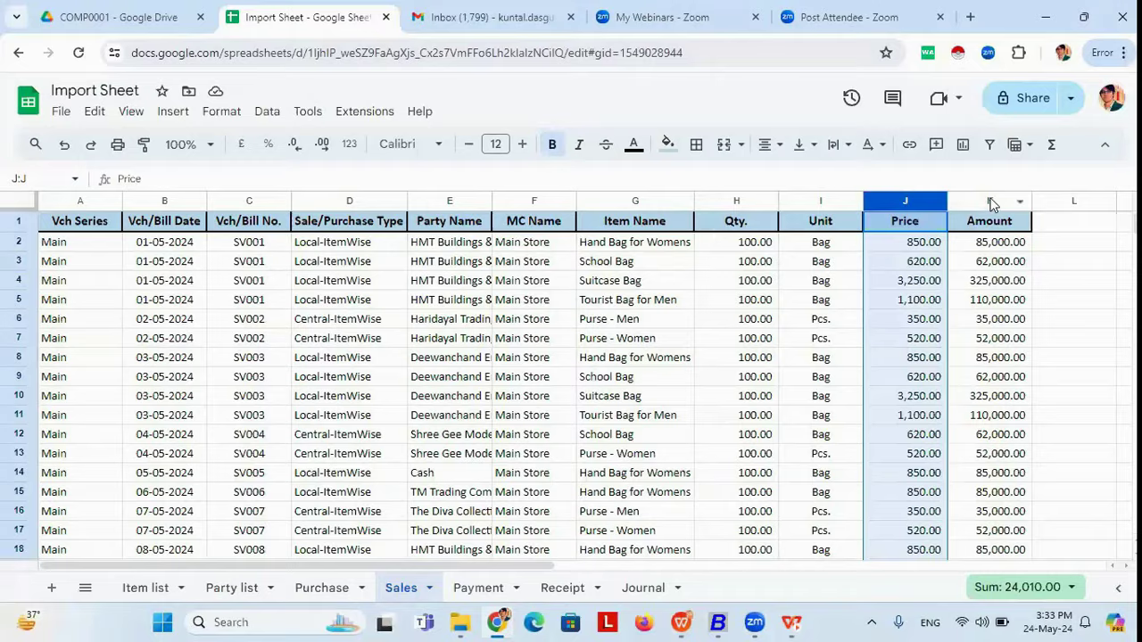
click(988, 198)
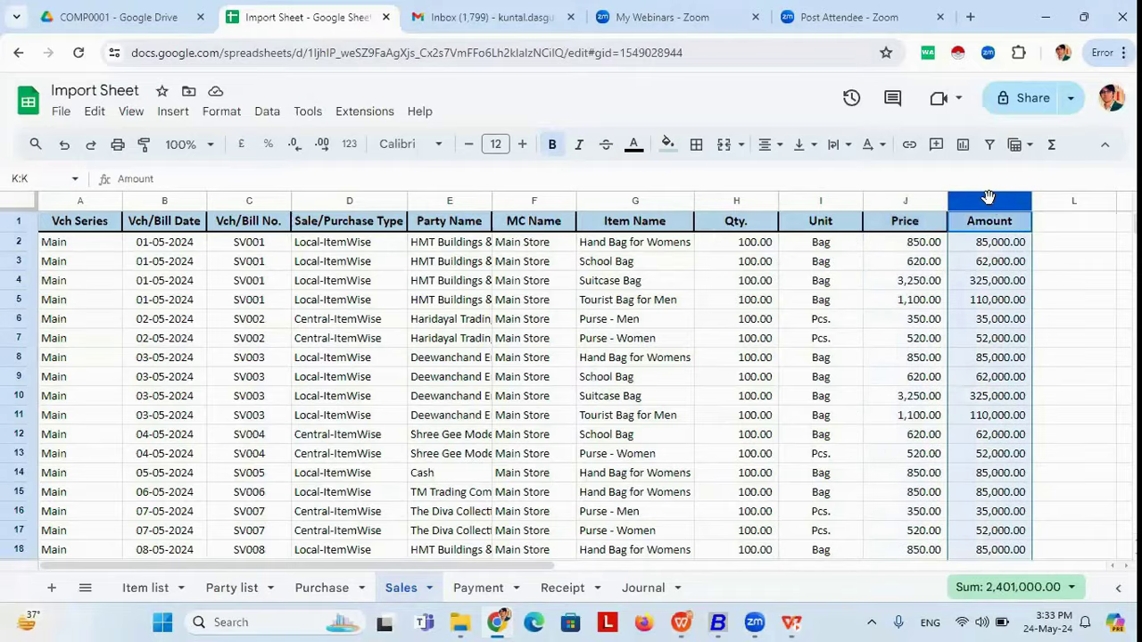
key(alt+Tab)
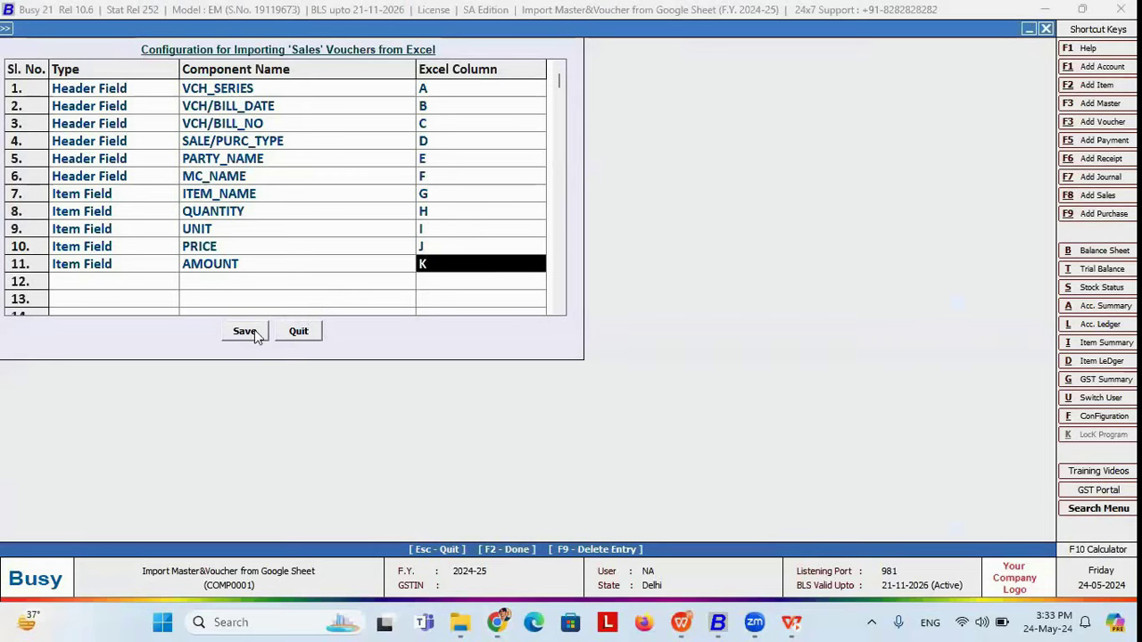
click(248, 331)
click(453, 353)
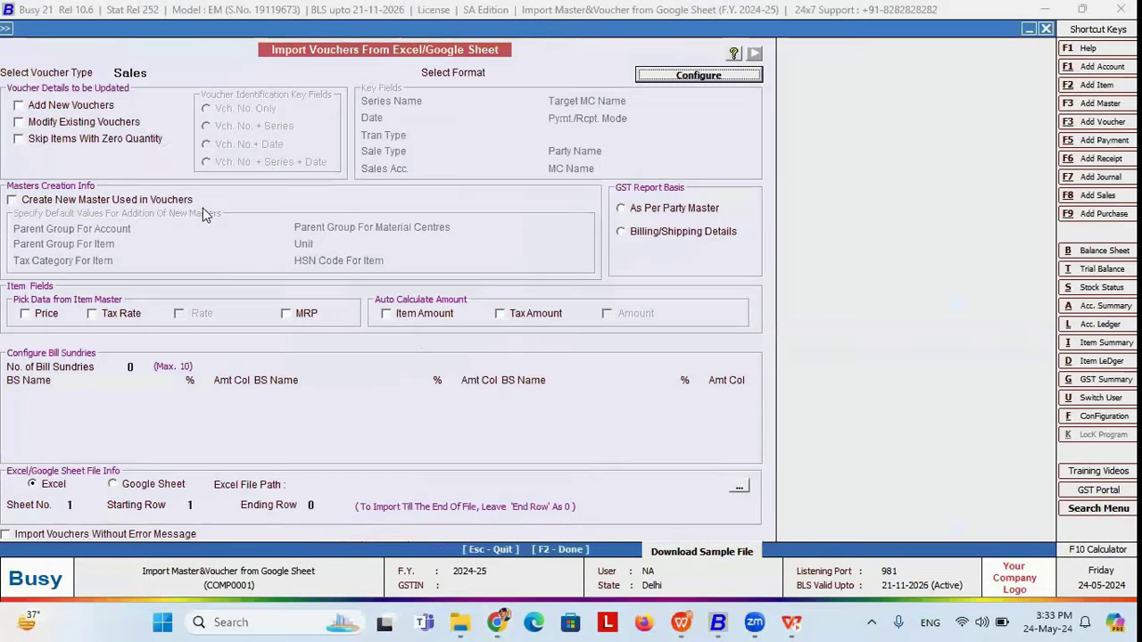
Step: Choose the Sal- Template format with Add New Vouchers, picking Tax Rate from the item master and auto-calculating Tax Amount
key(Return)
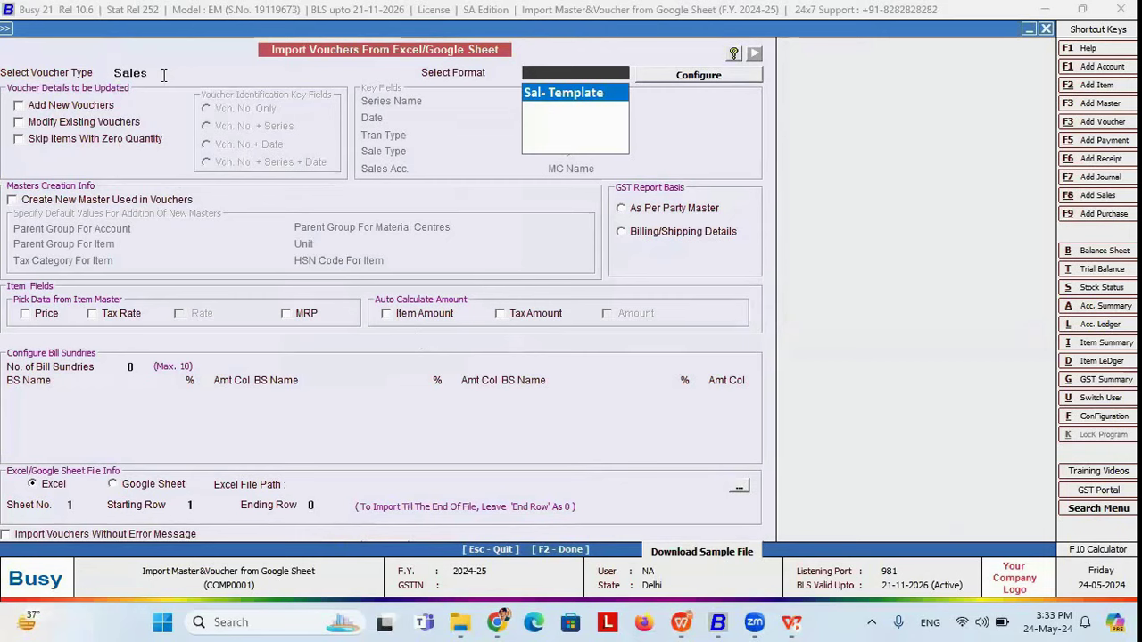
key(Return)
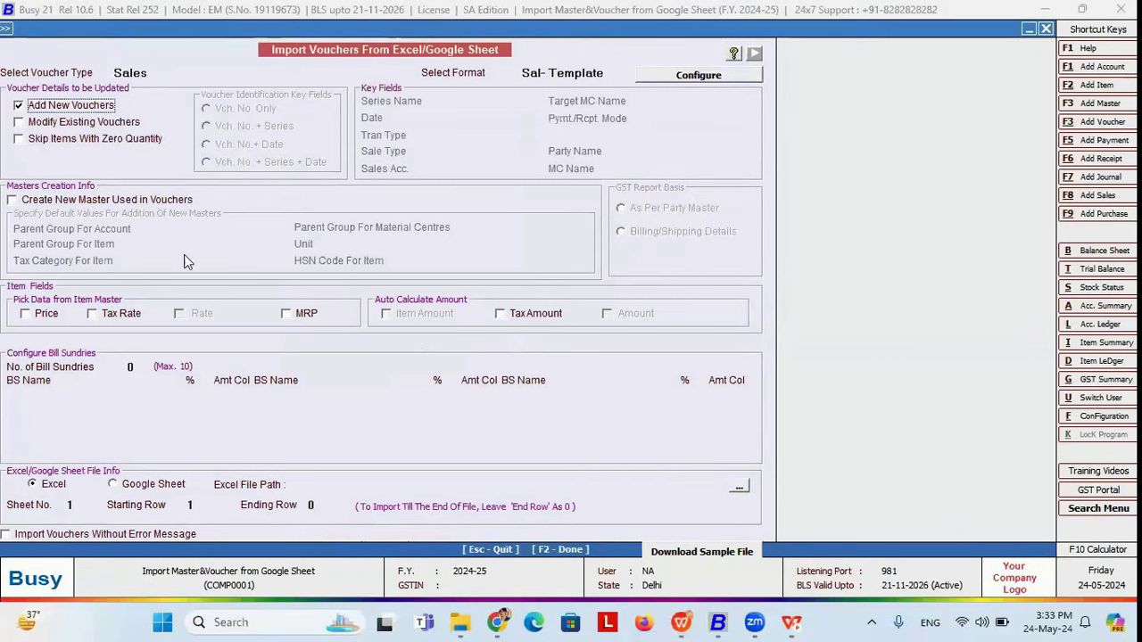
click(115, 318)
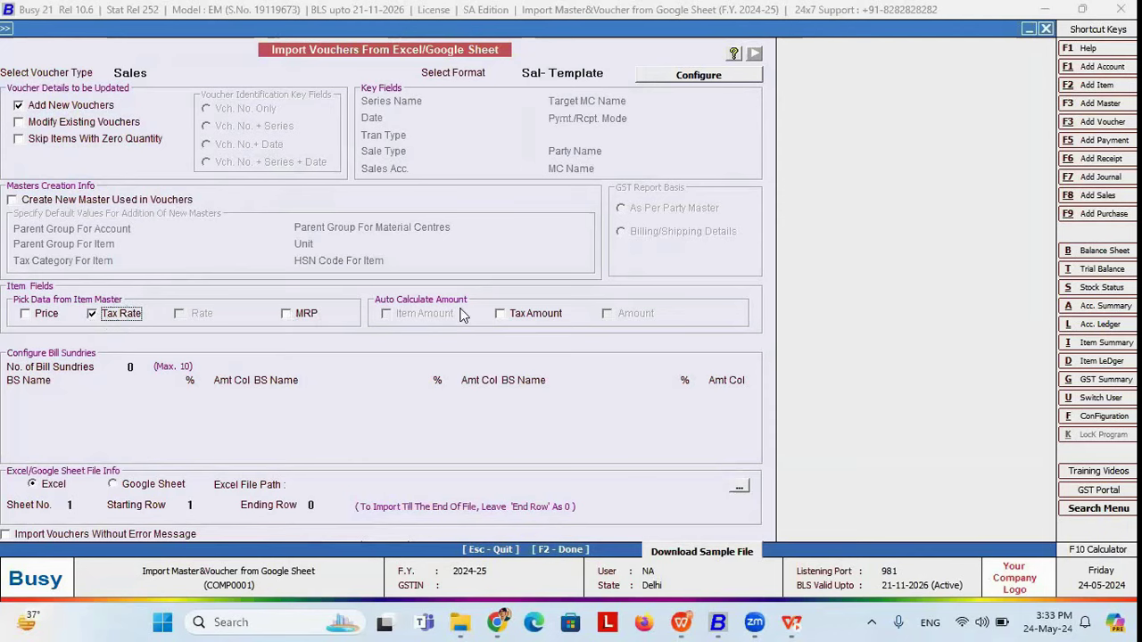
click(512, 321)
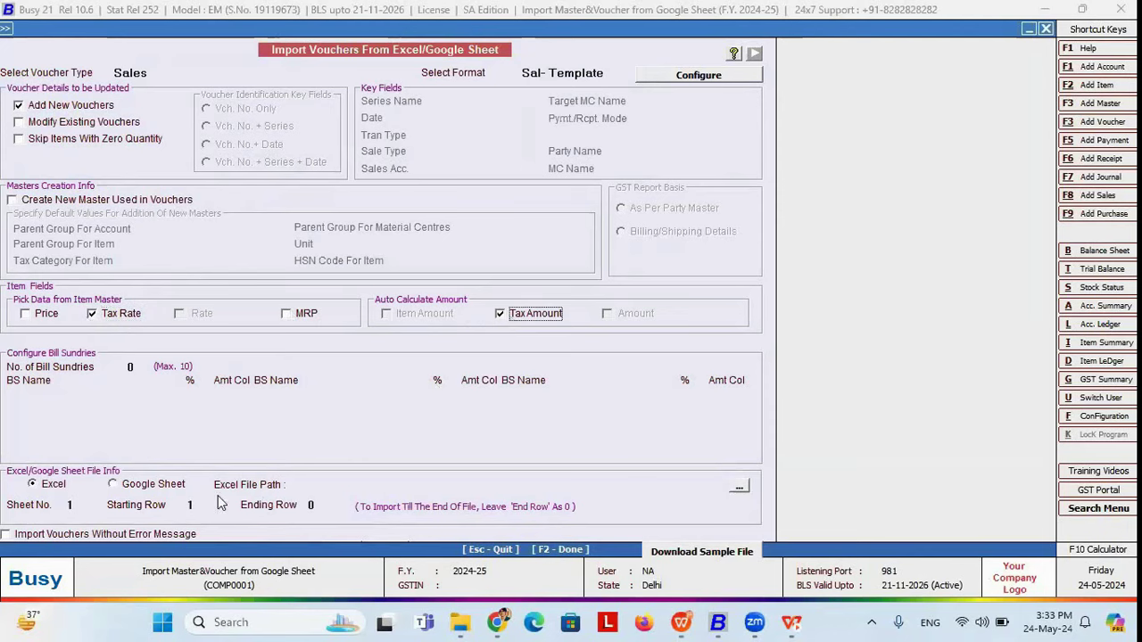
Step: Set the import file source to Google Sheet and dismiss the import instructions
click(154, 493)
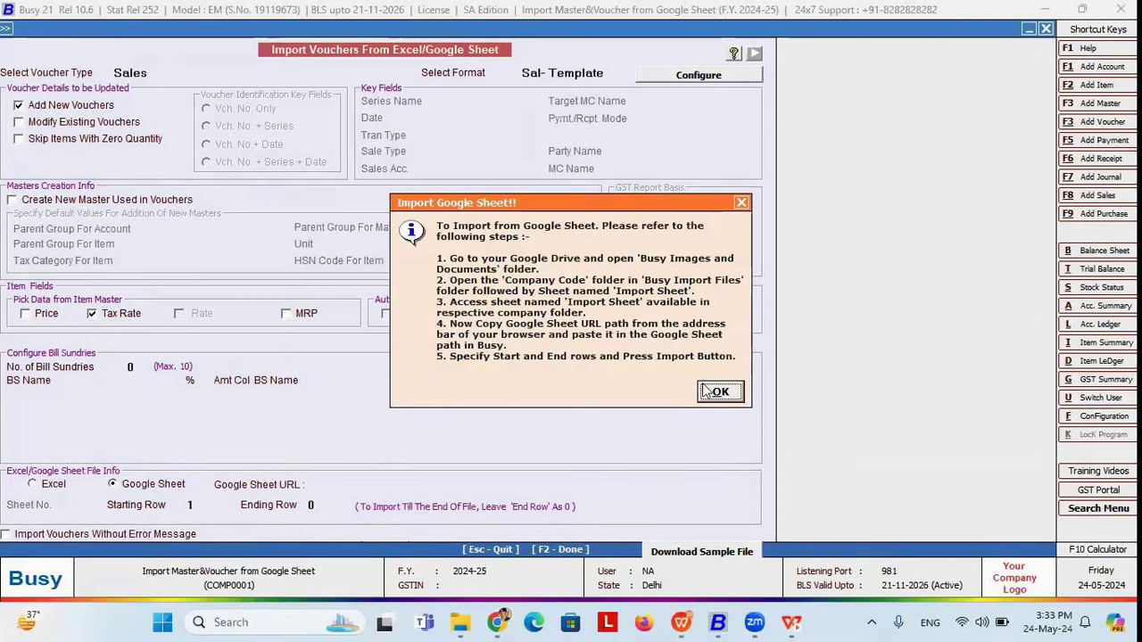
click(718, 391)
click(390, 483)
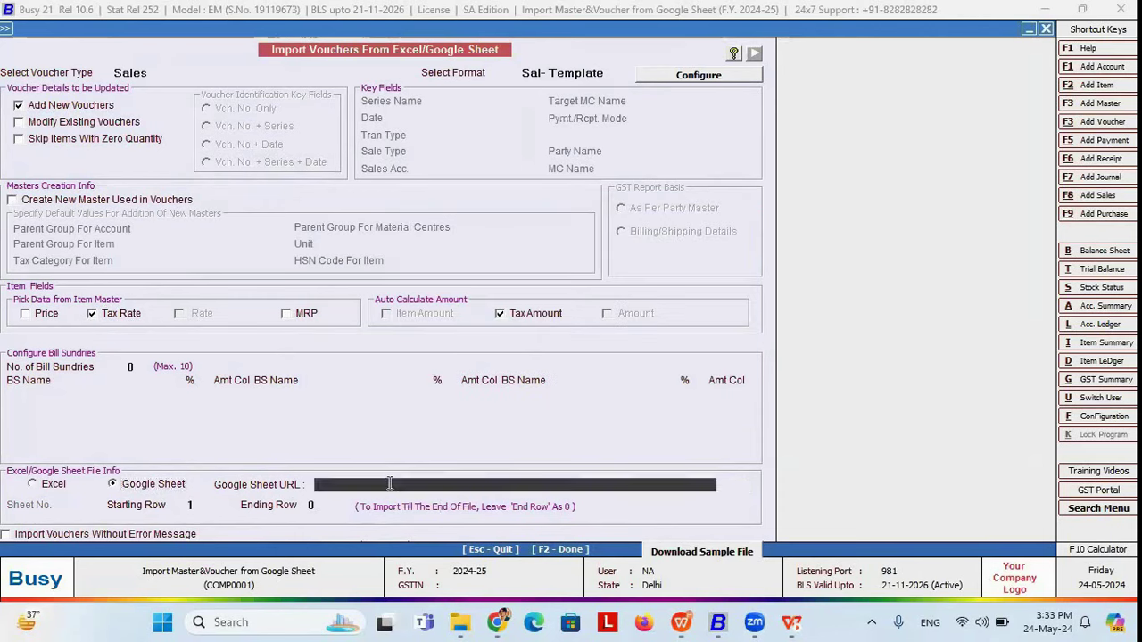
Step: Copy the full URL of the Import Sheet from the browser and enter it as the Google Sheet URL in Busy
key(alt+Tab)
click(471, 54)
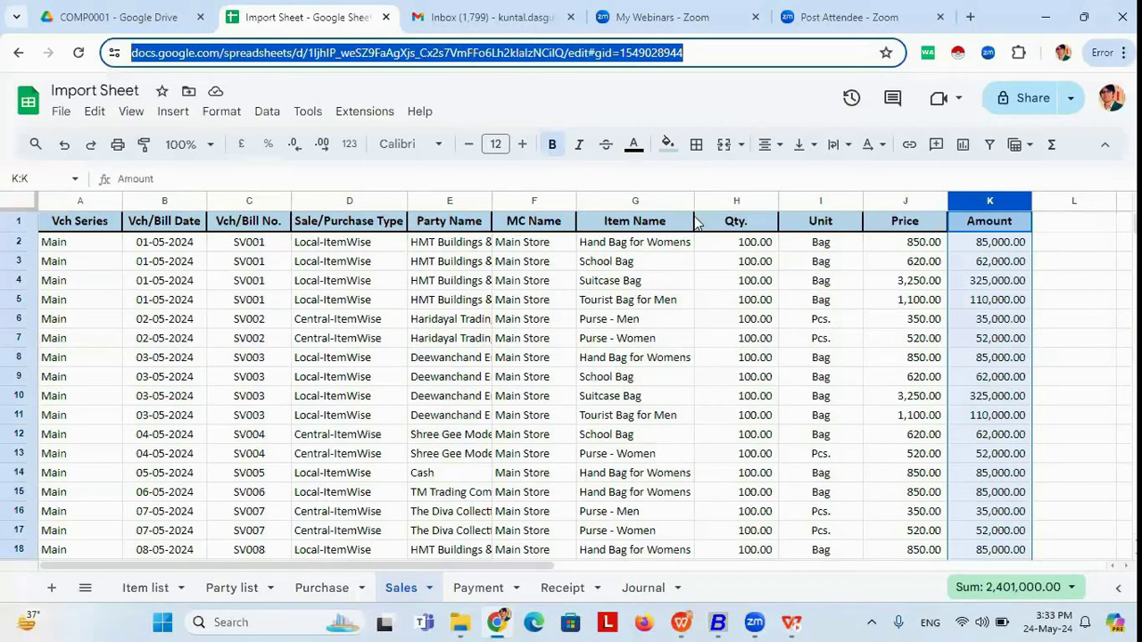
click(699, 54)
drag(725, 54, 133, 55)
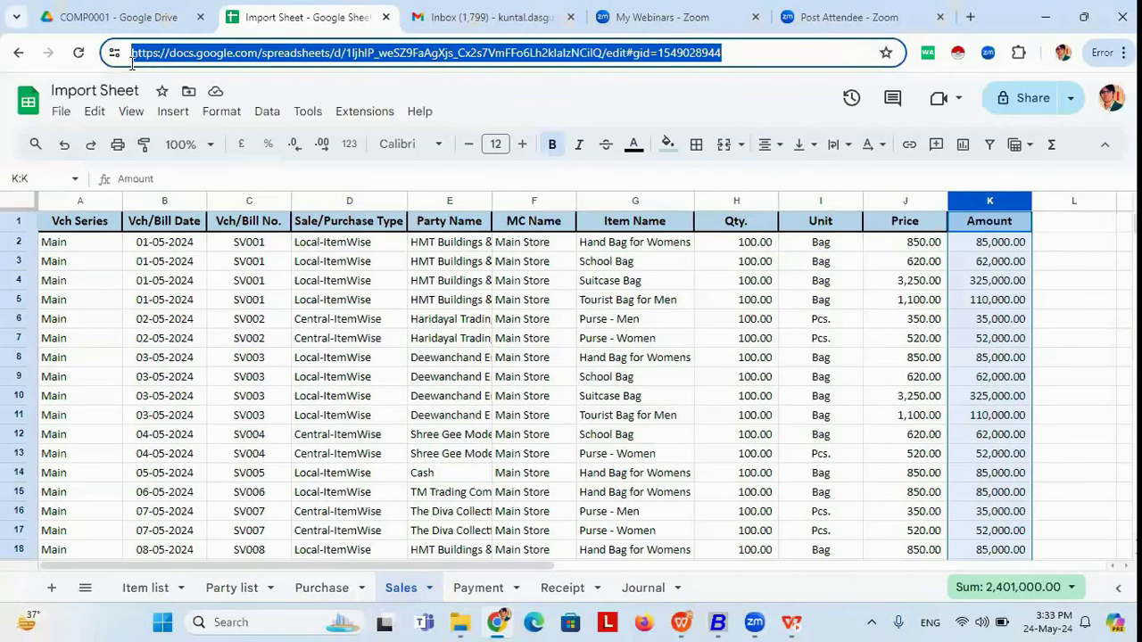
right_click(166, 56)
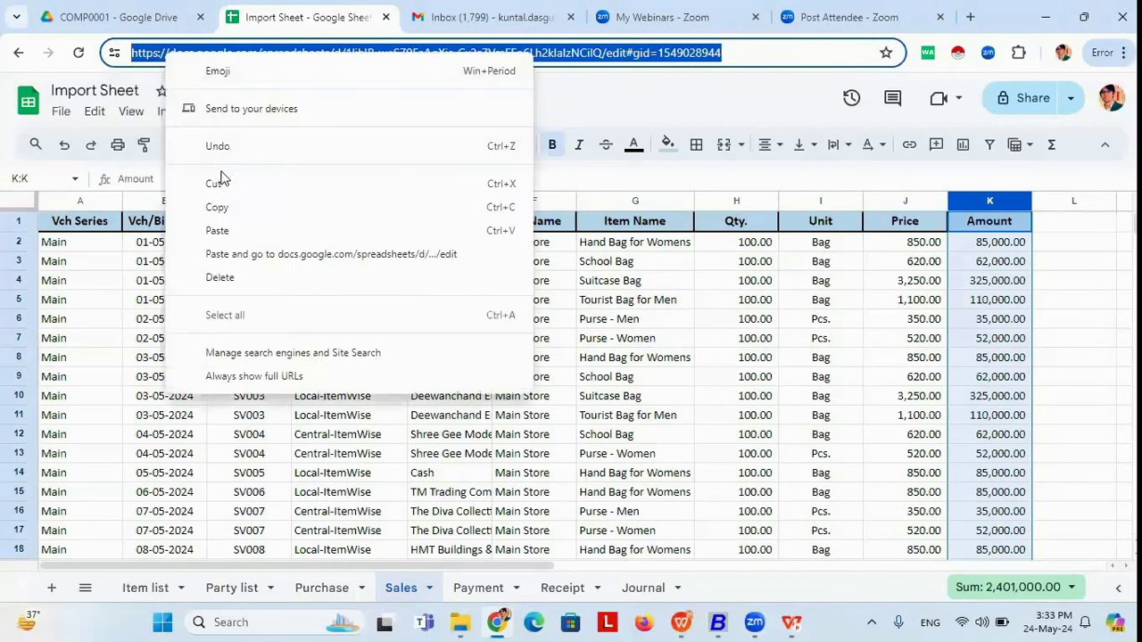
click(232, 216)
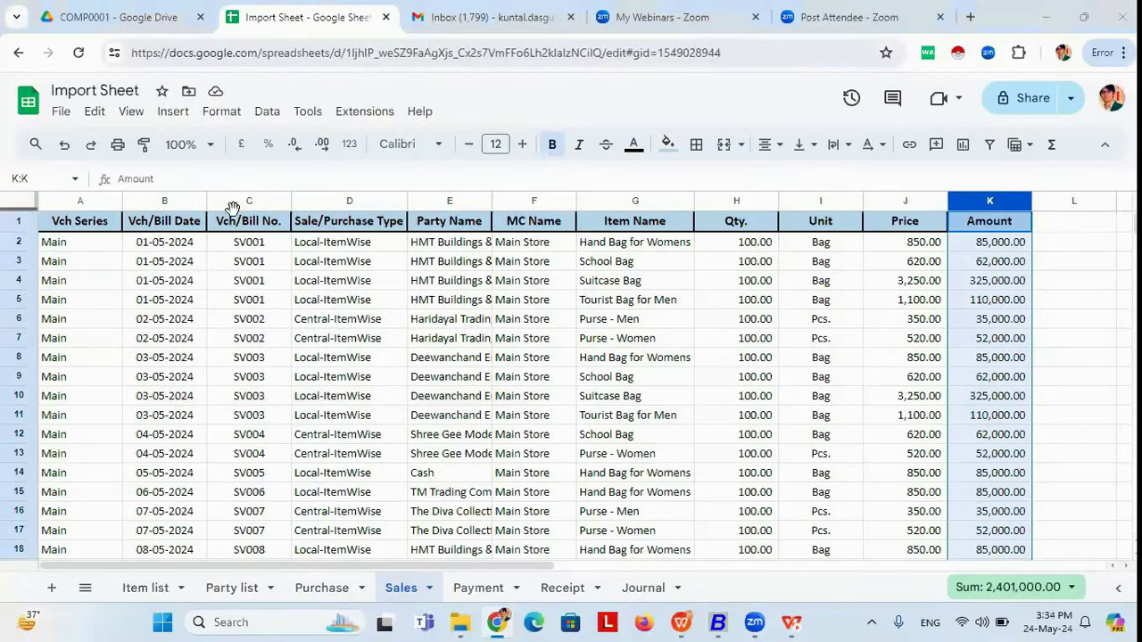
key(alt+Tab)
key(alt+Tab)
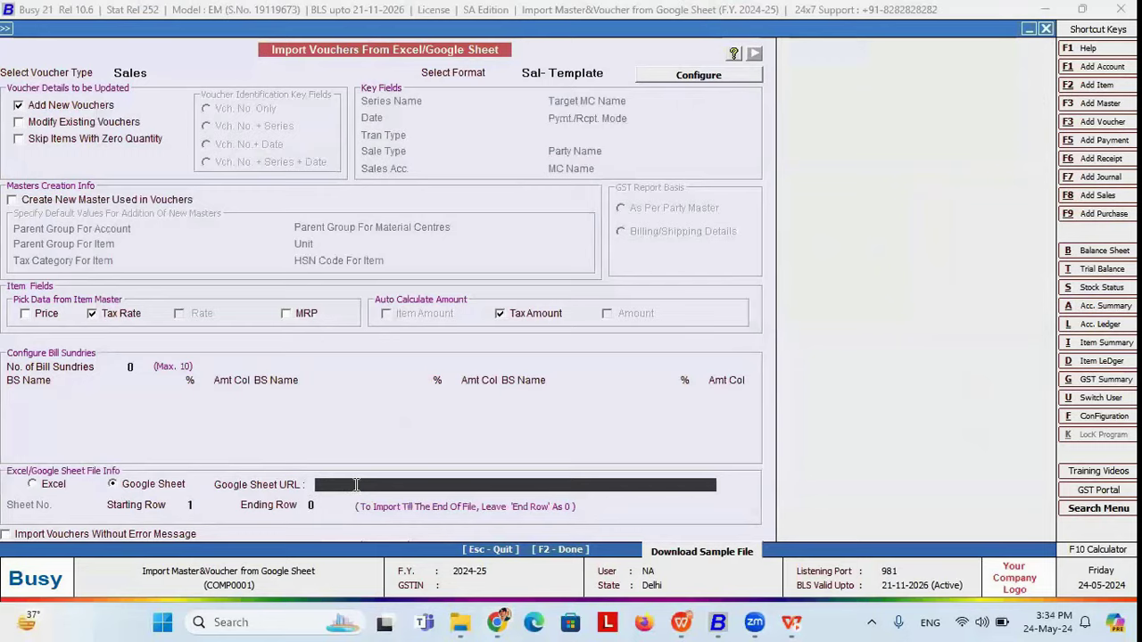
key(ctrl+v)
key(Return)
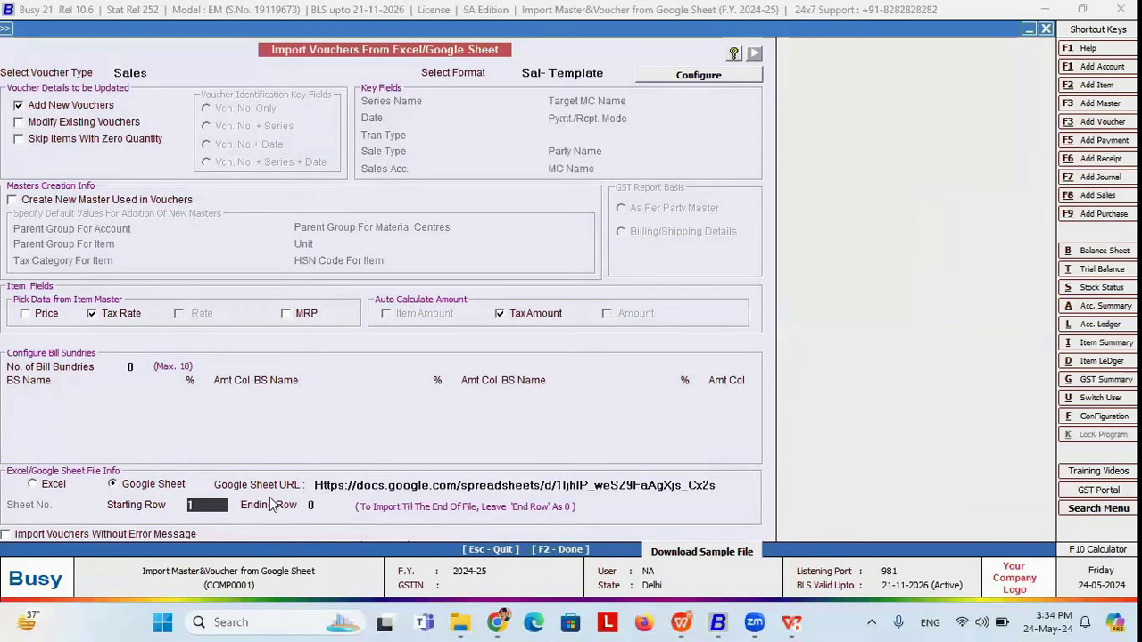
Step: Examine the Sales sheet in Google Sheets for its first and last data rows
key(alt+Tab)
key(alt+Tab)
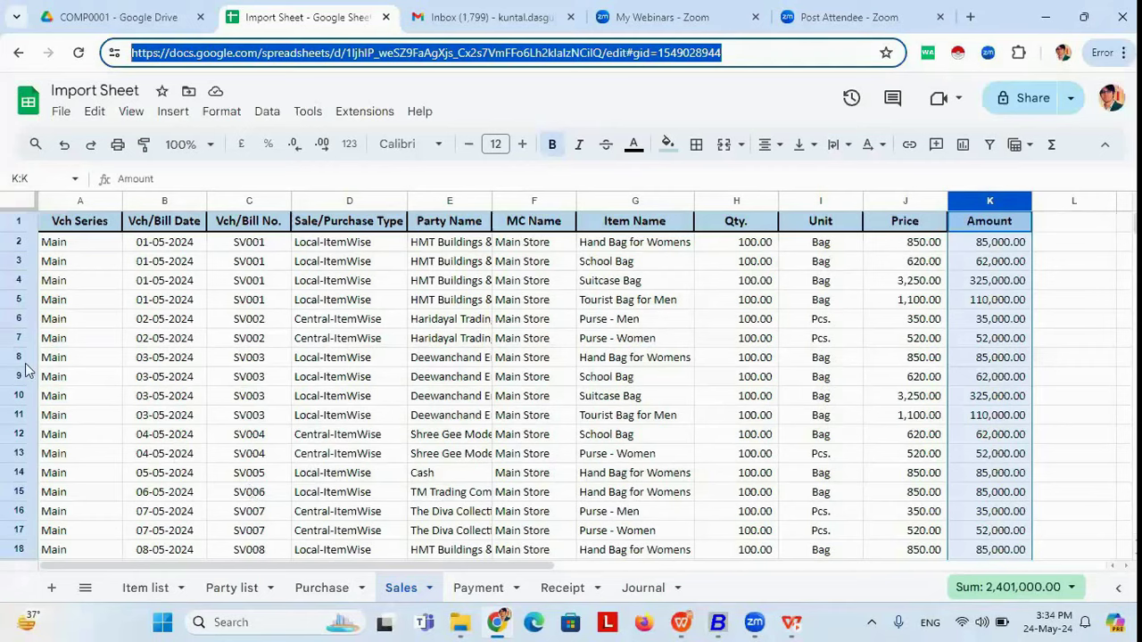
click(67, 239)
key(Down)
key(Down)
key(Down)
key(Down)
key(Down)
key(Down)
key(Down)
key(Down)
key(Down)
key(Down)
key(Down)
key(Down)
key(Down)
key(Down)
key(Down)
key(Down)
key(Down)
key(Down)
key(Down)
key(Down)
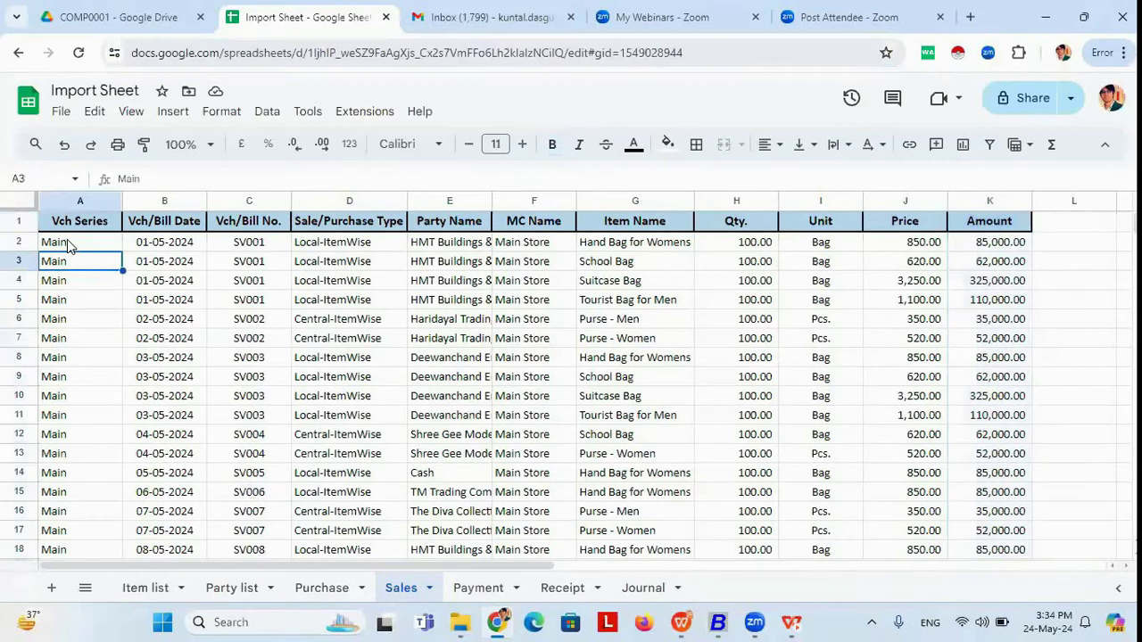
key(Down)
key(Down)
Step: In Busy, set the import's starting row to 2 and its ending row to 24
key(alt+Tab)
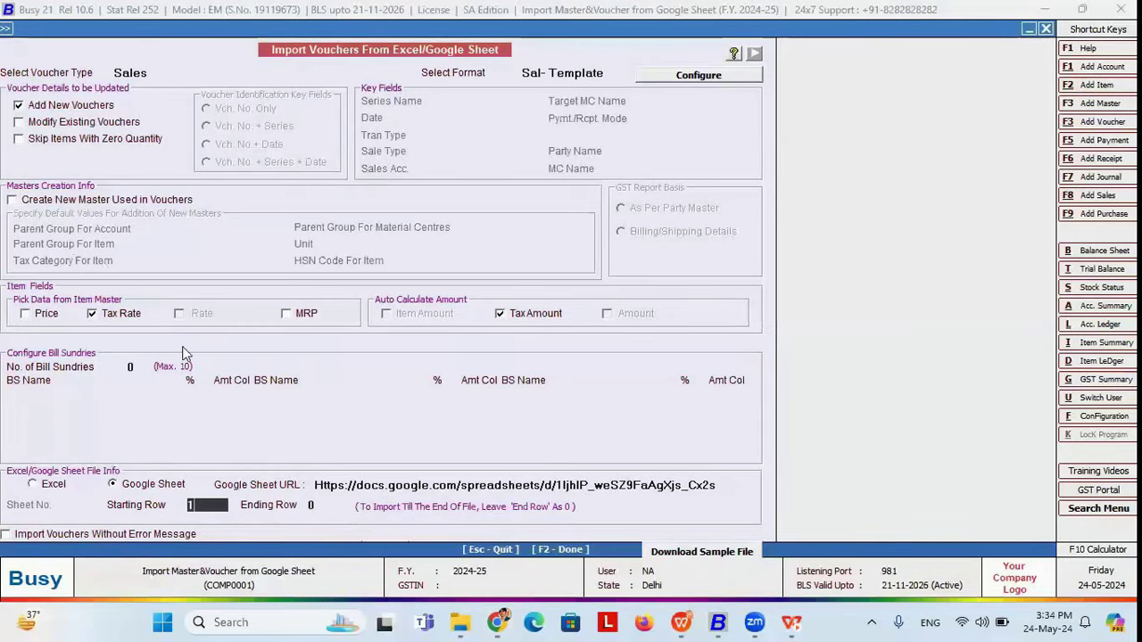
text(2)
key(Return)
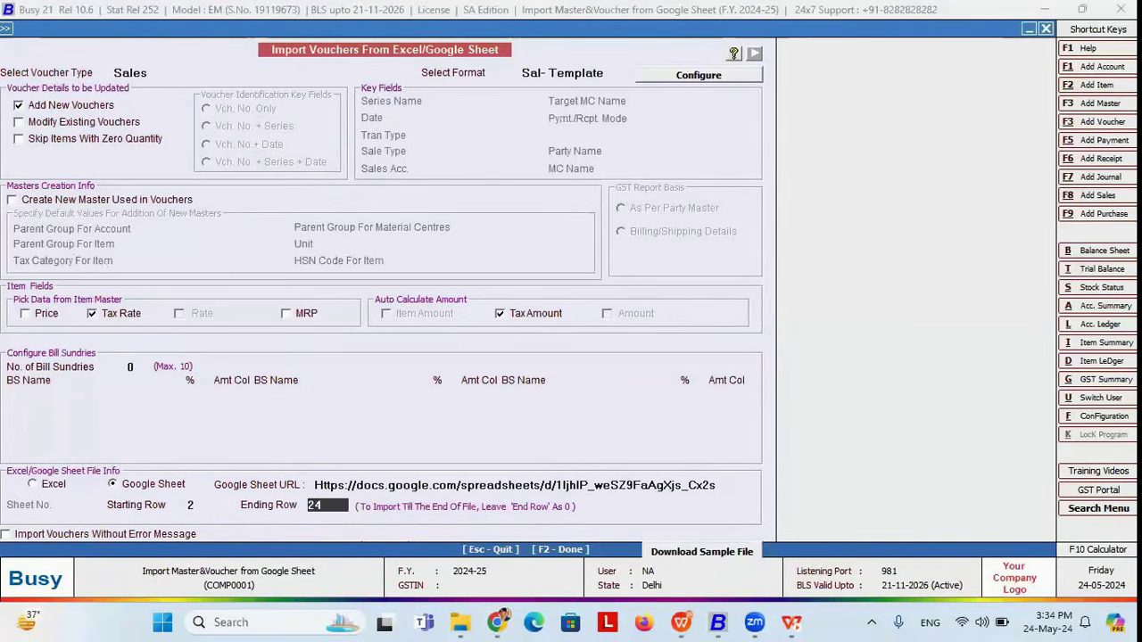
key(Return)
Step: Run the sales voucher import from the Google Sheet and close the completion notice
click(611, 346)
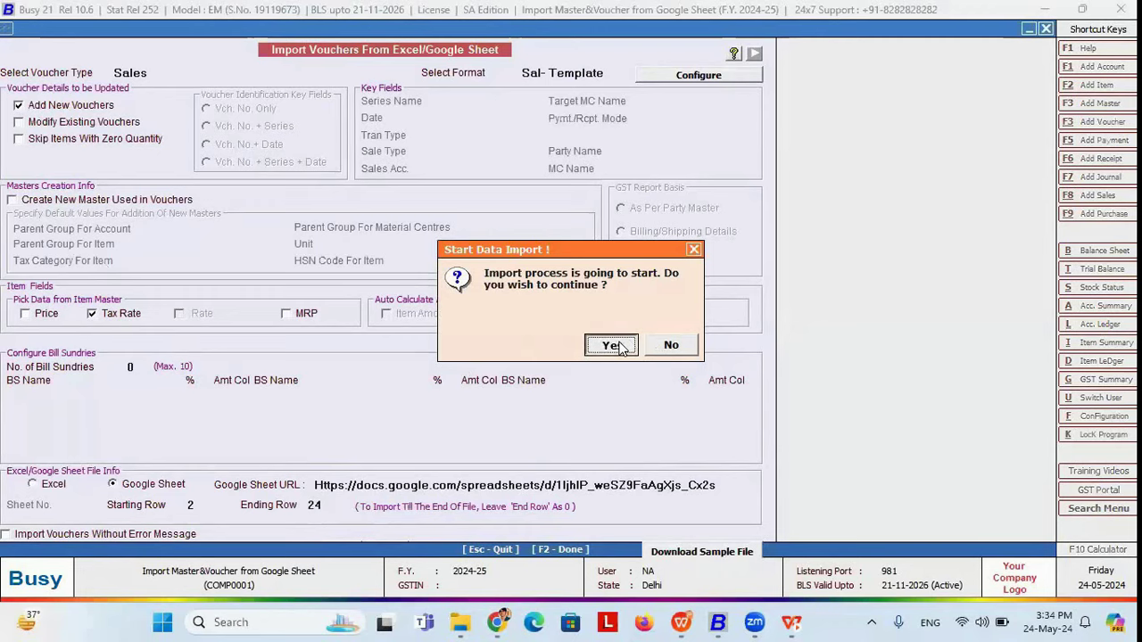
click(611, 345)
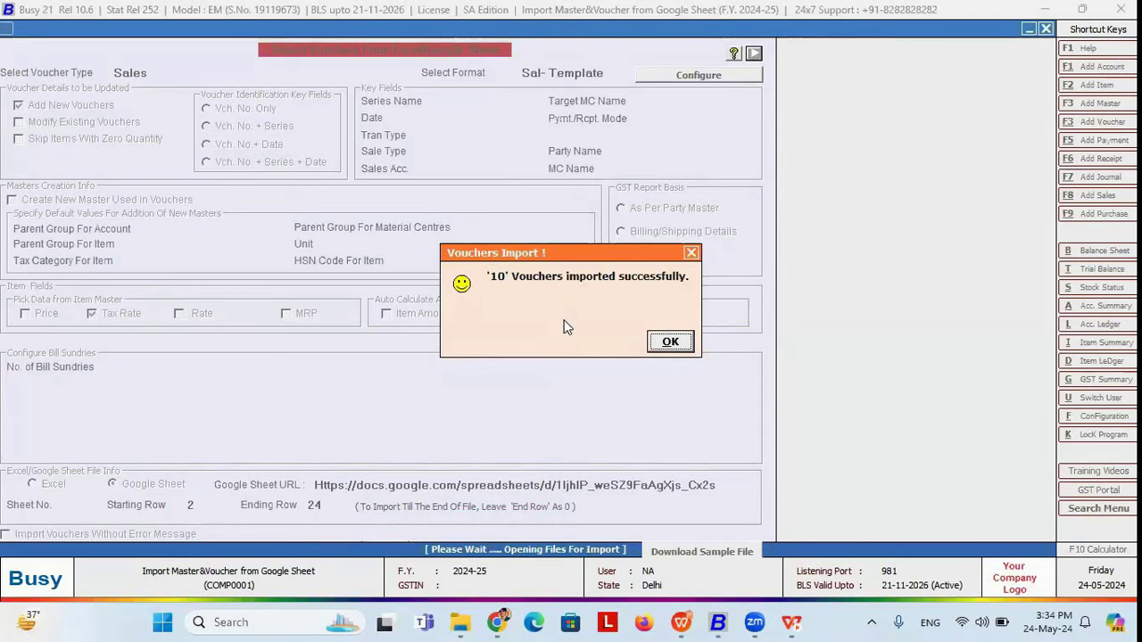
click(669, 343)
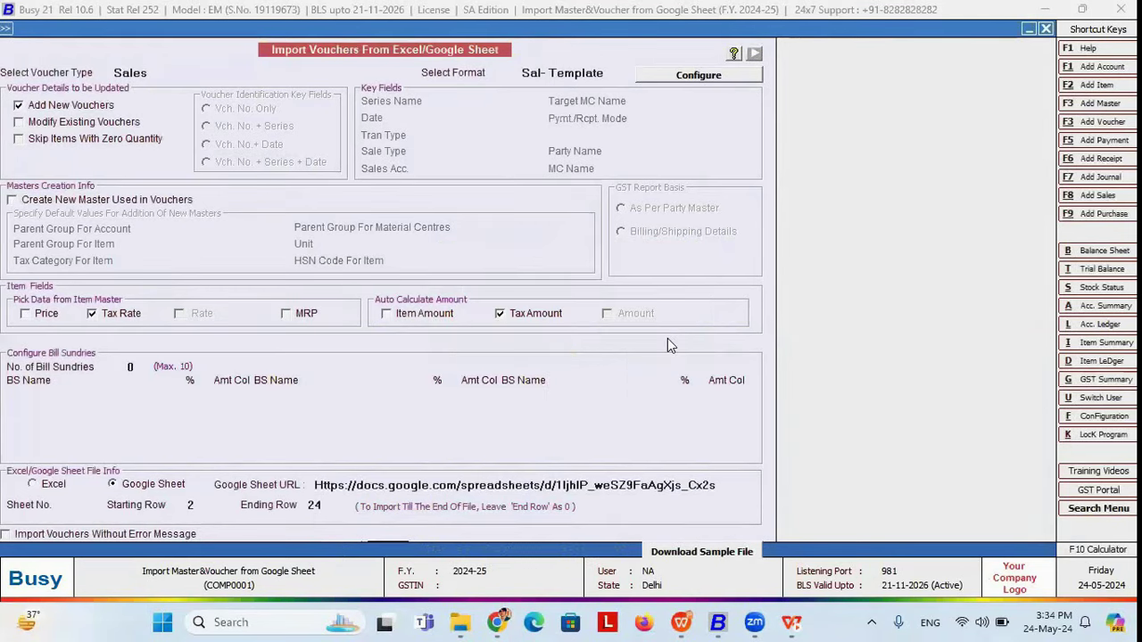
Step: Review the voucher numbers in the Vch/Bill No. column of the Google Sheets Sales sheet
key(alt+Tab)
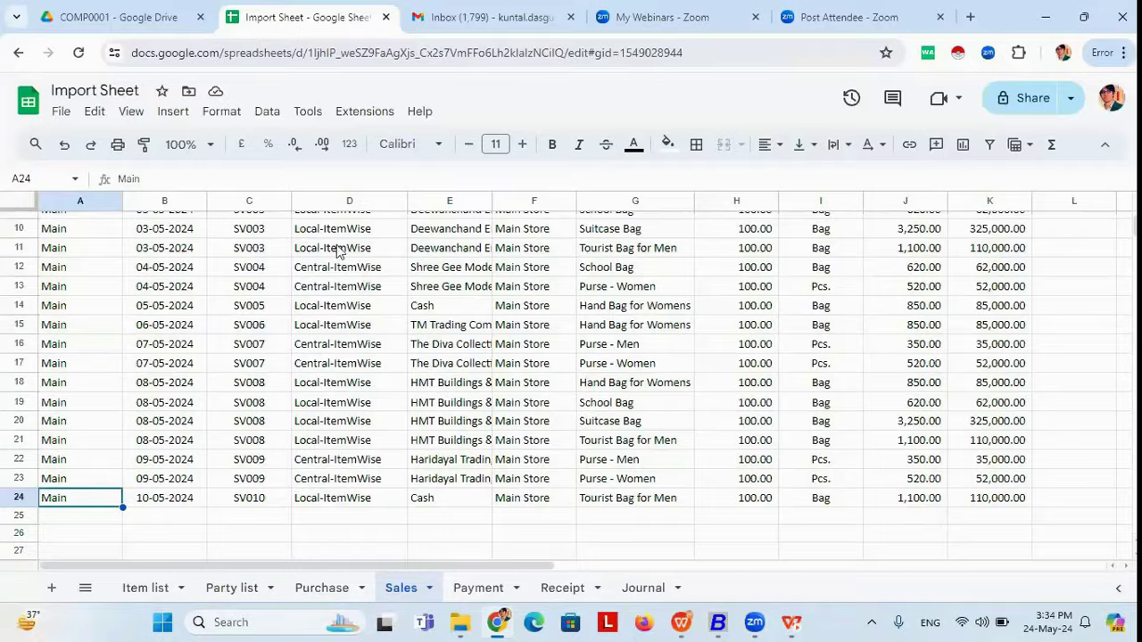
click(248, 232)
key(Up)
key(Up)
key(Up)
key(Up)
key(Up)
key(Up)
key(Up)
key(Up)
key(Up)
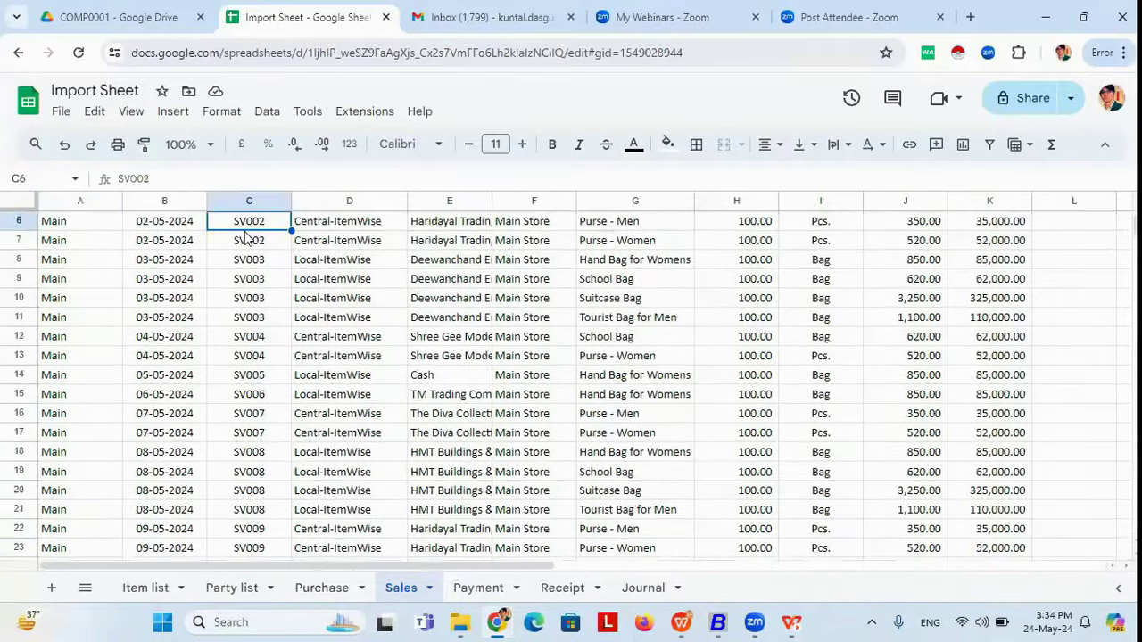
key(Down)
key(Down)
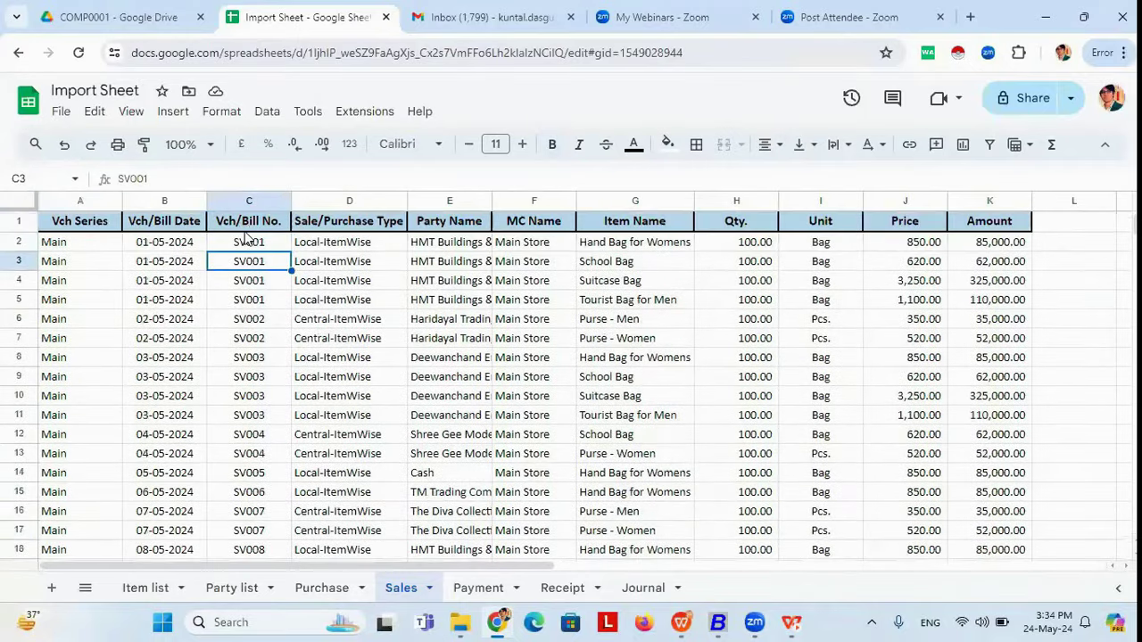
key(Up)
Step: Return to Busy, leave the import screen and open the List of Sales Vouchers for all series with the default date range
key(alt+Tab)
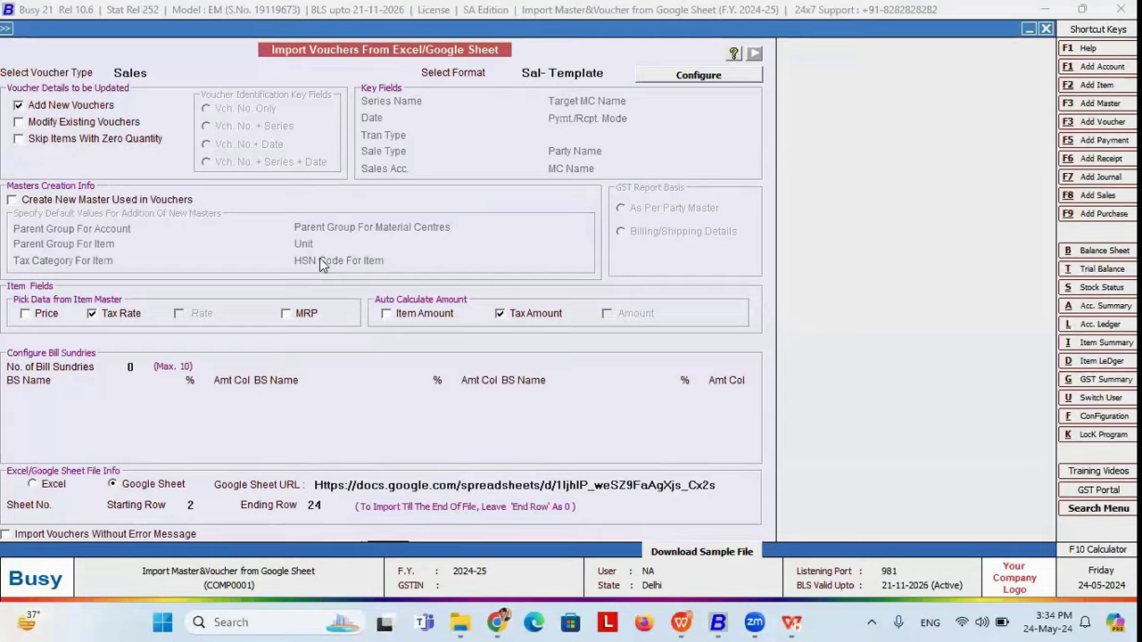
key(Escape)
key(Right)
key(Up)
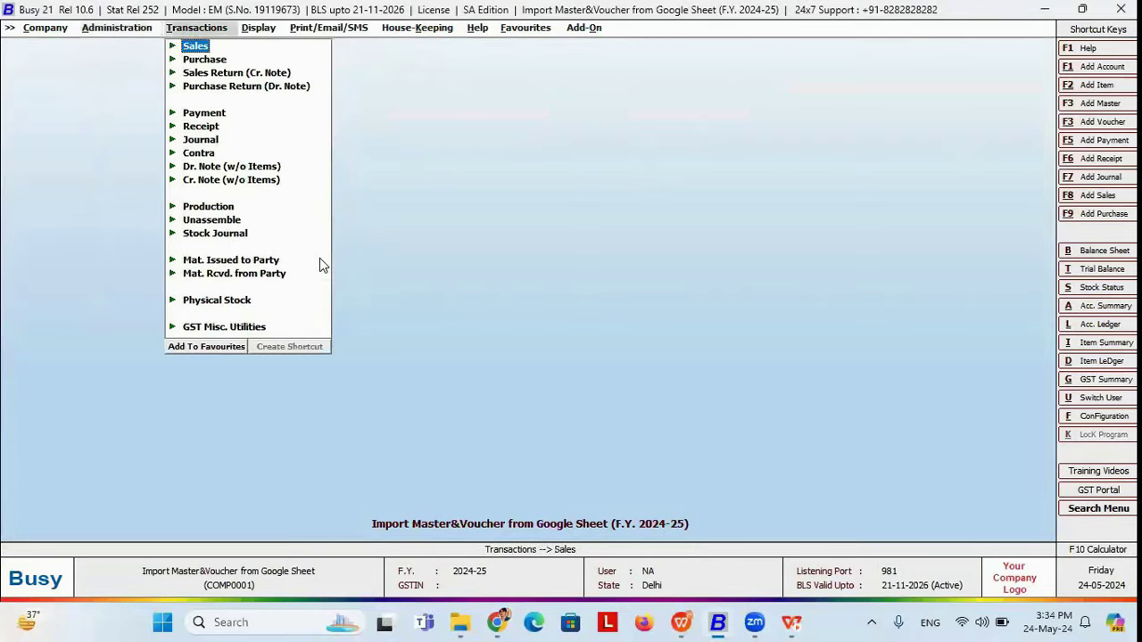
key(Return)
key(Down)
key(Down)
key(Return)
key(Return)
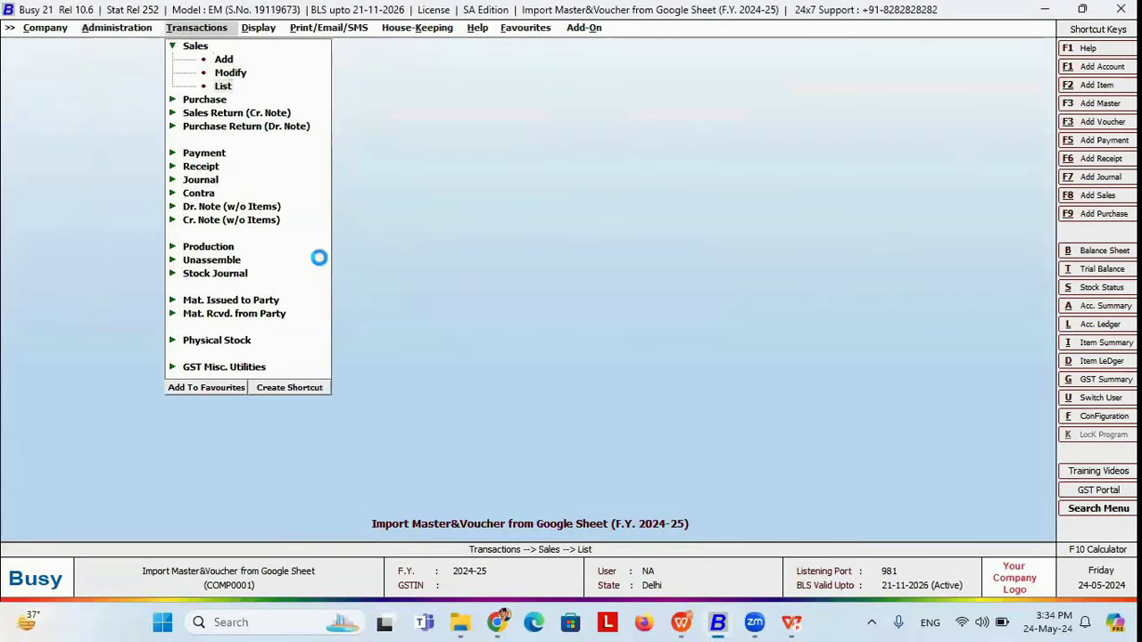
key(Return)
key(F2)
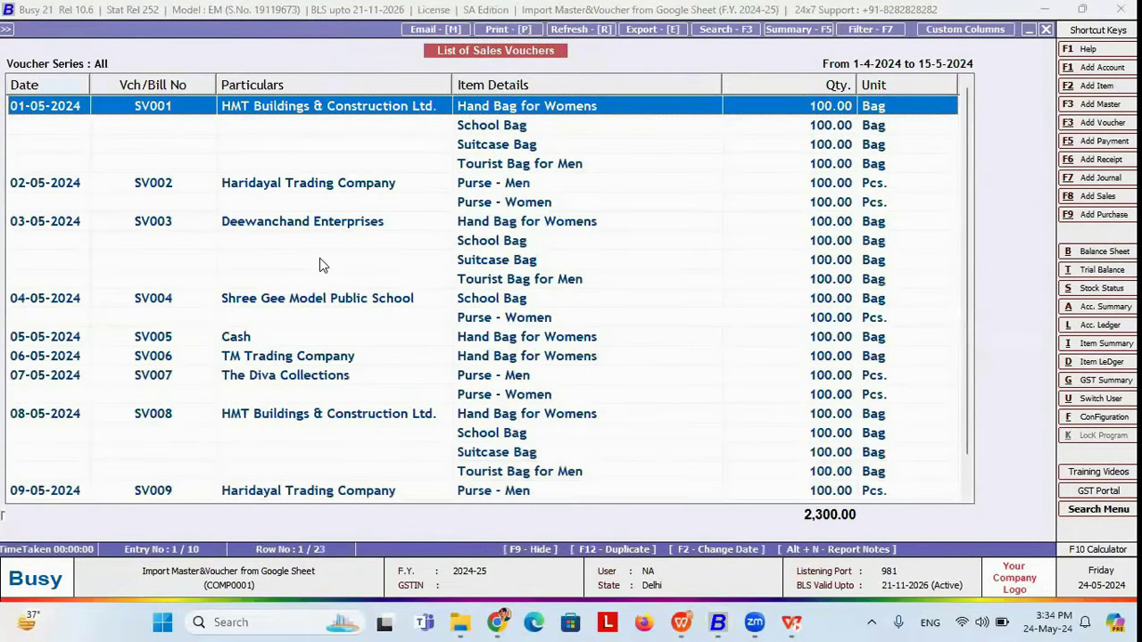
Step: Open the first sales voucher in the list, inspect the item-wise GST of Hand Bag for Womens, and close the voucher and list
key(Return)
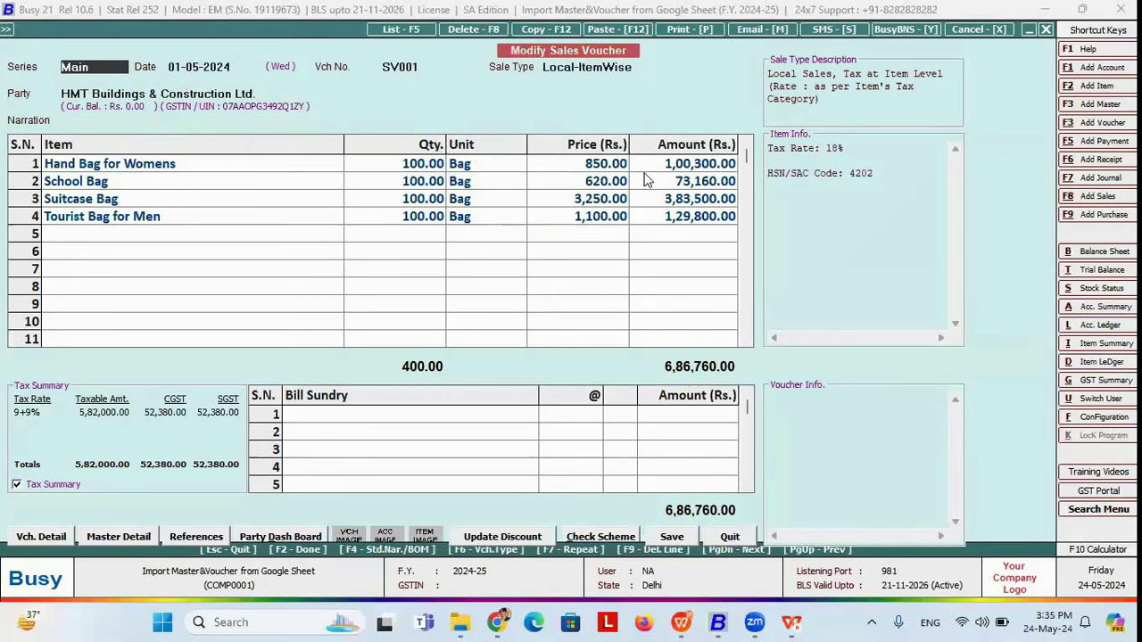
click(712, 166)
key(Return)
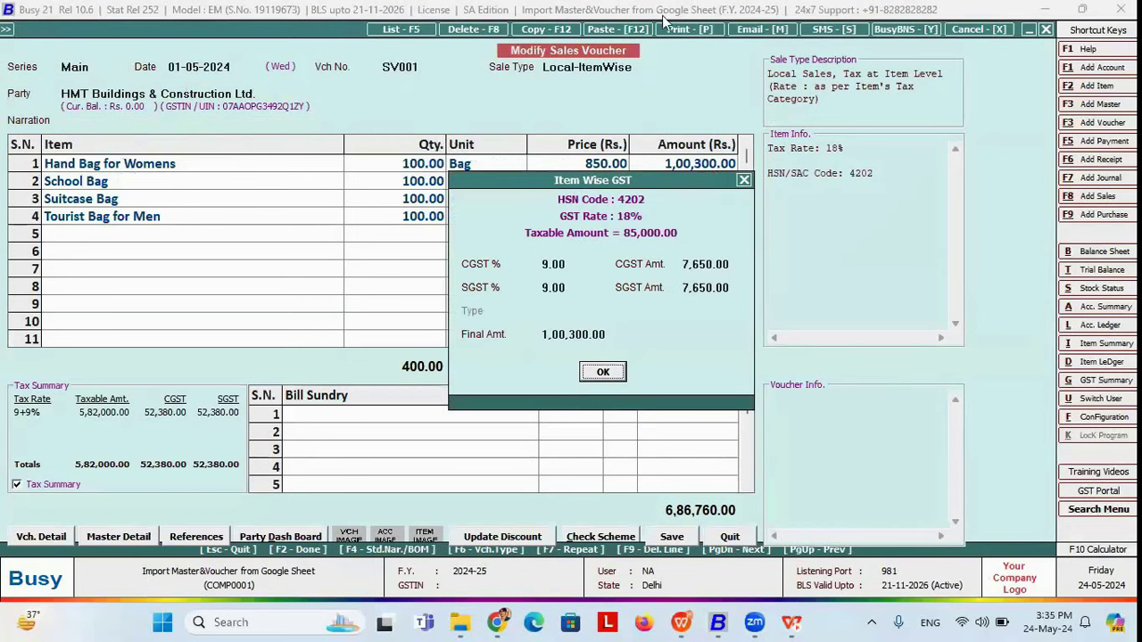
key(Return)
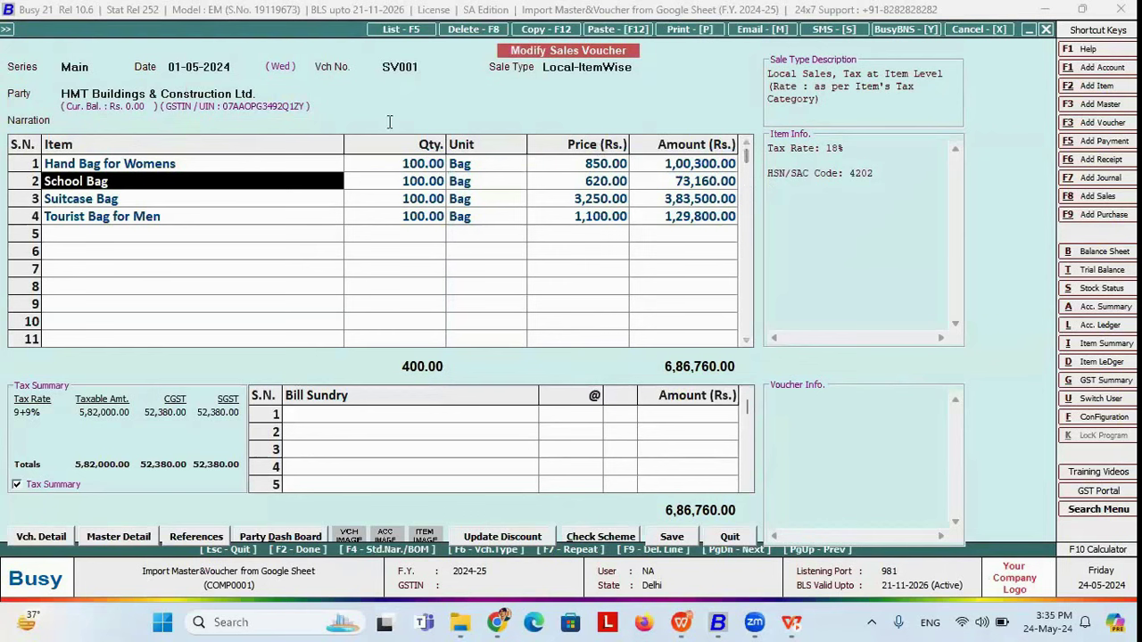
key(Escape)
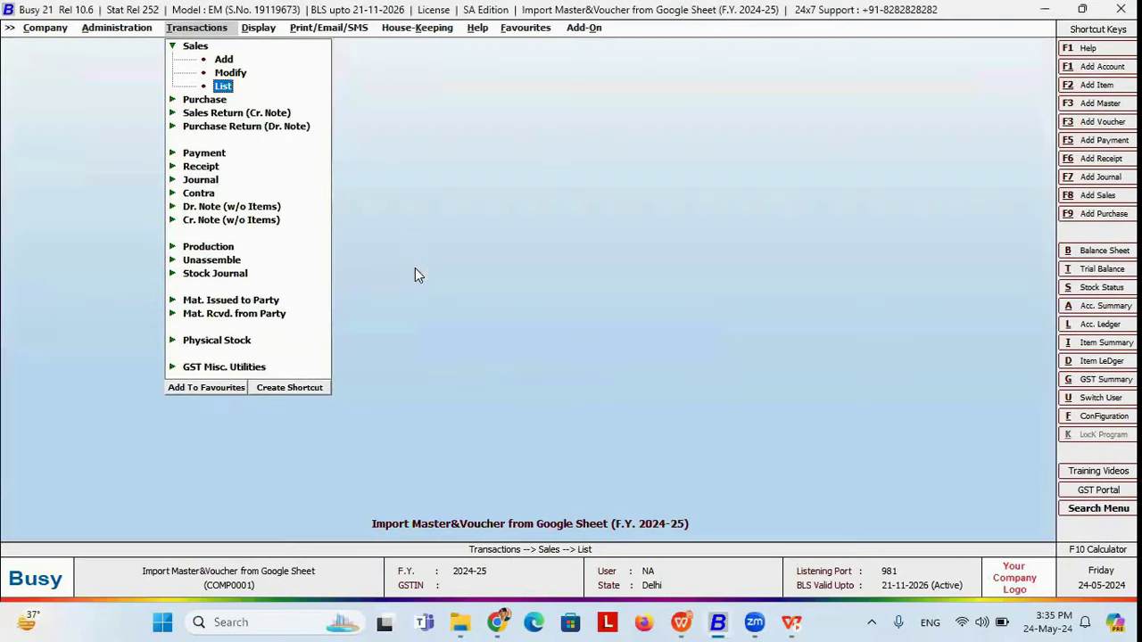
key(alt+Tab)
key(alt+Tab)
key(alt+Tab)
key(alt+Tab)
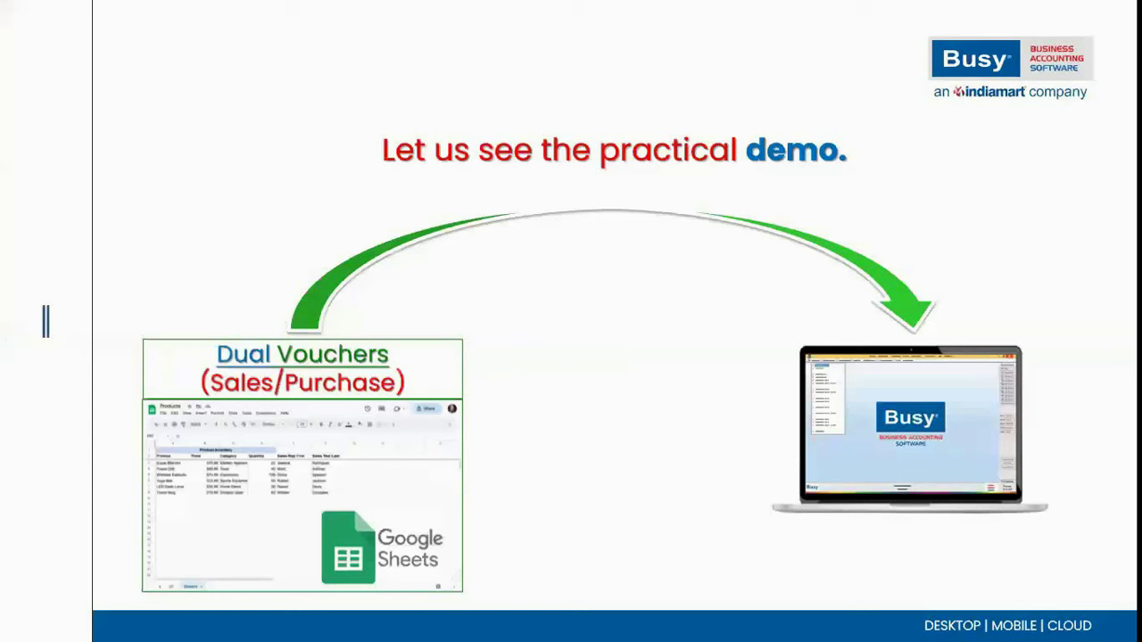
key(Right)
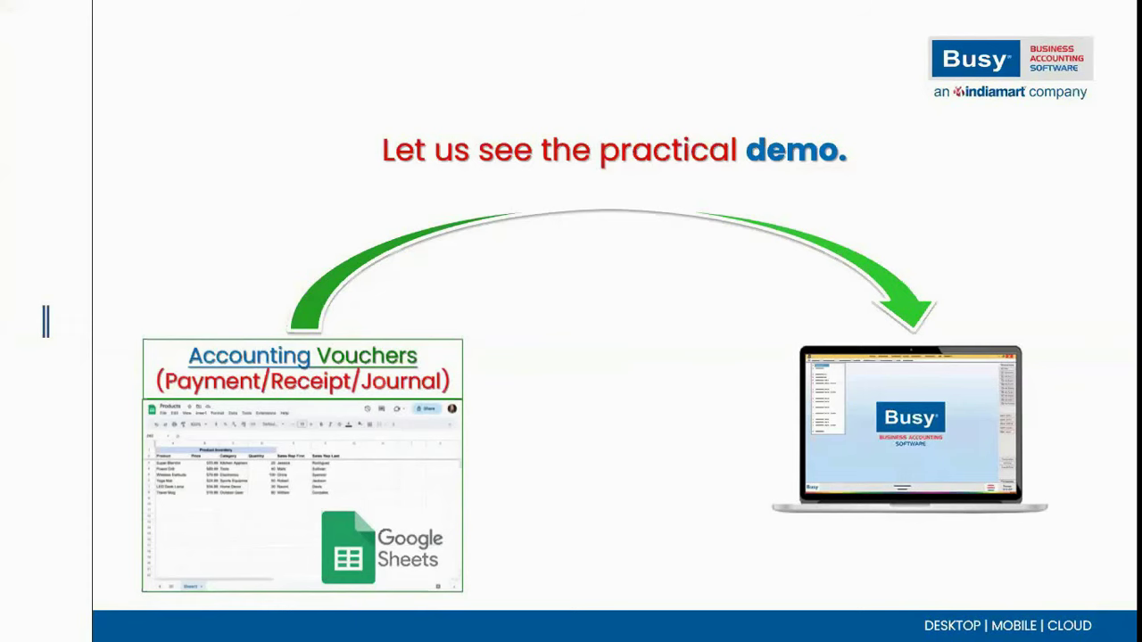
Step: Switch to Busy, open Import Vouchers from Excel/Google Sheet and choose Payment as the voucher type
key(alt+Tab)
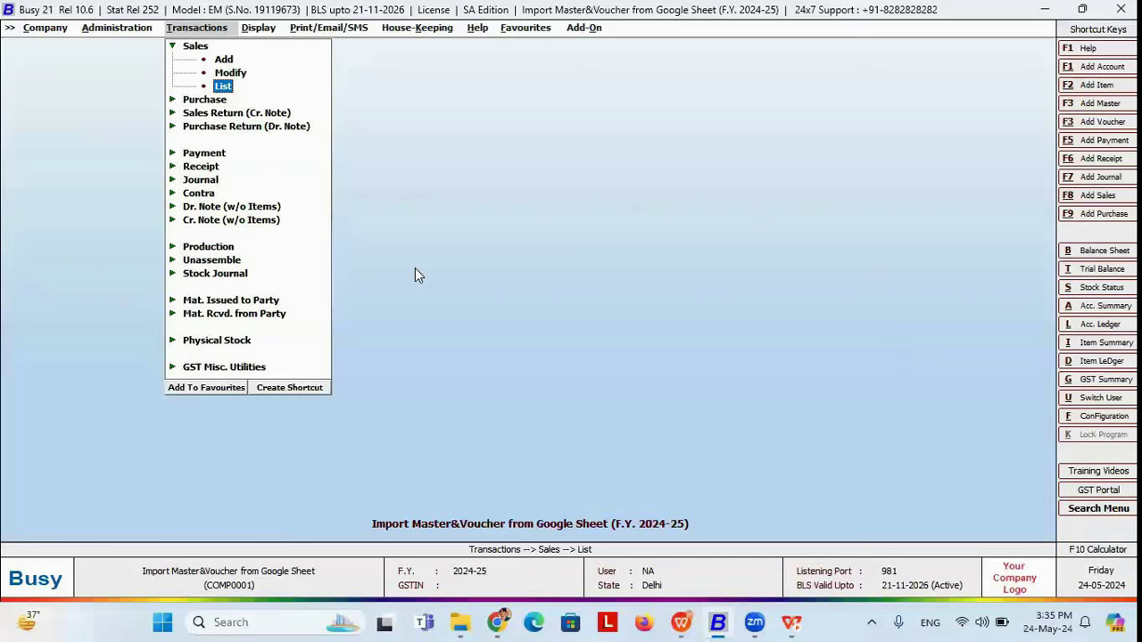
click(129, 35)
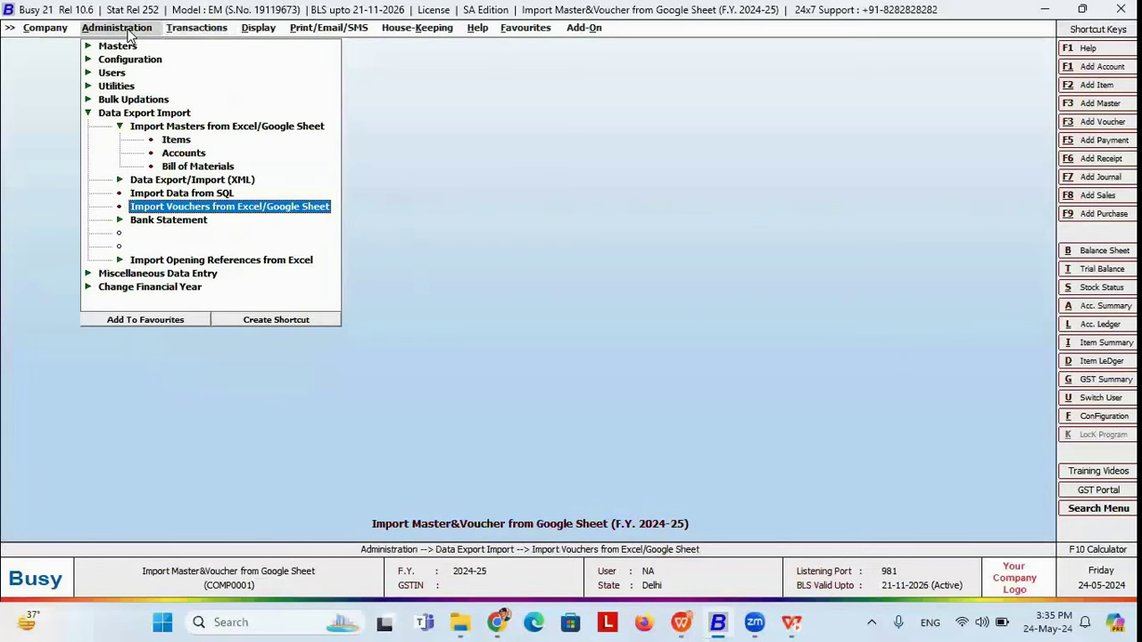
key(Return)
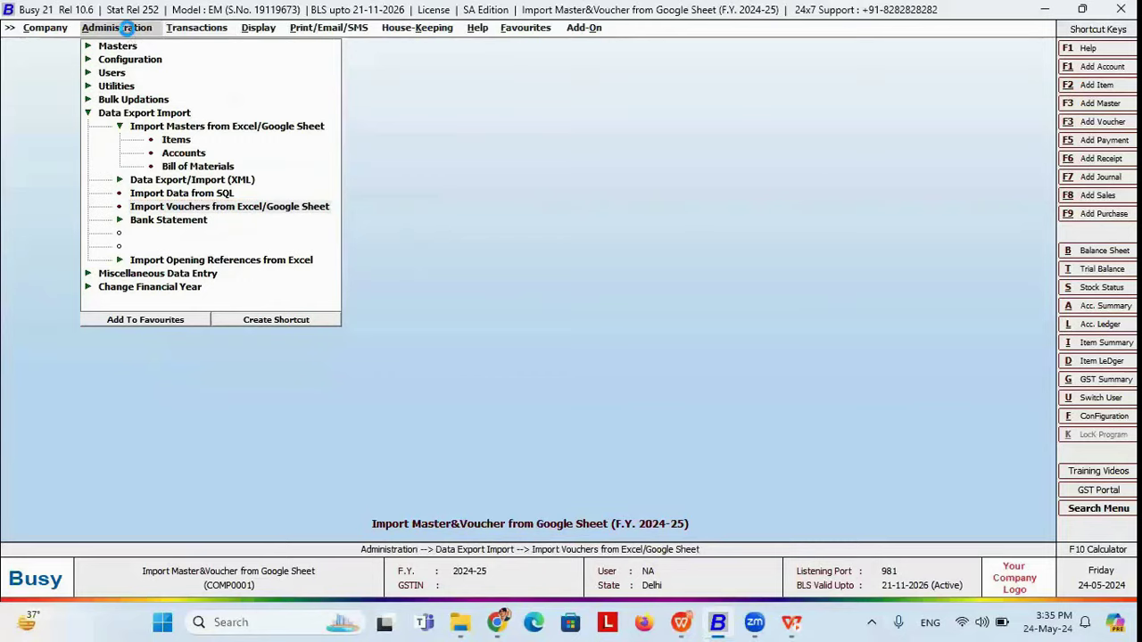
key(Down)
key(Down)
key(Down)
key(Down)
key(Down)
key(Down)
key(Down)
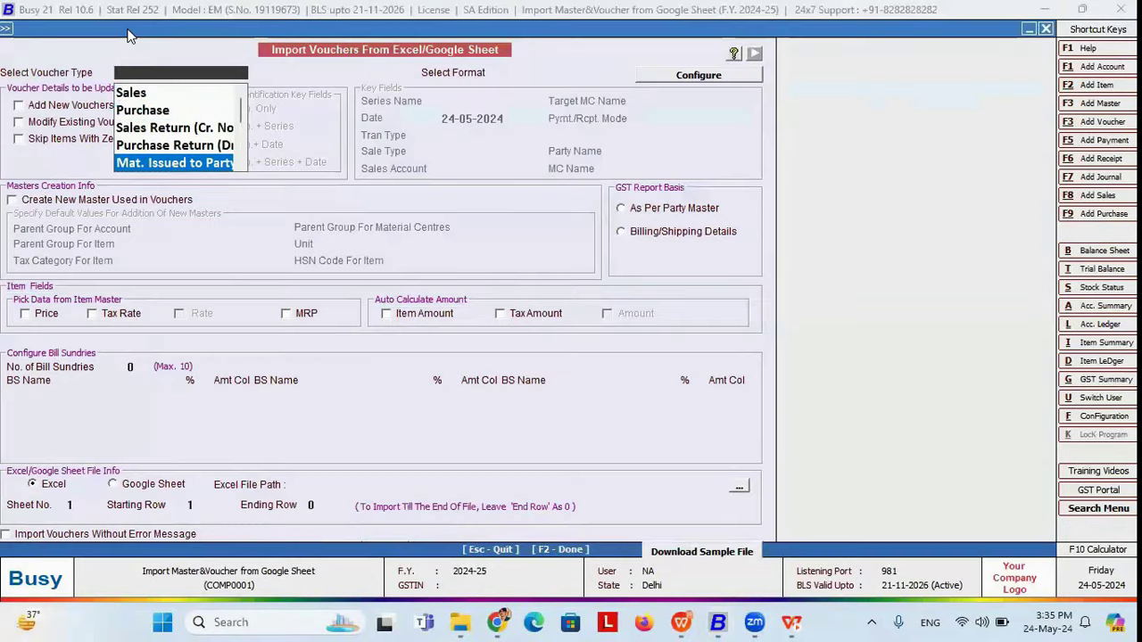
key(Up)
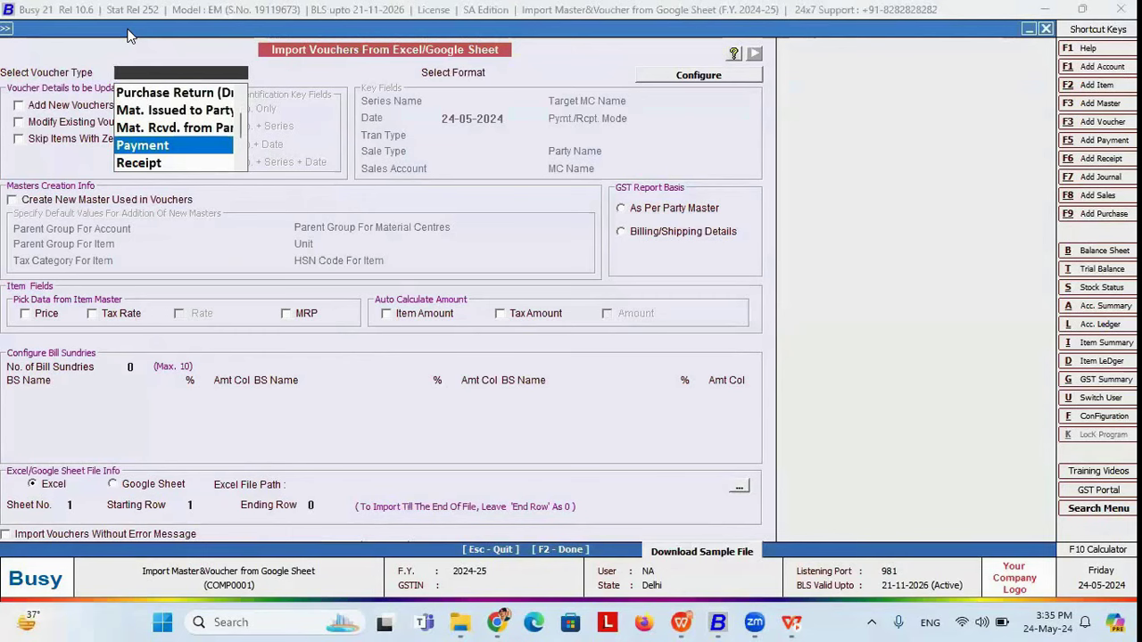
key(Return)
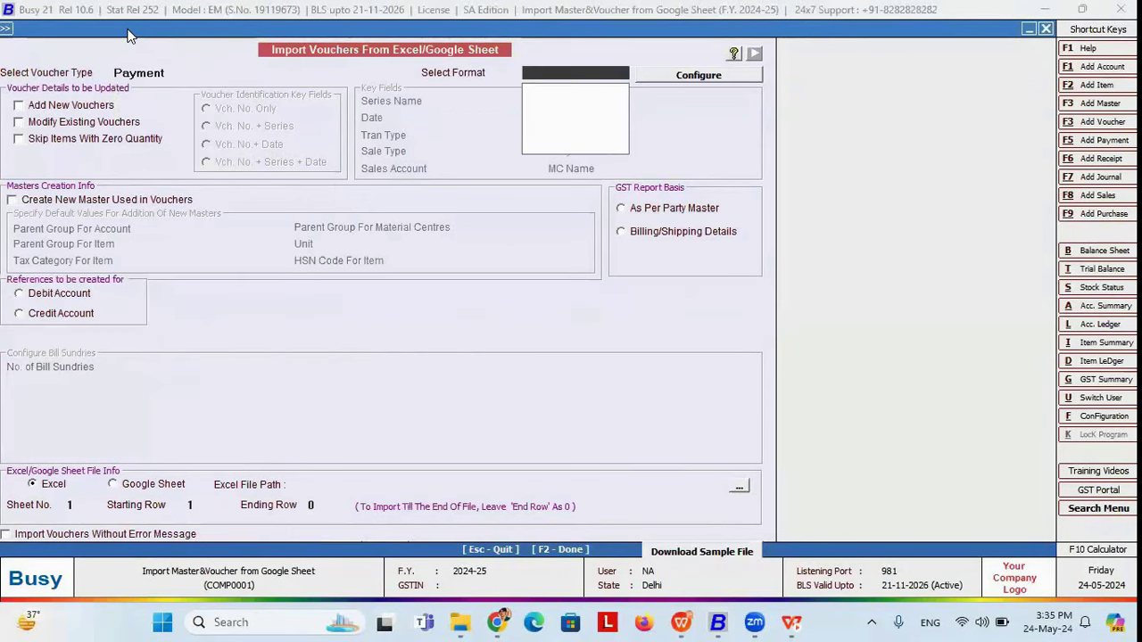
Step: Add a new import format named Pay-Templet for Payment vouchers
click(650, 77)
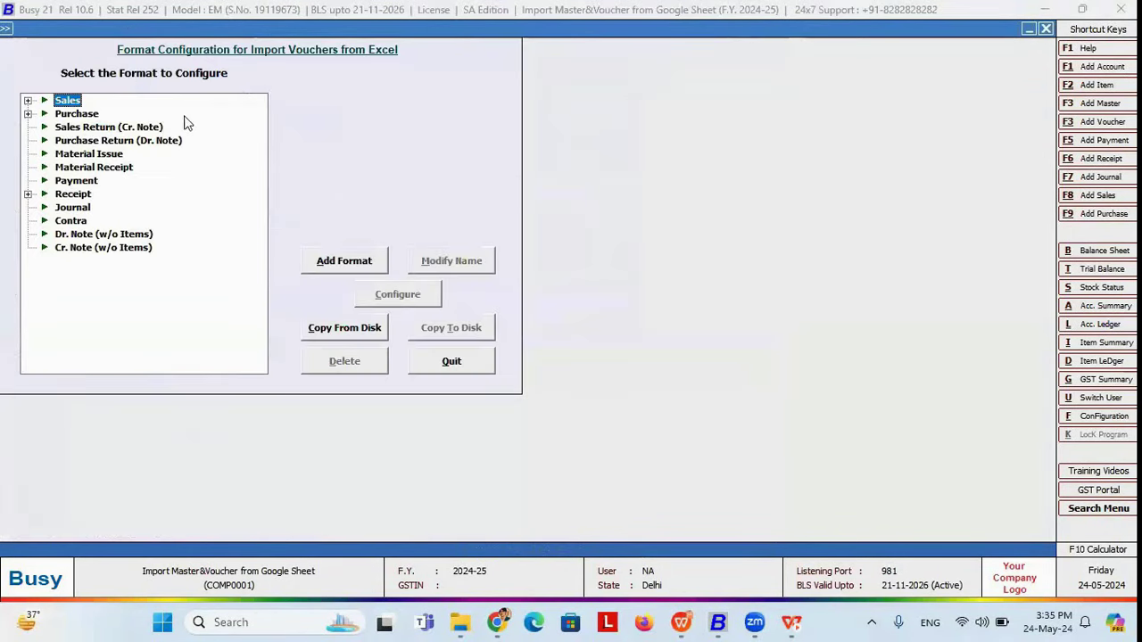
click(77, 181)
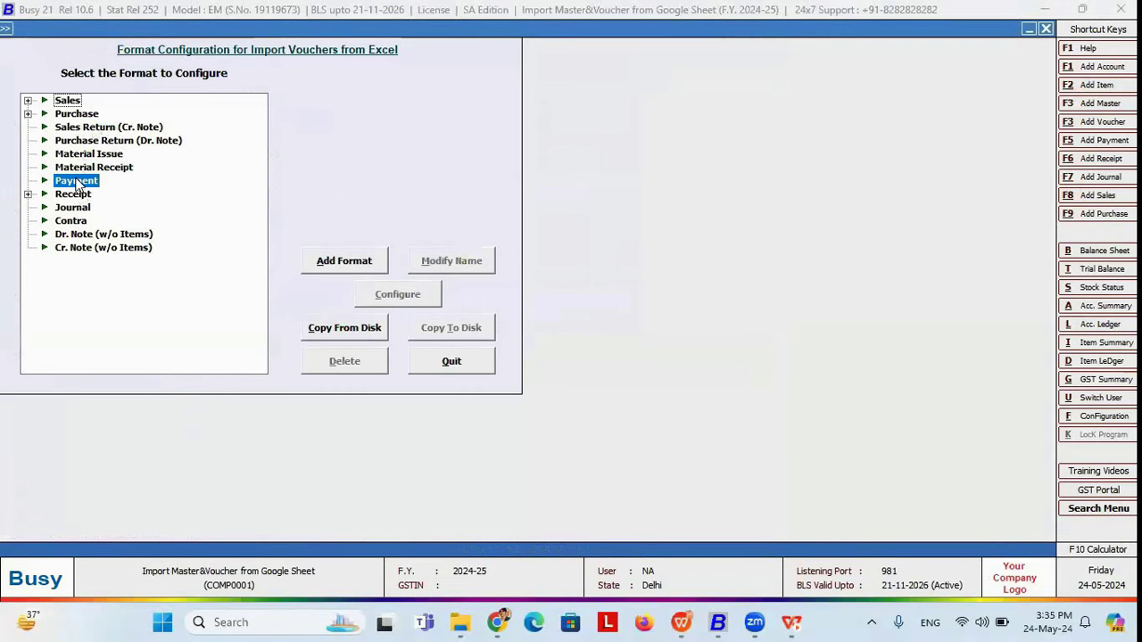
click(338, 261)
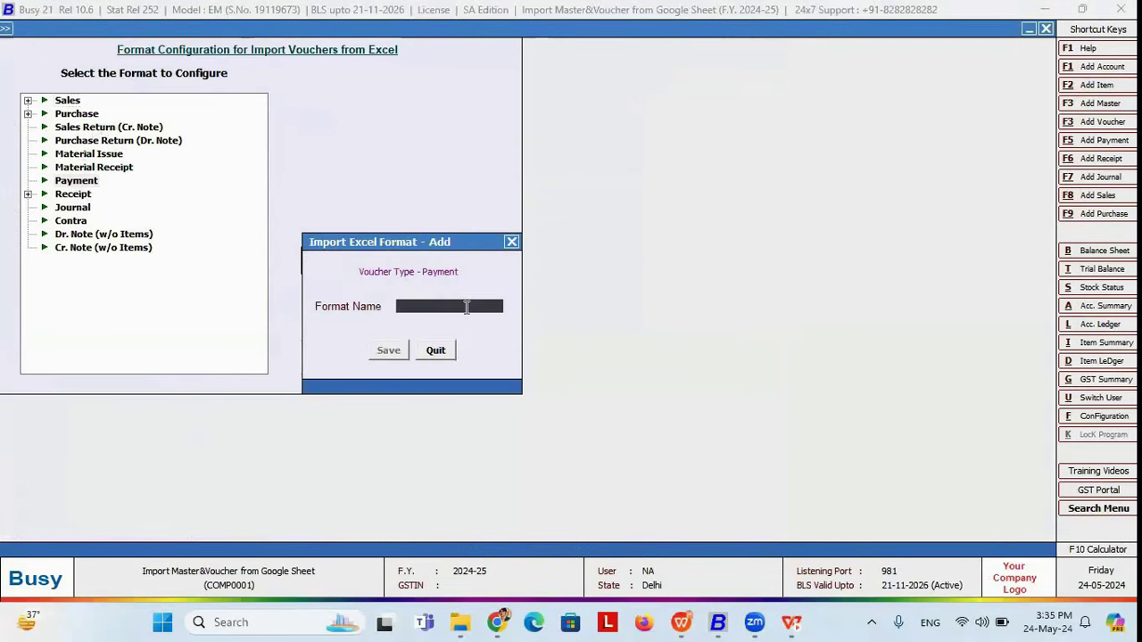
text(Pay-Templet)
key(Return)
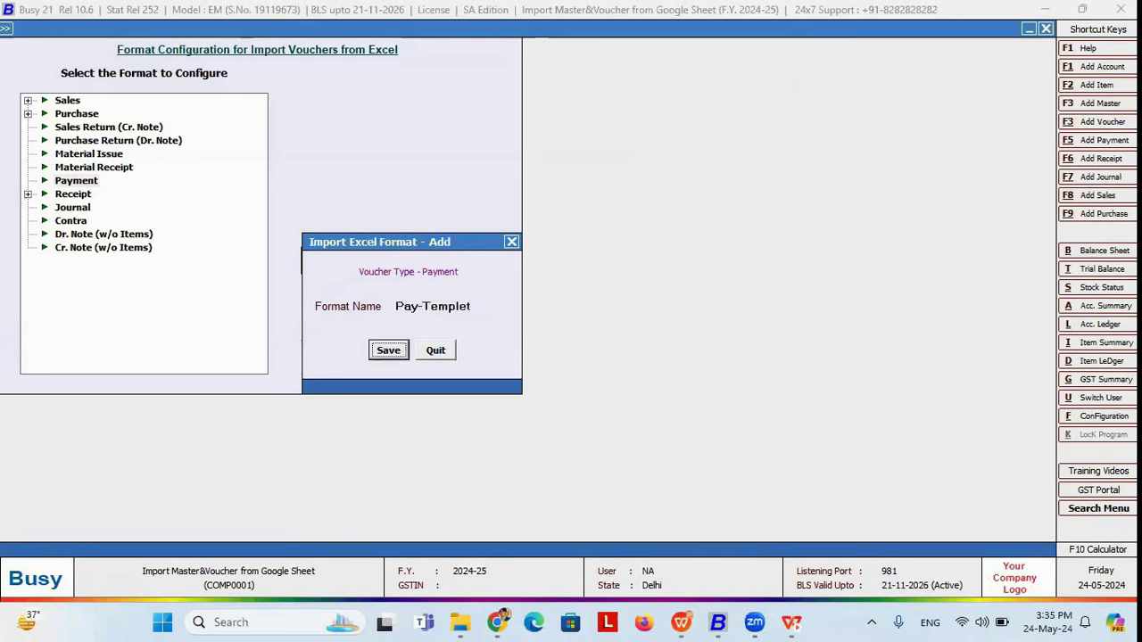
key(Return)
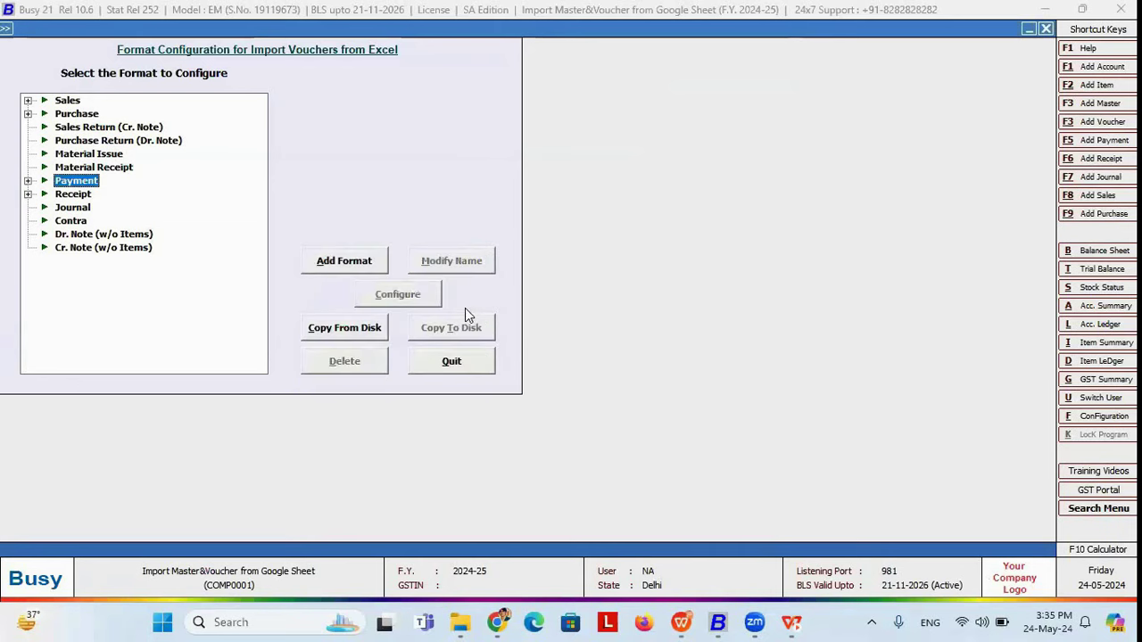
Step: Open the column configuration of the Pay-Templet format under Payment
click(28, 181)
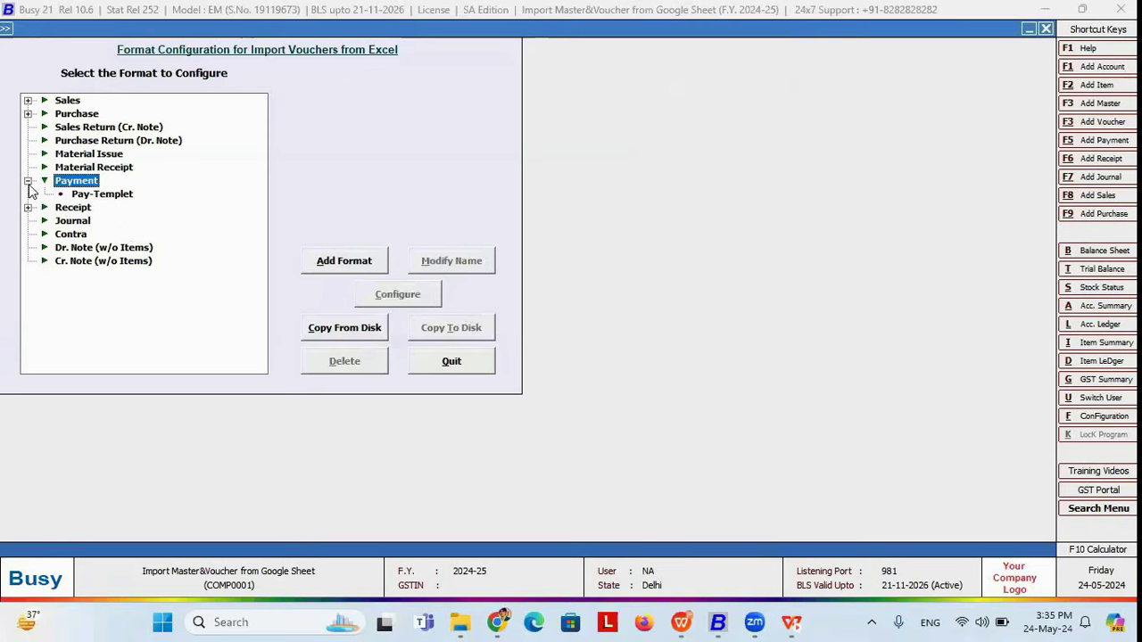
click(93, 196)
click(397, 294)
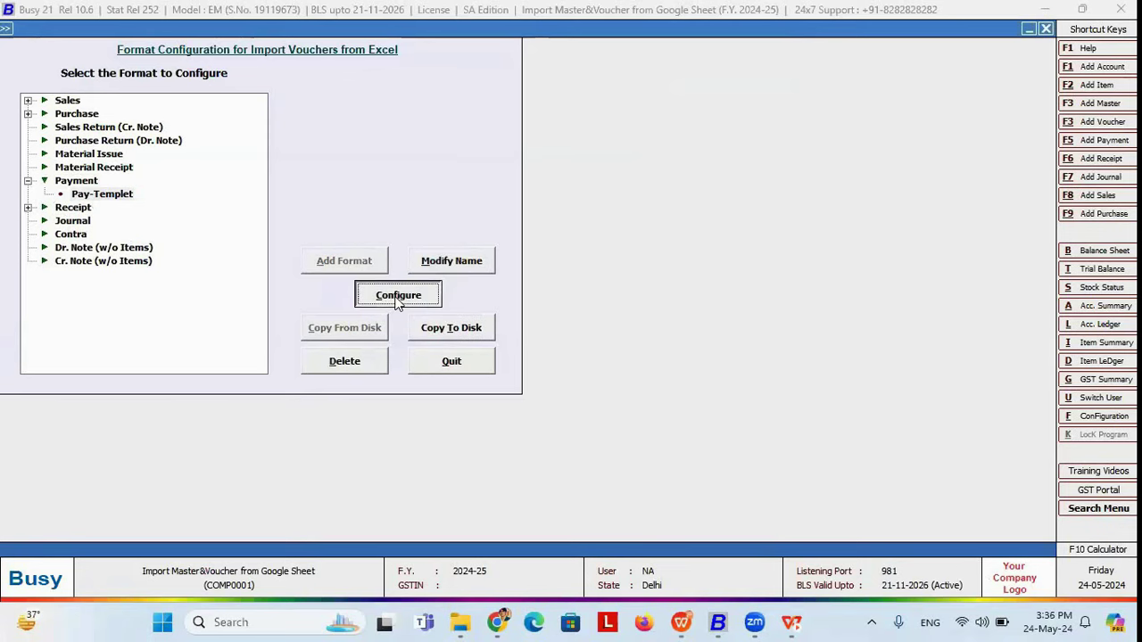
click(609, 346)
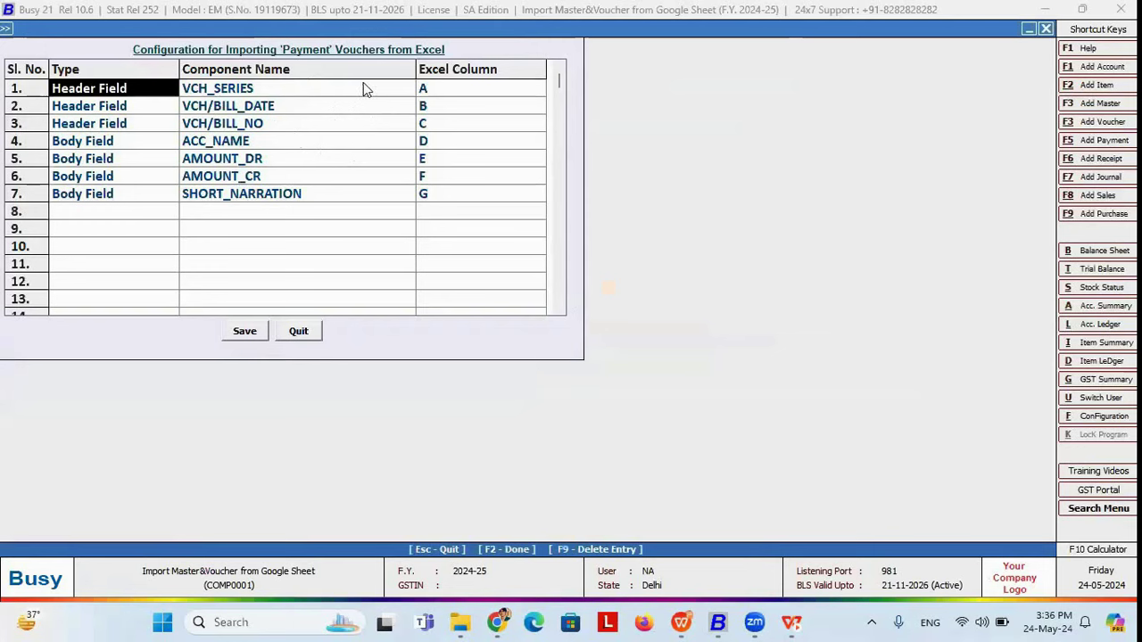
click(437, 89)
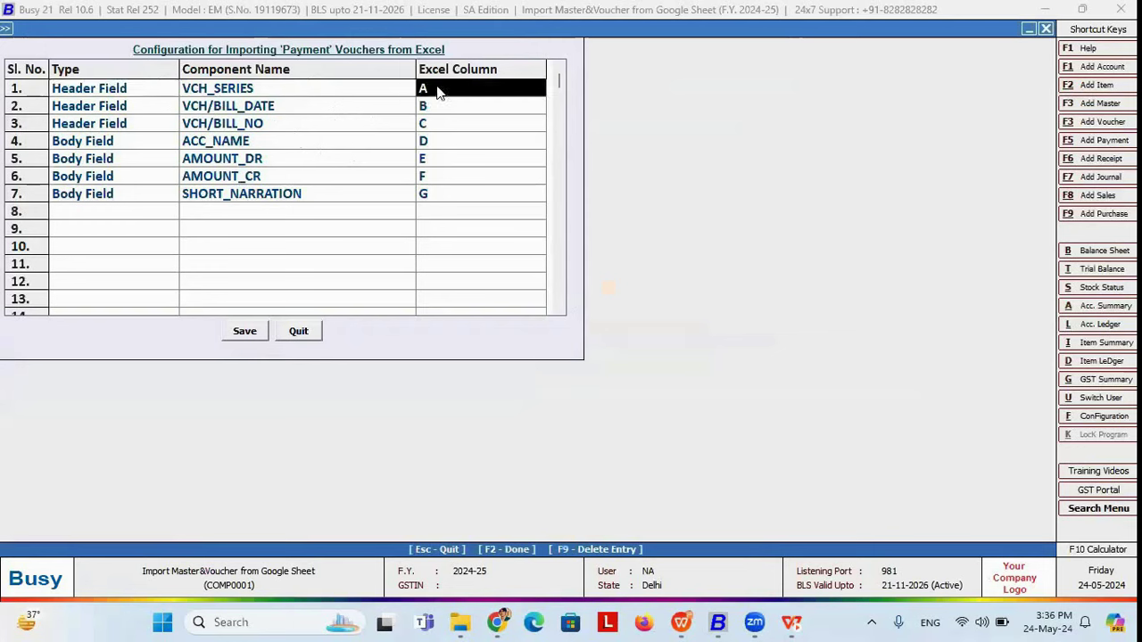
click(284, 91)
key(Left)
key(Left)
key(Left)
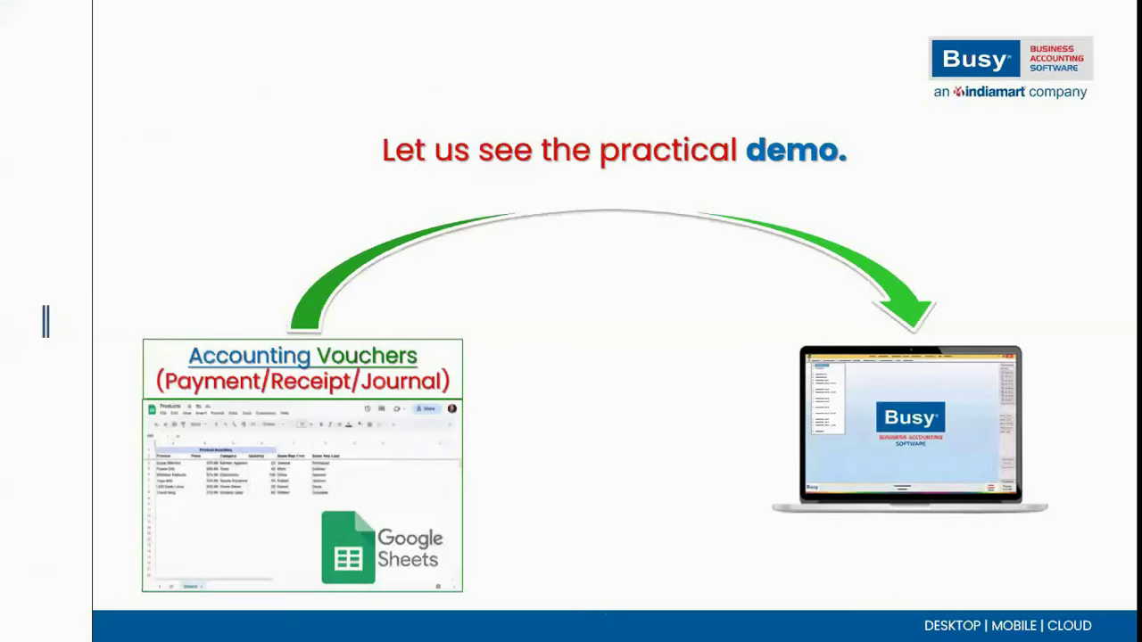
key(alt+Tab)
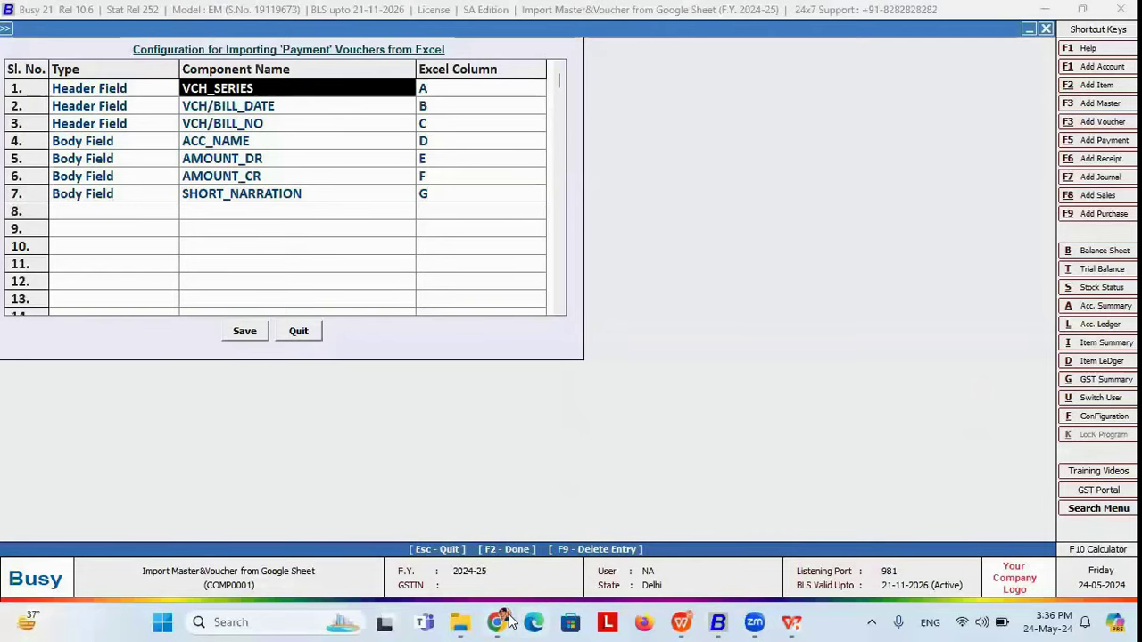
Step: Check the Vch Series column in the Google Sheets Payment sheet, and confirm Excel column A for VCH_SERIES in Busy
click(500, 622)
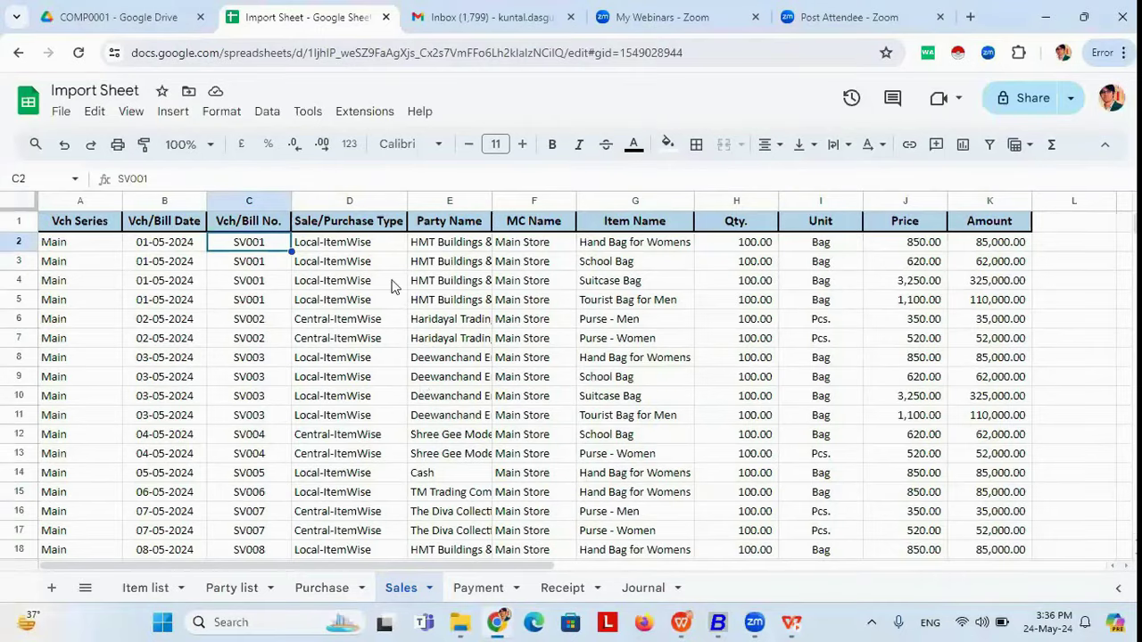
click(473, 589)
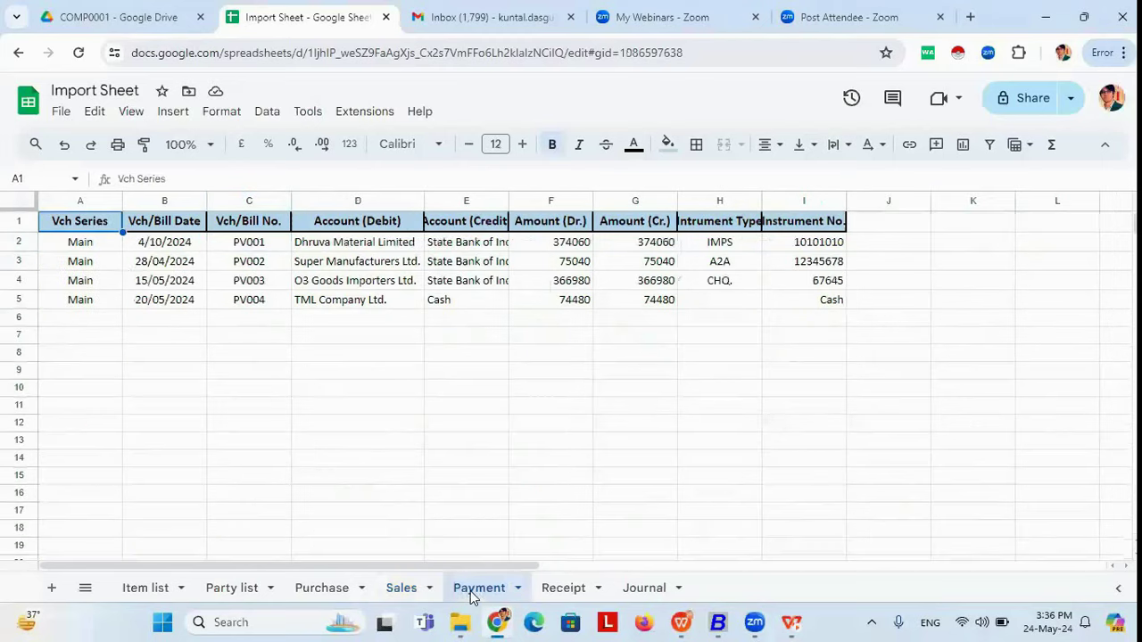
click(84, 200)
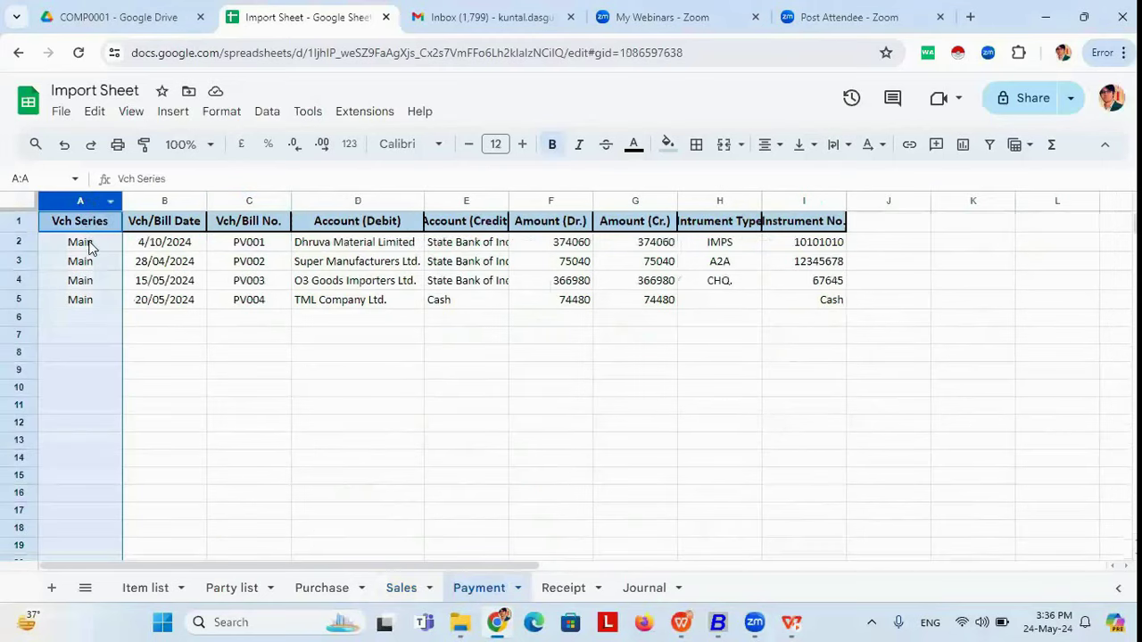
click(729, 621)
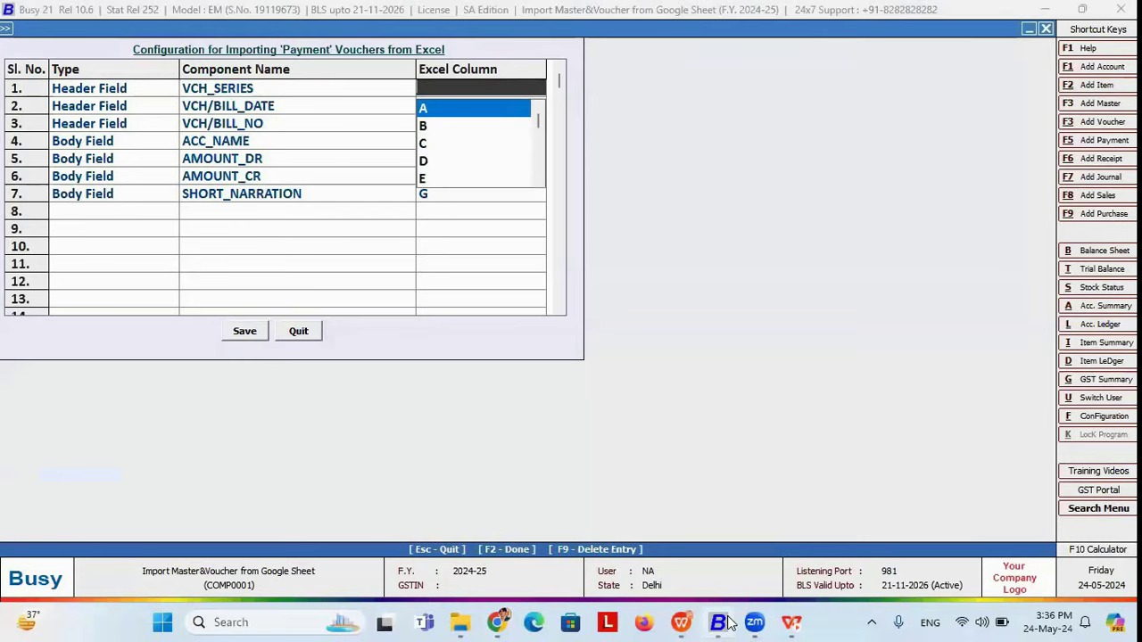
key(Return)
key(Return)
key(Return)
Step: Compare the Payment sheet's Vch/Bill Date, Vch/Bill No. and Account (Debit) columns with the column assignments in the Busy format
click(729, 622)
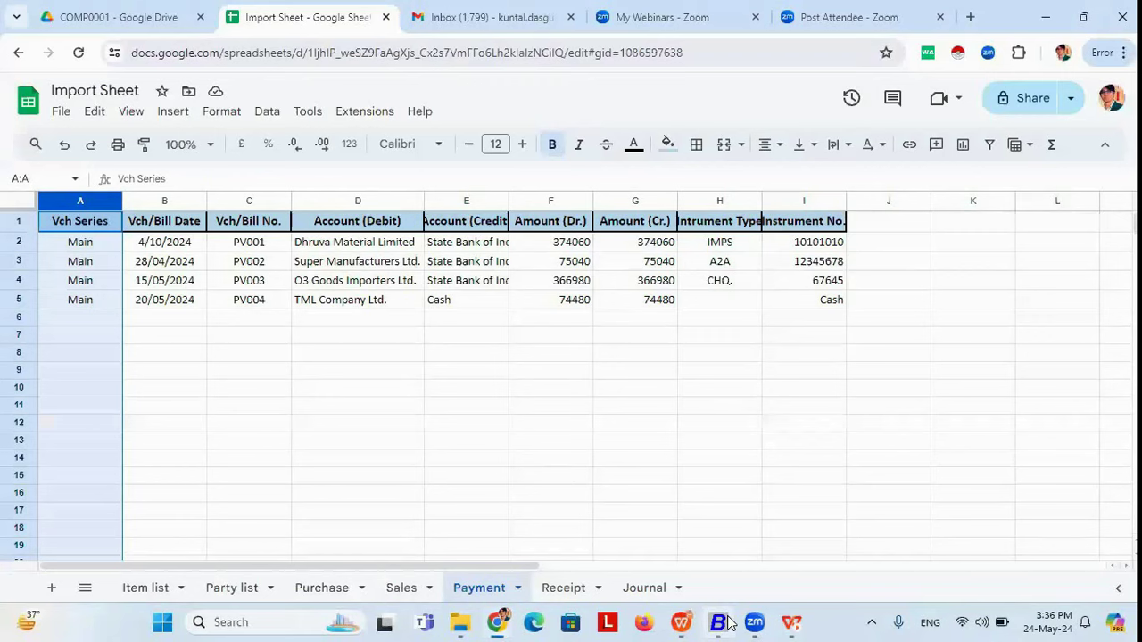
key(Right)
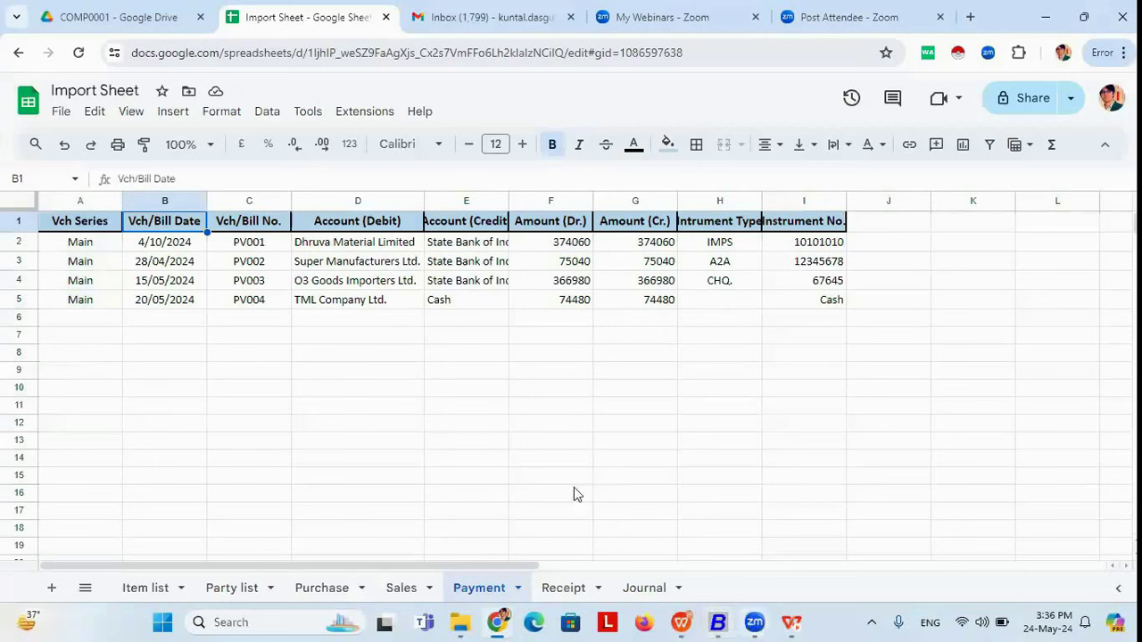
click(170, 199)
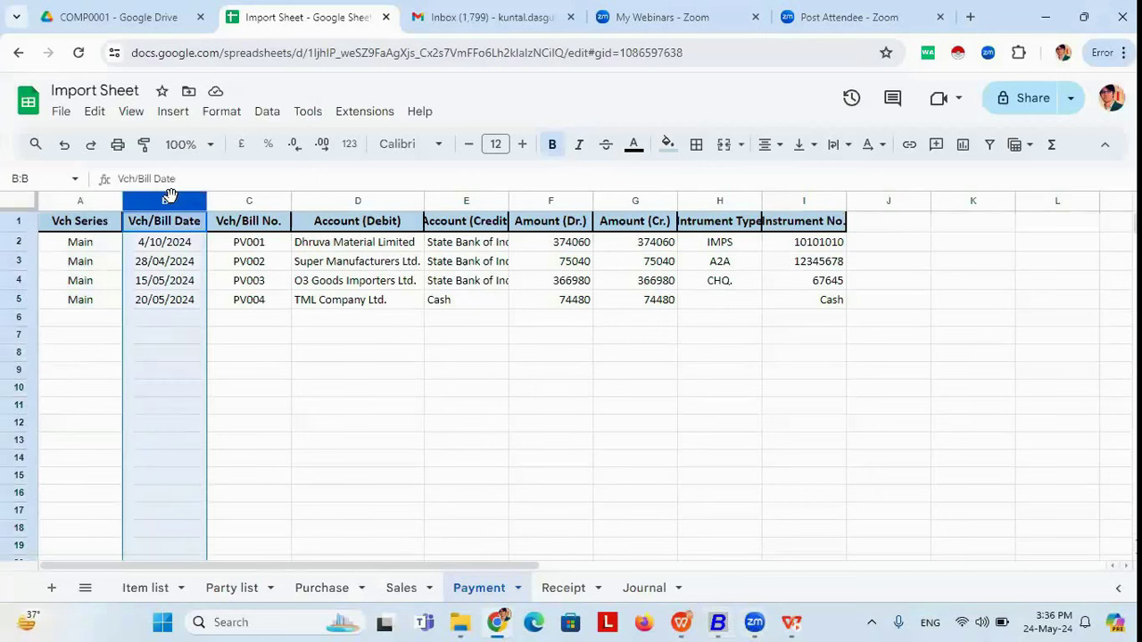
key(alt+Tab)
key(Return)
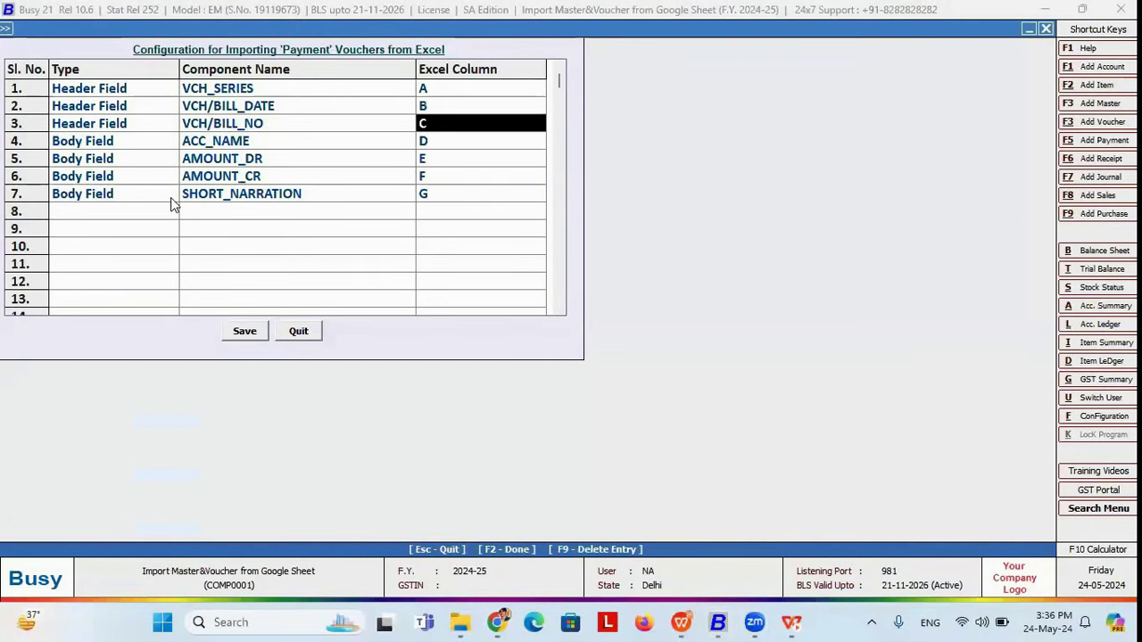
key(alt+Tab)
click(261, 200)
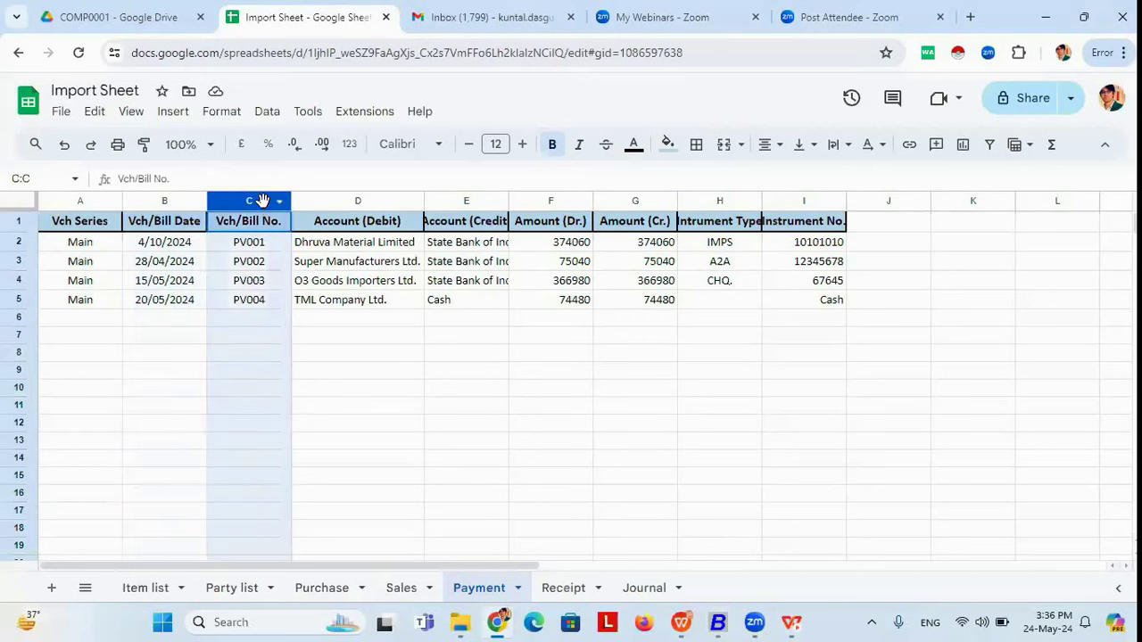
key(Right)
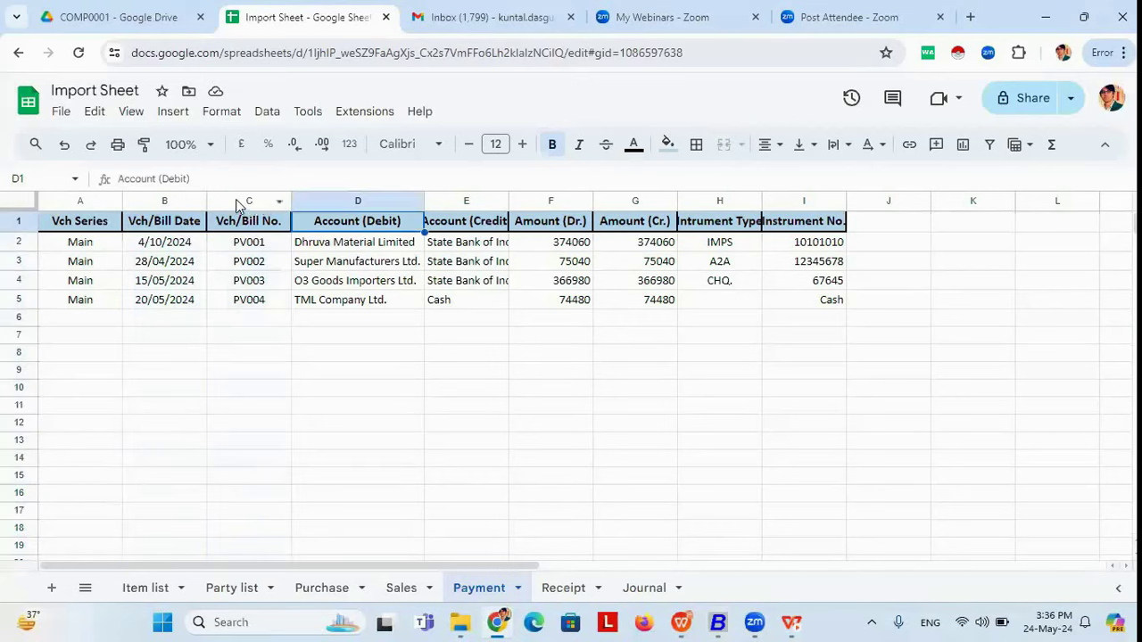
click(235, 199)
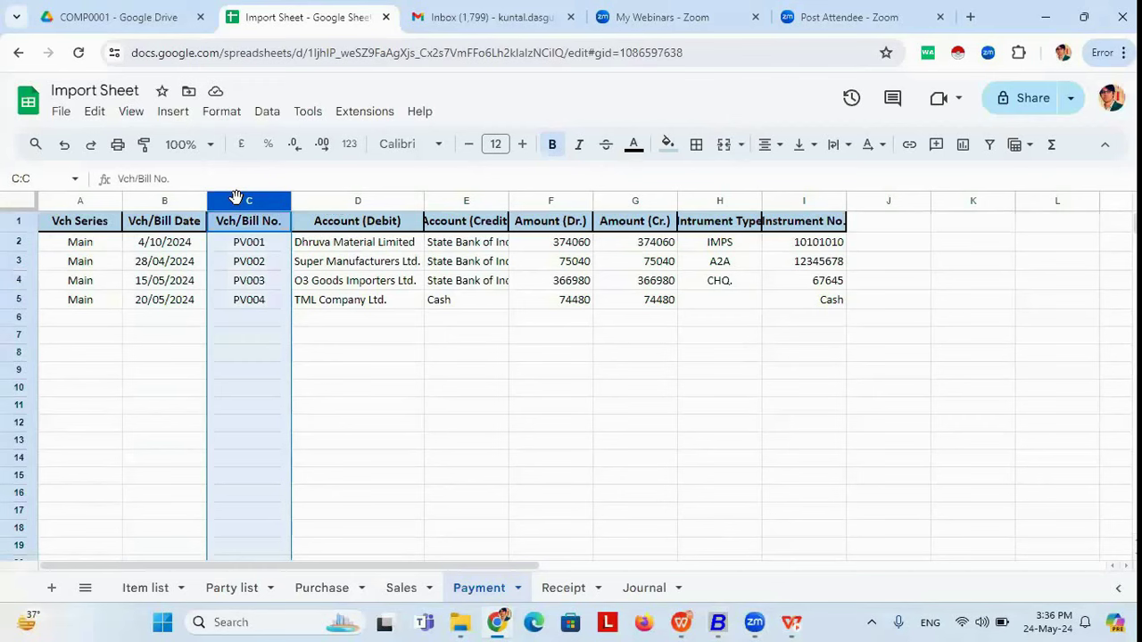
click(359, 198)
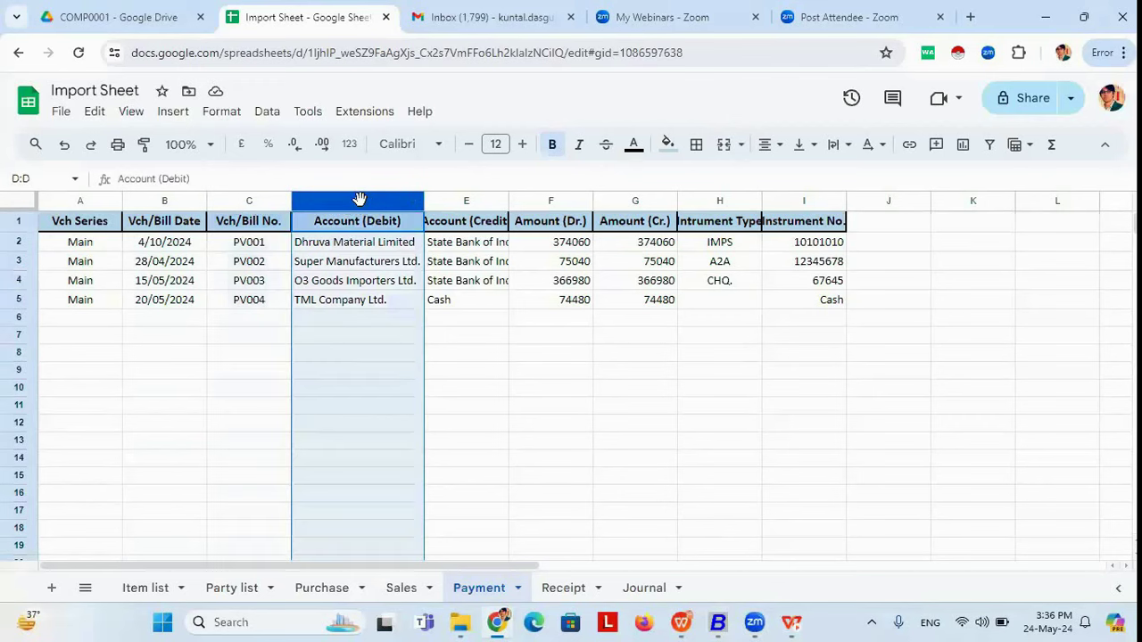
Step: Return to Busy and change the component in row 4 of the Payment format to ACC_NAME_DR
key(alt+Tab)
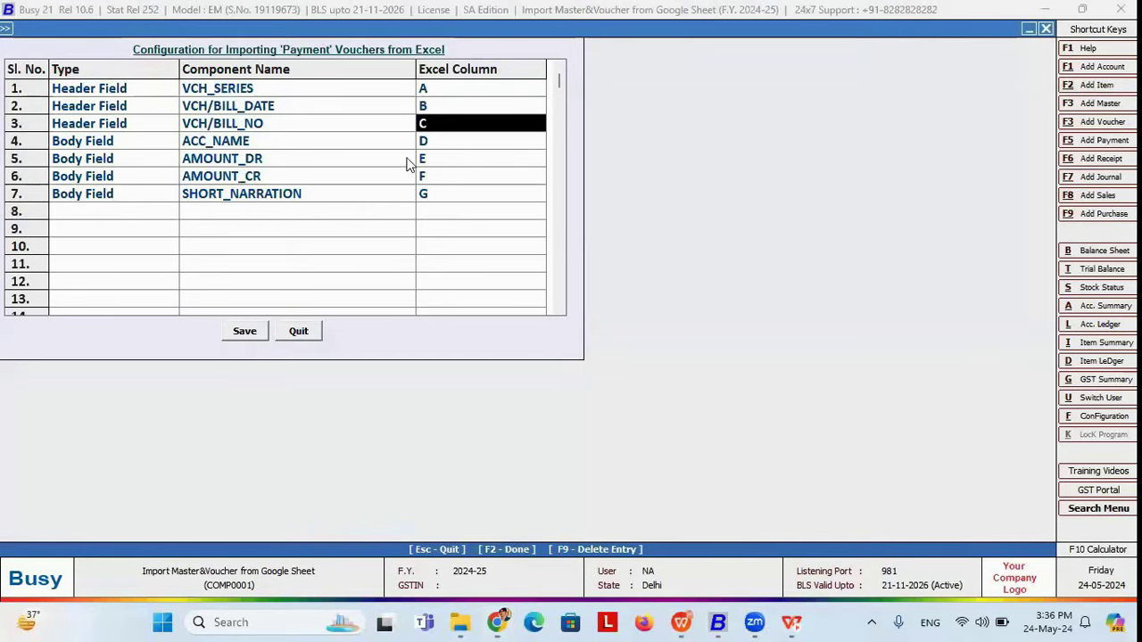
click(252, 150)
click(254, 143)
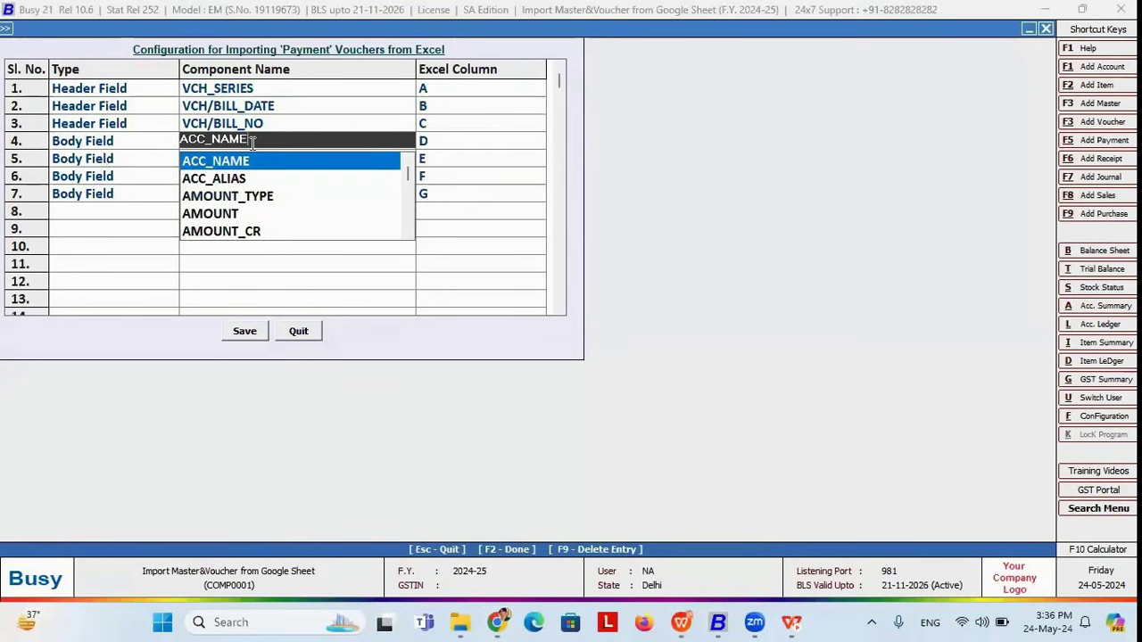
key(BackSpace)
key(BackSpace)
key(BackSpace)
key(Down)
key(Down)
key(Down)
key(Down)
key(Down)
key(Down)
key(Down)
key(Down)
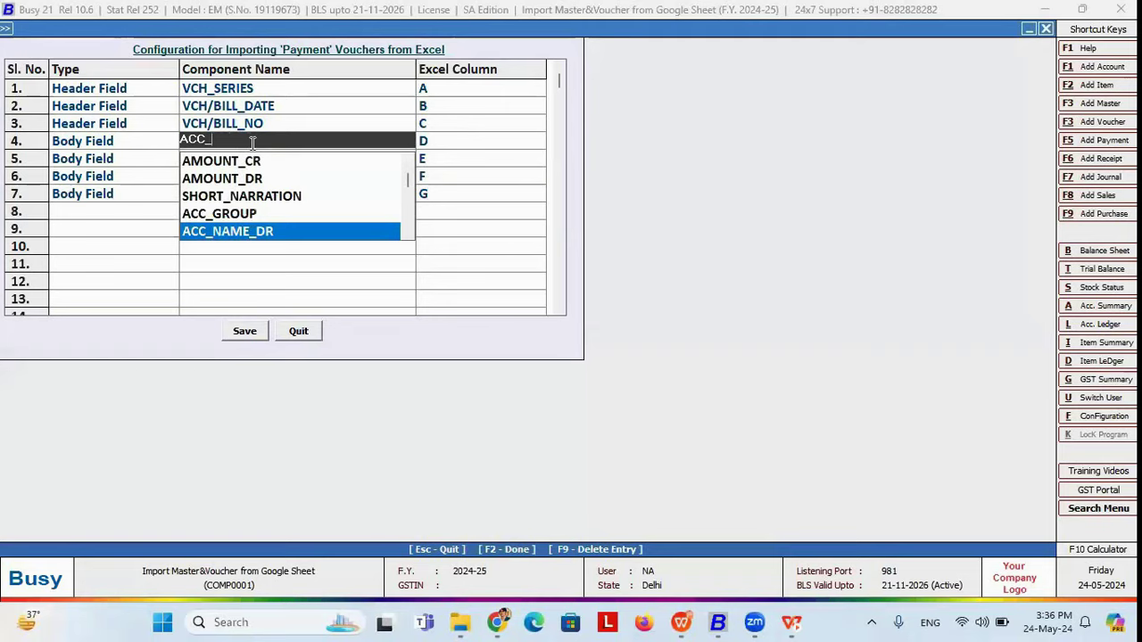
key(Return)
Step: Check the Account (Credit) and Account (Debit) columns in the Google Sheets Payment sheet, then return to Busy
key(alt+Tab)
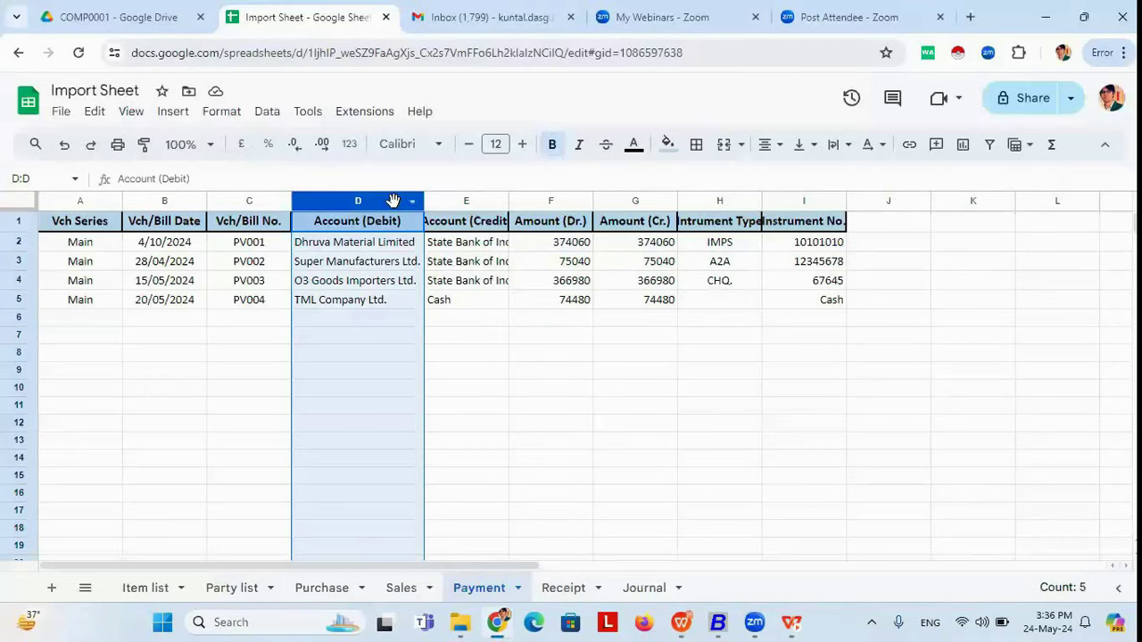
click(465, 225)
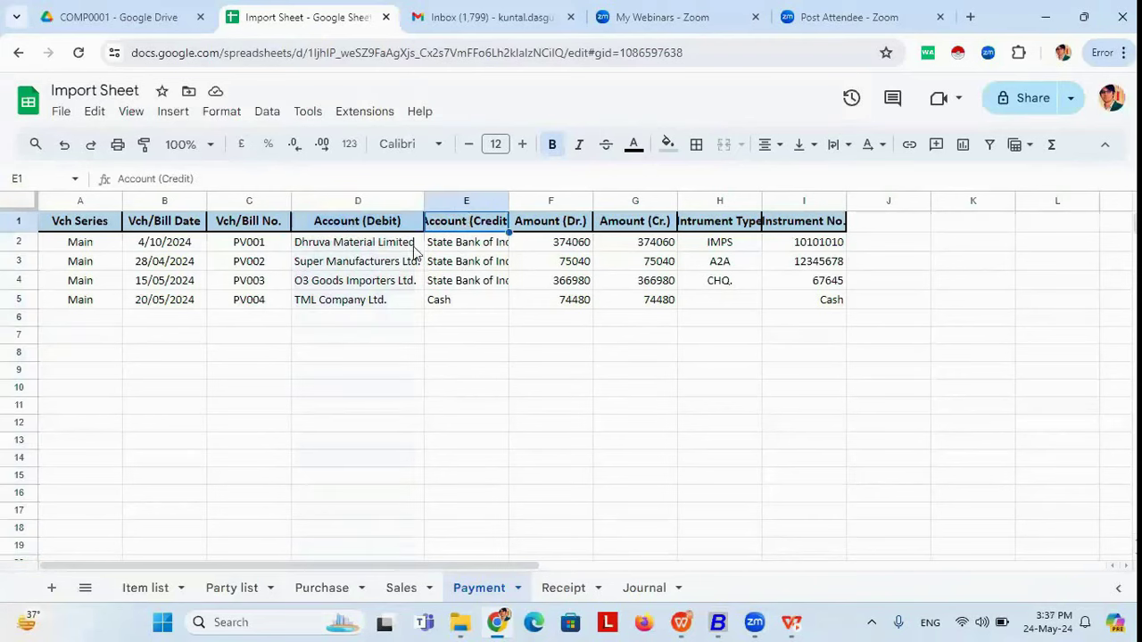
click(366, 225)
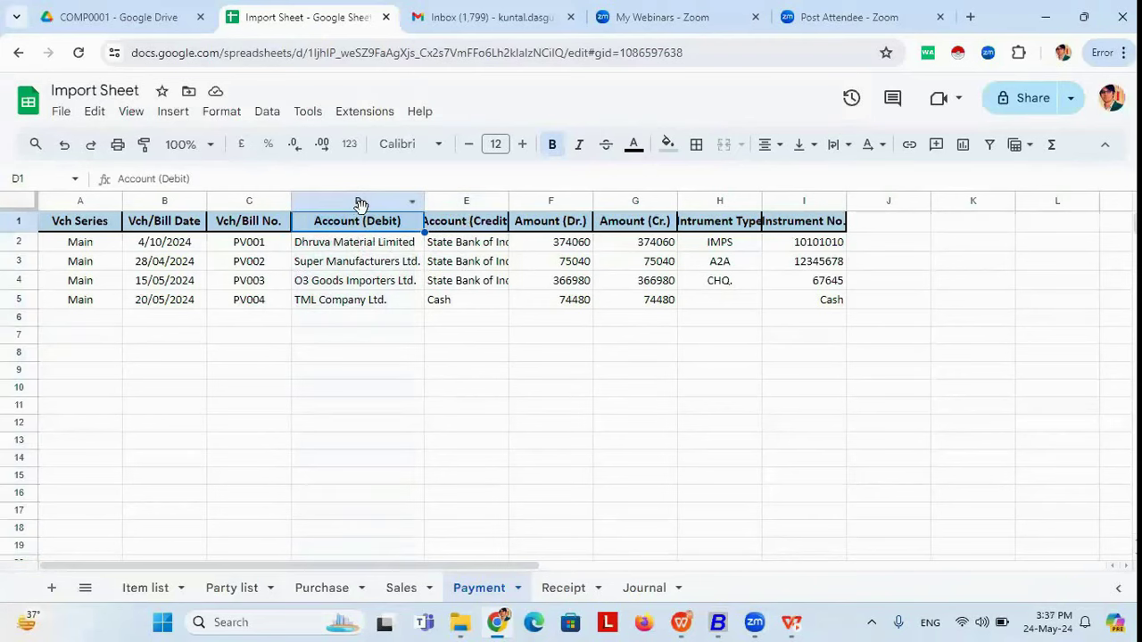
key(alt+Tab)
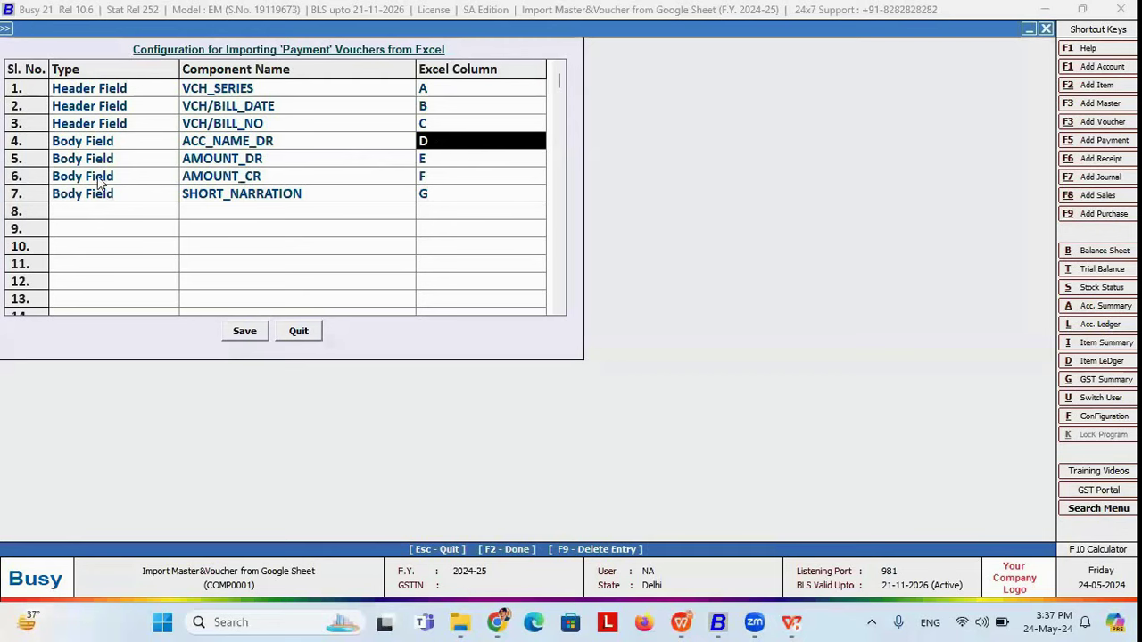
Step: Insert a new row 5 in the Payment format and set its type to Body Field
click(62, 162)
right_click(62, 164)
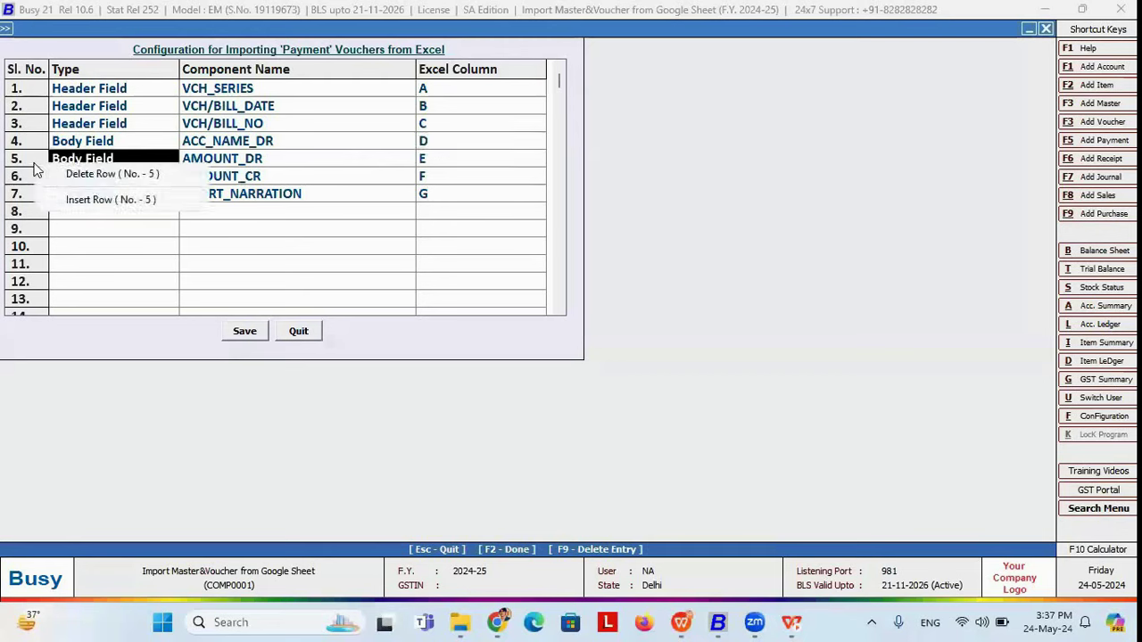
click(89, 202)
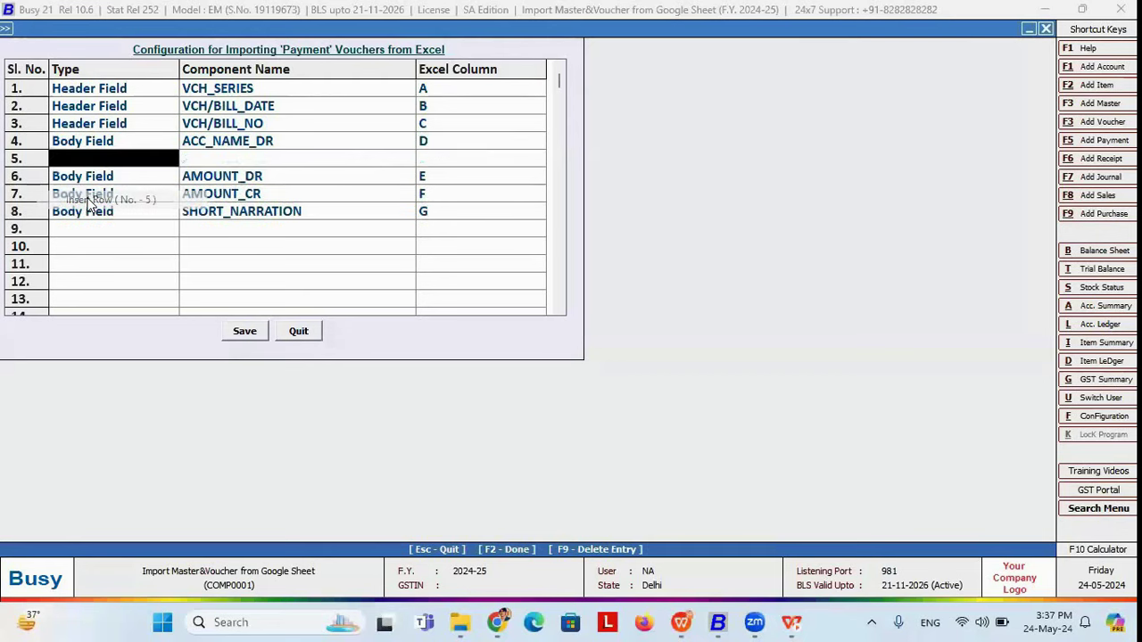
click(98, 159)
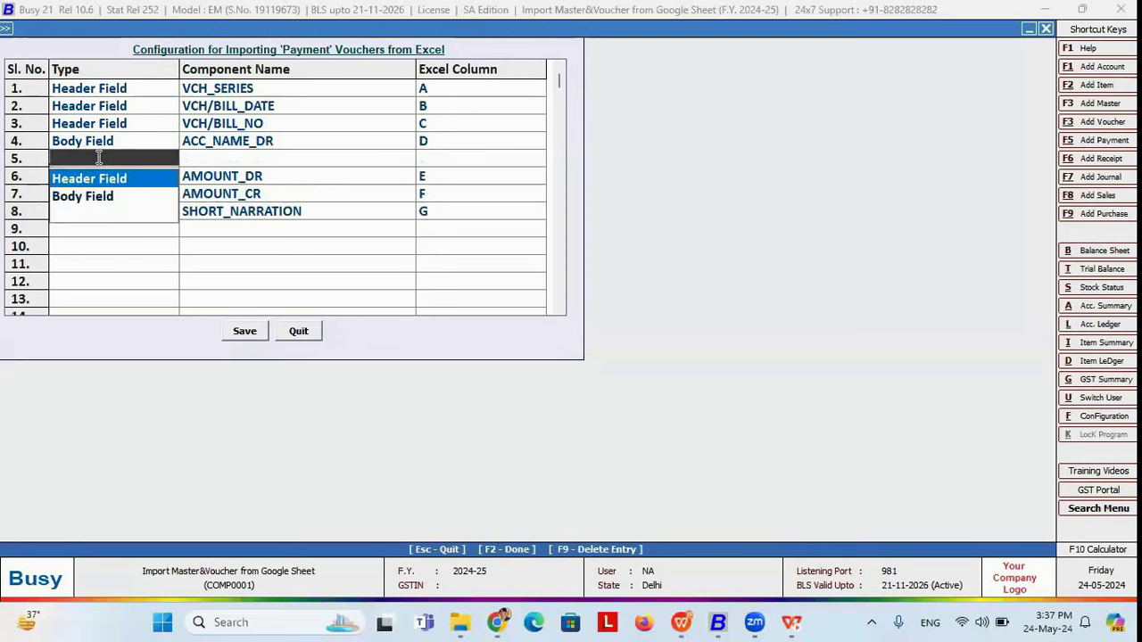
key(Down)
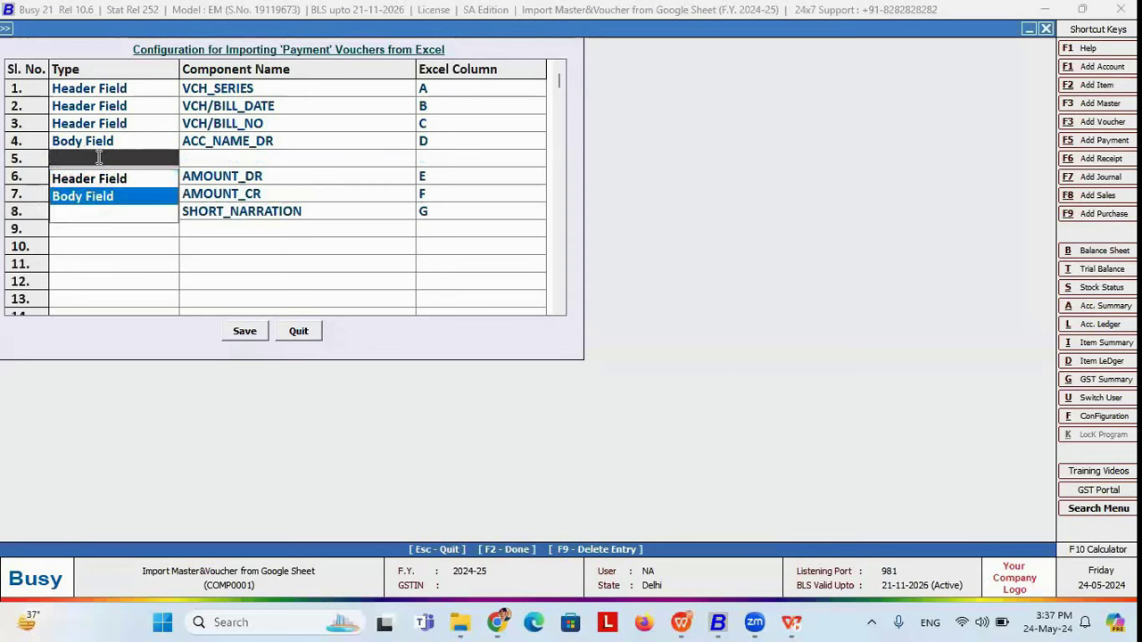
key(Return)
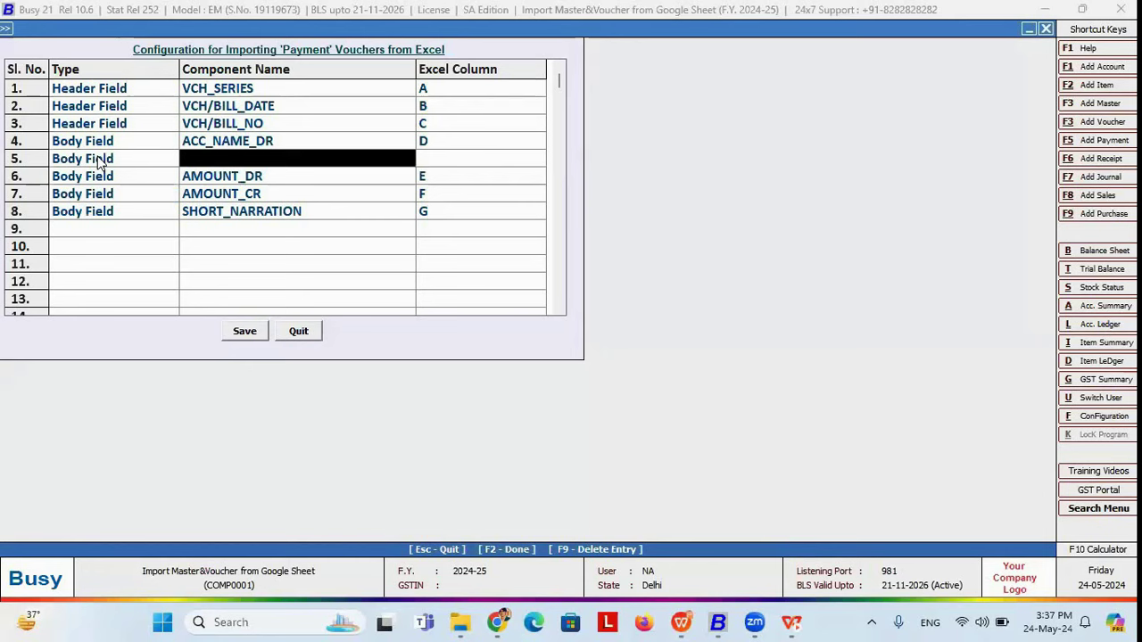
Step: Set the component name of row 5 to ACC_NAME_CR
key(Down)
key(Down)
key(Down)
key(Down)
key(Down)
key(Down)
key(Down)
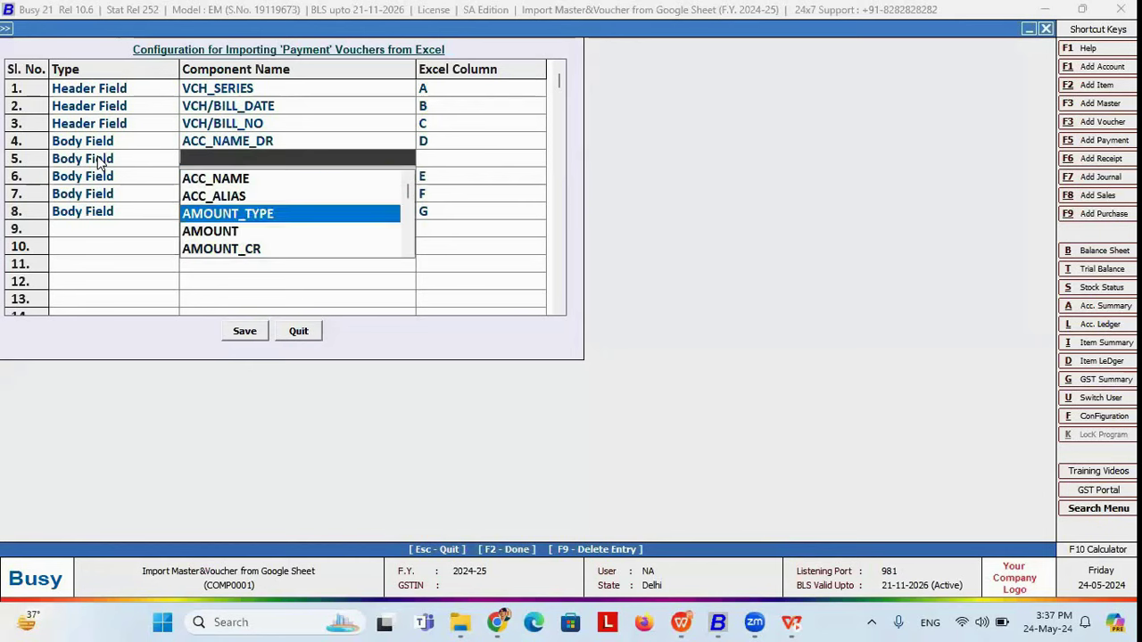
key(Up)
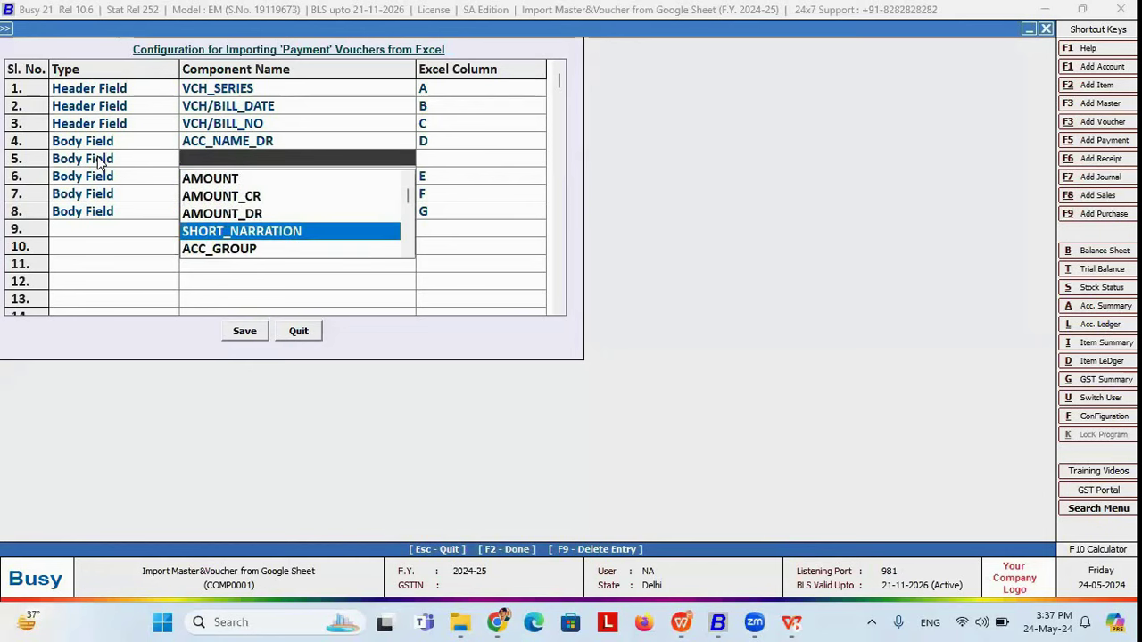
text(acc)
key(Up)
key(Down)
key(Down)
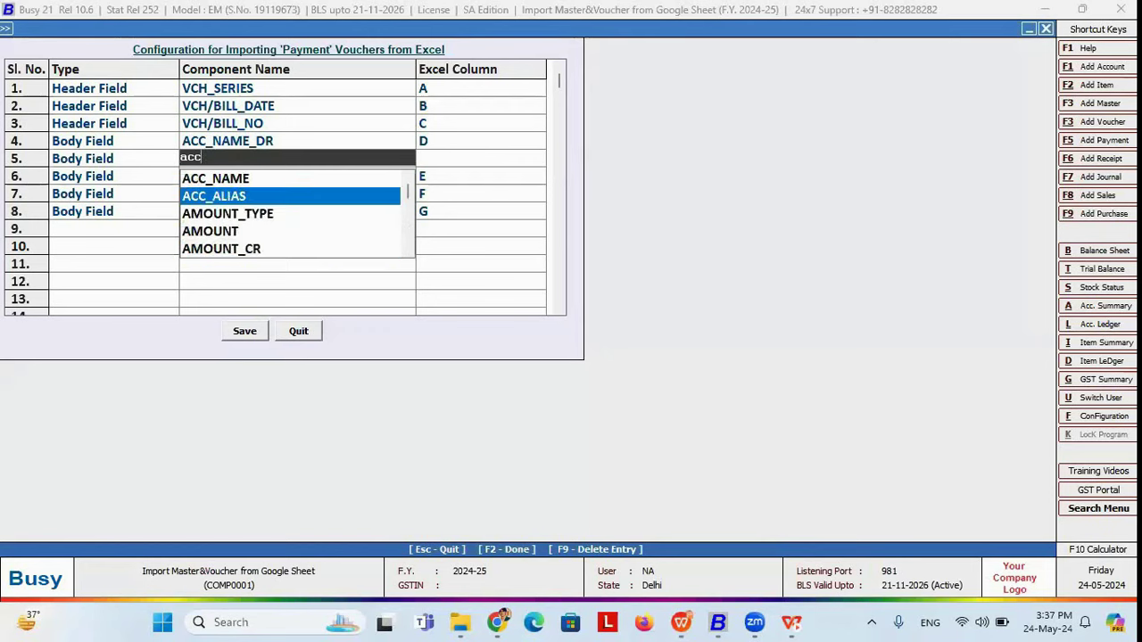
key(Down)
key(Down)
key(Down)
key(Down)
key(Down)
key(Down)
key(Down)
key(Down)
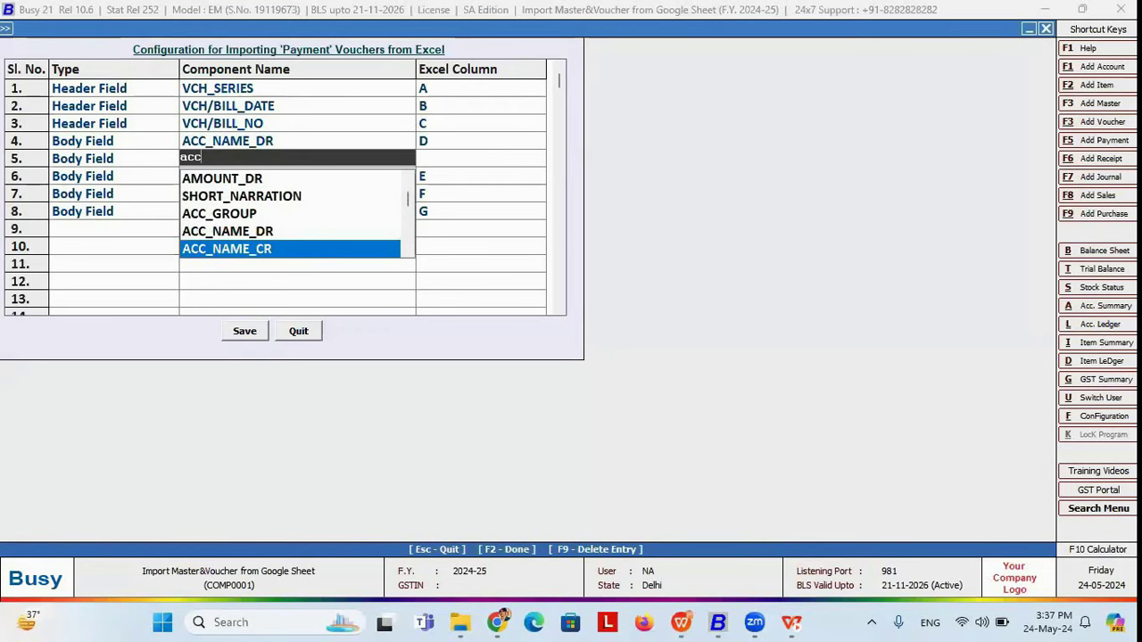
key(Return)
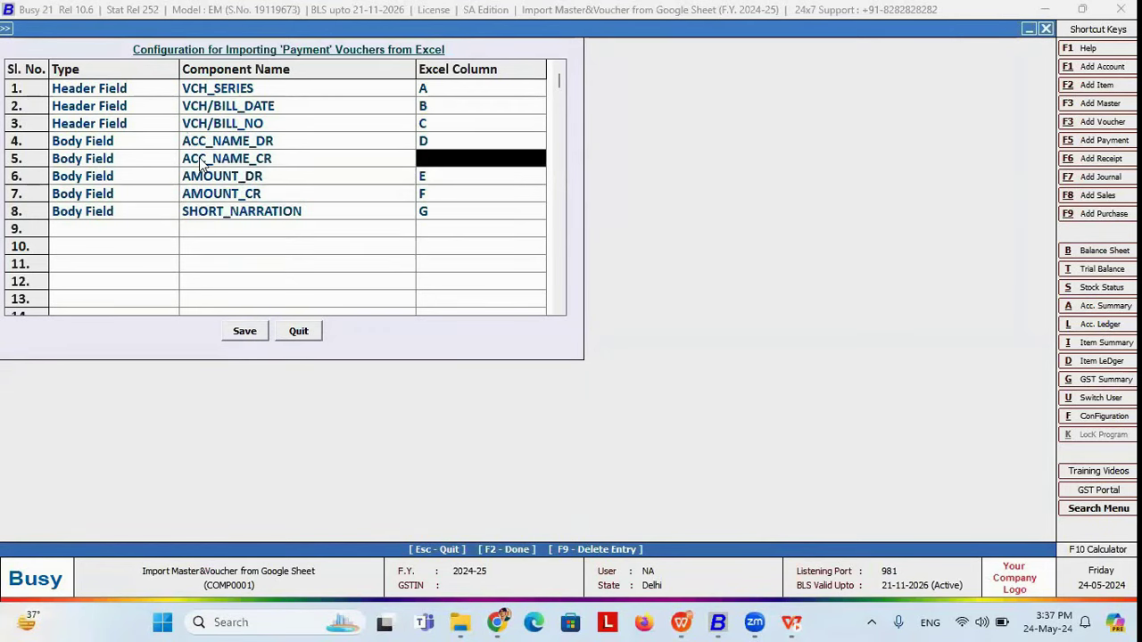
Step: Look up the Account (Credit) column in the Payment sheet and assign Excel column E to ACC_NAME_CR in Busy
key(alt+Tab)
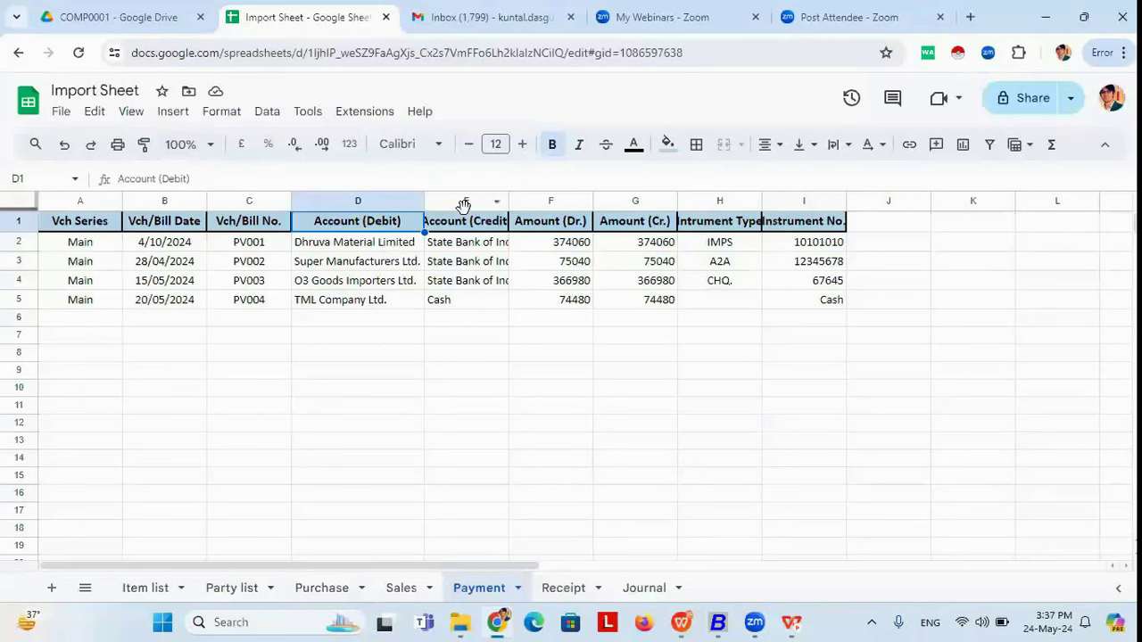
click(471, 200)
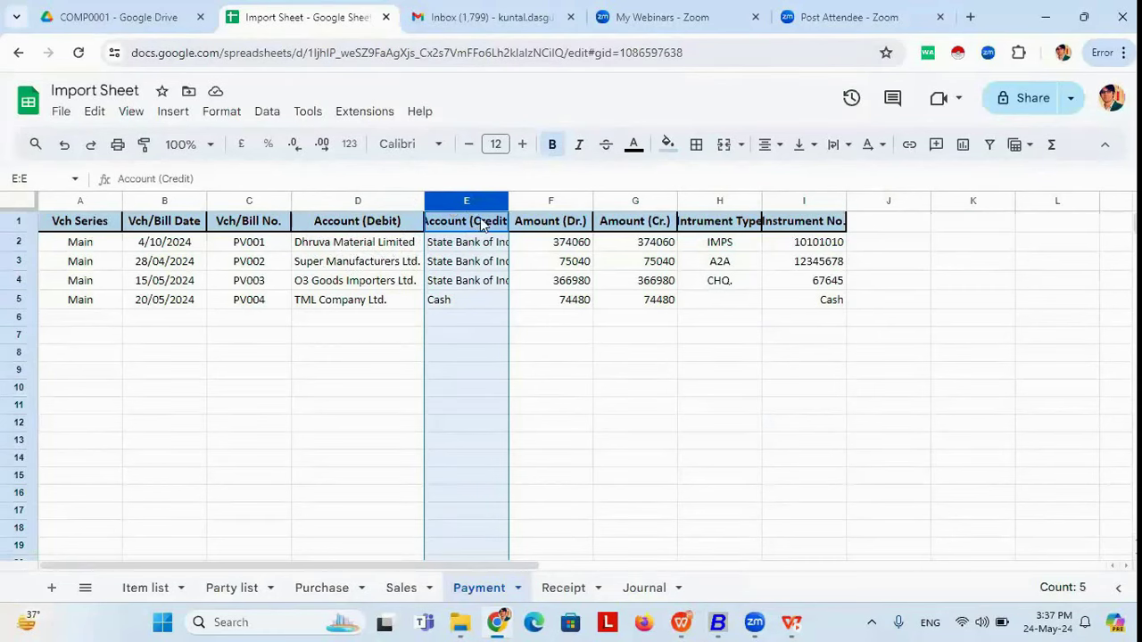
key(alt+Tab)
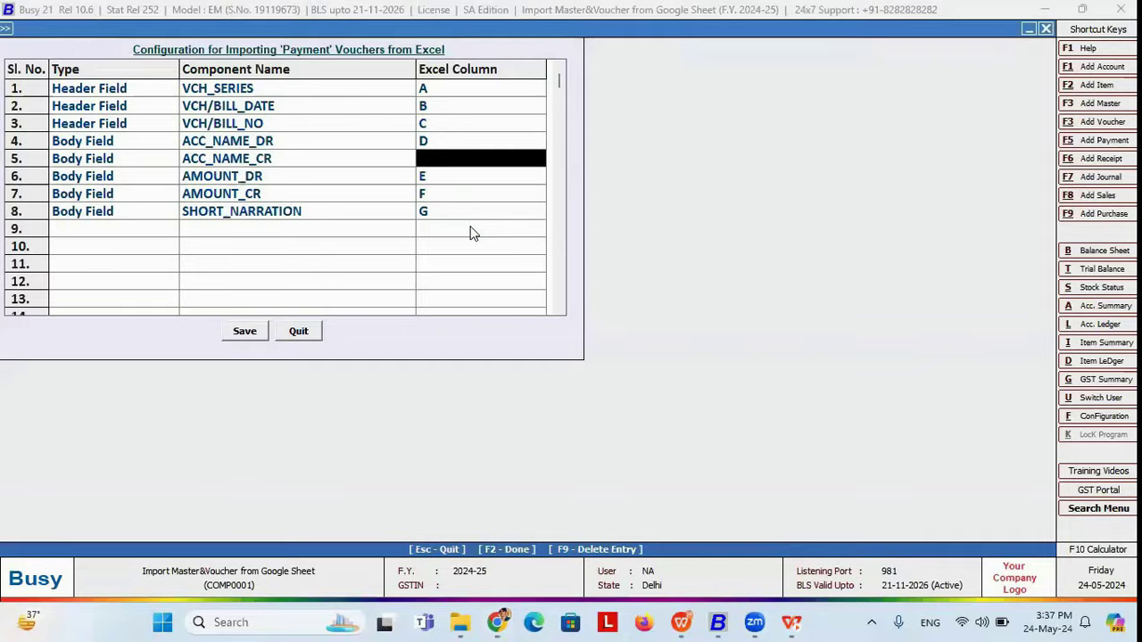
click(420, 158)
key(Return)
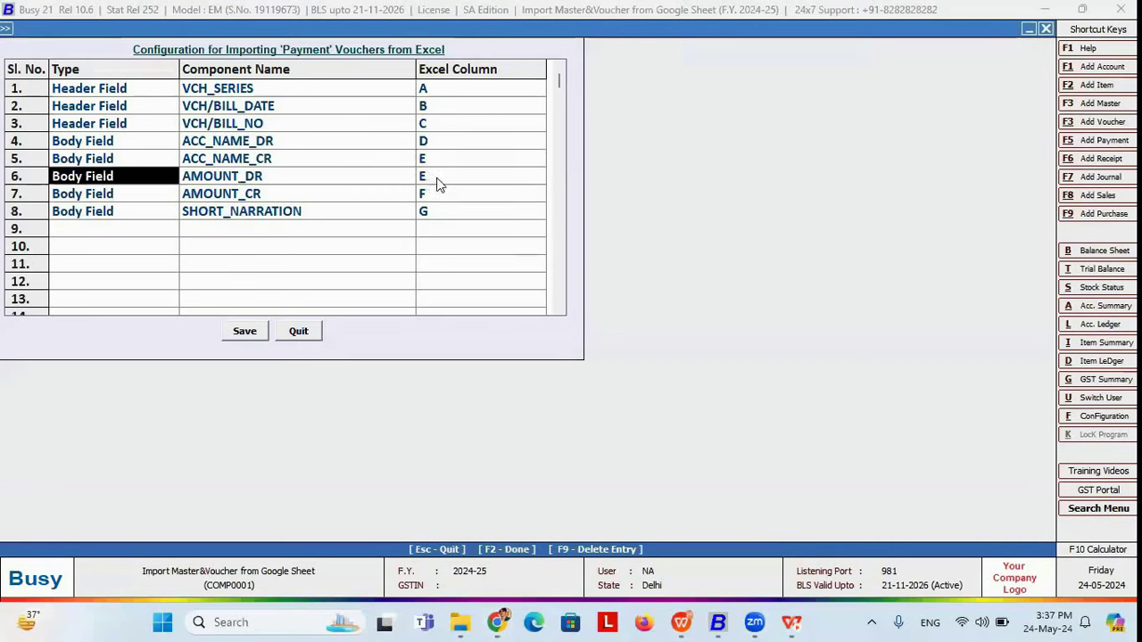
Step: Compare the Payment sheet's Amount (Dr.) and Amount (Cr.) columns with the AMOUNT_DR and AMOUNT_CR assignments in Busy
click(437, 183)
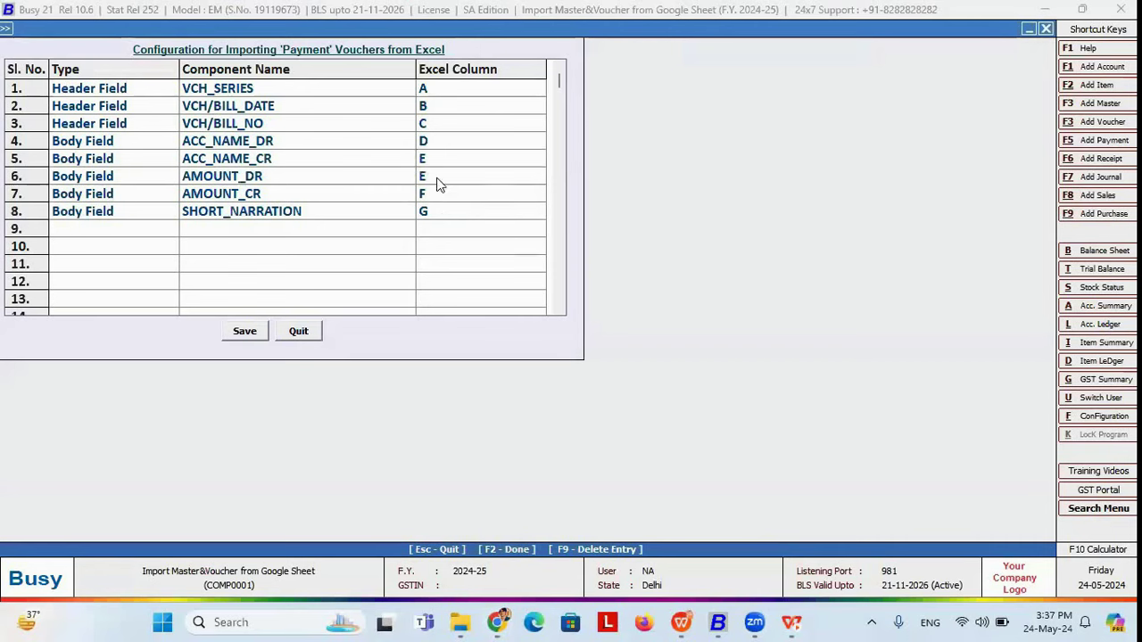
key(alt+Tab)
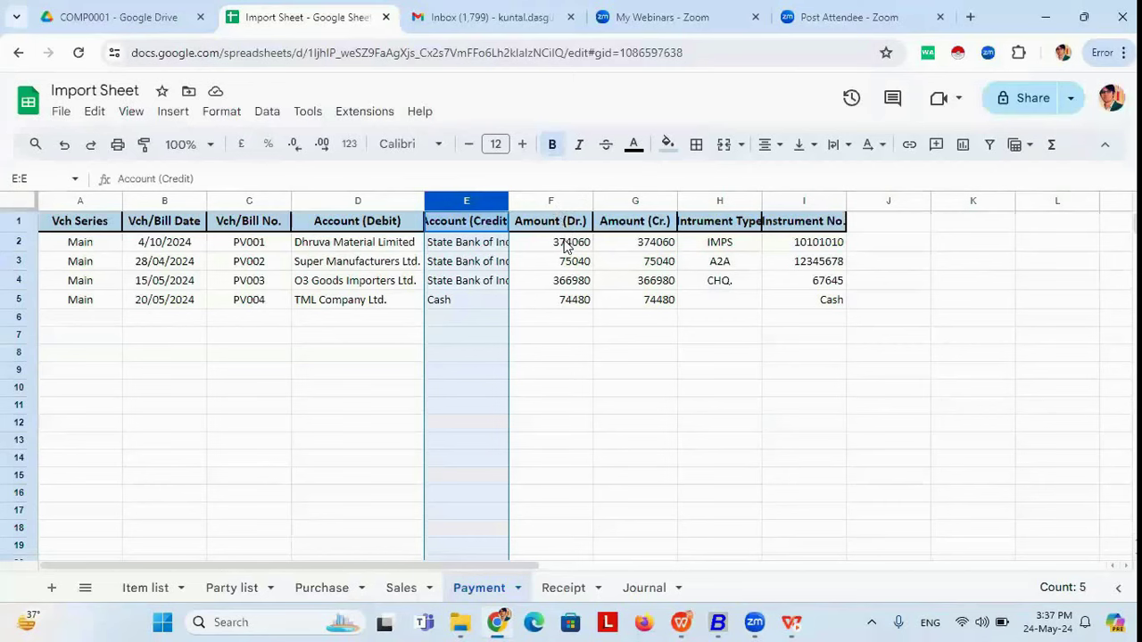
click(568, 245)
click(635, 246)
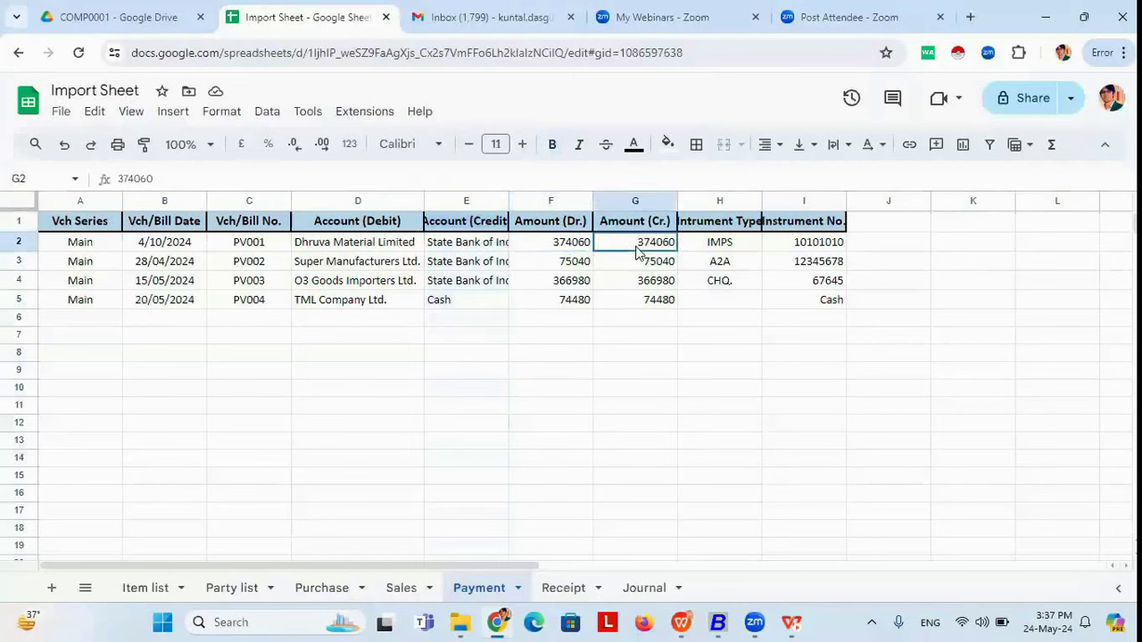
key(alt+Tab)
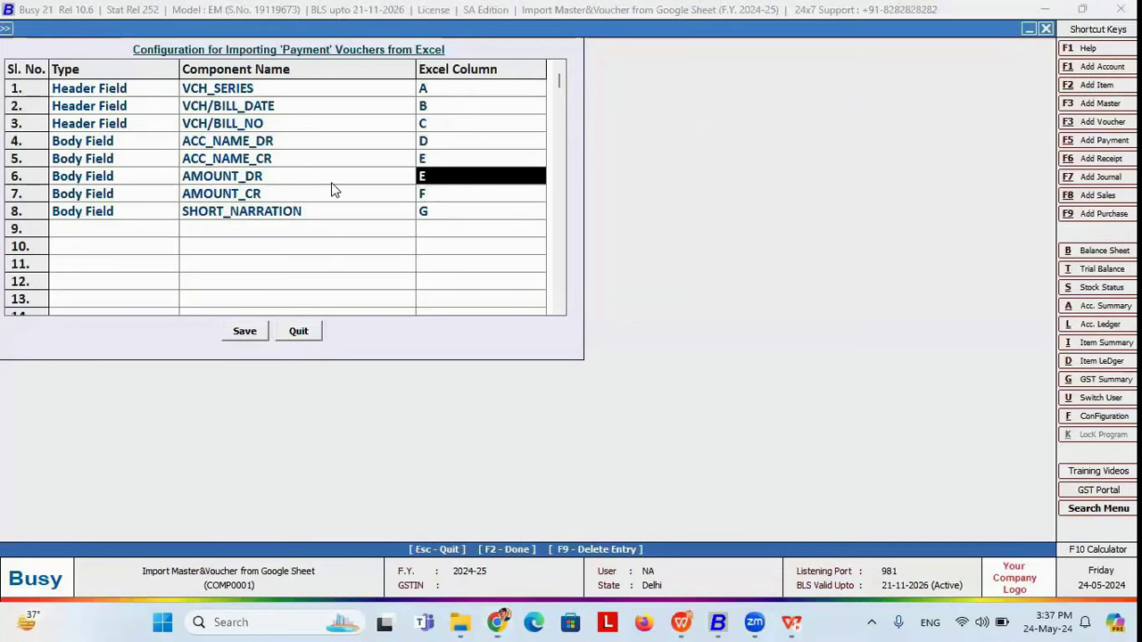
key(Escape)
key(Return)
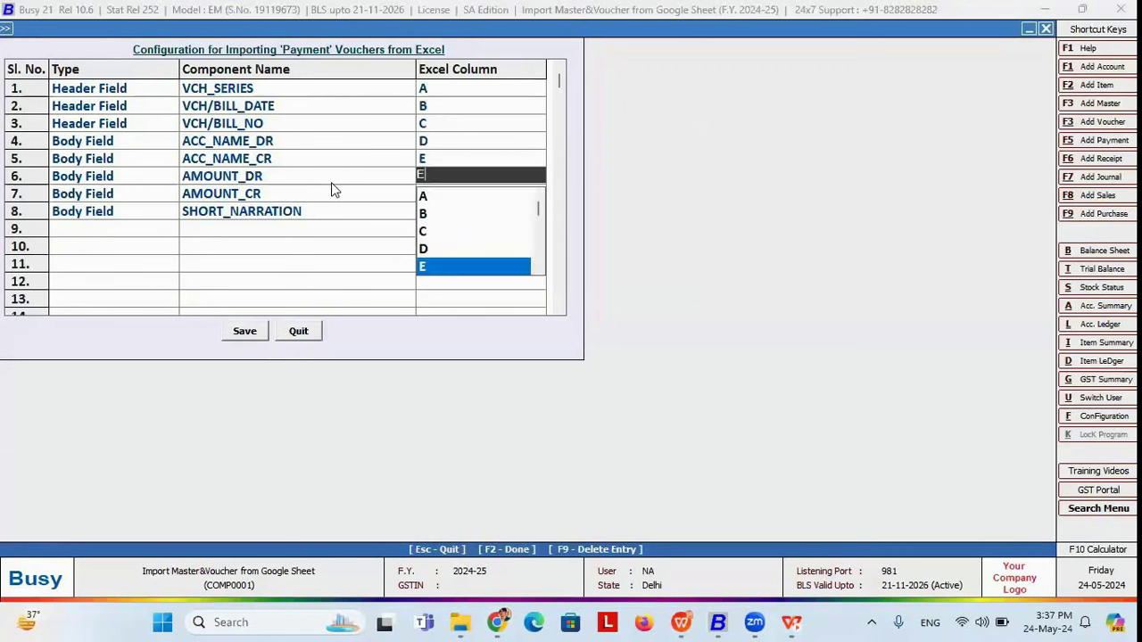
key(Return)
key(Return)
key(Return)
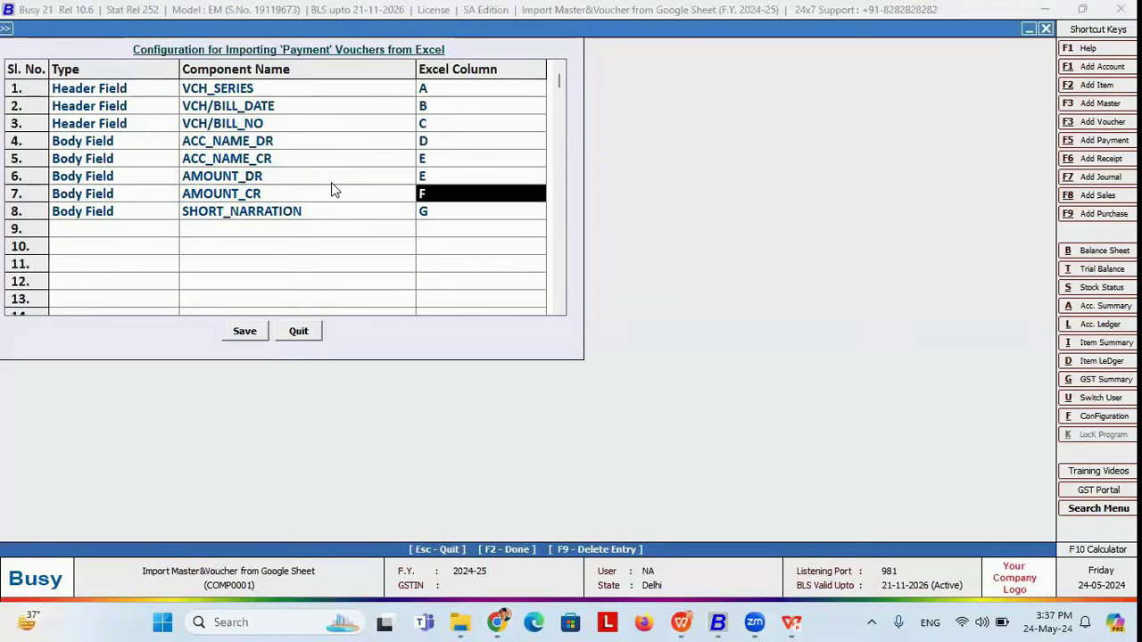
key(Return)
key(Return)
Step: Check the next column heading in the Payment sheet, and change the row 8 component in Busy to ACC_INST_TYPE
key(alt+Tab)
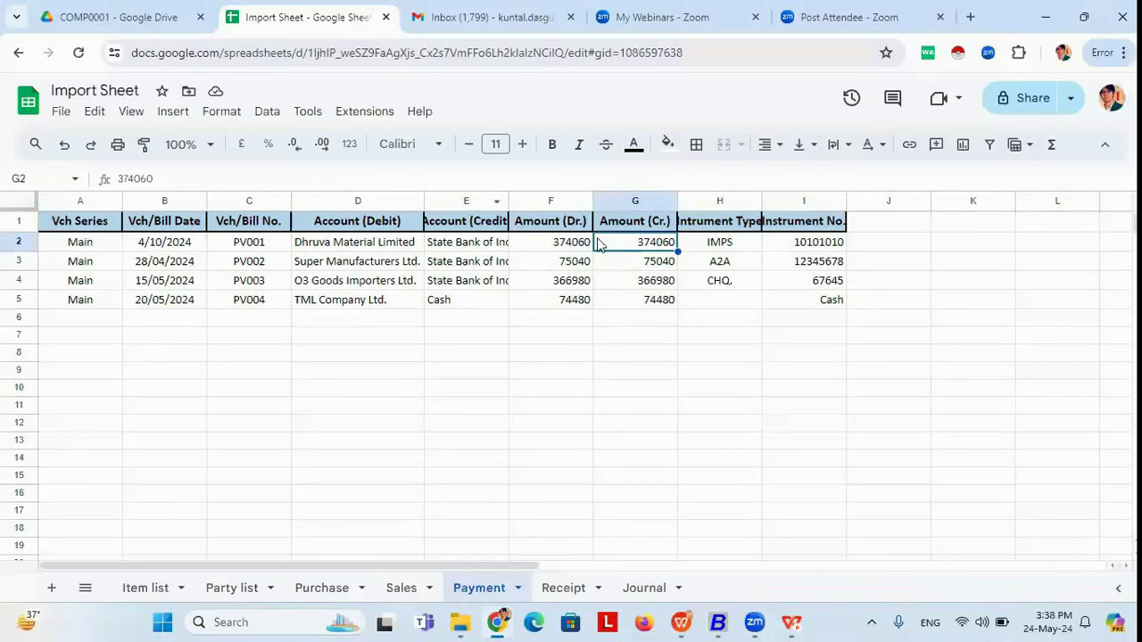
key(alt+Tab)
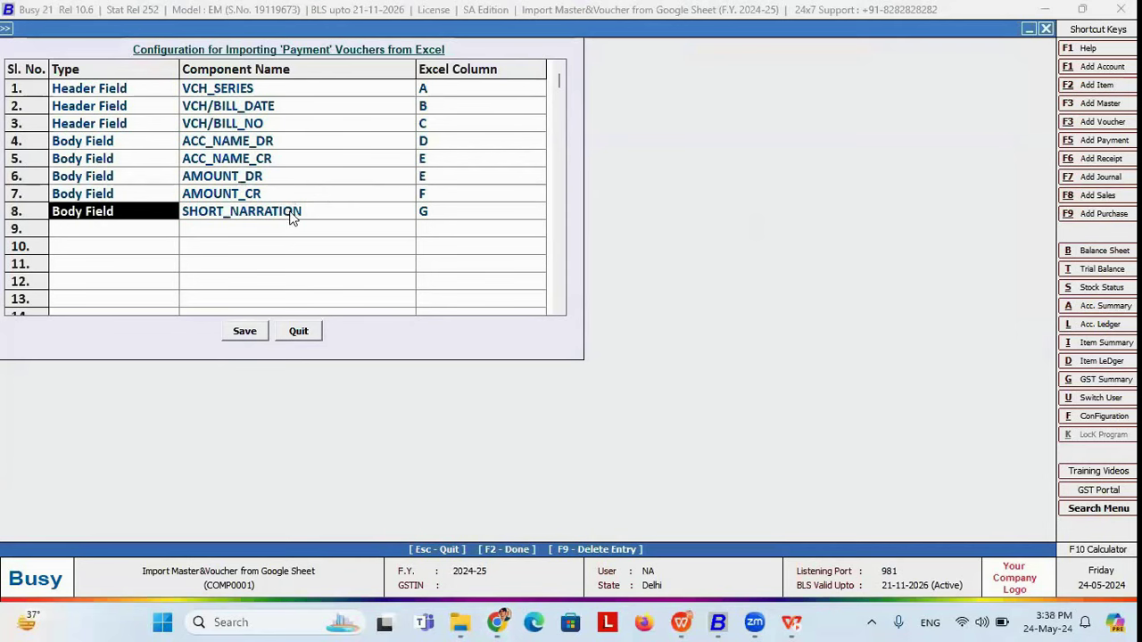
key(Return)
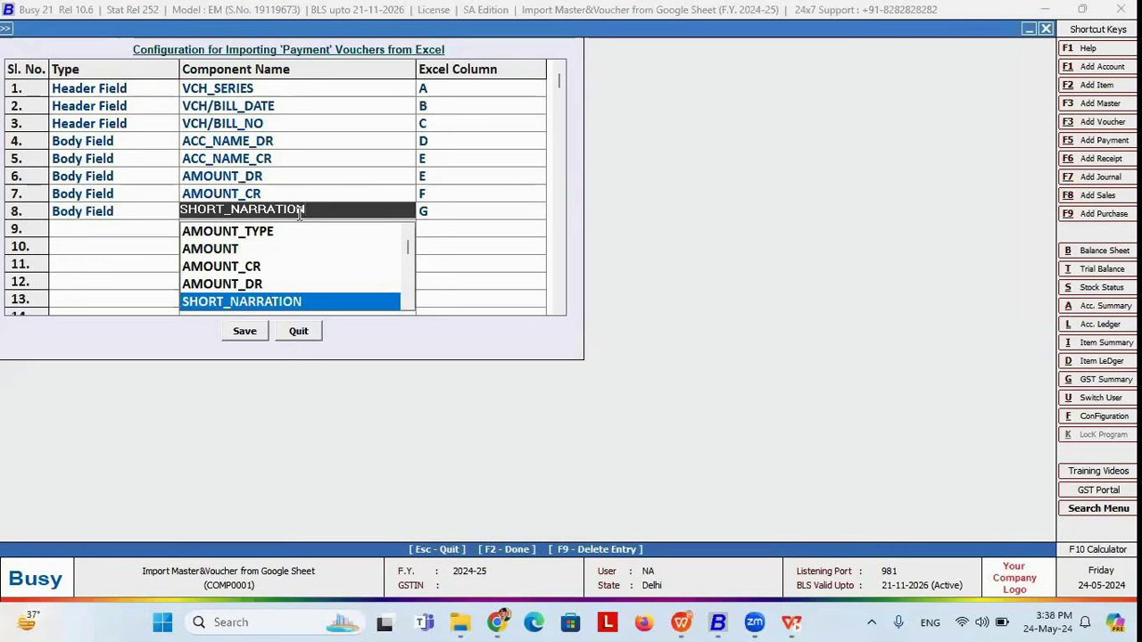
key(BackSpace)
key(BackSpace)
key(BackSpace)
key(BackSpace)
key(BackSpace)
key(BackSpace)
key(BackSpace)
key(BackSpace)
key(BackSpace)
key(BackSpace)
key(BackSpace)
key(BackSpace)
key(BackSpace)
key(BackSpace)
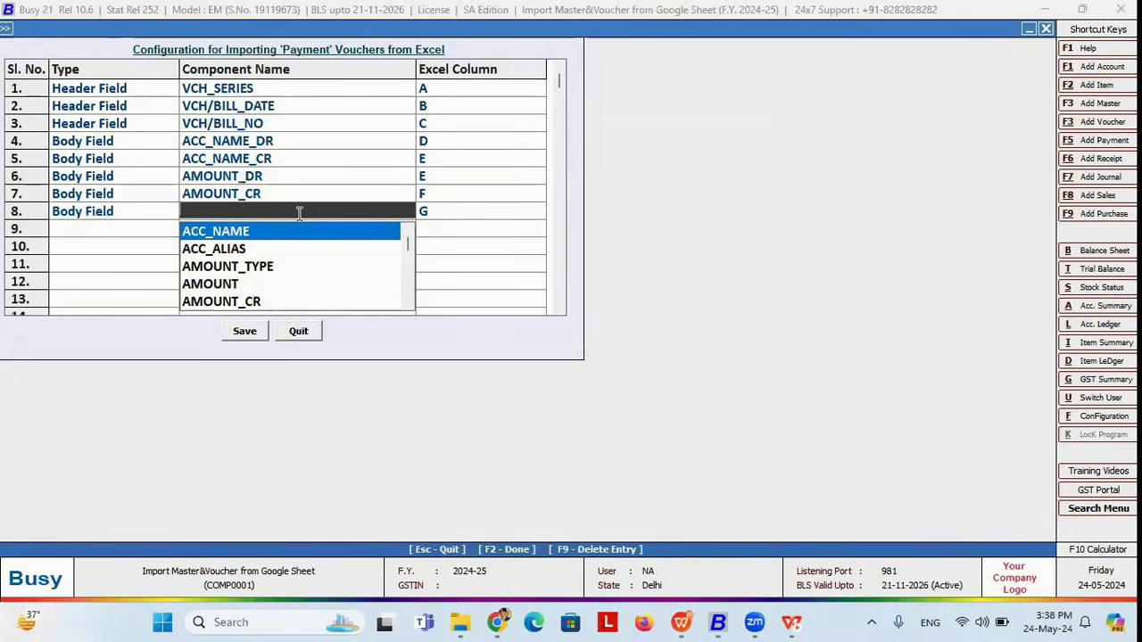
key(Down)
key(Down)
key(Down)
key(Down)
key(Down)
key(Down)
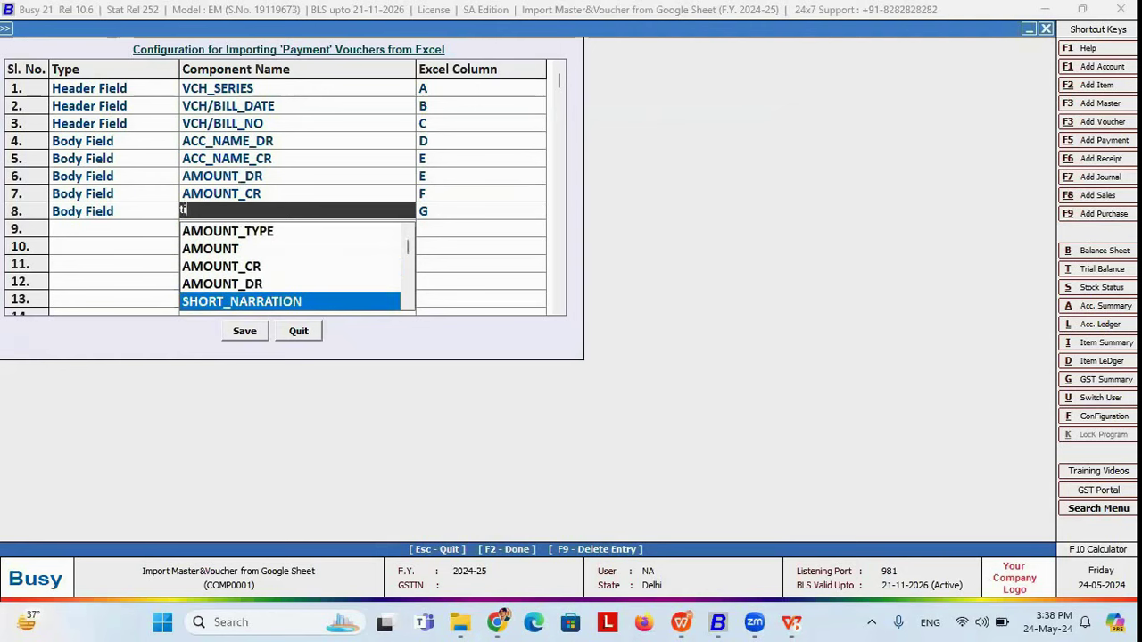
key(BackSpace)
key(BackSpace)
text(in)
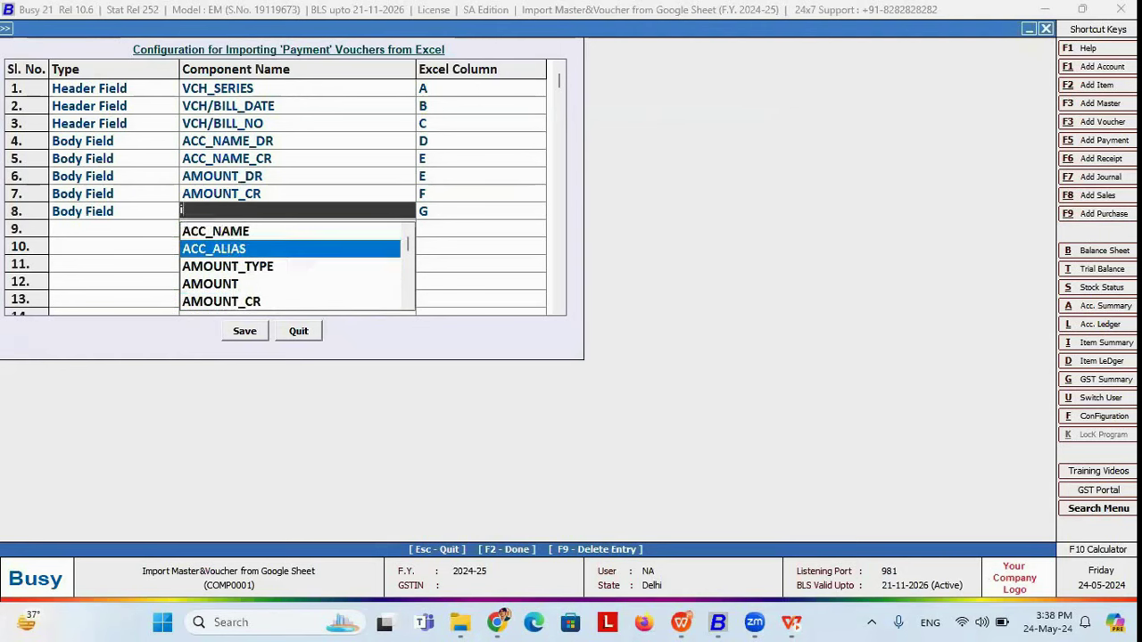
key(Return)
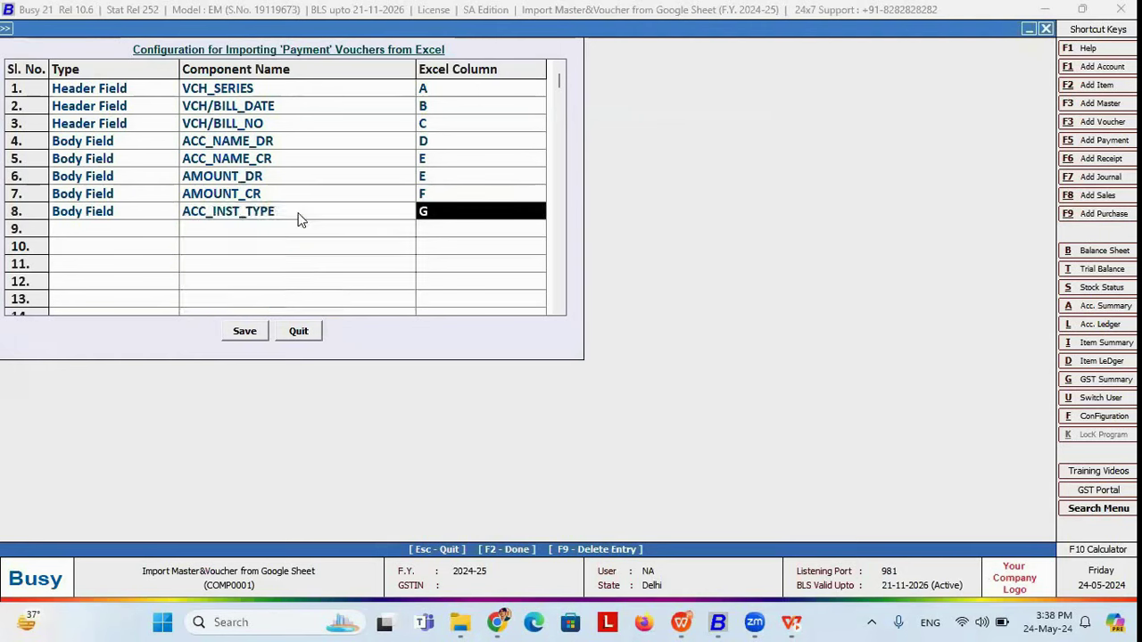
Step: Look up the instrument type column in the Payment sheet and assign Excel column H to ACC_INST_TYPE in Busy
key(alt+Tab)
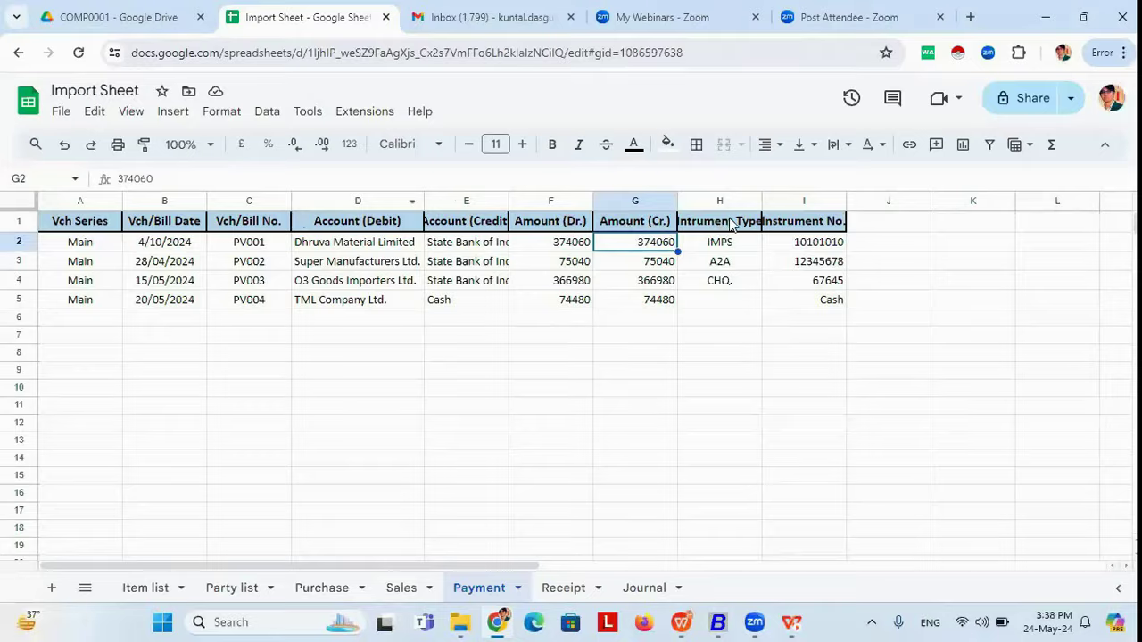
key(alt+Tab)
text(GH)
key(Return)
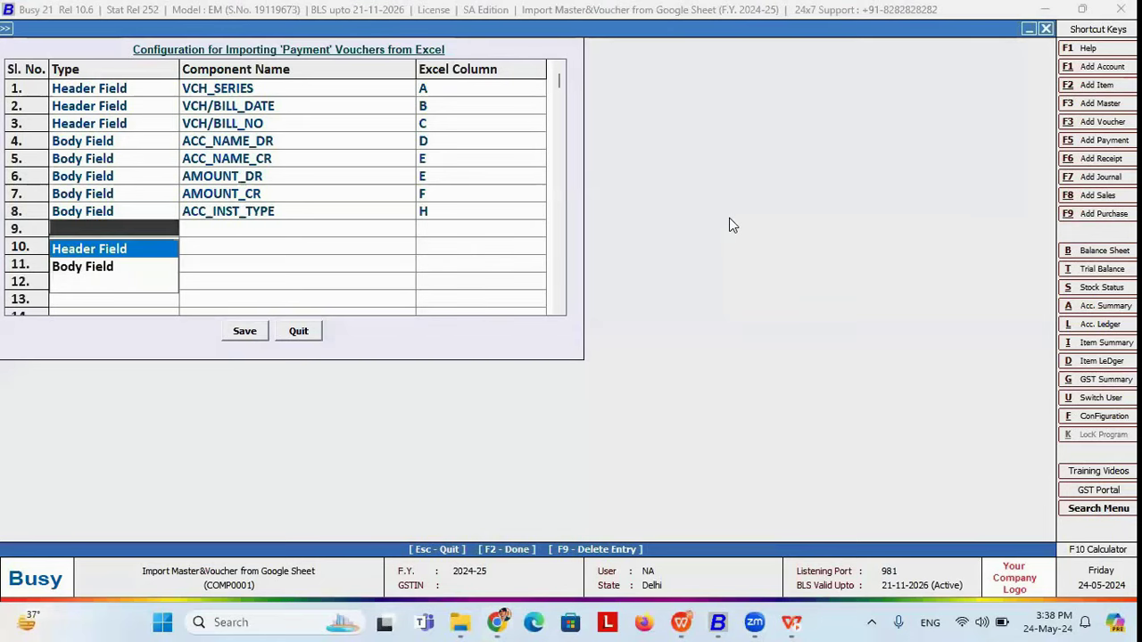
Step: Add row 9 to the Payment import configuration as a Body Field with the component ACC_INST_NO
key(Down)
key(Return)
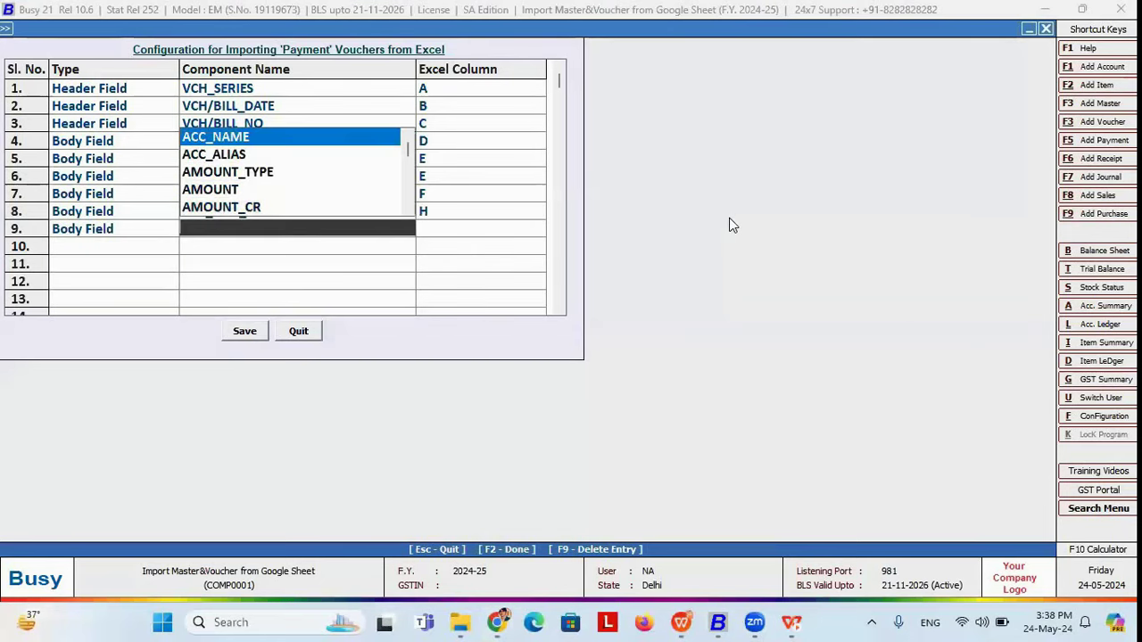
text(a)
key(Down)
key(Down)
key(Down)
key(Down)
key(Down)
key(Down)
key(Down)
key(Down)
key(Down)
key(Down)
key(Down)
key(Down)
key(Down)
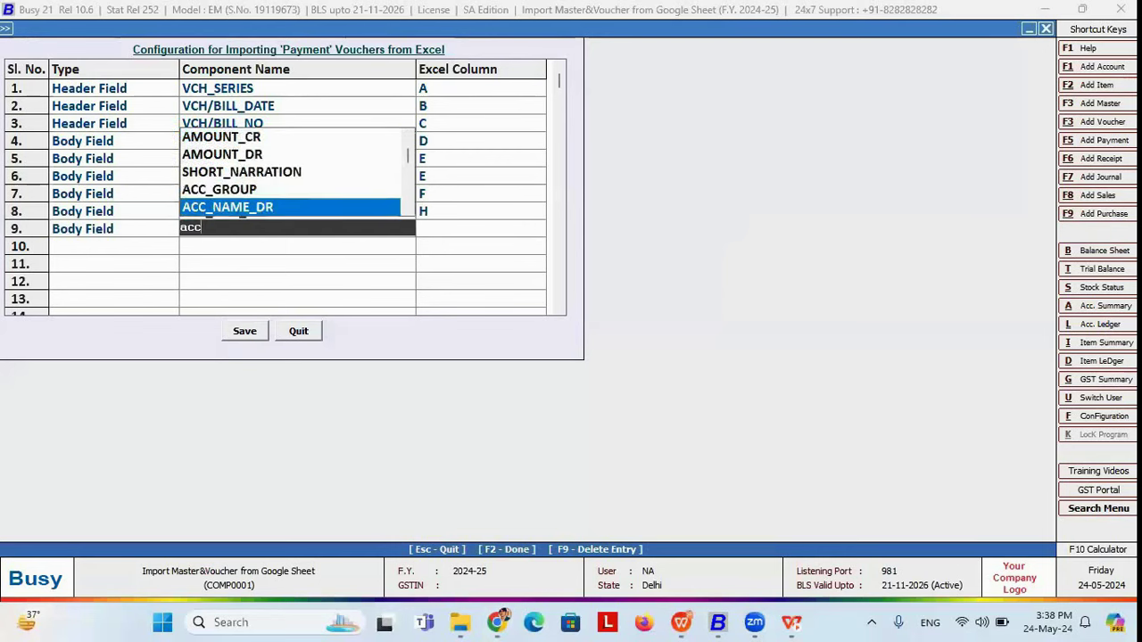
key(Return)
Step: Look up the Instrument No. column in the Payment sheet and assign Excel column I to ACC_INST_NO in Busy
key(alt+Tab)
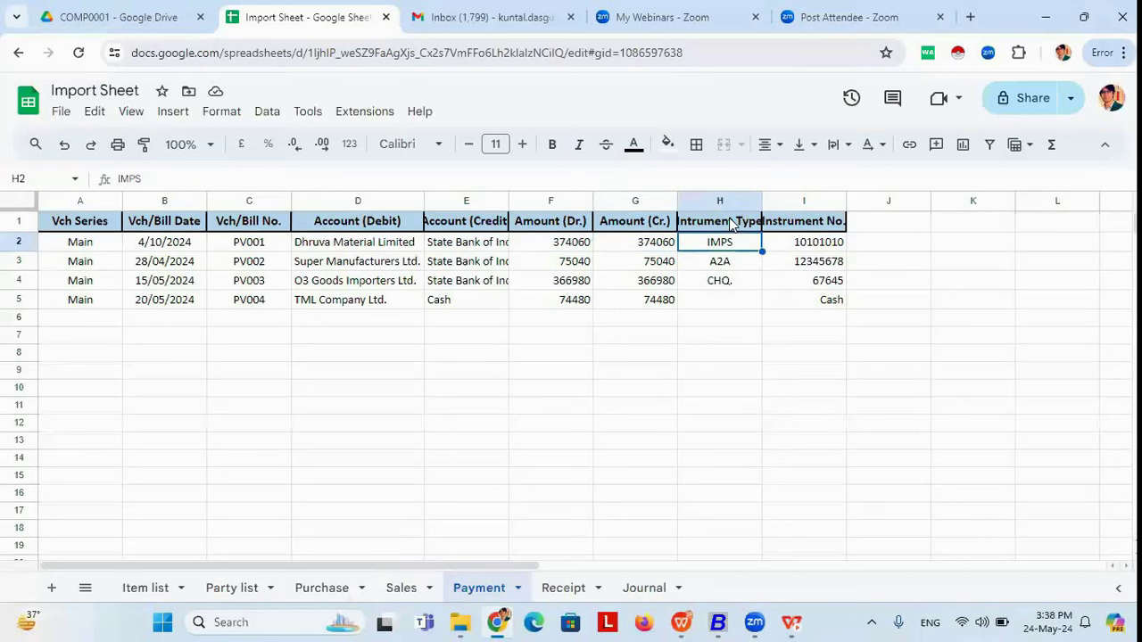
key(Right)
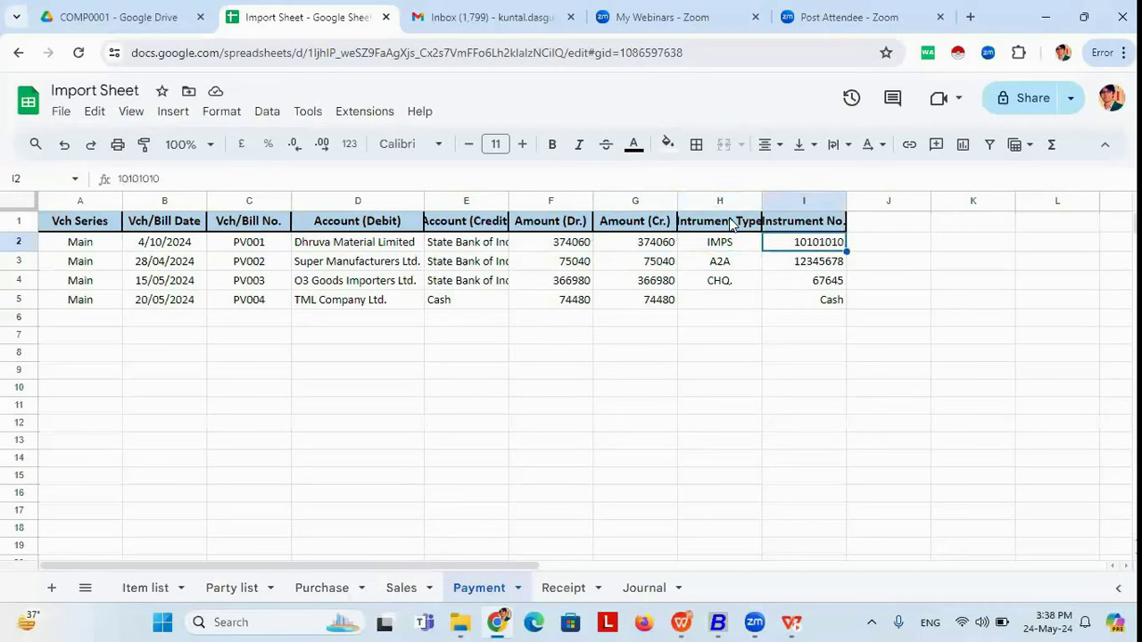
key(alt+Tab)
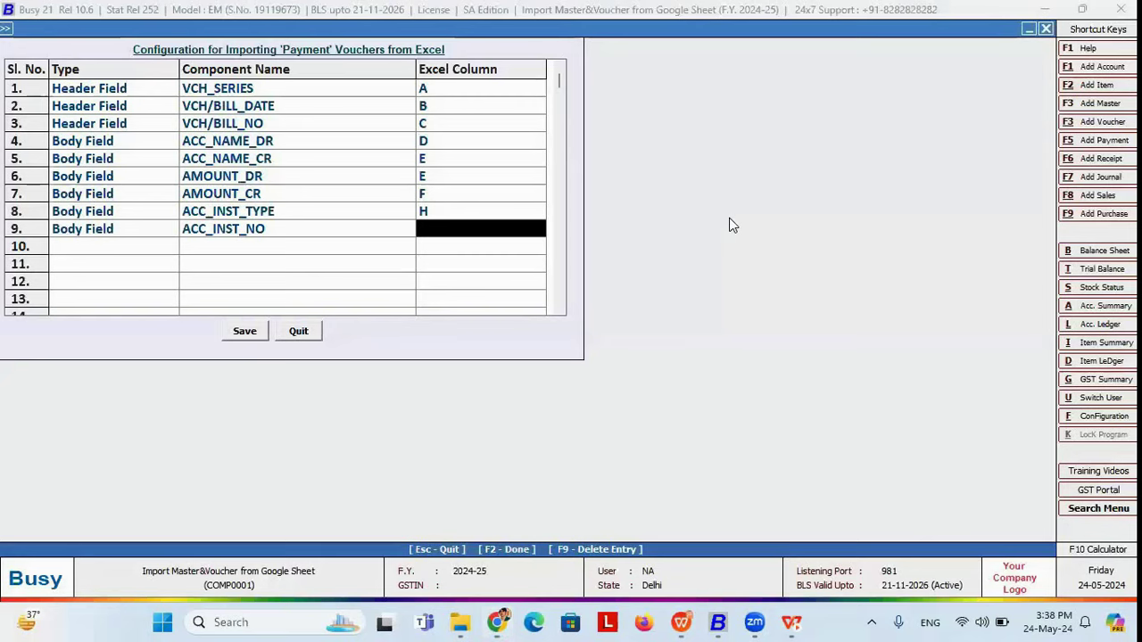
key(alt+Tab)
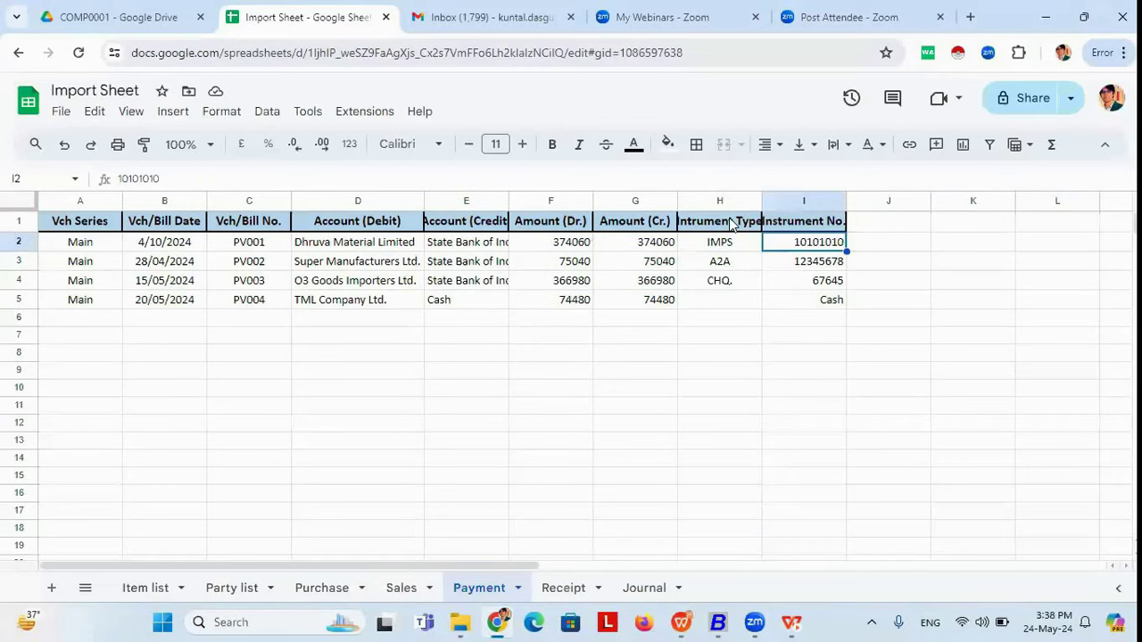
key(alt+Tab)
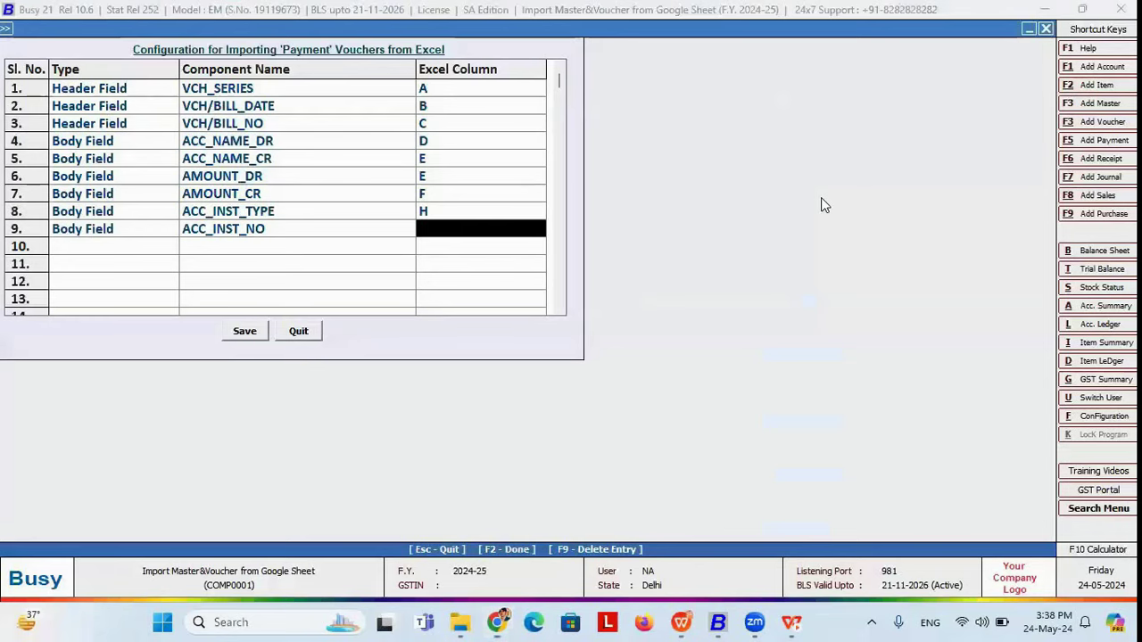
text(I)
key(Return)
Step: Save the Payment format configuration and select the Pay-Templet format for importing Payment vouchers
click(242, 330)
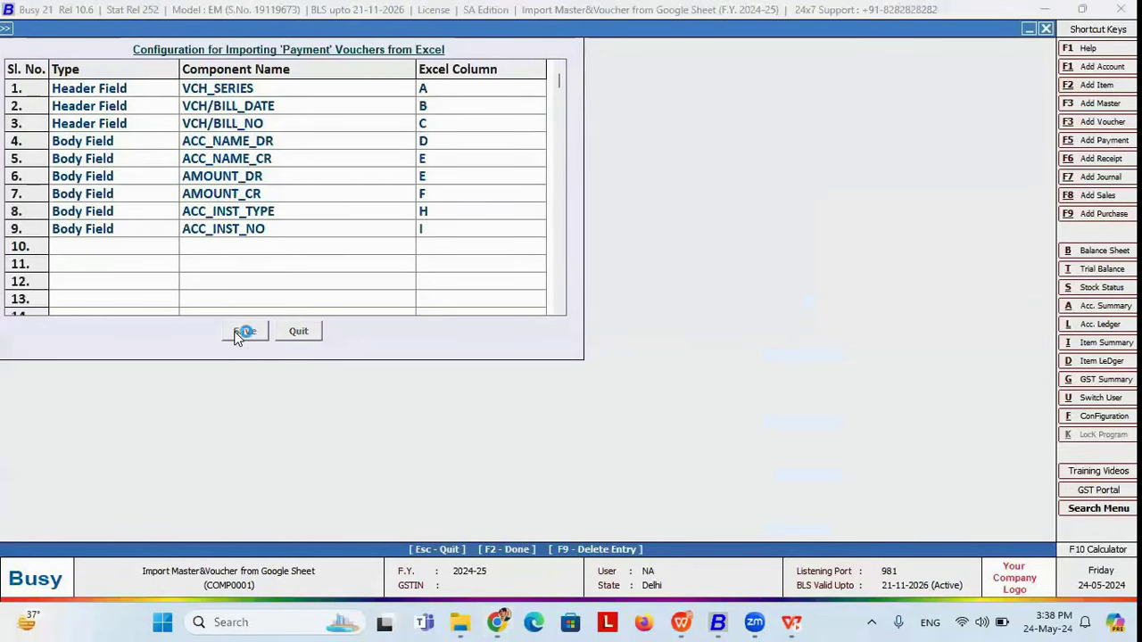
click(450, 360)
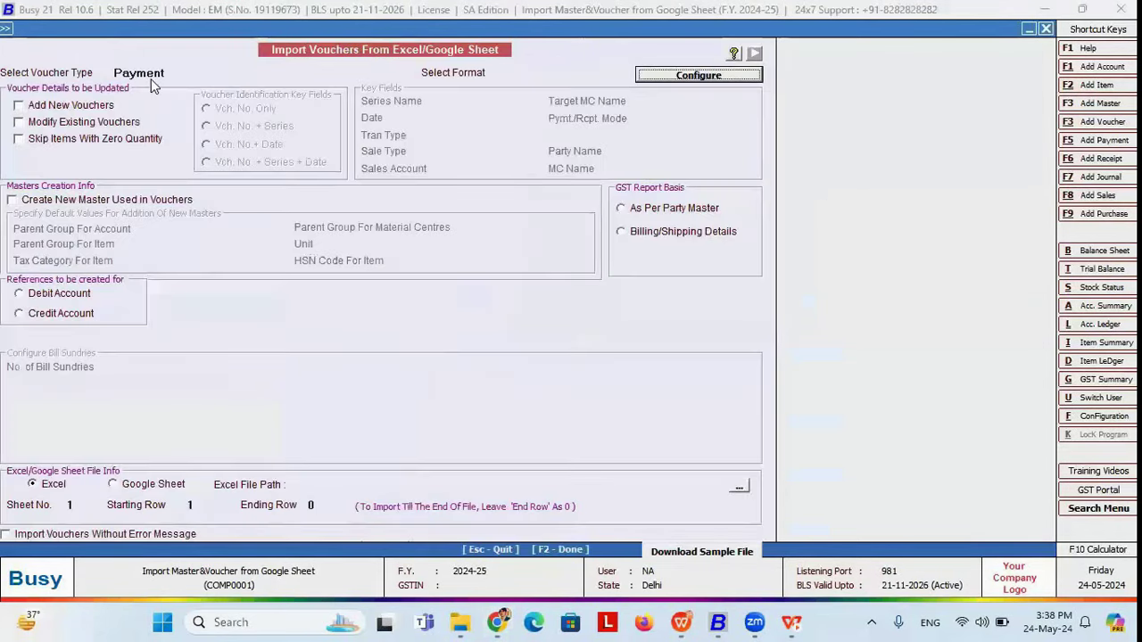
click(178, 77)
key(Return)
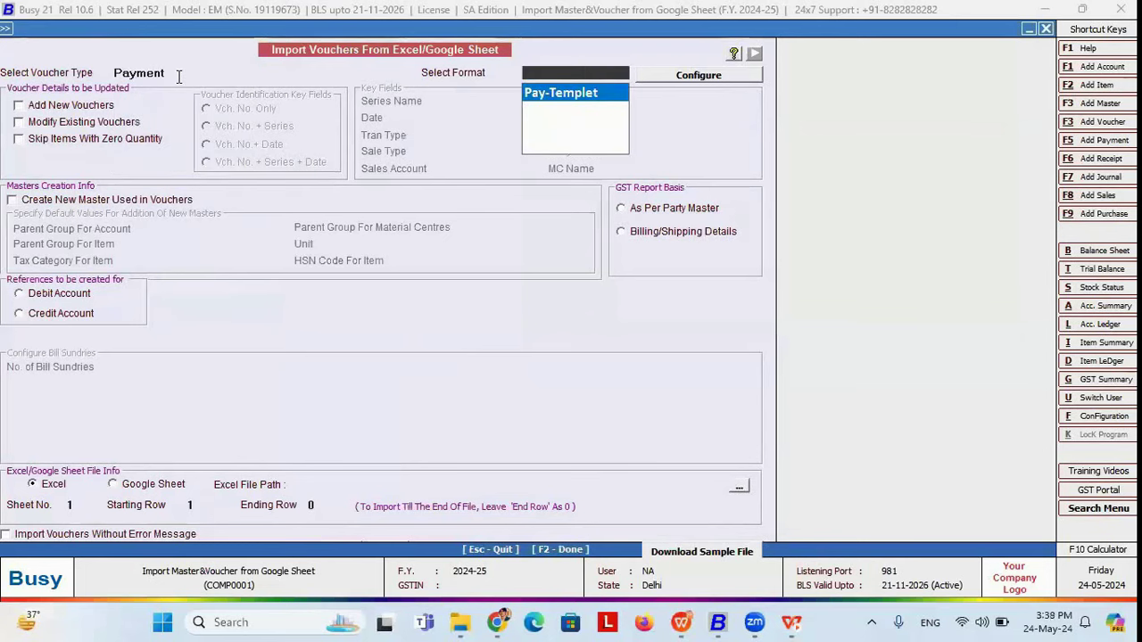
key(Return)
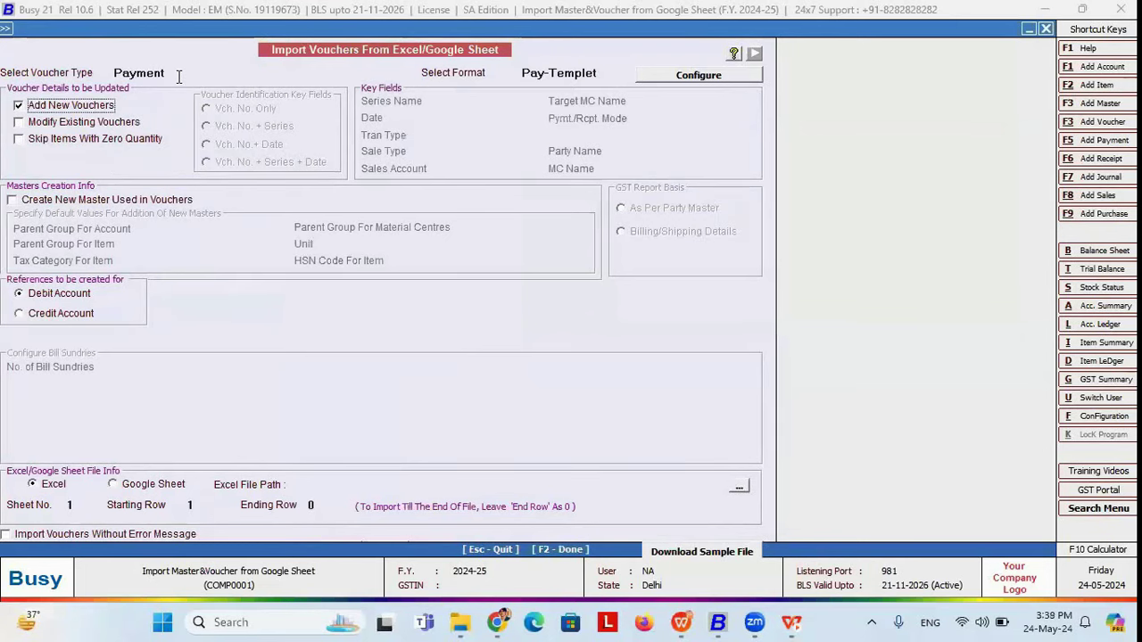
Step: Choose Google Sheet as the import source and dismiss the import instructions
click(172, 485)
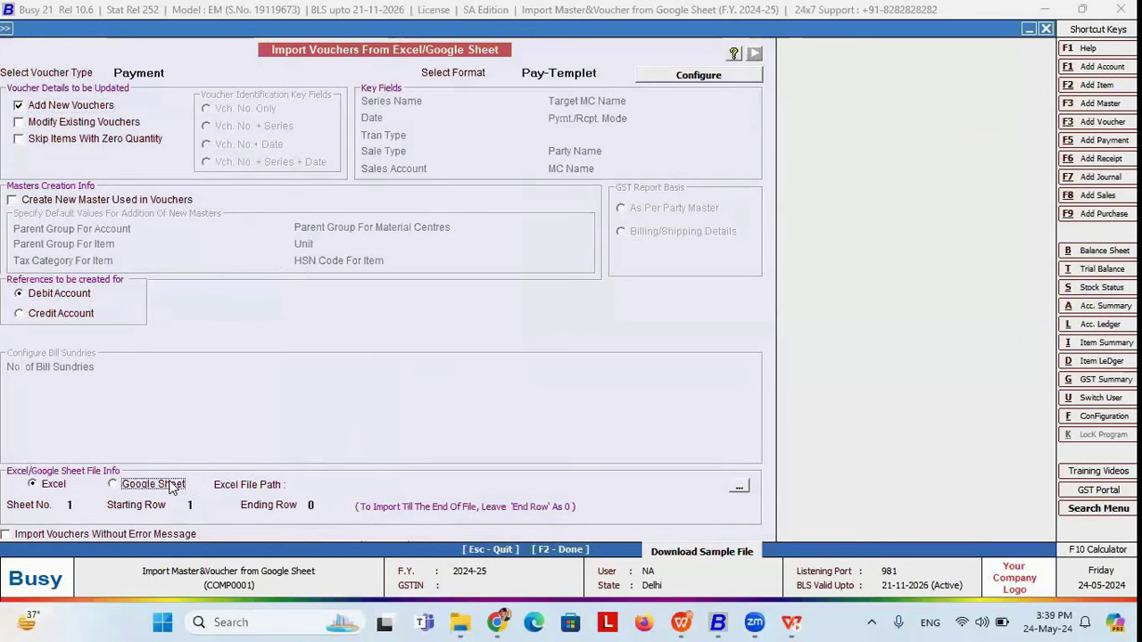
click(719, 391)
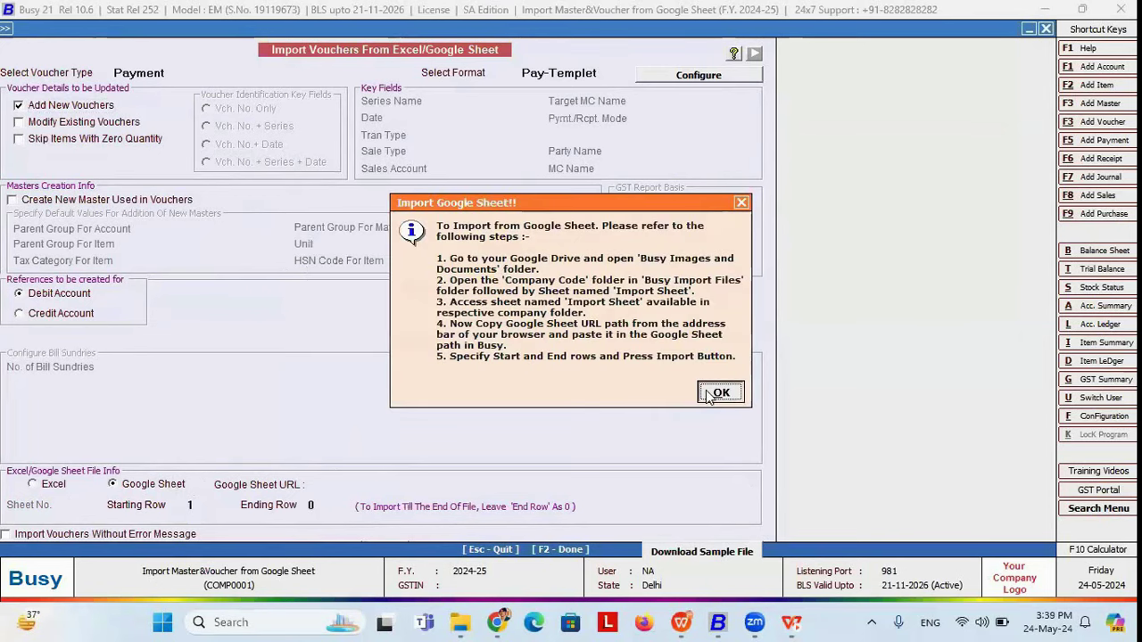
click(377, 484)
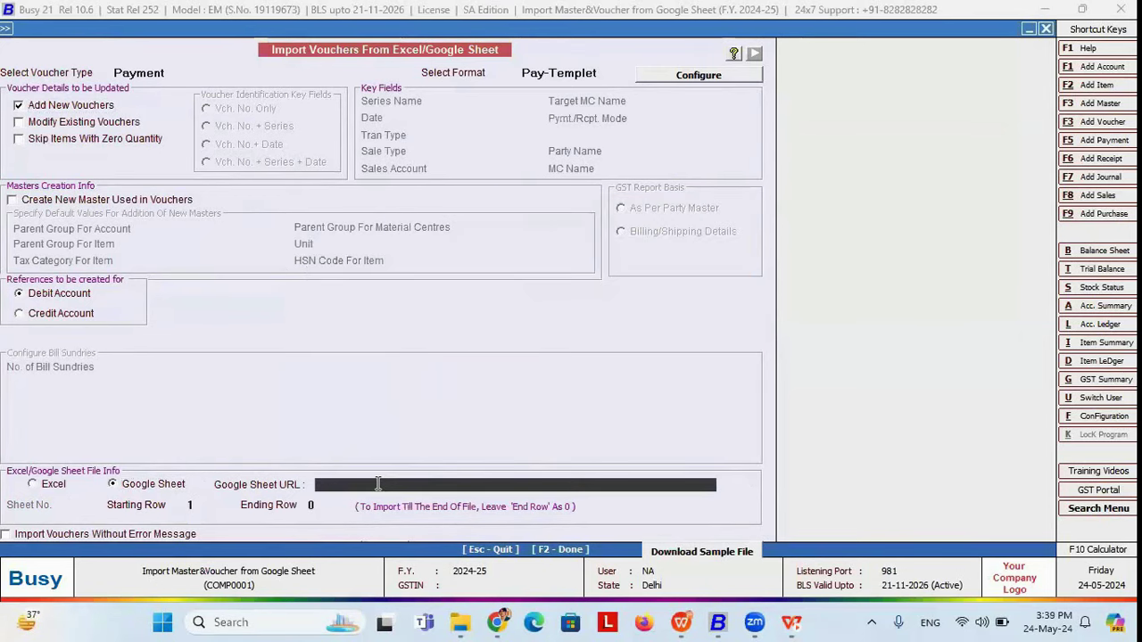
Step: Copy the Payment sheet's web address from the browser and paste it as the Google Sheet URL in Busy
key(alt+Tab)
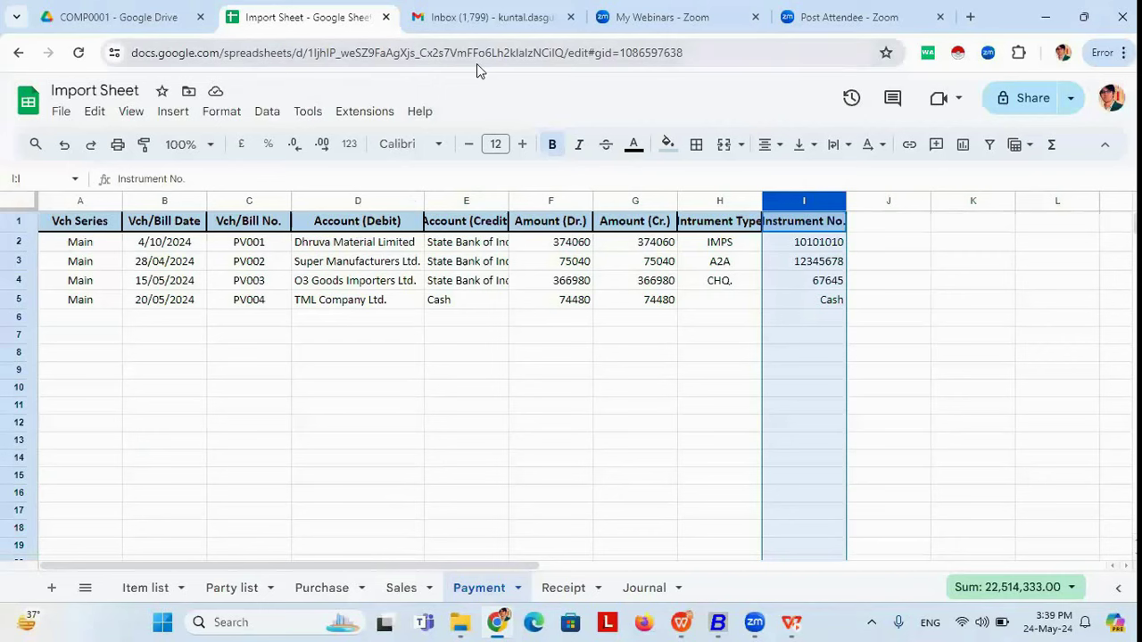
click(691, 52)
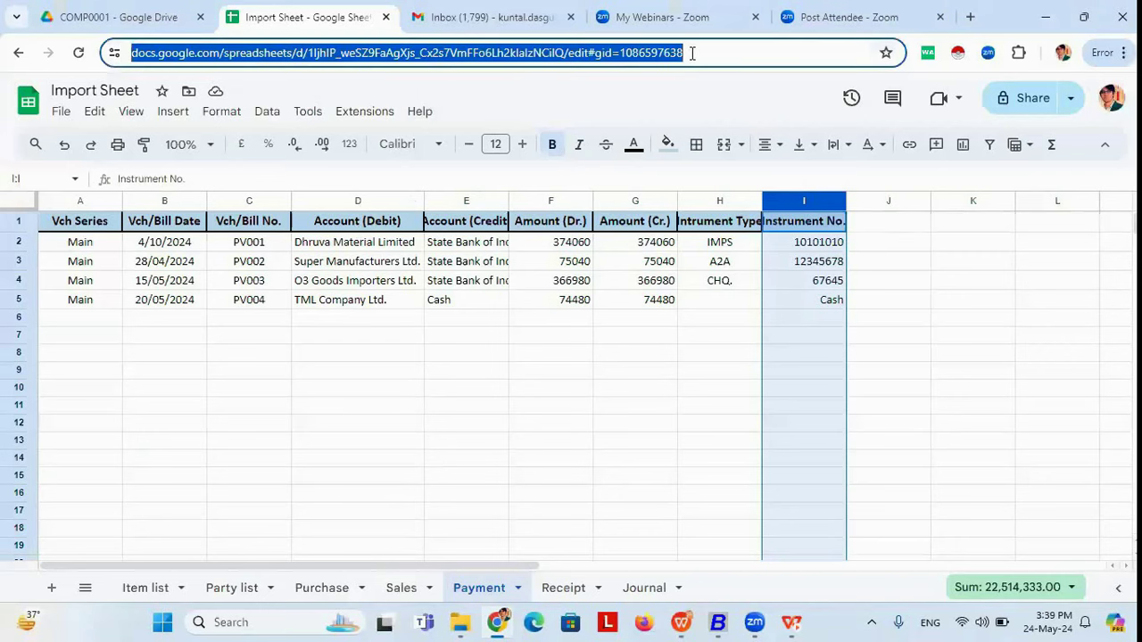
right_click(553, 55)
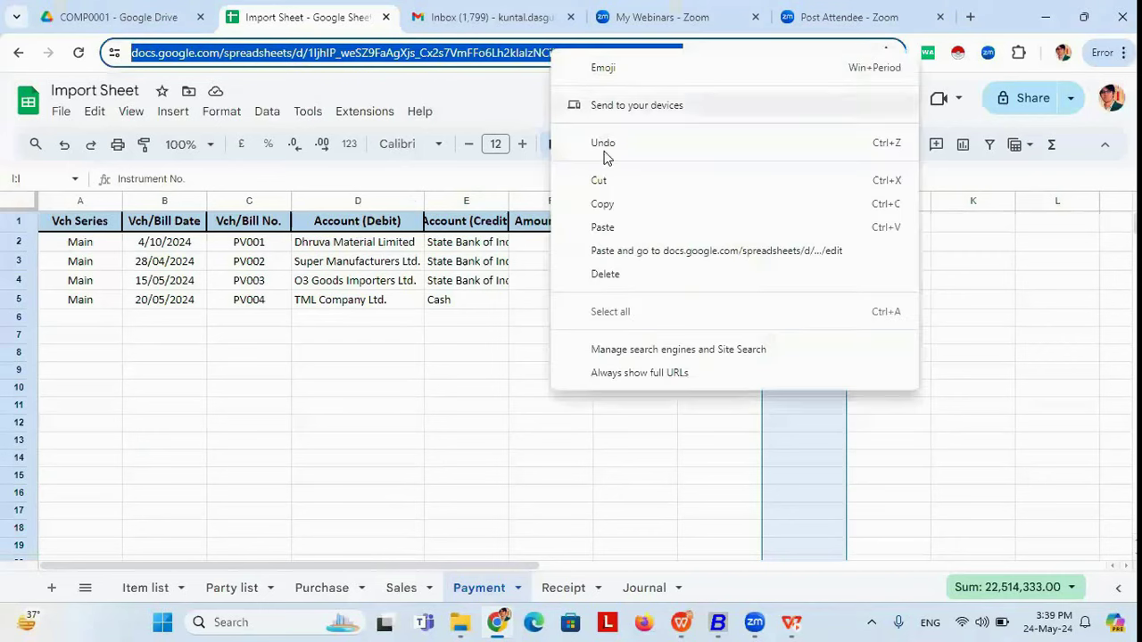
click(602, 204)
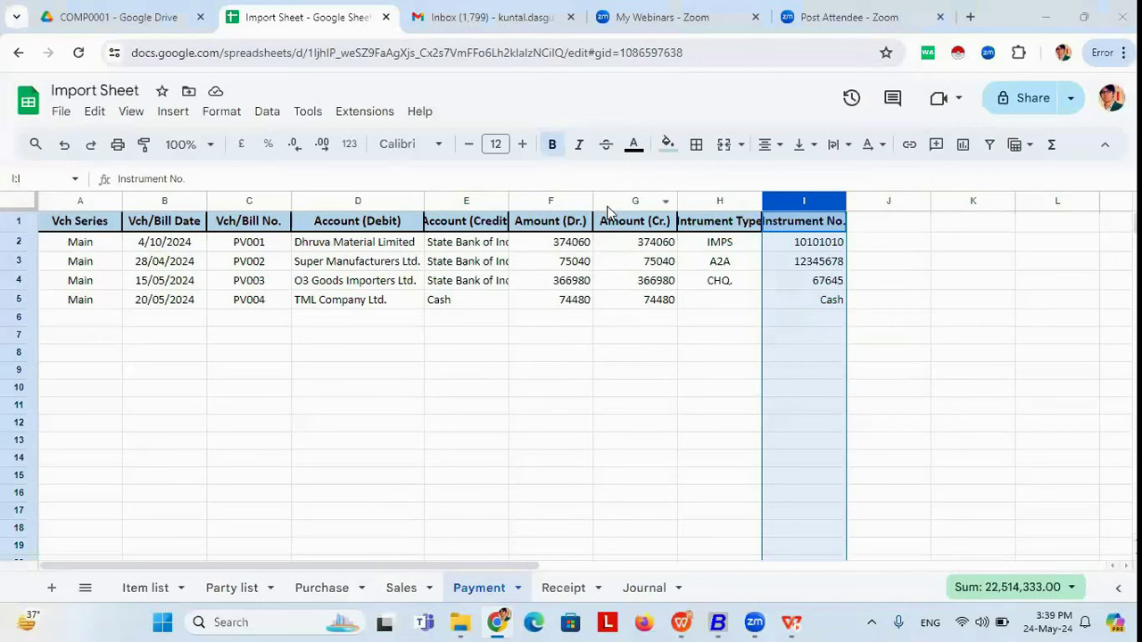
key(ctrl+l)
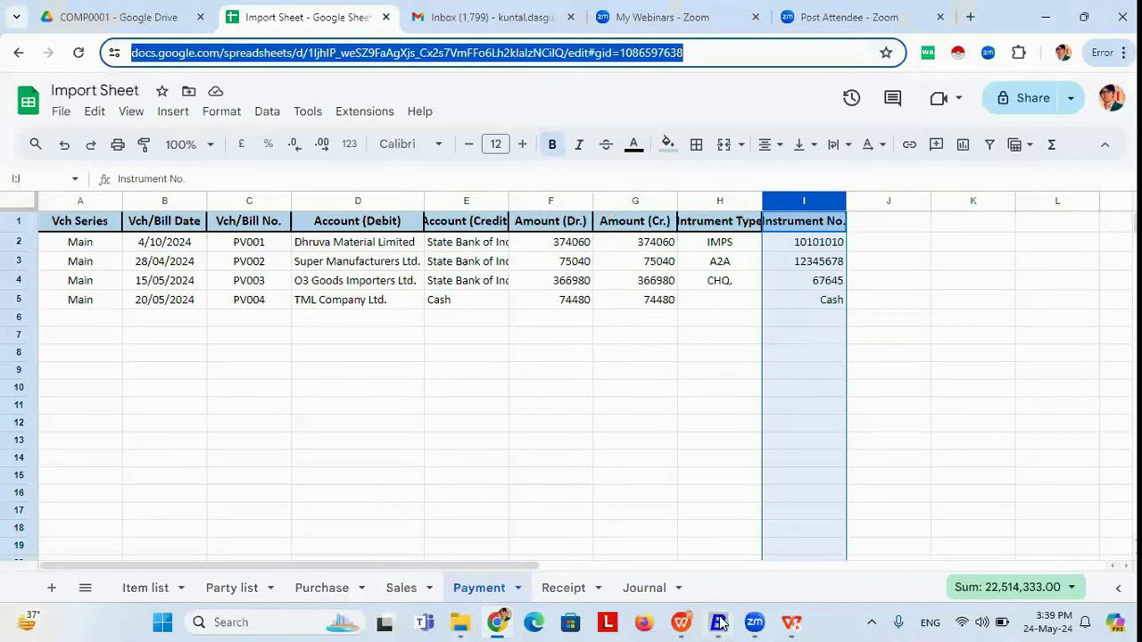
click(719, 622)
click(372, 489)
key(ctrl+v)
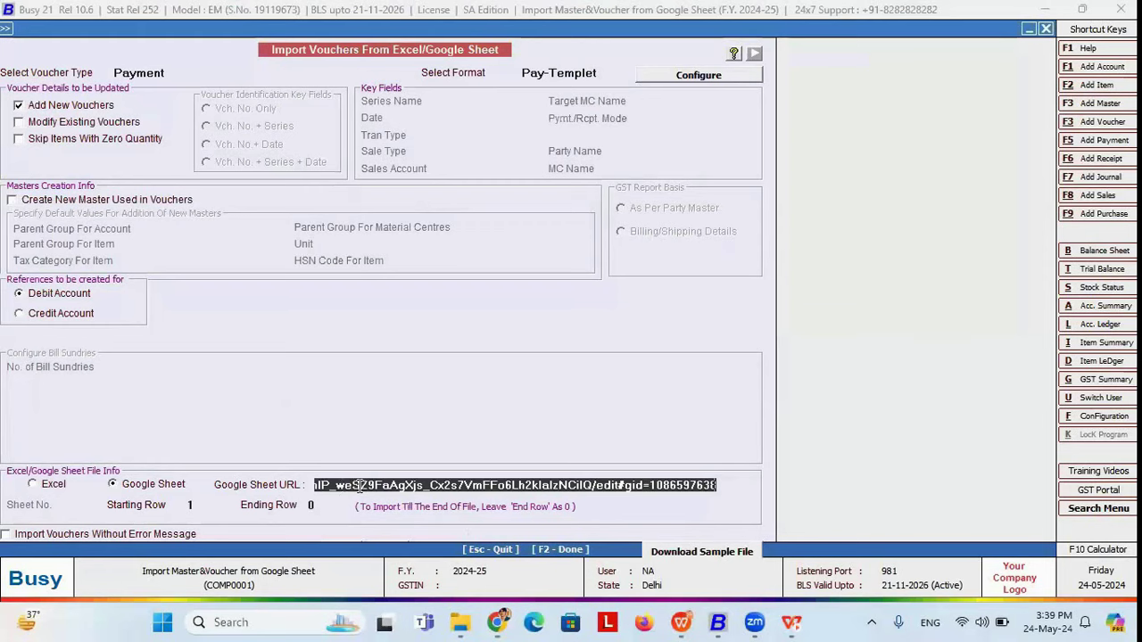
Step: Check the first and last data rows in the Payment sheet and set the import's starting row to 2 and ending row to 5
click(209, 504)
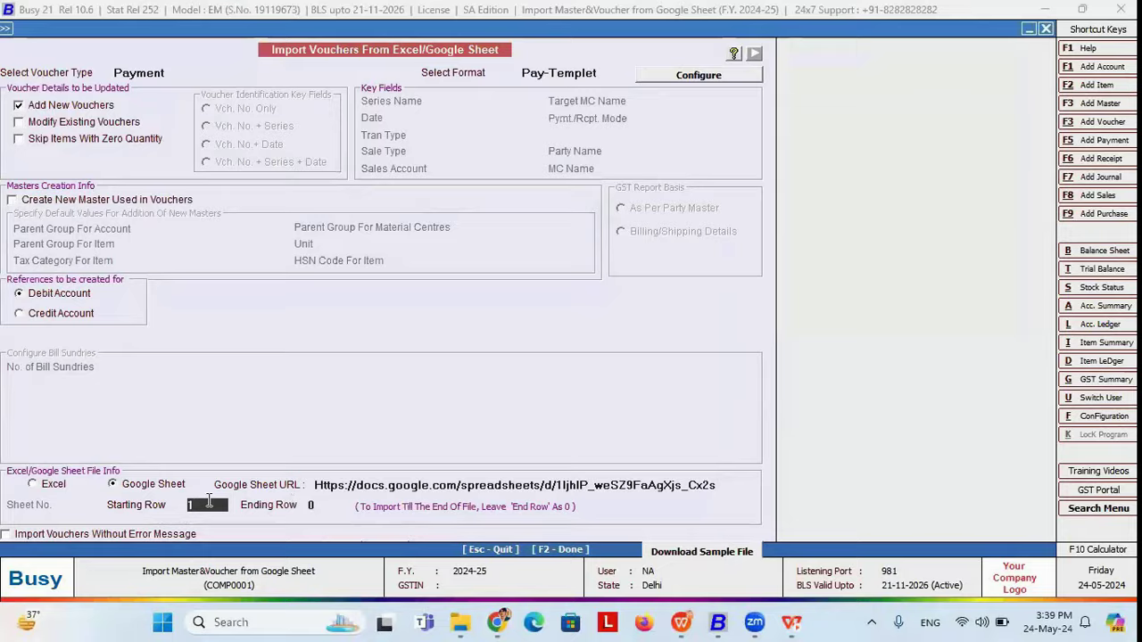
key(alt+Tab)
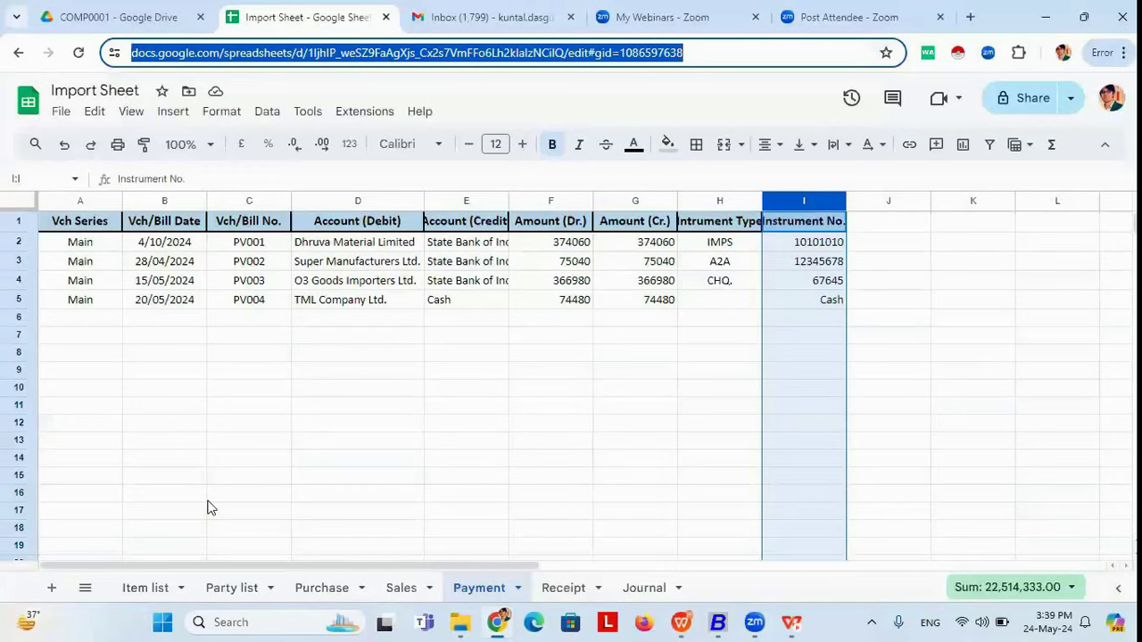
click(90, 251)
key(Down)
key(Down)
key(Down)
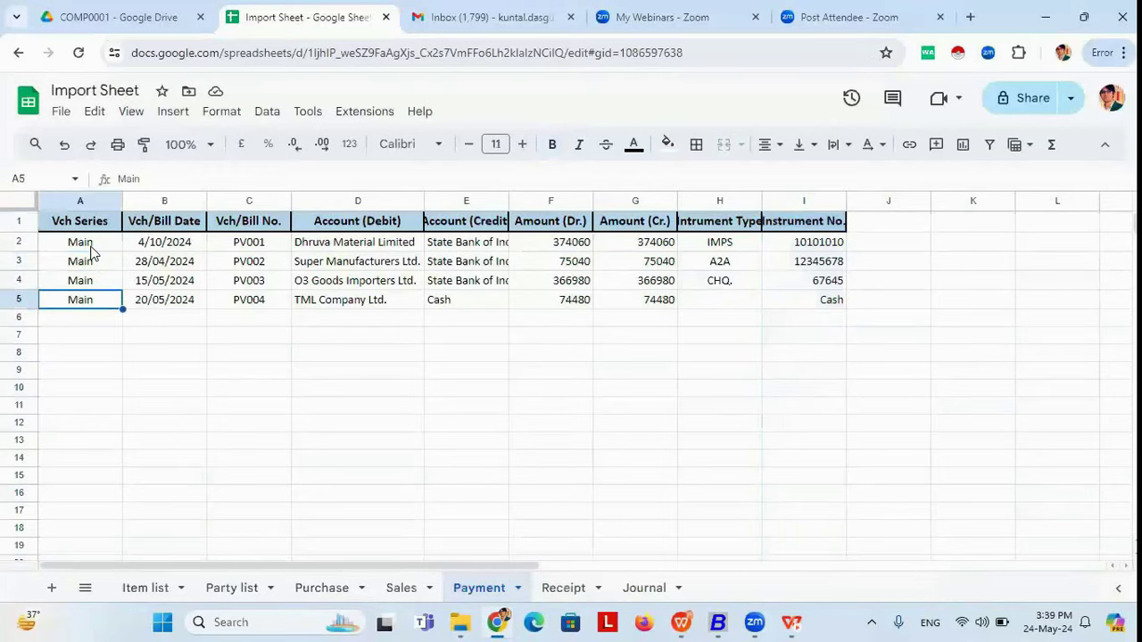
key(alt+Tab)
text(2)
key(Return)
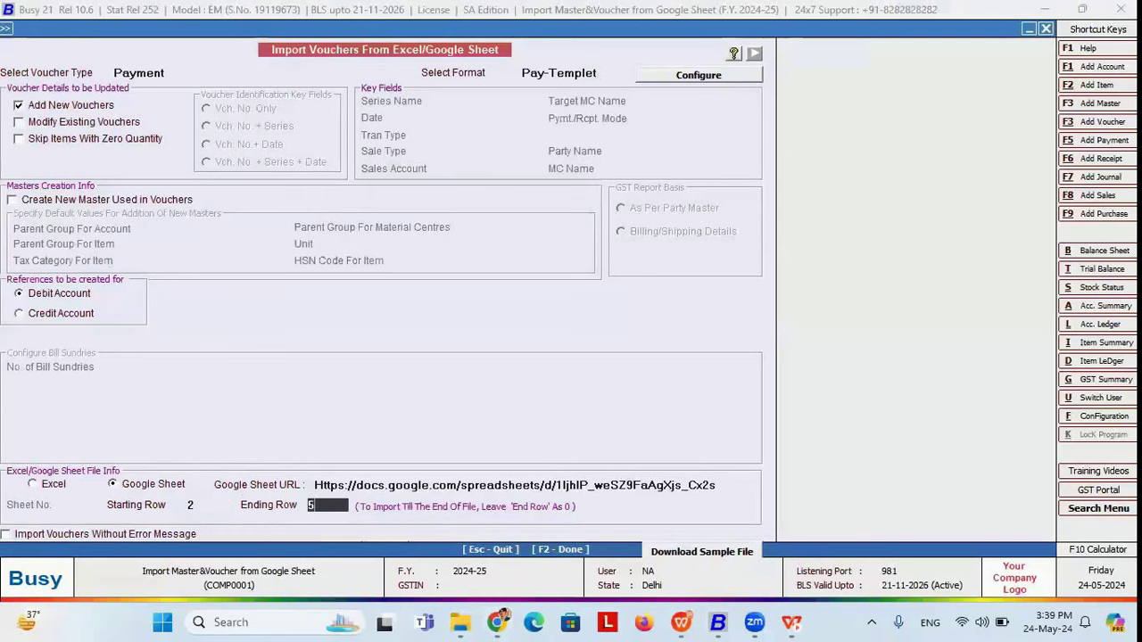
Step: Try to import the Payment vouchers from the Google Sheet, aborting the import and declining to view the error file
key(Return)
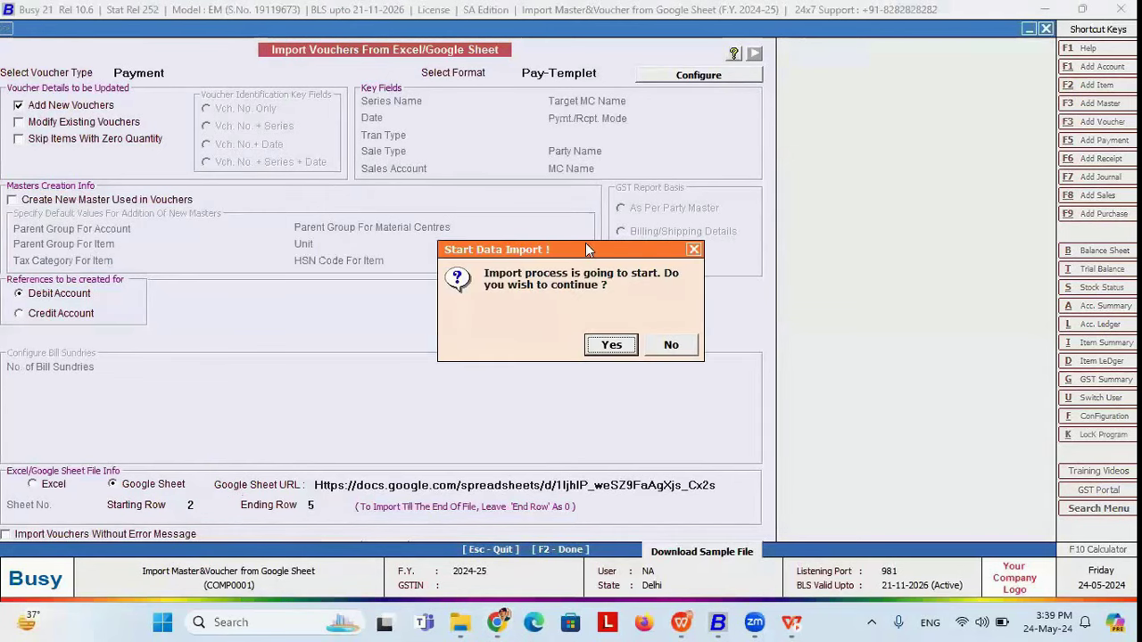
key(Return)
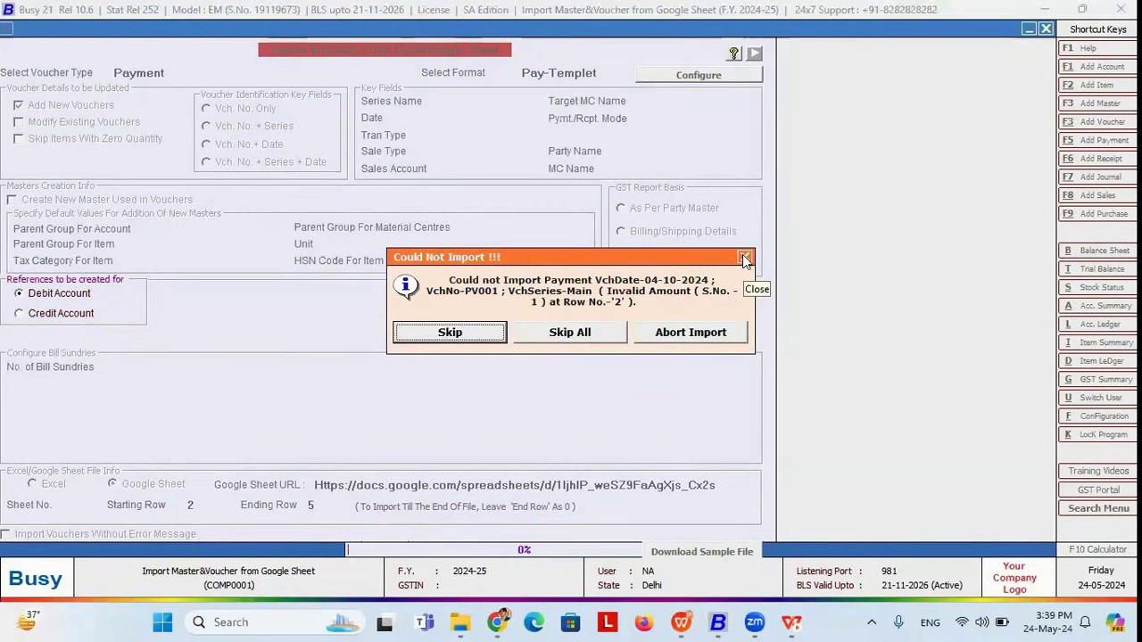
click(745, 259)
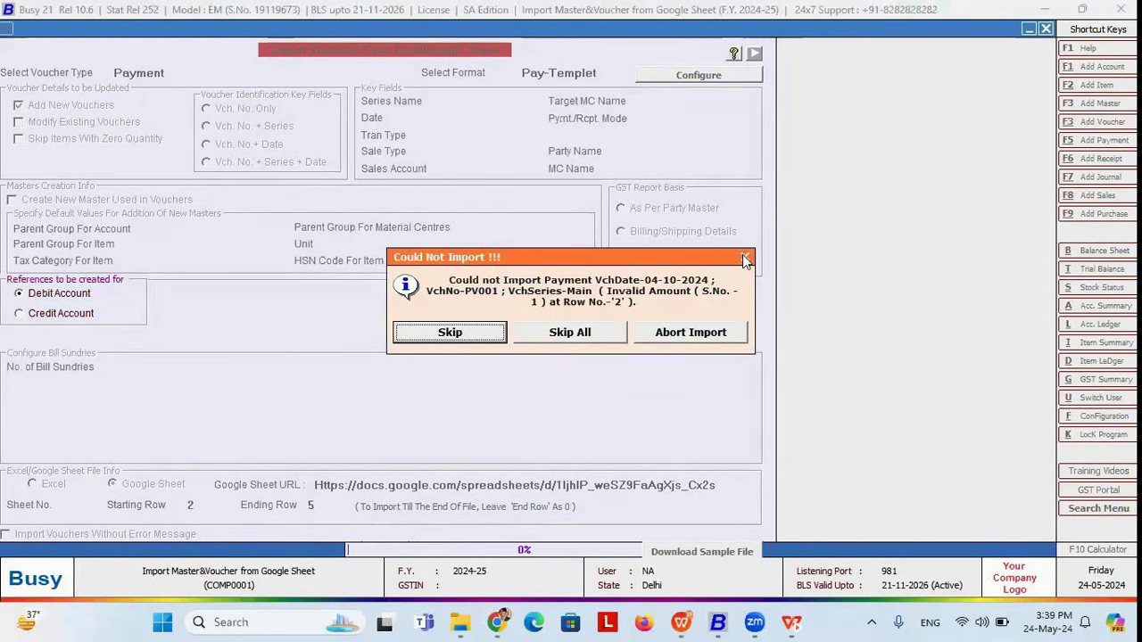
click(692, 334)
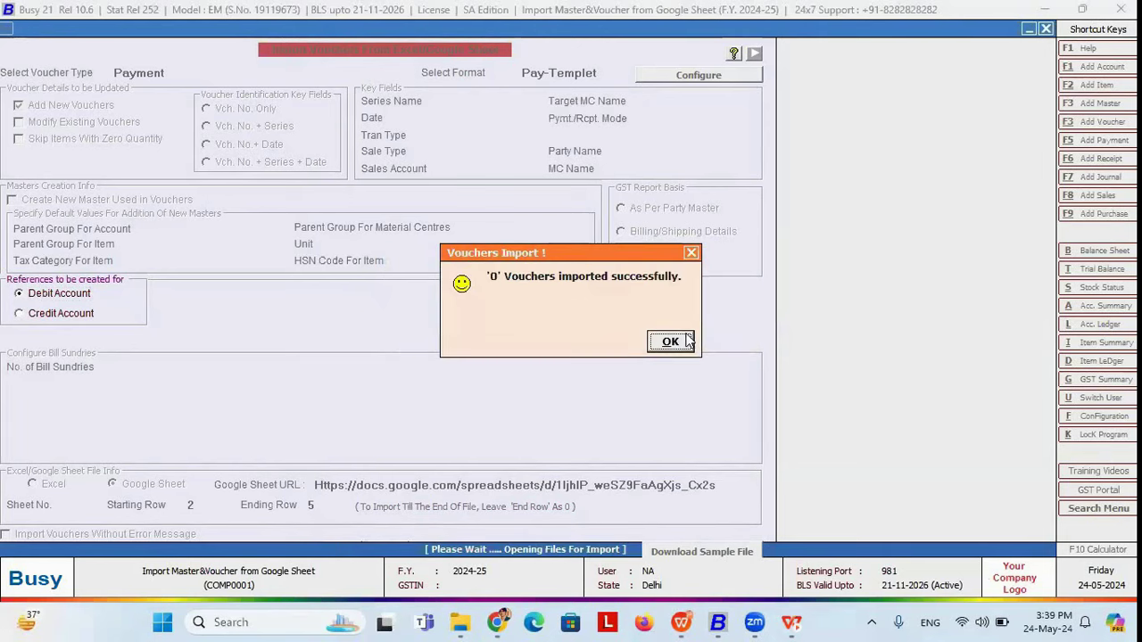
click(688, 342)
click(680, 348)
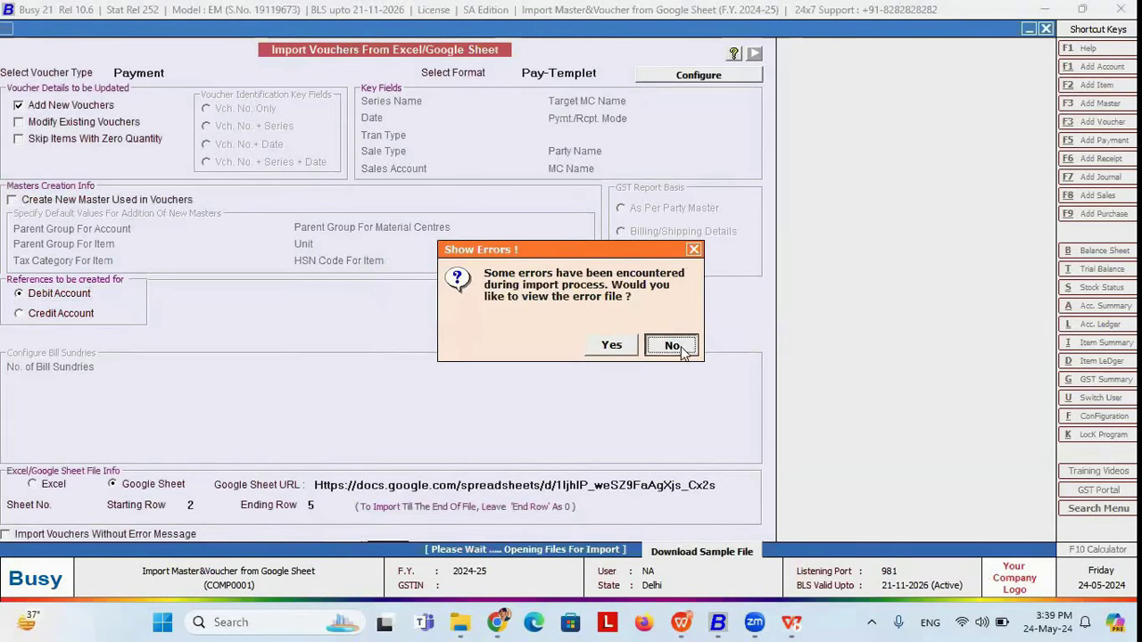
Step: Reopen the configuration of the Pay-Templet format under Payment
click(699, 76)
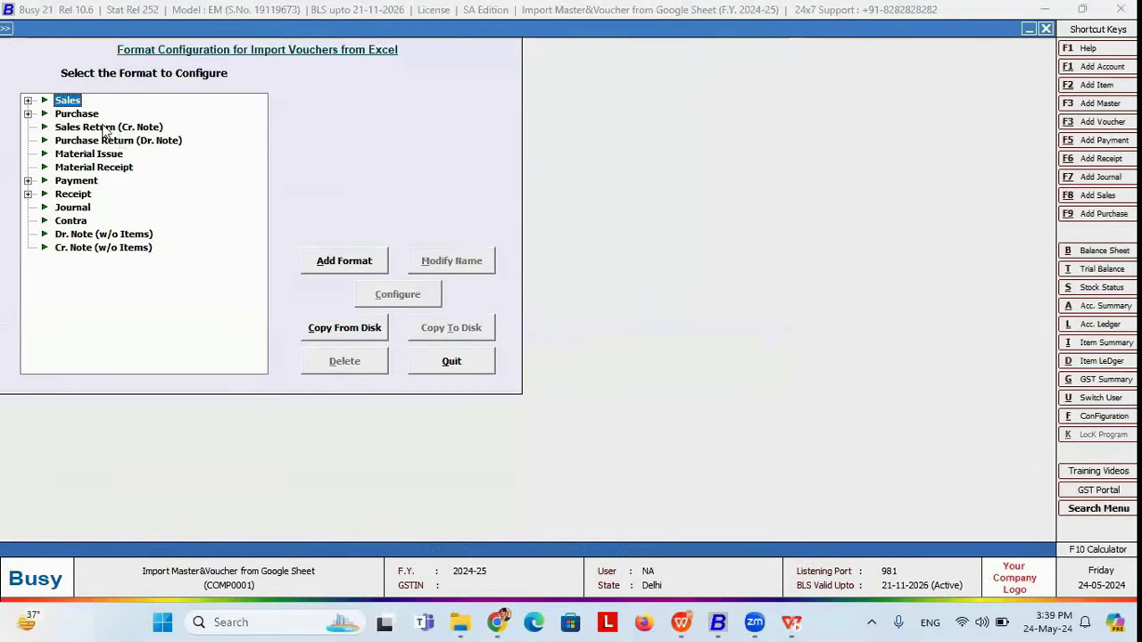
click(27, 180)
click(102, 193)
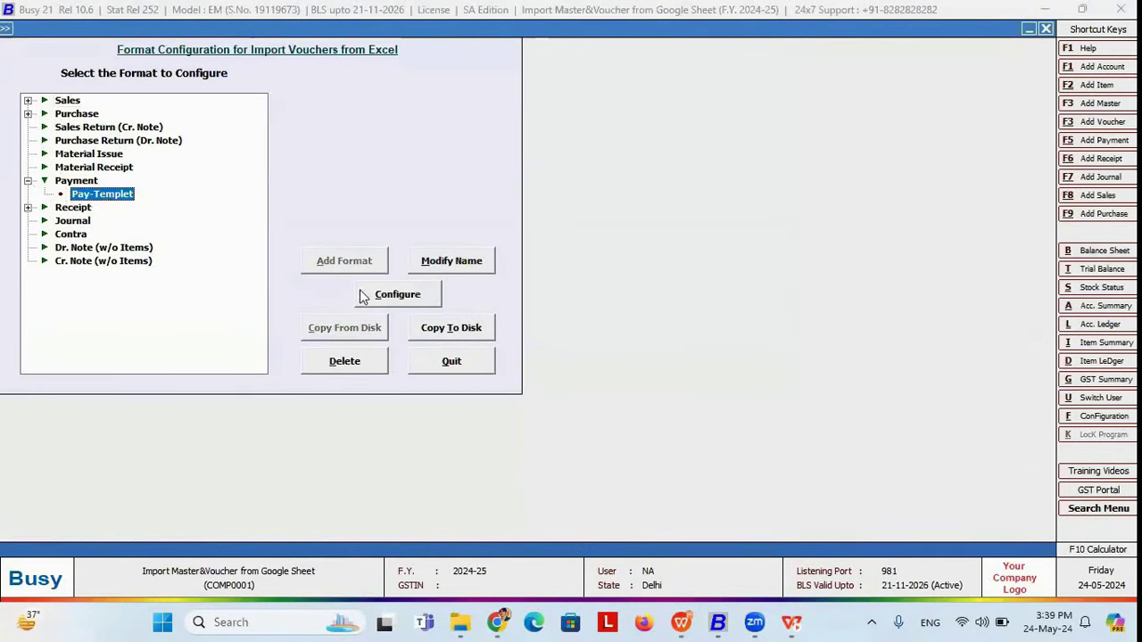
click(403, 296)
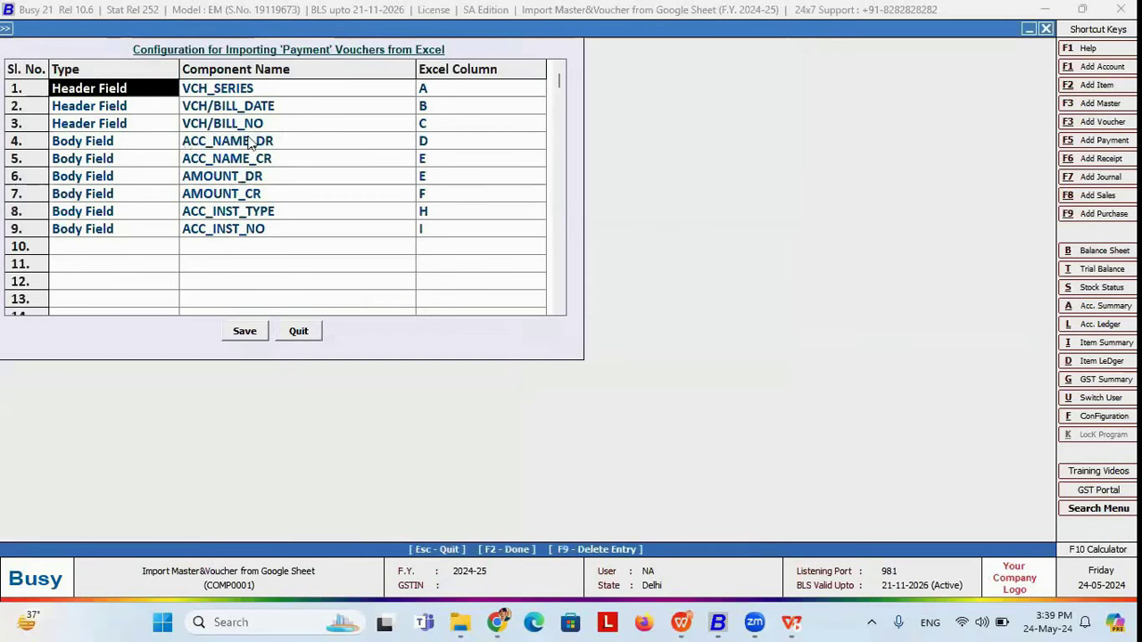
Step: Check the Amount (Dr.) column in the Payment sheet and map AMOUNT_DR to Excel column F in the Pay-Templet format
click(285, 181)
key(Return)
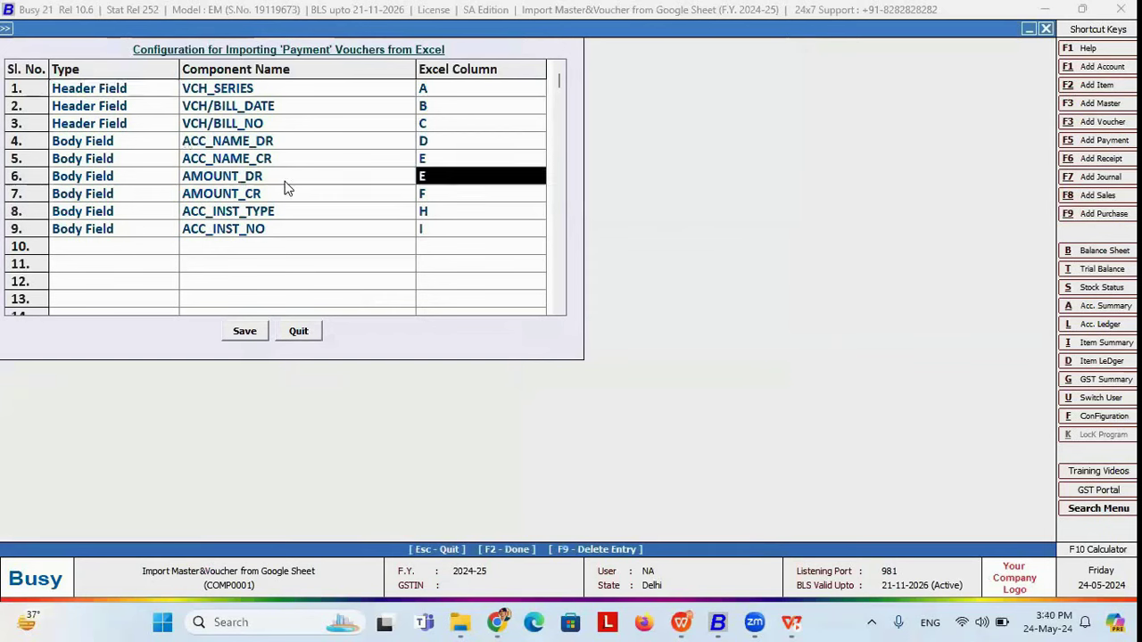
key(Return)
key(Return)
click(284, 182)
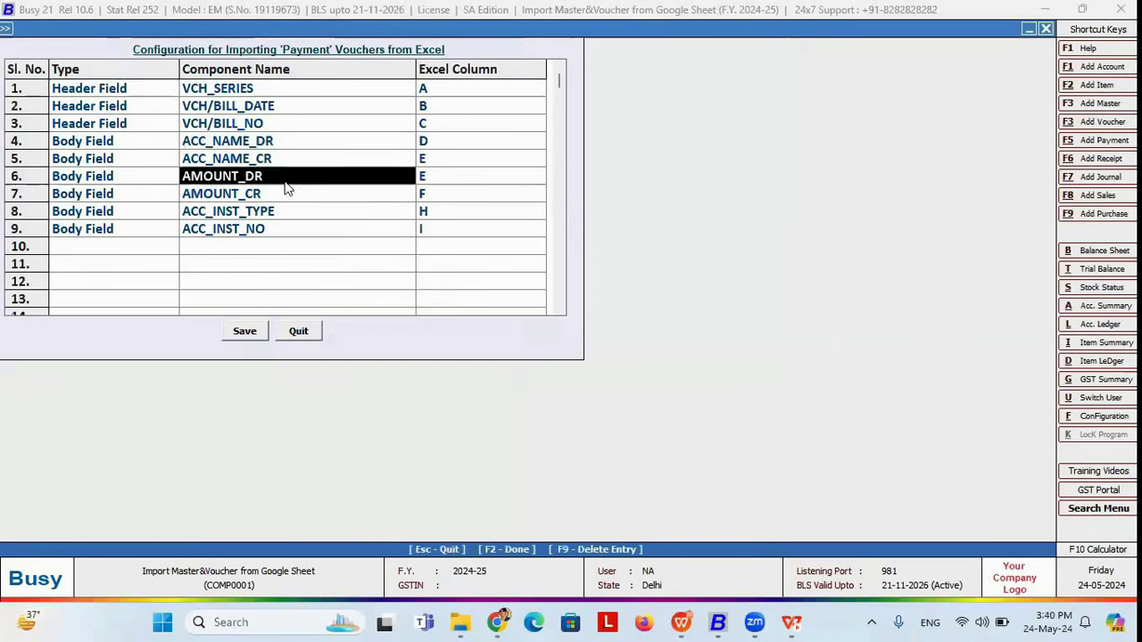
key(Down)
key(Up)
key(Return)
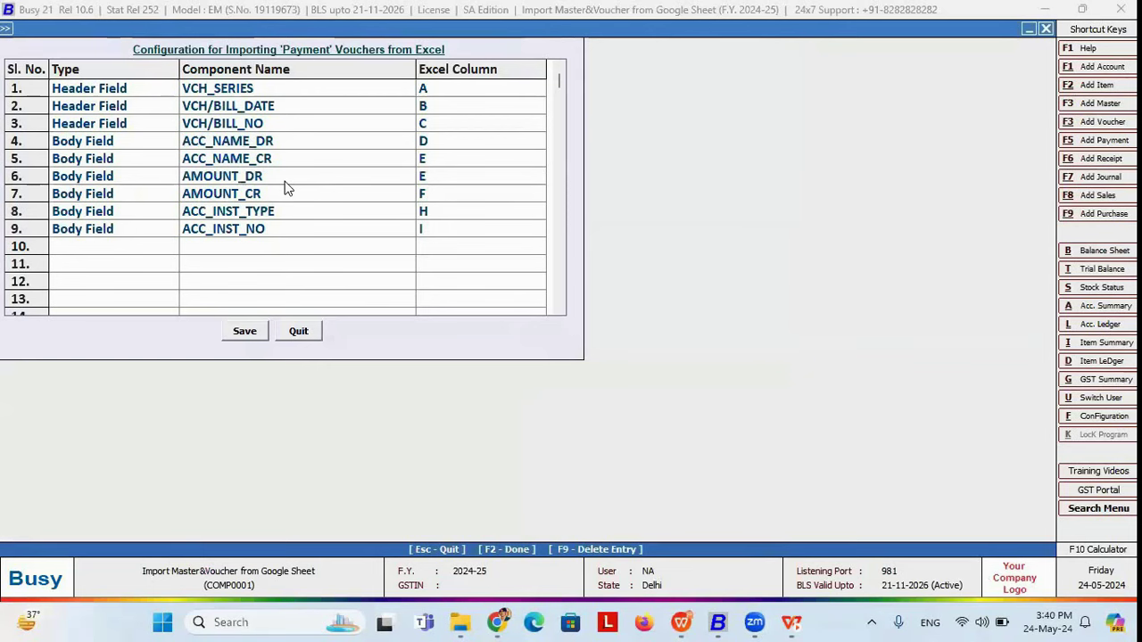
key(alt+Tab)
key(alt+Tab)
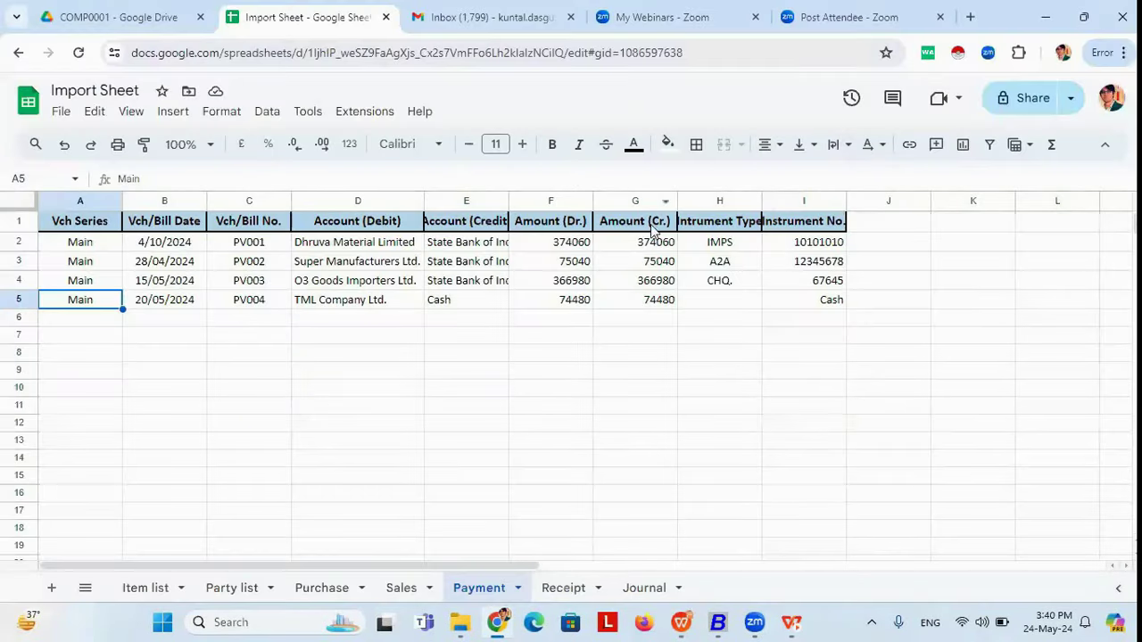
click(547, 202)
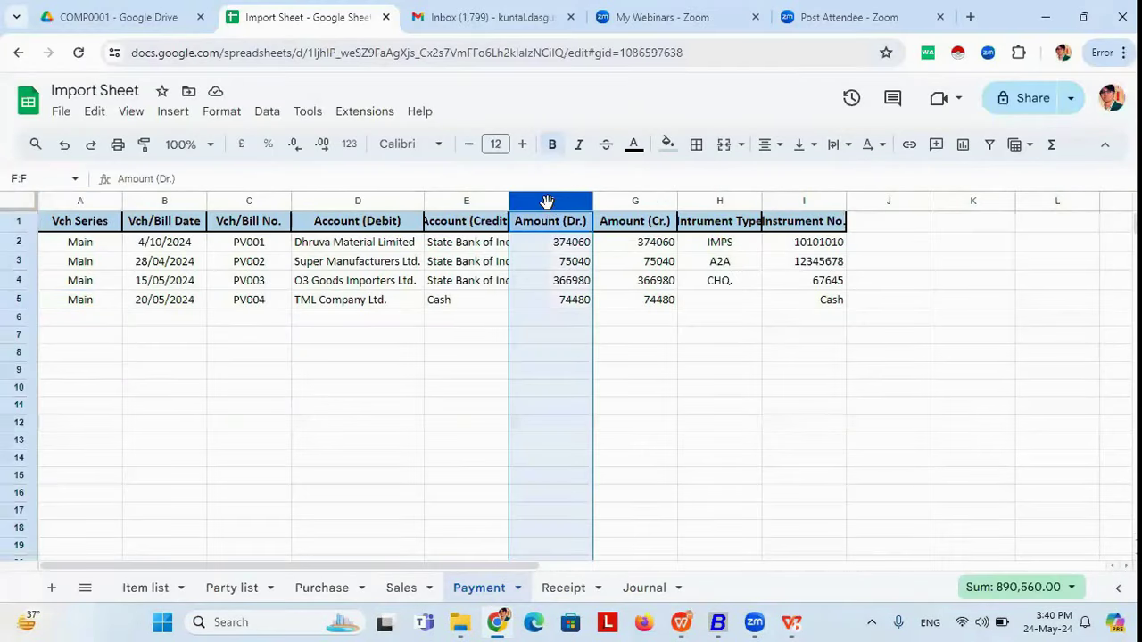
key(alt+Tab)
key(alt+Tab)
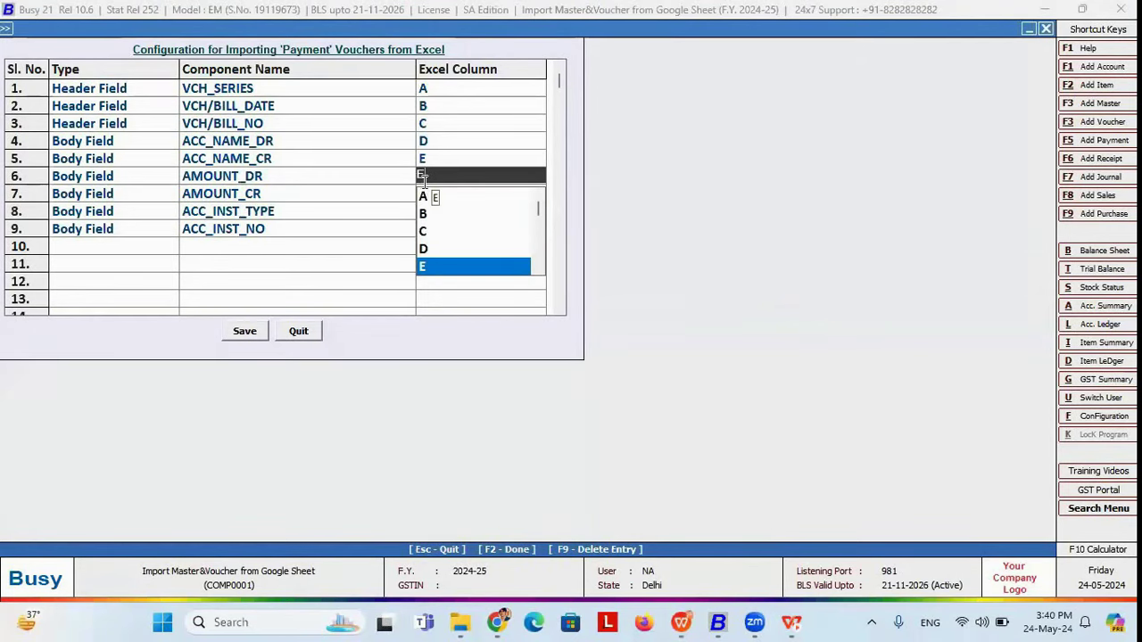
key(BackSpace)
text(F)
key(Return)
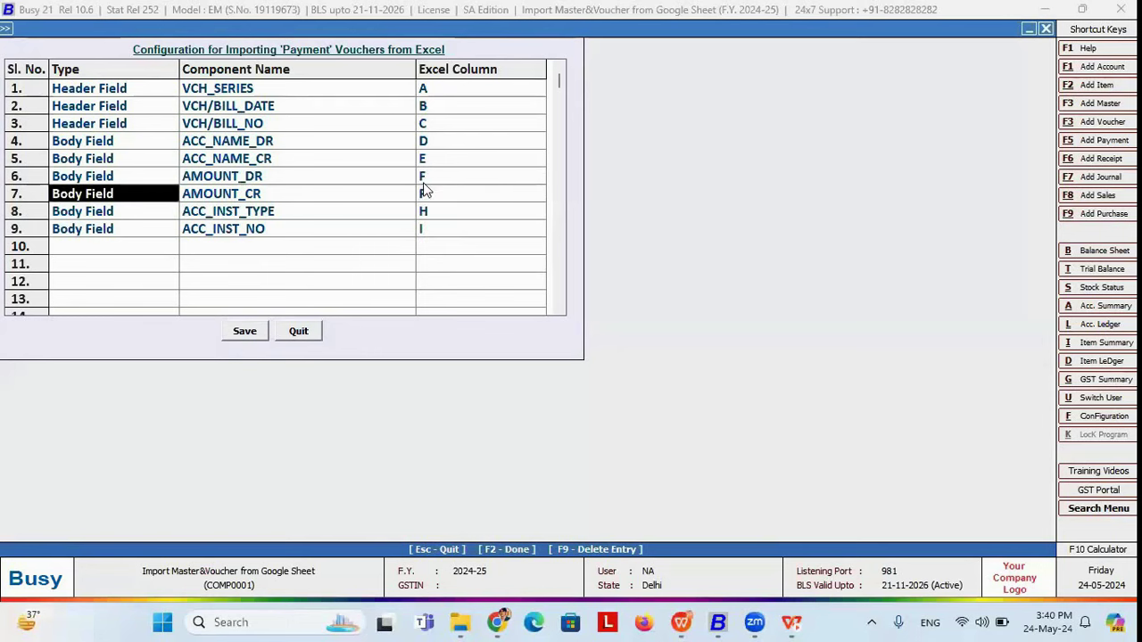
Step: Check the Amount (Cr.) column in the Payment sheet, map AMOUNT_CR to column G, and save the format configuration
click(439, 194)
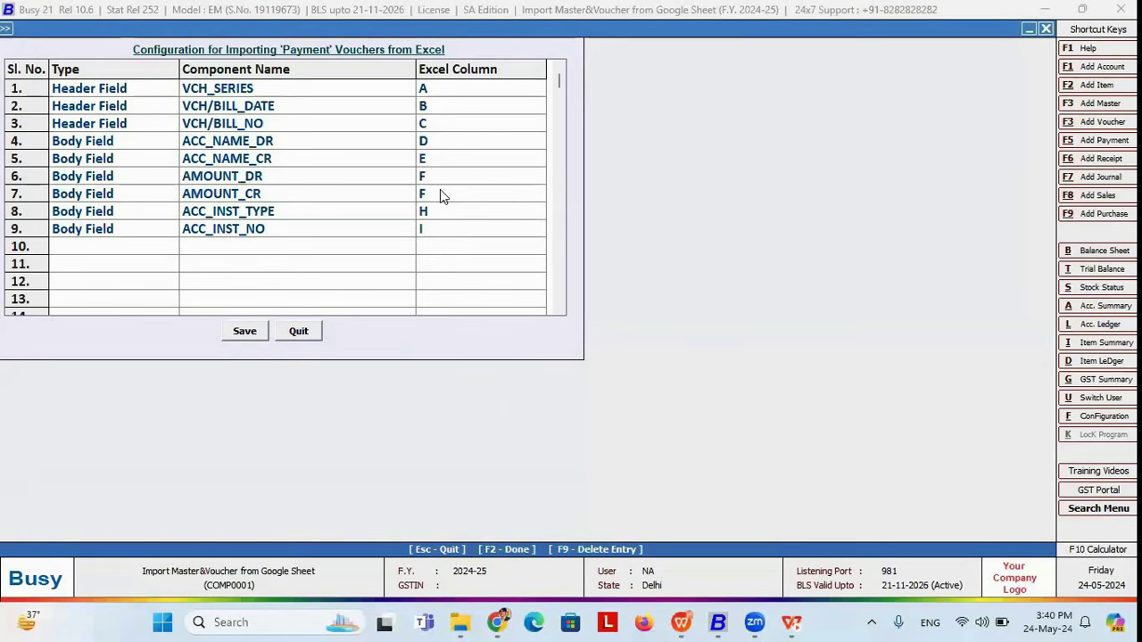
key(alt+Tab)
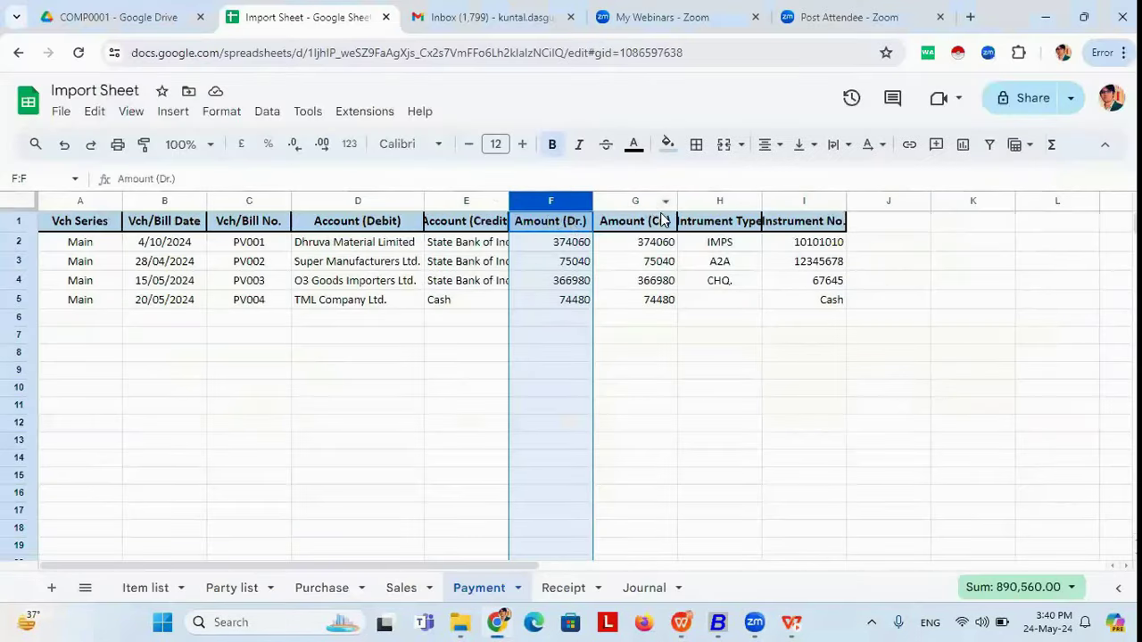
key(alt+Tab)
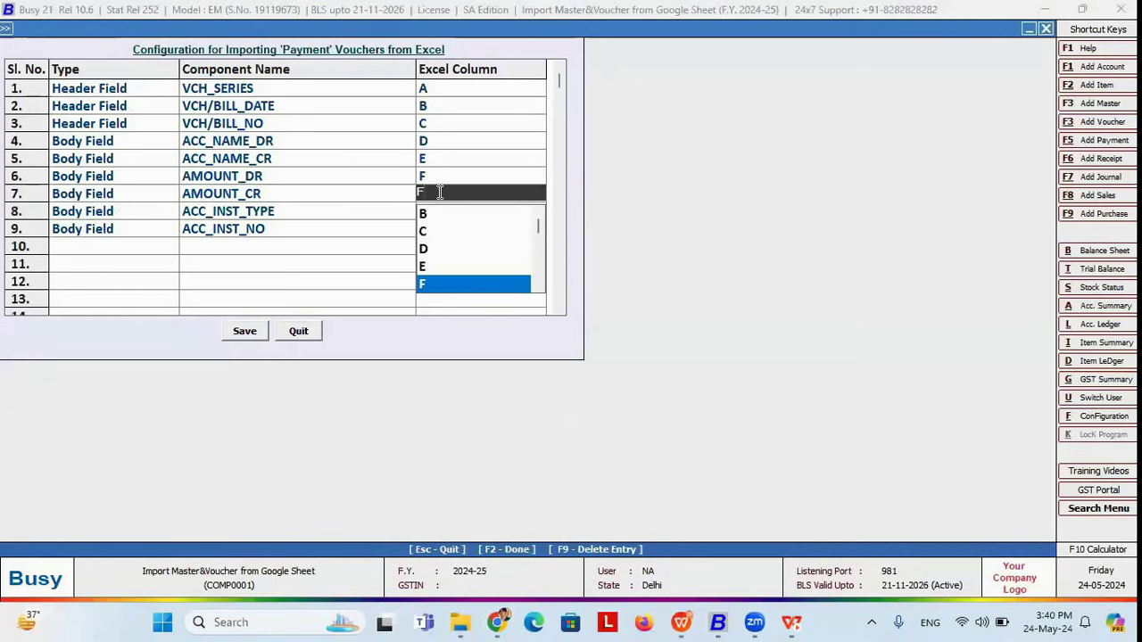
text(G)
key(Return)
click(247, 331)
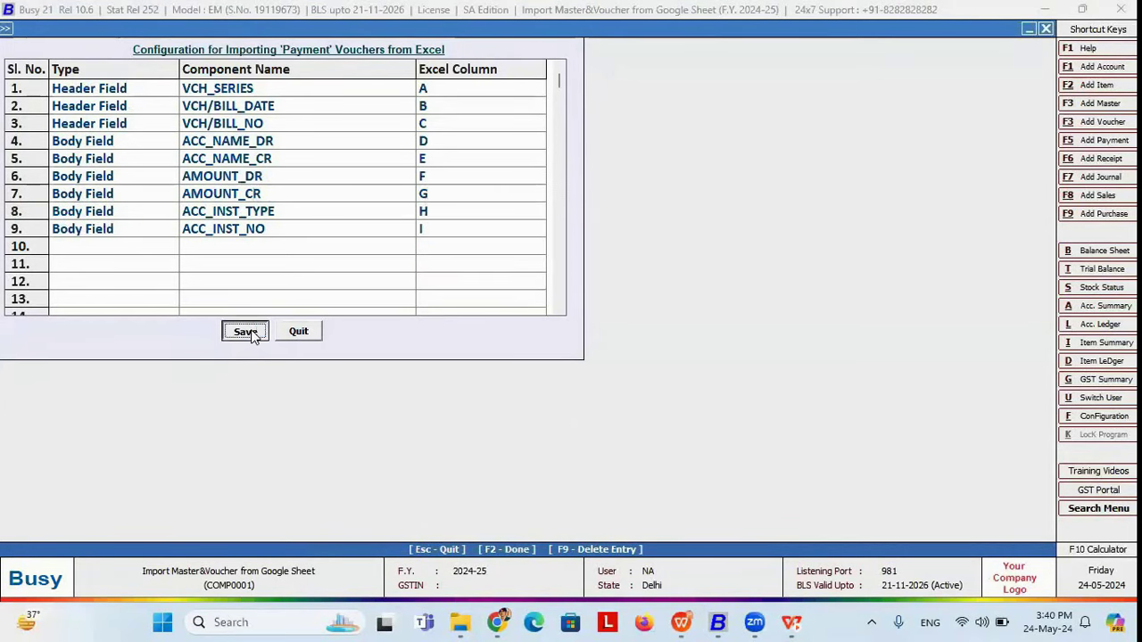
click(449, 364)
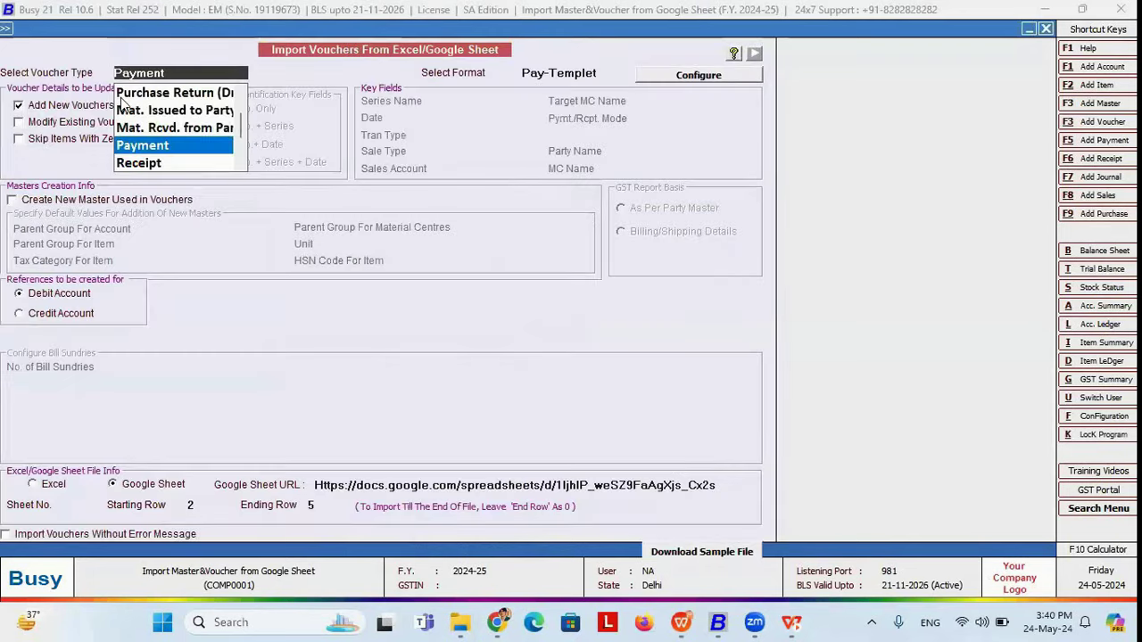
Step: Import the Payment vouchers from the Google Sheet with the Pay-Templet format and close the import form
key(Return)
key(Return)
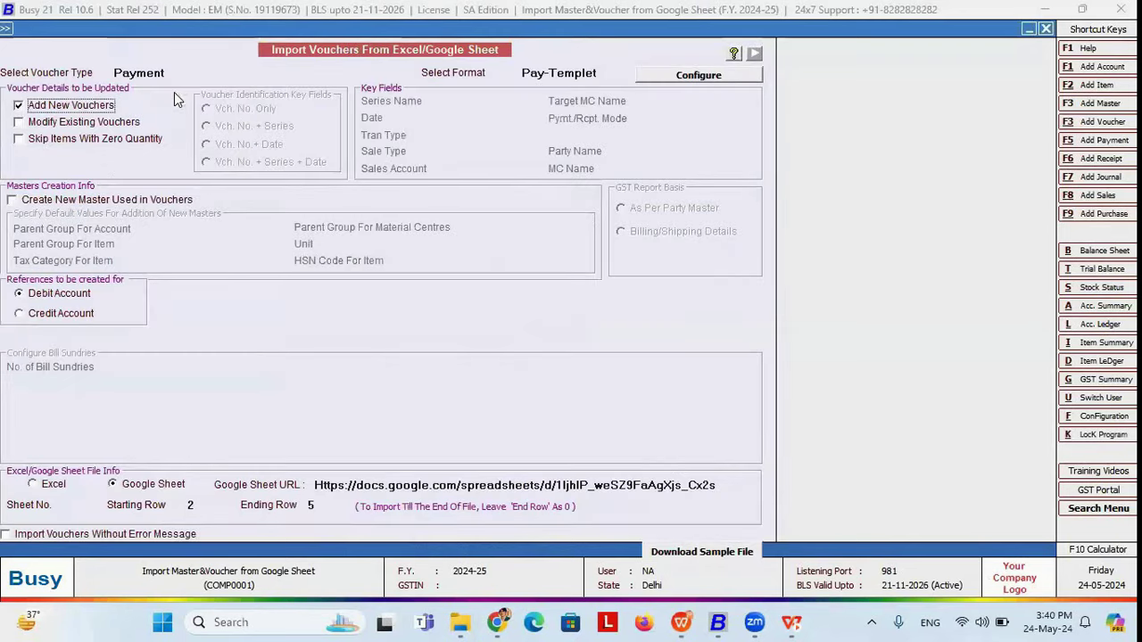
click(317, 485)
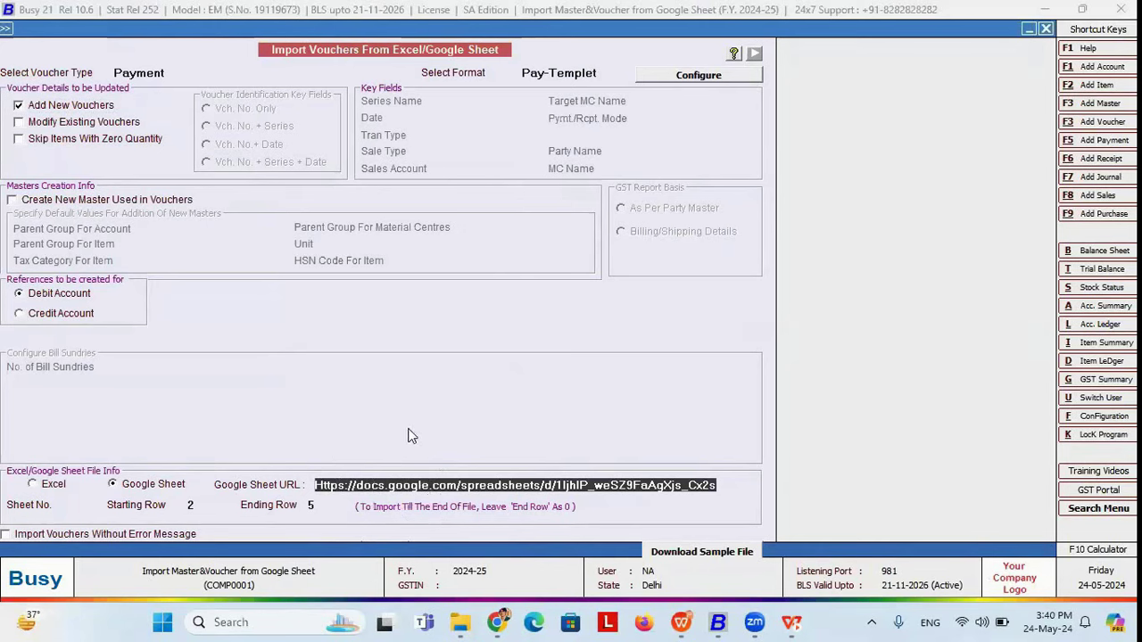
key(F2)
click(612, 342)
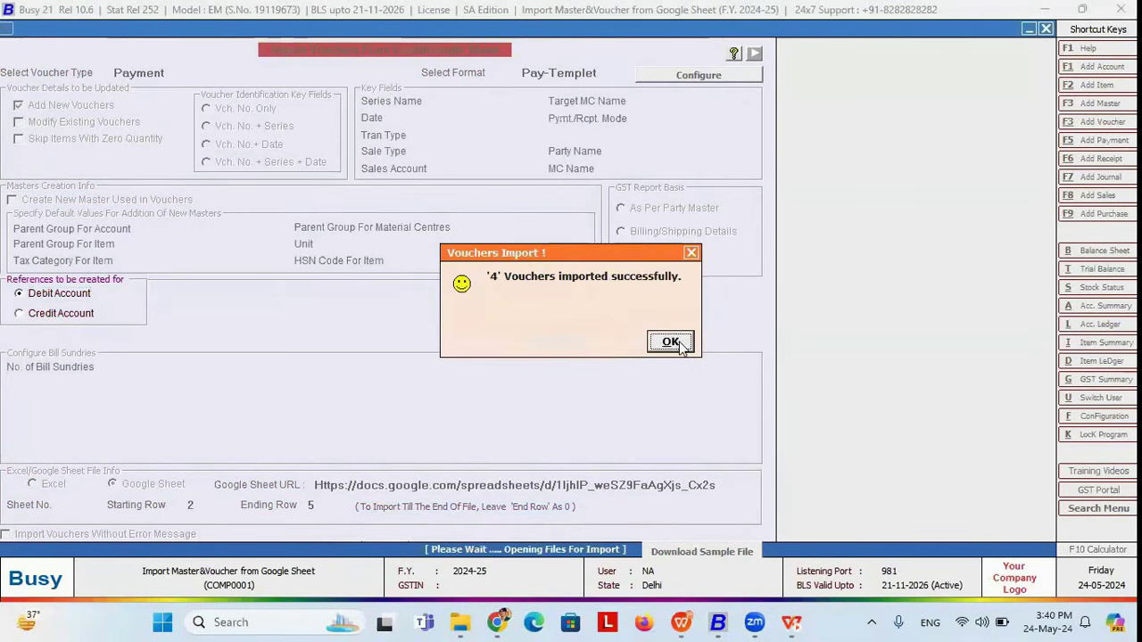
click(679, 342)
key(Escape)
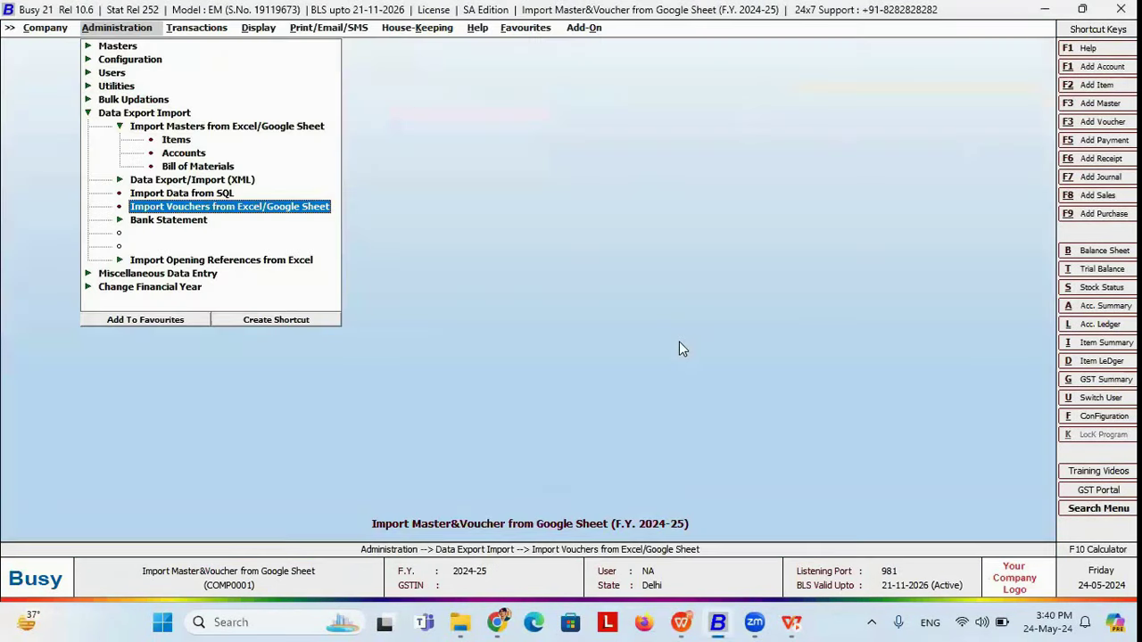
Step: List the Payment vouchers on screen to review the imported entries
key(Right)
key(Down)
key(Down)
key(Down)
key(Down)
key(Down)
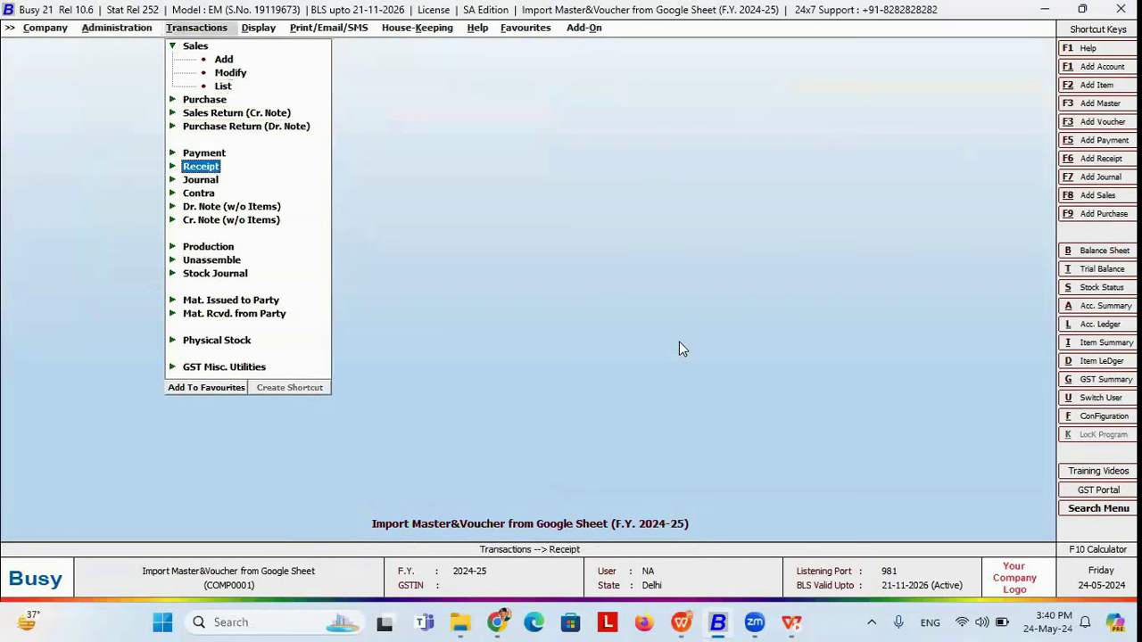
key(Up)
key(Right)
key(Down)
key(Down)
key(Down)
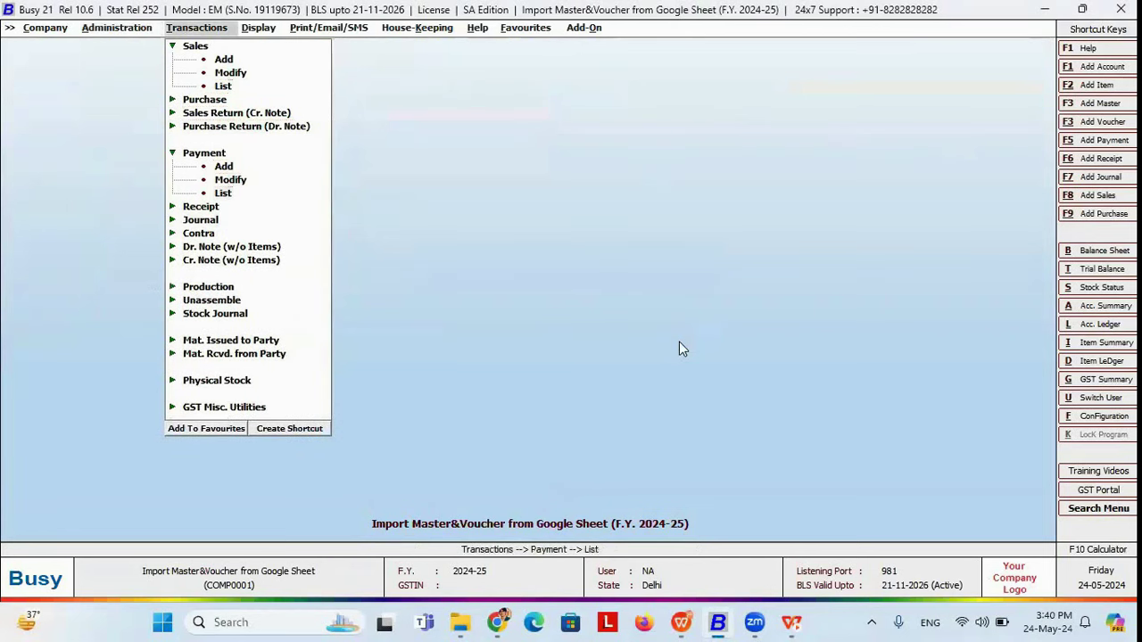
key(Return)
key(Return)
key(F2)
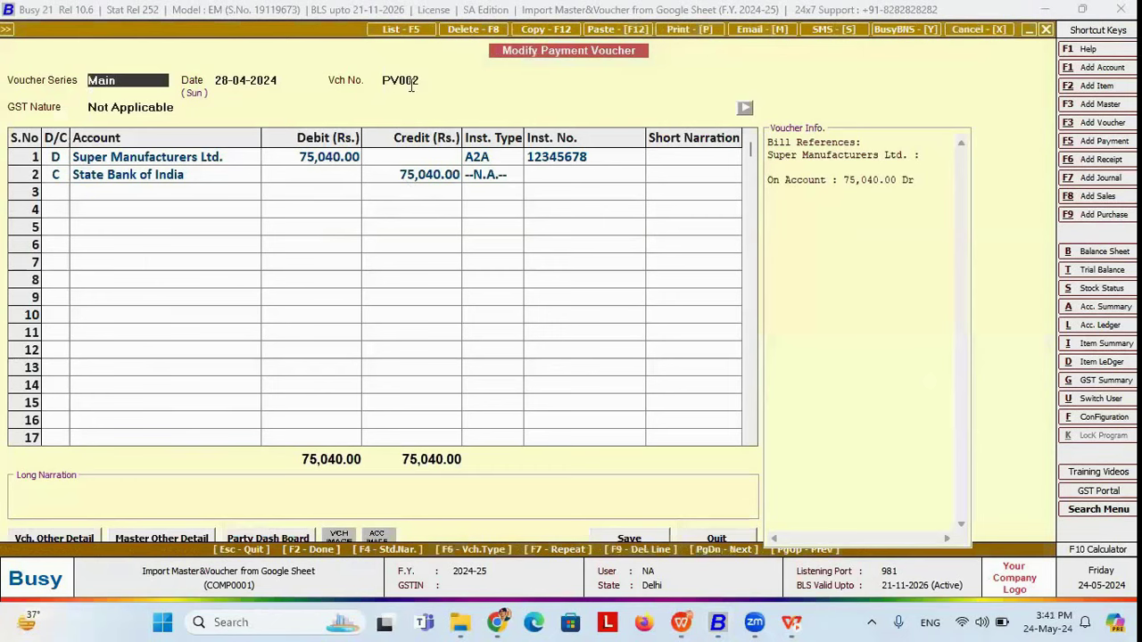
Step: Examine payment voucher PV002's debit account, debit and credit amounts, instrument type and instrument number, and close the voucher and list
click(187, 158)
click(315, 160)
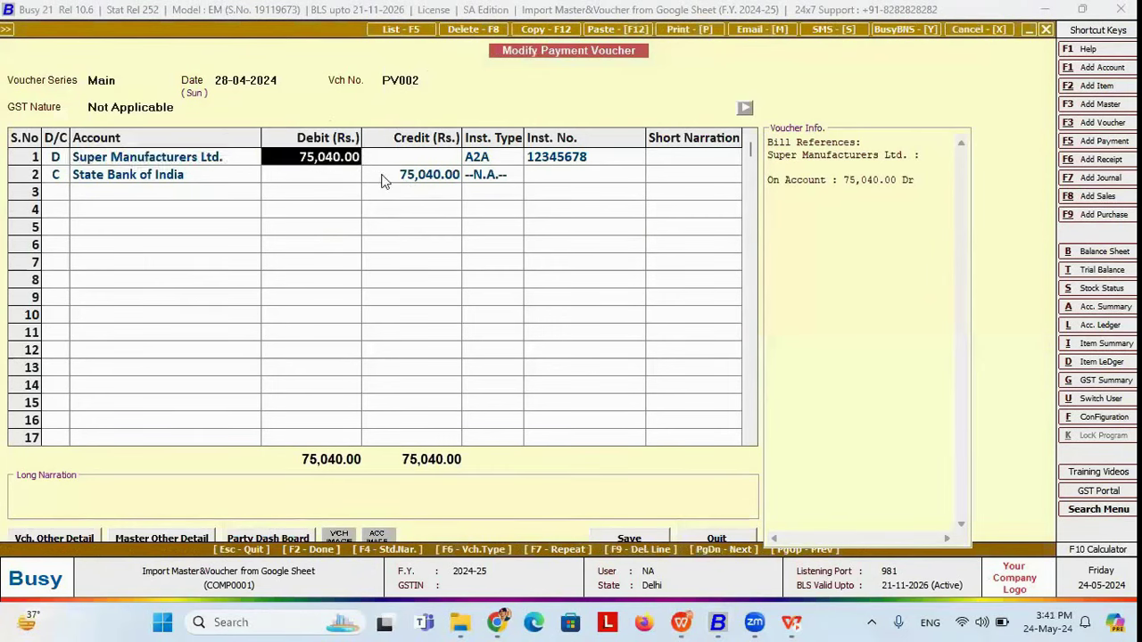
click(420, 180)
click(498, 160)
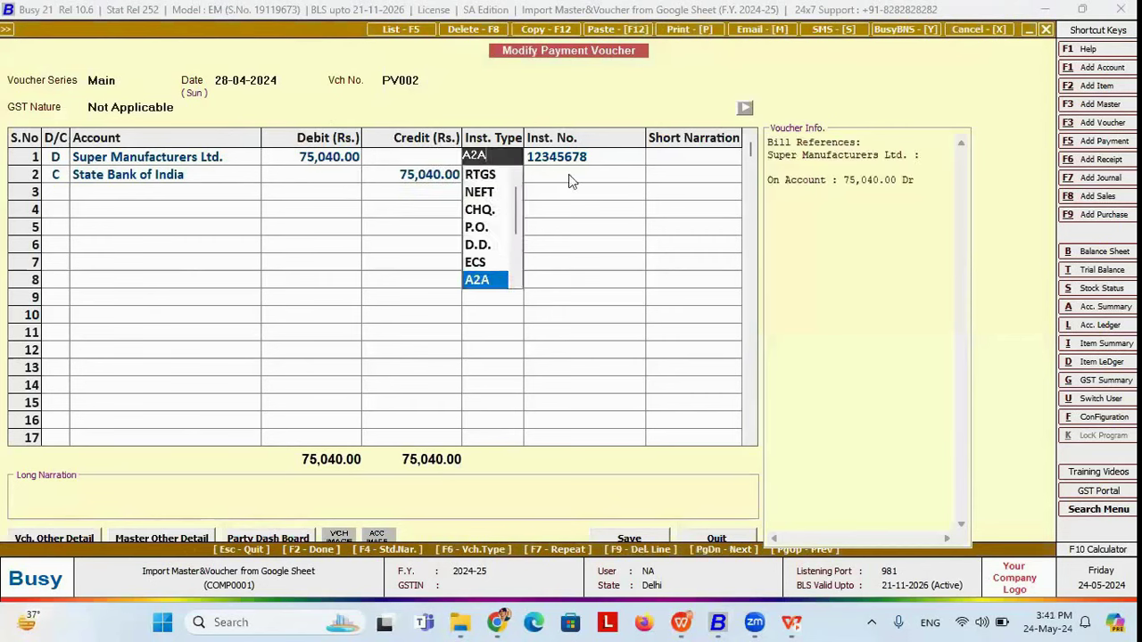
click(597, 159)
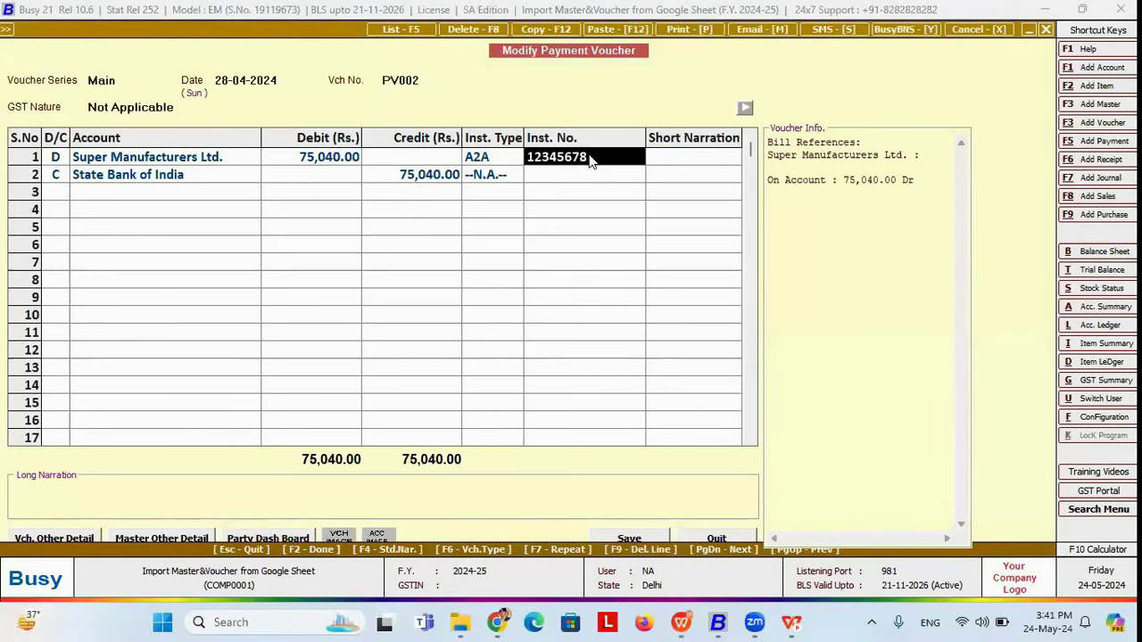
key(Escape)
key(Escape)
key(Escape)
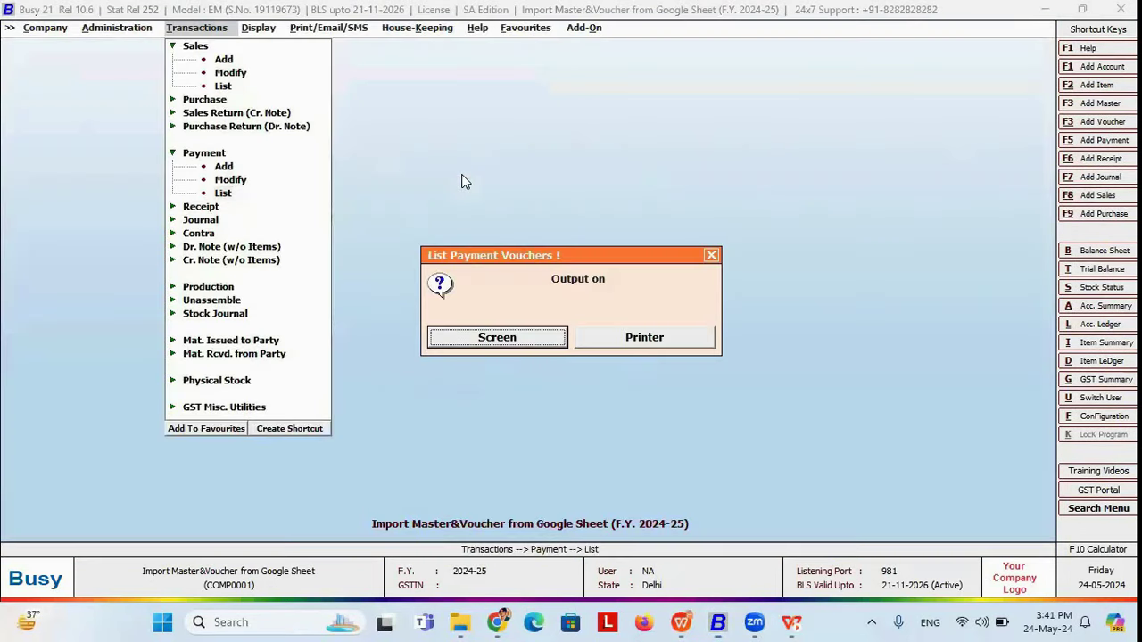
key(Escape)
Step: Reopen the voucher import from Excel/Google Sheet and choose the Receipt voucher type with format R
key(Left)
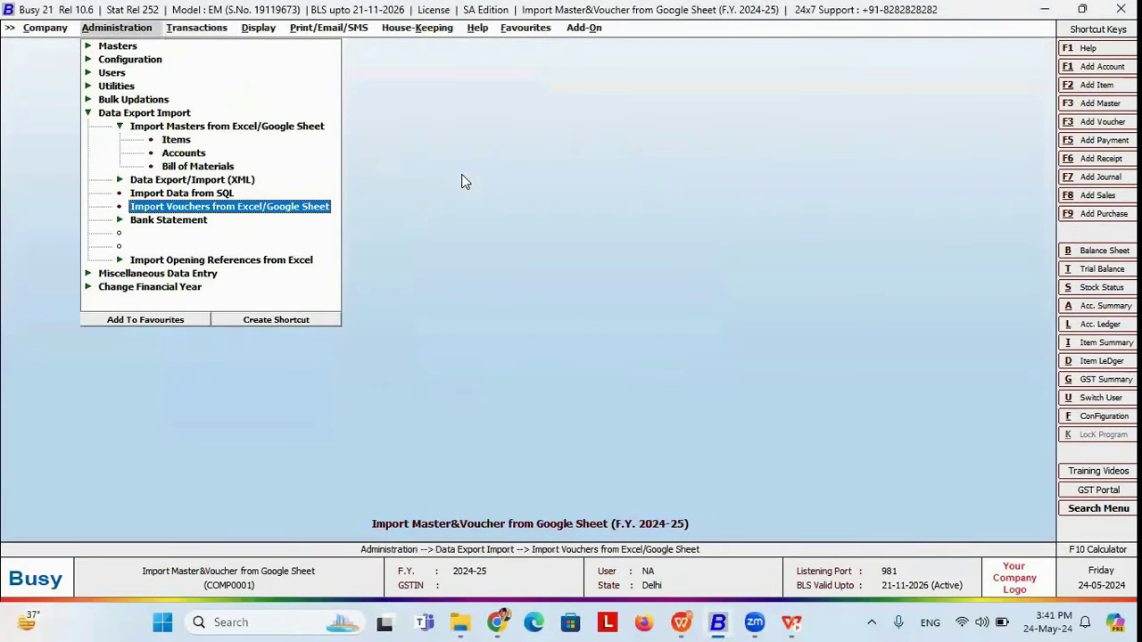
key(Return)
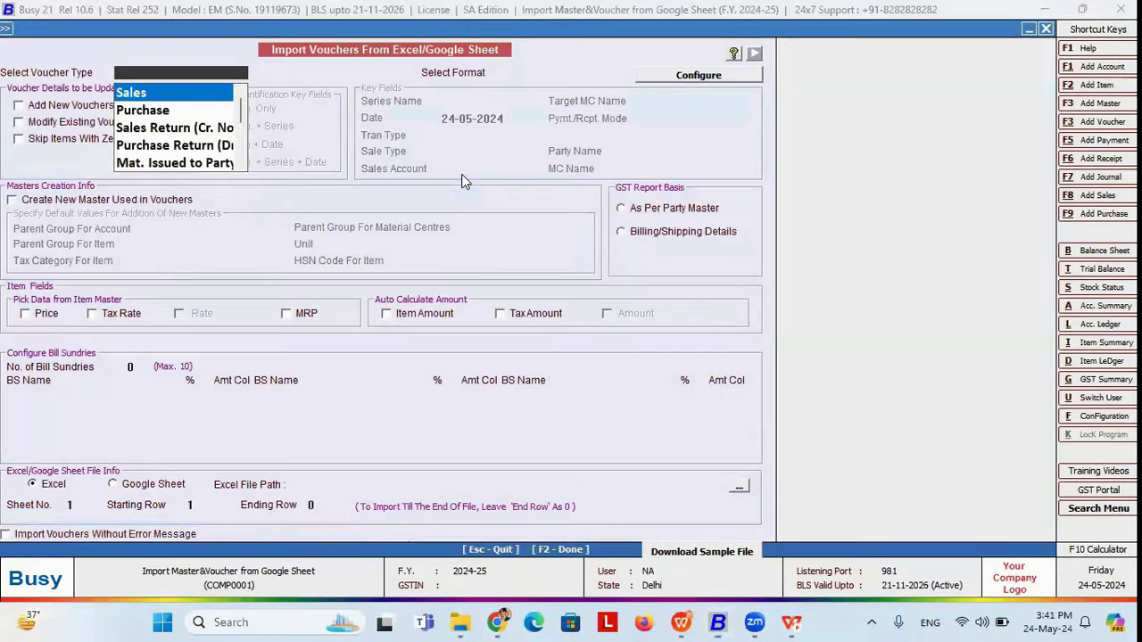
key(Down)
key(Down)
key(Down)
key(Down)
key(Down)
key(Down)
key(Down)
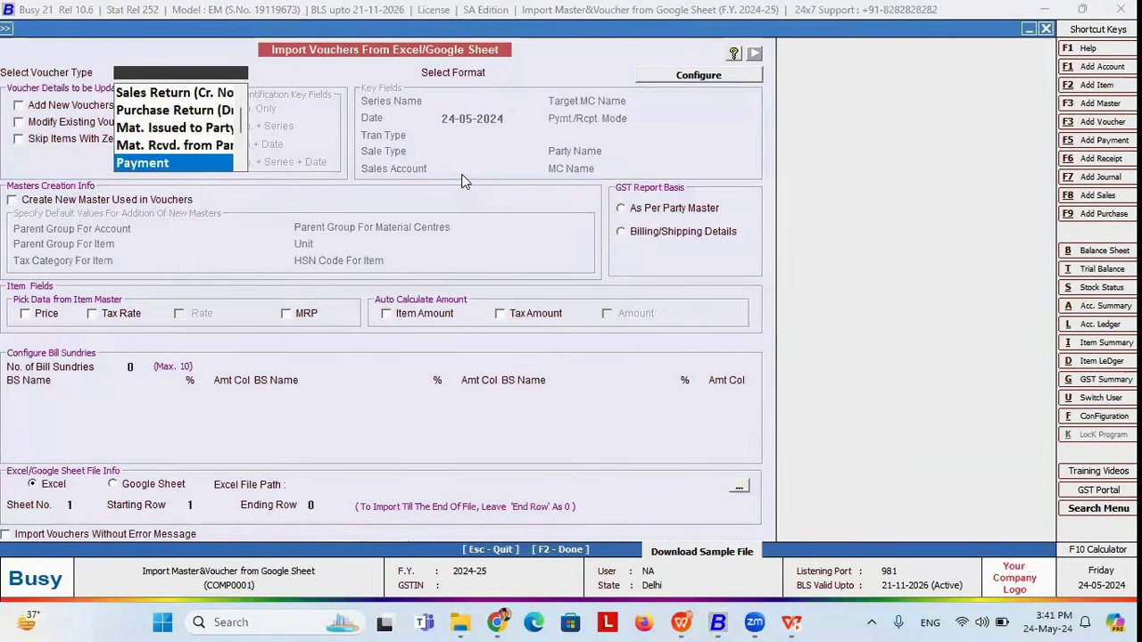
key(Return)
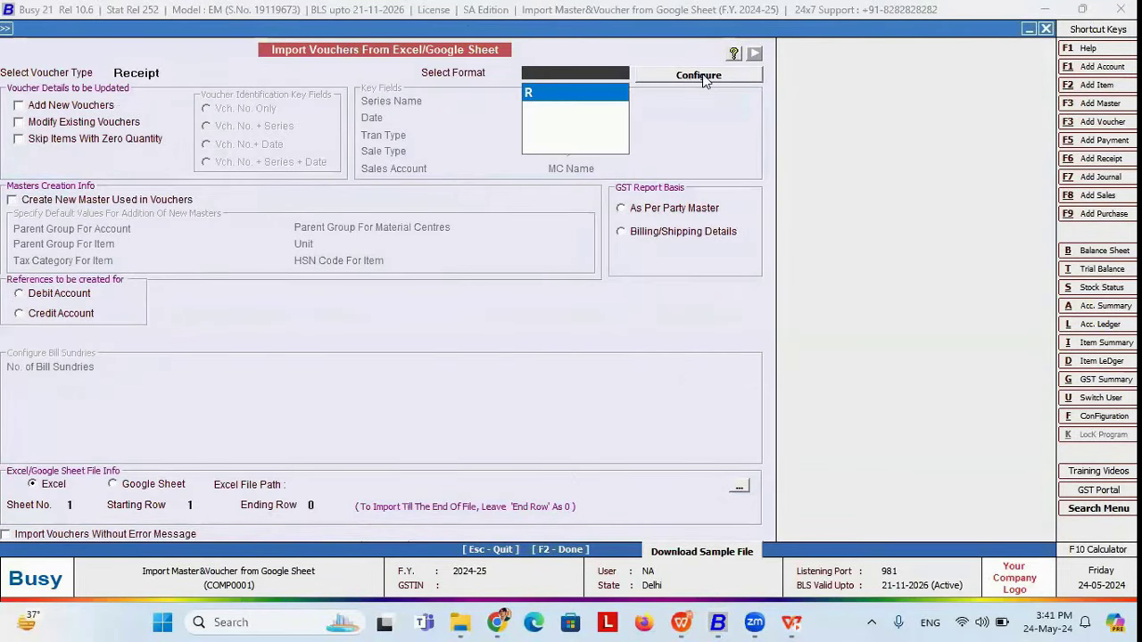
key(Return)
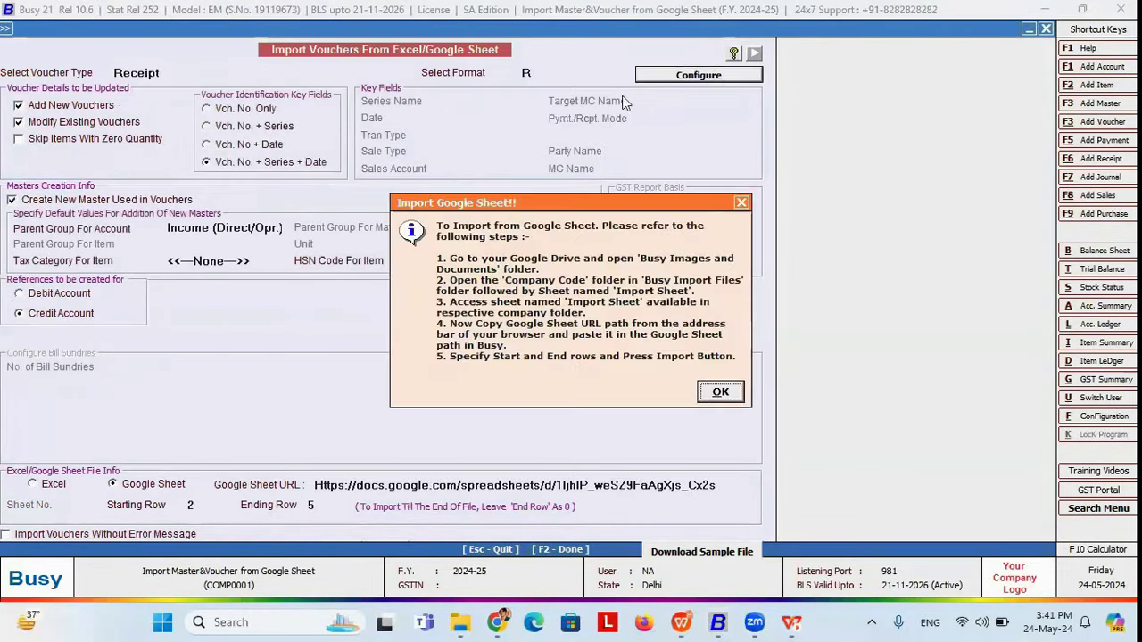
click(720, 392)
Step: Open the configuration of format R under Receipt
click(27, 194)
click(74, 208)
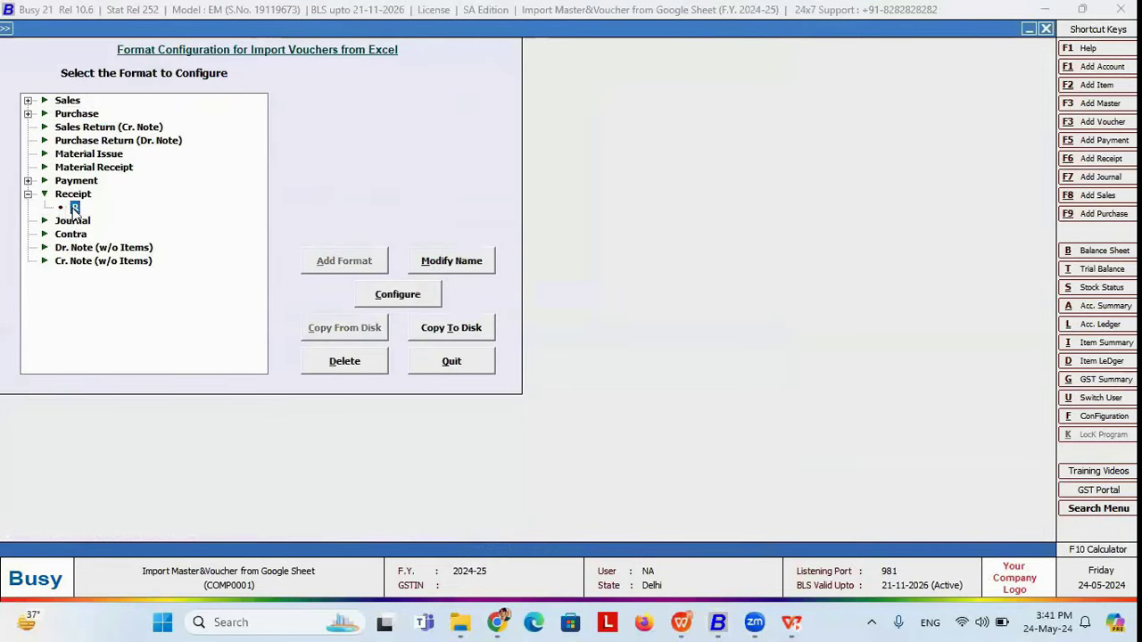
click(412, 296)
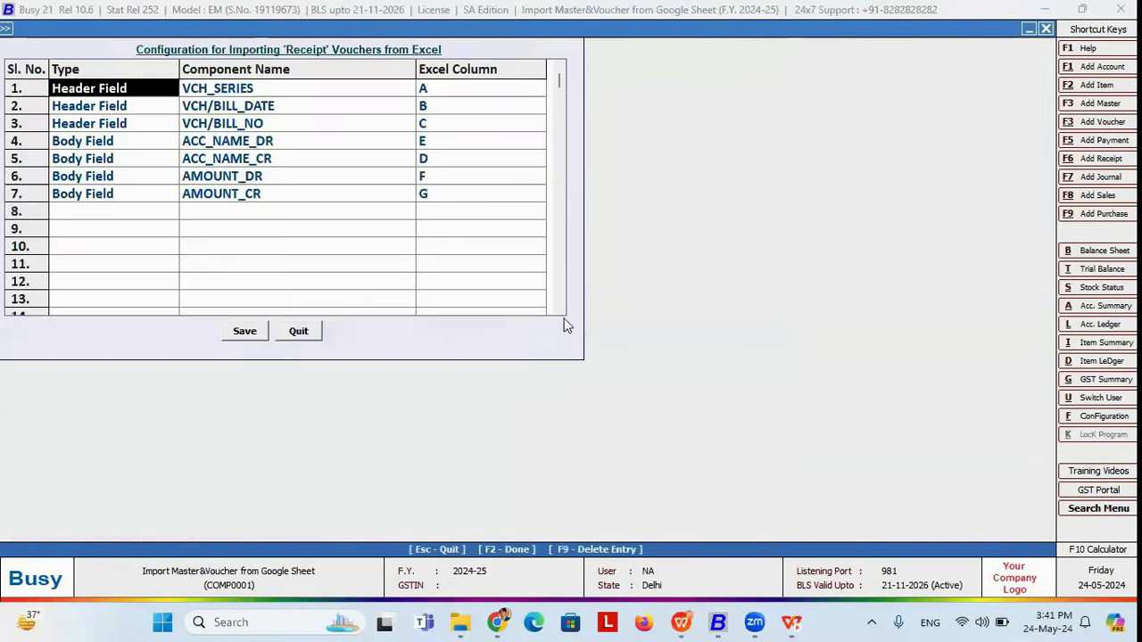
Step: Check the Vch Series column in the Receipt sheet and map VCH_SERIES to Excel column A in format R
click(300, 93)
click(438, 90)
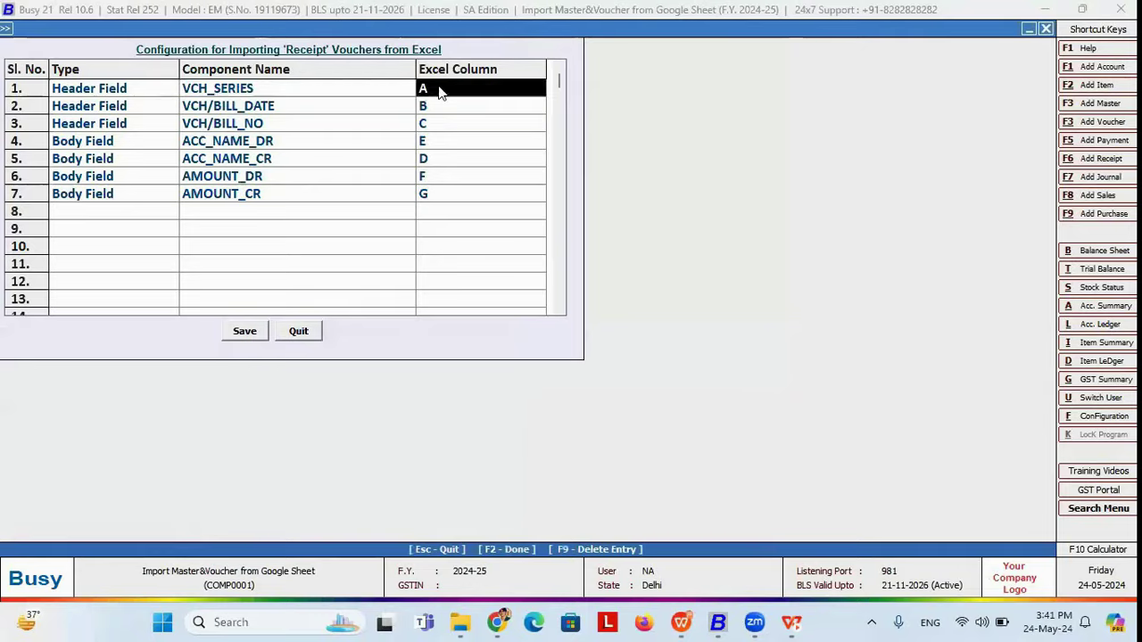
key(alt+Tab)
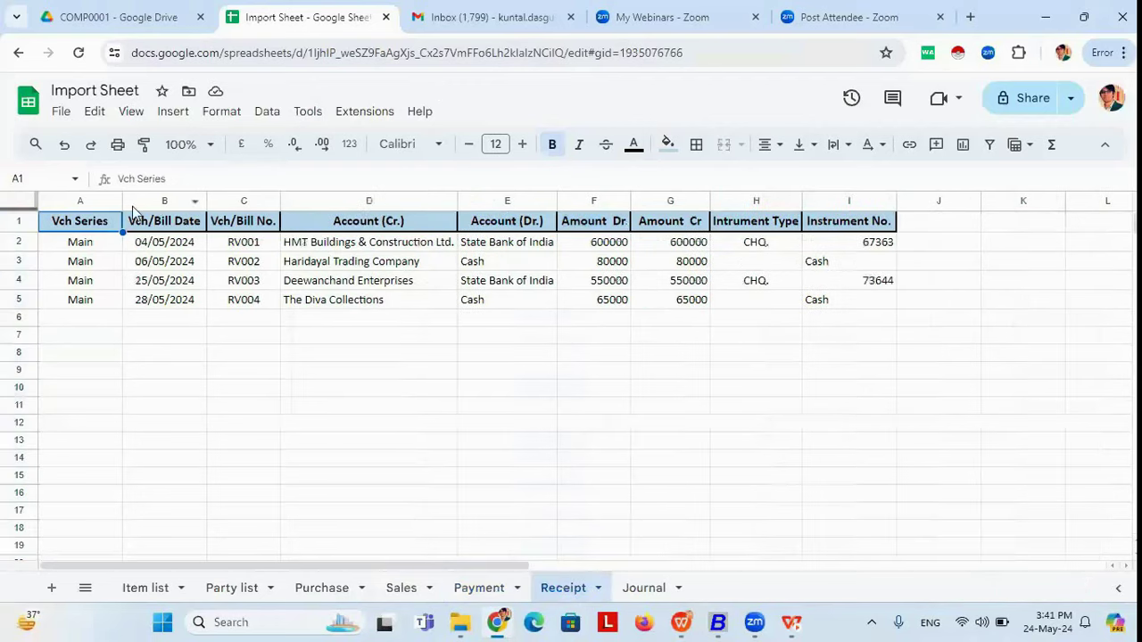
click(90, 202)
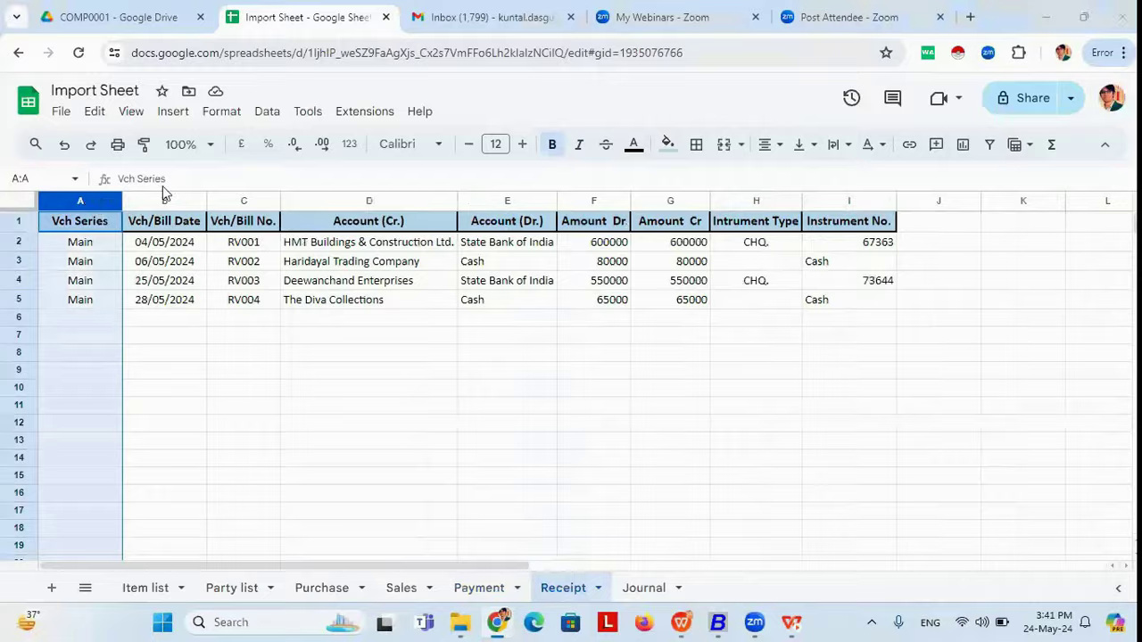
key(alt+Tab)
click(444, 89)
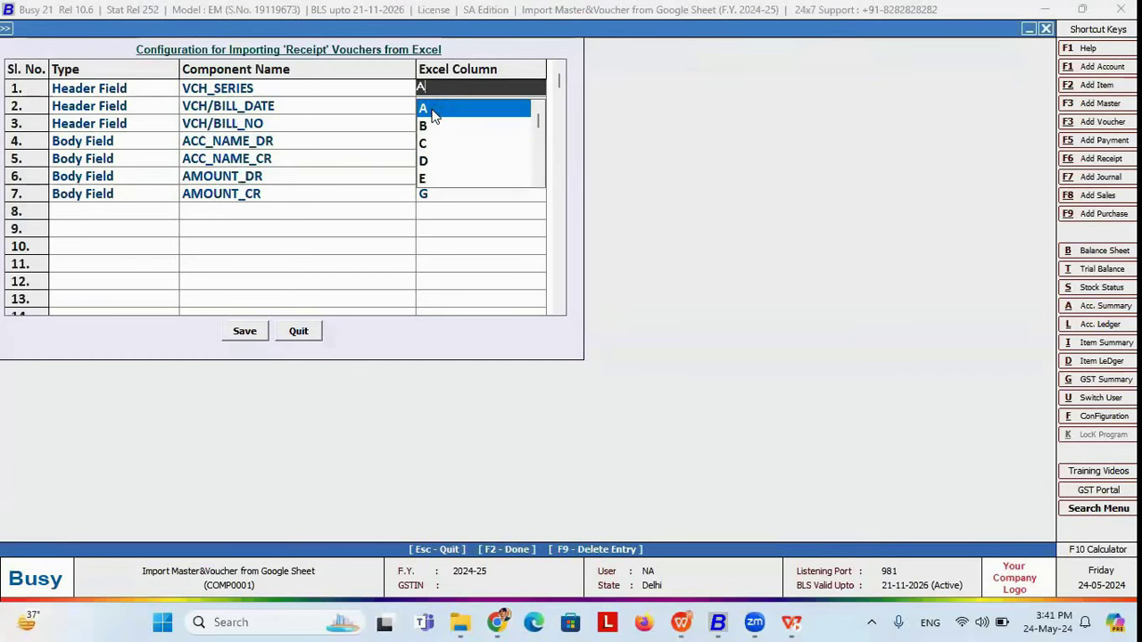
click(433, 110)
click(331, 116)
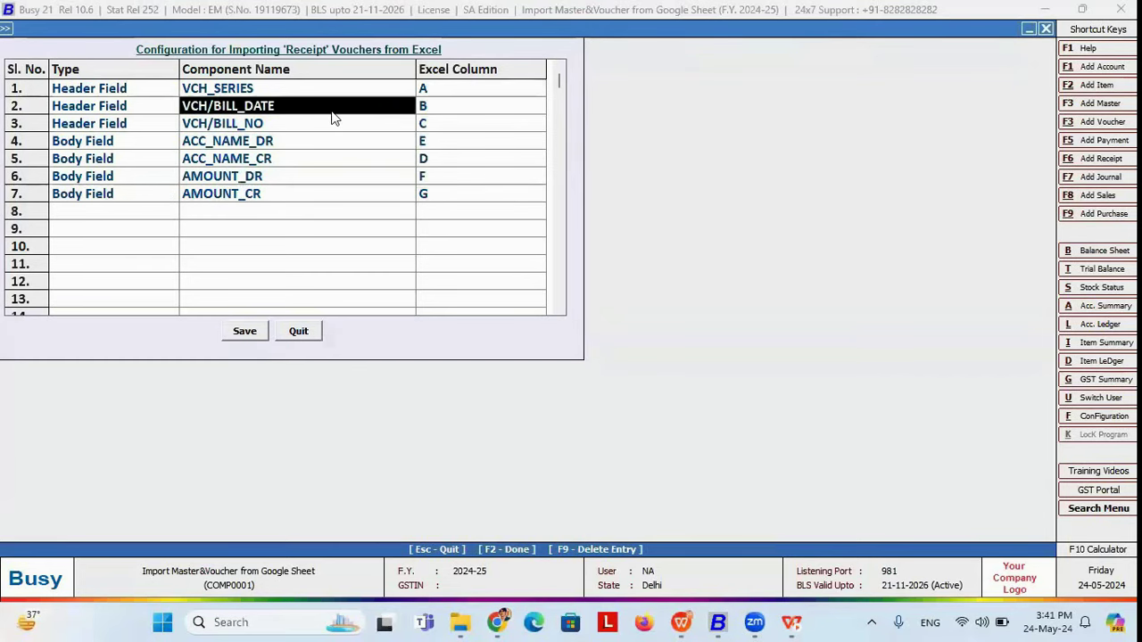
Step: Check the VCH/BILL_DATE and VCH/BILL_NO column mappings in format R against the Receipt sheet's columns
click(453, 105)
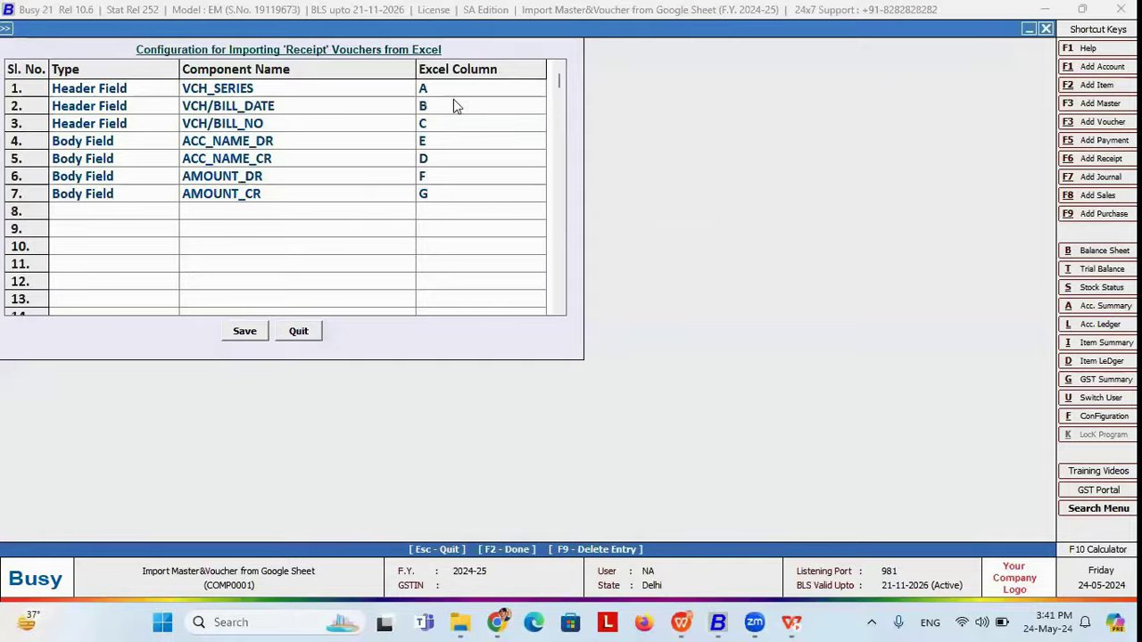
key(alt+Tab)
key(alt+Tab)
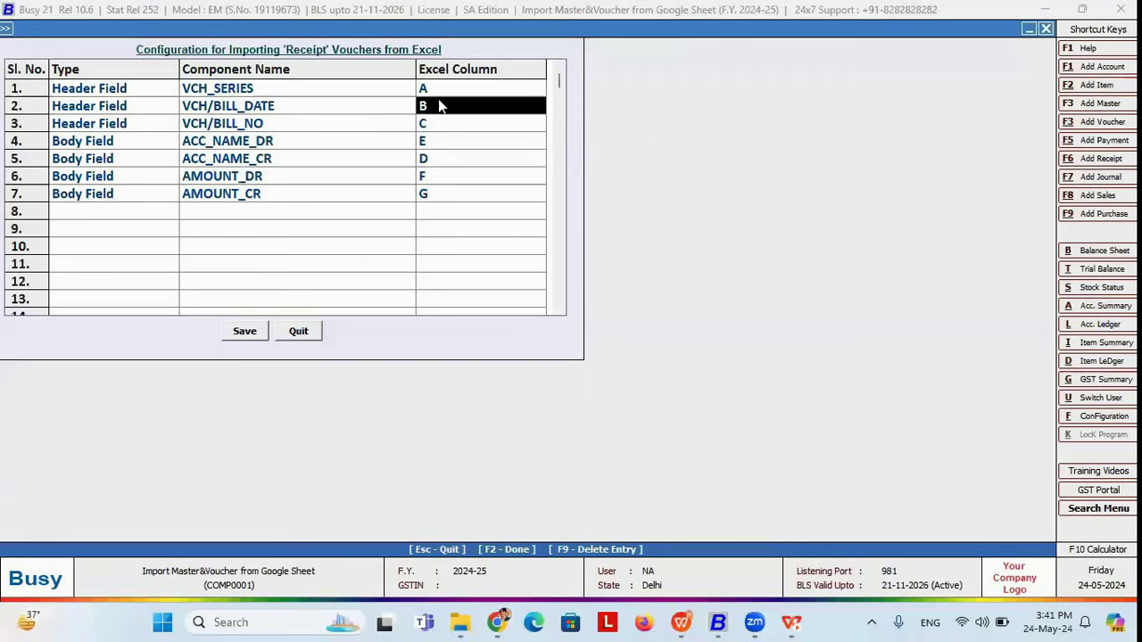
click(438, 111)
click(433, 141)
click(437, 127)
key(alt+Tab)
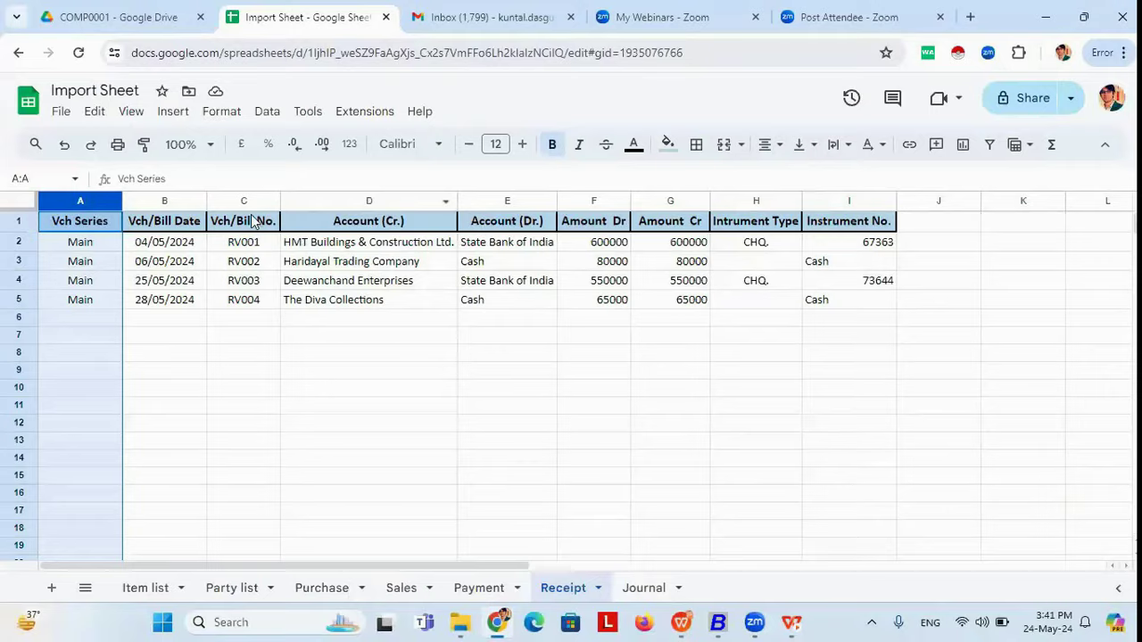
click(251, 199)
key(alt+Tab)
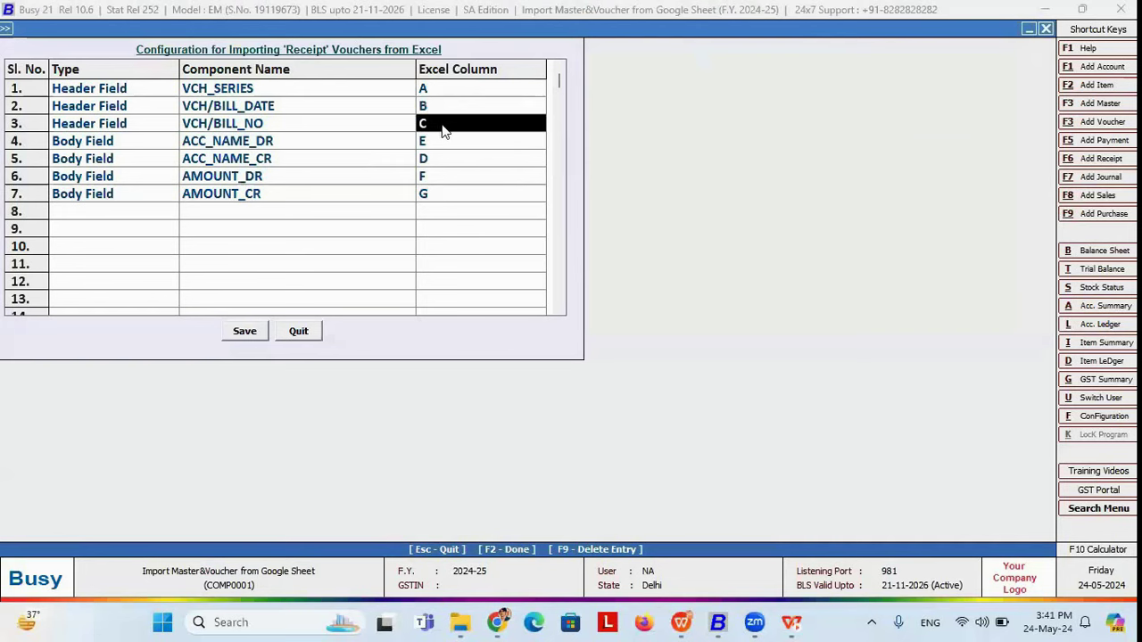
Step: Check the Account (Dr.) column in the Receipt sheet and map ACC_NAME_DR to Excel column E
click(438, 144)
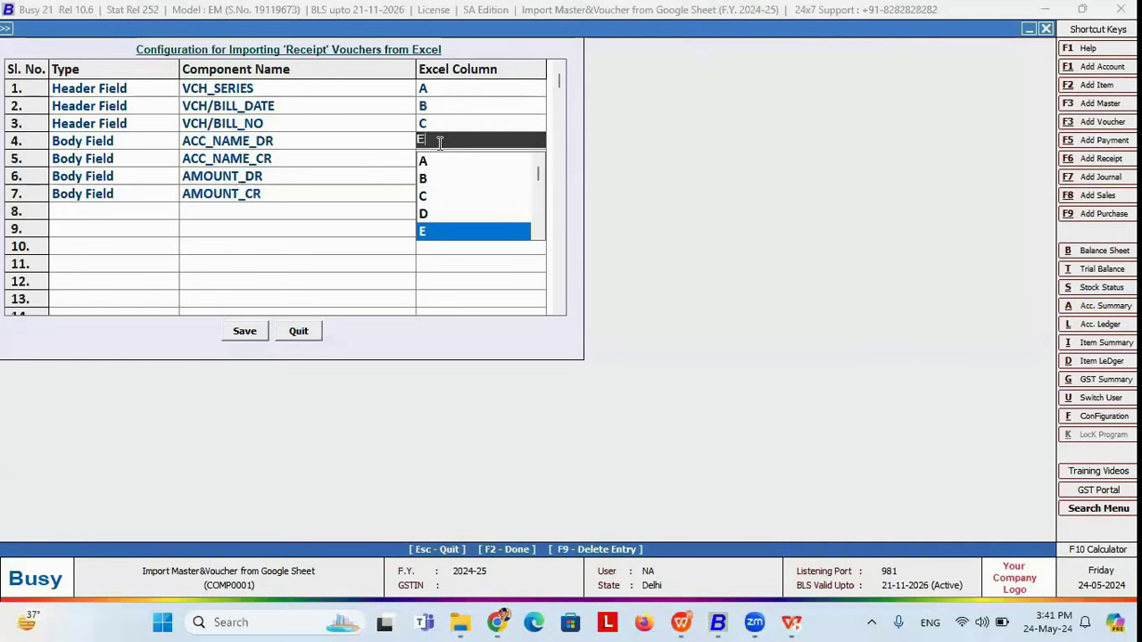
key(alt+Tab)
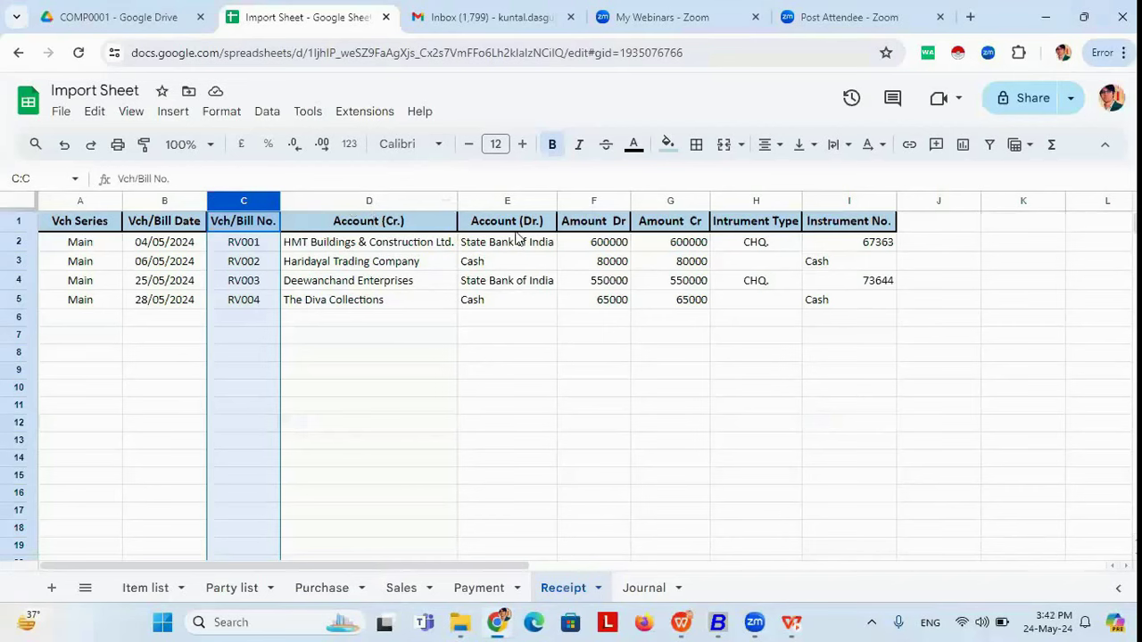
key(alt+Tab)
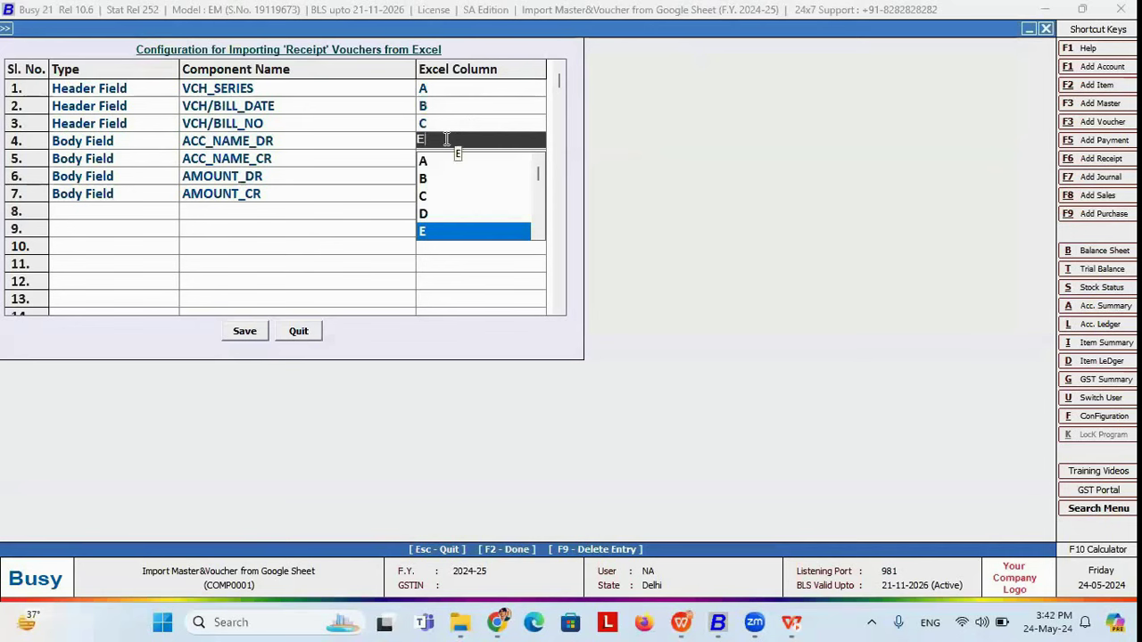
click(438, 233)
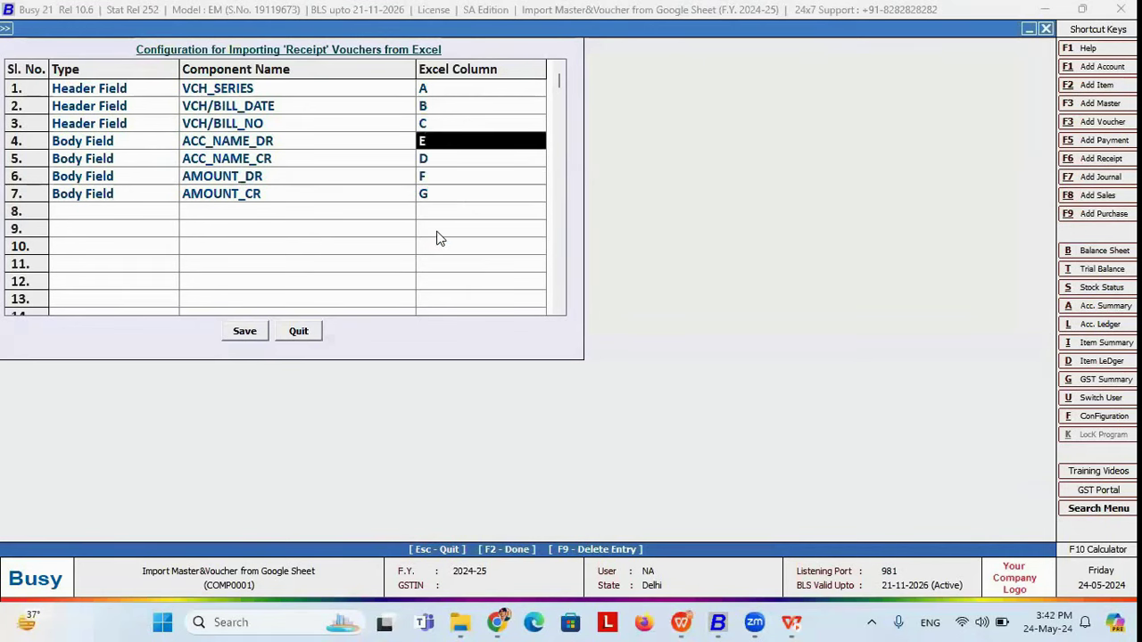
Step: Check the Account (Cr.) column in the Receipt sheet and map ACC_NAME_CR to Excel column D
click(436, 158)
key(alt+Tab)
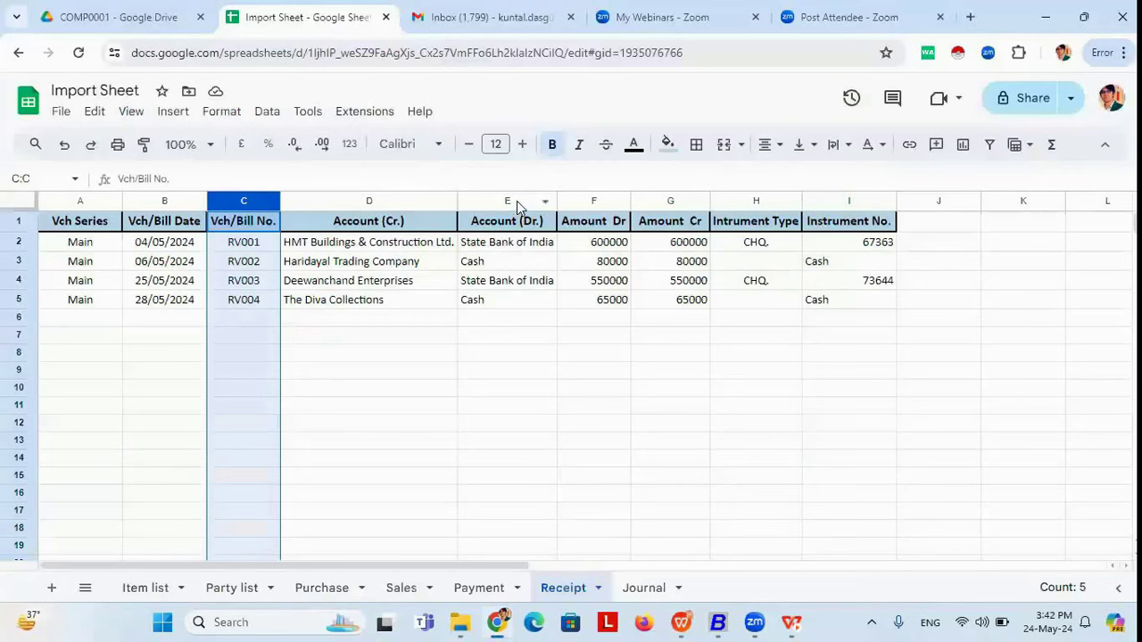
click(516, 200)
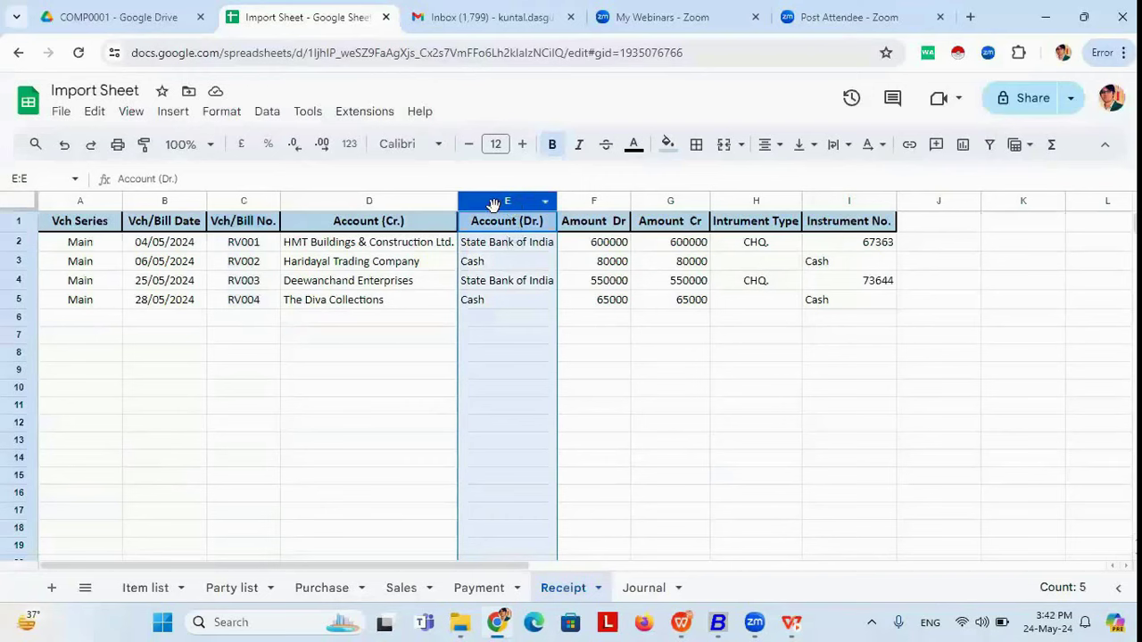
click(405, 204)
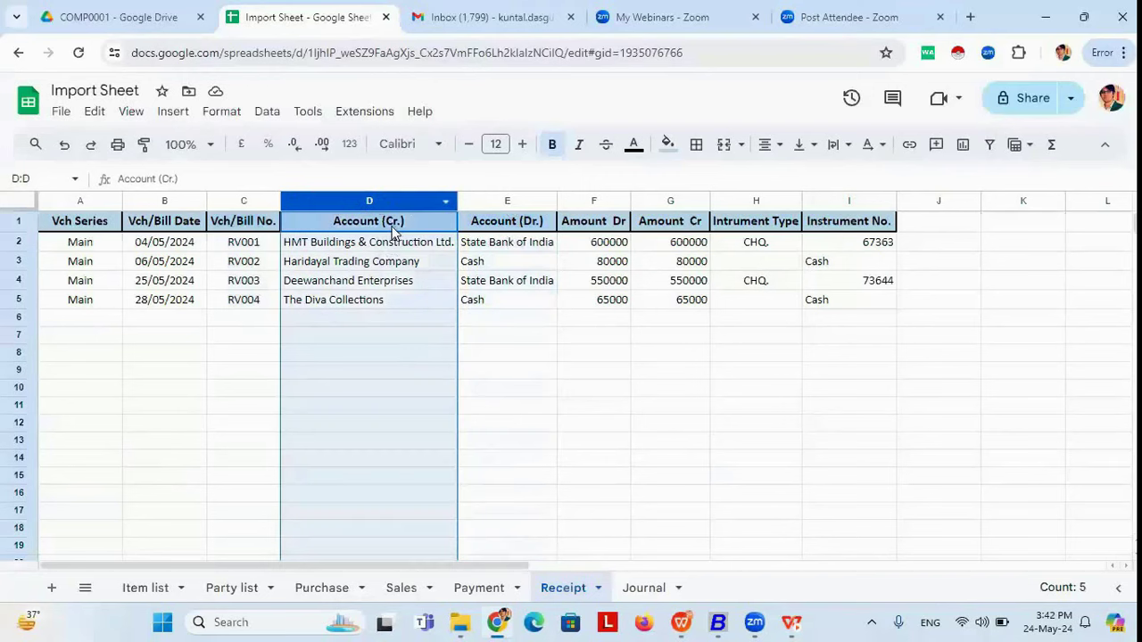
key(alt+Tab)
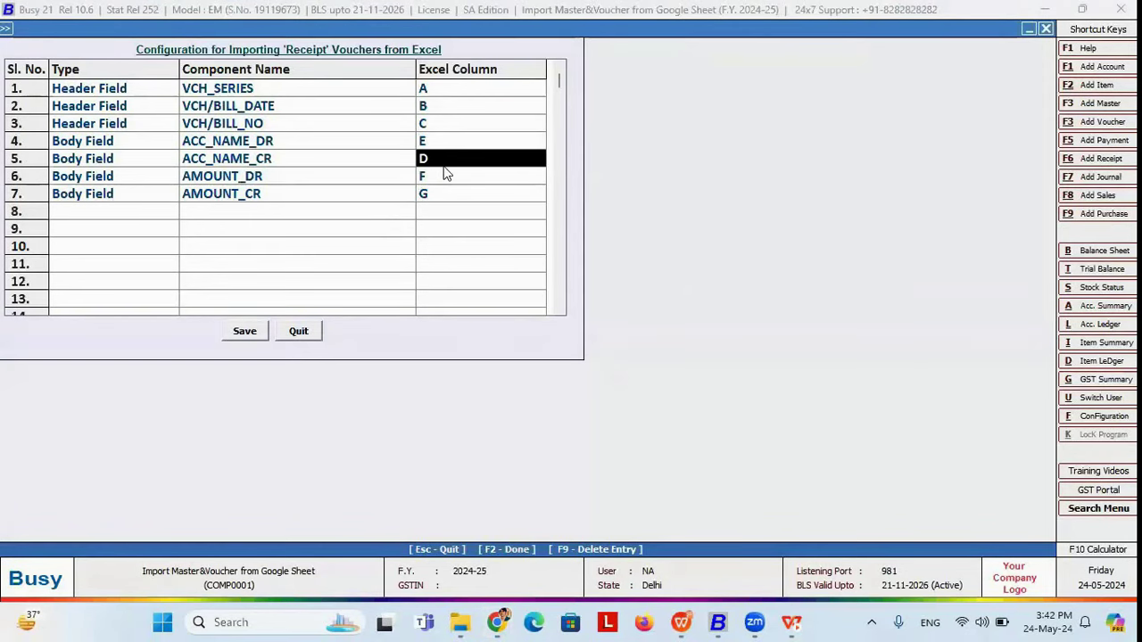
key(Return)
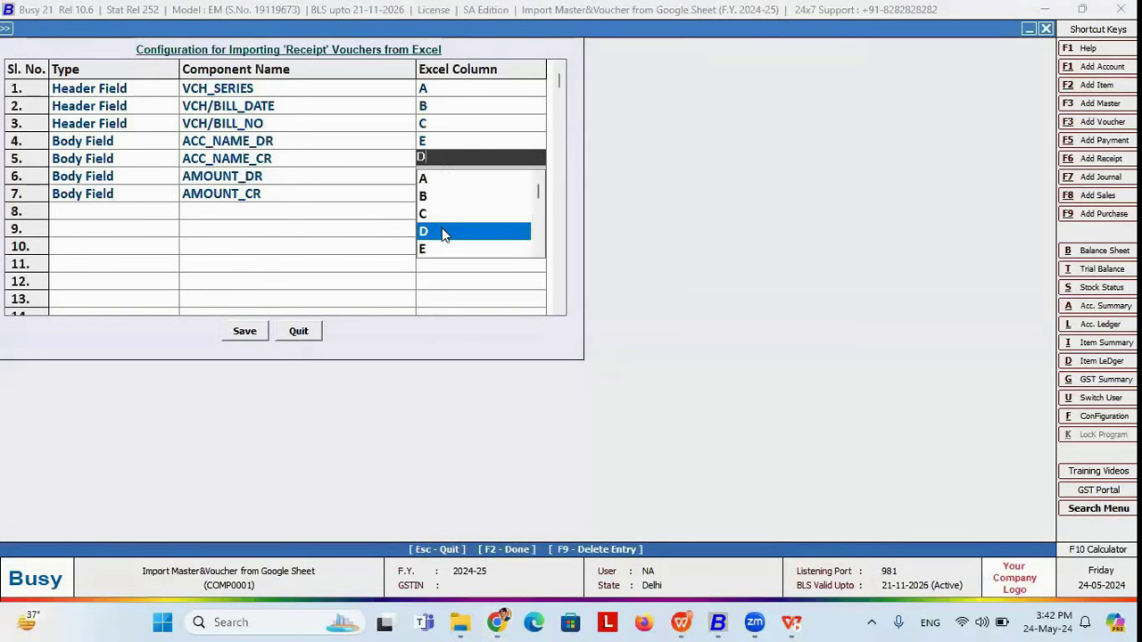
click(442, 230)
Step: Check the AMOUNT_DR and AMOUNT_CR mappings against the Amount Dr and Amount Cr columns in the Receipt sheet
click(445, 180)
key(alt+Tab)
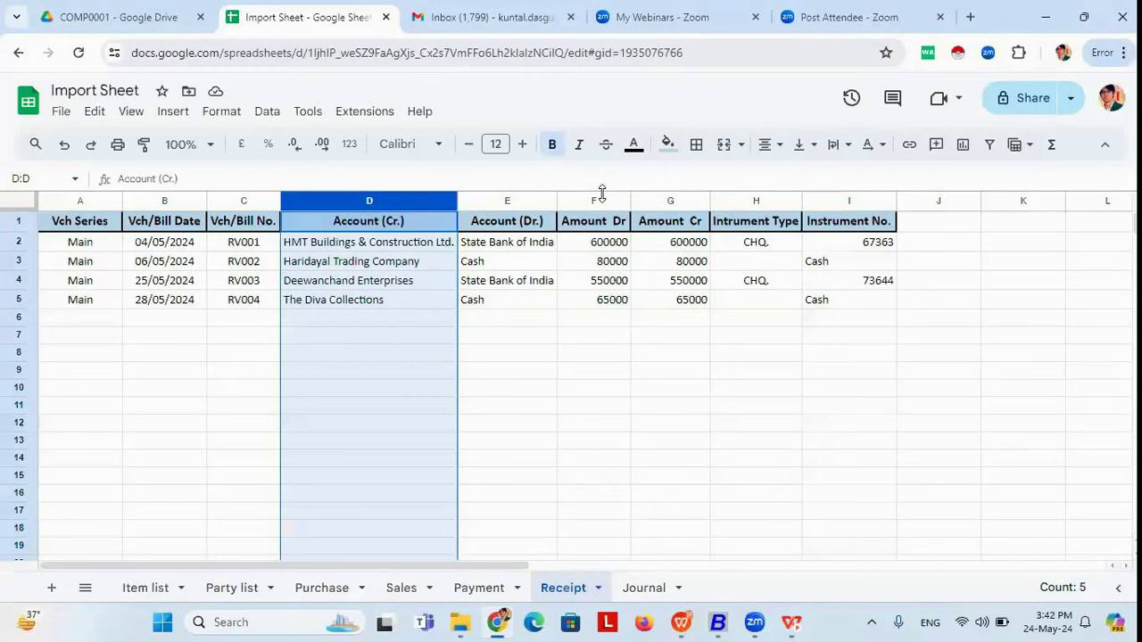
click(596, 199)
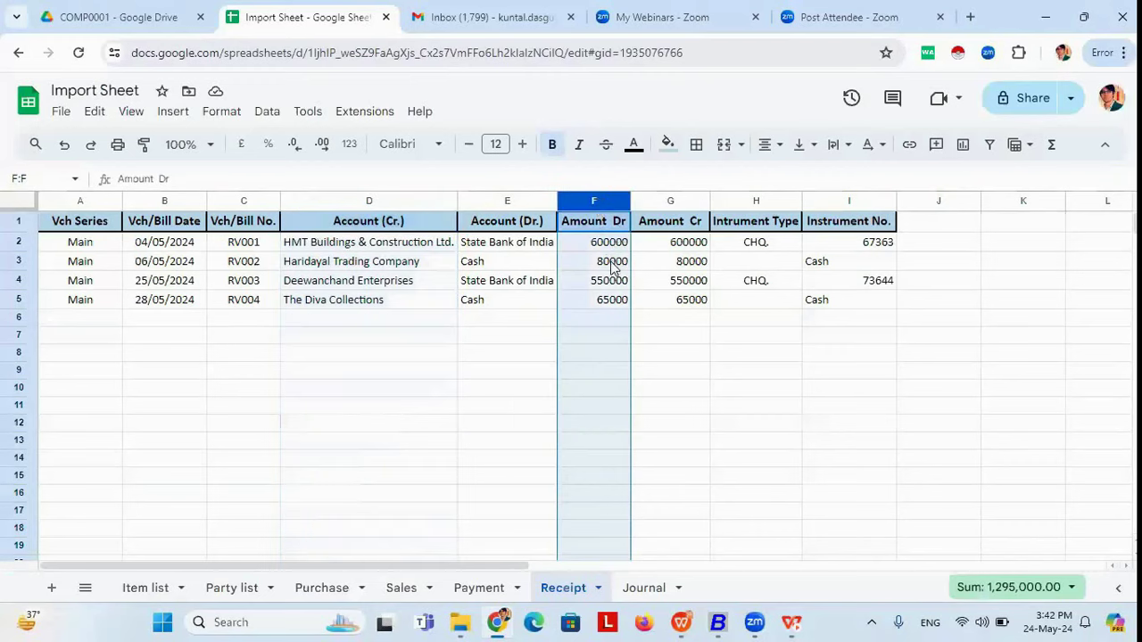
key(alt+Tab)
click(433, 196)
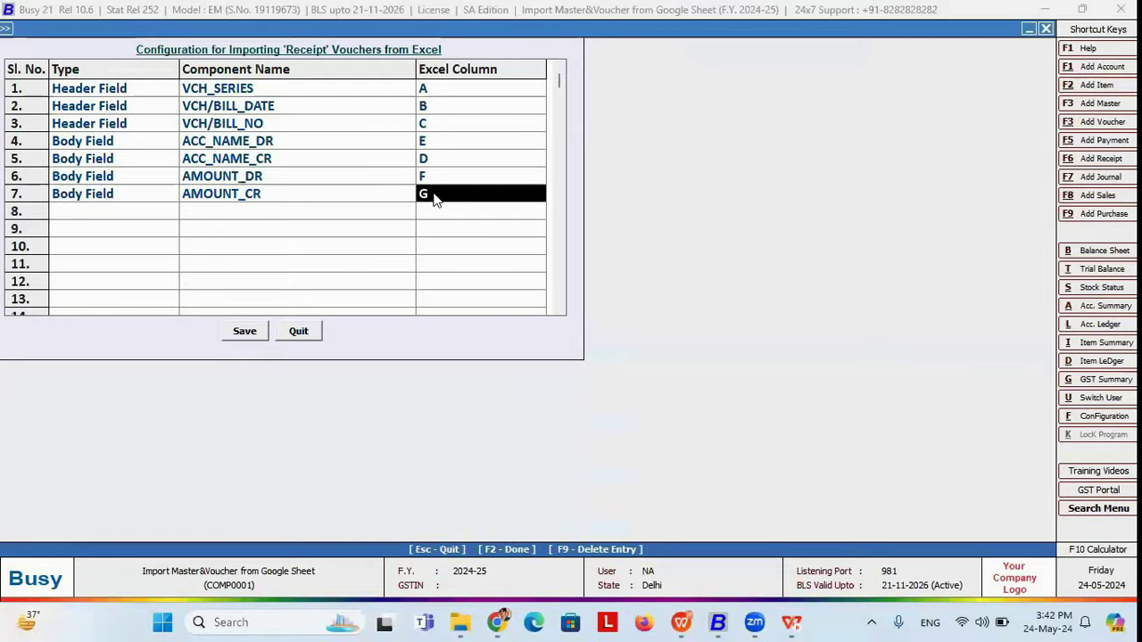
key(alt+Tab)
click(660, 202)
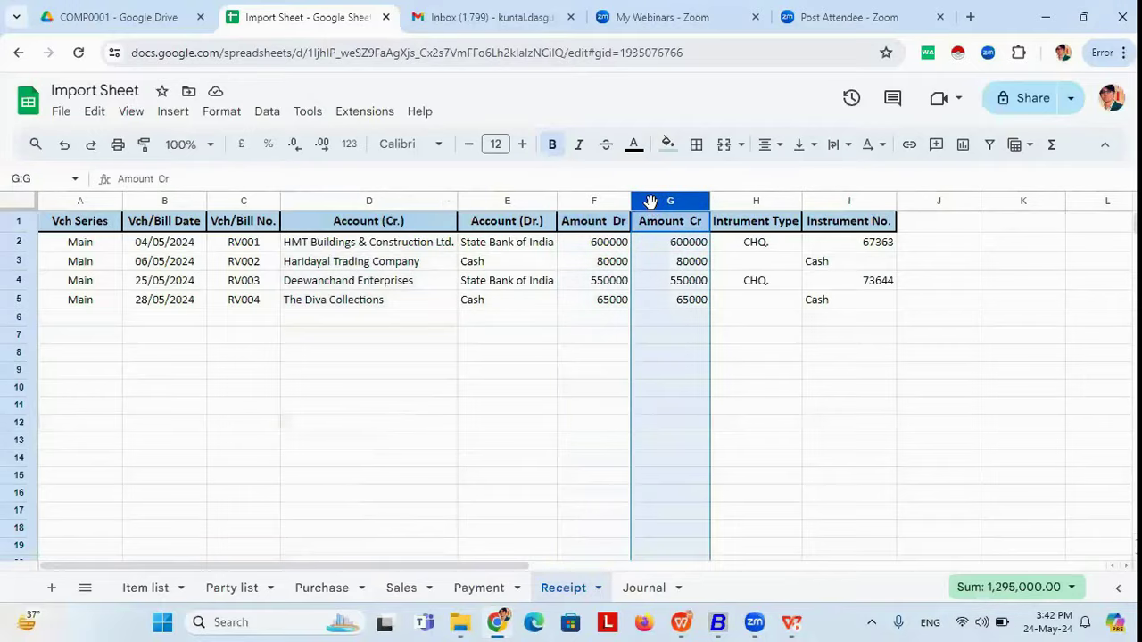
key(alt+Tab)
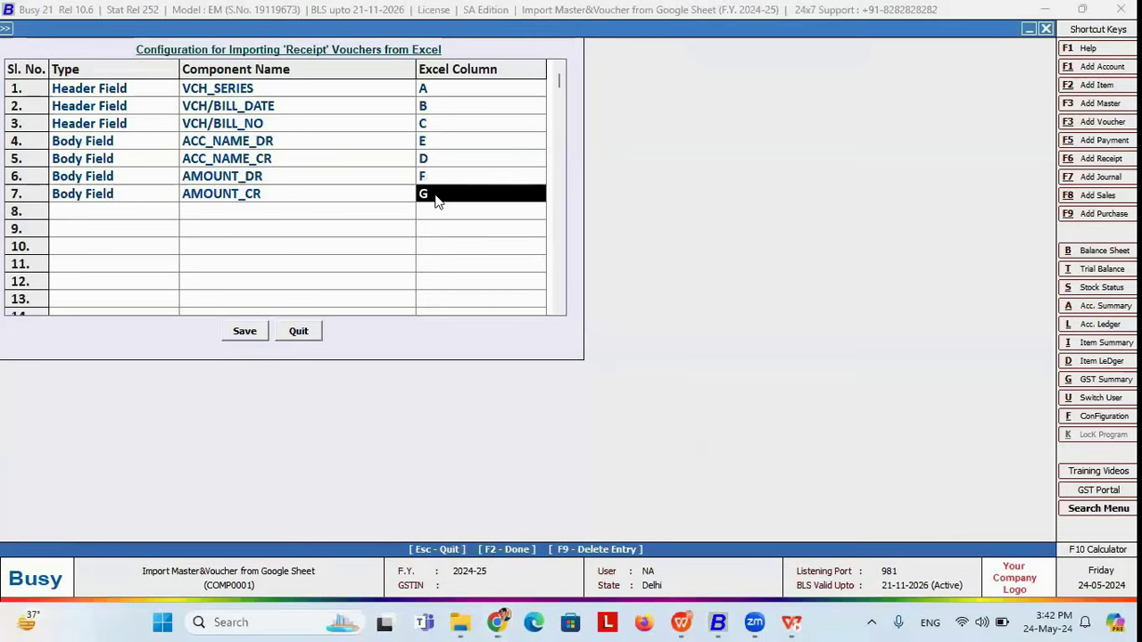
Step: Add a Body Field entry in row 8 of format R with the component ACC_INST_TYPE
click(246, 330)
key(alt+Tab)
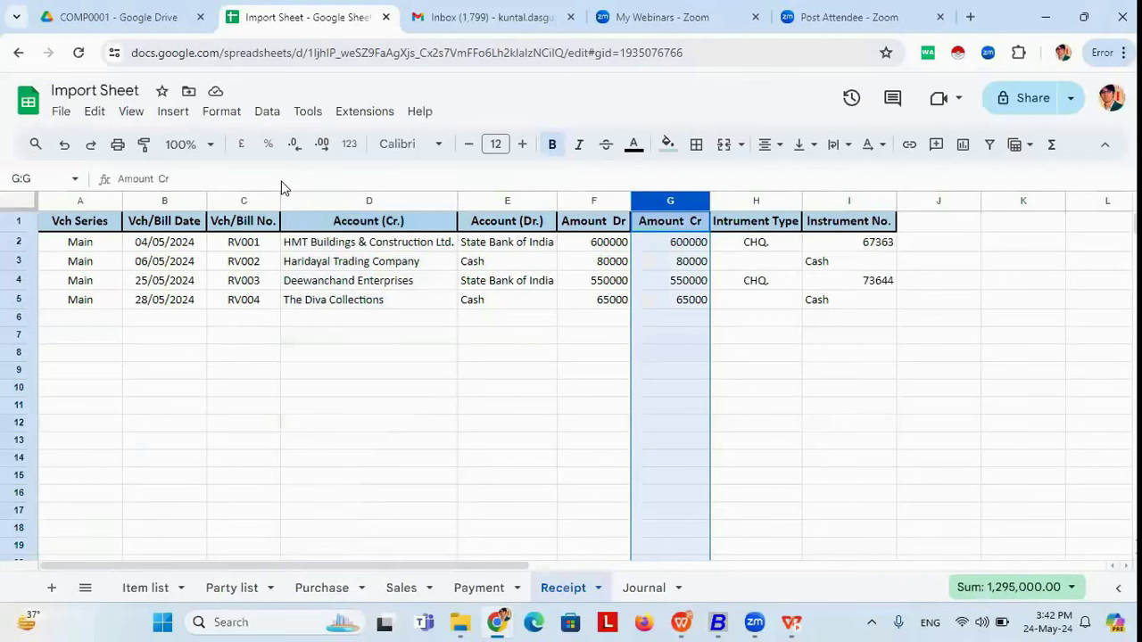
key(alt+Tab)
key(Return)
key(Down)
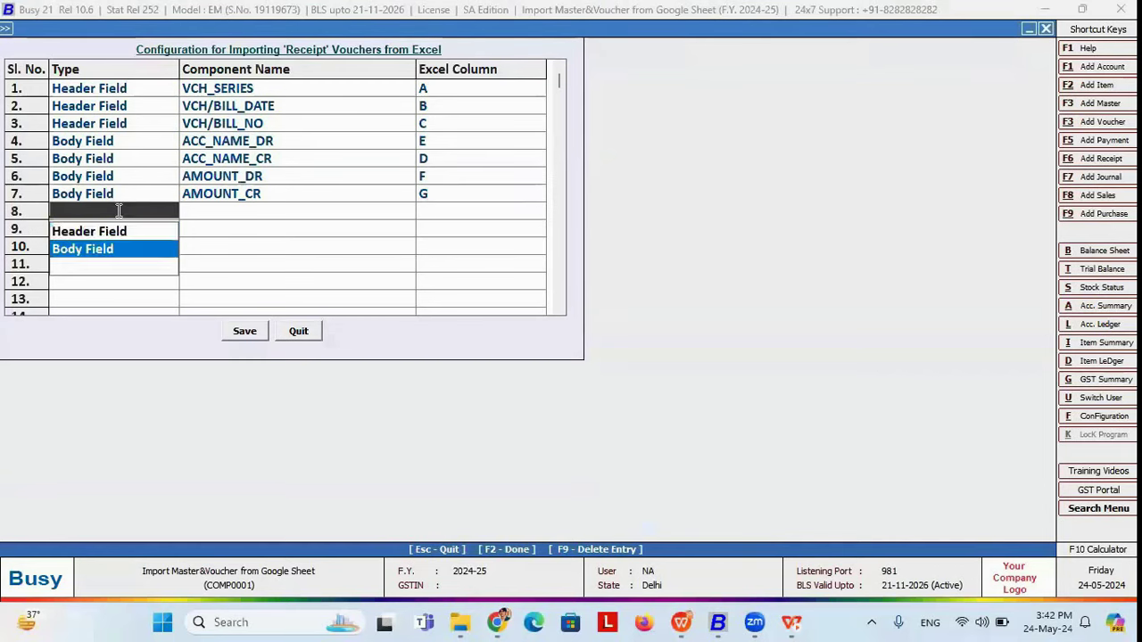
key(Return)
key(Down)
key(Down)
key(Down)
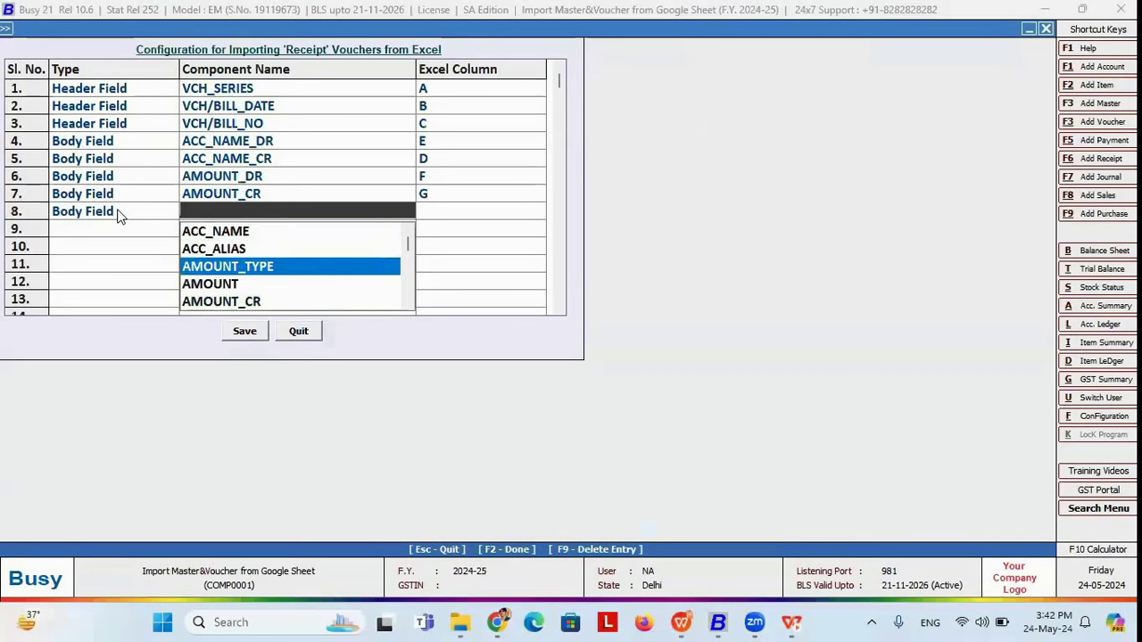
text(a)
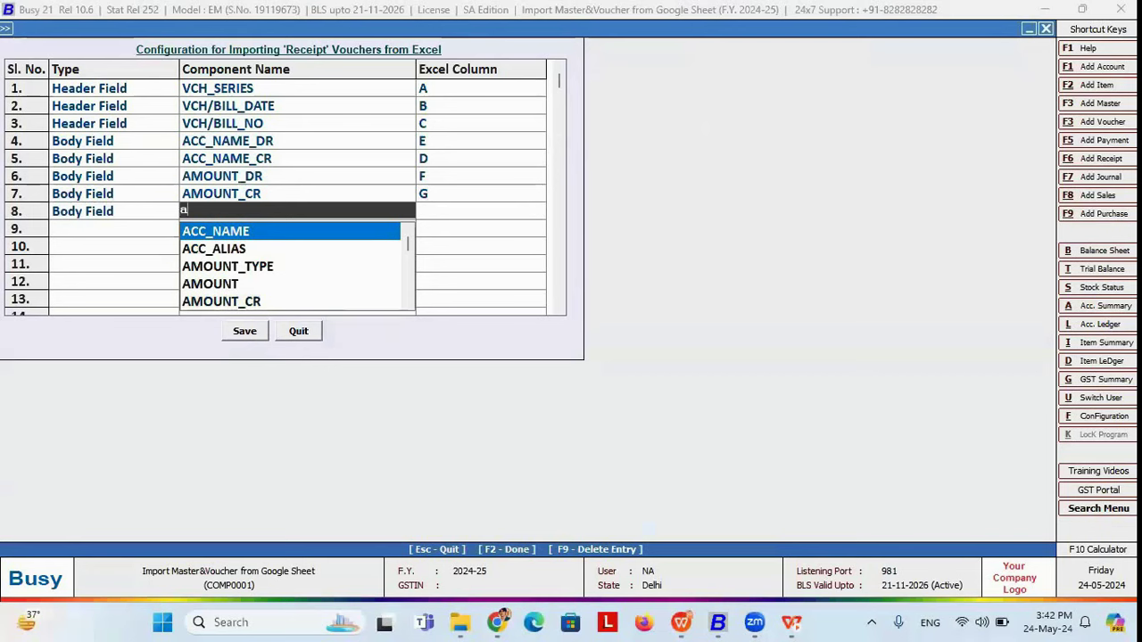
key(Down)
key(Down)
key(Down)
key(Down)
key(Down)
key(Down)
key(Down)
key(Down)
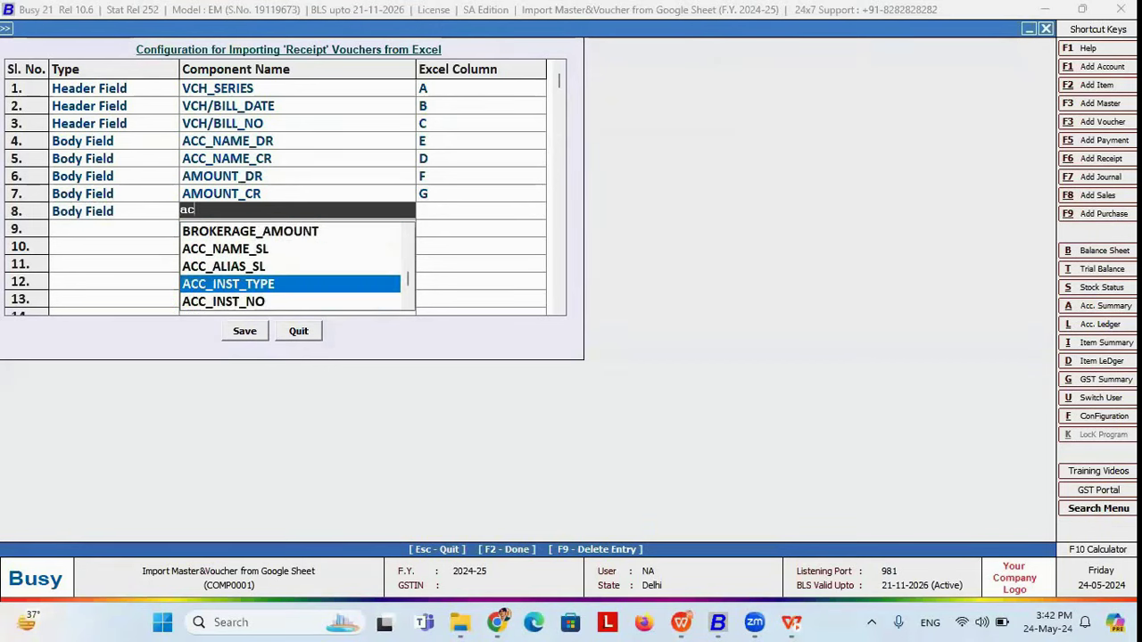
key(Return)
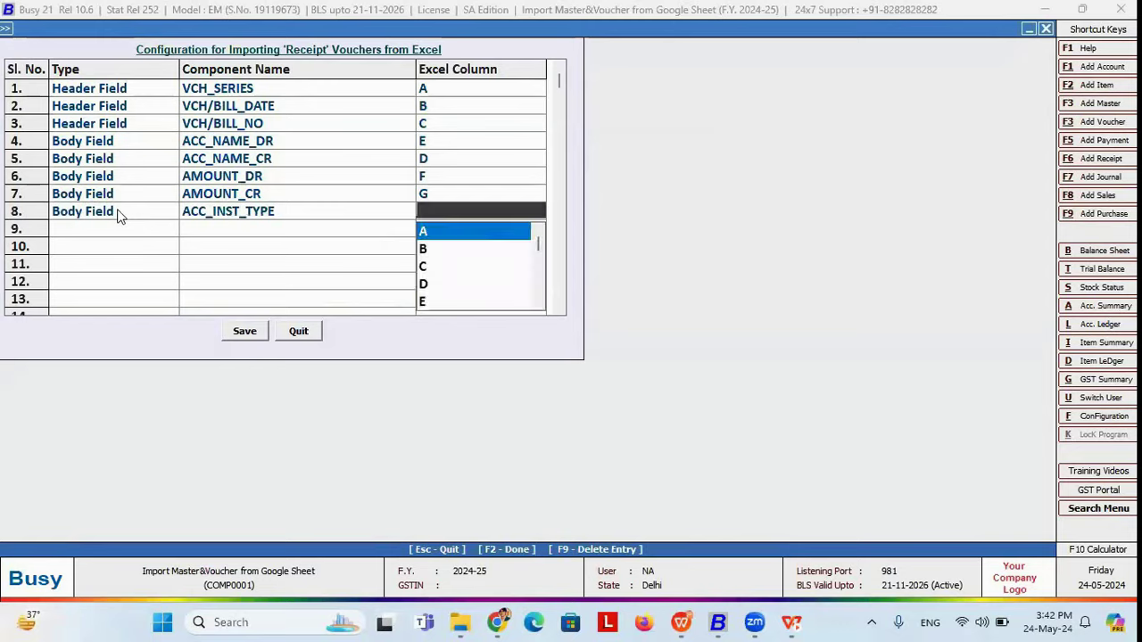
Step: Check the instrument type column in the Receipt sheet and map ACC_INST_TYPE to Excel column H
key(alt+Tab)
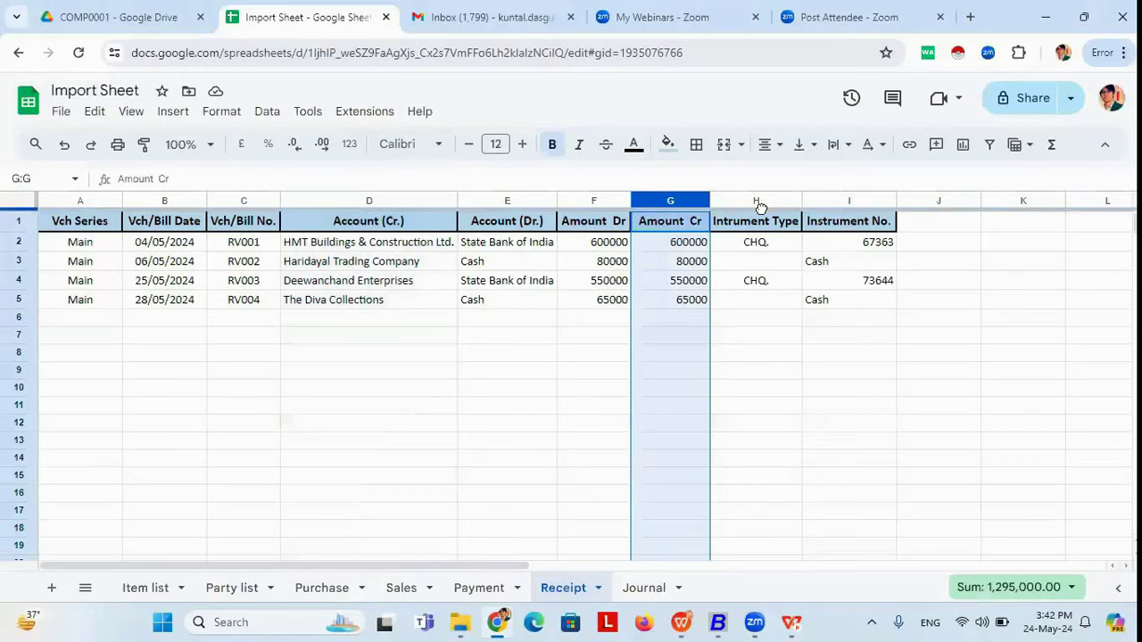
key(alt+Tab)
key(Down)
key(Down)
key(Down)
key(Down)
key(Down)
key(Down)
key(Down)
key(Return)
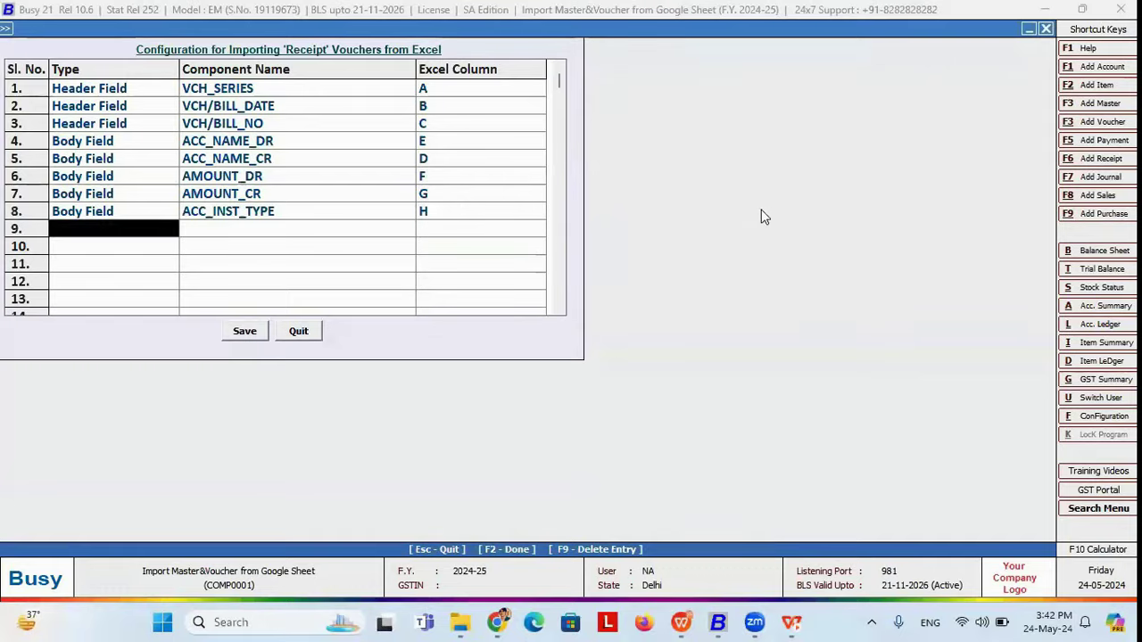
Step: Add the Body Field ACC_INST_NO in row 9 mapped to Excel column I, then save format R and close the format configuration
key(alt+Tab)
click(844, 201)
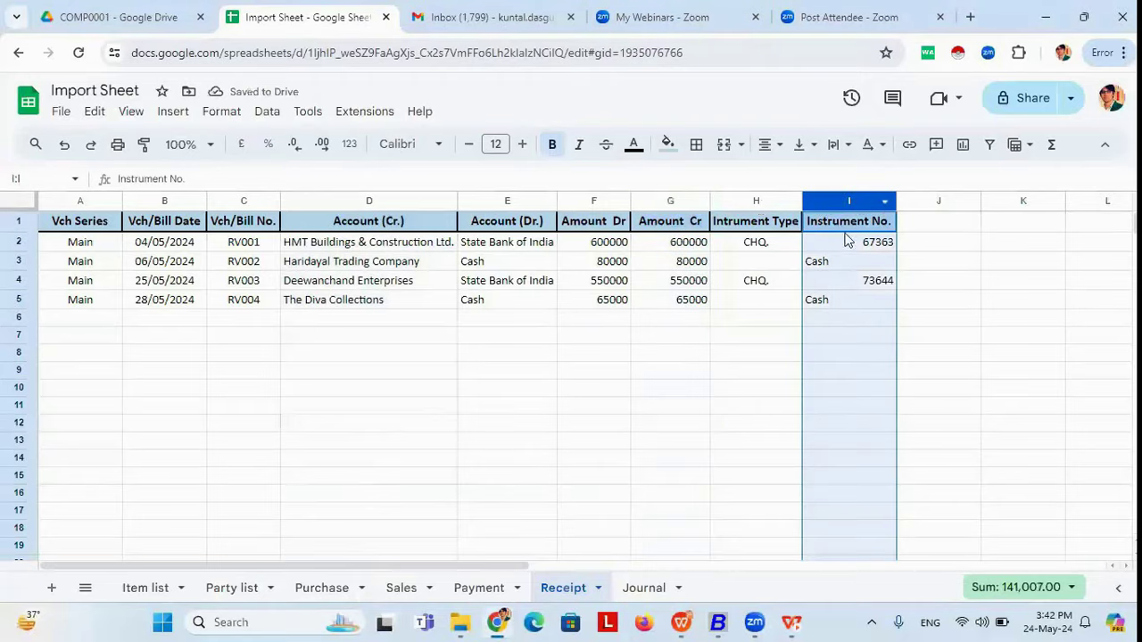
key(alt+Tab)
key(Return)
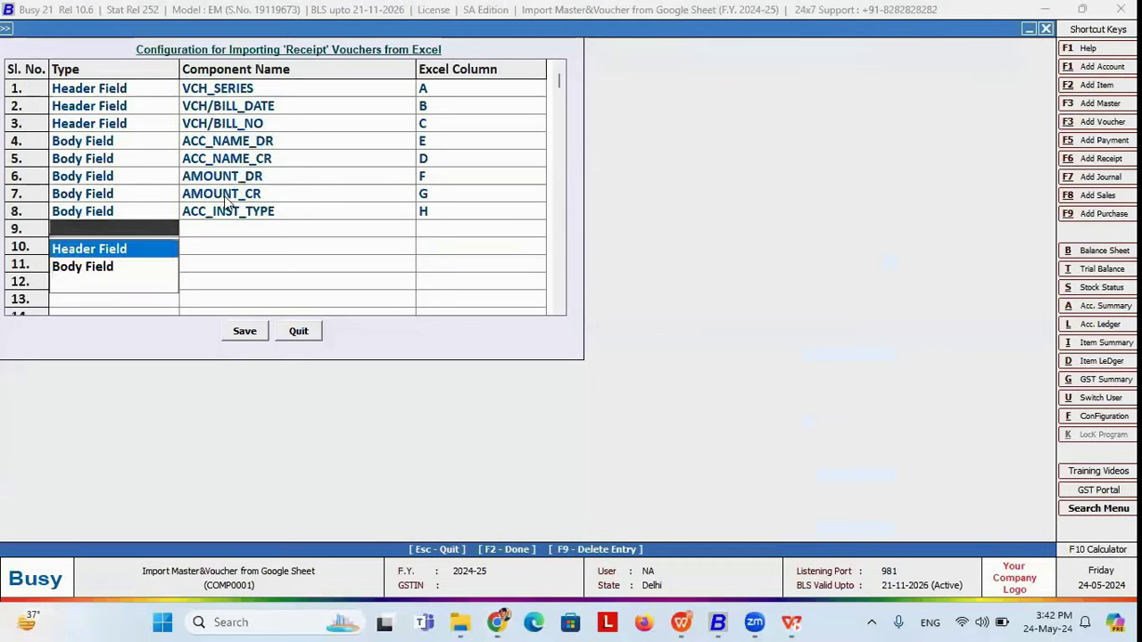
key(Down)
key(Return)
text(ACC_I)
key(Return)
text(I)
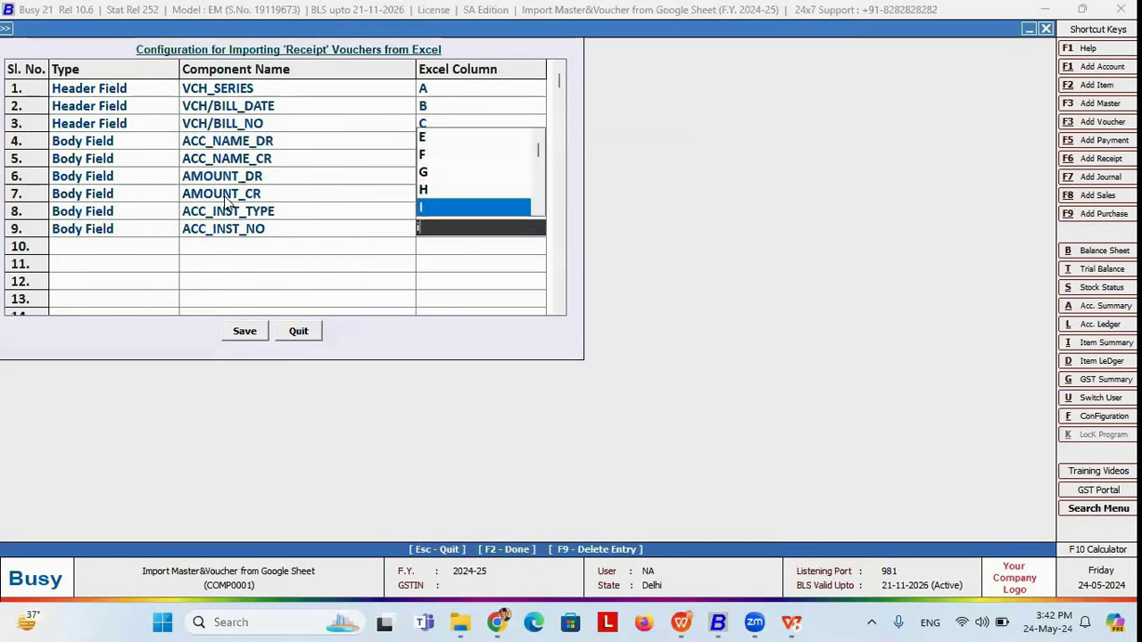
key(Return)
click(238, 336)
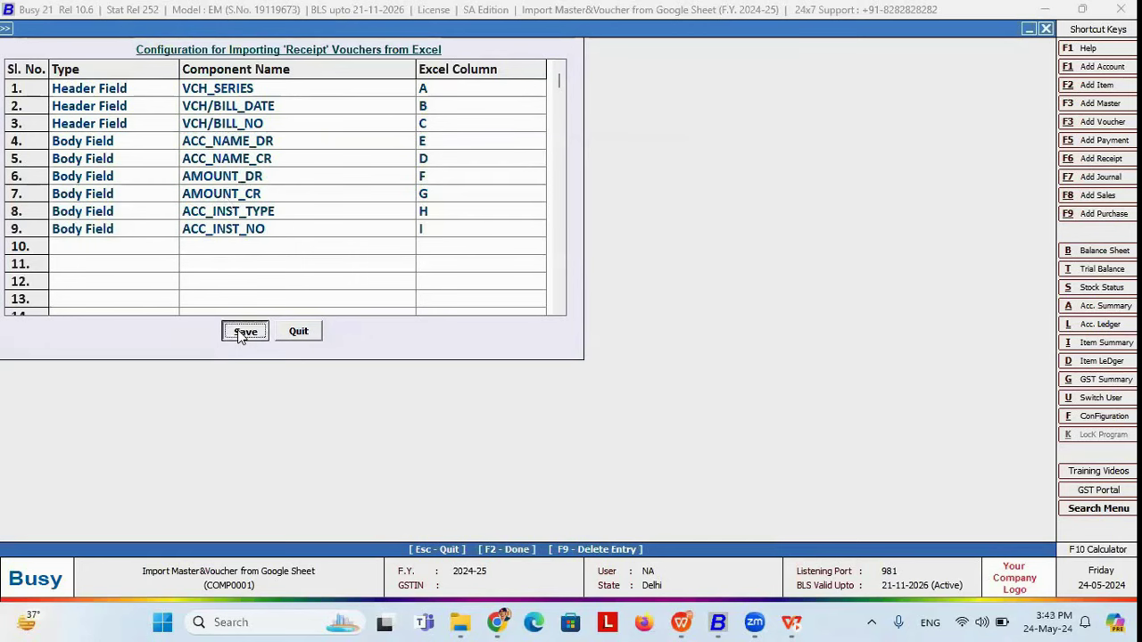
click(449, 366)
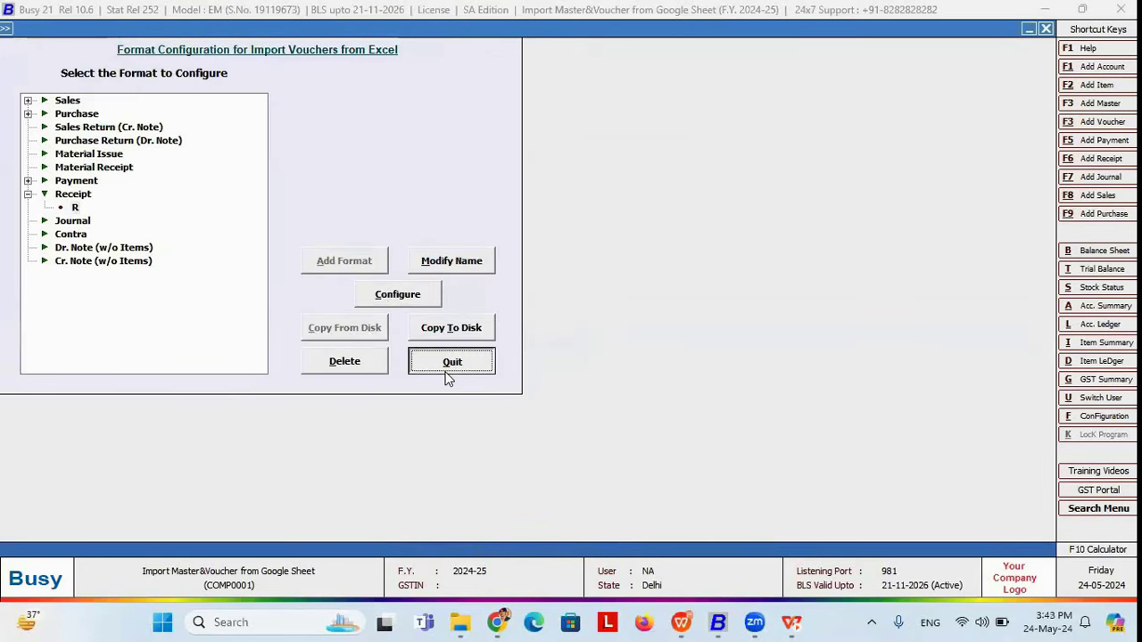
Step: Select the Receipt voucher type with format R and choose Google Sheet as the import source
click(174, 73)
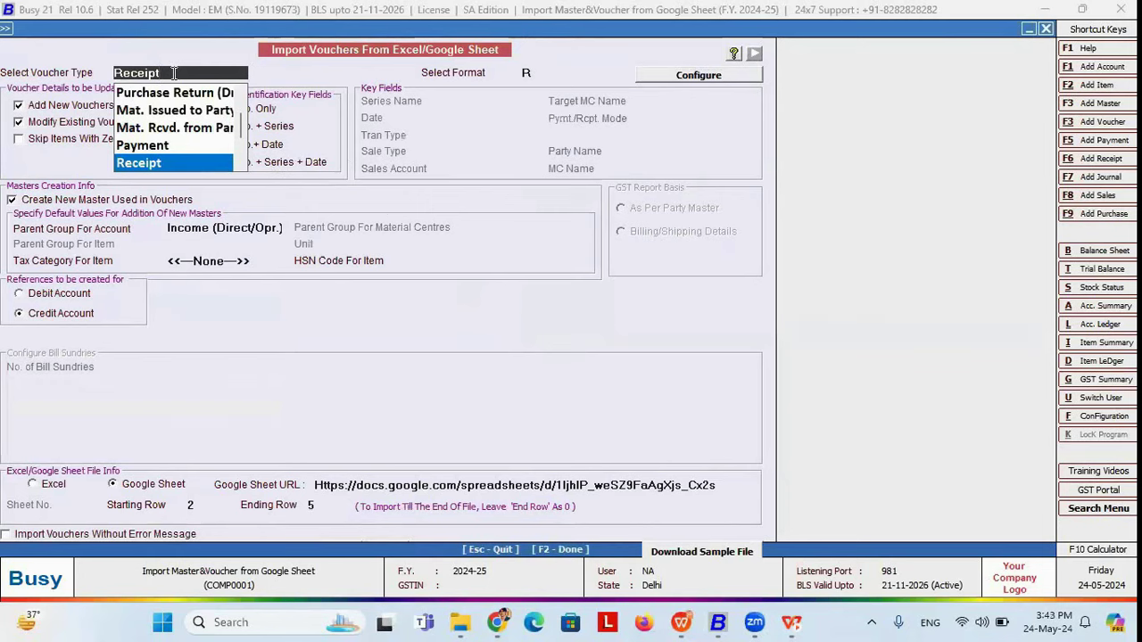
key(Return)
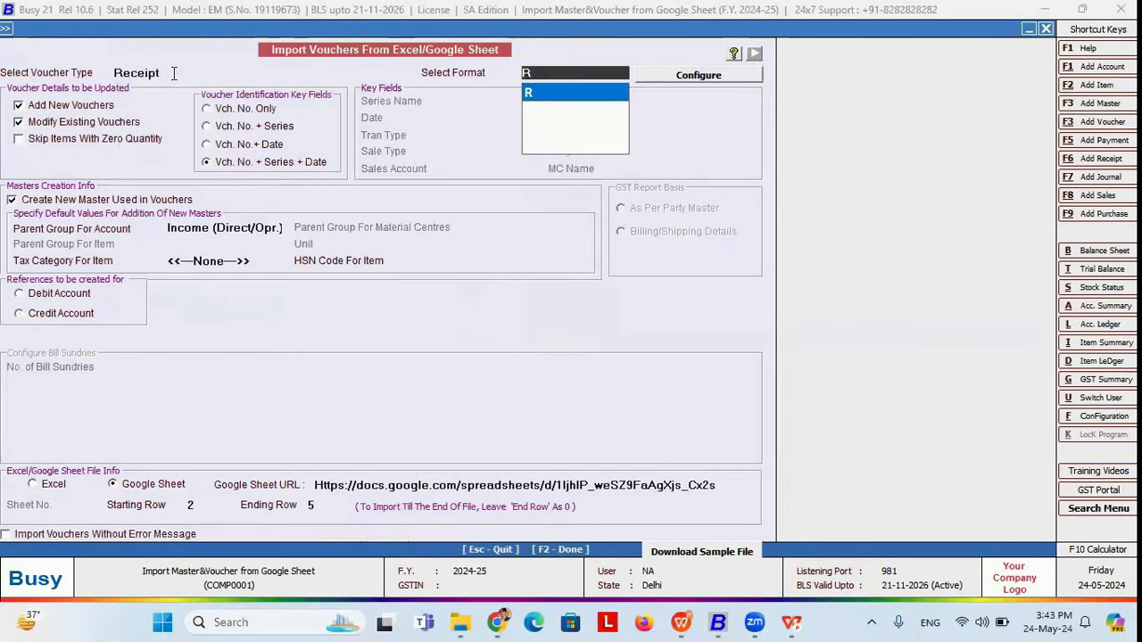
key(Return)
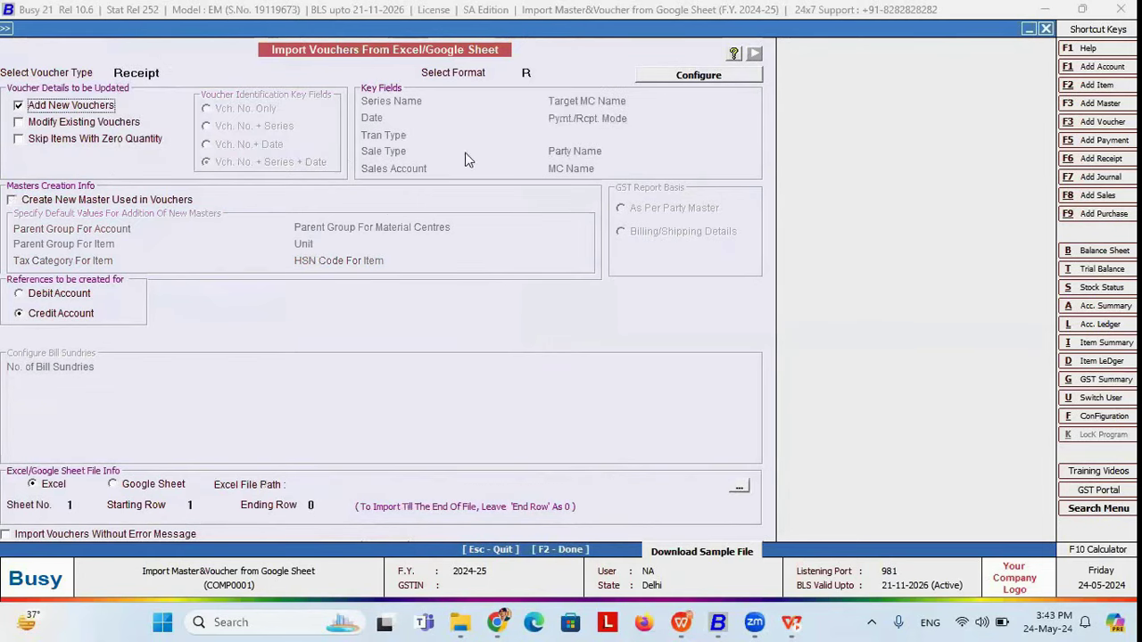
click(144, 484)
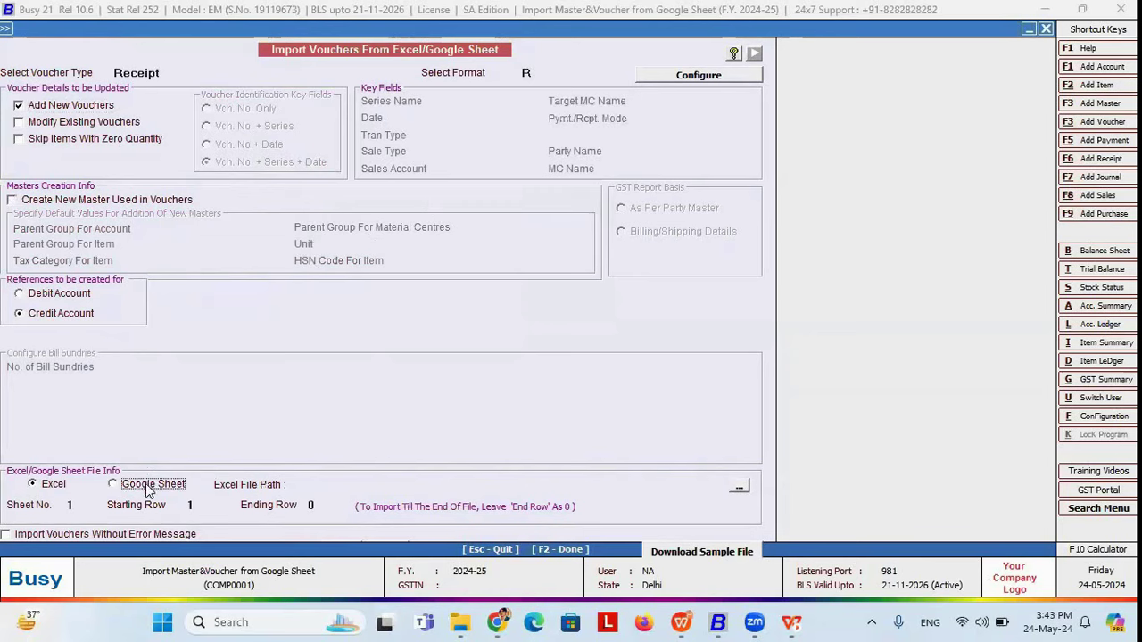
Step: Copy the Receipt sheet's URL from the browser and enter it as the Google Sheet URL for the Receipt import in Busy
click(719, 391)
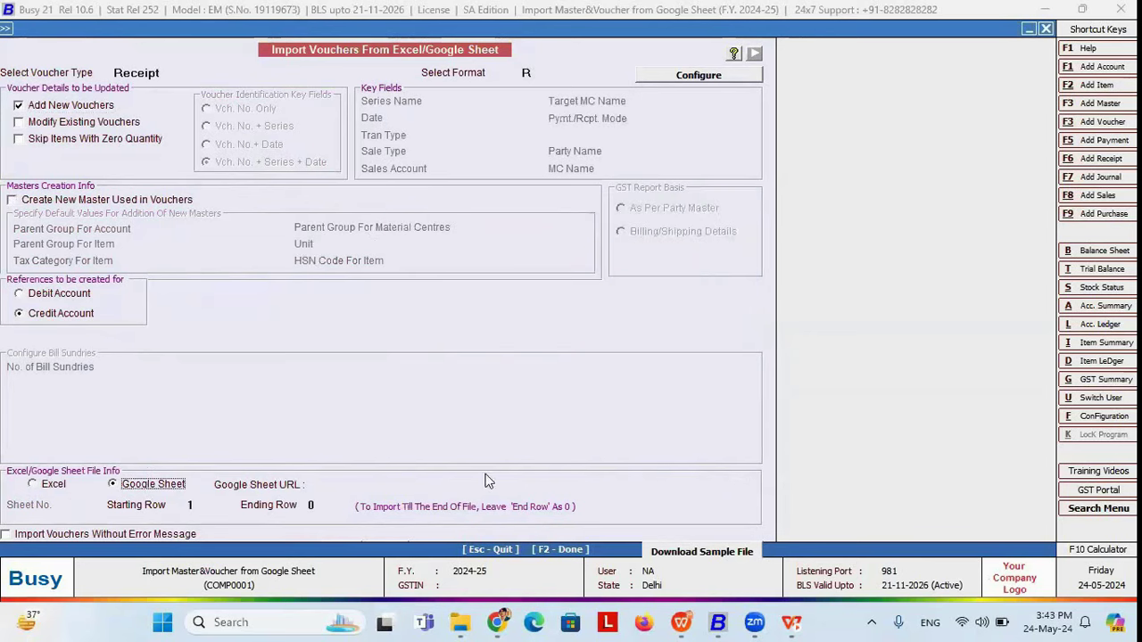
click(401, 485)
key(alt+Tab)
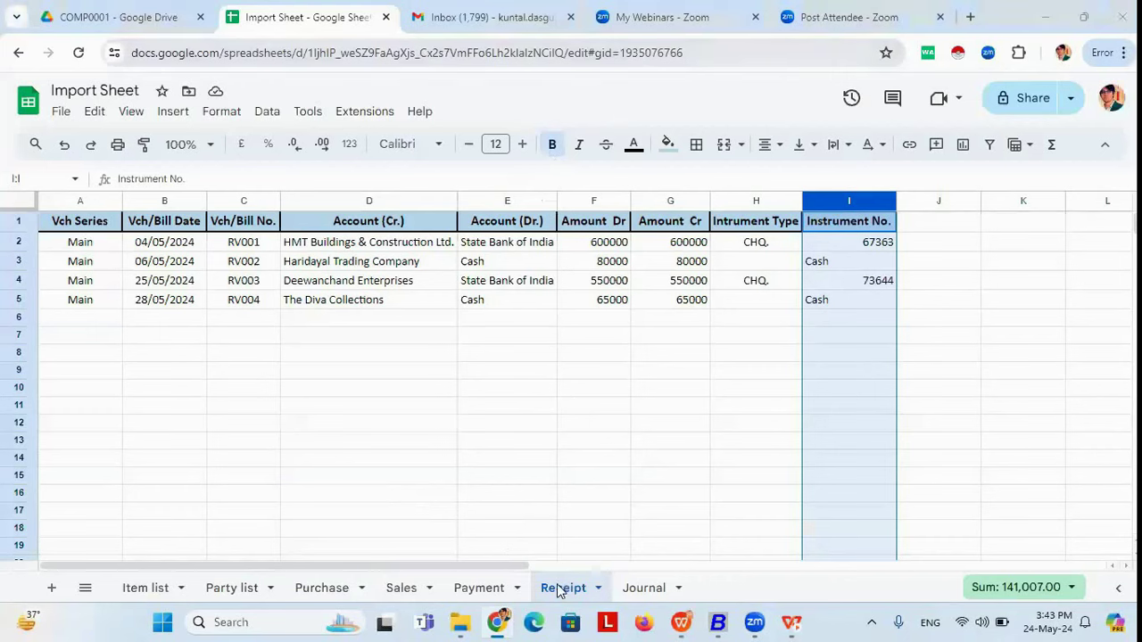
click(685, 54)
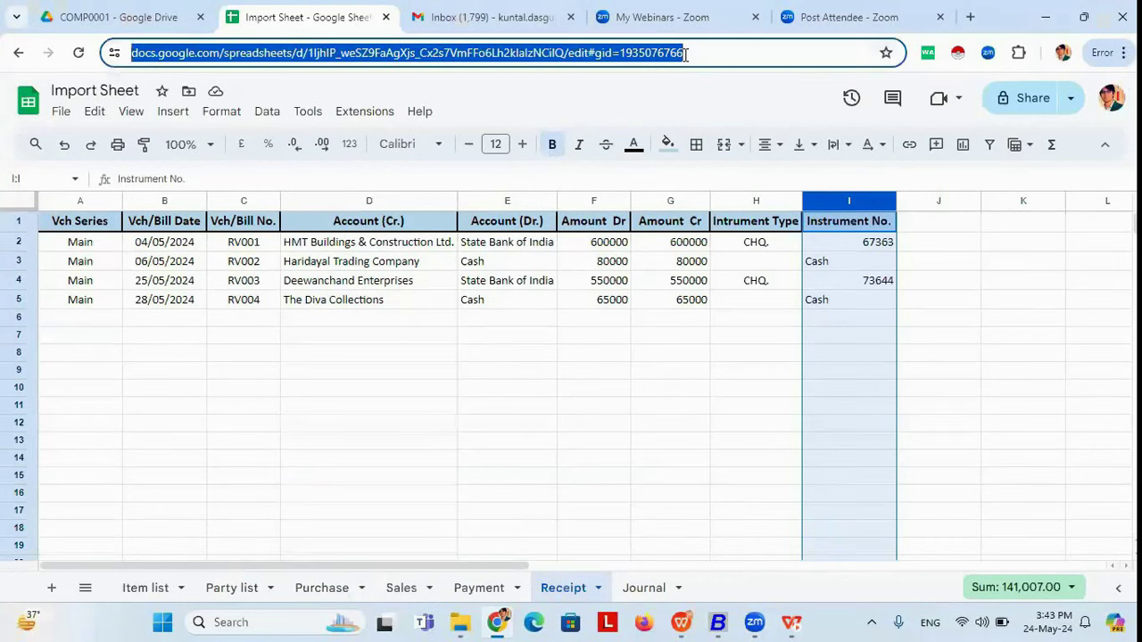
click(698, 51)
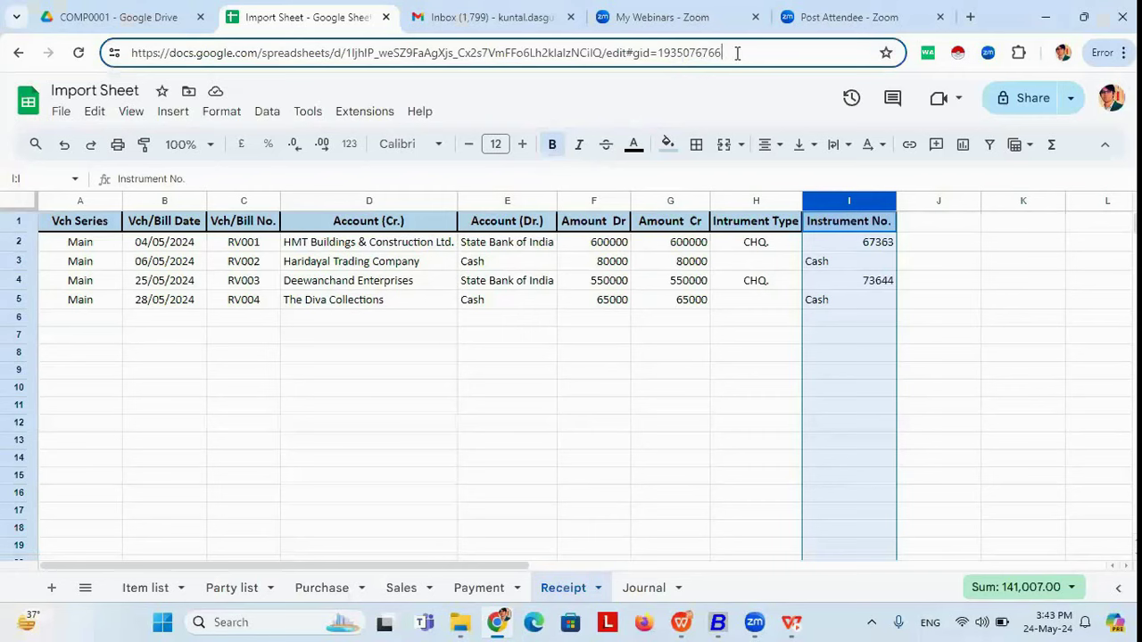
drag(696, 54, 129, 55)
right_click(163, 57)
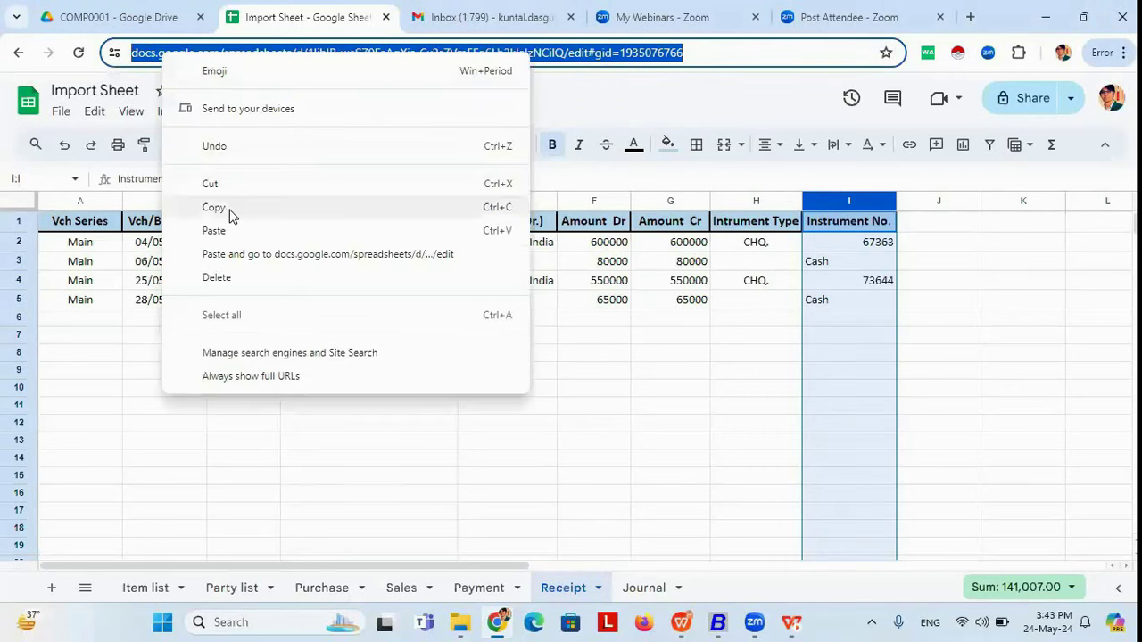
click(214, 207)
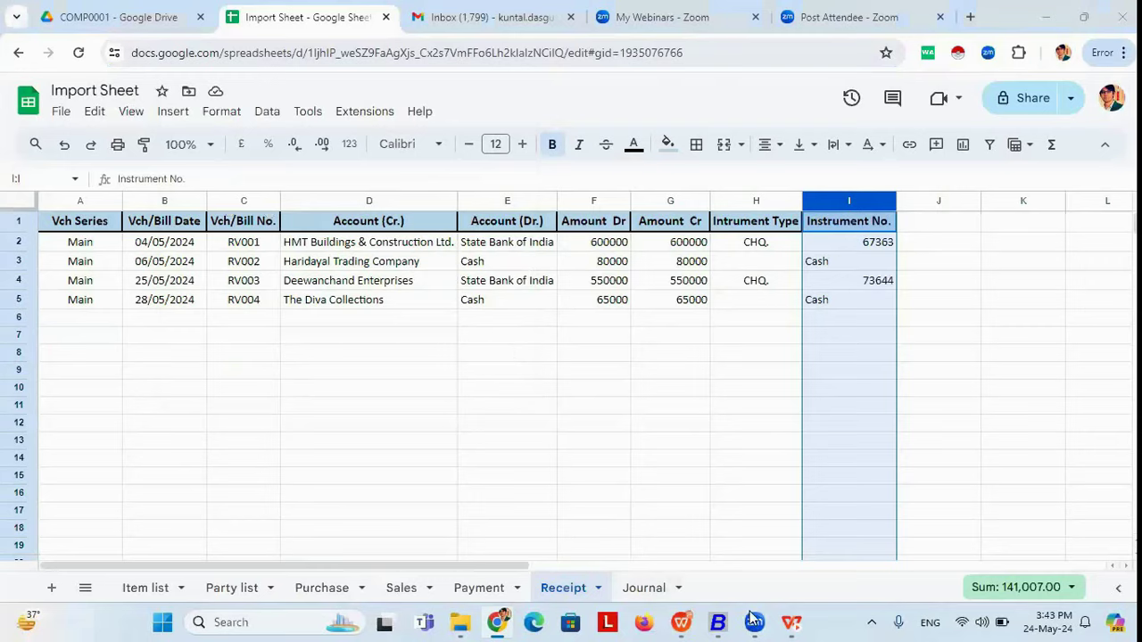
click(719, 623)
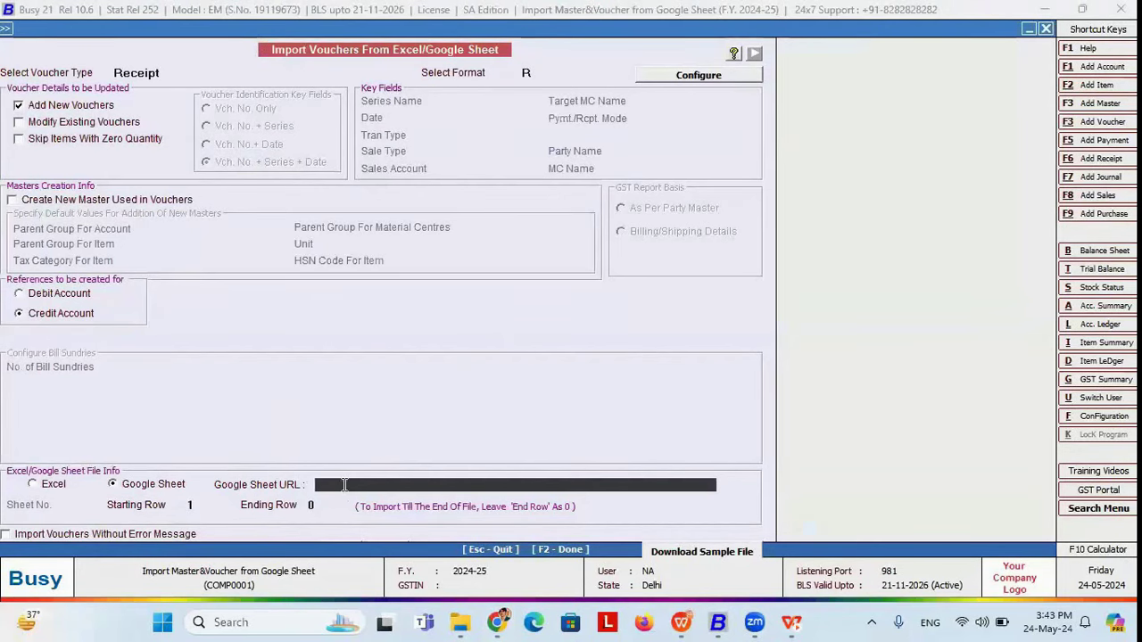
key(ctrl+v)
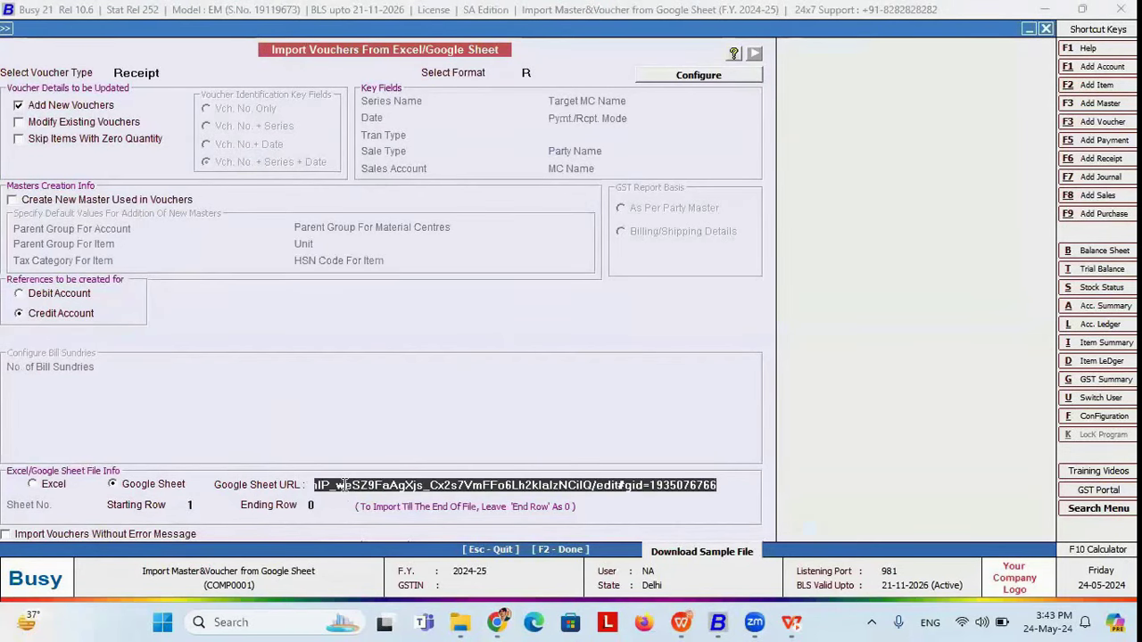
Step: Check the first and last data rows in the Receipt sheet, and set the import's starting row to 2 and ending row to 5
click(206, 505)
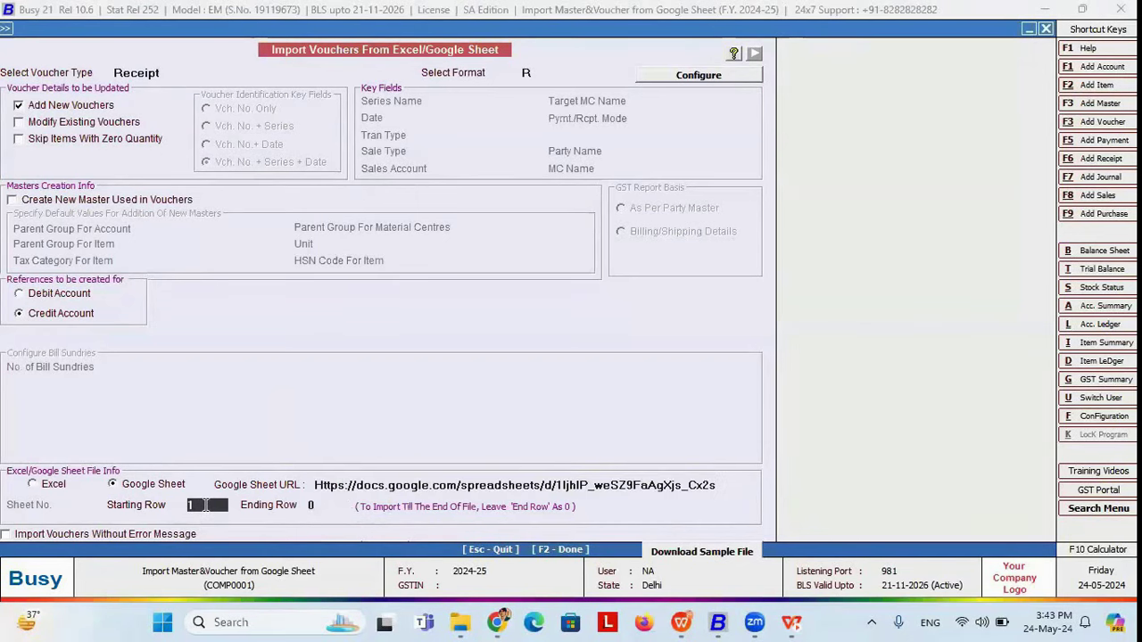
key(alt+Tab)
key(alt+Tab)
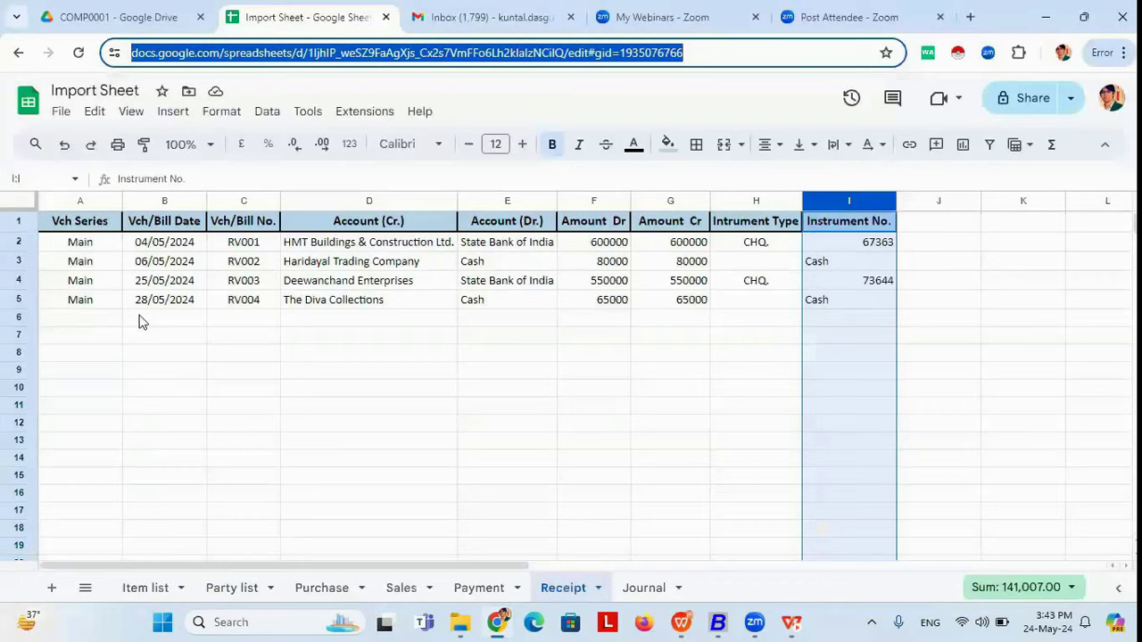
click(81, 248)
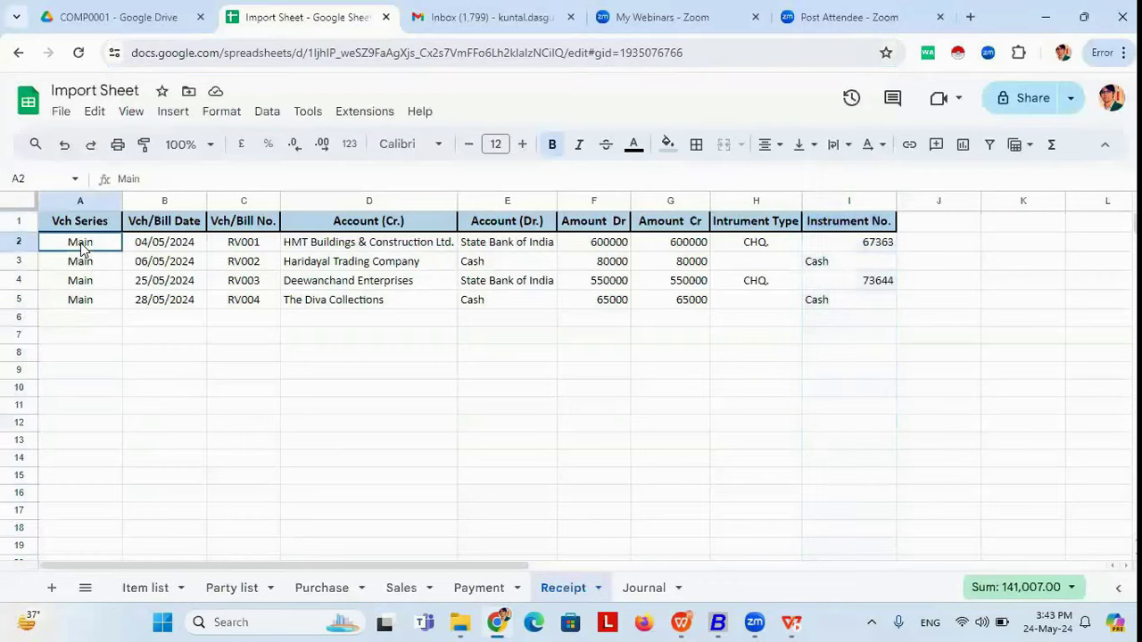
click(97, 300)
key(alt+Tab)
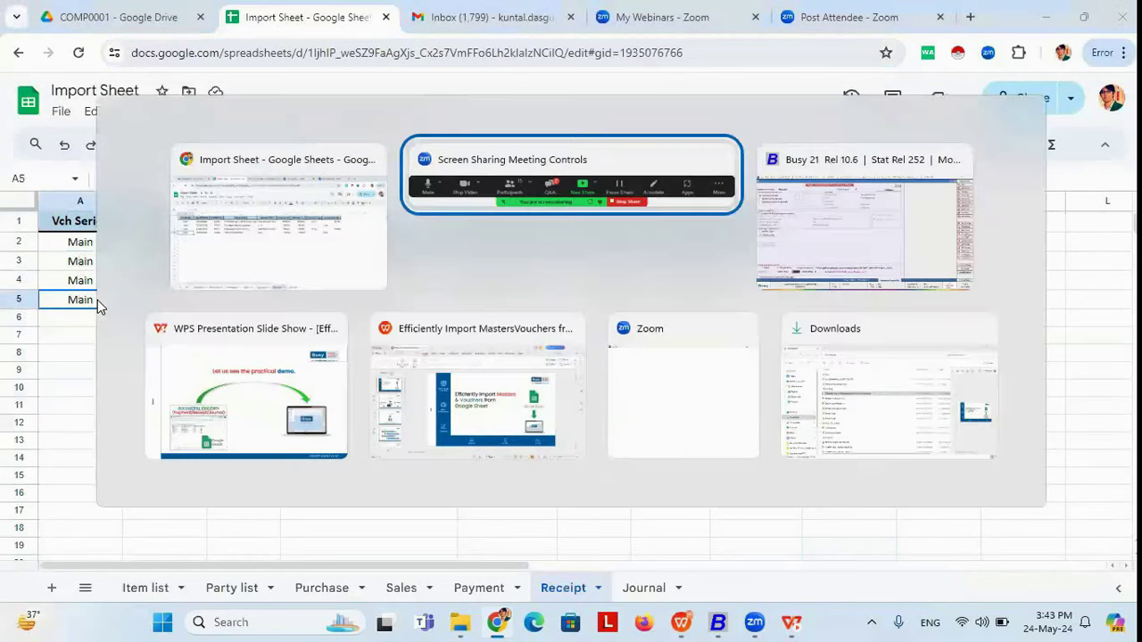
key(alt+Tab)
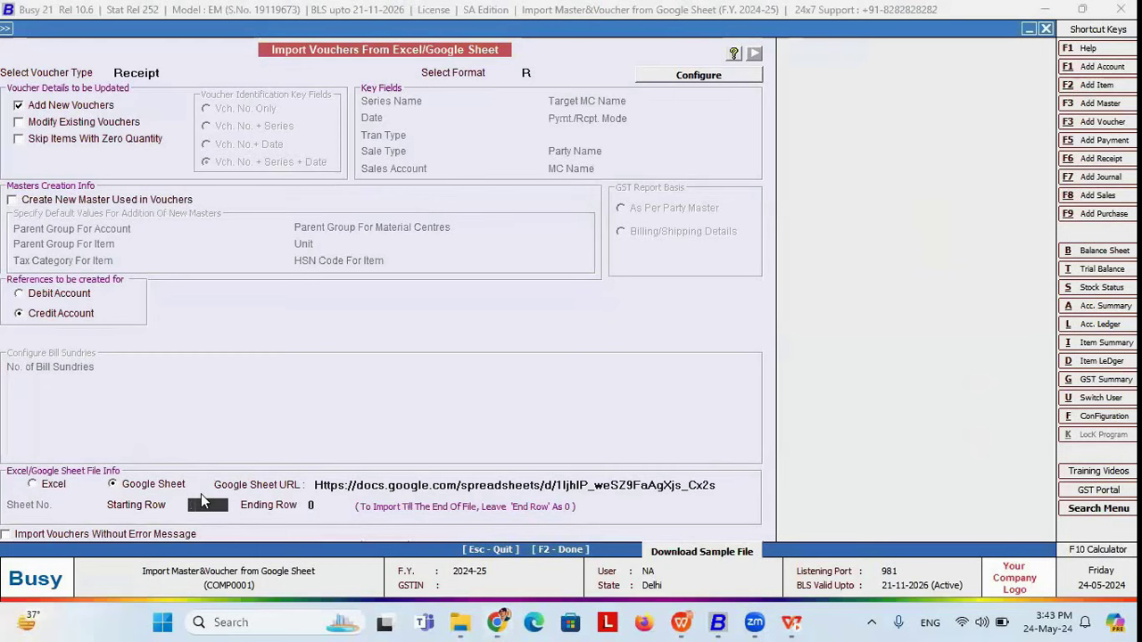
key(Return)
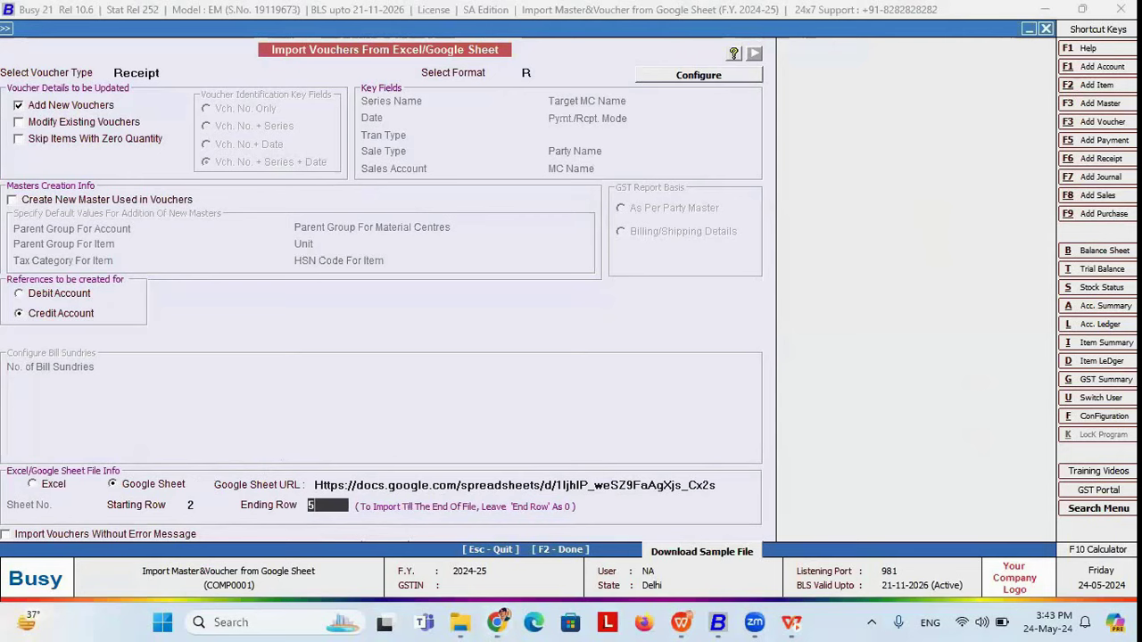
Step: Start the Receipt voucher import, confirm it and acknowledge the completion message
key(Return)
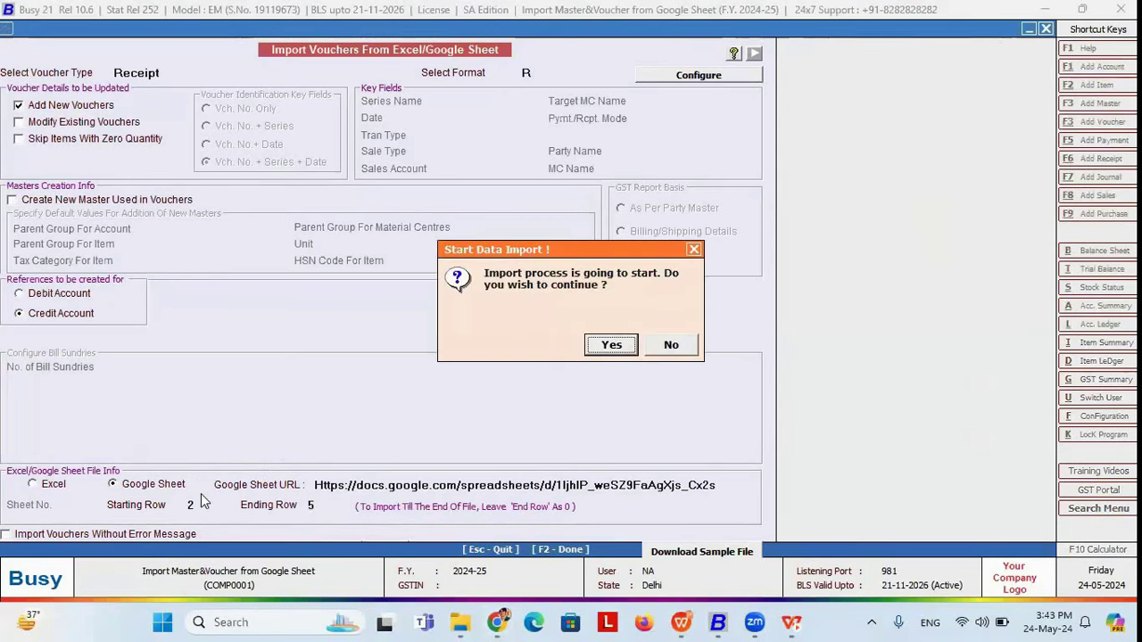
click(610, 348)
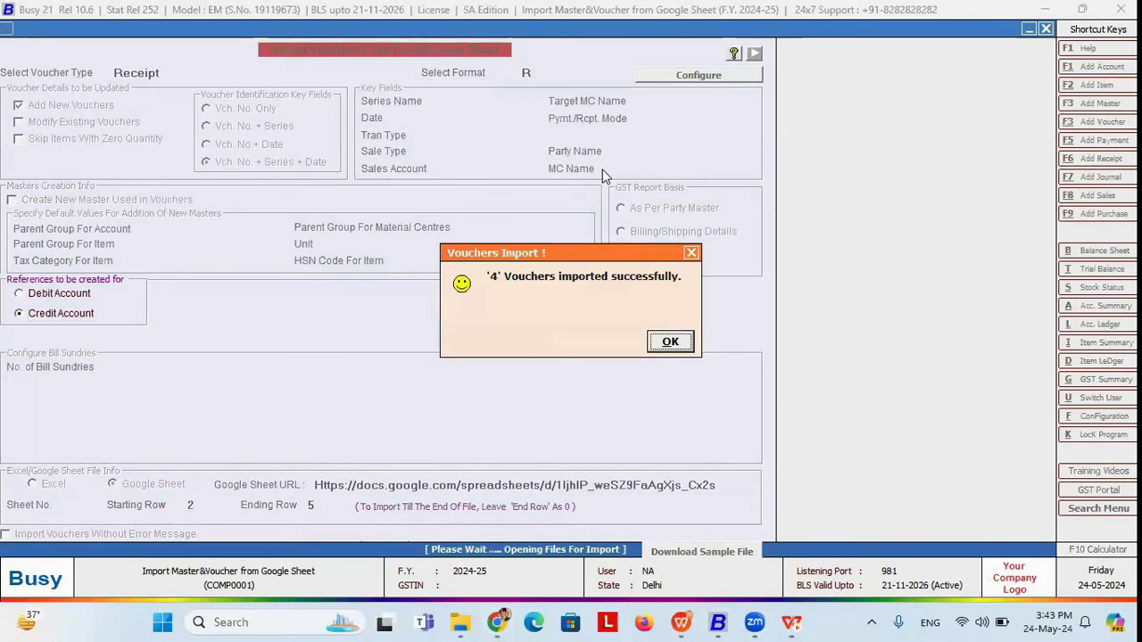
click(665, 344)
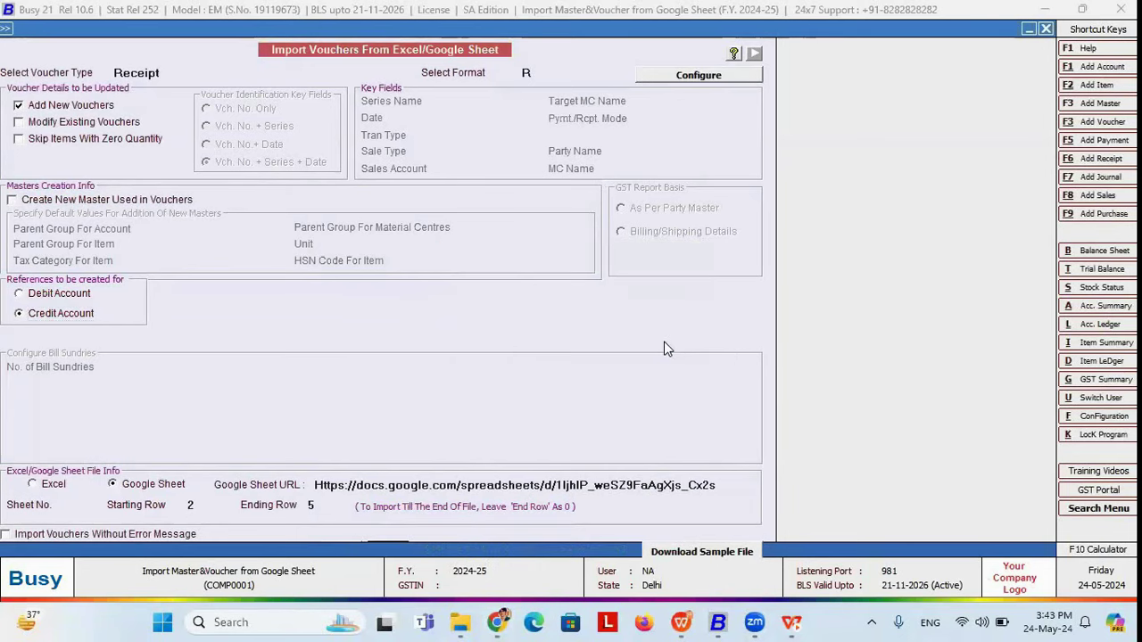
Step: Leave the import form and open the list of Receipt vouchers with output on screen
key(Escape)
key(Right)
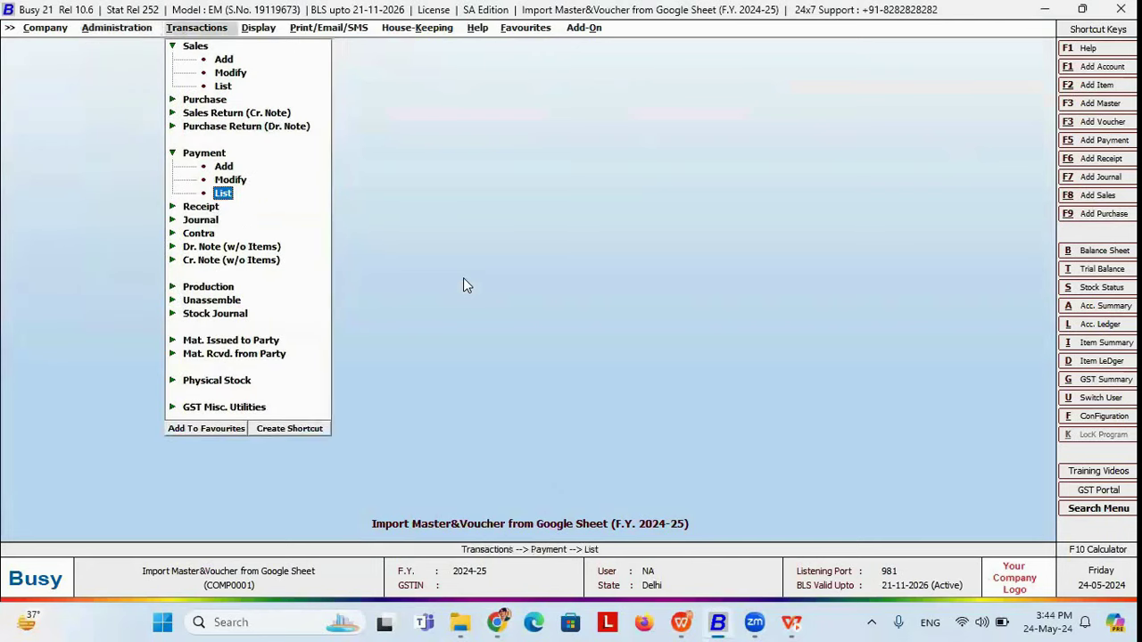
key(Down)
key(Down)
key(Up)
key(Right)
key(Down)
key(Down)
key(Down)
key(Return)
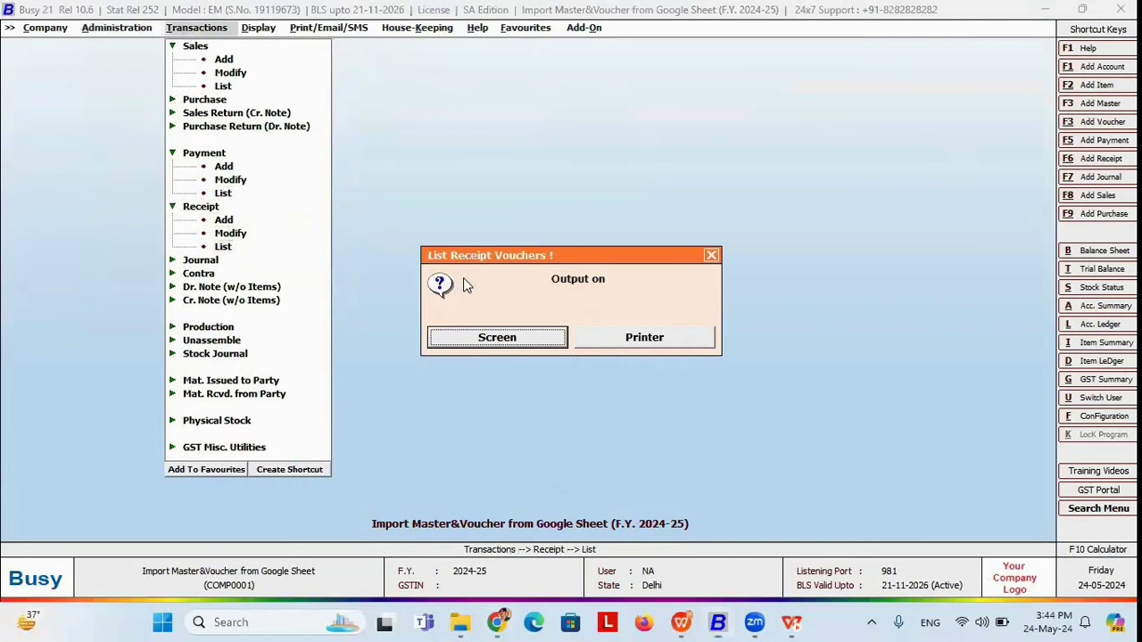
key(Return)
Step: Generate the Receipt voucher list for all voucher series with Show Bank Instrument Details set to Y
key(Return)
key(Return)
key(Return)
key(Return)
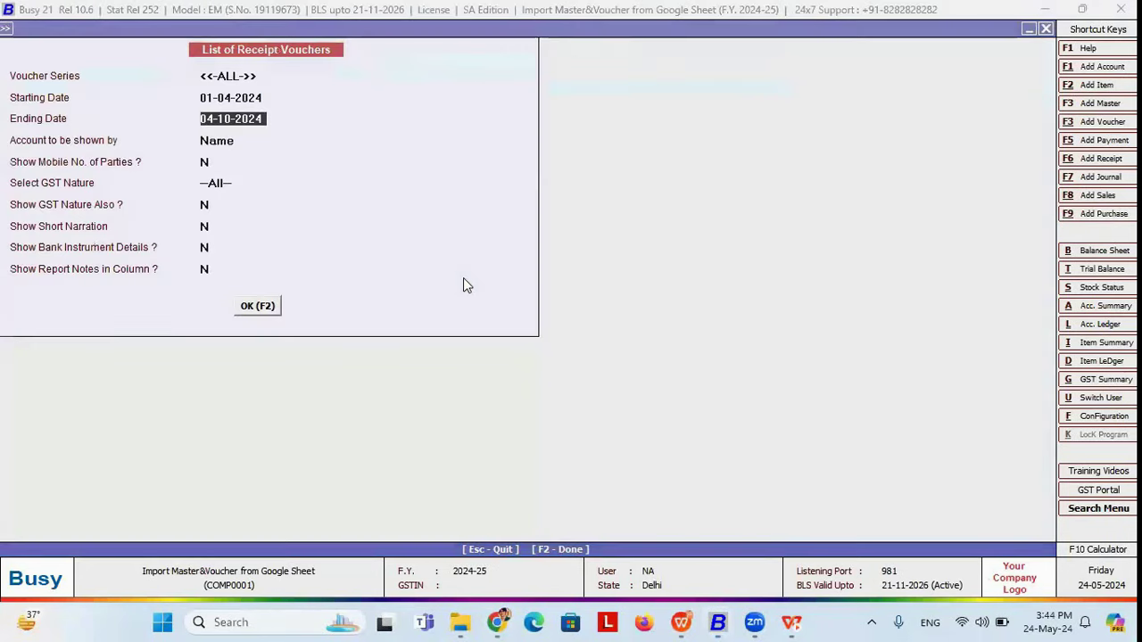
key(Return)
key(Return)
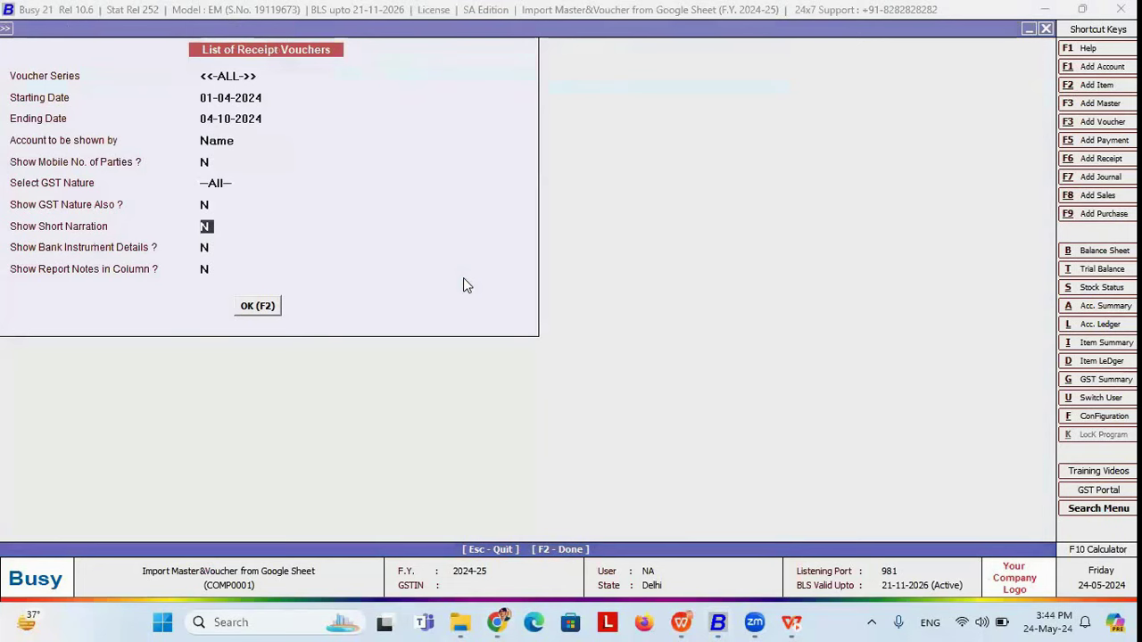
key(Return)
text(Y)
key(Return)
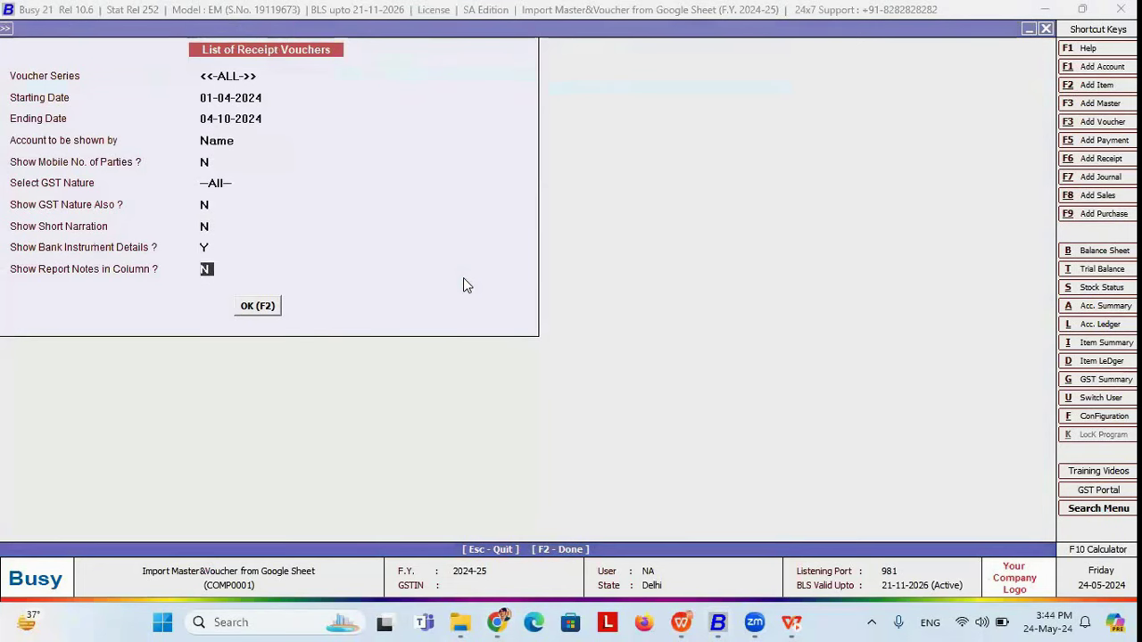
key(Return)
key(Return)
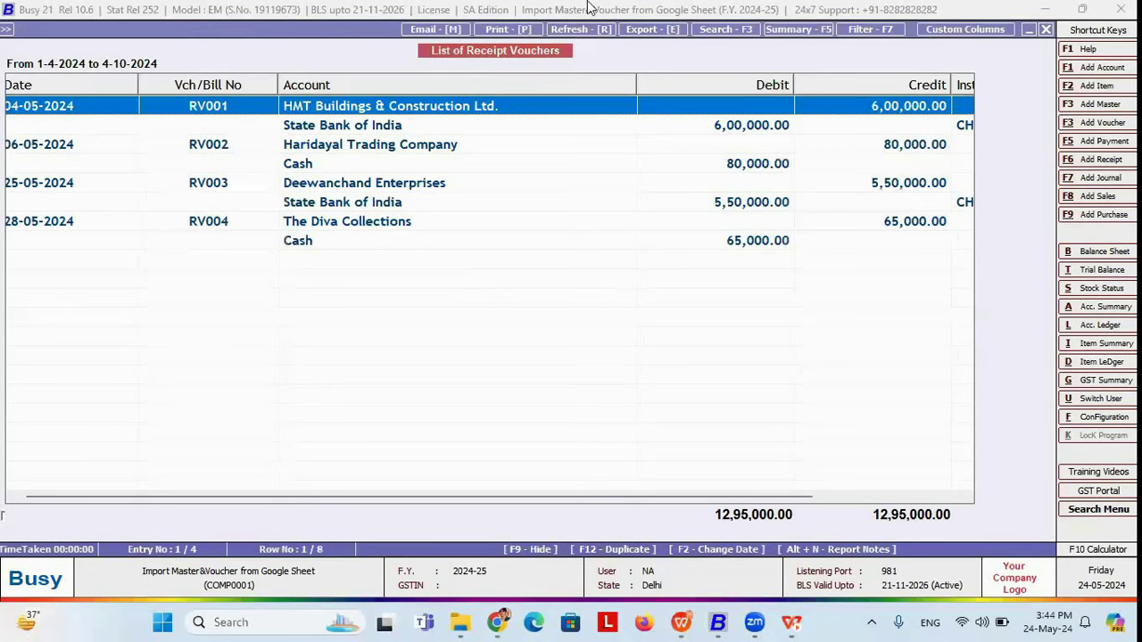
Step: Review the instrument type and number of the listed receipts, inspect voucher RV001's entries, and close the voucher and the list
scroll(542, 117, right, 3)
click(542, 117)
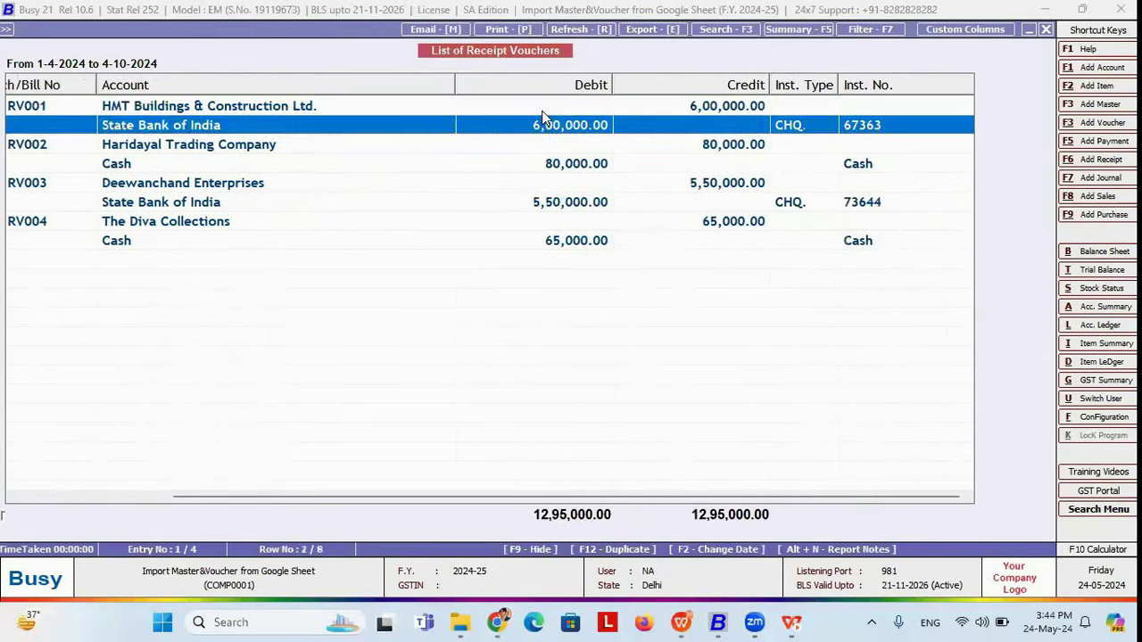
key(Down)
key(Up)
key(Down)
key(Down)
key(Down)
key(Up)
key(Up)
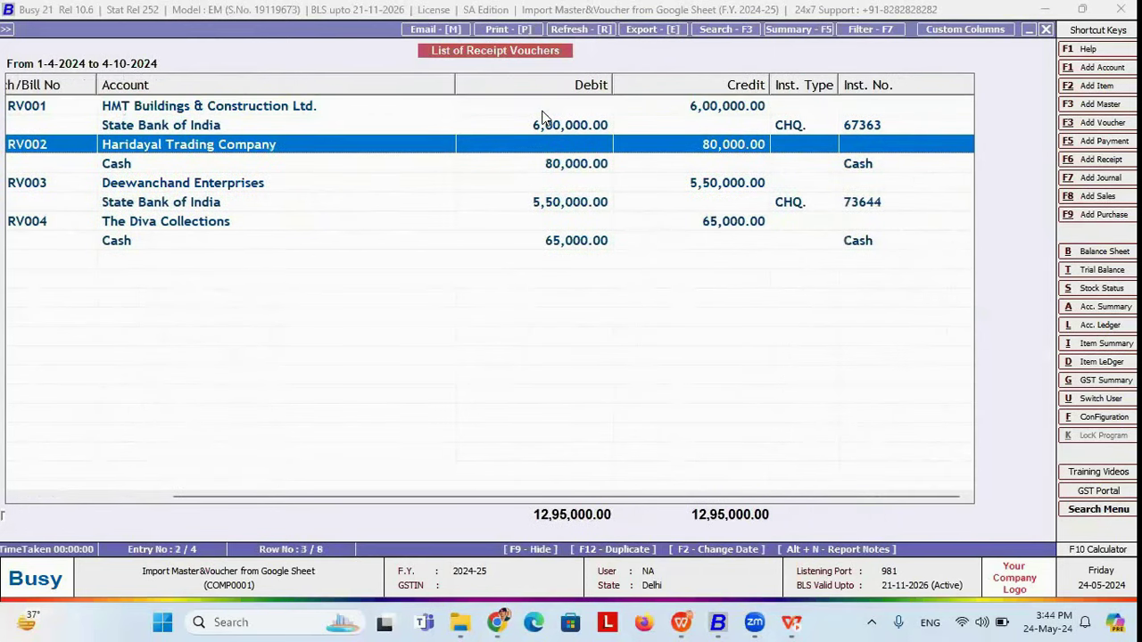
double_click(541, 117)
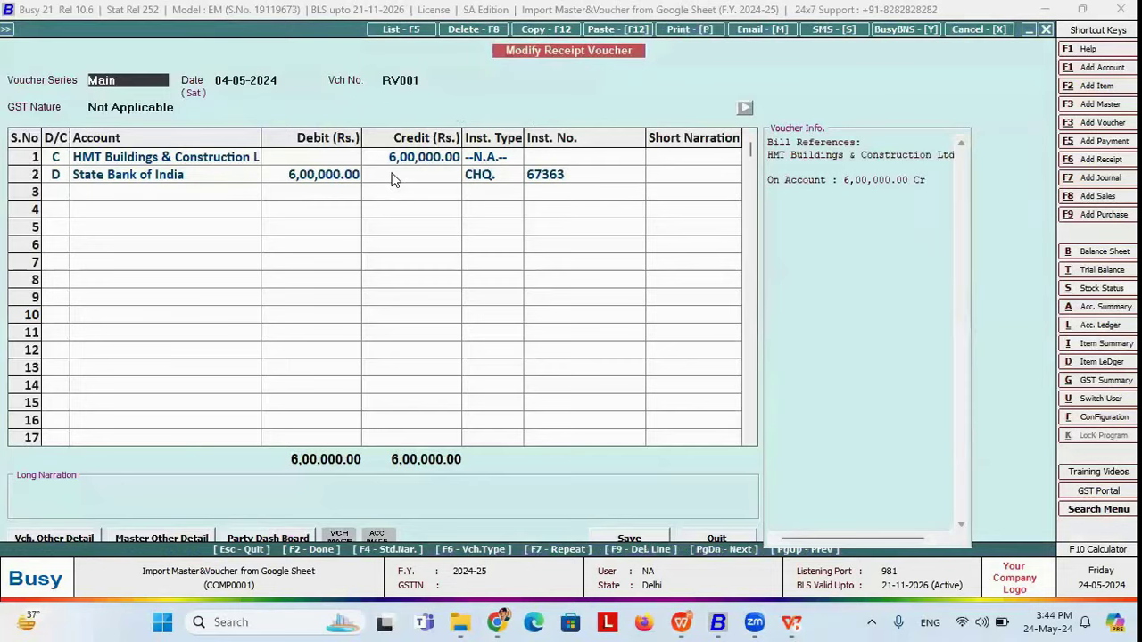
key(Escape)
key(Escape)
key(Left)
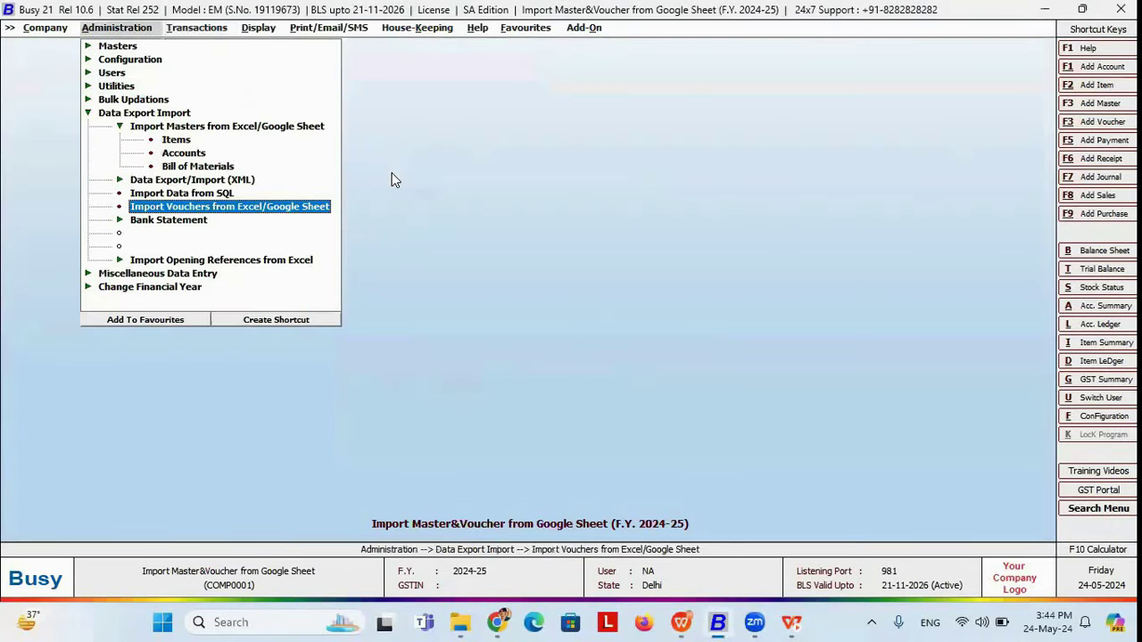
Step: Switch to the Import Sheet in the browser and view the Journal sheet's columns and entries
key(alt+Tab)
key(alt+Tab)
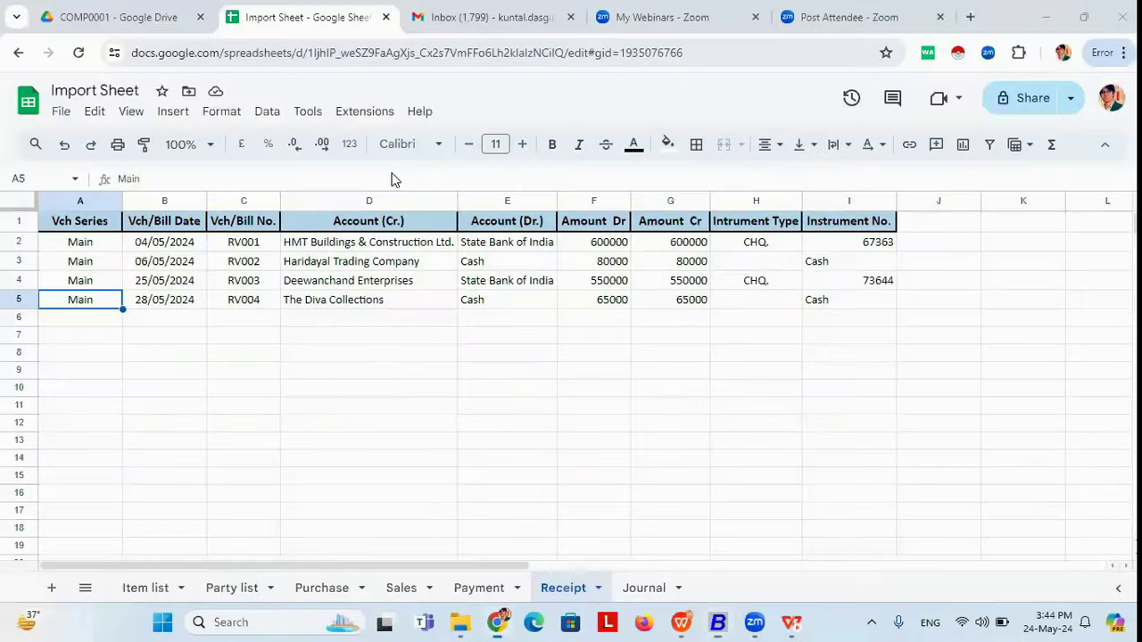
click(642, 589)
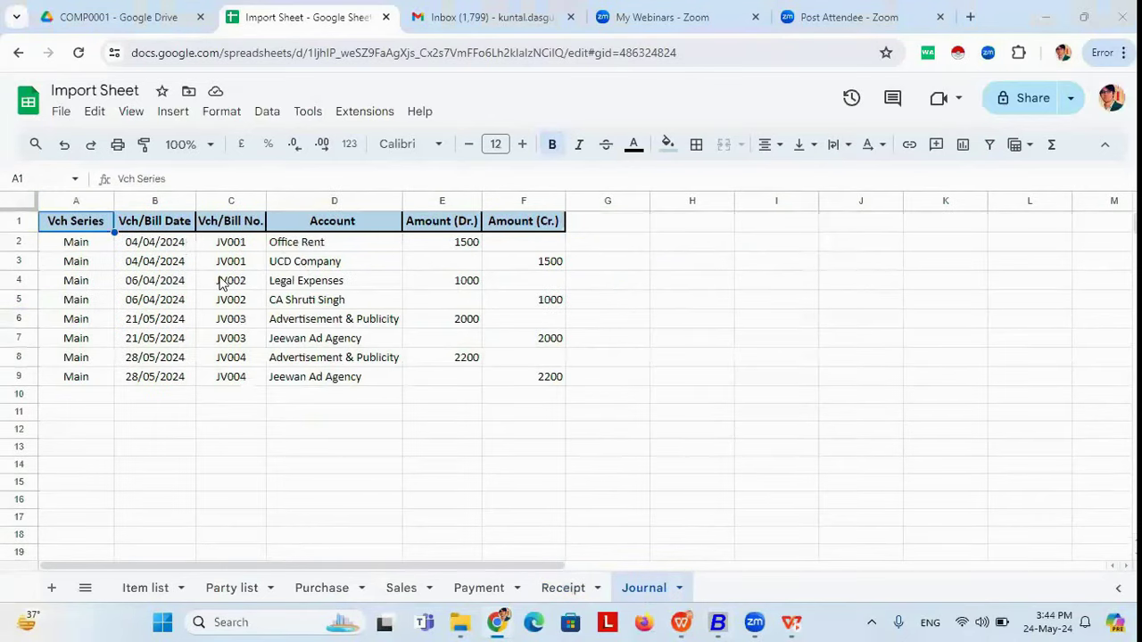
Step: Return to Busy, open the voucher import from Excel/Google Sheet and choose Journal as the voucher type
key(alt+Tab)
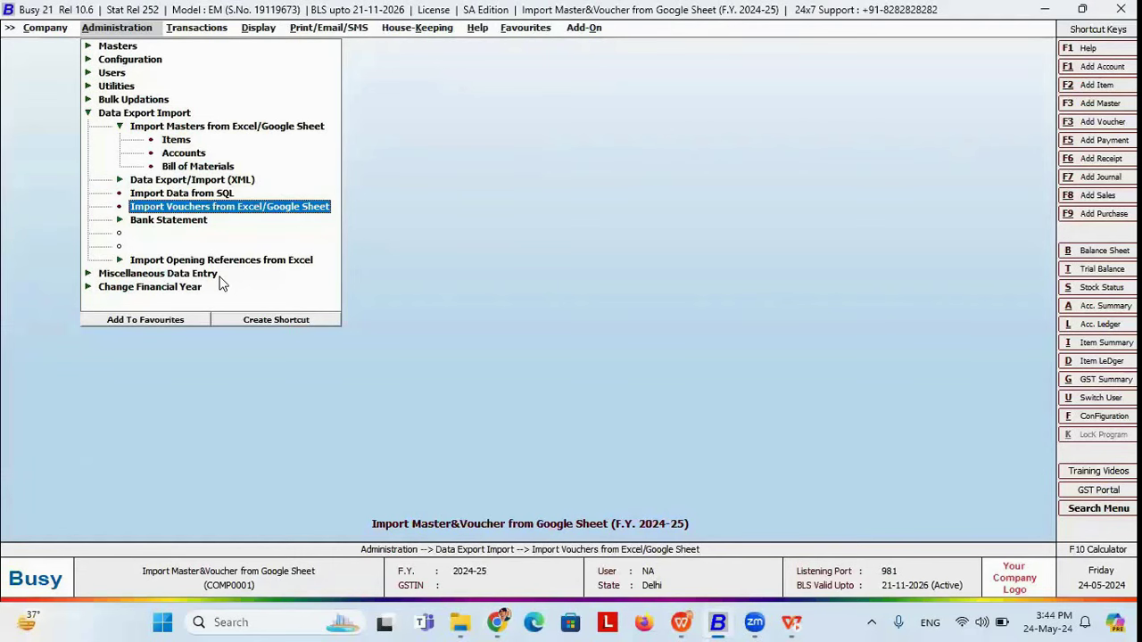
key(Return)
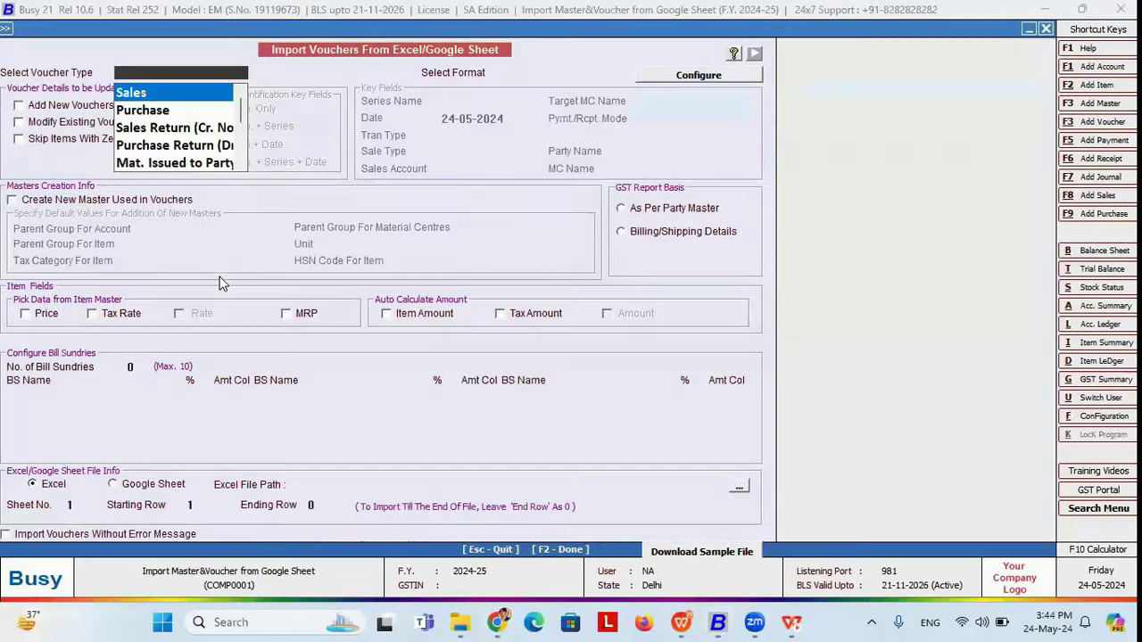
text(jo)
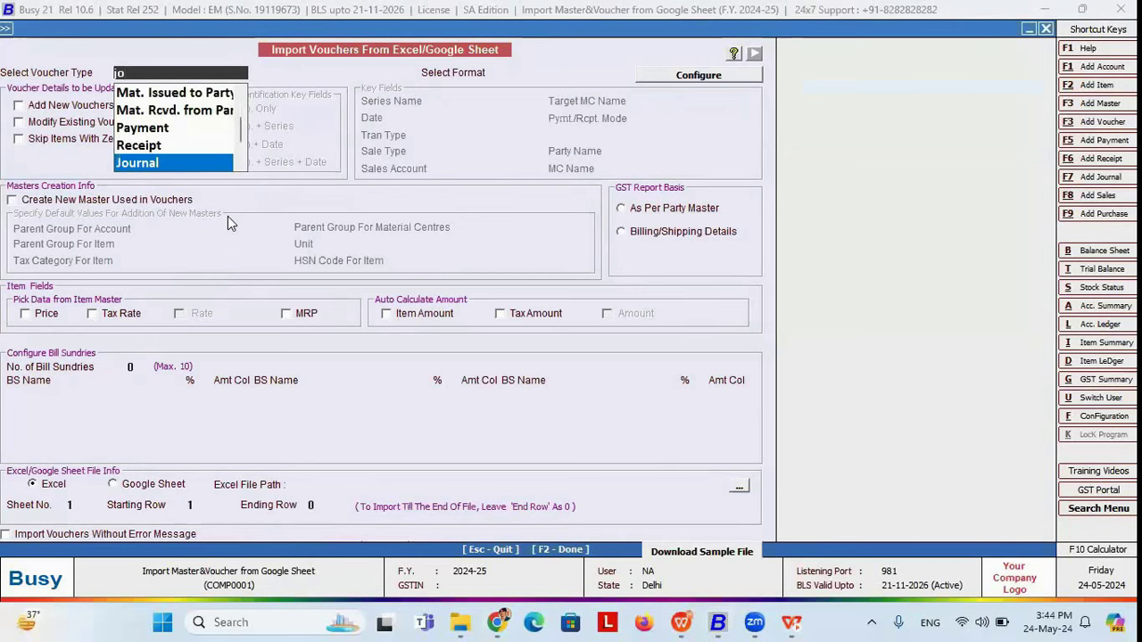
key(Return)
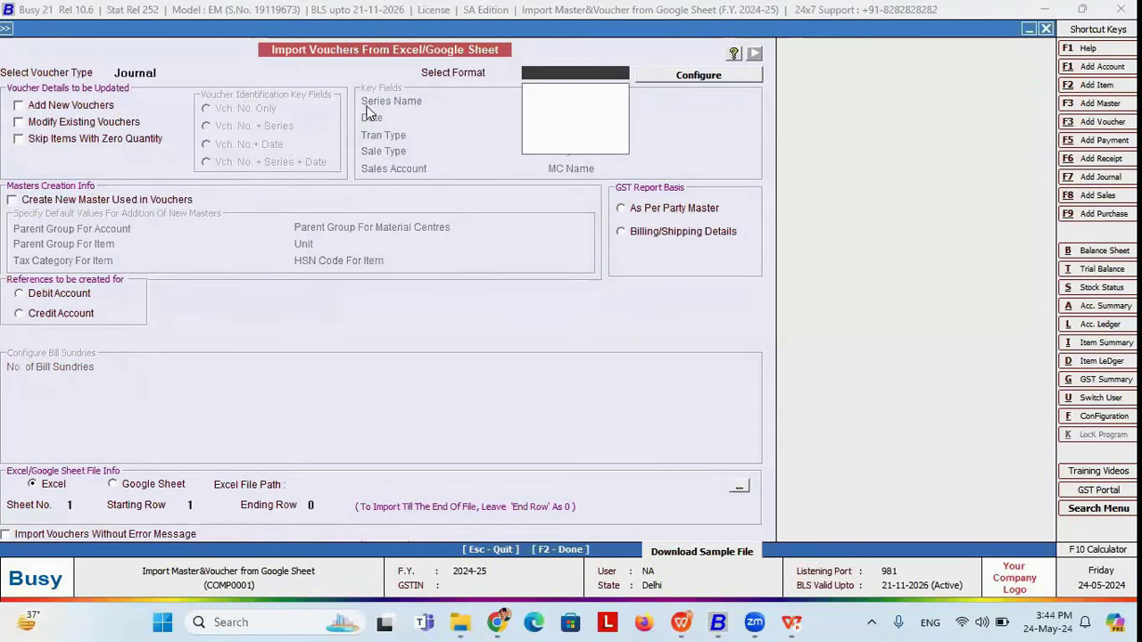
Step: Add a Journal import format named J and open its configuration with the default components
click(678, 76)
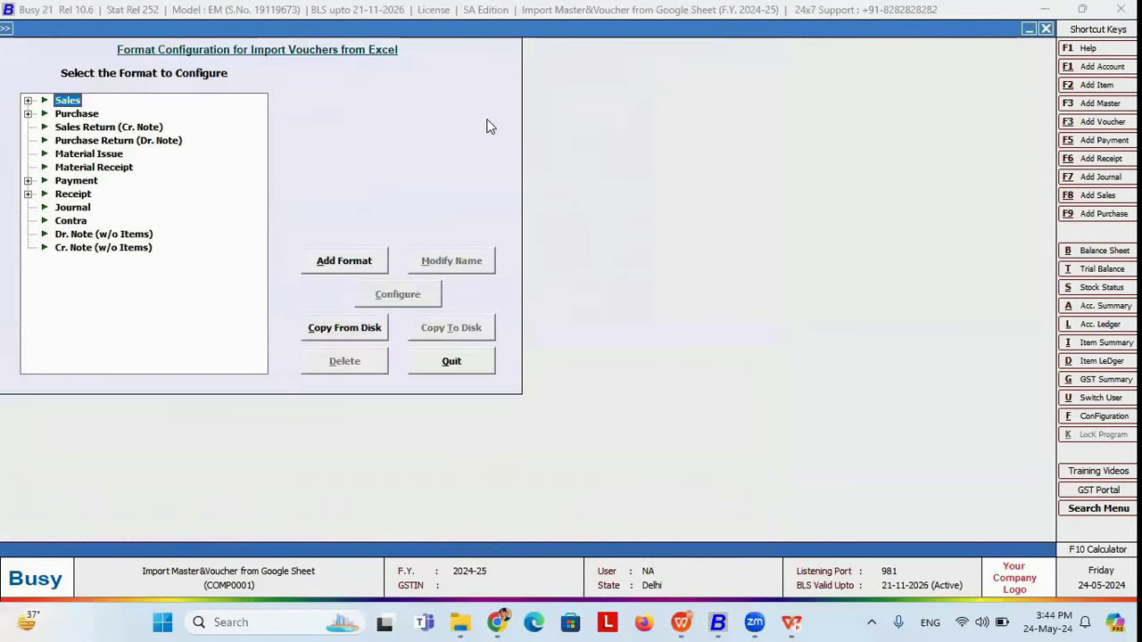
click(78, 208)
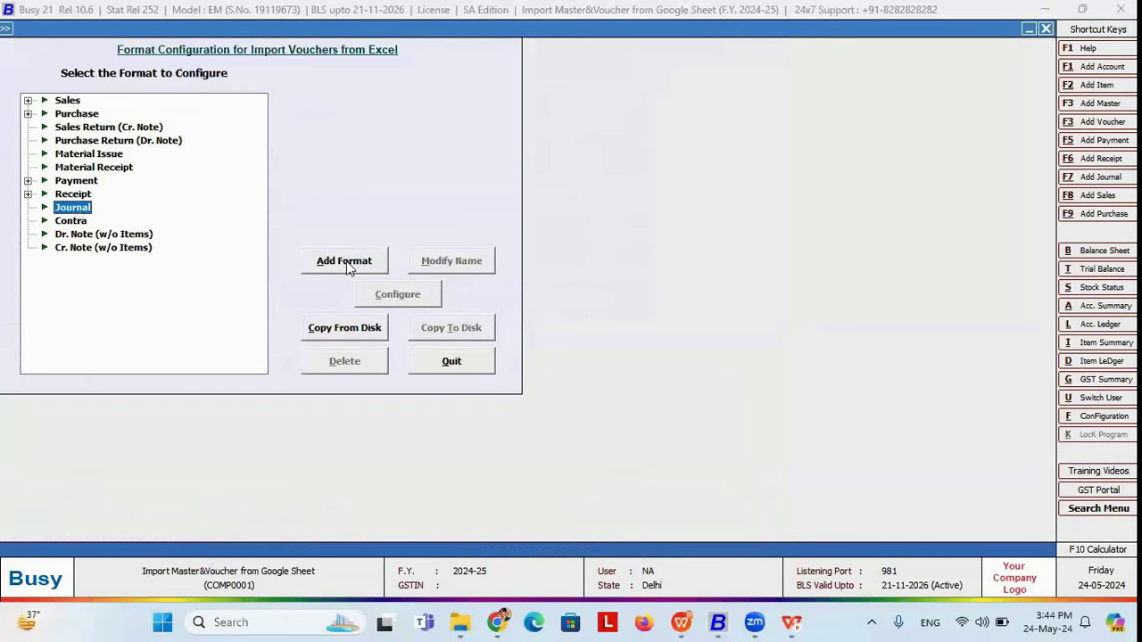
click(347, 264)
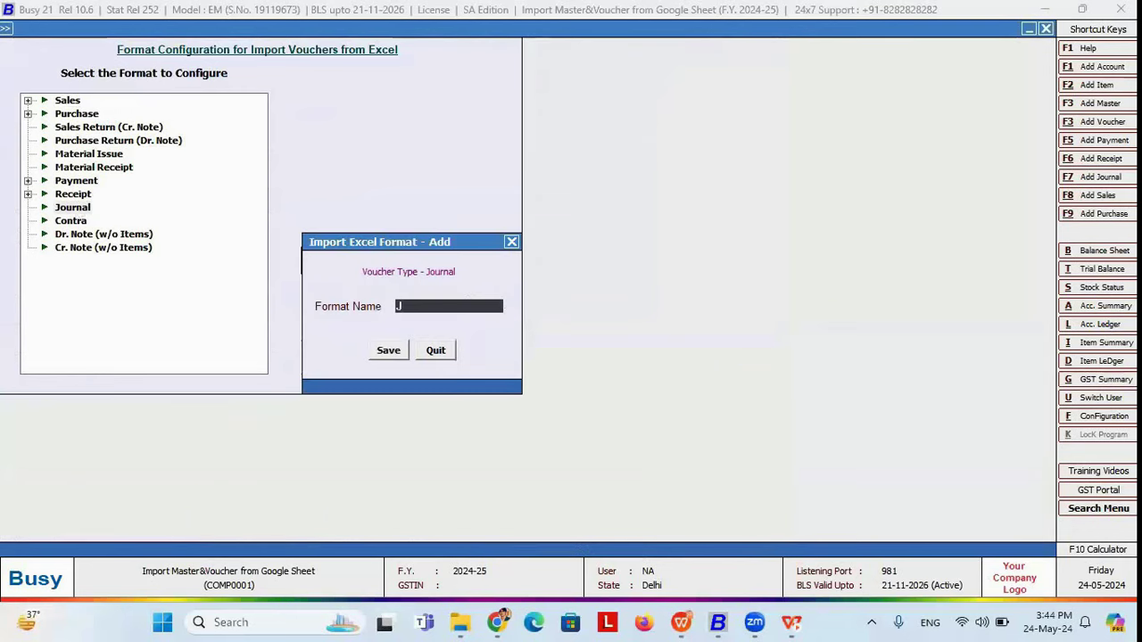
key(Return)
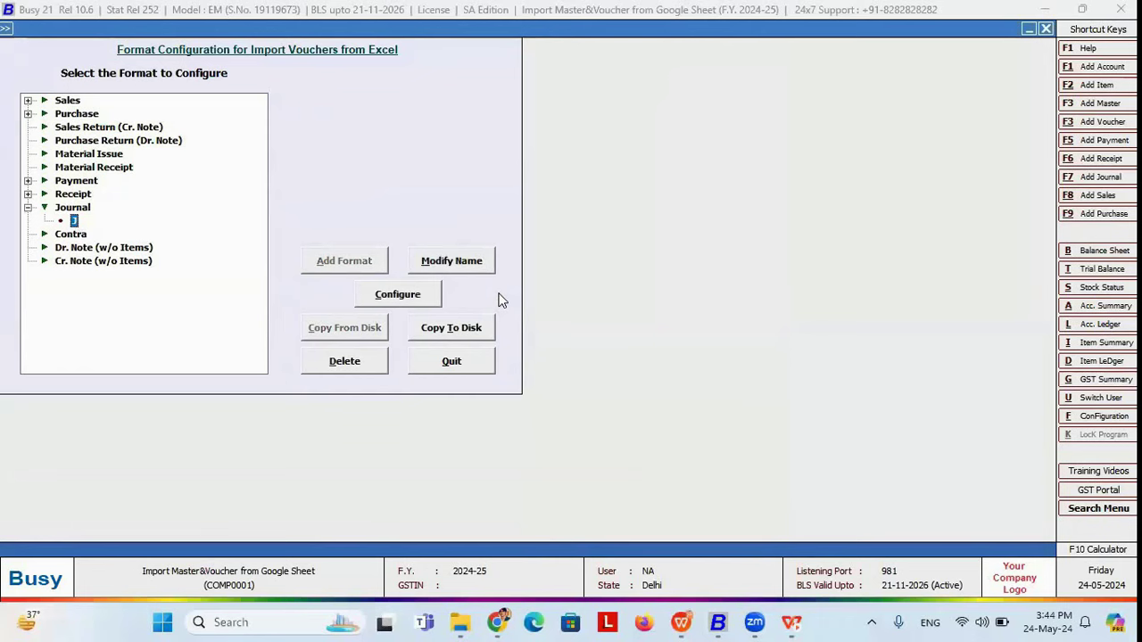
click(408, 295)
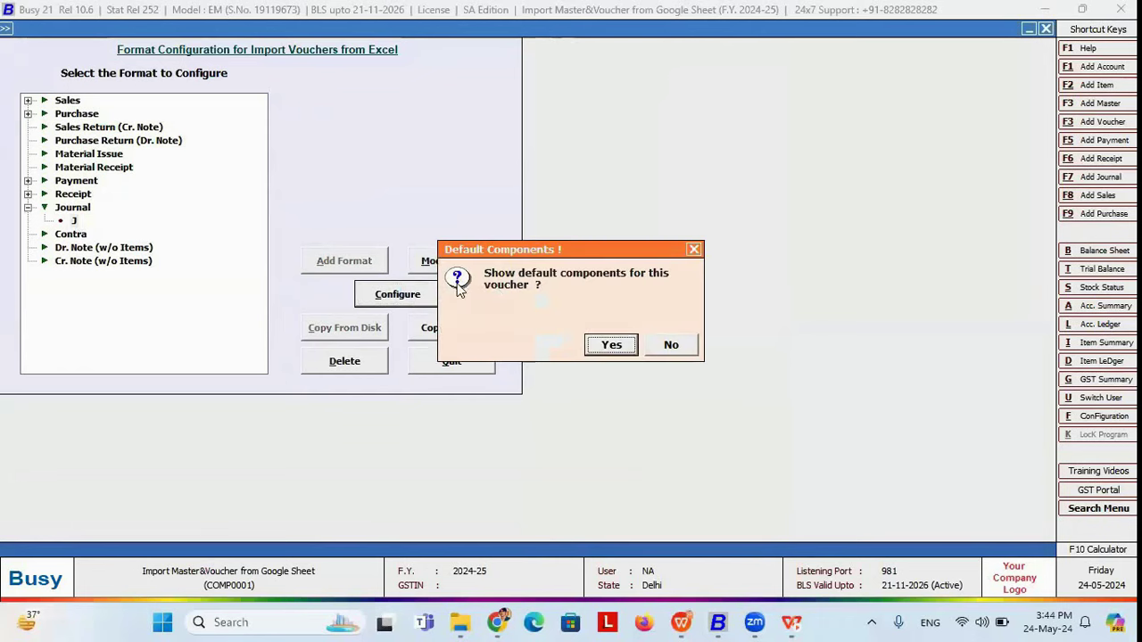
click(612, 345)
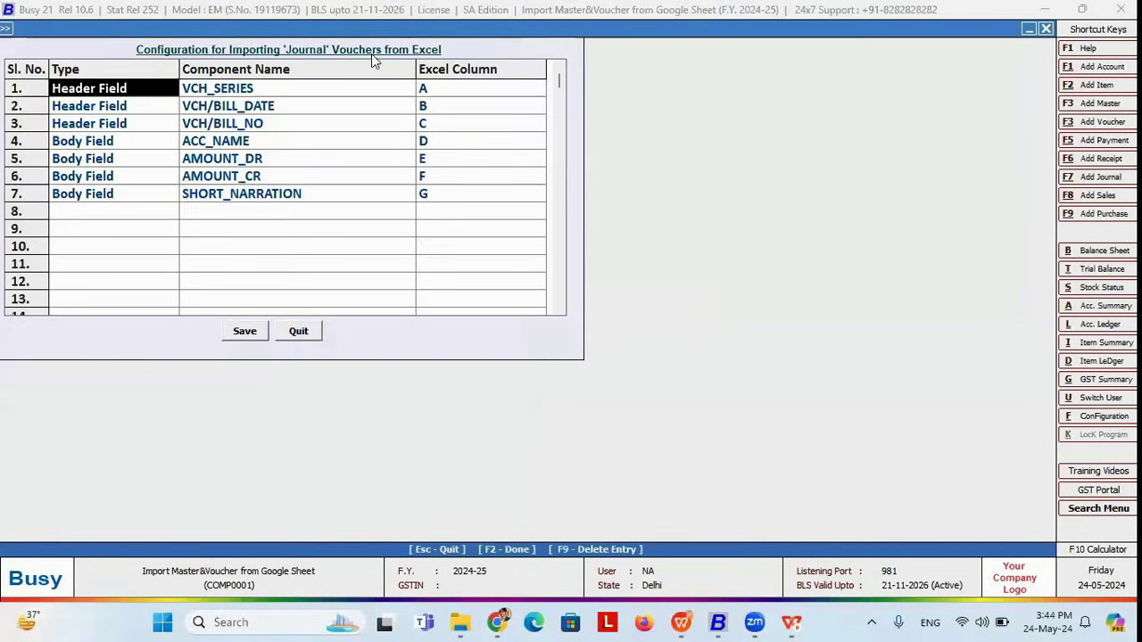
Step: Compare the VCH_SERIES mapping to column A with the Vch Series column of the Import Sheet in the browser, and return to Busy
click(446, 95)
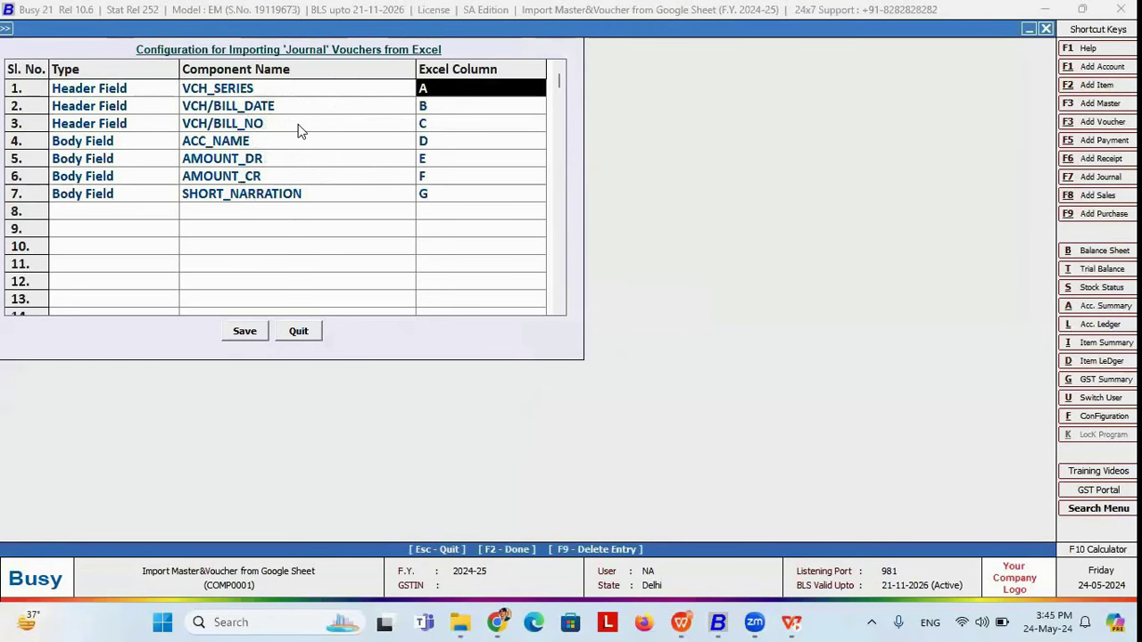
key(alt+Tab)
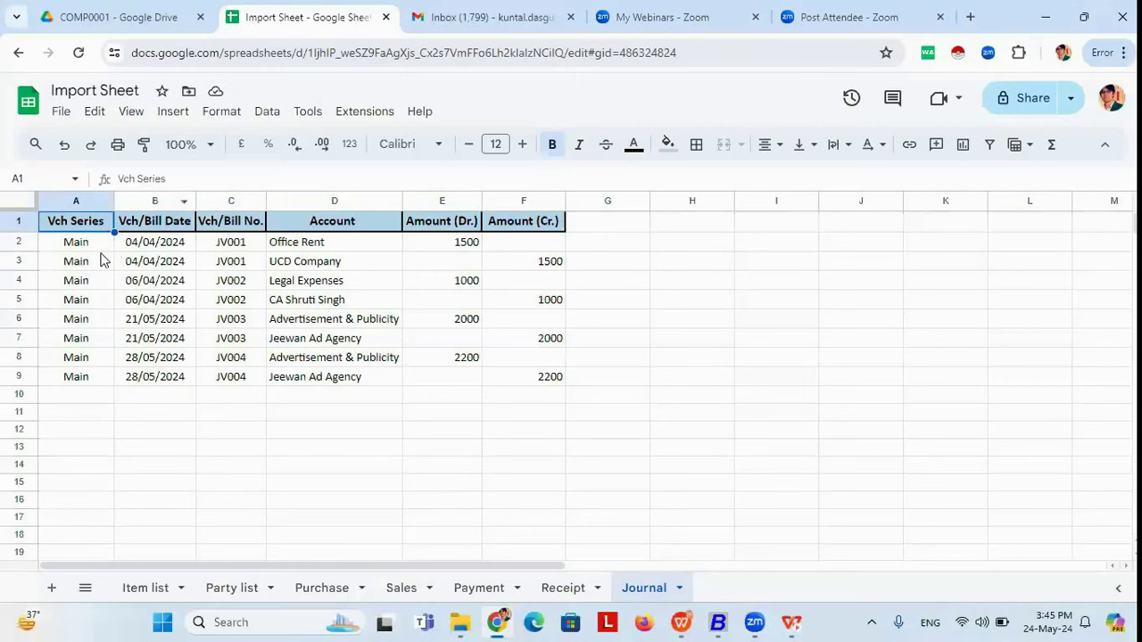
click(76, 201)
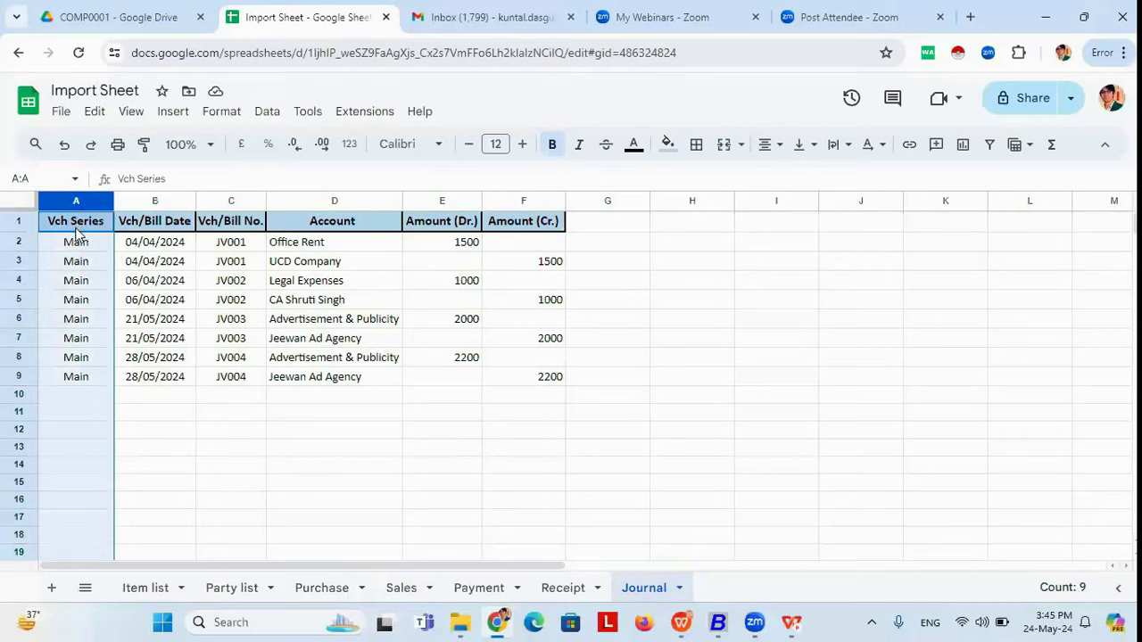
key(alt+Tab)
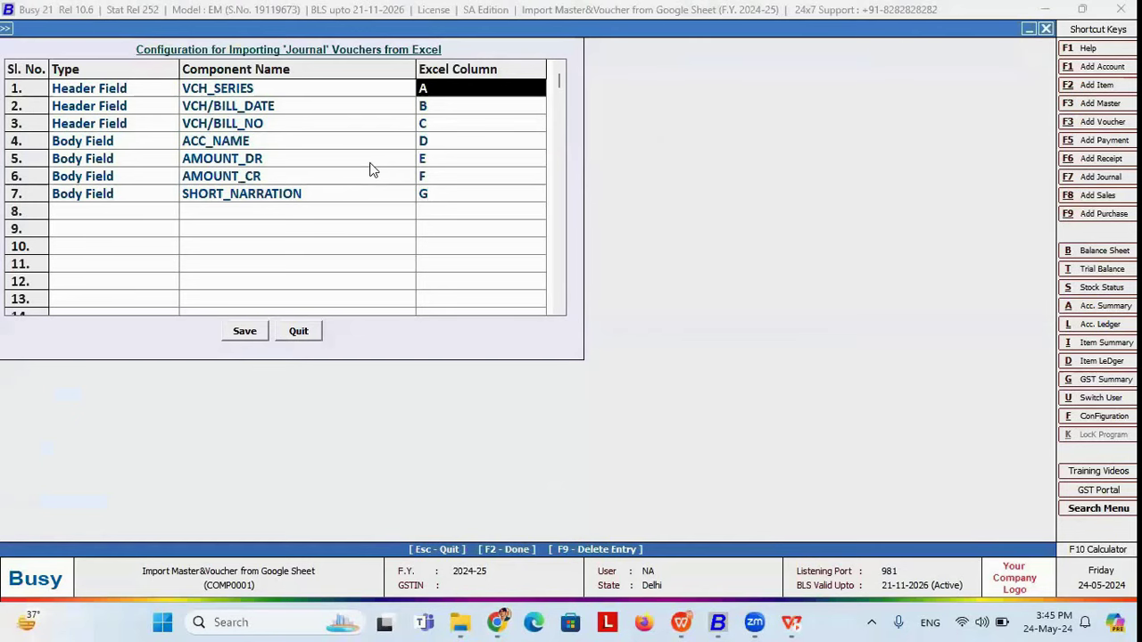
click(435, 90)
Step: Check the Vch/Bill Date column in the Import Sheet, and select column B for VCH/BILL_DATE in Busy
click(432, 106)
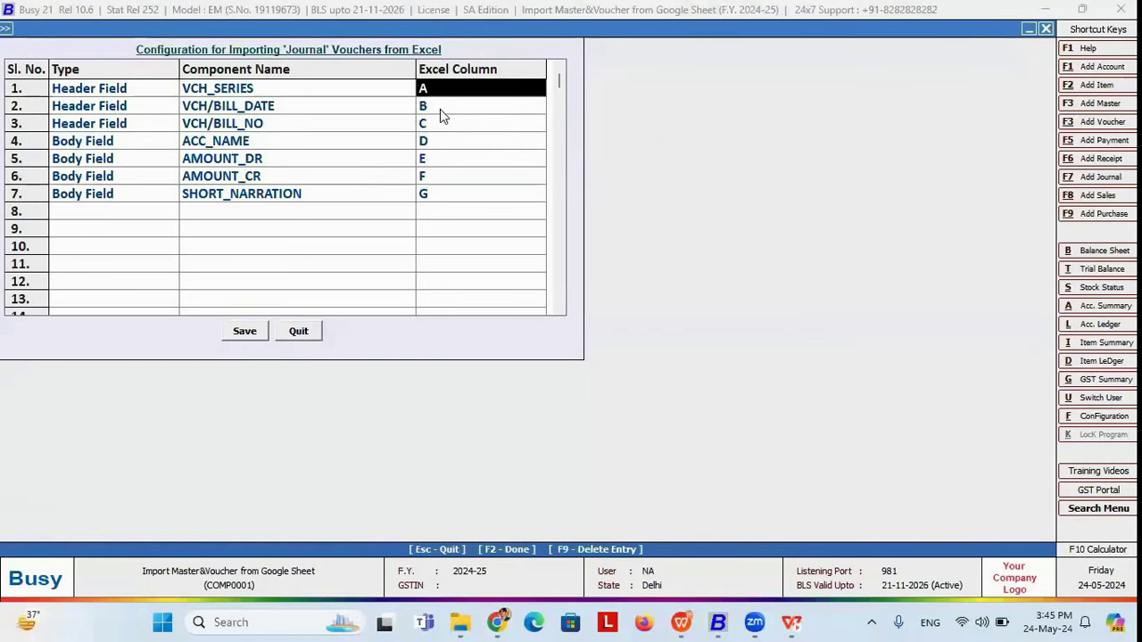
key(Return)
key(alt+Tab)
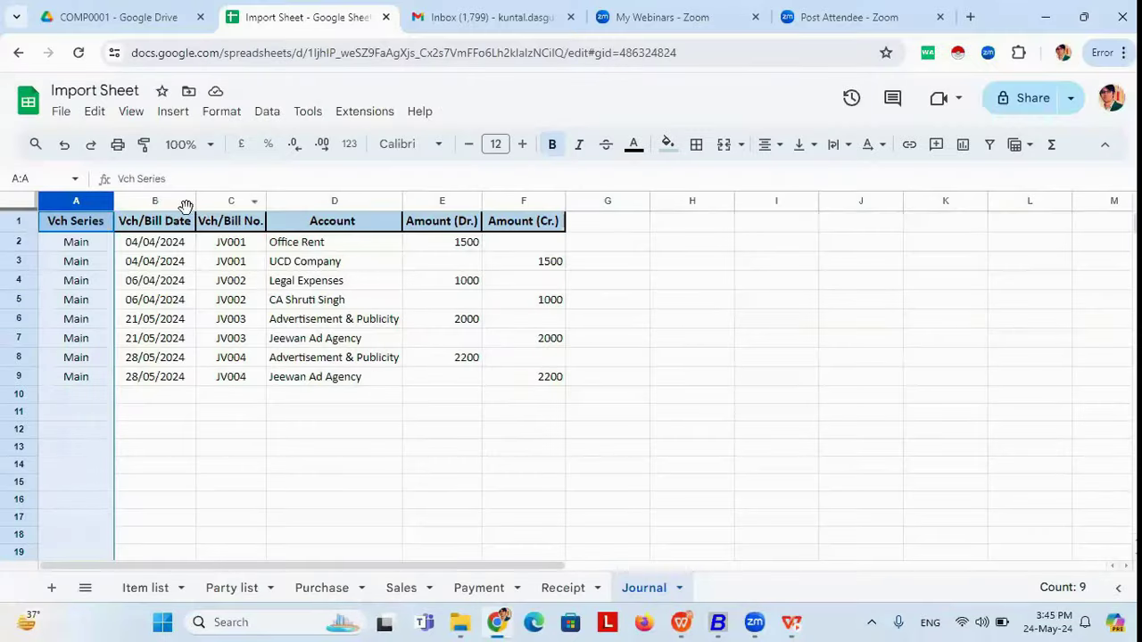
click(165, 200)
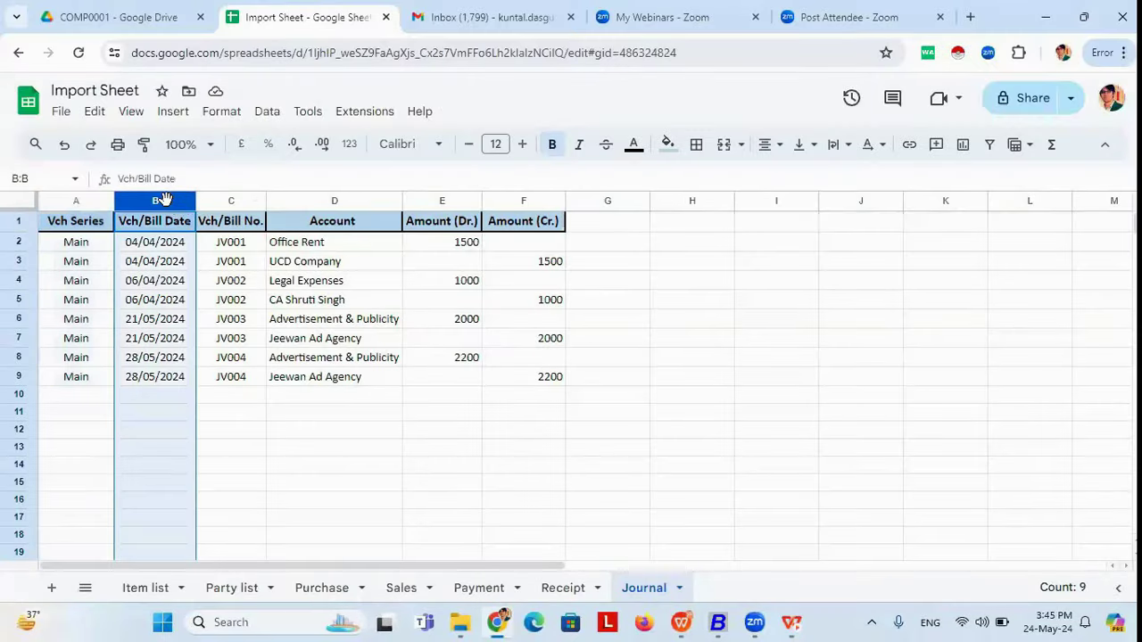
key(alt+Tab)
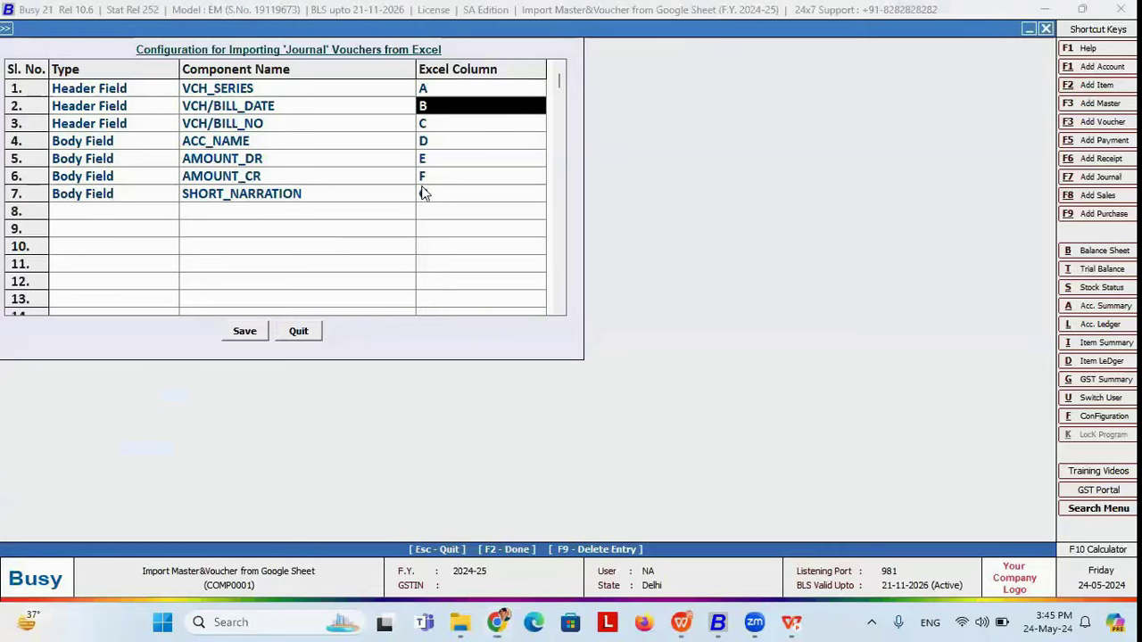
click(457, 115)
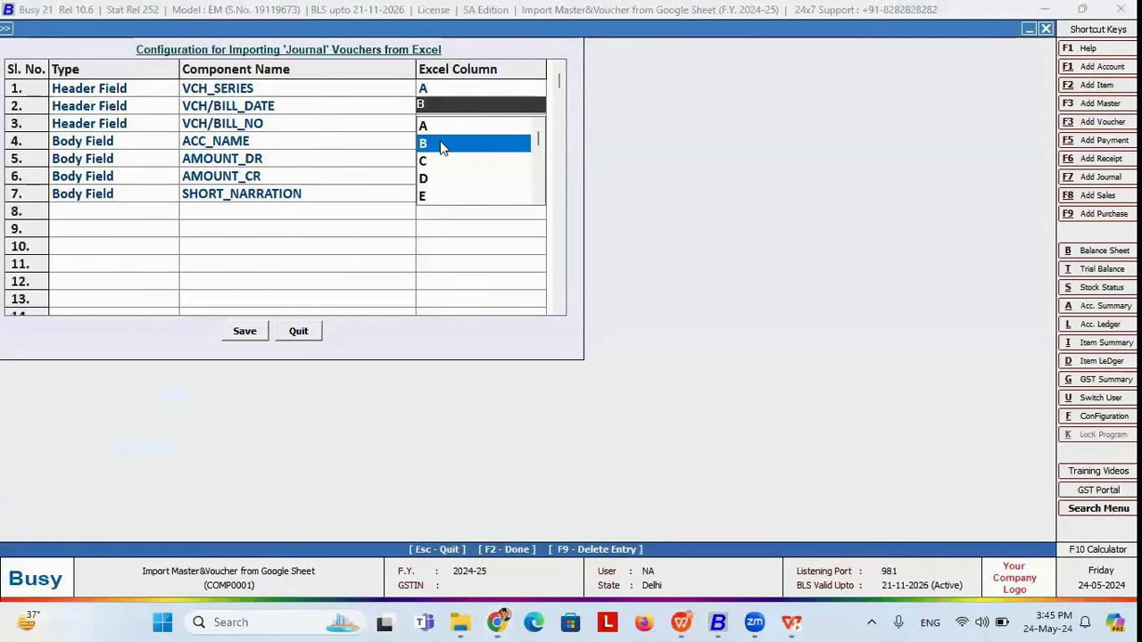
click(442, 142)
Step: Check the Vch/Bill No. and Account columns in the Import Sheet, keeping column C for VCH/BILL_NO and selecting D for ACC_NAME in Busy
click(444, 123)
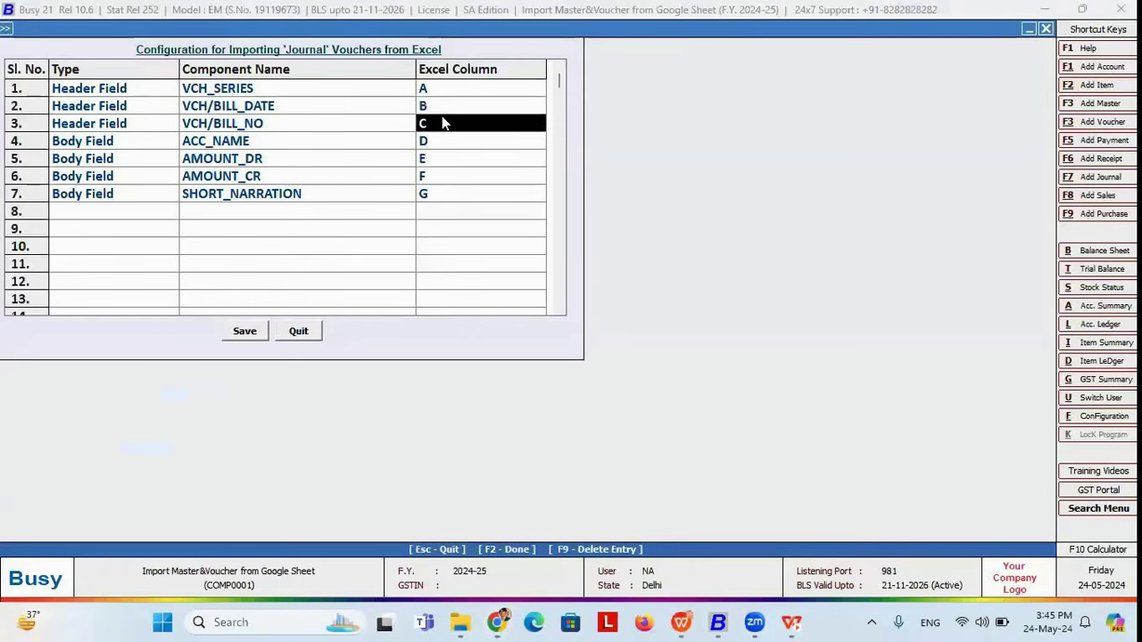
key(alt+Tab)
click(237, 200)
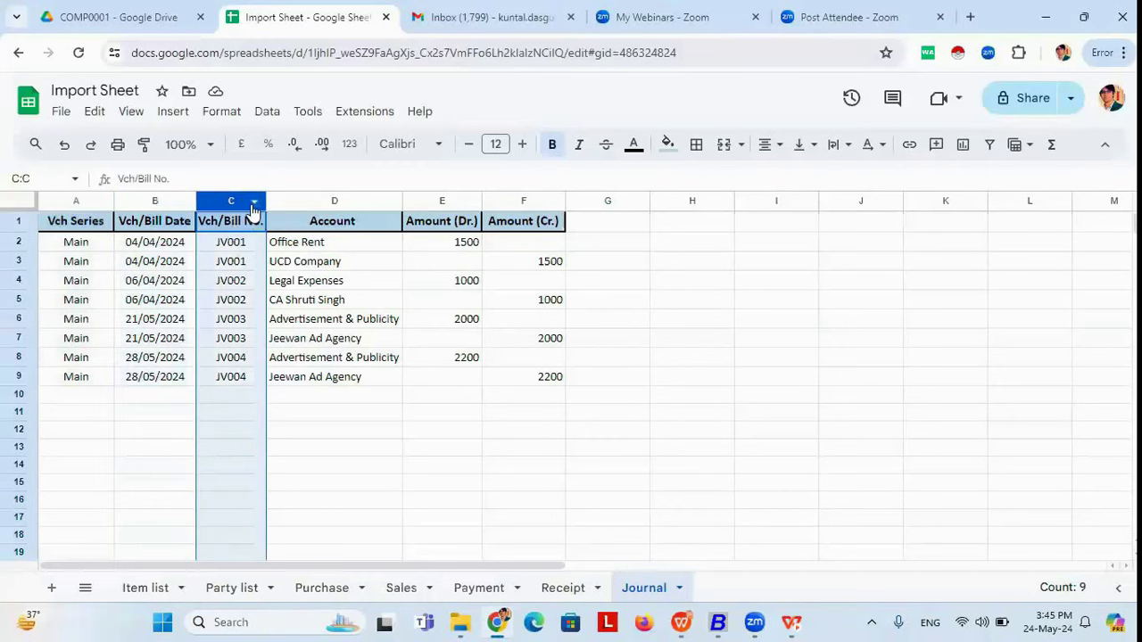
key(alt+Tab)
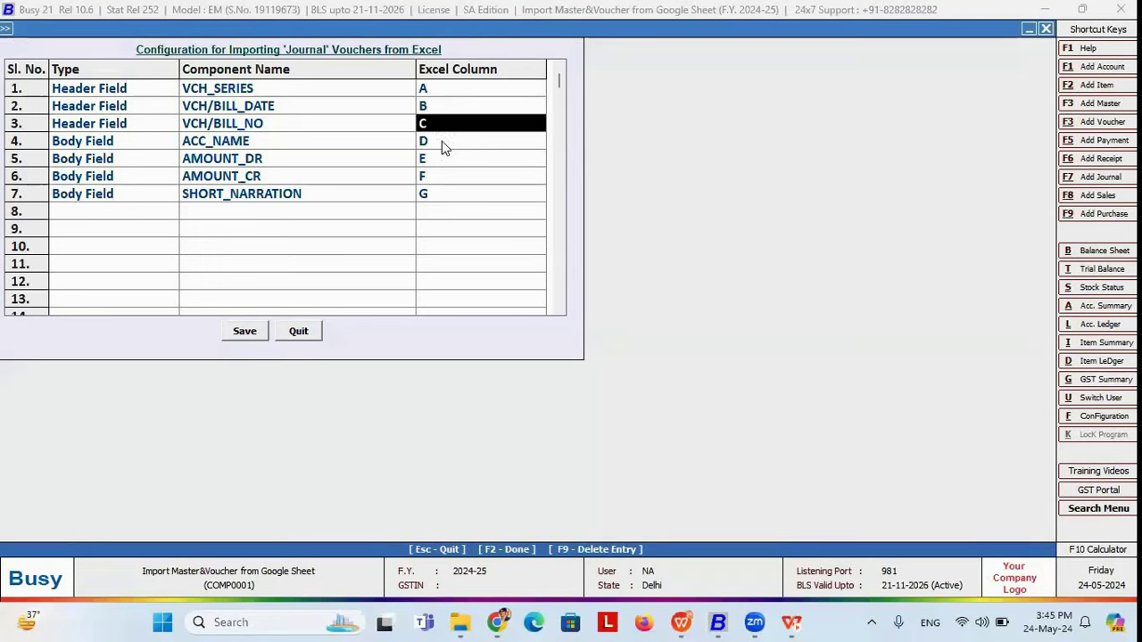
click(442, 141)
key(alt+Tab)
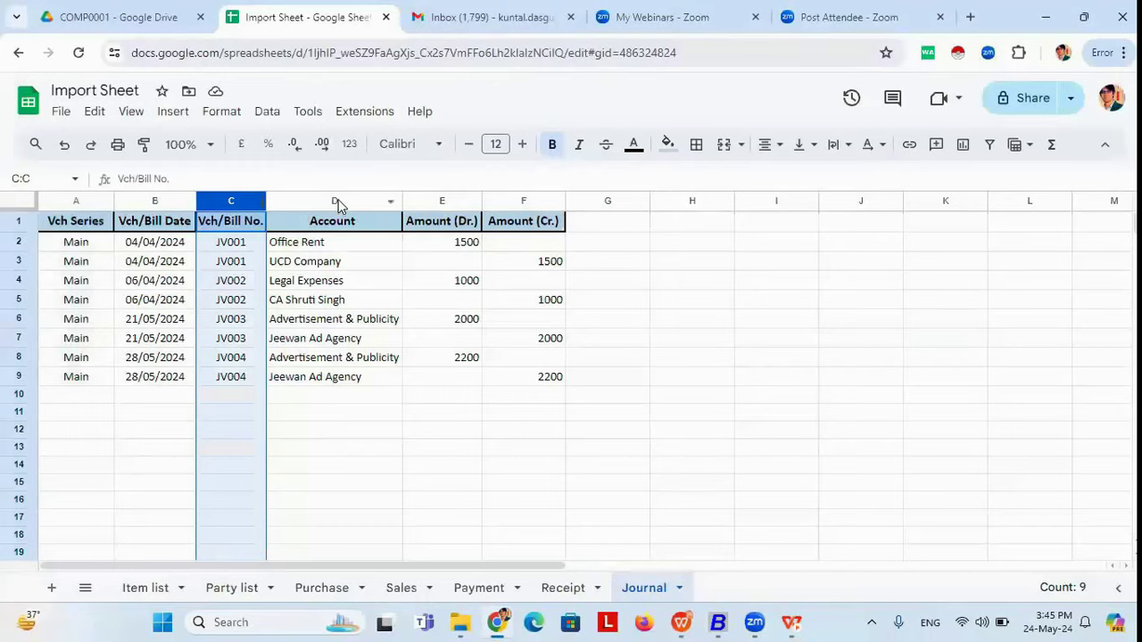
click(337, 201)
key(alt+Tab)
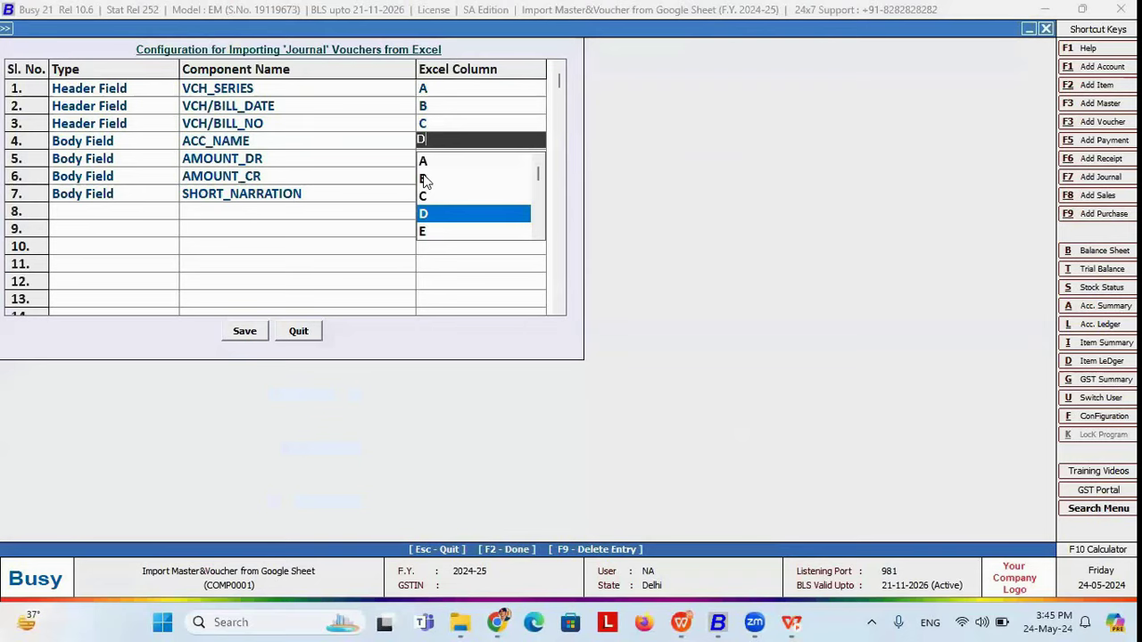
click(445, 216)
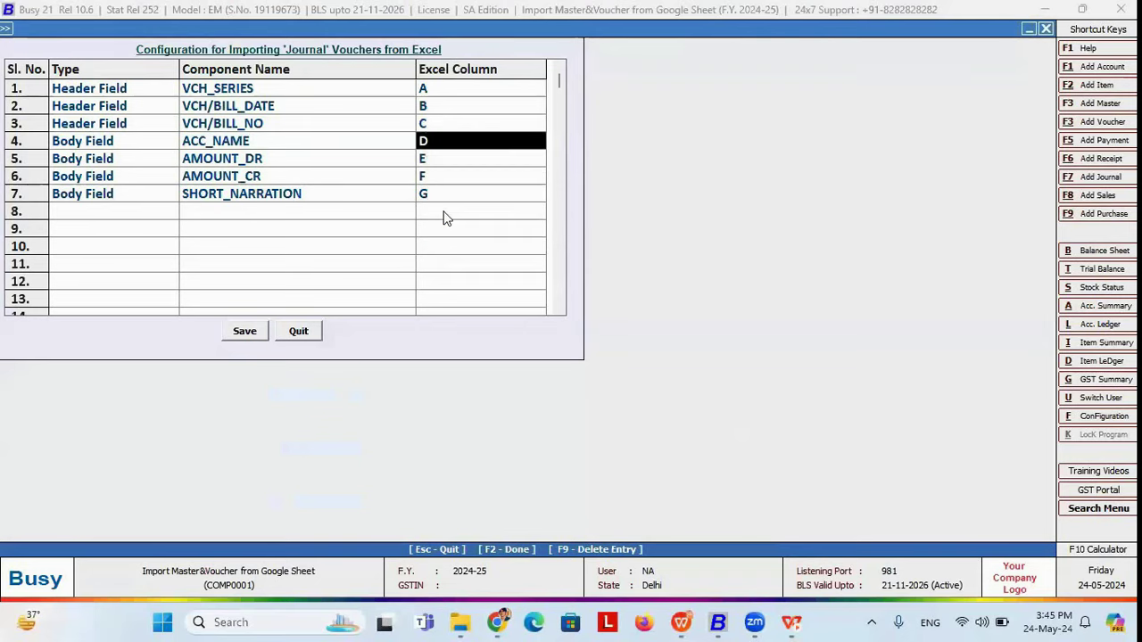
Step: Check the debit and credit amount columns in the Import Sheet, and keep E for AMOUNT_DR and F for AMOUNT_CR in Busy
click(445, 160)
key(alt+Tab)
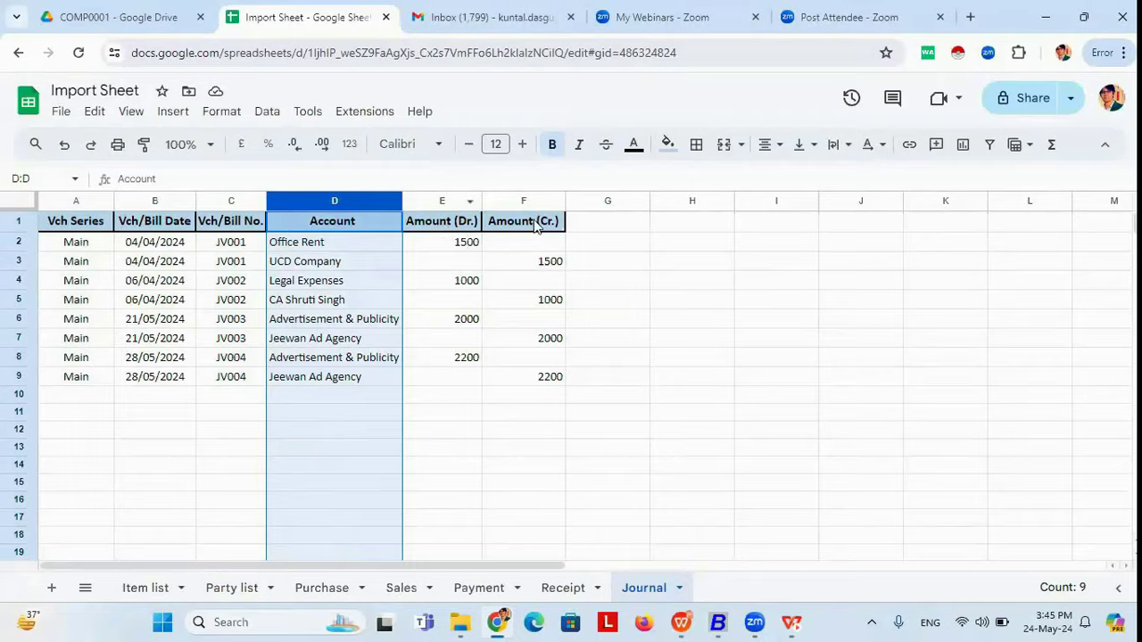
key(alt+Tab)
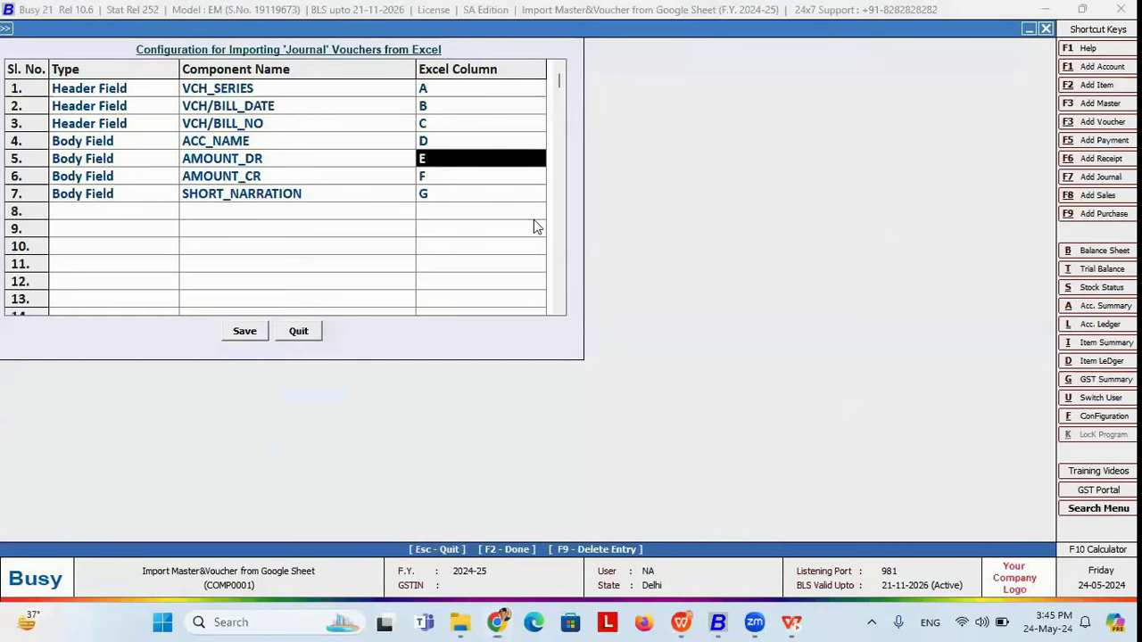
click(447, 177)
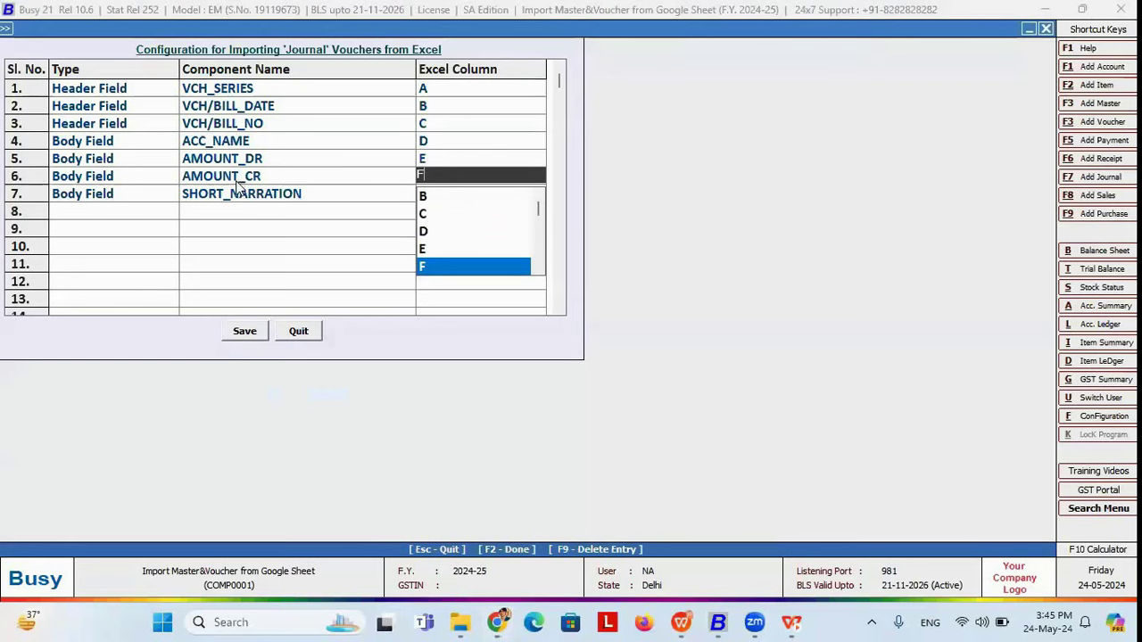
key(Return)
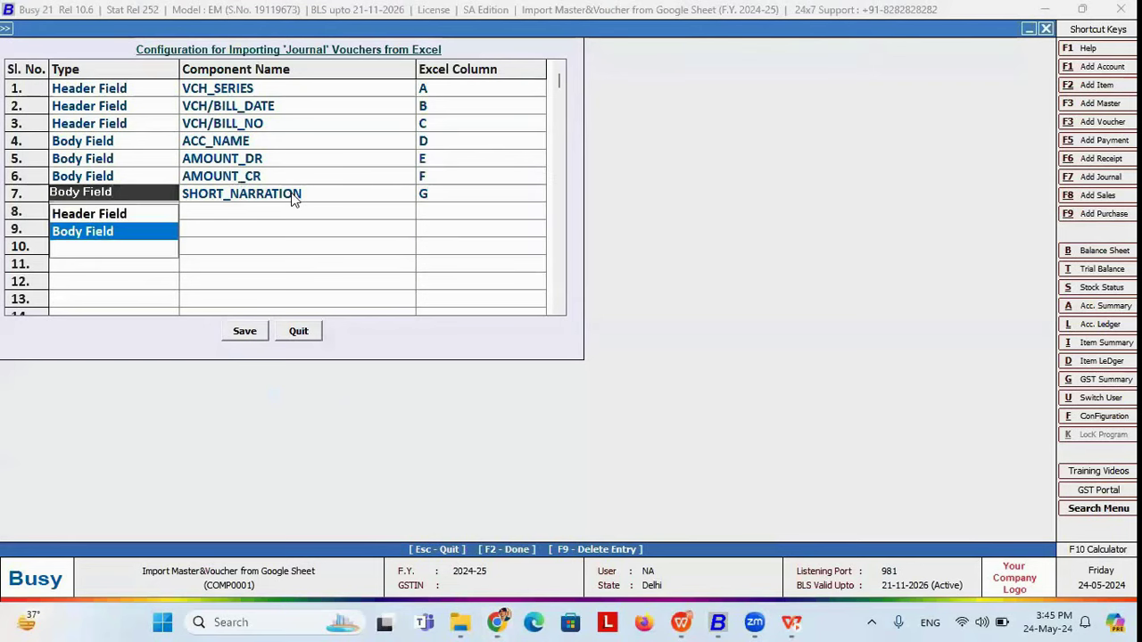
key(Return)
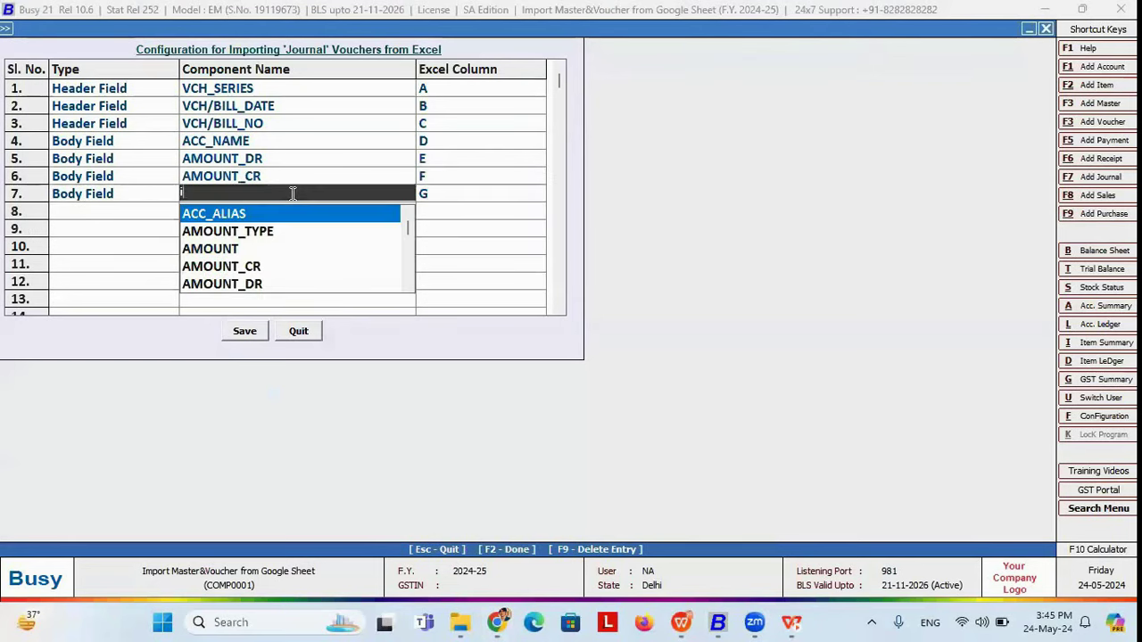
key(Down)
key(Down)
key(Down)
key(alt+Tab)
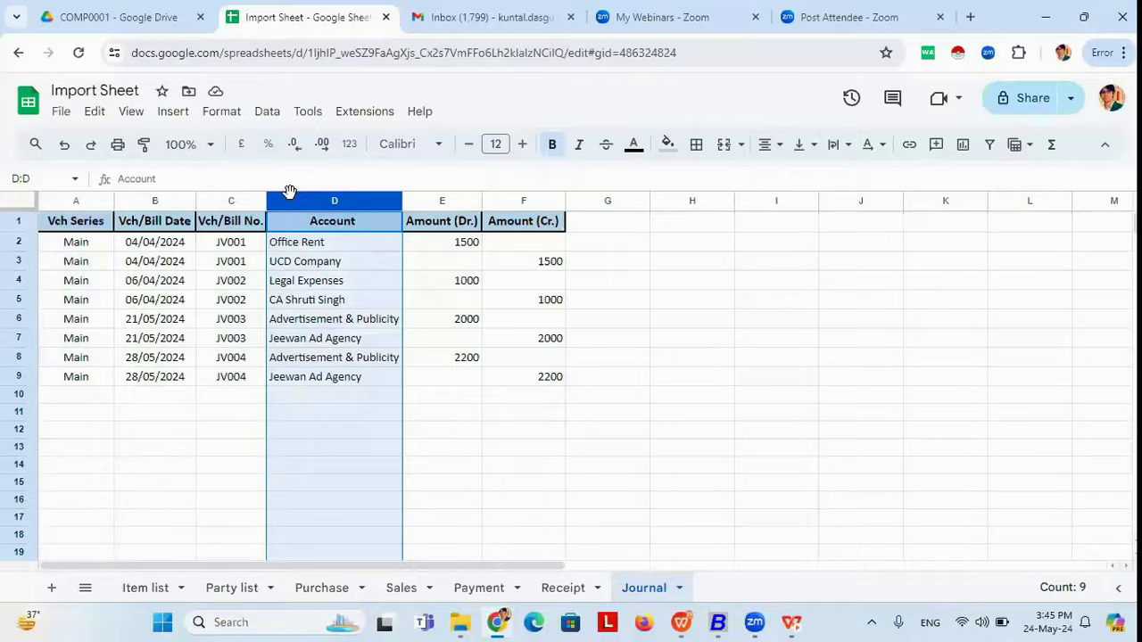
key(alt+Tab)
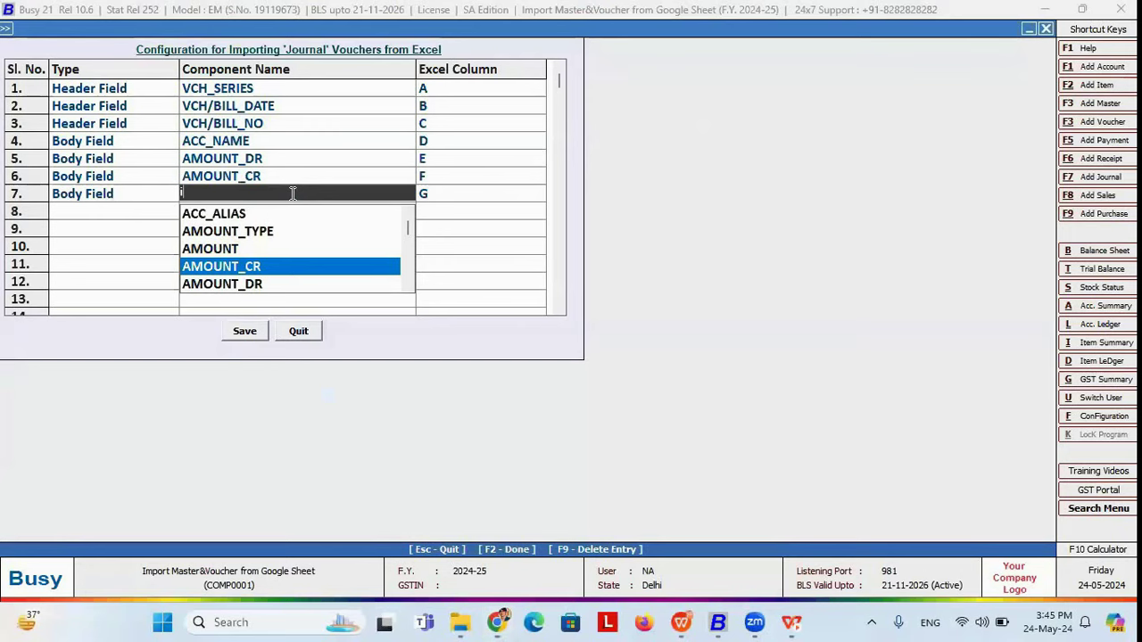
text(ST)
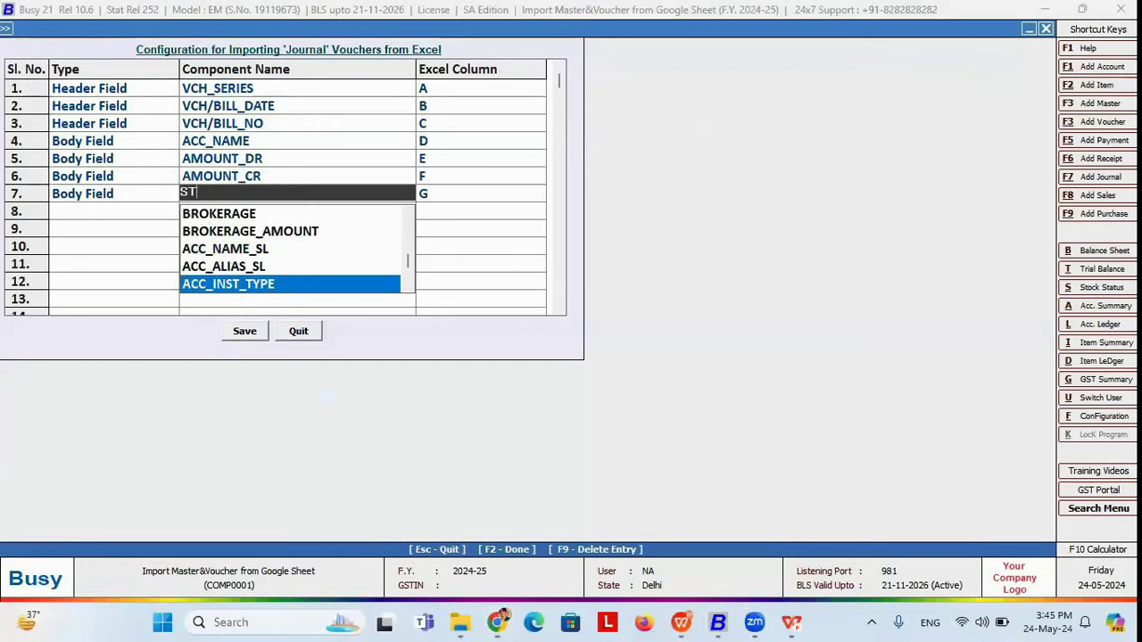
key(Return)
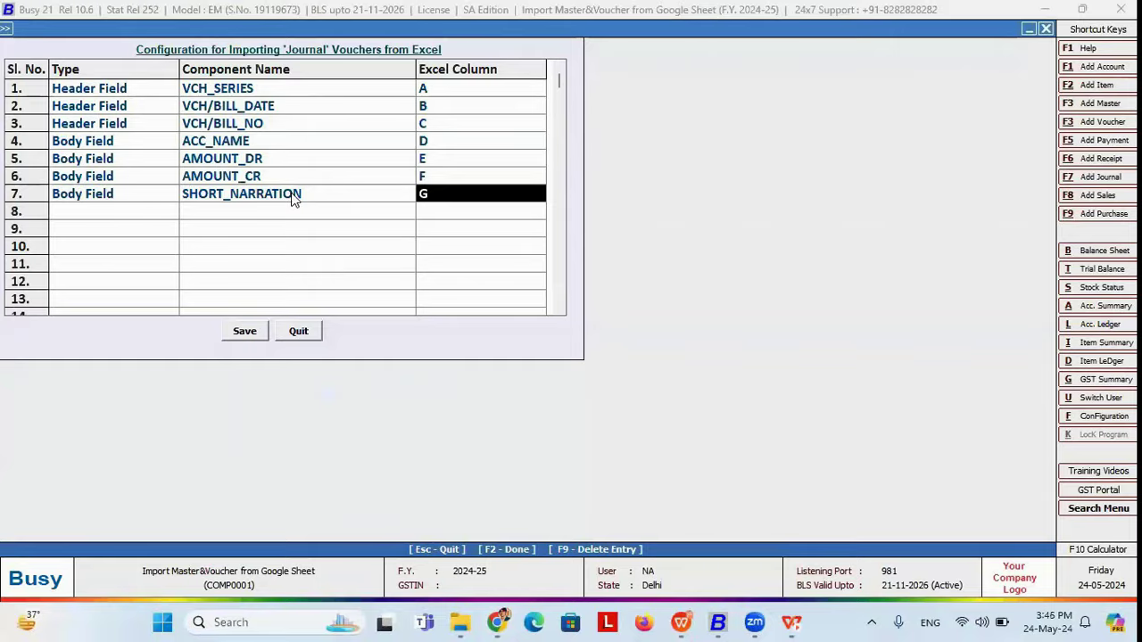
Step: Check column G of the Journal sheet in the browser, and delete the SHORT_NARRATION row from the format configuration in Busy
key(alt+Tab)
click(607, 226)
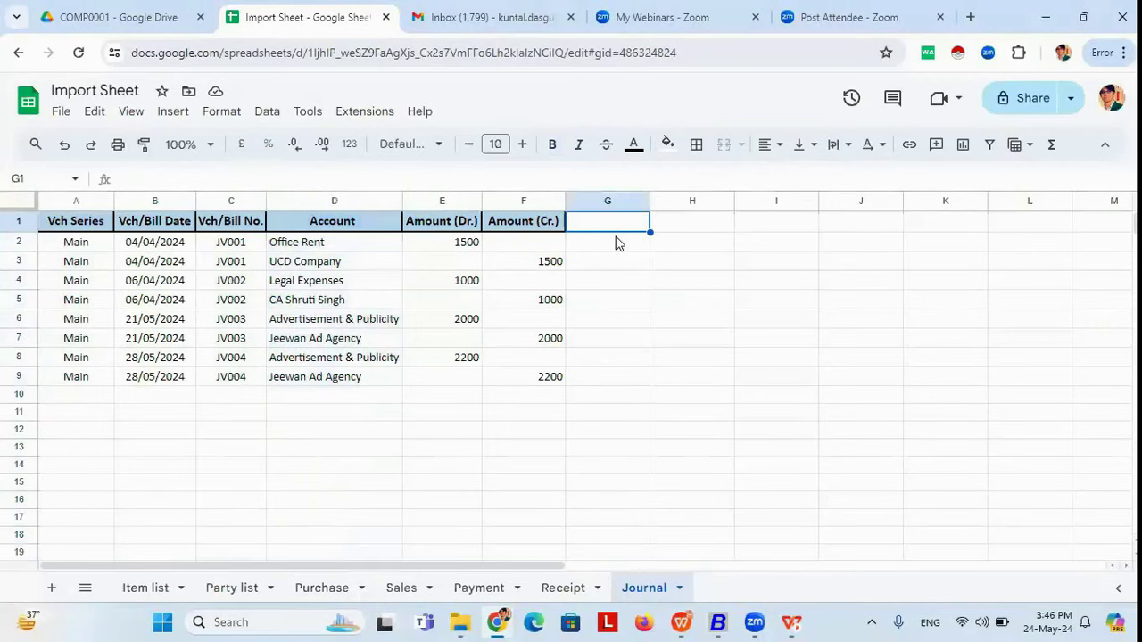
key(alt+Tab)
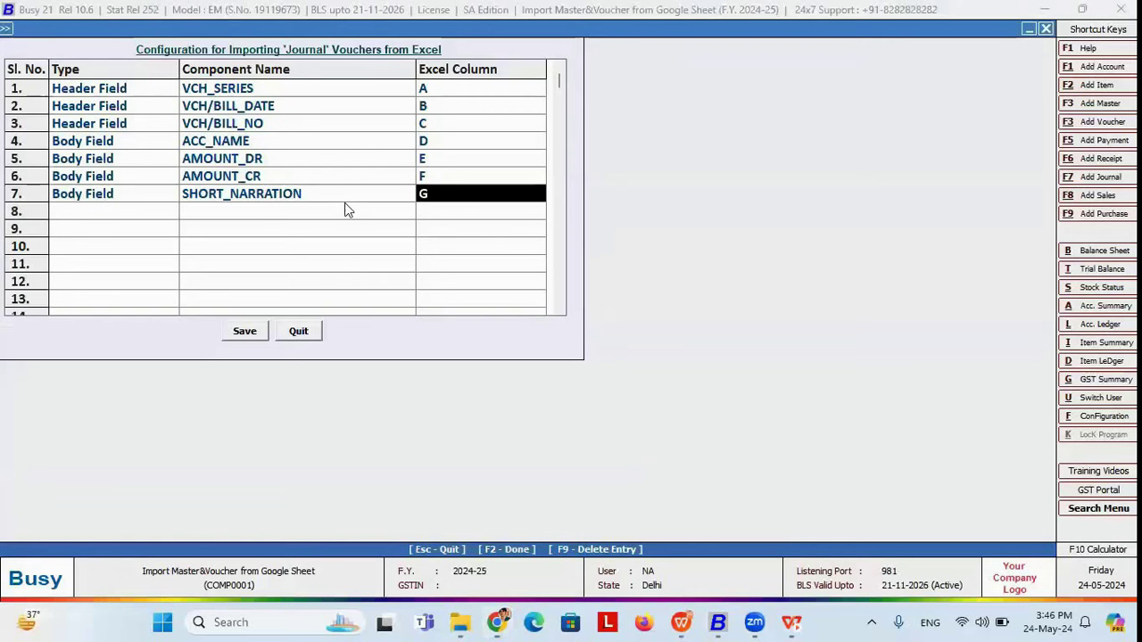
click(30, 202)
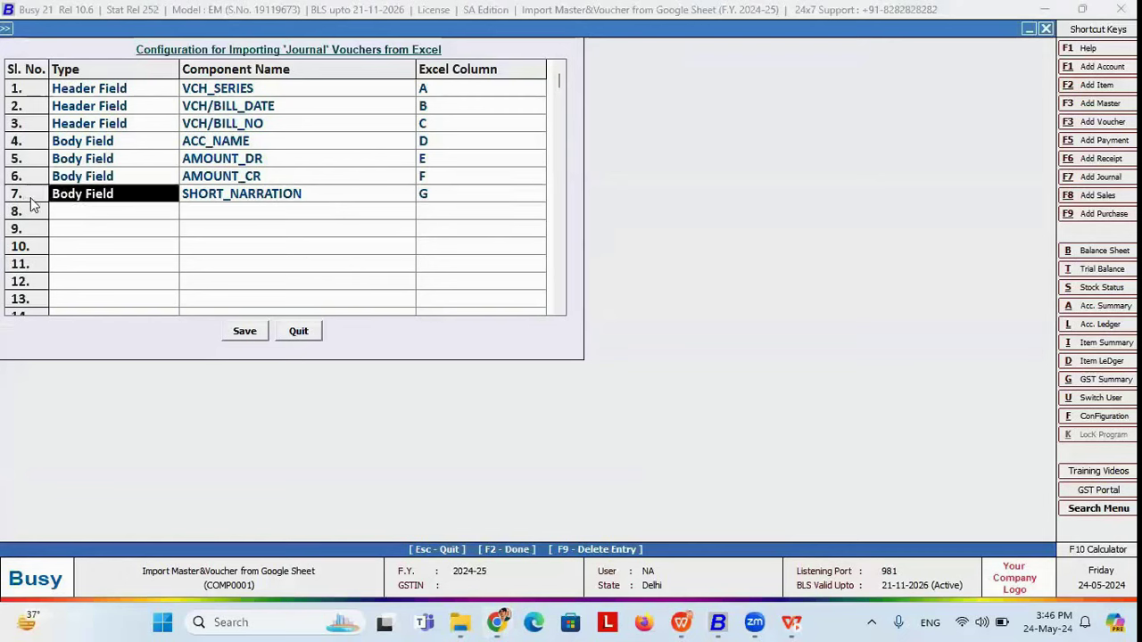
right_click(29, 204)
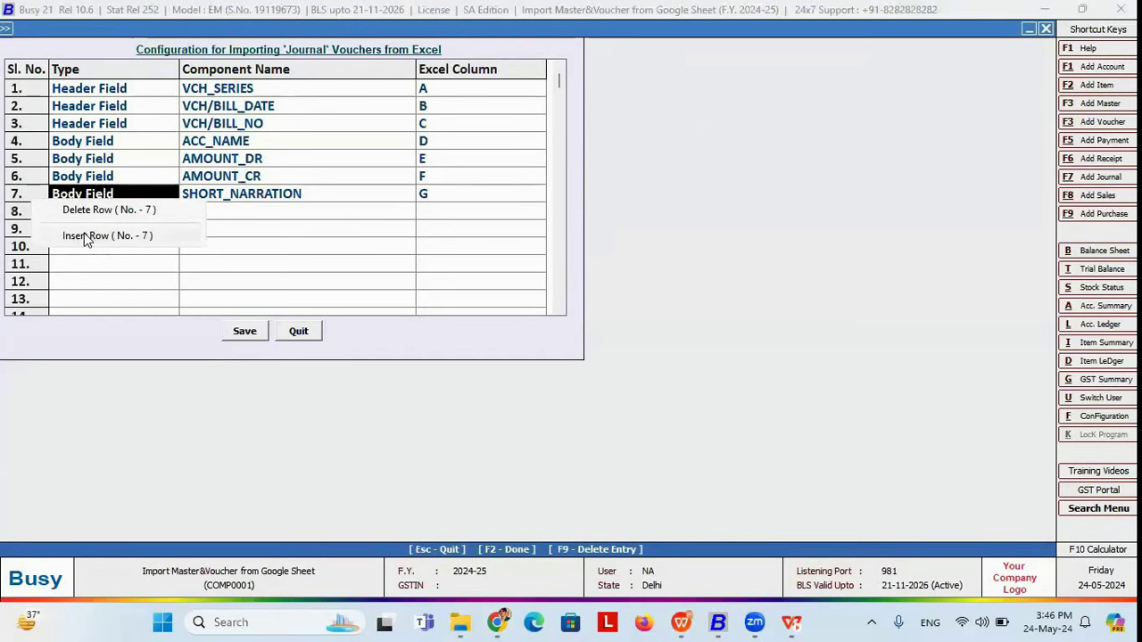
click(118, 216)
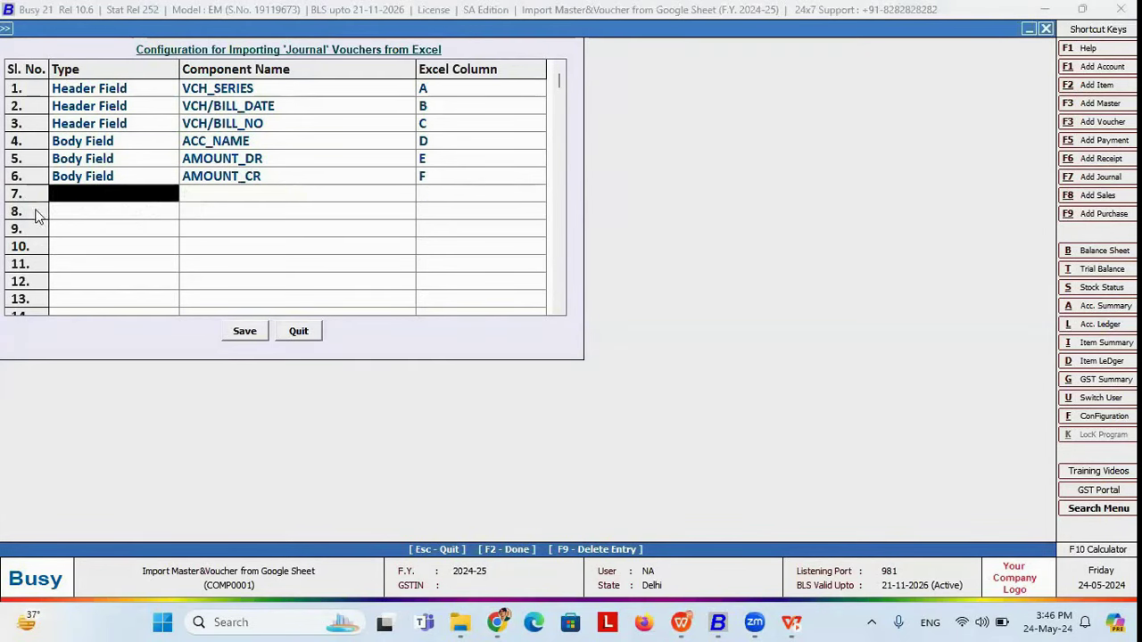
Step: Save the Journal column configuration, and select format J for Journal vouchers with Add New Vouchers enabled
click(252, 331)
click(447, 358)
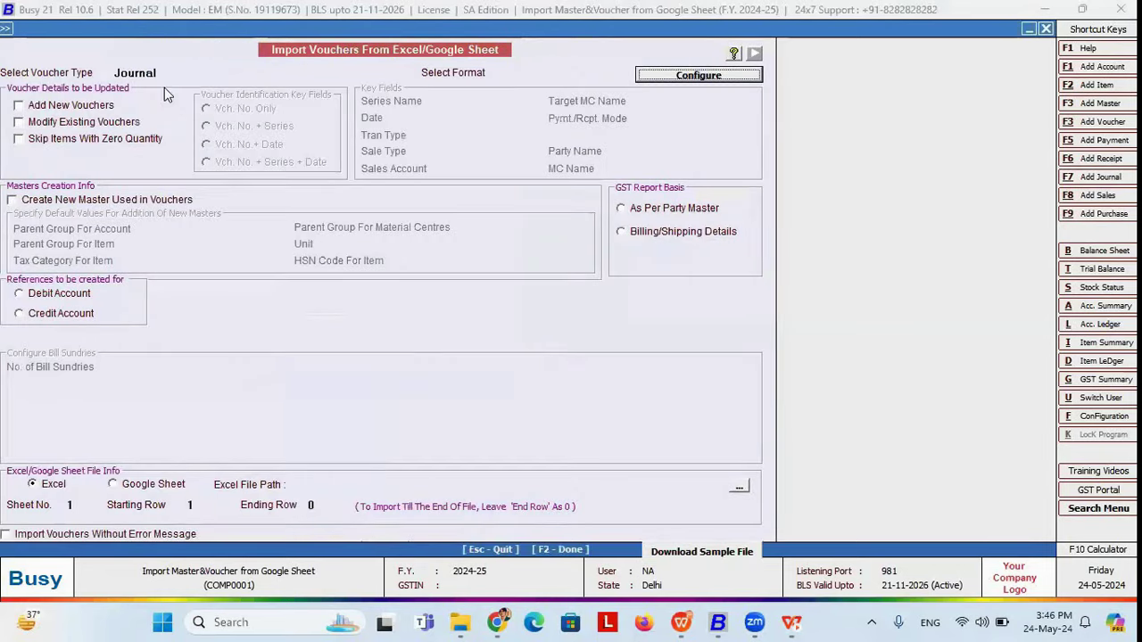
click(157, 75)
key(Return)
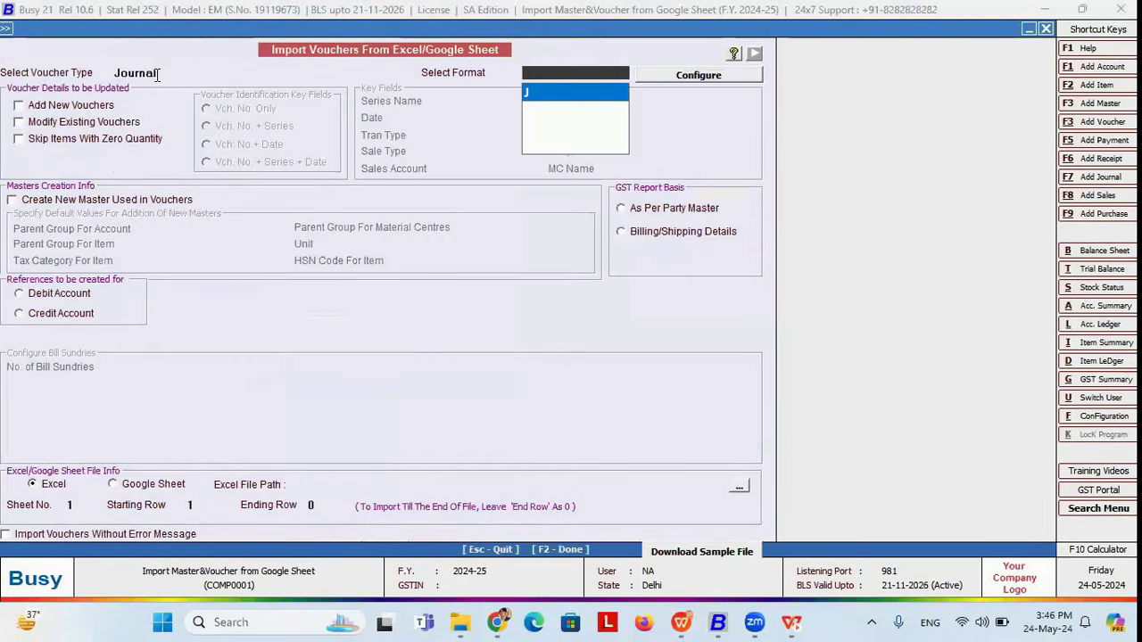
key(Return)
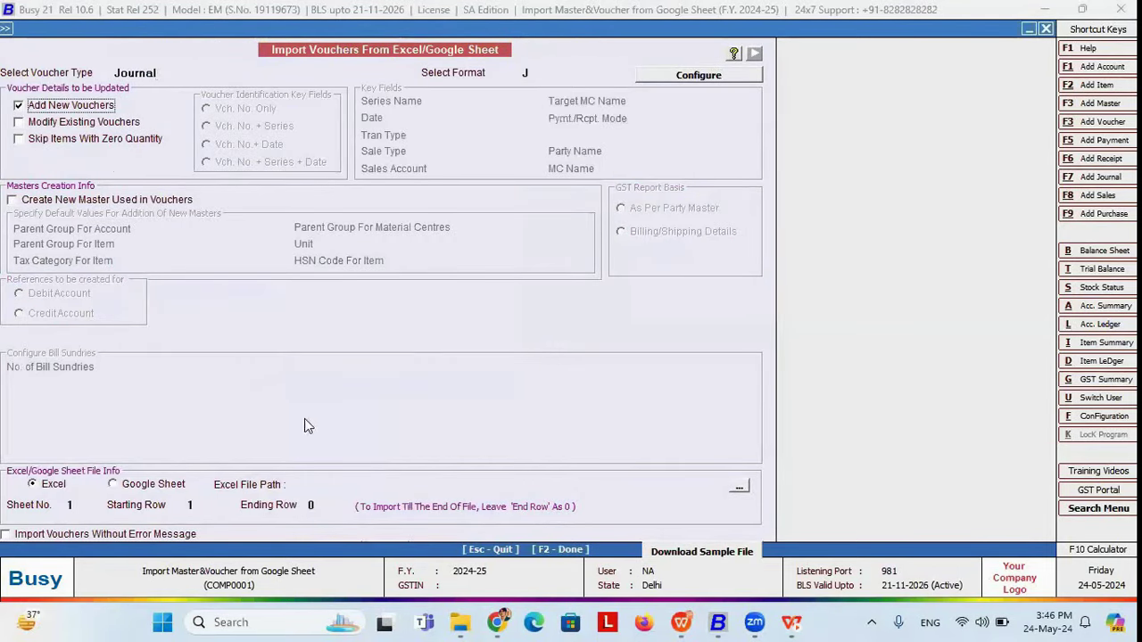
Step: Set the import source to Google Sheet and dismiss the import instructions
click(172, 493)
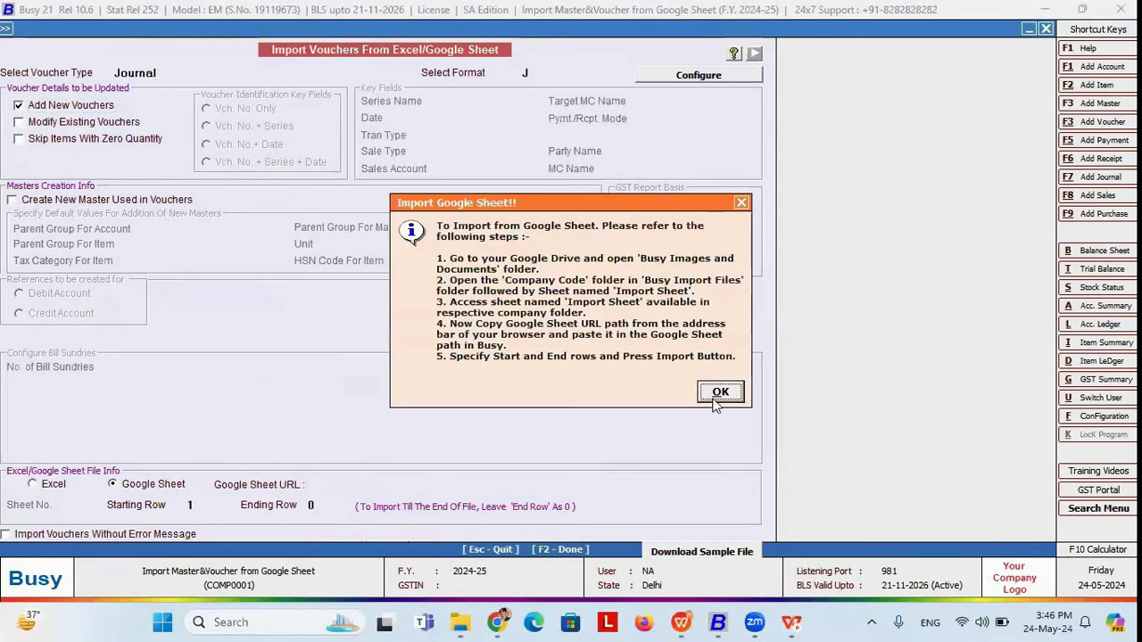
click(722, 393)
click(350, 486)
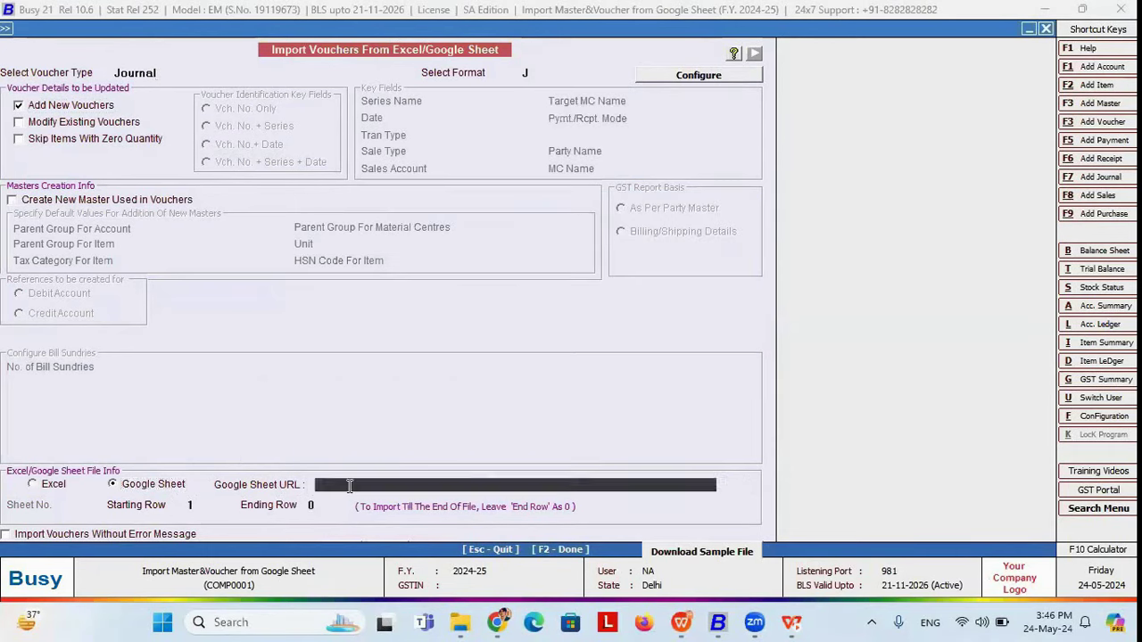
Step: Copy the Journal sheet's URL from the browser and paste it as the Google Sheet URL in Busy
key(alt+Tab)
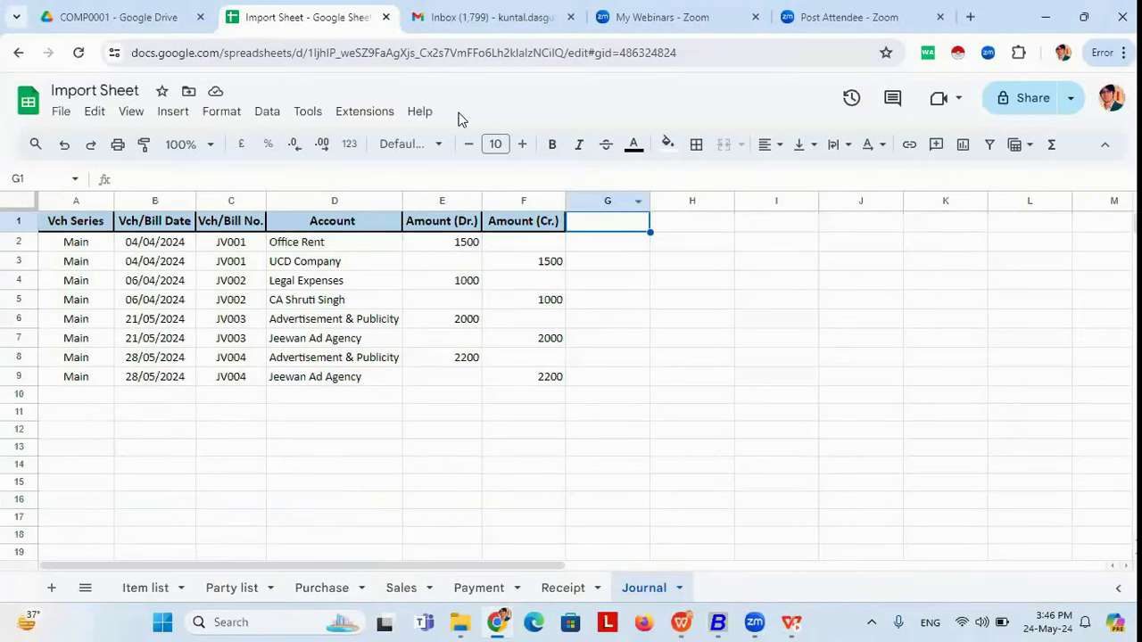
click(683, 51)
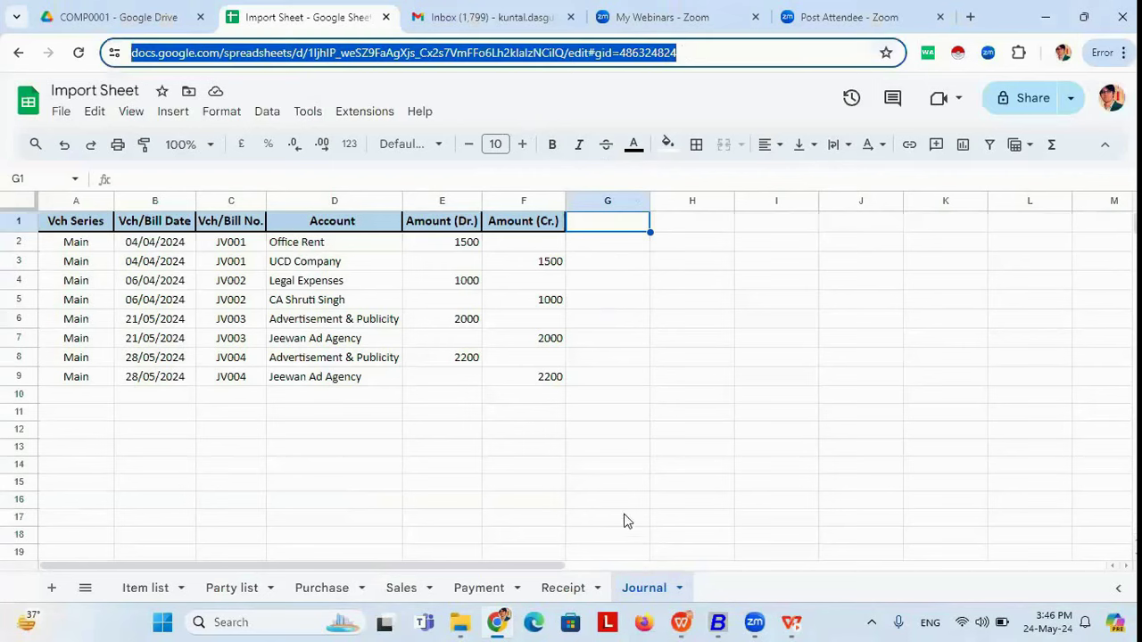
click(640, 592)
click(183, 52)
right_click(182, 52)
click(242, 206)
click(719, 622)
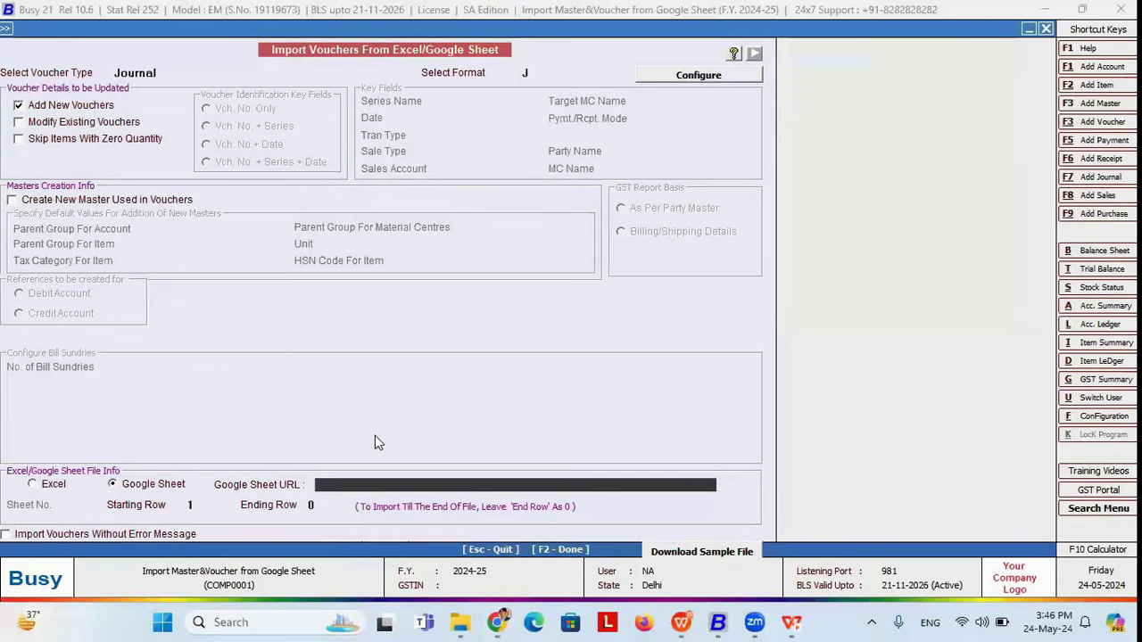
click(330, 484)
key(ctrl+v)
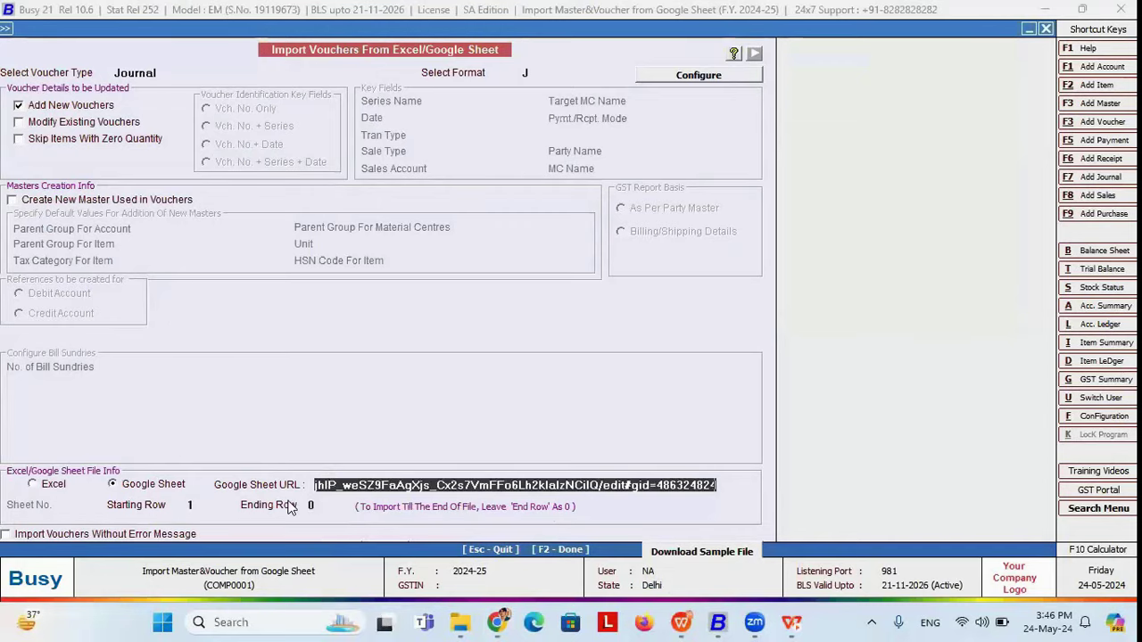
Step: Check the first data row of the Journal sheet, and set the import's starting row to 2 and ending row to 9 in Busy
key(alt+Tab)
click(76, 242)
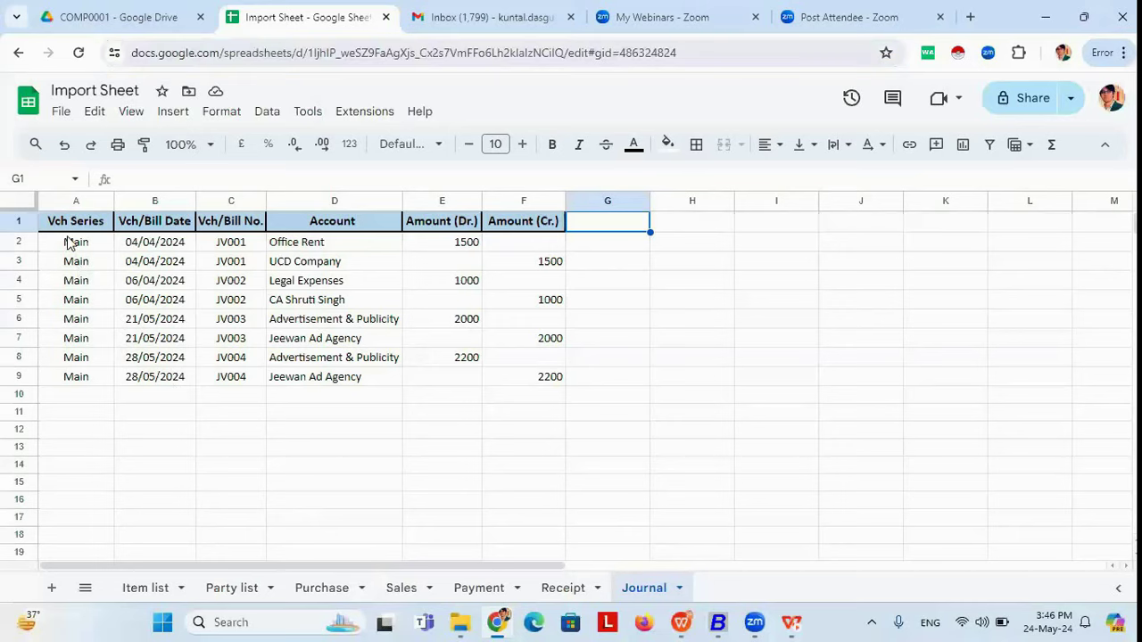
key(alt+Tab)
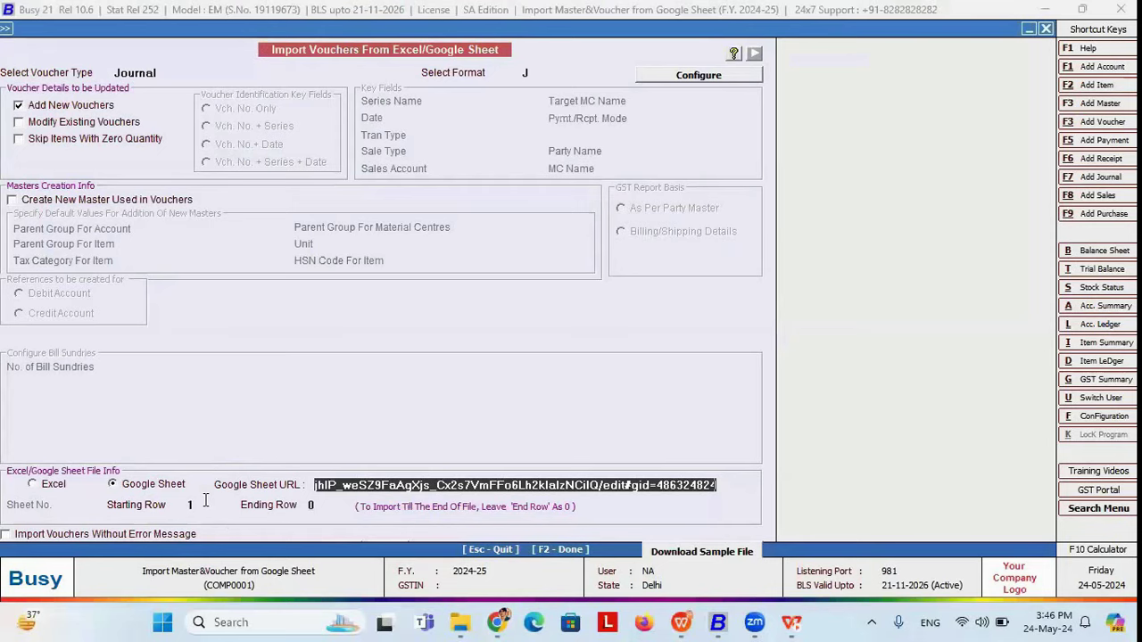
click(205, 504)
text(2)
key(Return)
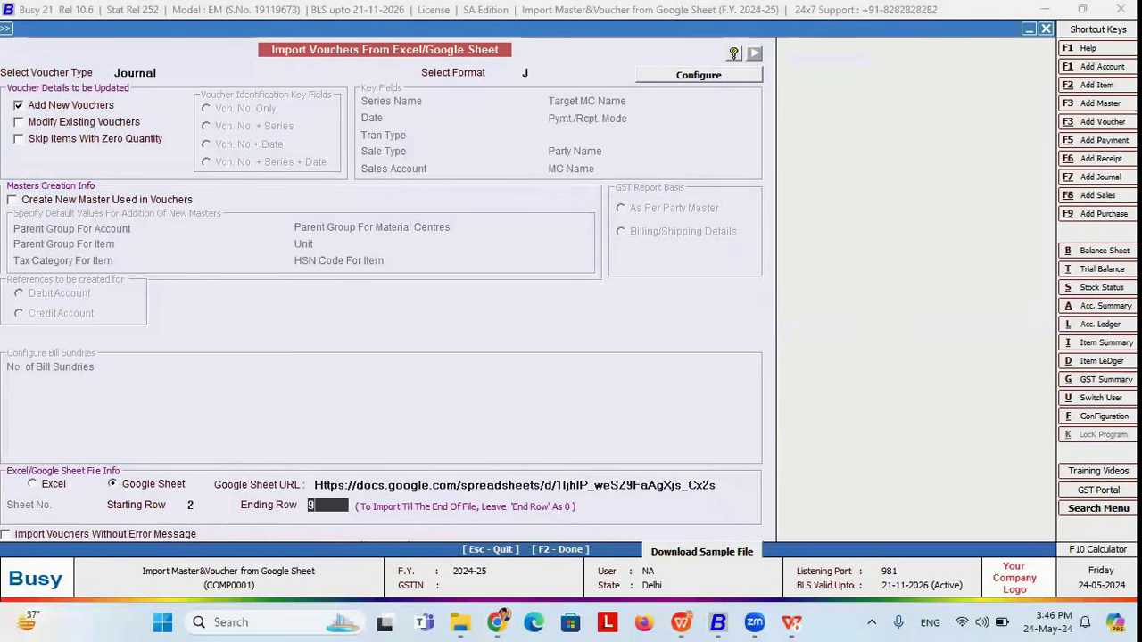
Step: Try to import the Journal vouchers, aborting the import at voucher JV002
key(F2)
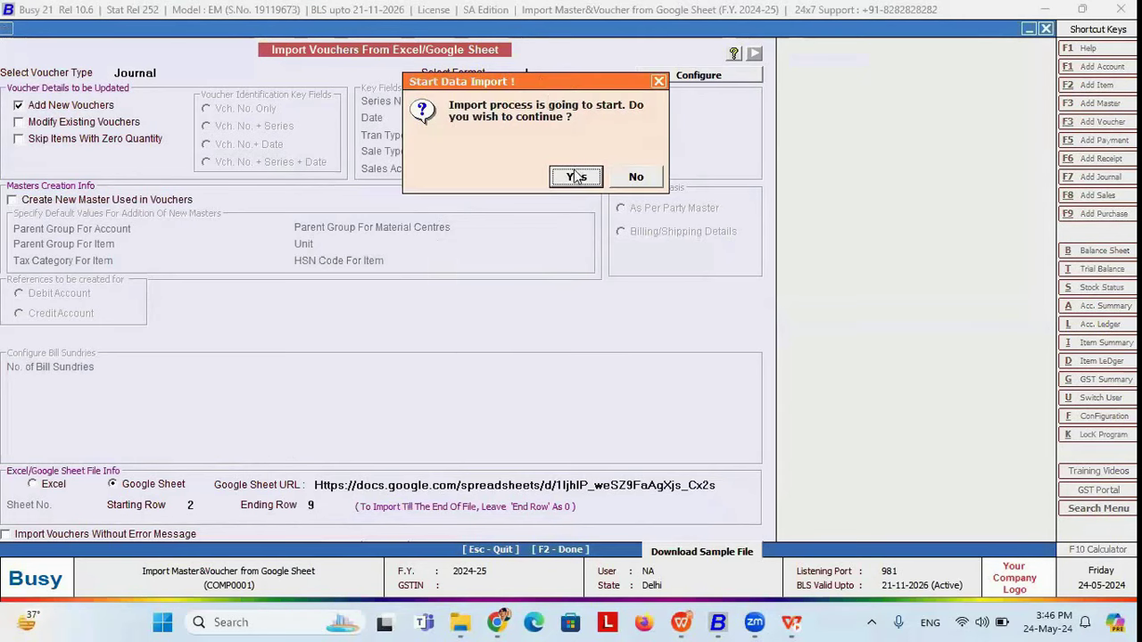
key(Return)
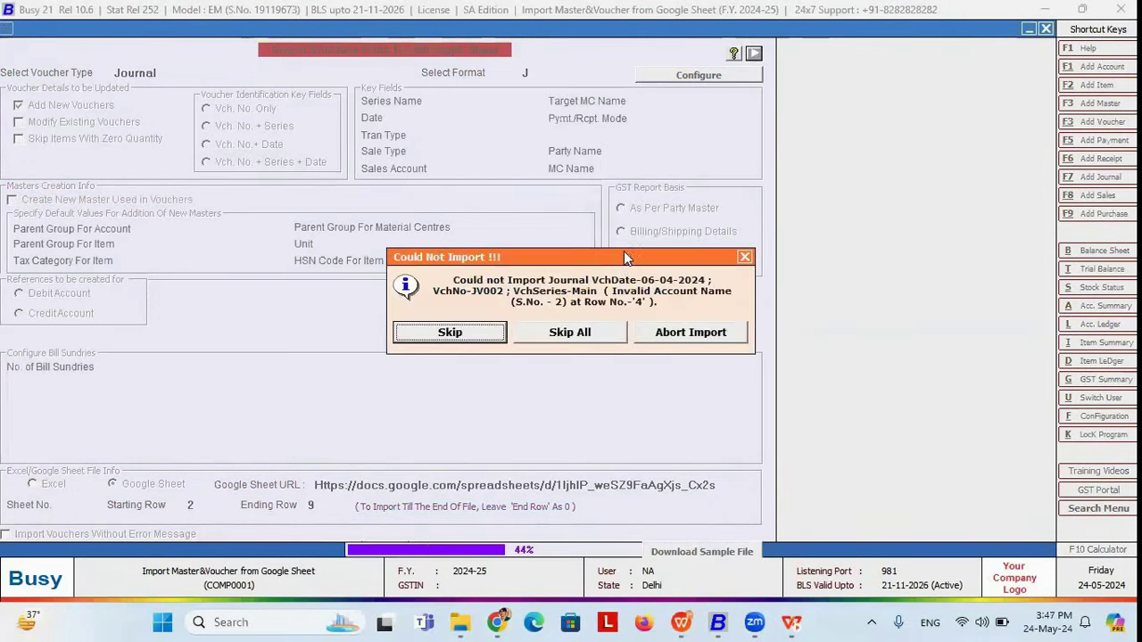
key(Return)
drag(623, 247, 545, 98)
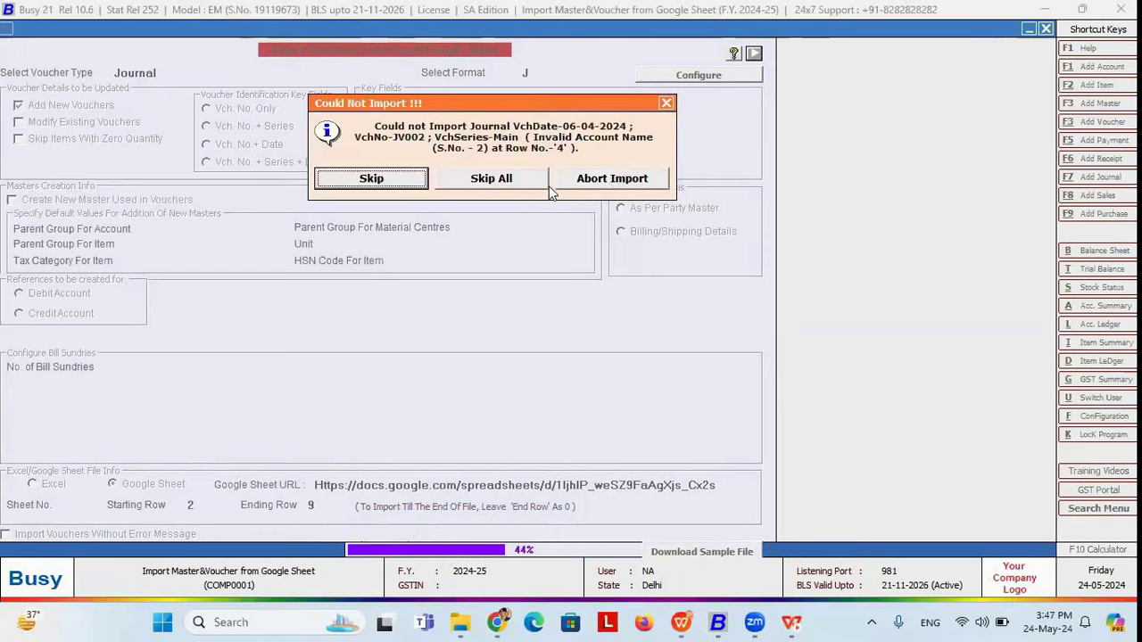
click(596, 181)
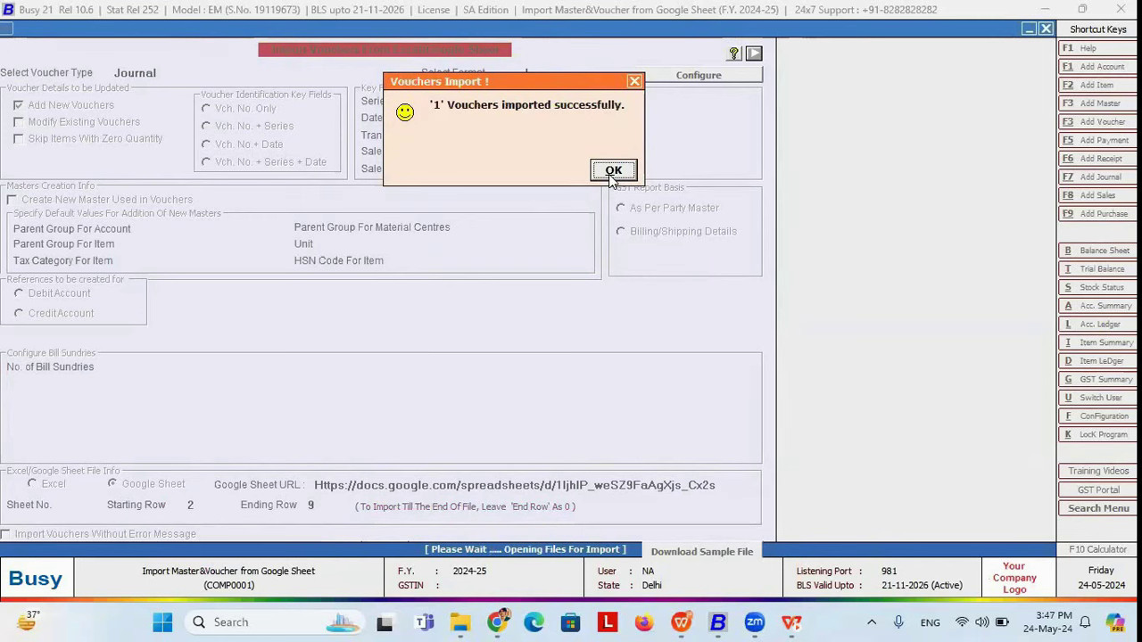
click(613, 170)
Step: Check the Account column of the Journal sheet in the browser, and decline to view the import error file in Busy
key(alt+Tab)
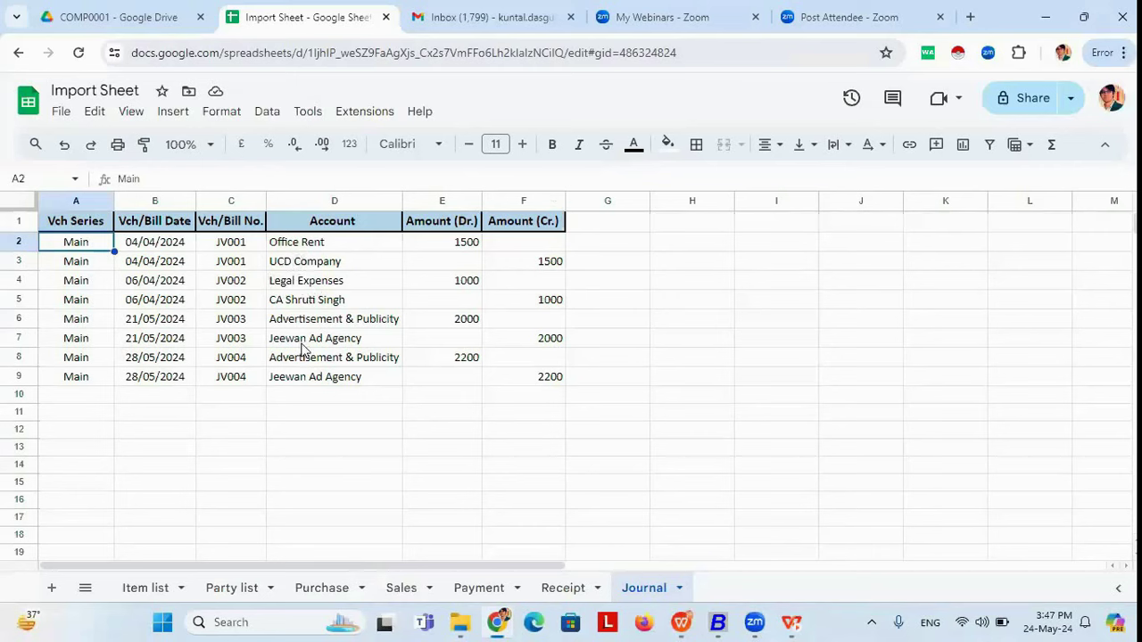
click(309, 248)
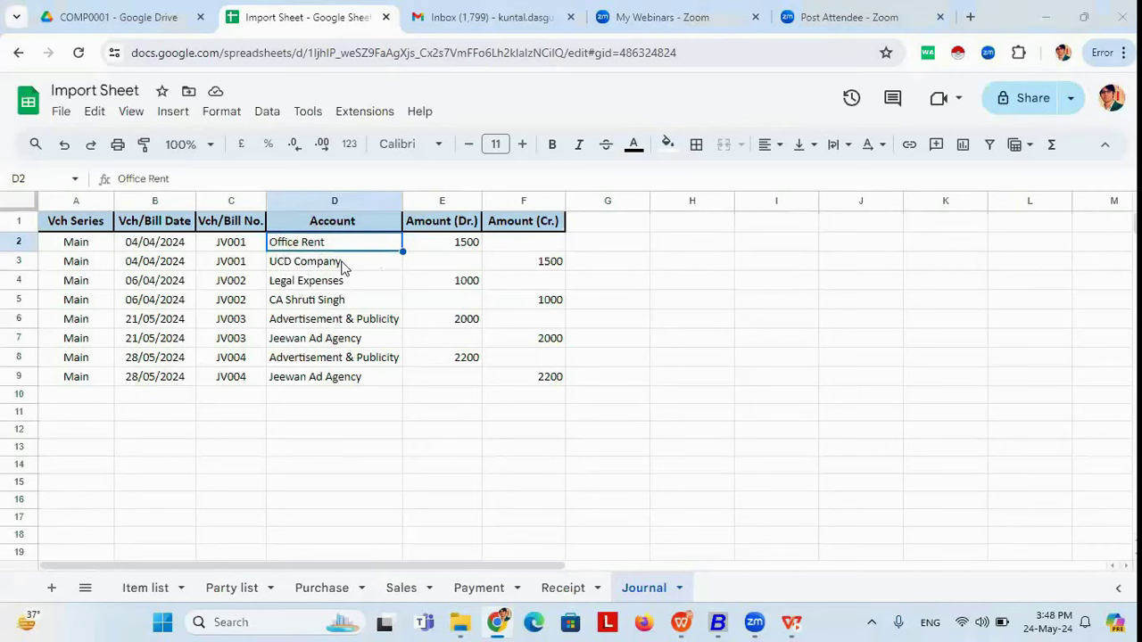
key(alt+Tab)
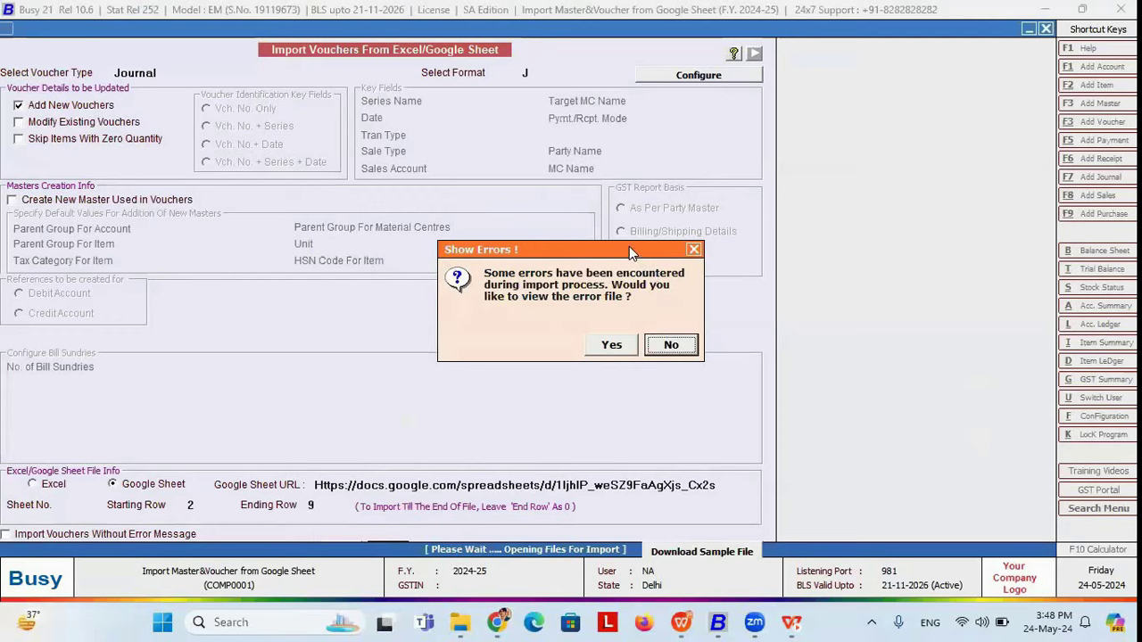
drag(627, 242, 547, 105)
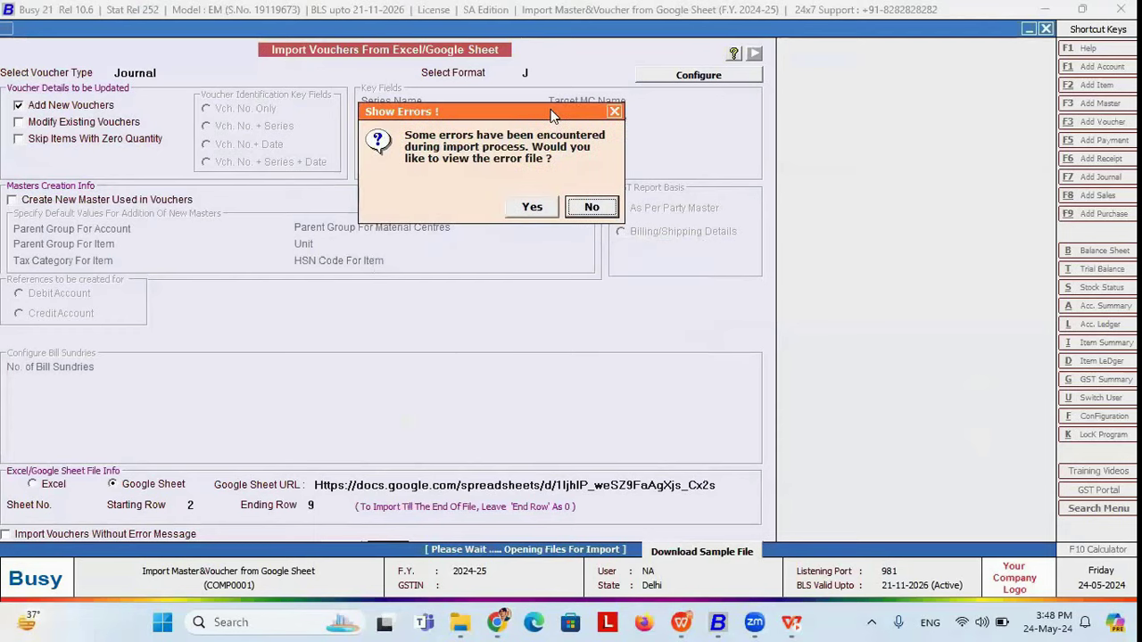
click(594, 206)
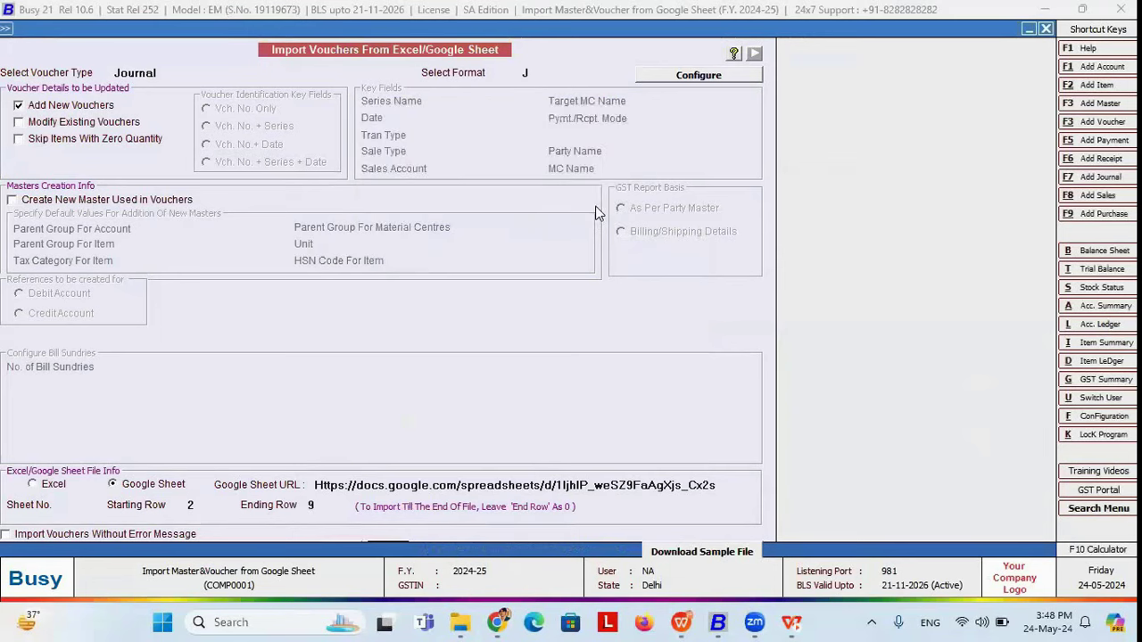
Step: Enable creating new masters used in vouchers with the direct expenses group as the account parent group, and enable Modify Existing Vouchers
click(80, 201)
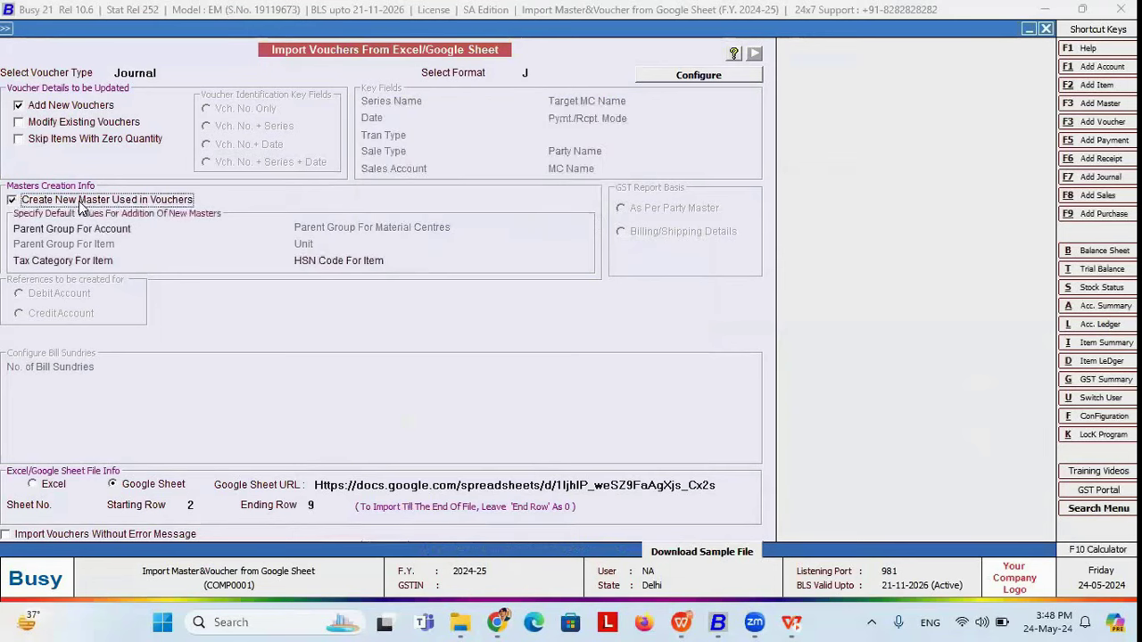
click(177, 228)
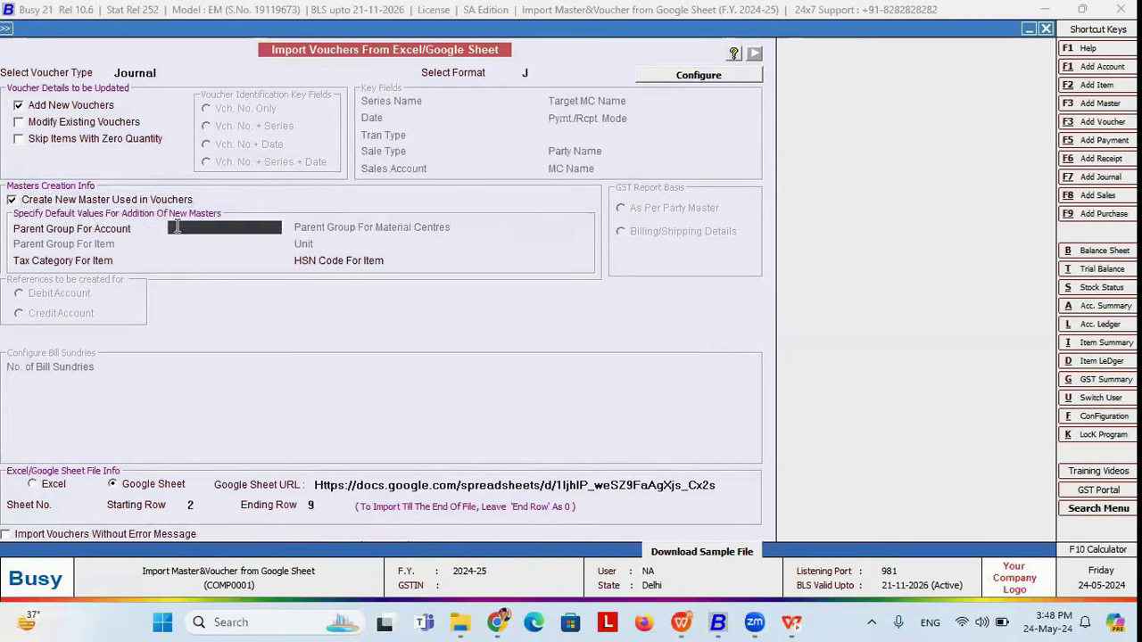
text(EXP)
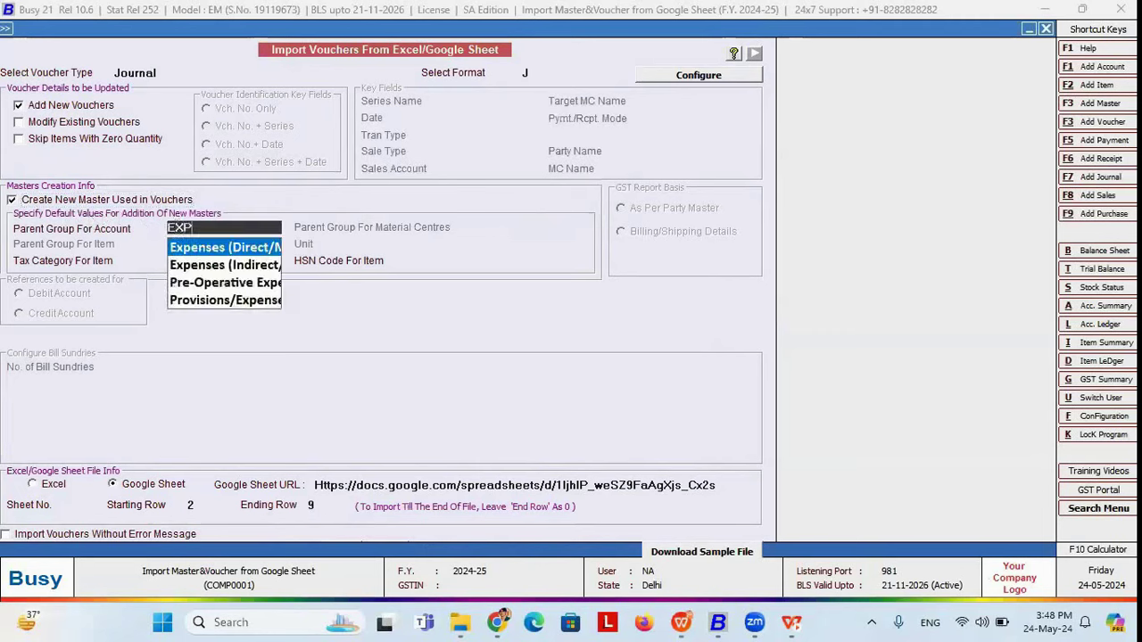
key(Return)
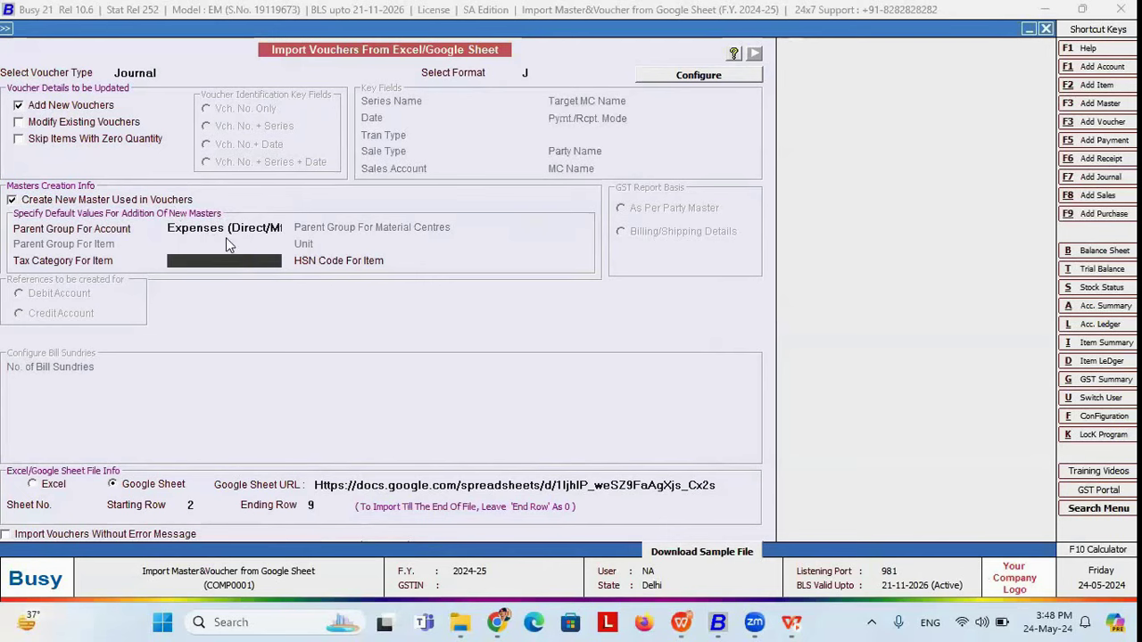
click(127, 122)
Step: Run the Journal voucher import again, overwriting all existing vouchers
key(F2)
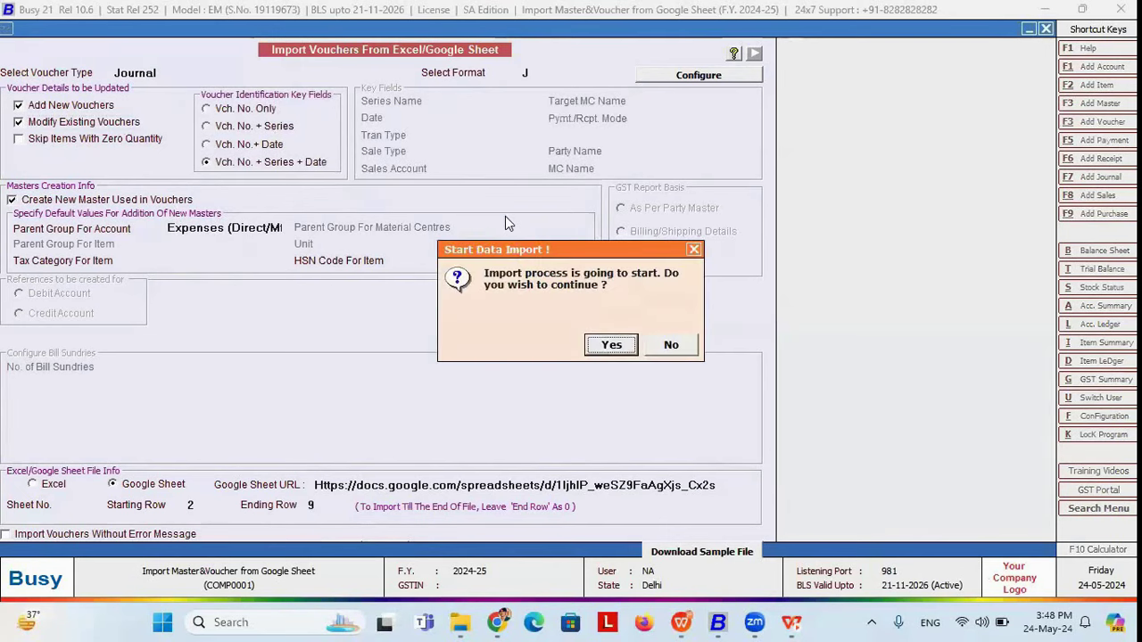
key(Return)
click(620, 223)
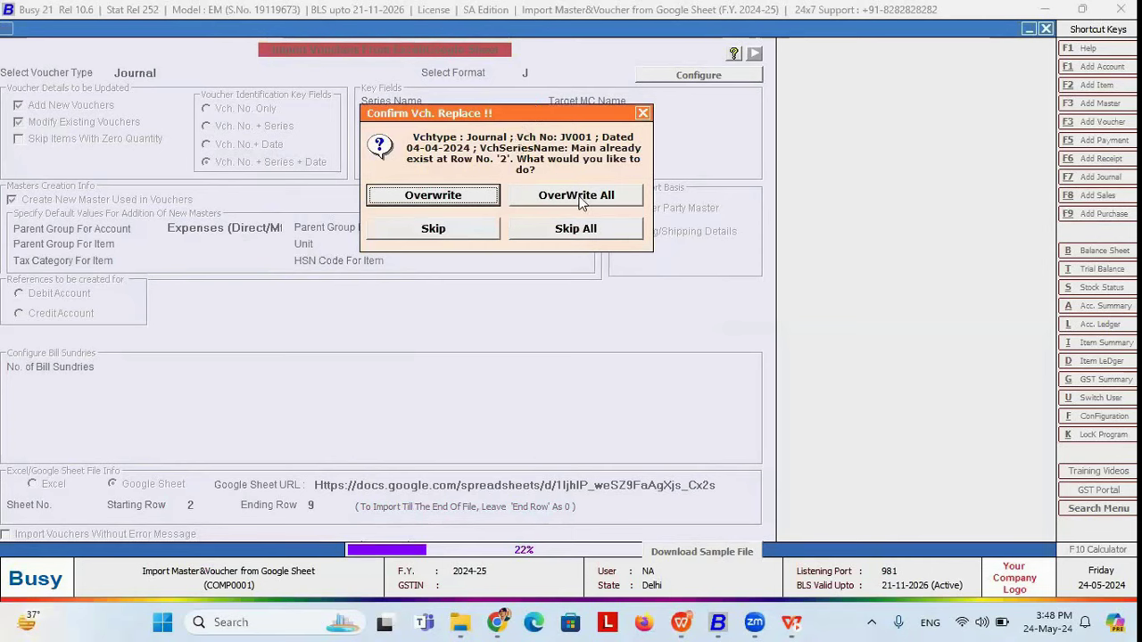
click(581, 196)
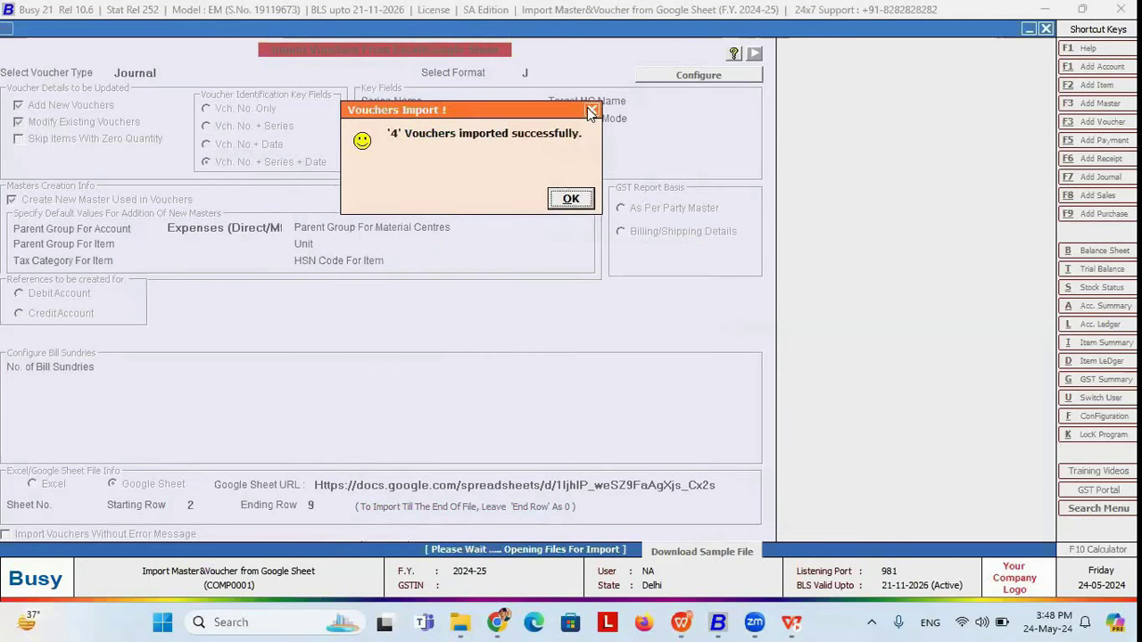
click(576, 200)
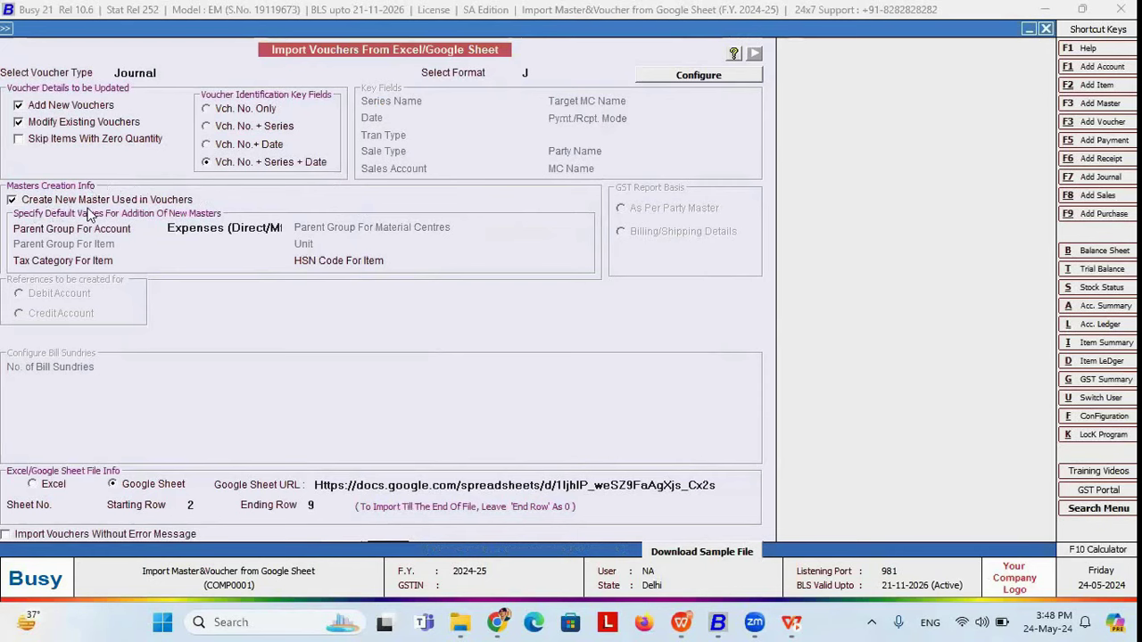
Step: Review the Create New Master Used in Vouchers option against the account names in the browser's Journal sheet, and return to Busy
click(36, 205)
click(35, 206)
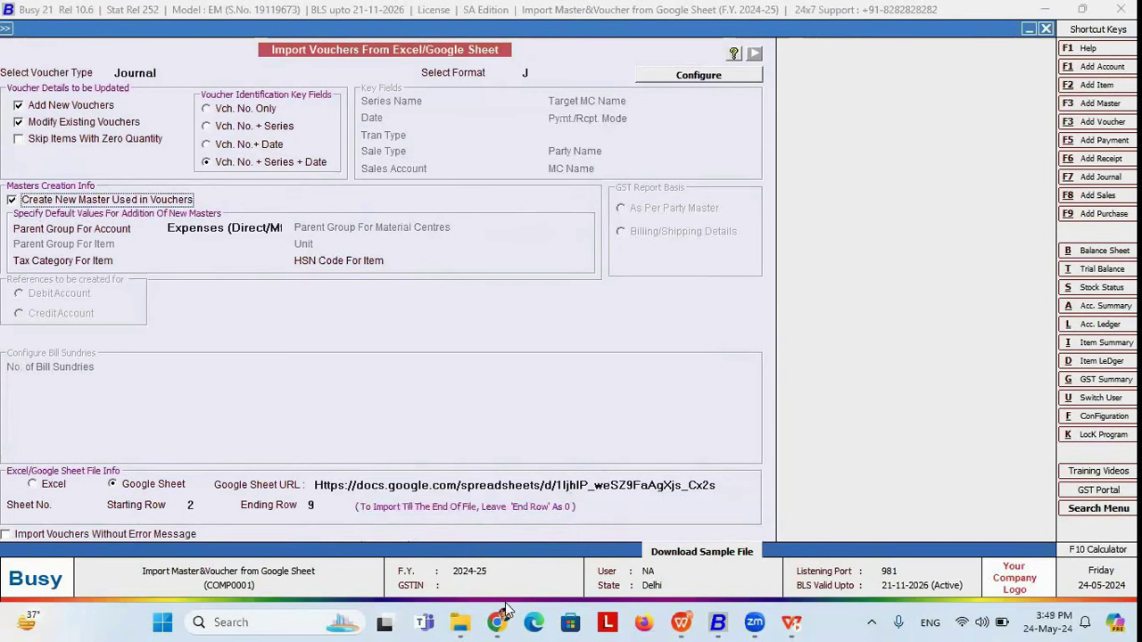
mouse_move(499, 616)
click(506, 535)
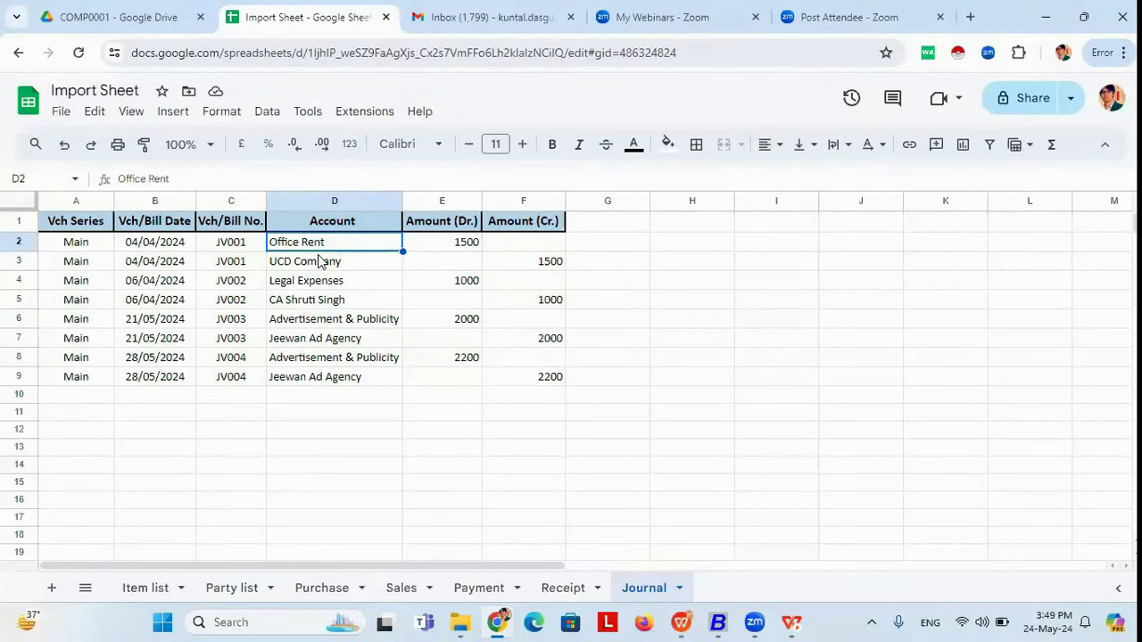
key(alt+Tab)
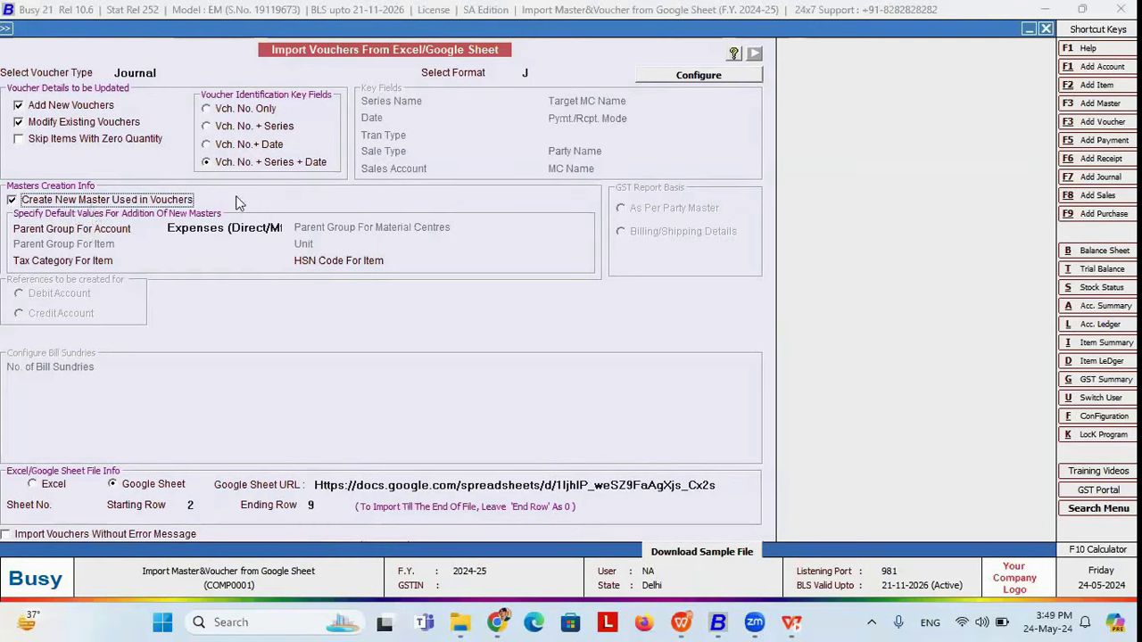
Step: Close the import form, open the list of Journal vouchers for all series from 01-04-2024 to 04-10-2024, and browse its entries
key(Escape)
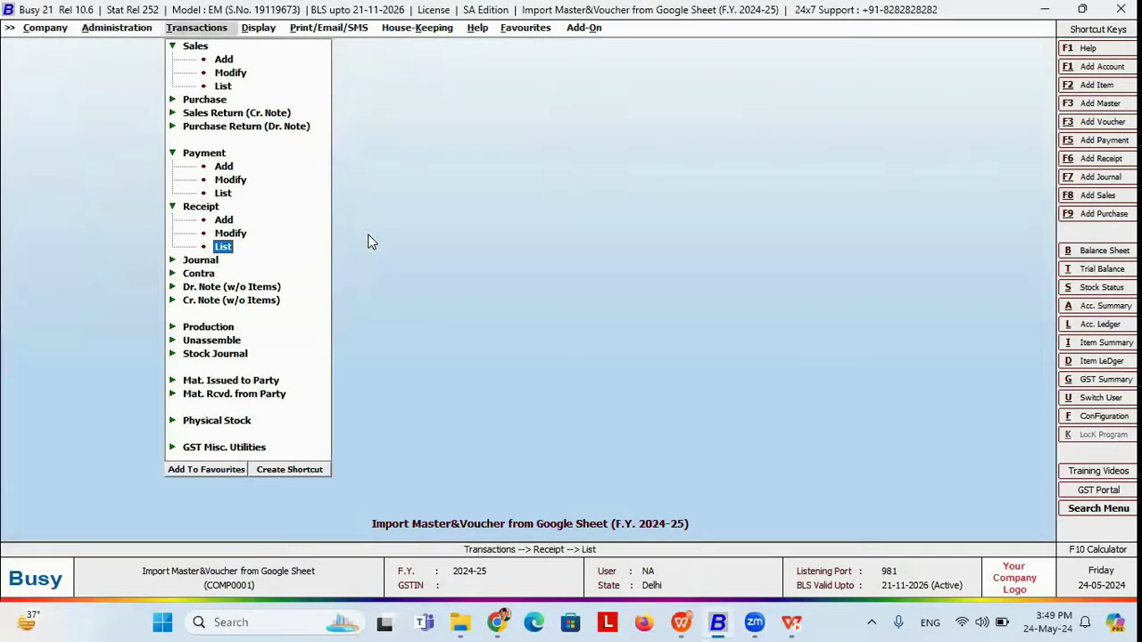
key(Return)
key(Down)
key(Down)
key(Down)
key(Return)
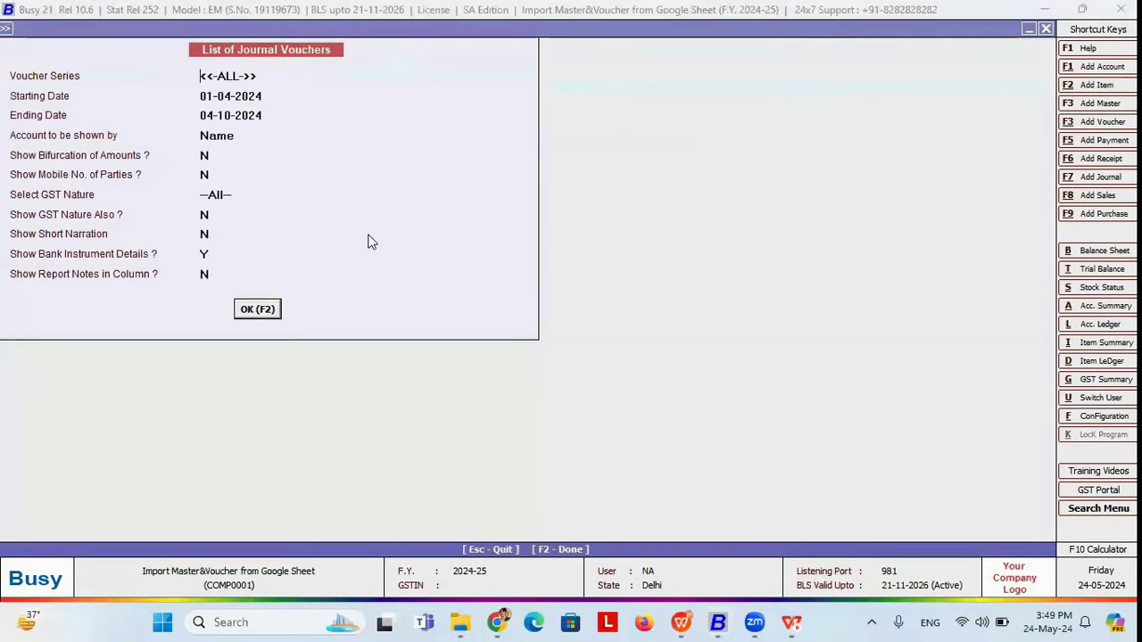
key(F2)
key(Down)
key(Down)
key(Down)
key(Up)
key(Up)
key(Up)
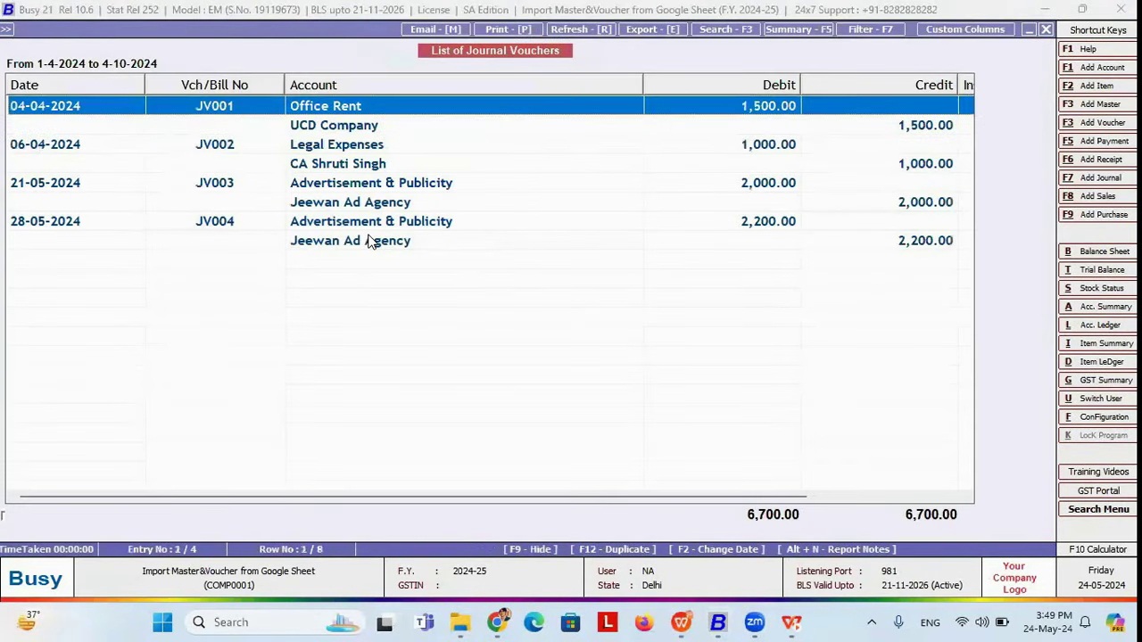
Step: Open journal voucher JV001 to check its accounts and amounts, and close the voucher and the Journal voucher list
key(Return)
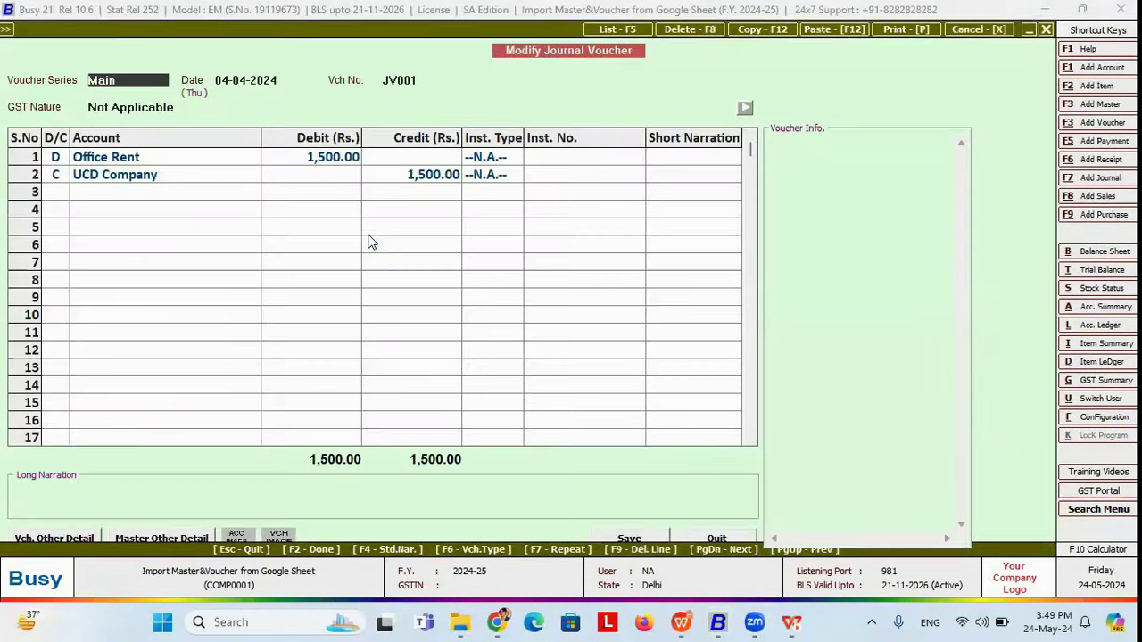
click(138, 161)
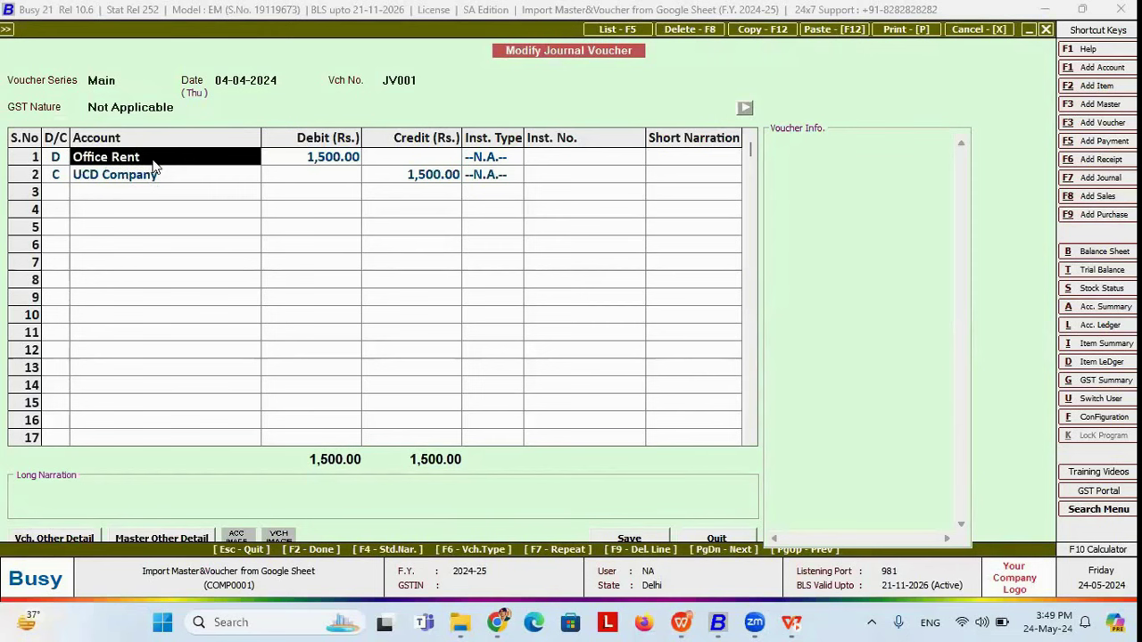
key(Escape)
key(Escape)
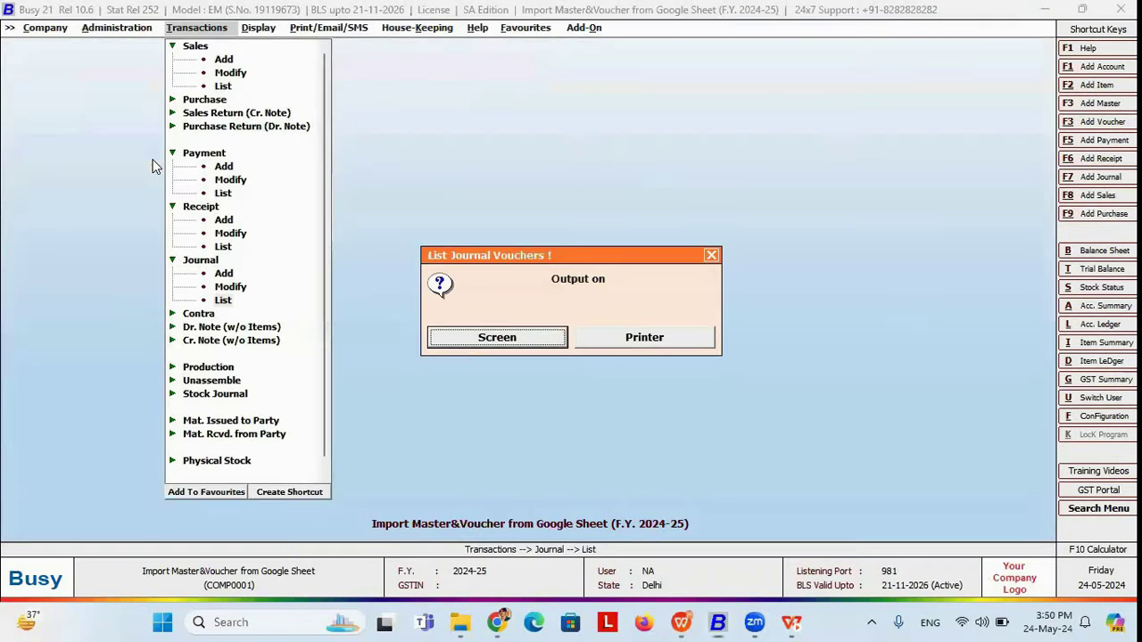
key(Right)
key(Escape)
Step: Open the form for importing vouchers from Excel/Google Sheet
key(Left)
key(Up)
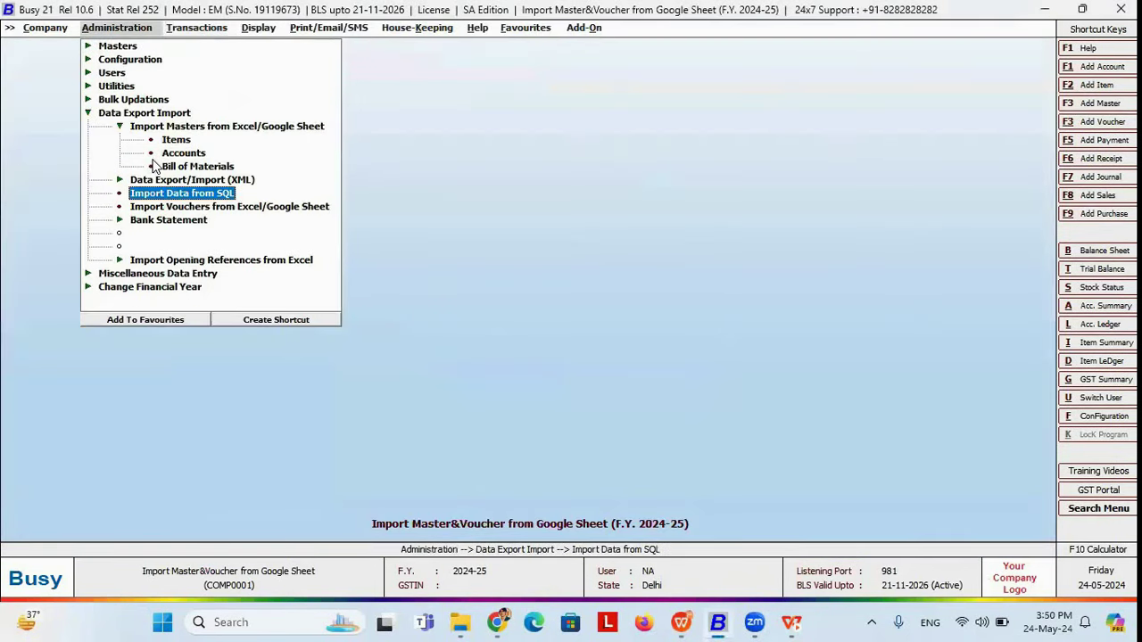
key(Down)
key(Return)
Step: Select Sales vouchers with the Sal- Template format, enable Create New Master Used in Vouchers to show its default value fields, and close the form without importing
key(Down)
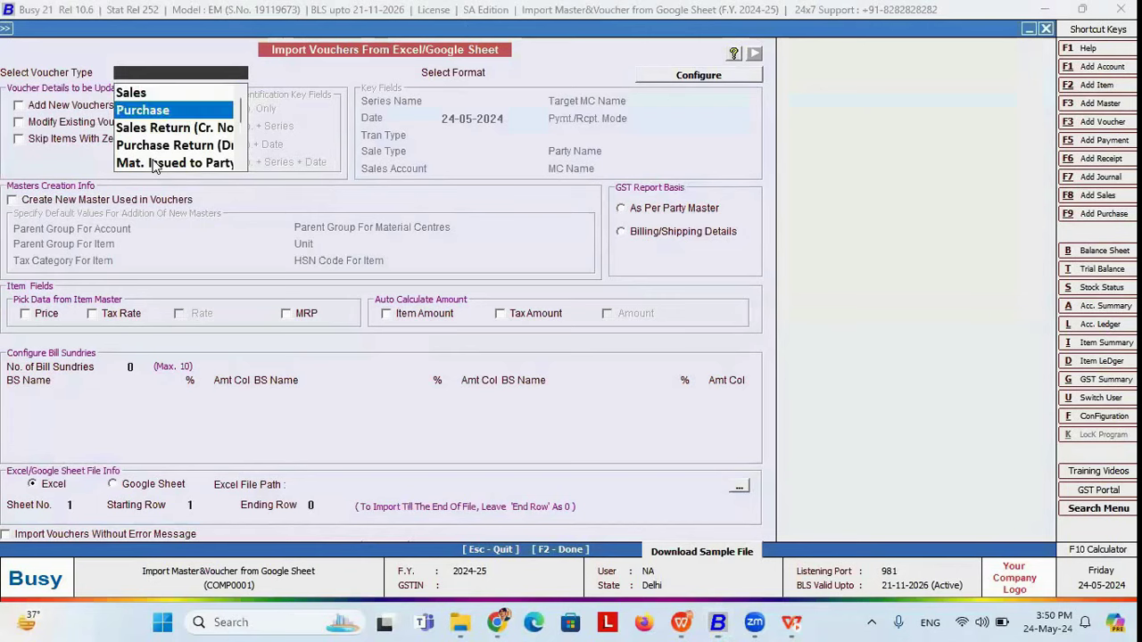
key(Up)
key(Return)
key(Return)
key(Return)
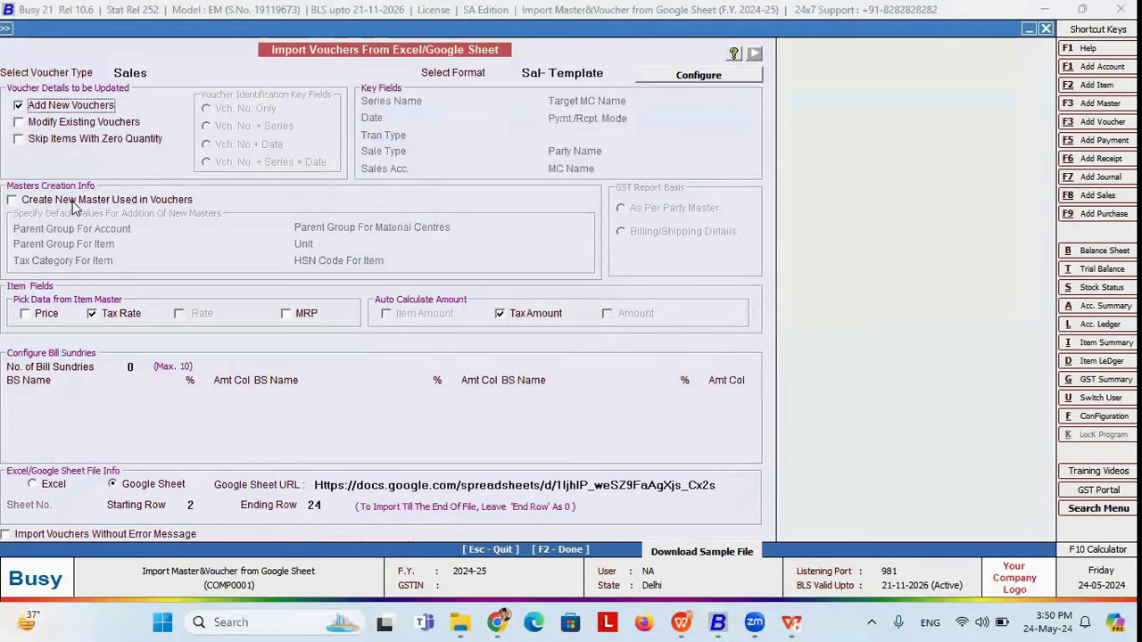
click(74, 202)
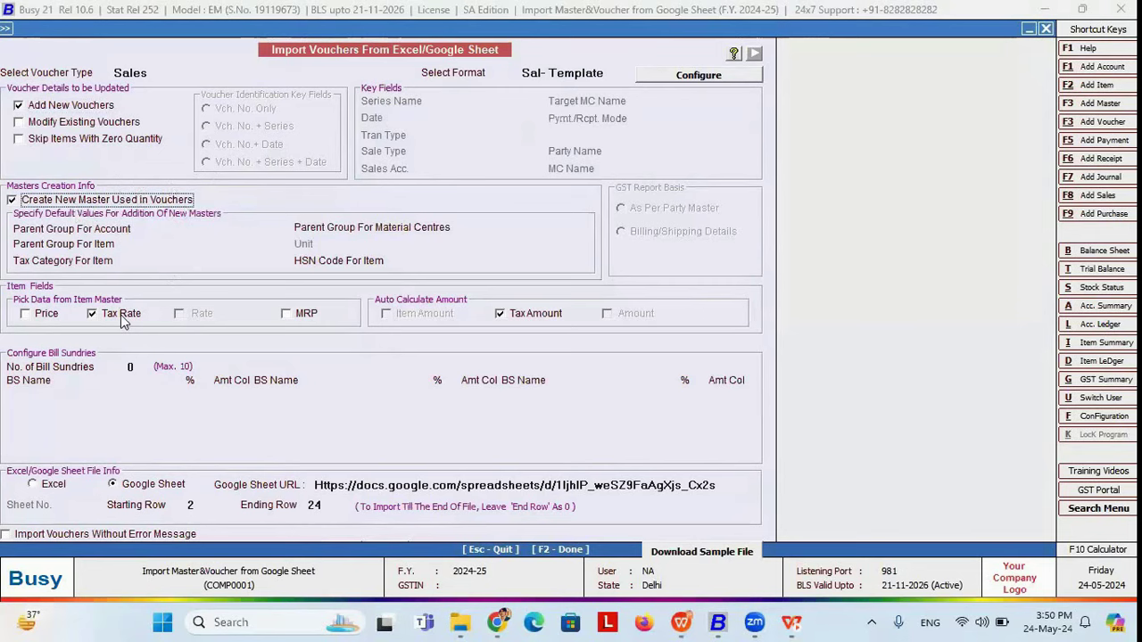
key(Escape)
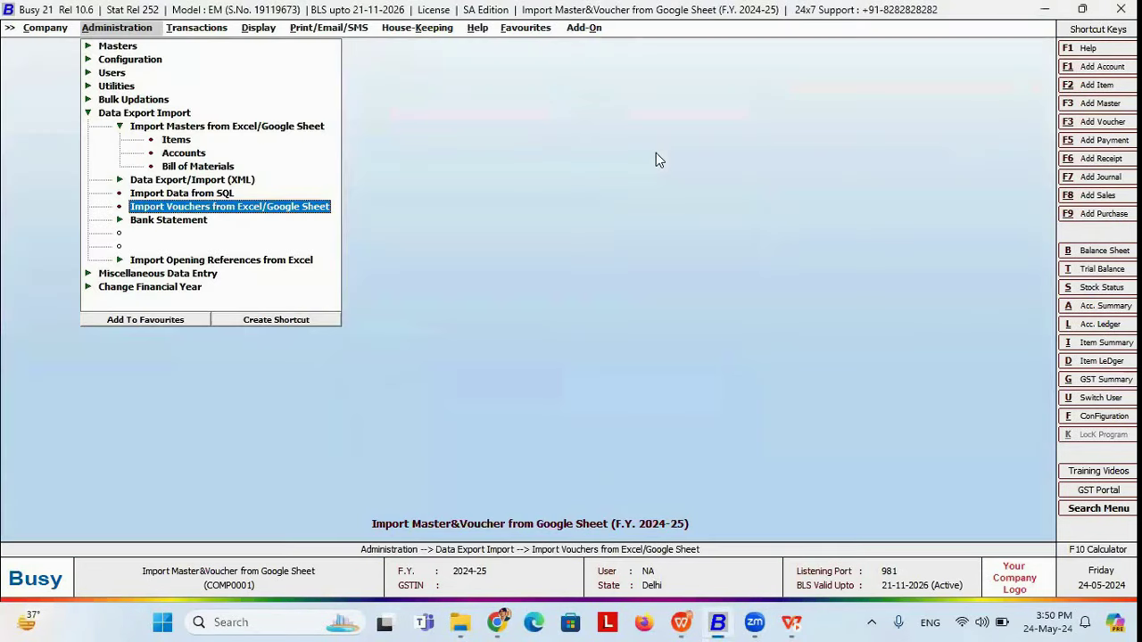